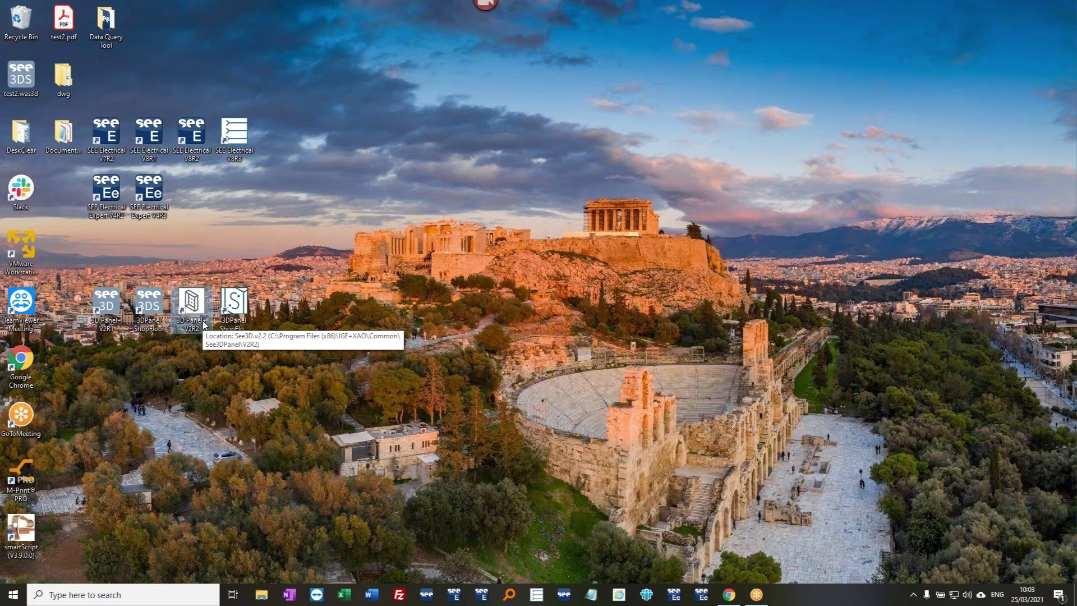
- Open SEE Electrical from the desktop
double_click(206, 303)
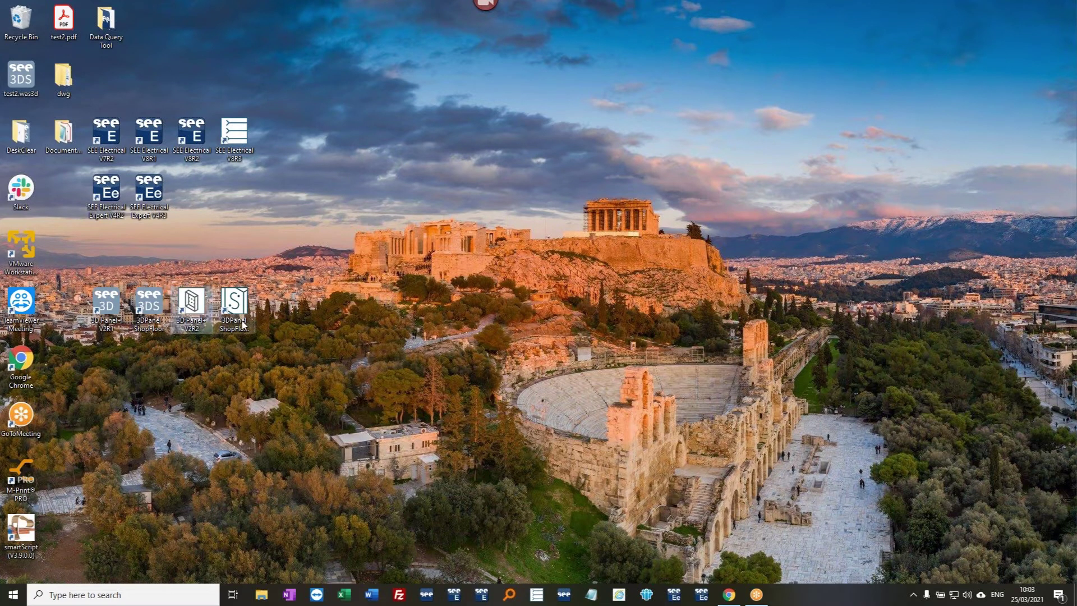
click(535, 596)
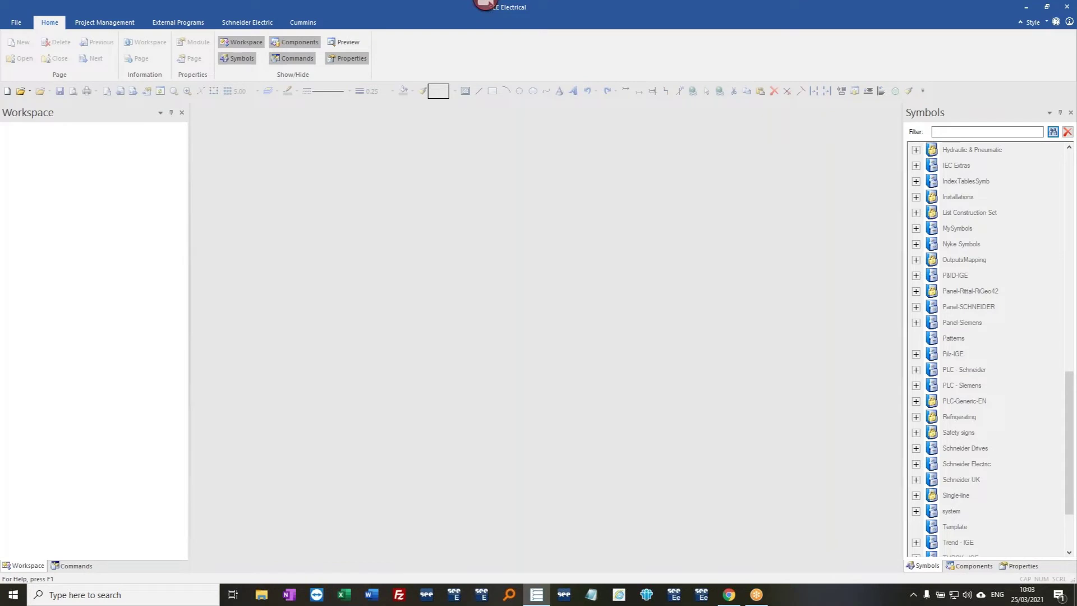
- Create a workspace named webinar 2021 from the 3D Panel Workspace Template and accept the preset workspace information
click(19, 23)
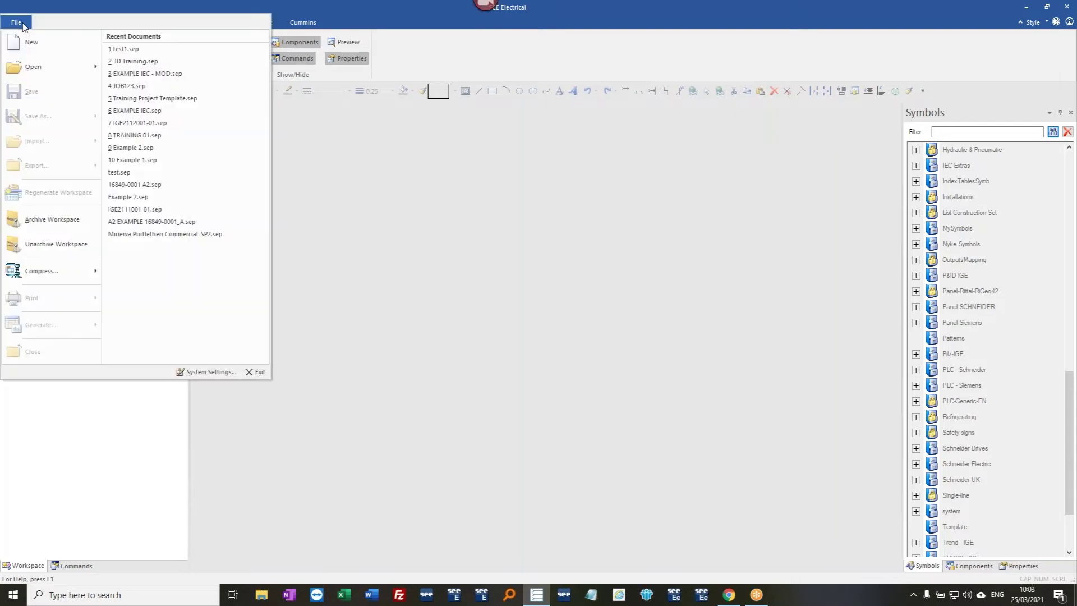
click(28, 41)
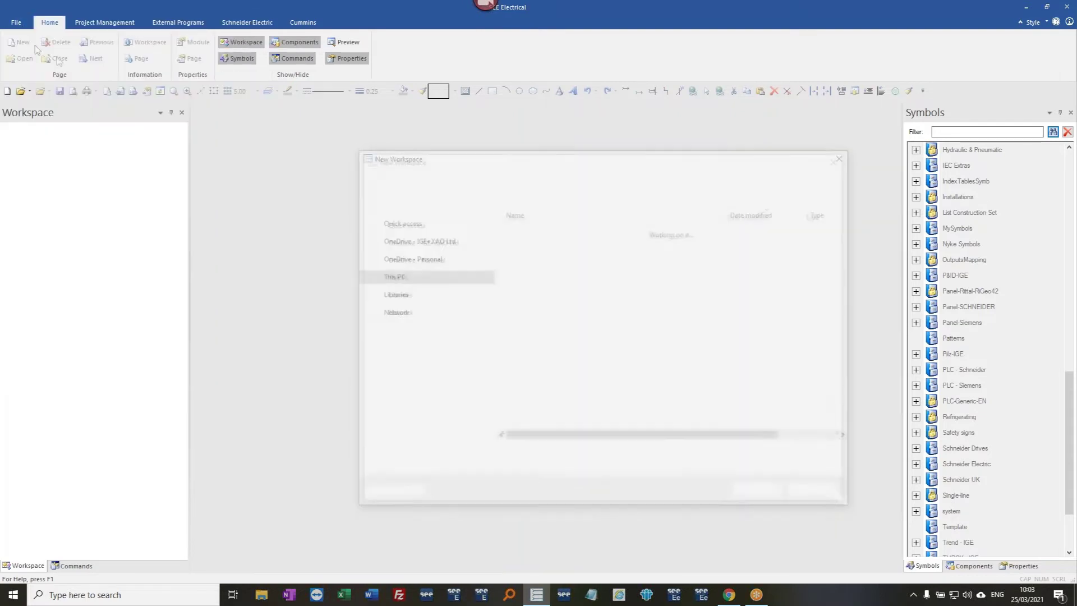
text(weinare 200)
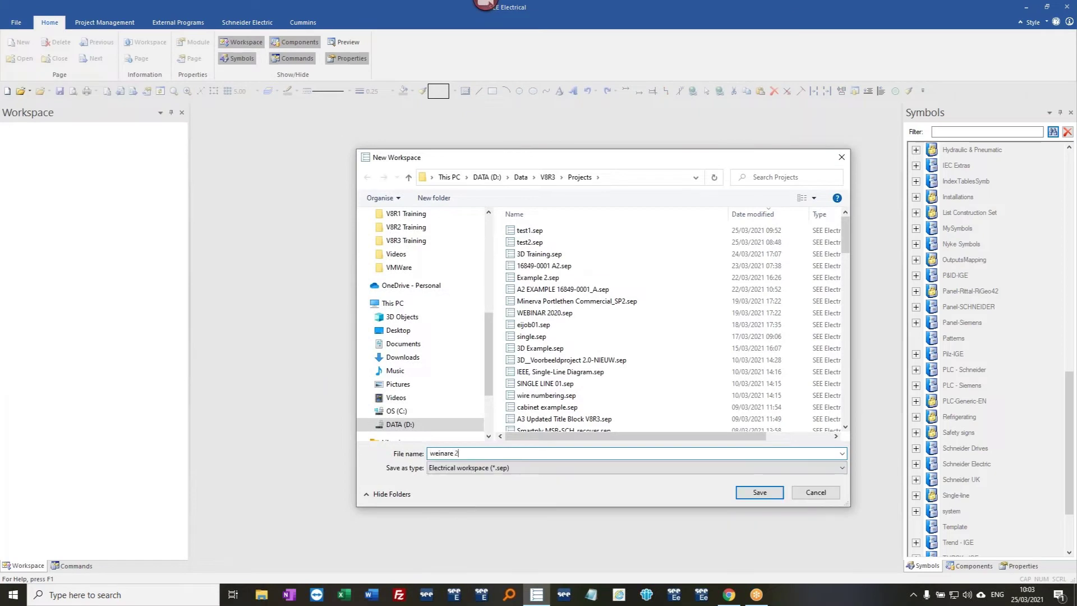
key(BackSpace)
text(21)
click(438, 452)
text(b)
key(Right)
key(Right)
key(Right)
key(Right)
key(Delete)
key(Return)
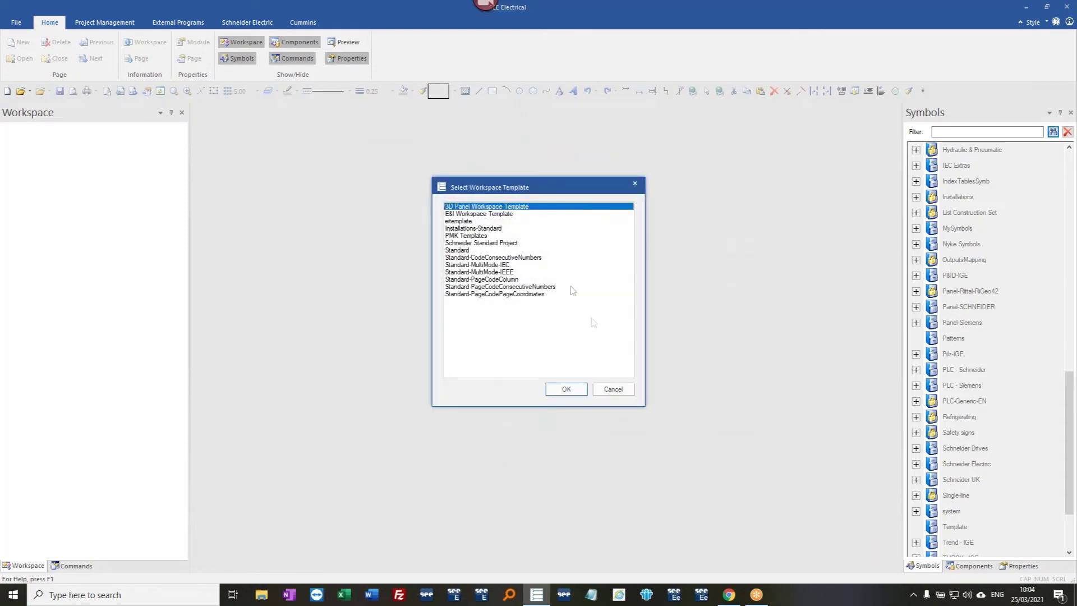
click(563, 389)
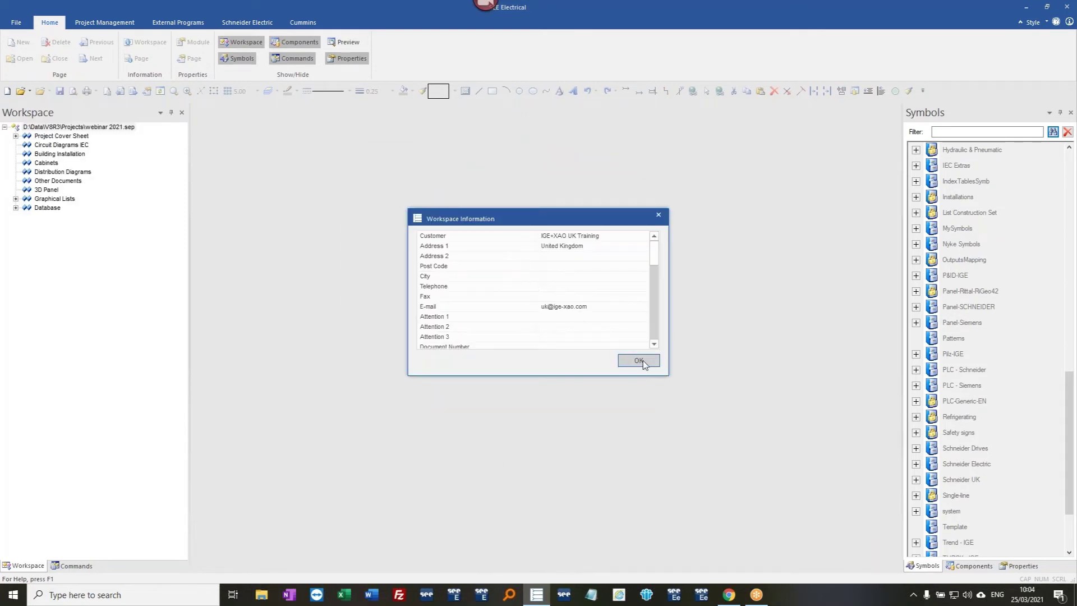
click(640, 361)
- Add page 1 to Circuit Diagrams IEC with the description INCOMING POWER AND MOTORS
click(76, 146)
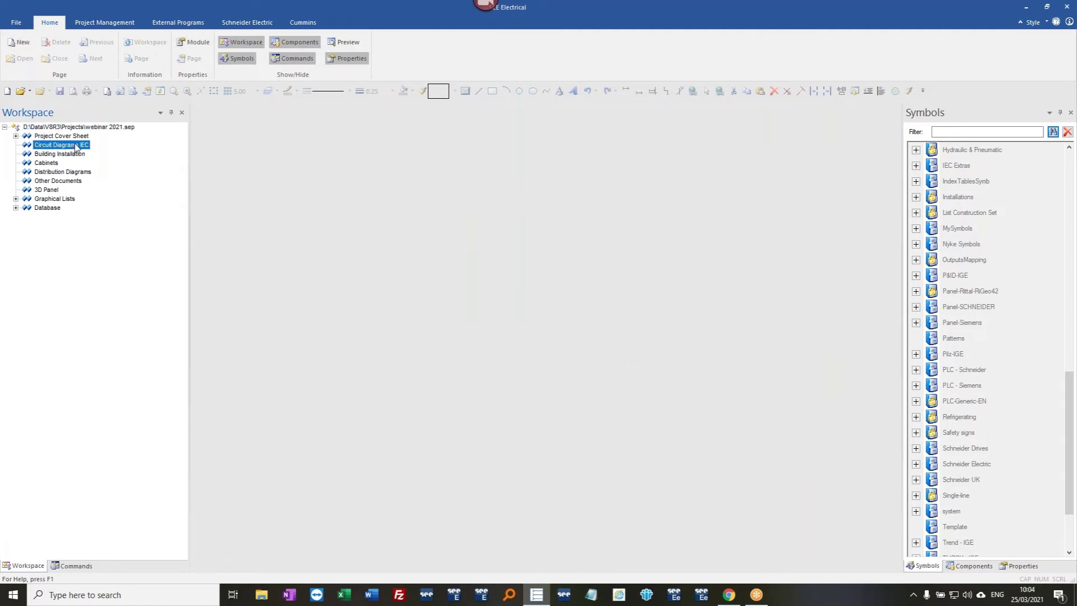
right_click(69, 146)
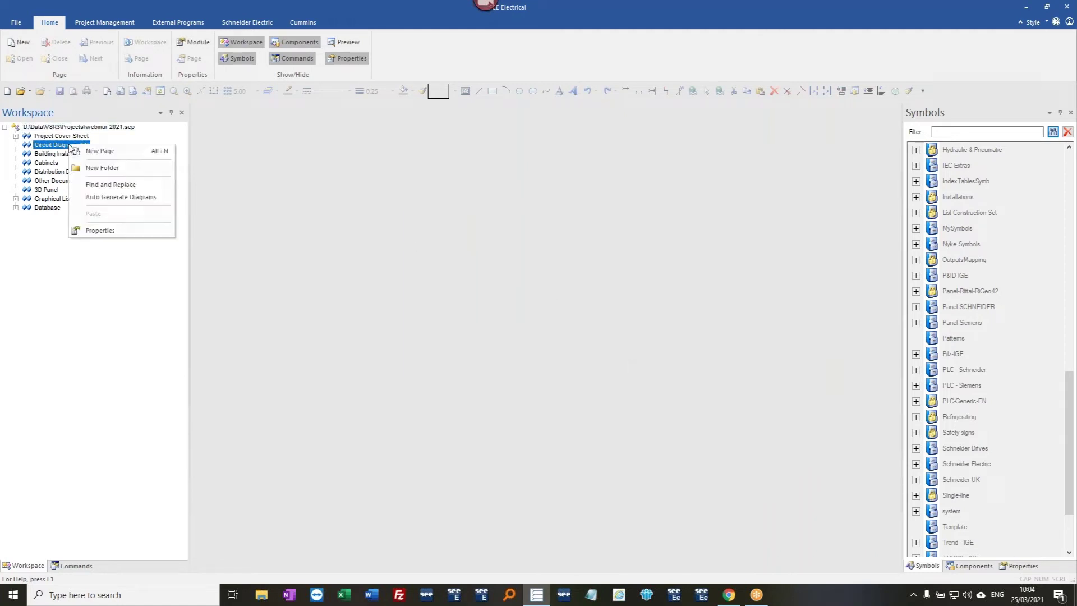
click(105, 156)
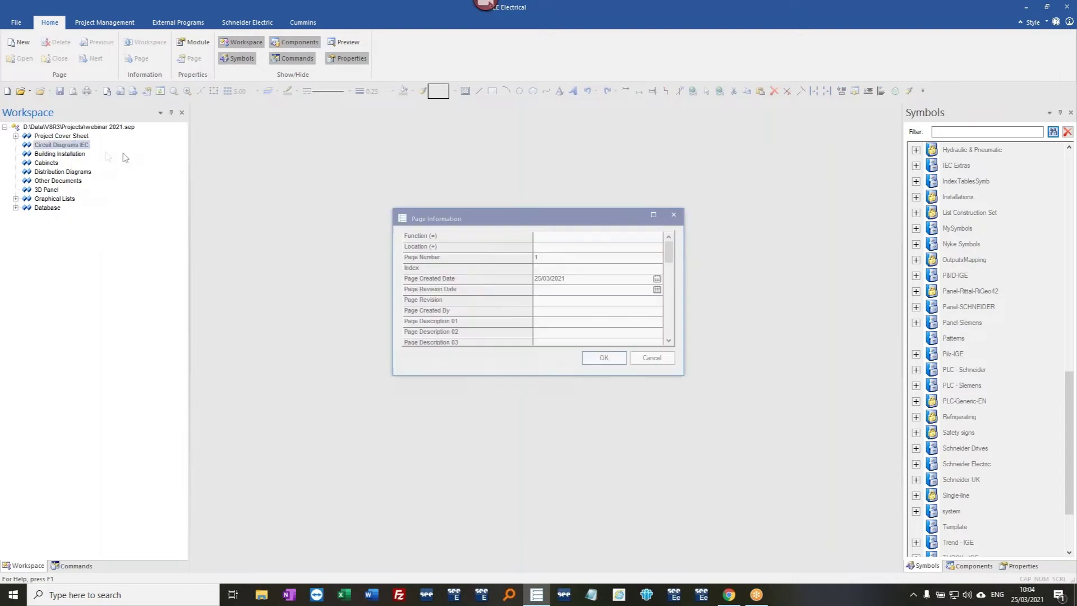
click(555, 323)
text(INCOMING POWER AND )
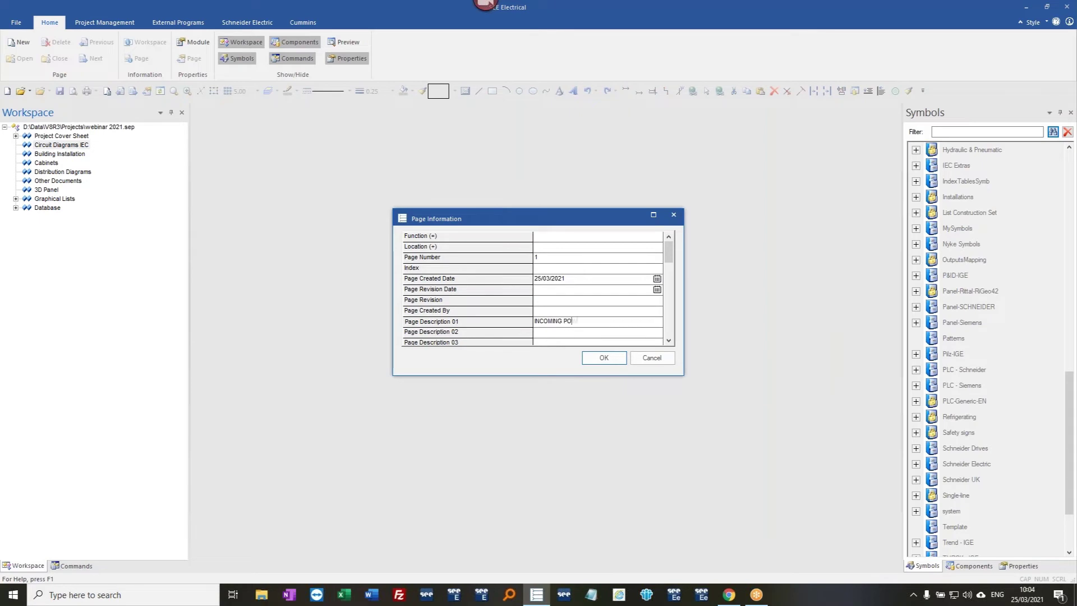
text(MOTORS)
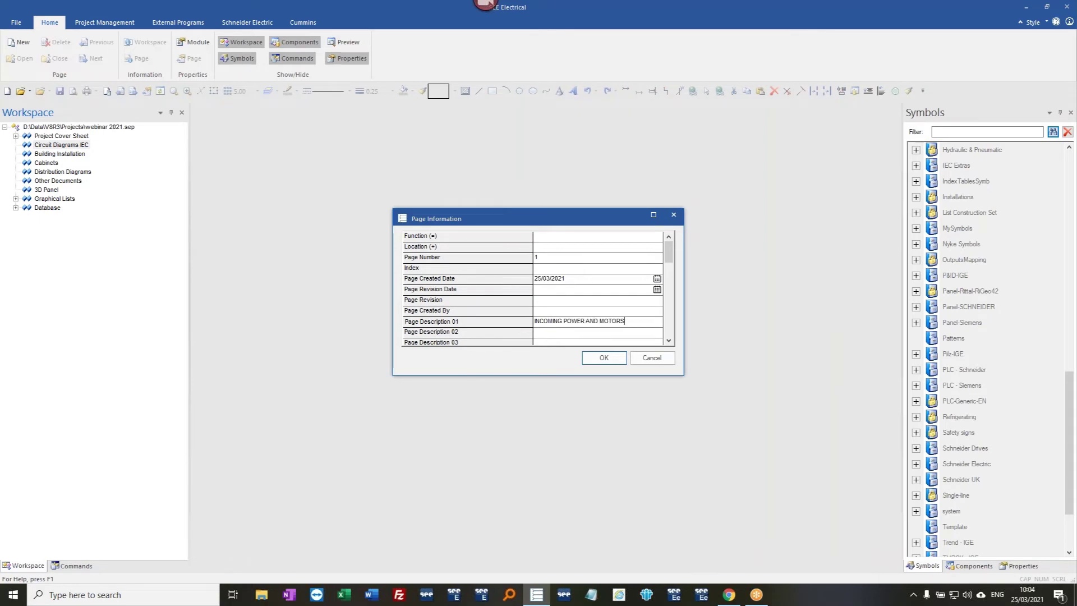
key(Return)
key(Return)
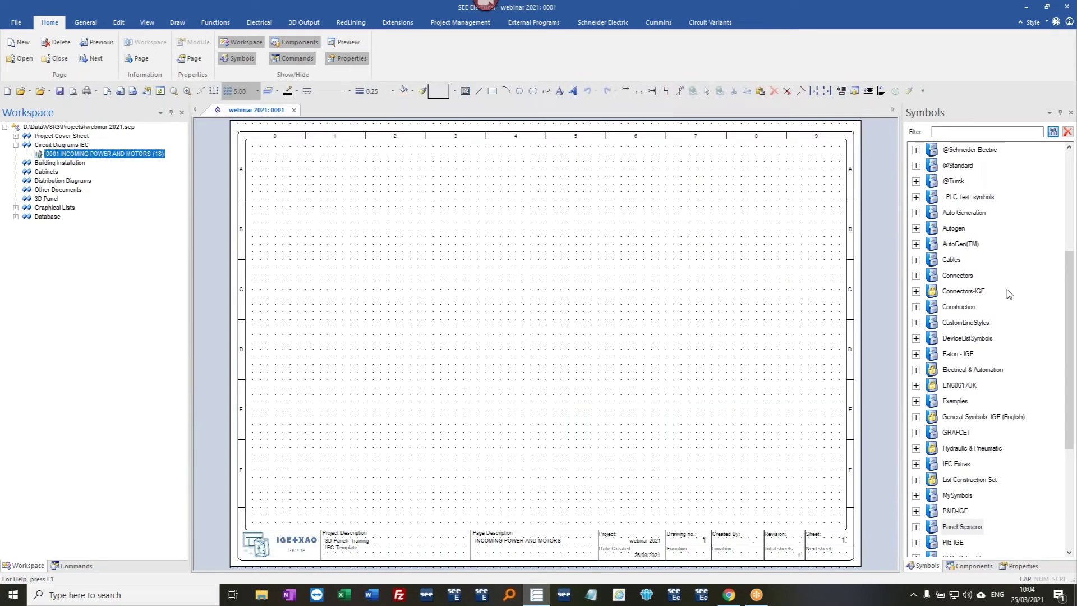
- Place the Pg1.1 - Incoming Power circuit from the 3D Panel Training library at X 0, Y 0, leaving its terminal properties as preset
scroll(1073, 182, up, 5)
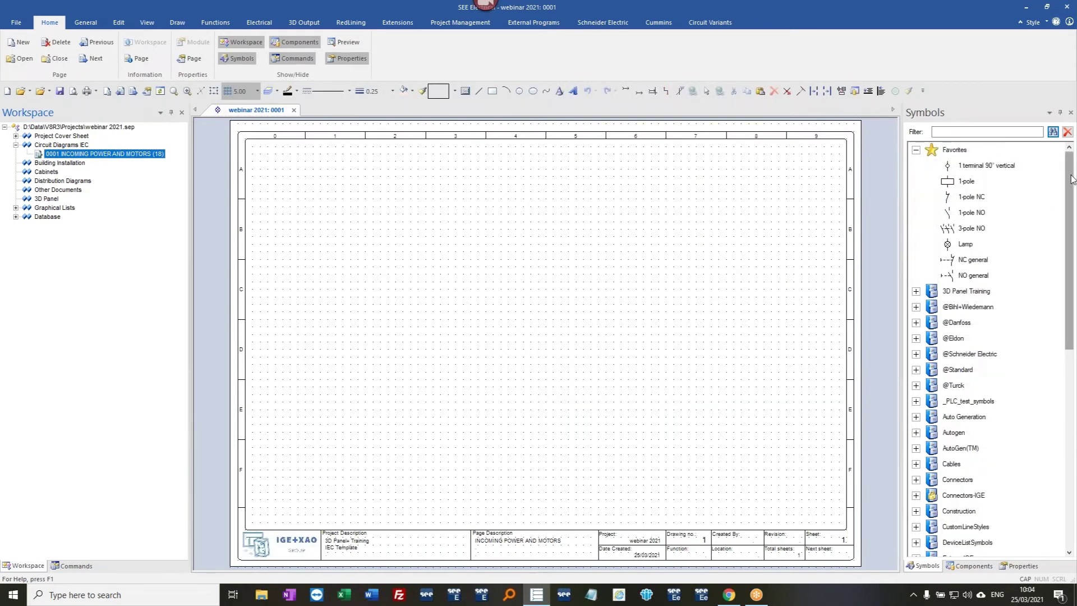
click(917, 292)
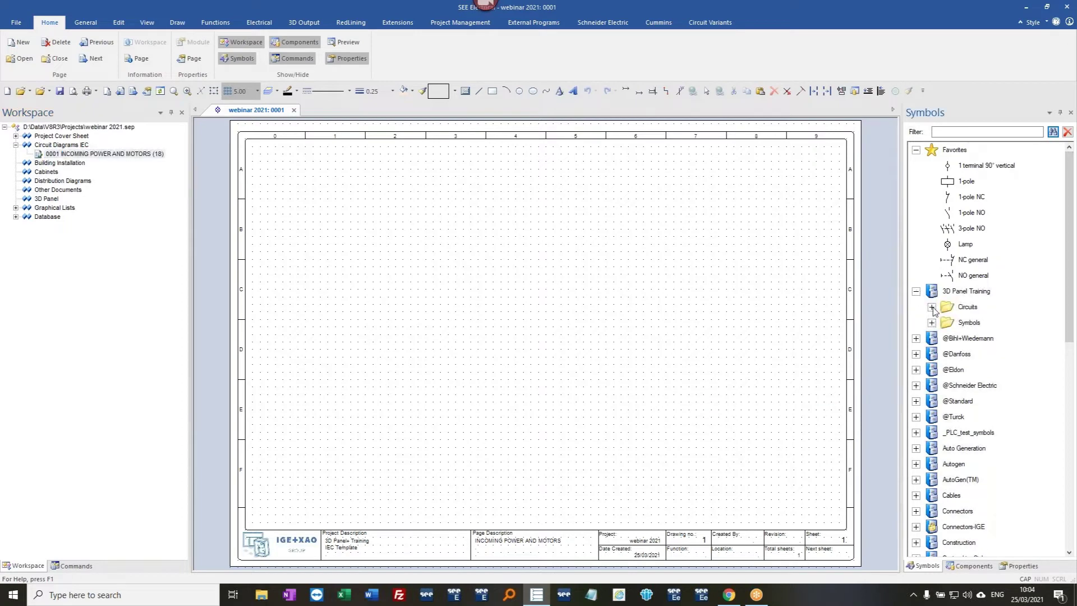
click(933, 308)
mouse_move(987, 322)
mouse_down()
mouse_move(651, 306)
mouse_move(606, 321)
mouse_up()
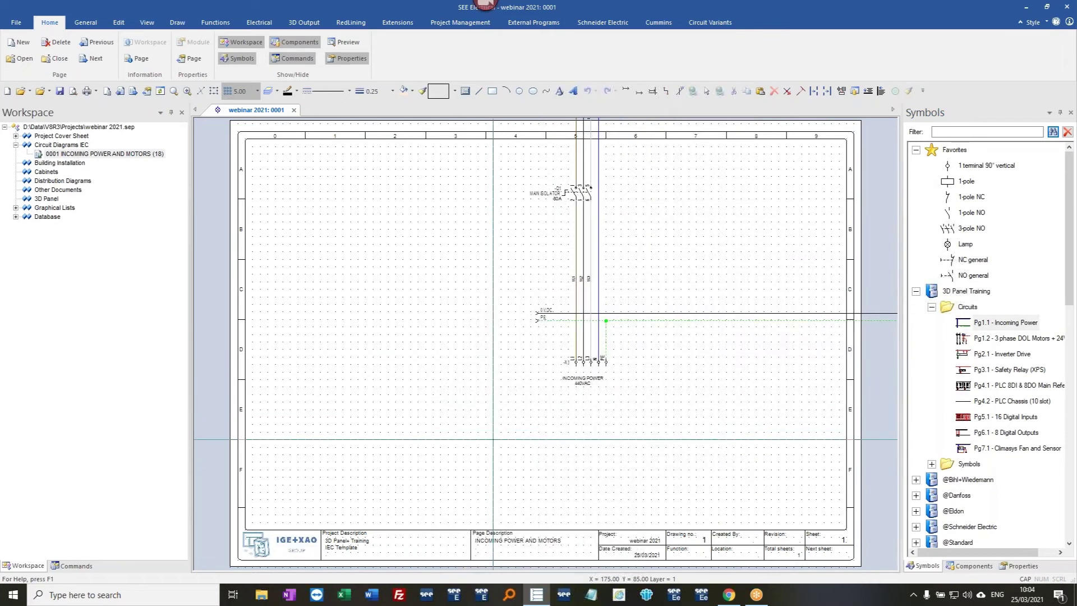
key(space)
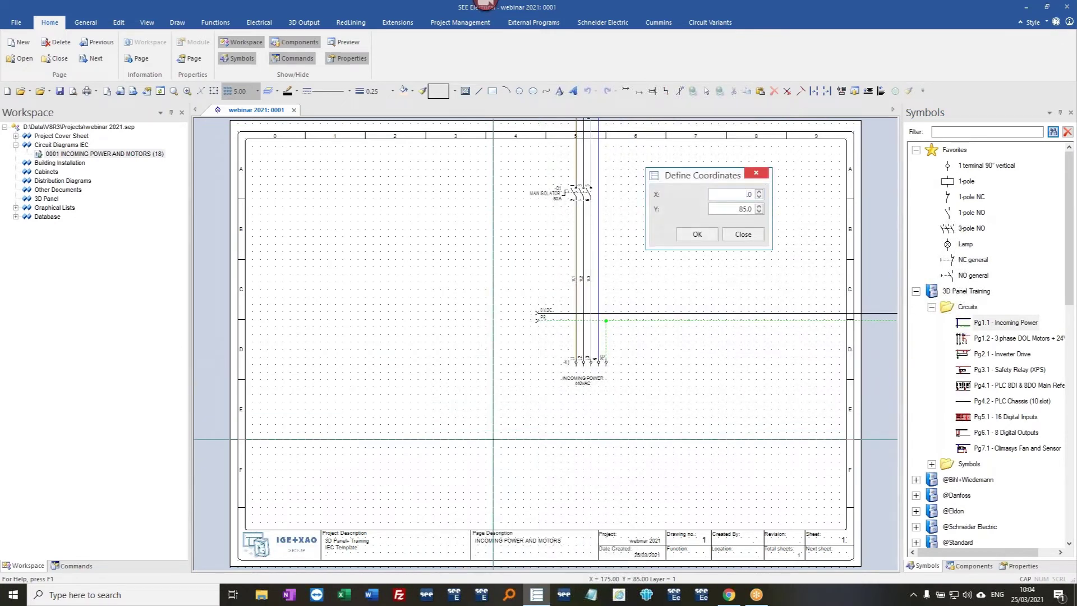
key(Tab)
text(0)
key(Return)
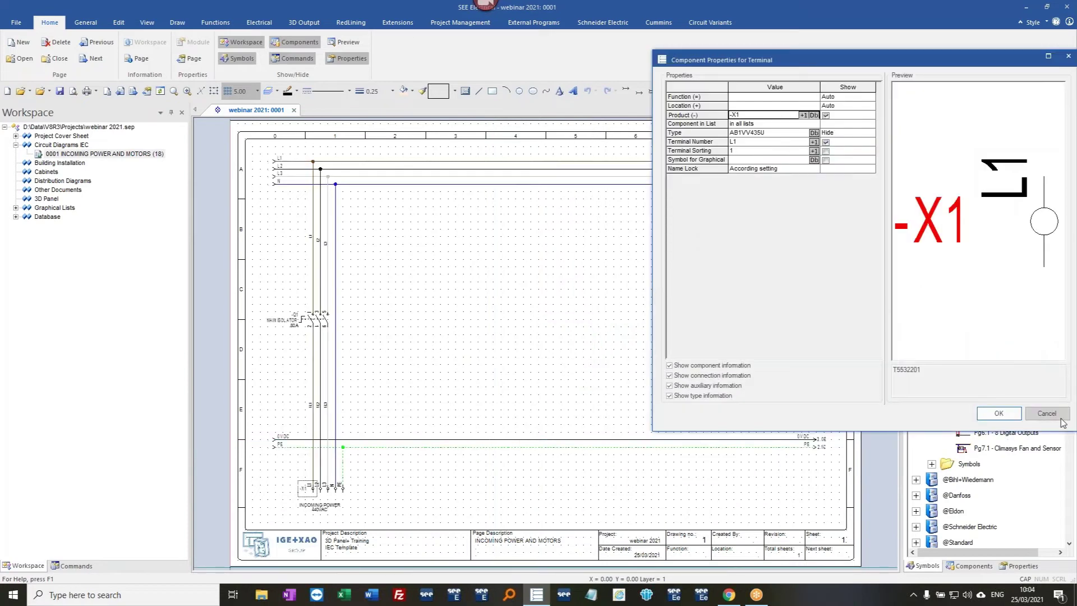
click(1058, 416)
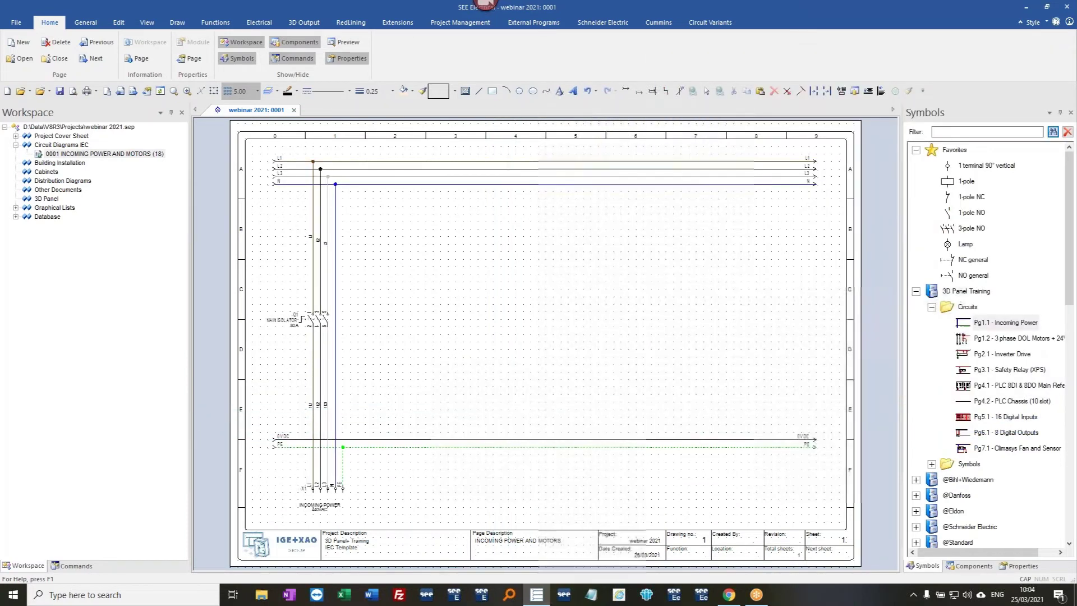
- Inspect the component properties of main isolator -Q1, including its type code
mouse_move(321, 318)
mouse_down()
mouse_move(314, 284)
mouse_move(290, 269)
mouse_move(320, 314)
mouse_move(314, 329)
mouse_up()
scroll(309, 338, up, 2)
scroll(543, 341, up, 2)
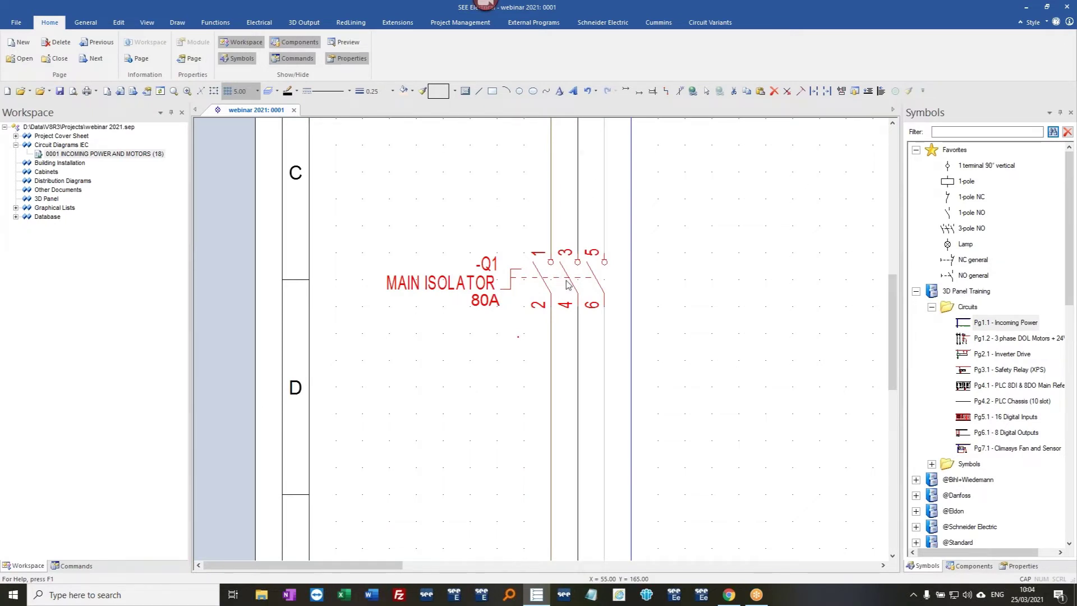
double_click(570, 284)
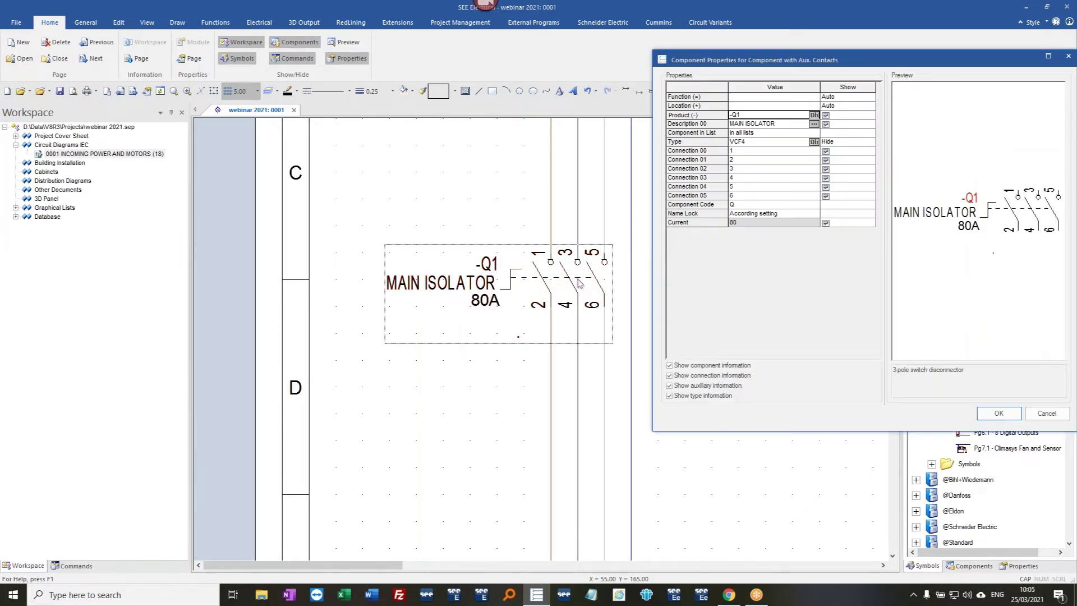
click(757, 144)
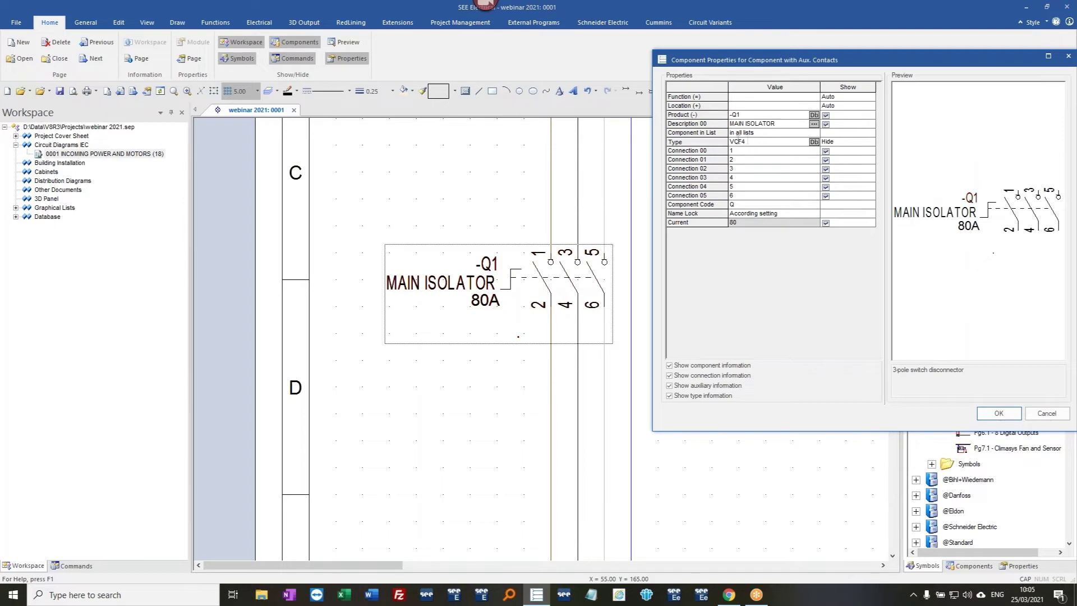
click(1004, 416)
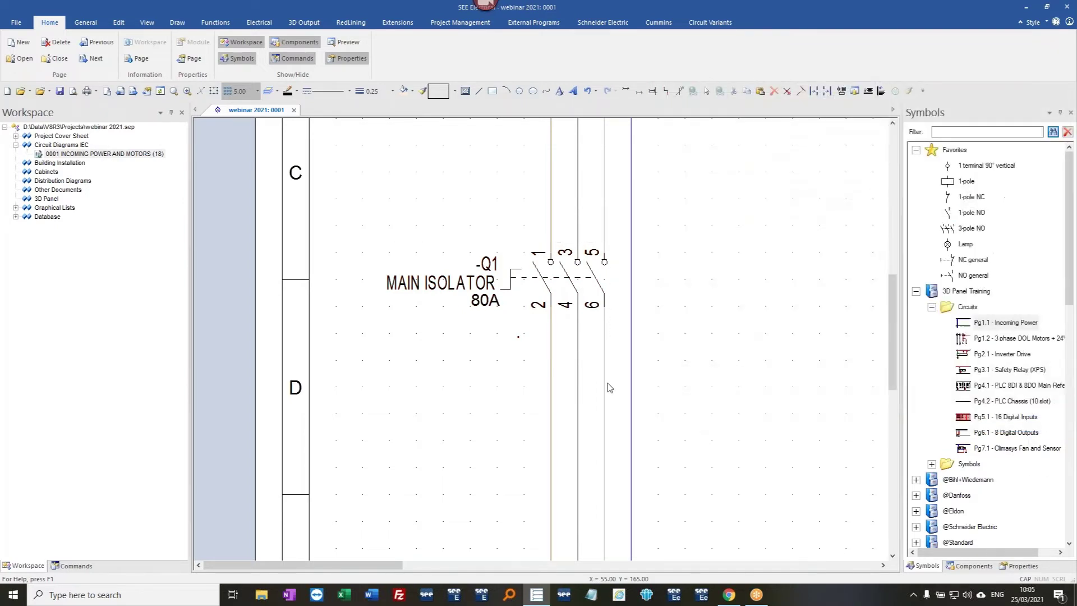
- Place the Pg1.2 - 3 phase DOL Motors circuit at X 0, Y 0 on page 1, leaving its terminal properties as preset
scroll(569, 332, down, 5)
click(1009, 343)
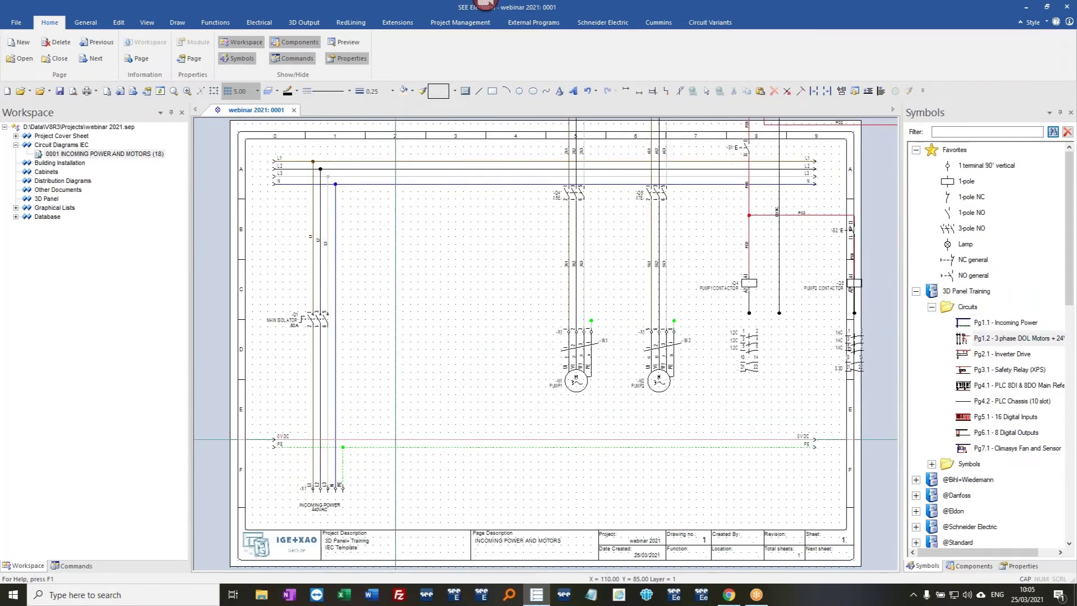
key(space)
text(0)
key(Tab)
text(0)
key(Return)
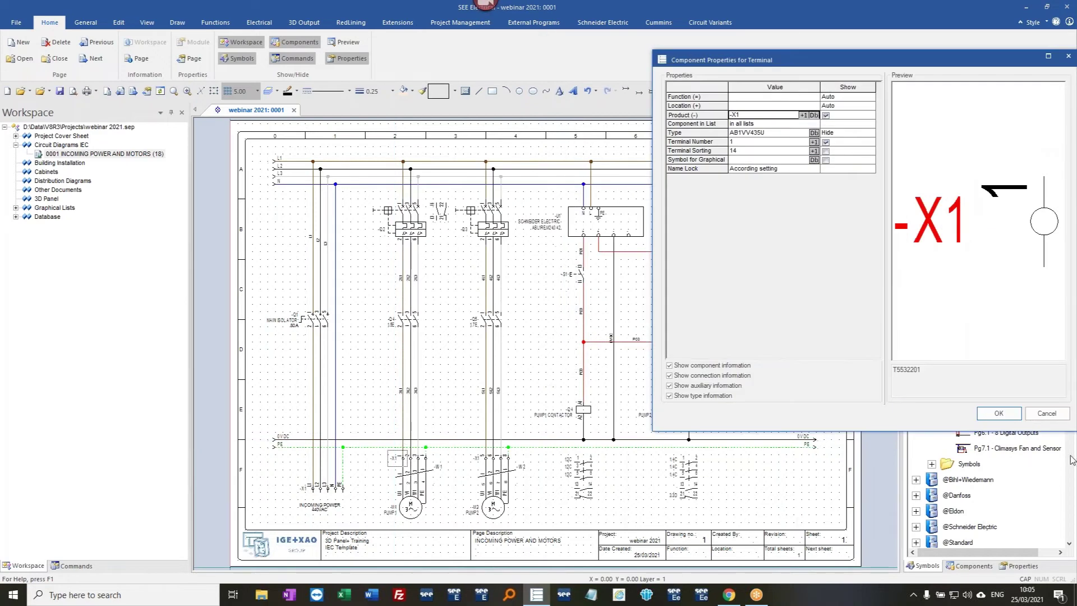
click(1047, 413)
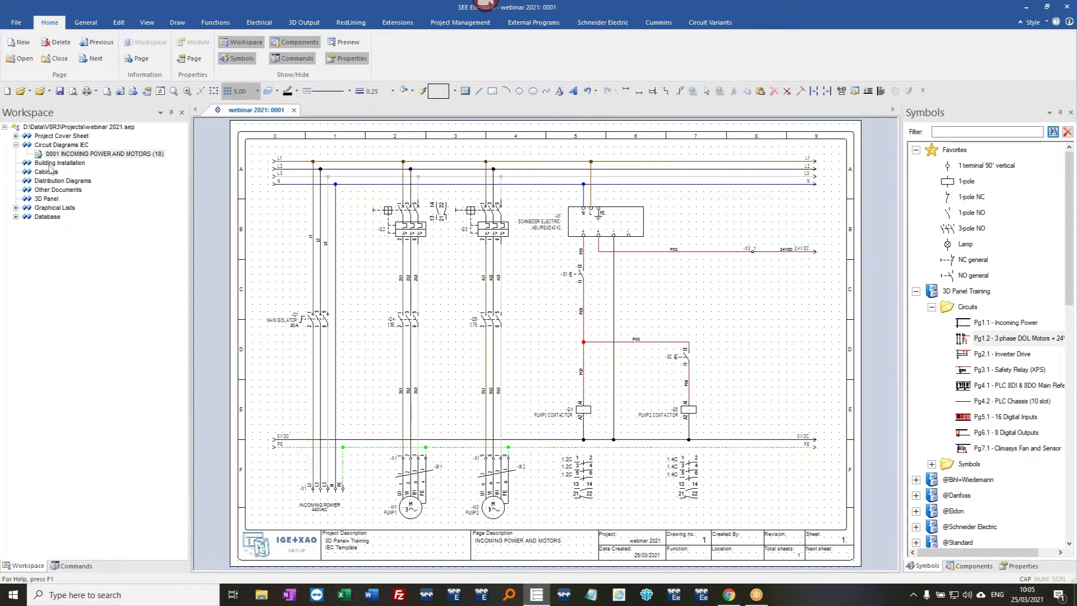
- Add page 2 to Circuit Diagrams IEC with the description VSD
right_click(84, 146)
click(112, 151)
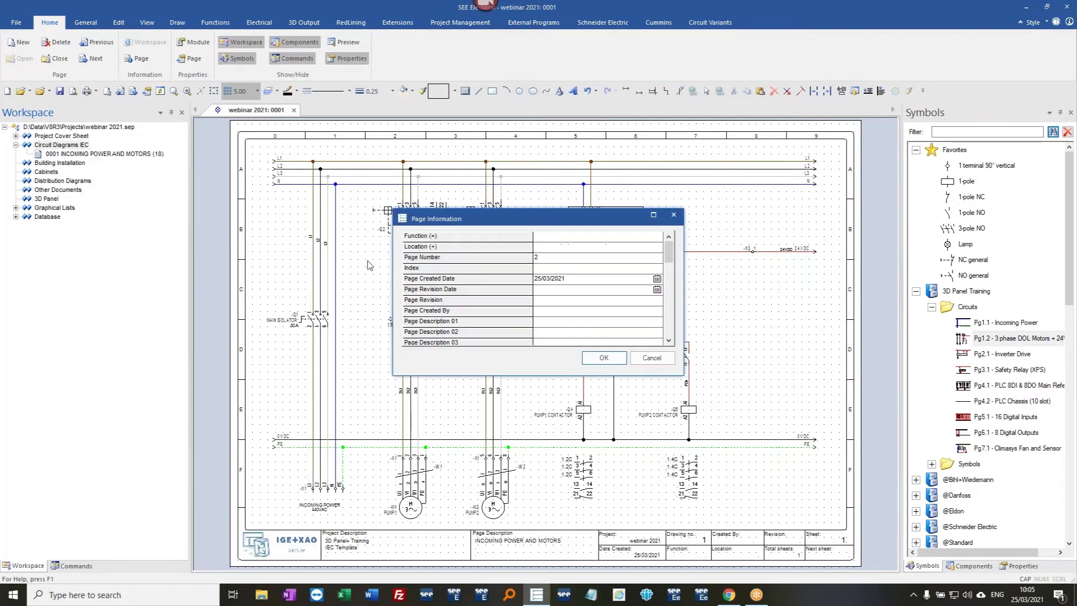
click(558, 324)
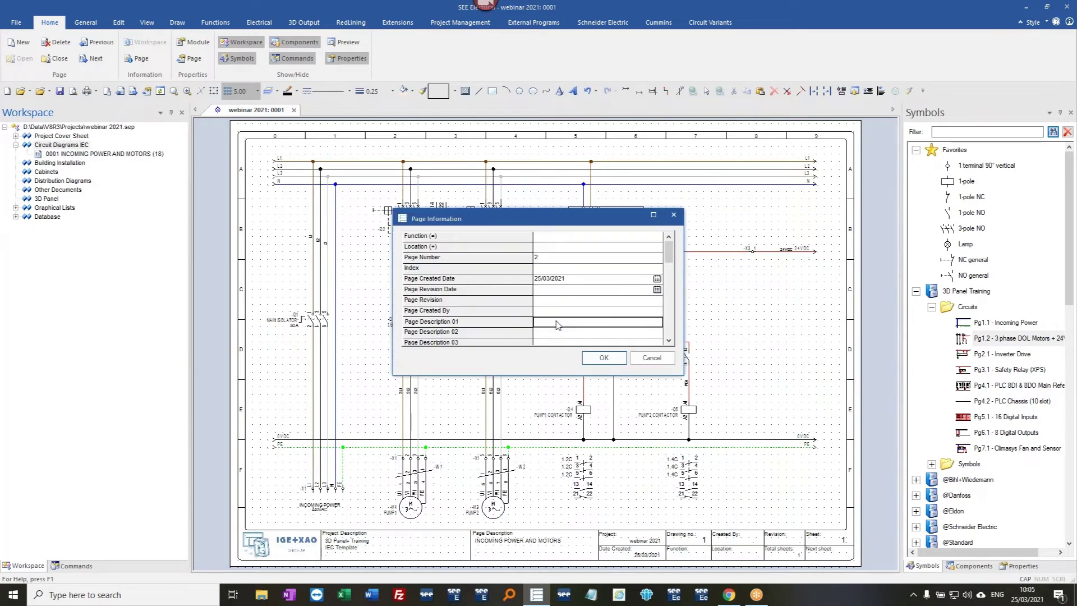
text(VSD)
key(Return)
key(Return)
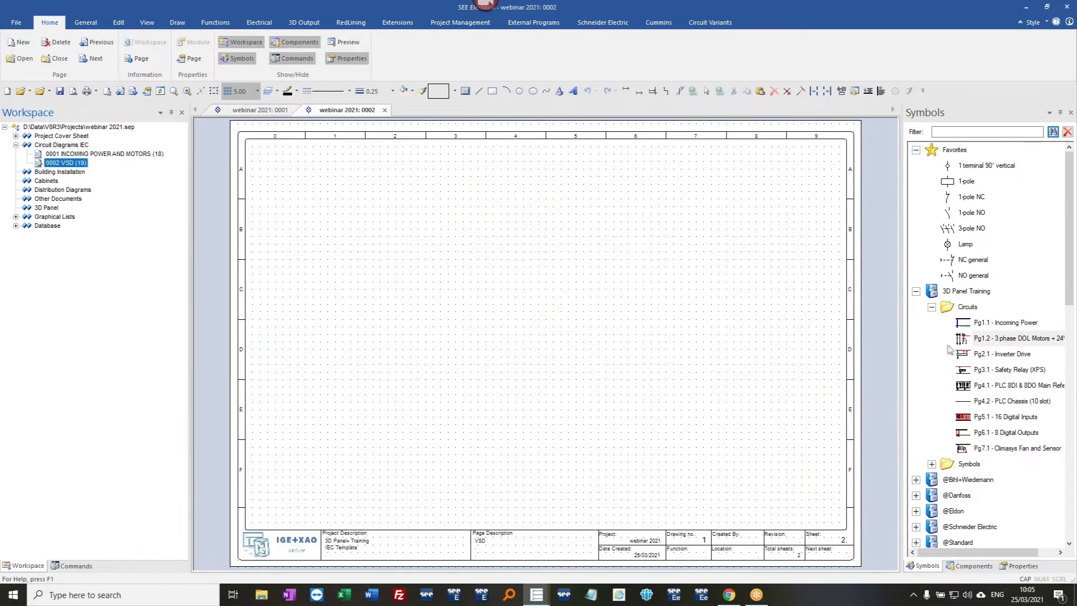
- Place the Pg2.1 - Inverter Drive circuit at X 0, Y 0 on the VSD page, leaving its terminal properties as preset
click(973, 357)
key(space)
text(0)
key(Tab)
key(Return)
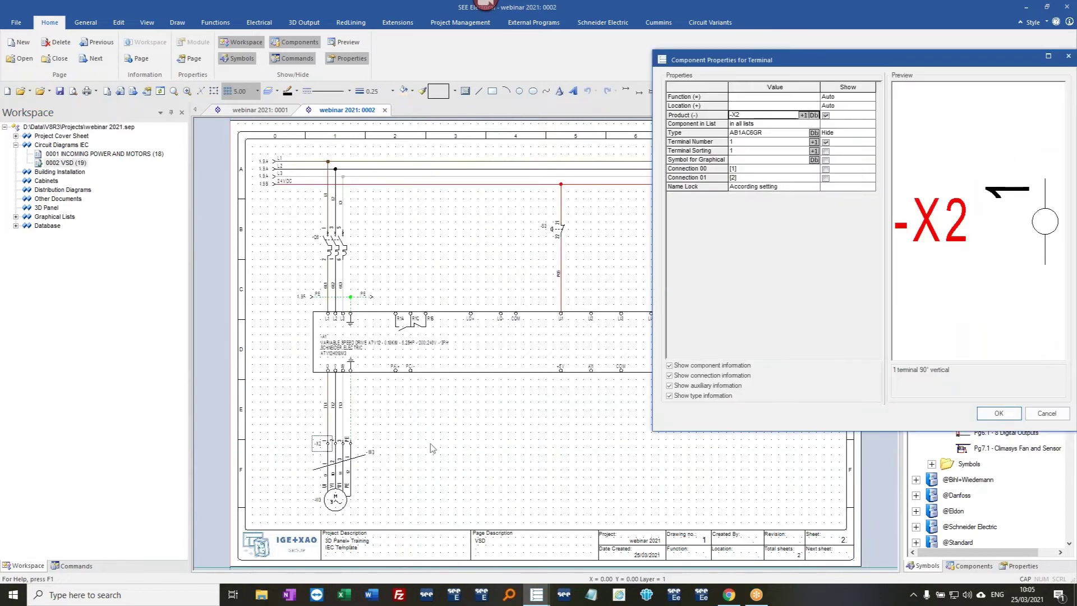
click(1046, 413)
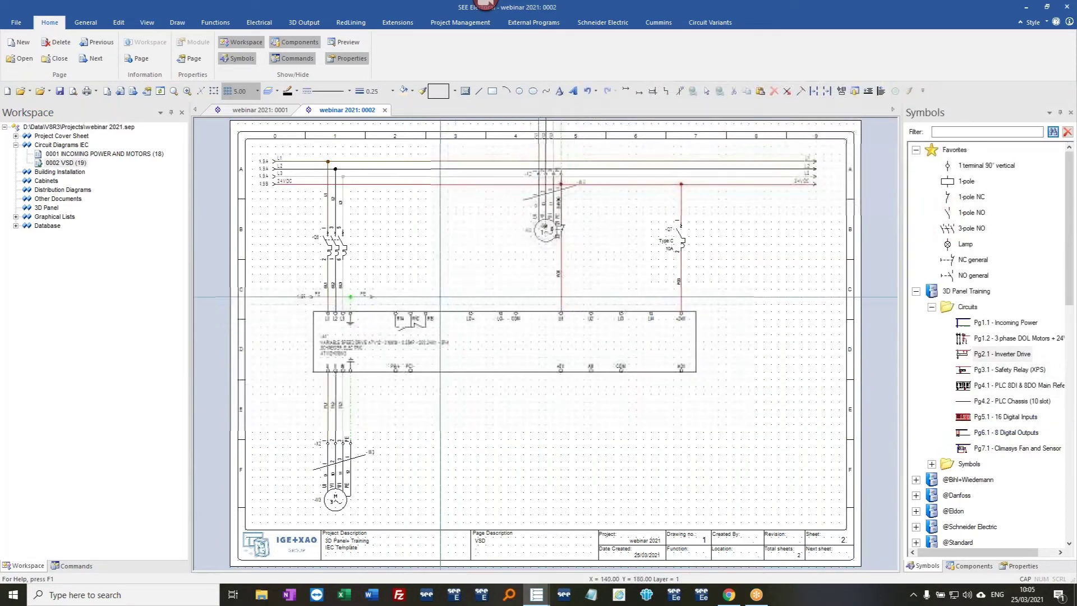
- Add page 3 to Circuit Diagrams IEC with the description SAFETY RELAY
right_click(86, 147)
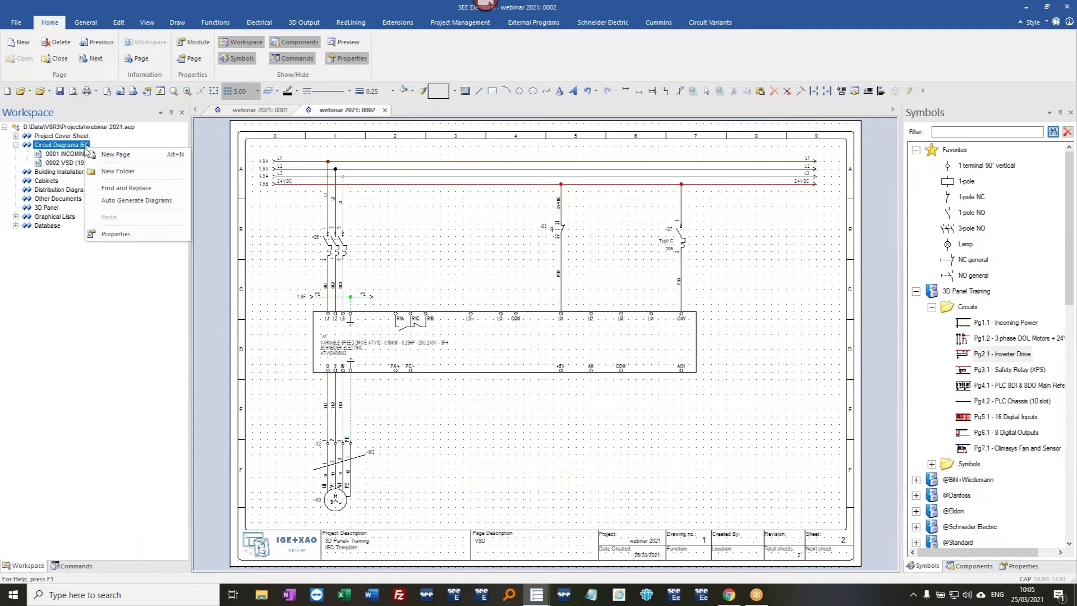
click(126, 156)
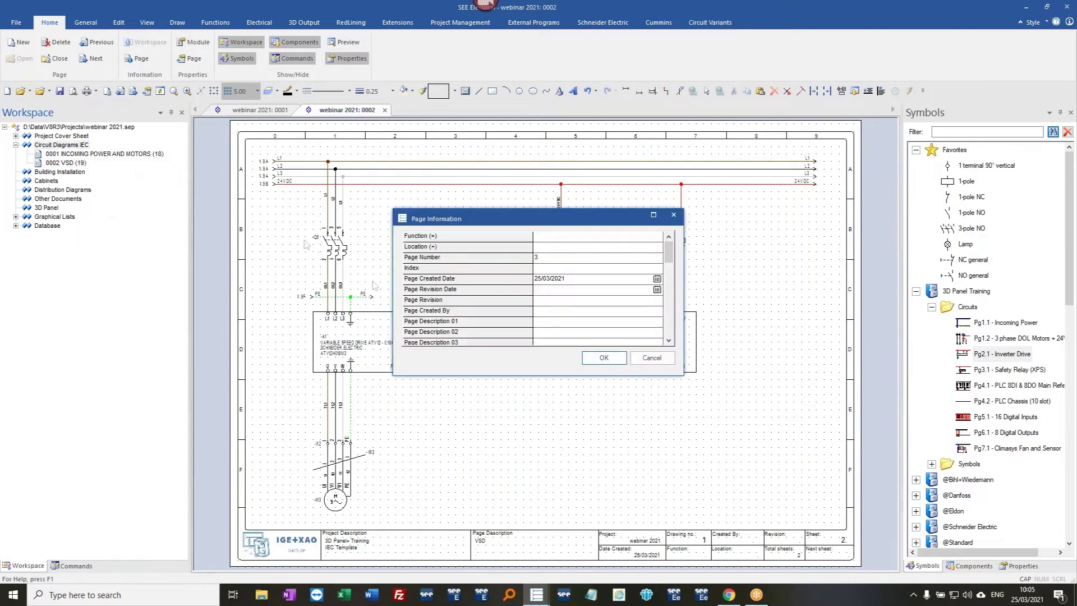
click(563, 322)
text(SAFETY RELAYS)
key(BackSpace)
key(Return)
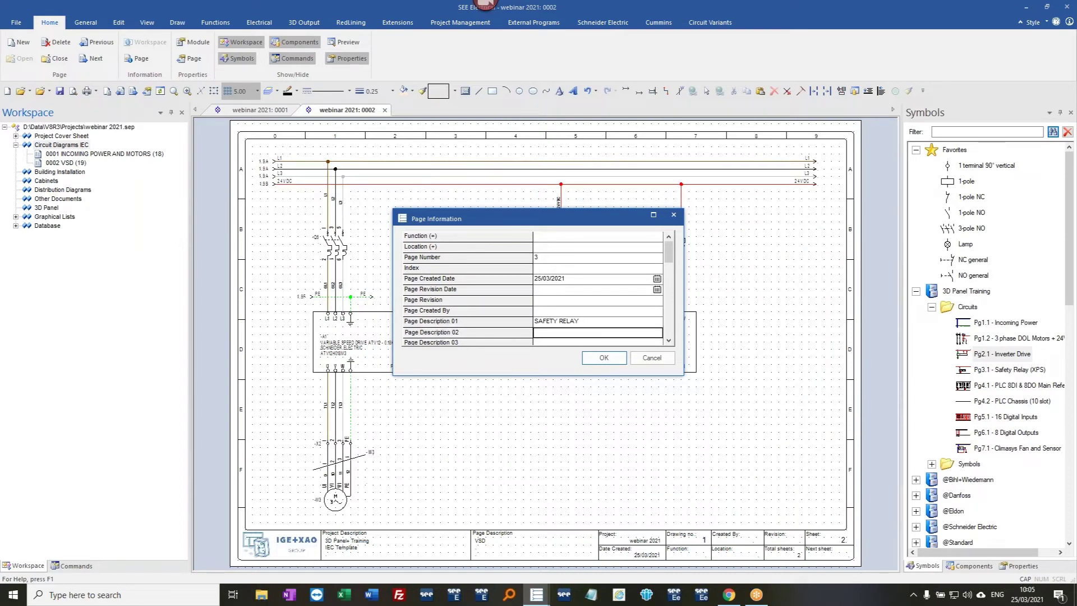
key(Return)
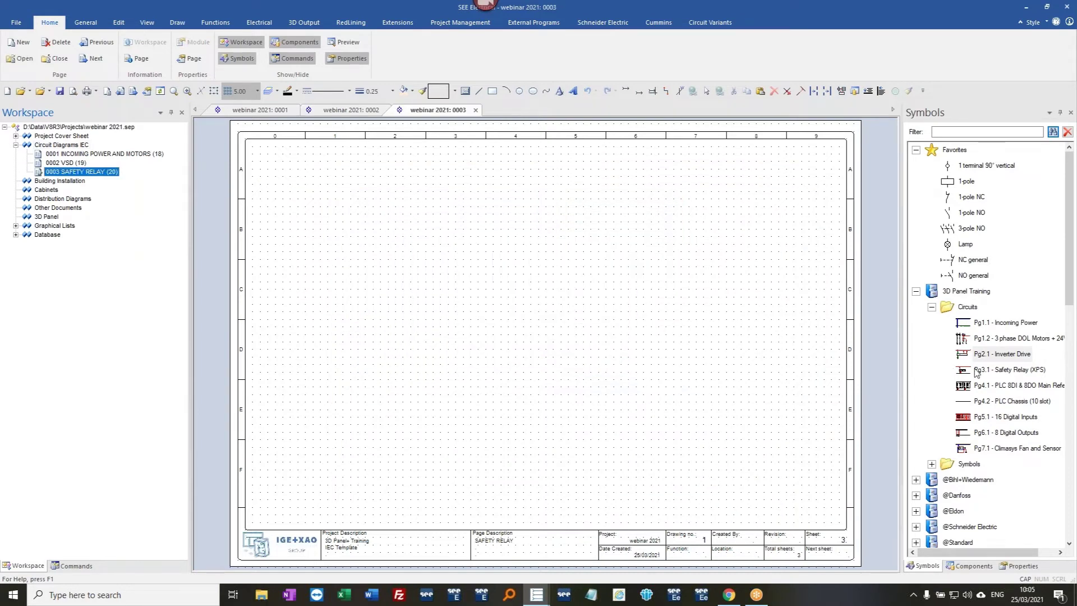
- Place the Pg3.1 - Safety Relay (XPS) circuit at X 0, Y 0 on the SAFETY RELAY page, leaving its component properties as preset
key(space)
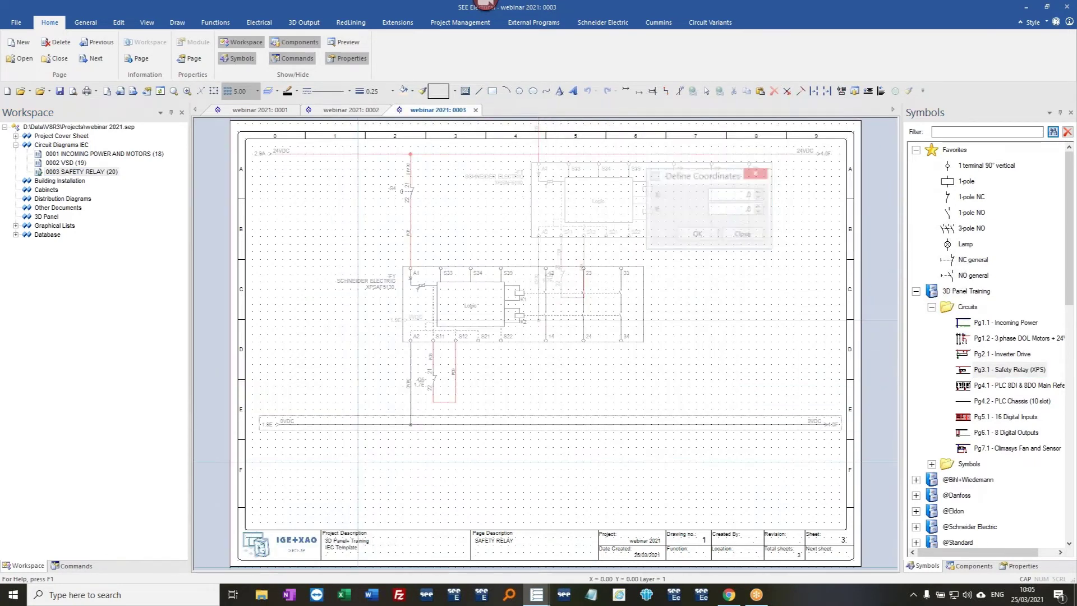
key(Return)
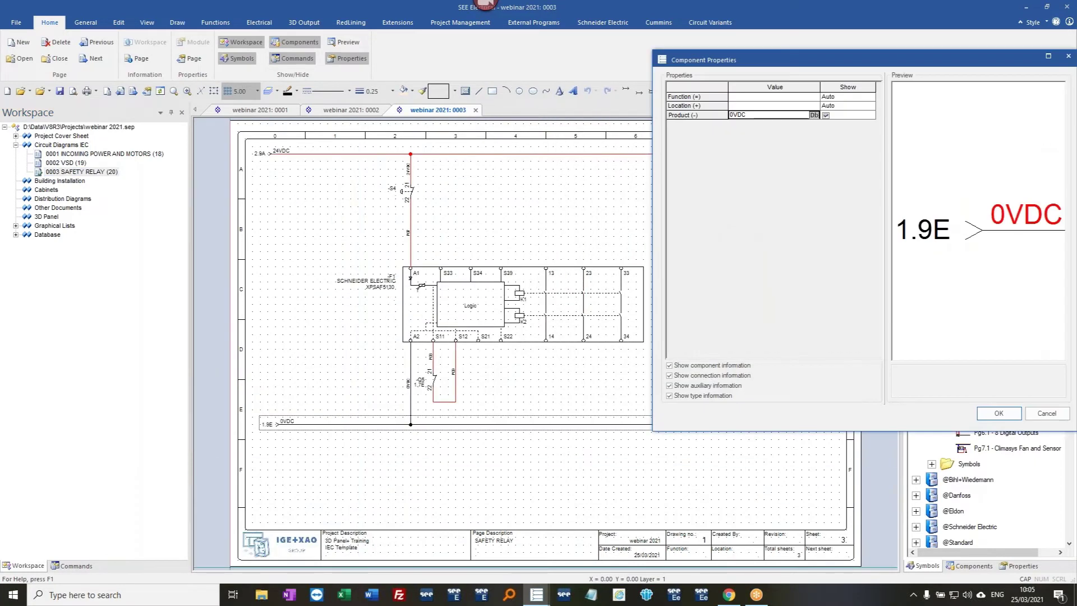
click(1047, 414)
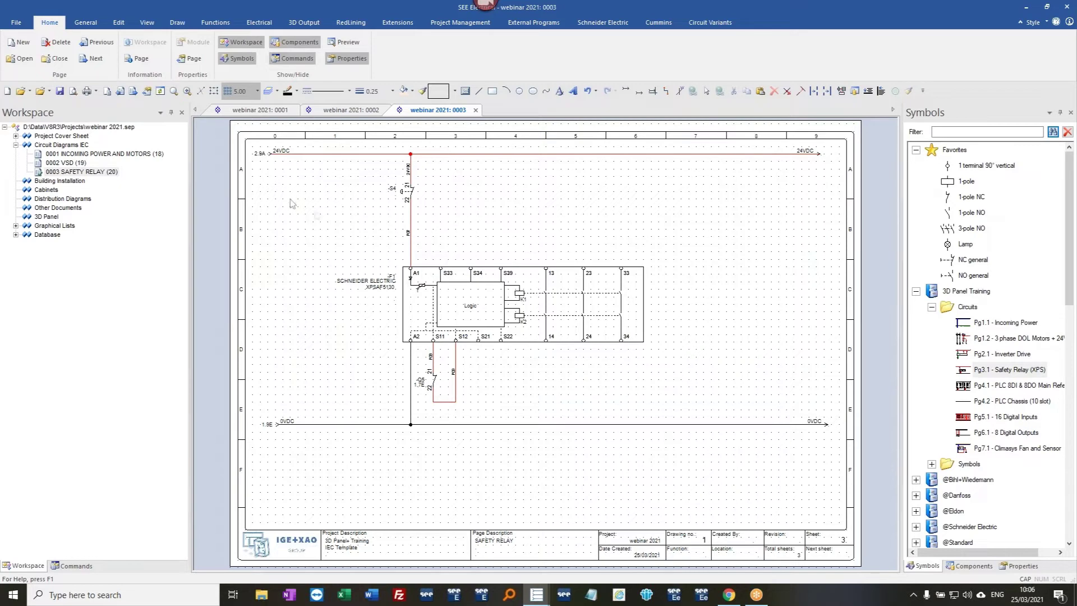
- Add page 4 to Circuit Diagrams IEC with the description PLC MAIN
right_click(87, 145)
click(109, 150)
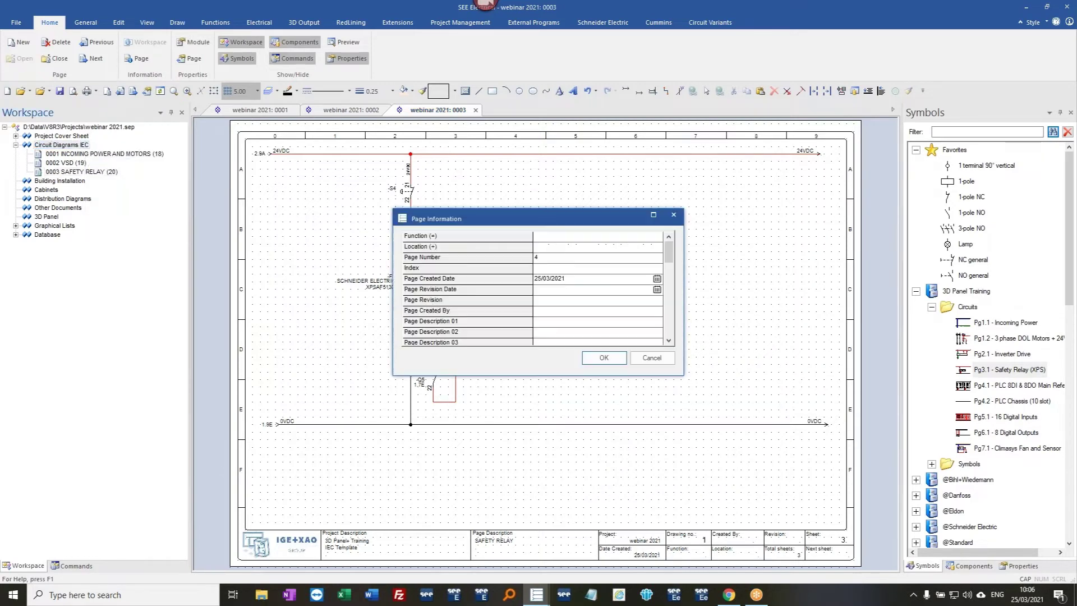
click(563, 323)
text(PLC)
key(Return)
key(Return)
- Place the Pg4.1 - PLC 8DI & 8DO Main circuit at X 0, Y 0 on the PLC MAIN page, leaving its component properties as preset
drag(1042, 392, 448, 470)
key(space)
text(0)
key(Tab)
key(Return)
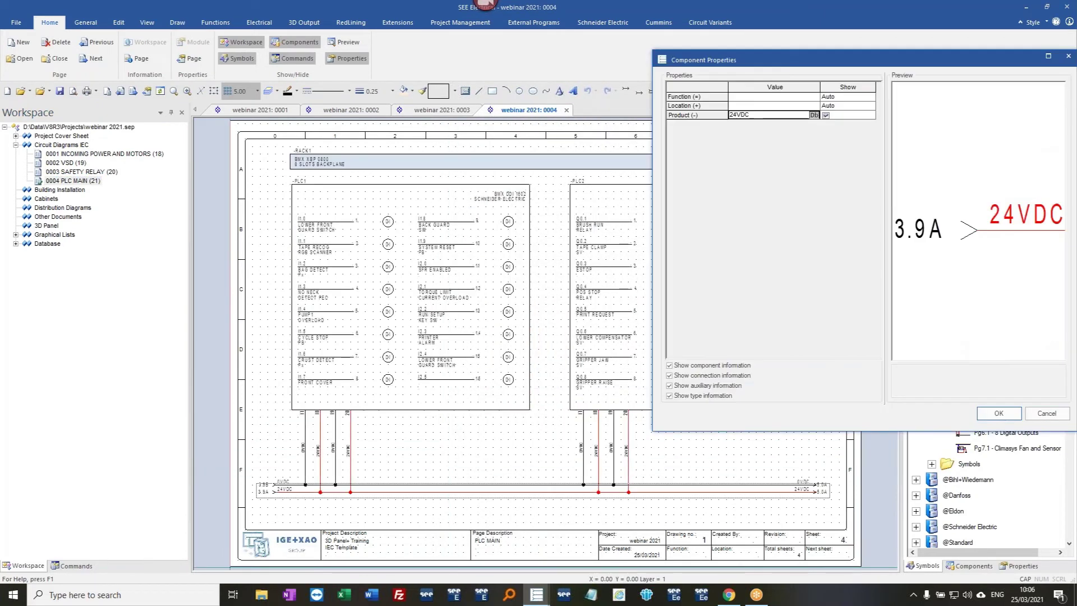
click(1060, 415)
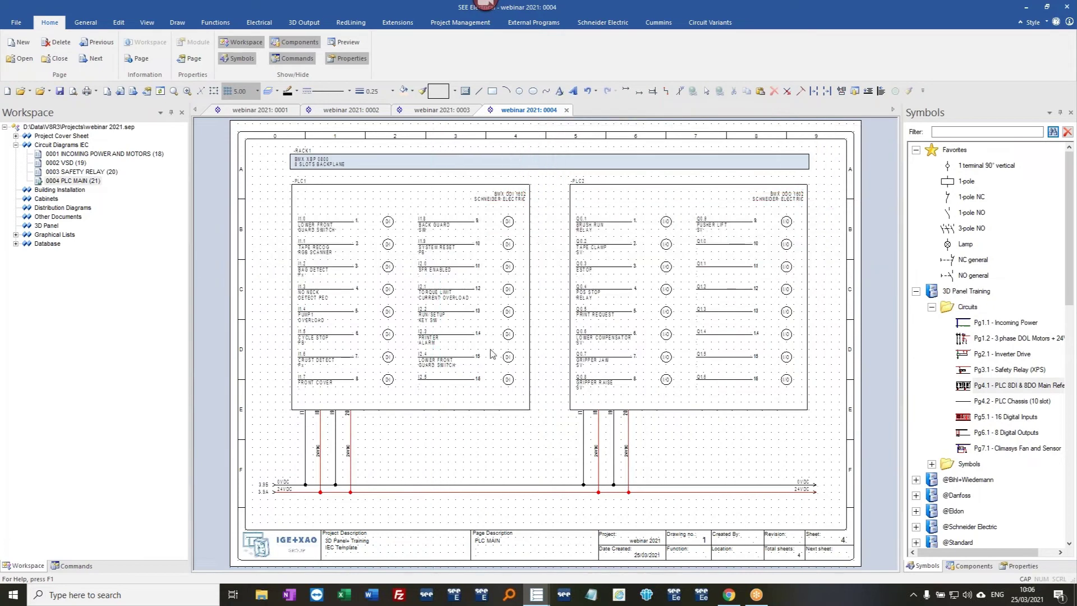
- Add page 5 to Circuit Diagrams IEC with the description PLC INPUTS
click(79, 181)
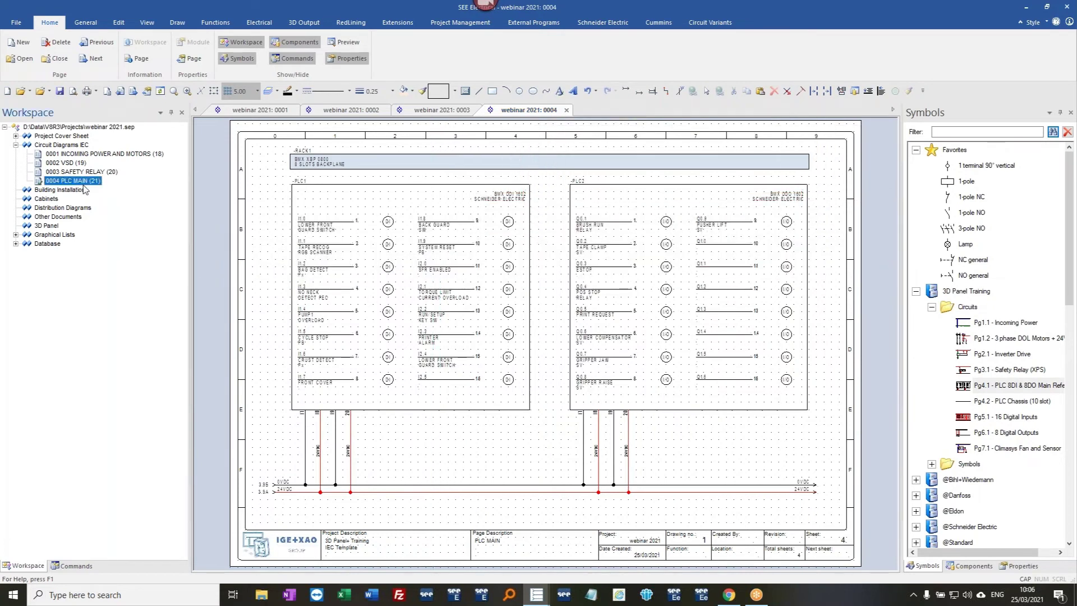
right_click(84, 187)
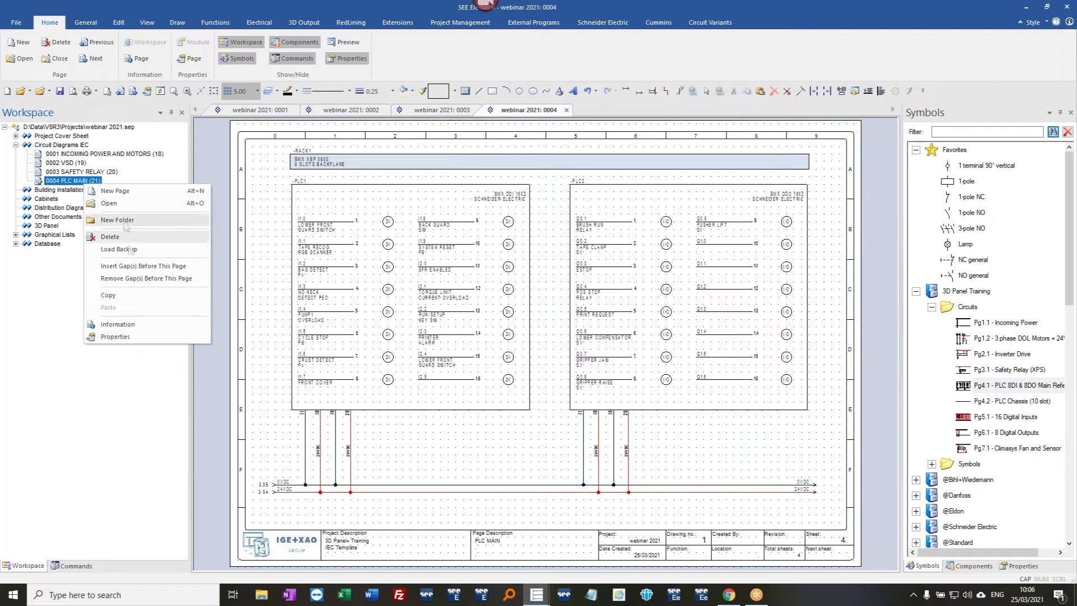
click(141, 193)
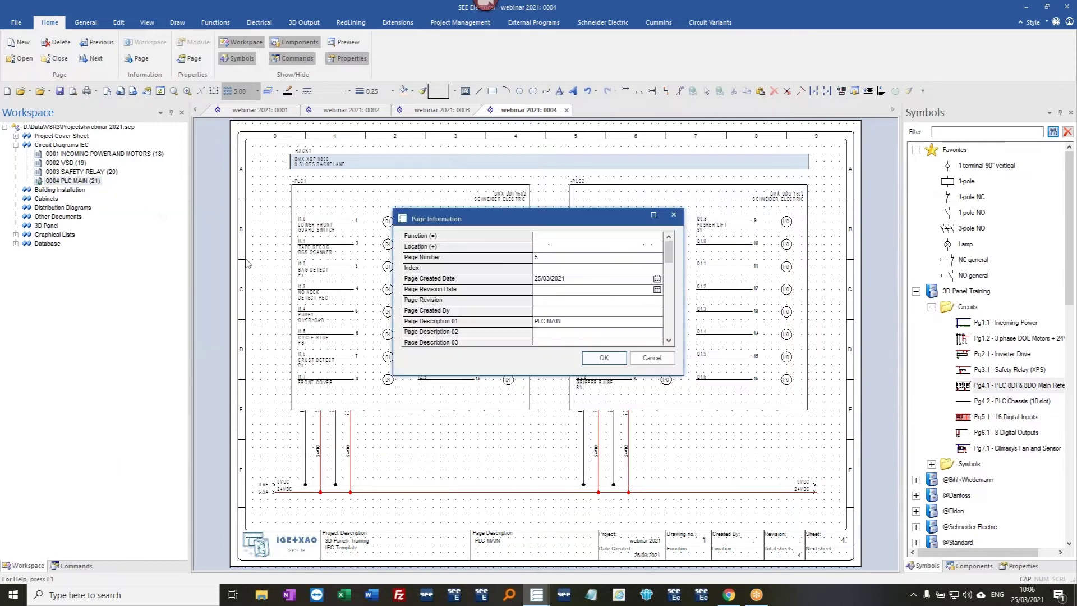
click(548, 321)
key(Return)
key(Return)
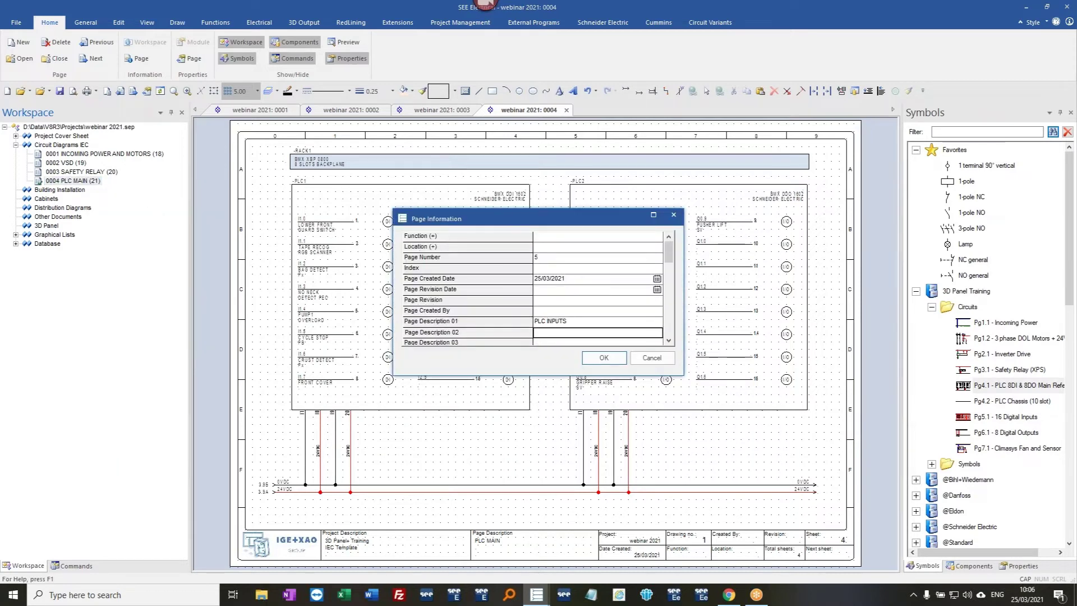
- Place the Pg5.1 - 16 Digital Inputs circuit at X 0, Y 0 on the PLC INPUTS page, leaving its terminal properties as preset
click(1010, 418)
key(space)
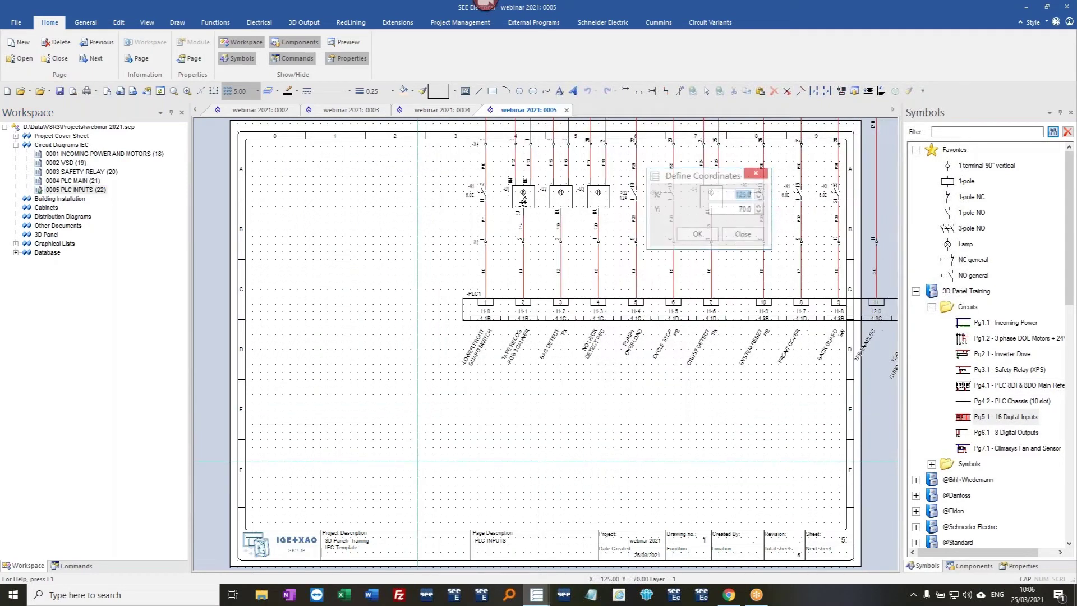
text(0)
key(Tab)
text(0)
key(Return)
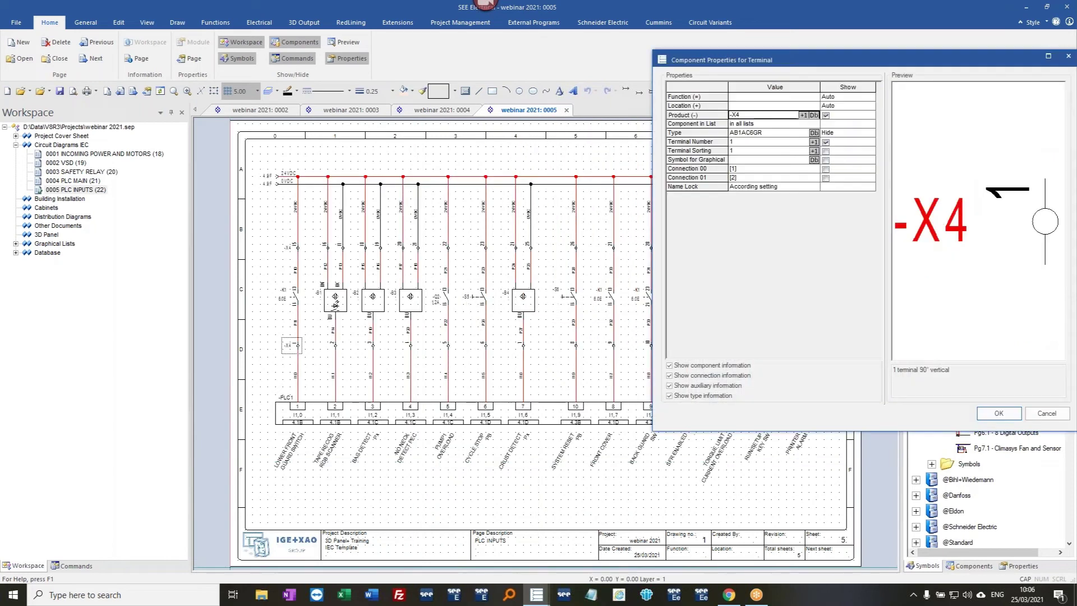
click(1047, 413)
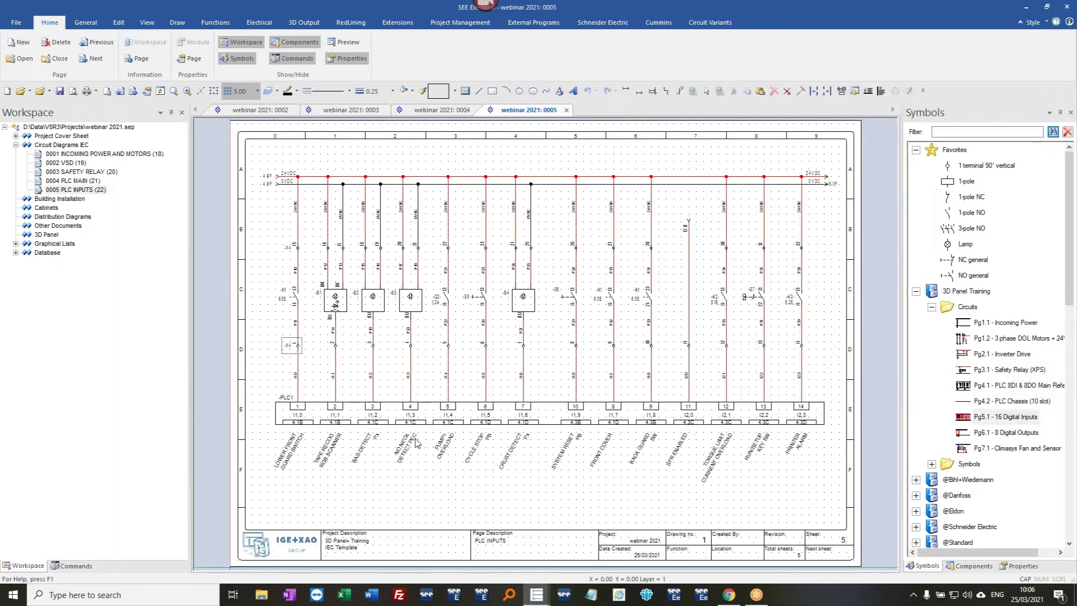
key(Escape)
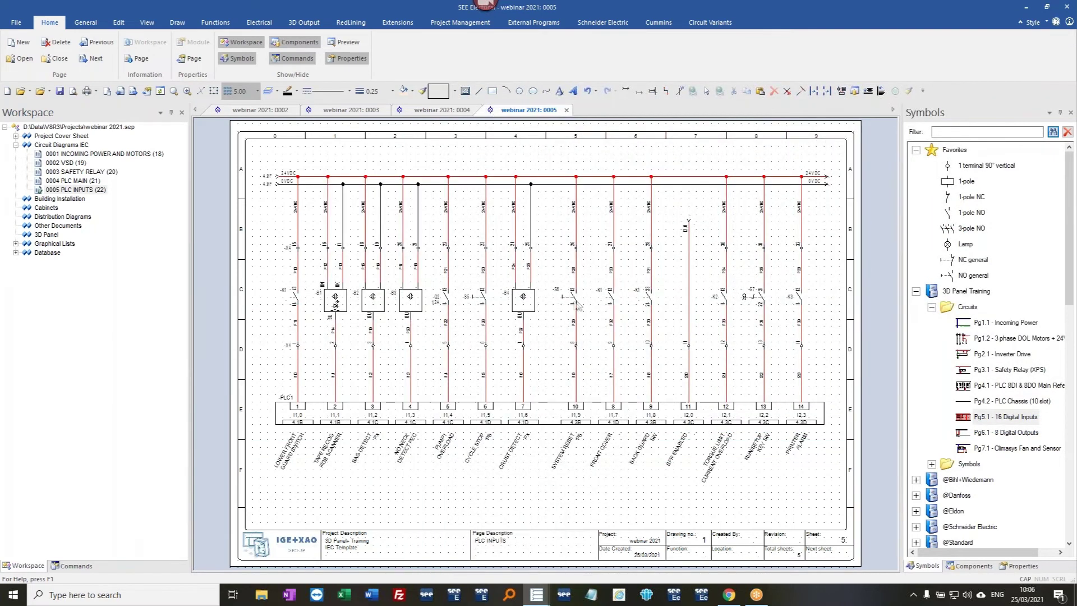
- Follow the -Q2 contact's cross-reference from the PLC INPUTS page to page 1, and the PE reference on to the VSD page
scroll(436, 304, up, 5)
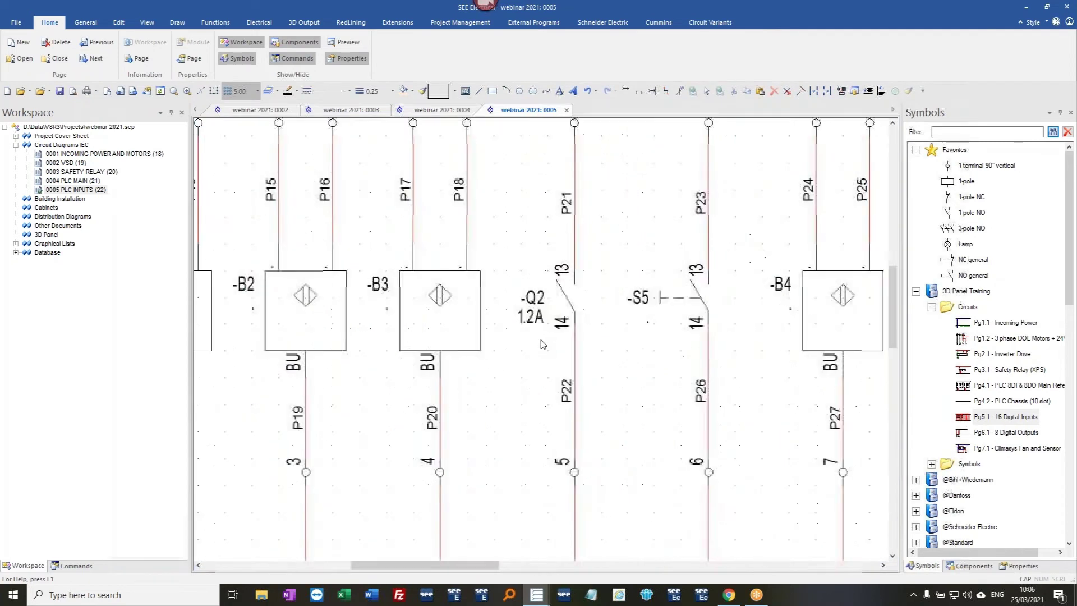
double_click(523, 308)
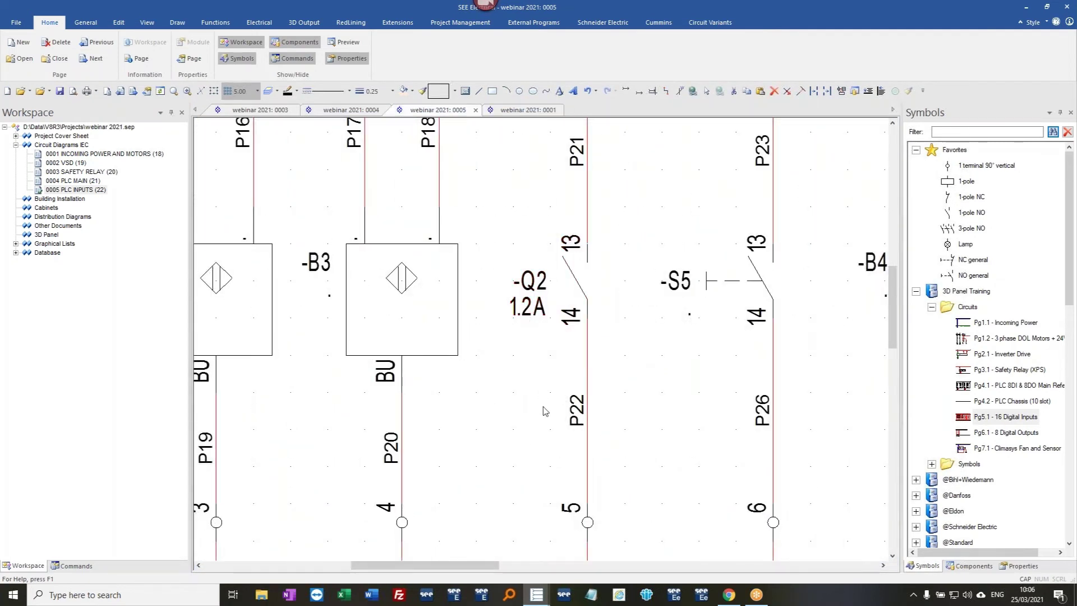
scroll(600, 382, down, 5)
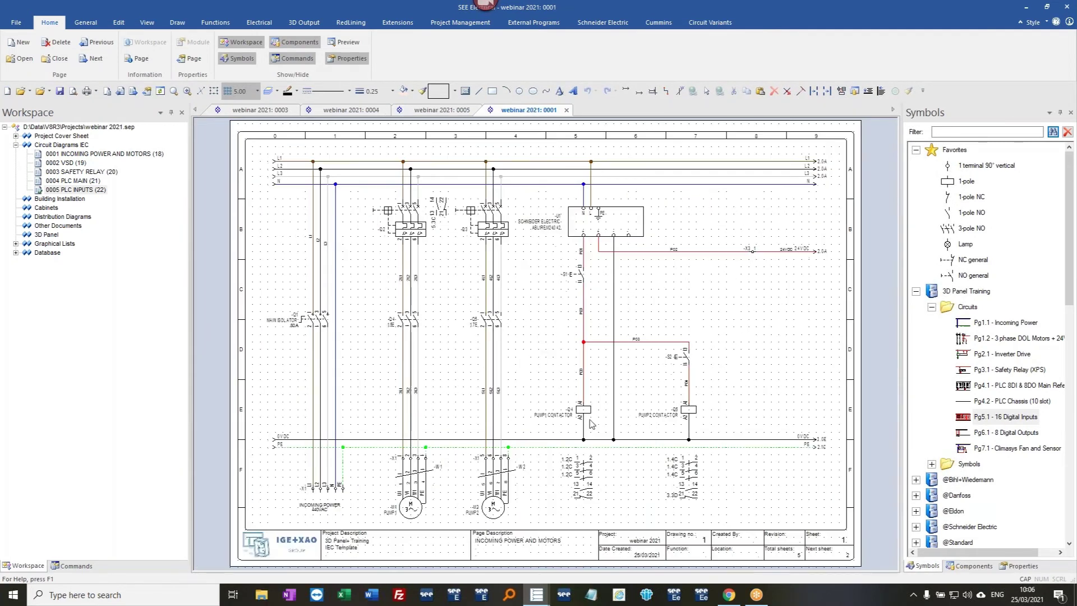
double_click(822, 448)
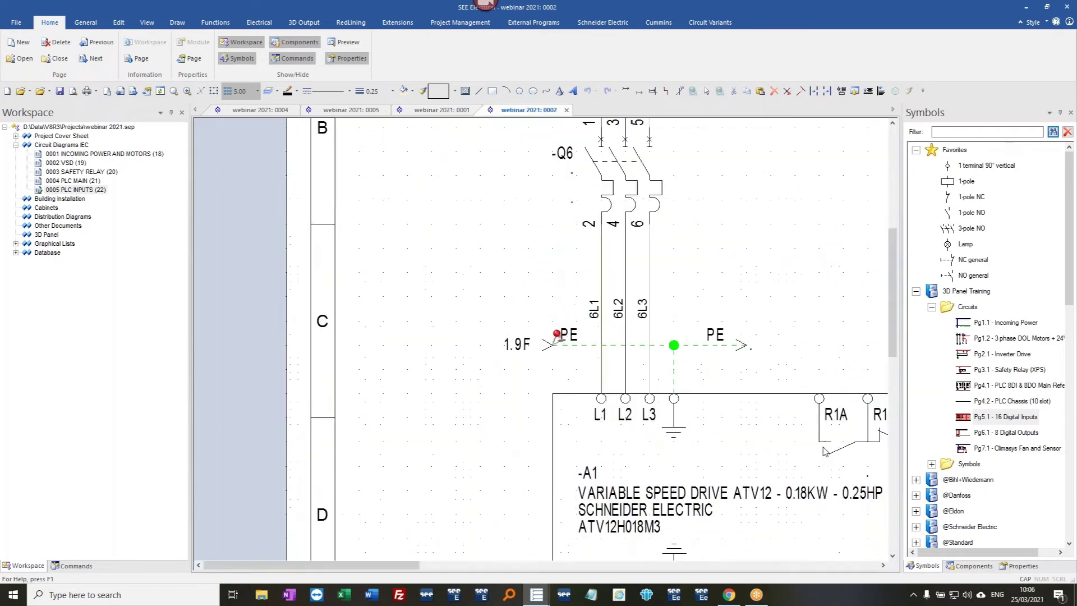
scroll(594, 371, down, 5)
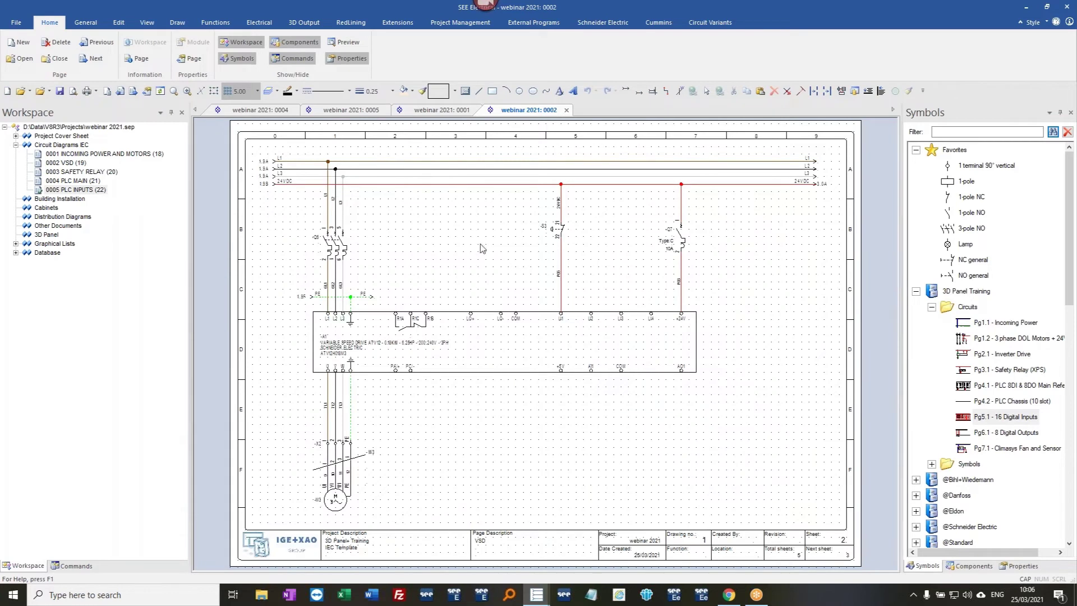
- Add page 6 to Circuit Diagrams IEC with the description PLC OUTPUTS
double_click(84, 190)
right_click(83, 191)
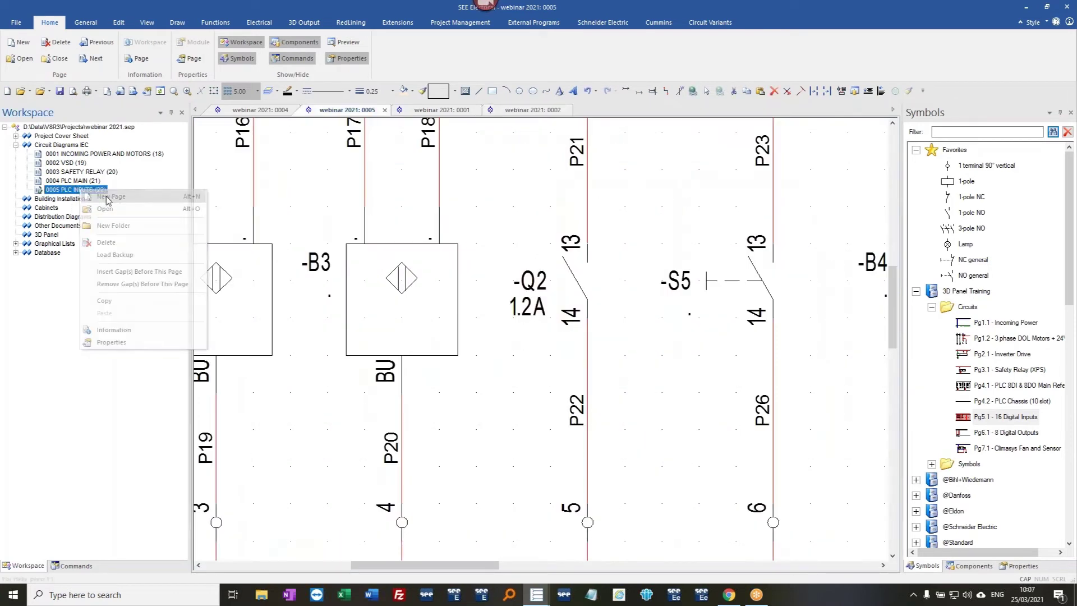
click(114, 330)
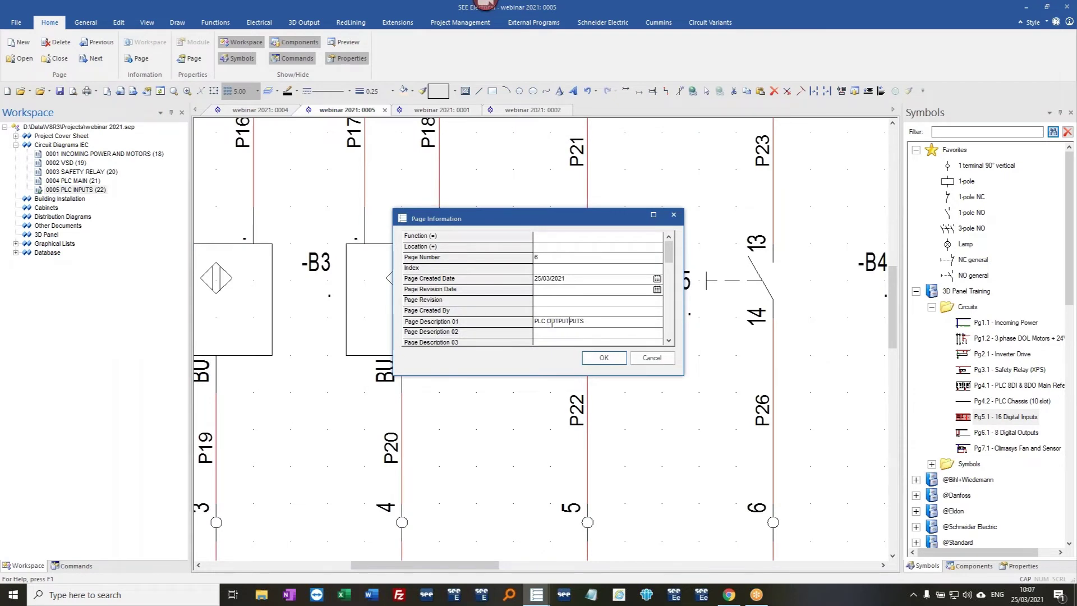
key(Return)
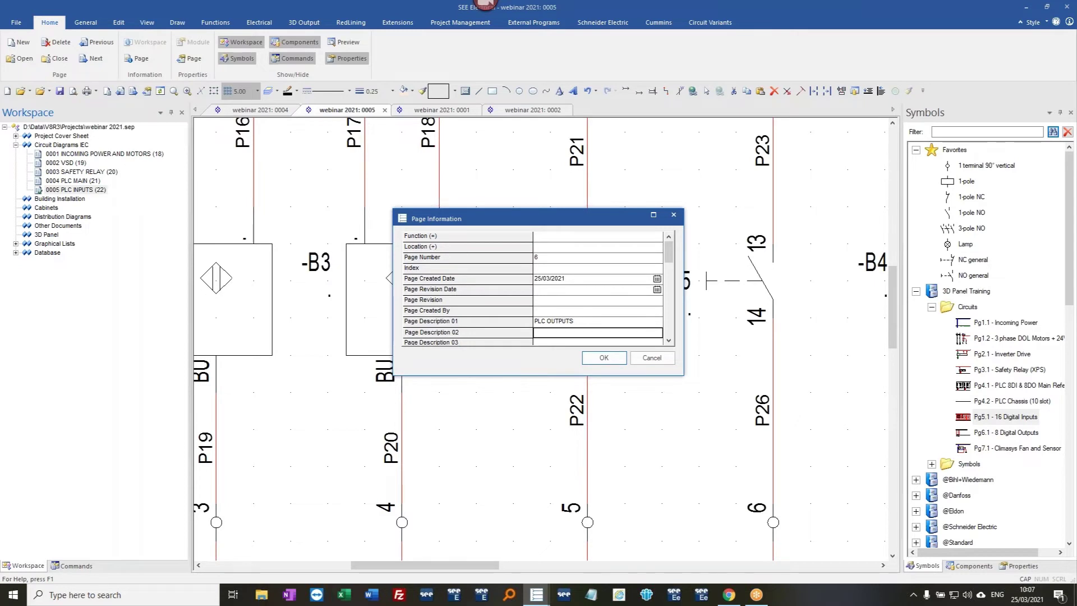
key(Return)
- Place the Pg6.1 - 8 Digital Outputs circuit at X 0, Y 0 on the PLC OUTPUTS page, leaving its component properties as preset
drag(996, 437, 470, 470)
key(space)
text(0)
key(Tab)
text(0)
key(Return)
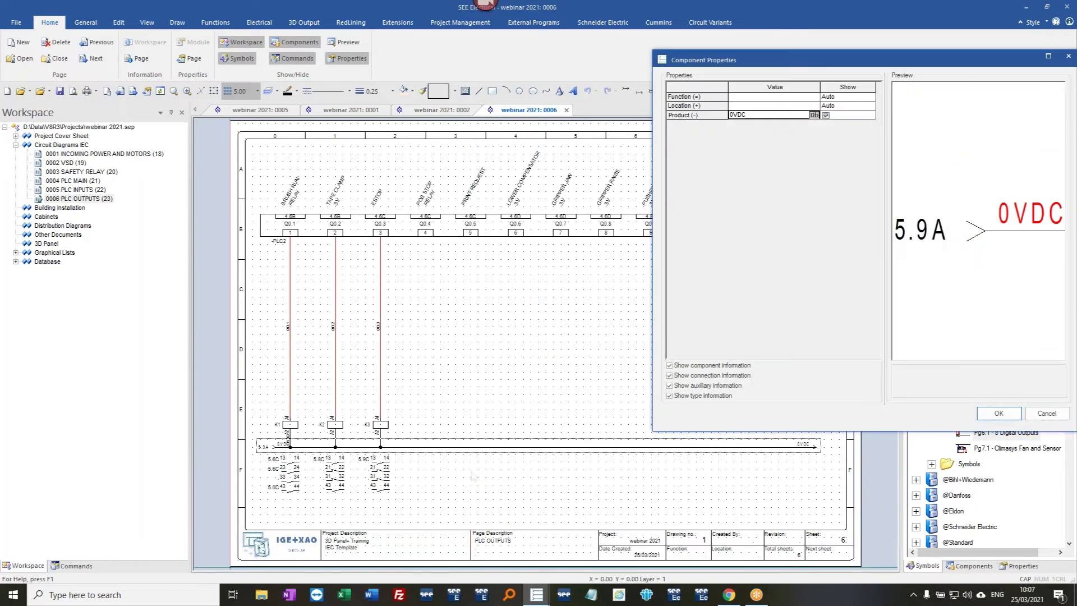
click(1058, 415)
key(Escape)
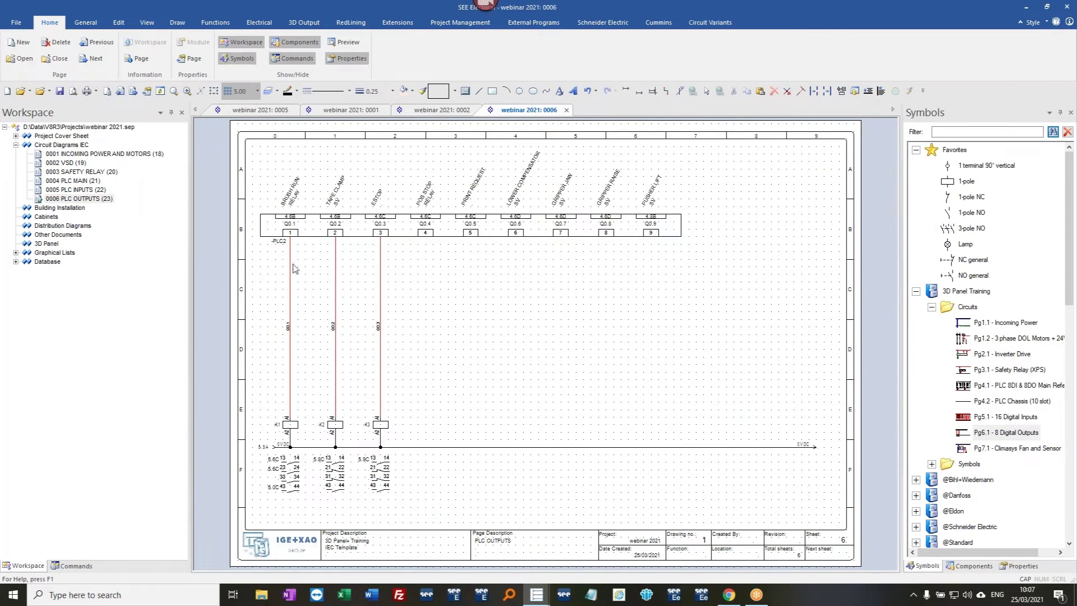
- Delete the existing wire numbers on all signals using the Signal Numbering command
scroll(290, 233, up, 2)
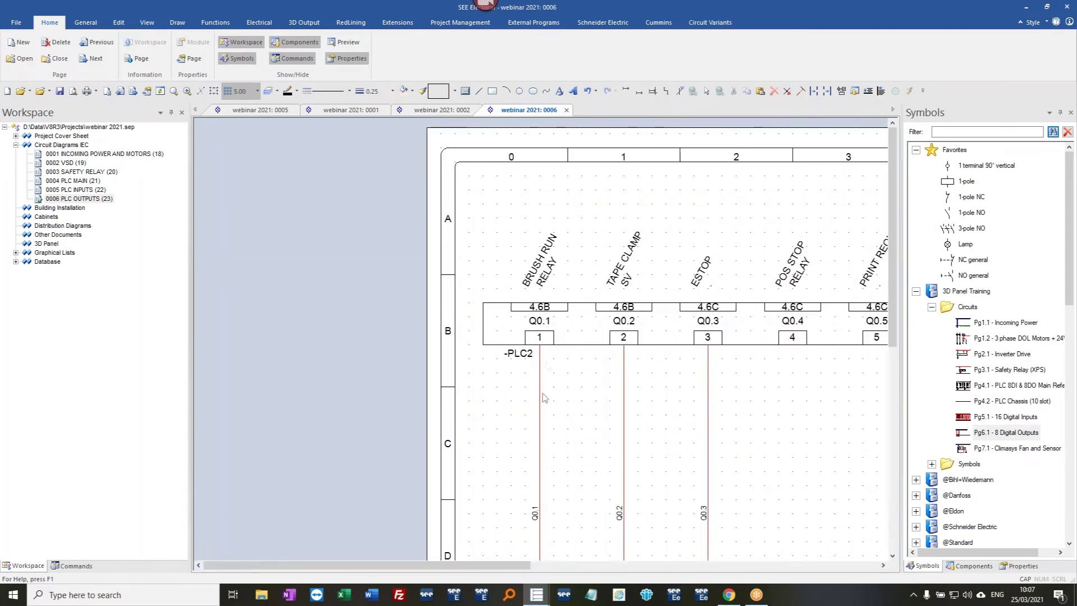
click(542, 334)
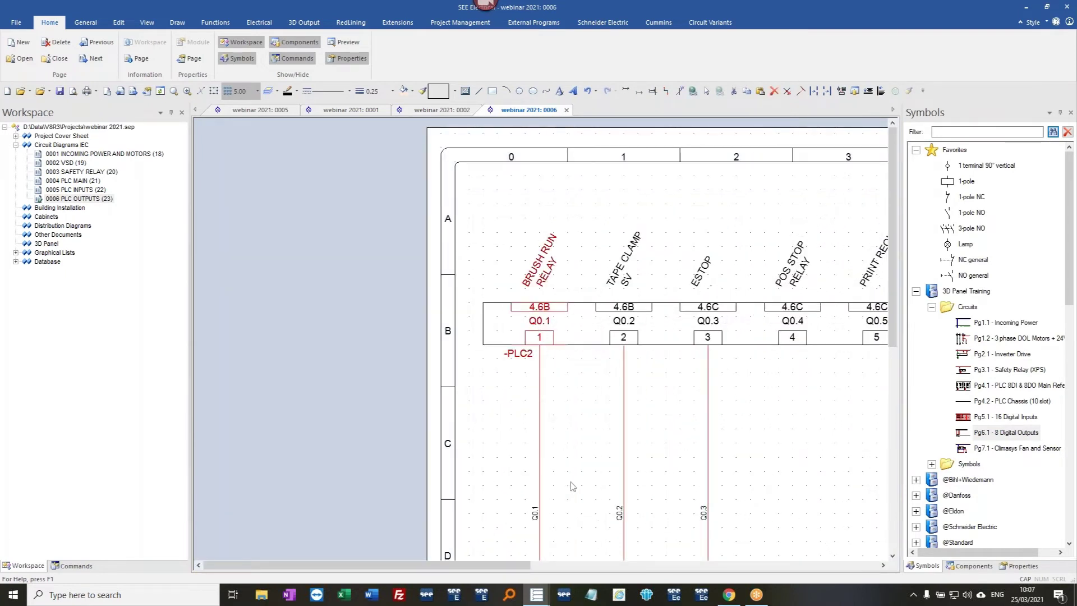
click(259, 22)
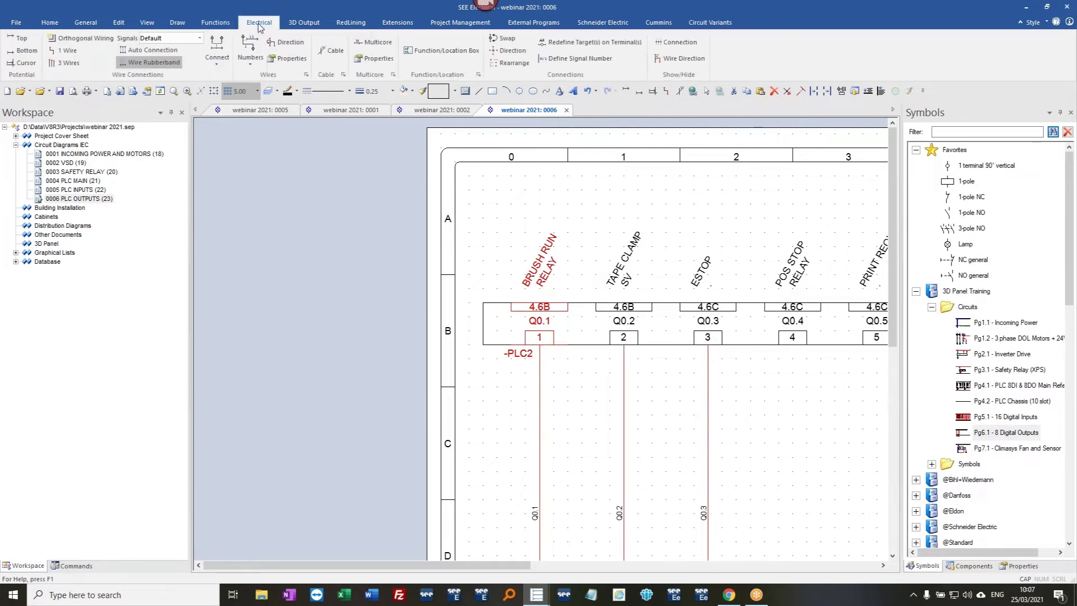
click(254, 56)
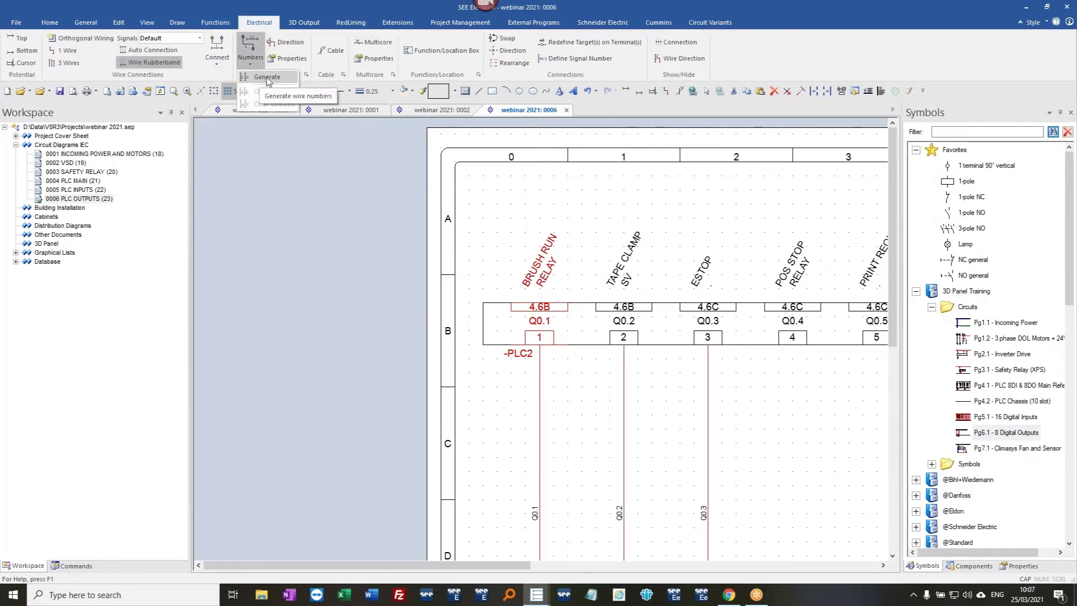
click(268, 78)
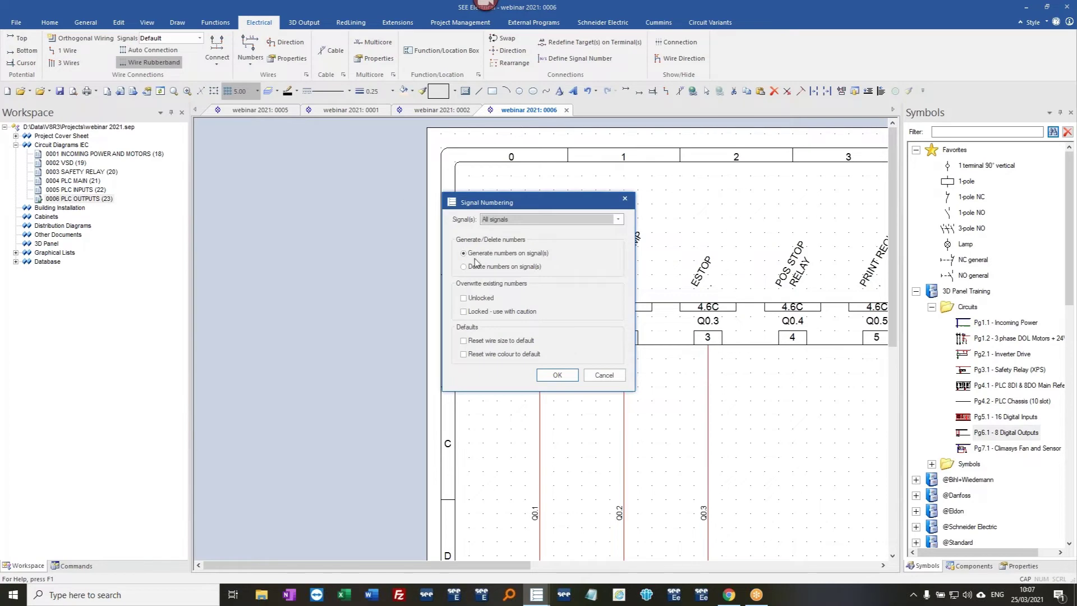
click(575, 375)
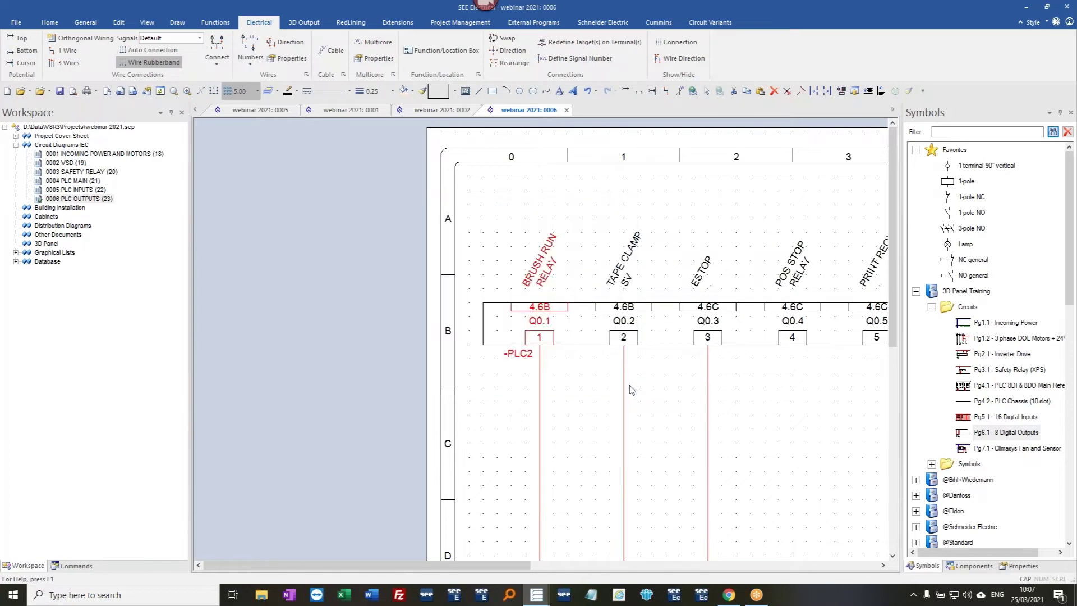
- Go through the circuit diagram pages from PLC OUTPUTS back to INCOMING POWER AND MOTORS and check their wires for numbers
scroll(565, 223, down, 2)
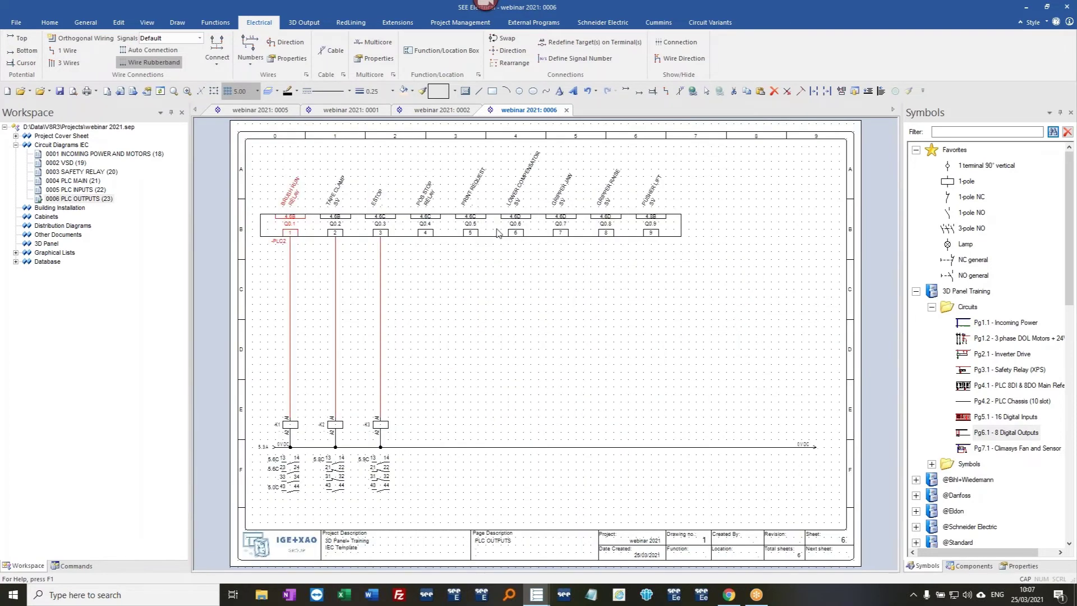
key(ctrl+Tab)
scroll(524, 315, down, 3)
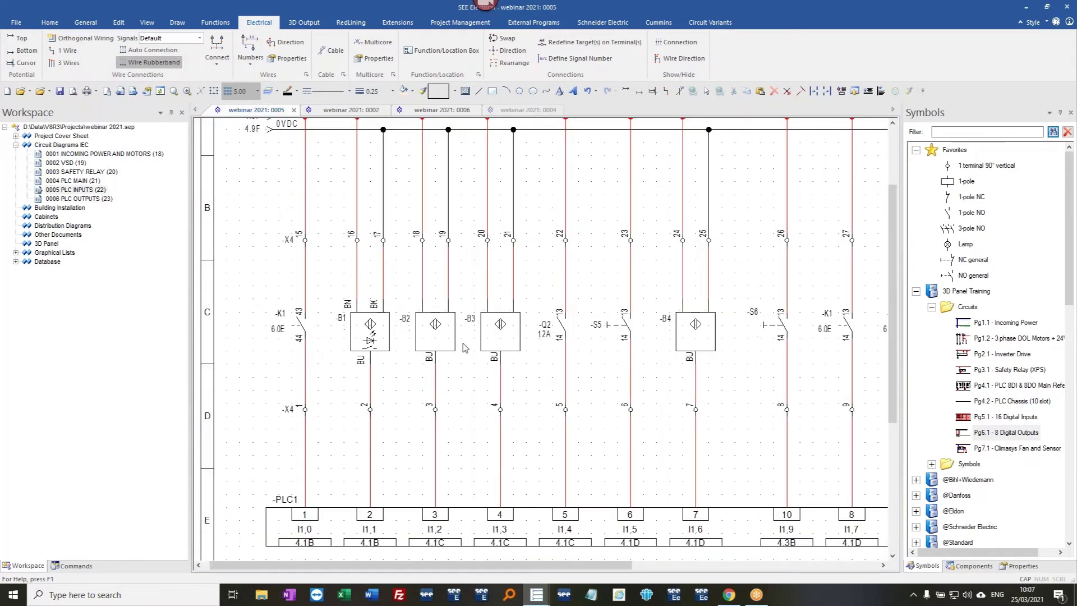
key(ctrl+Tab)
key(ctrl+Tab)
key(ctrl+Tab)
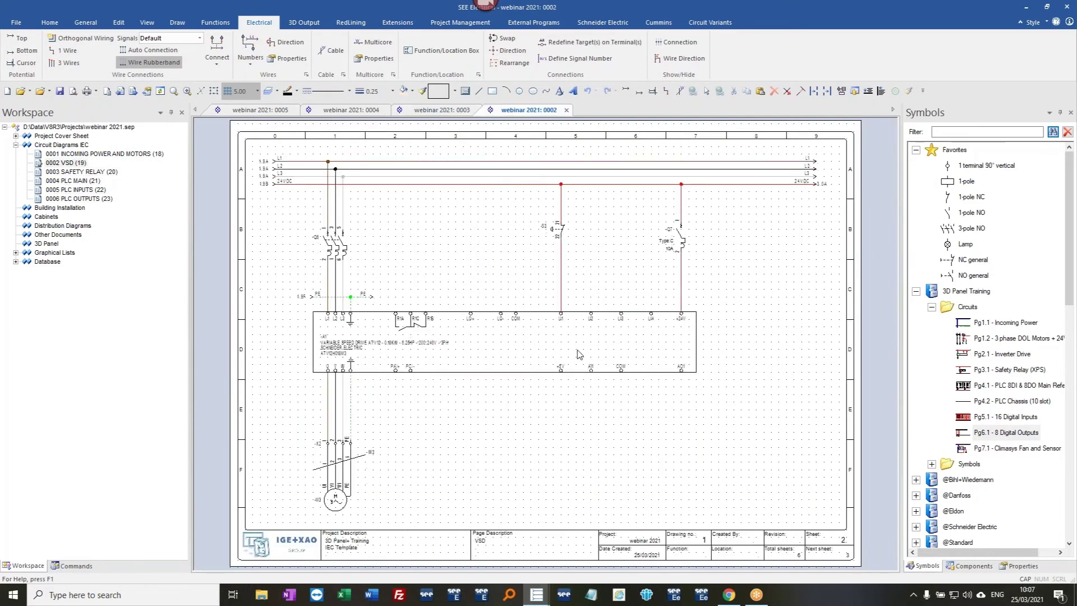
key(ctrl+Tab)
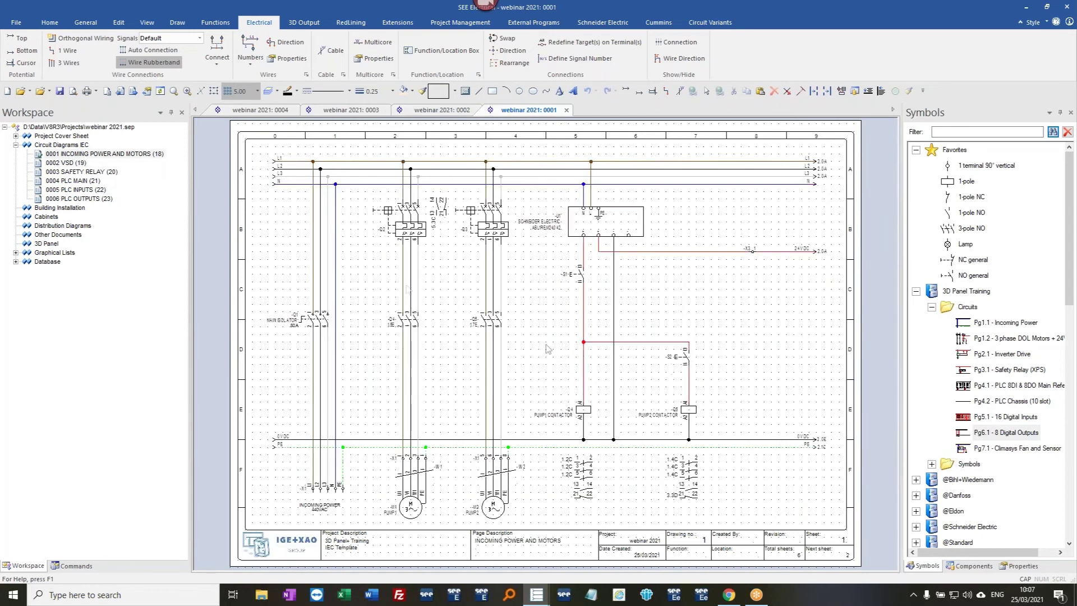
scroll(542, 343, up, 3)
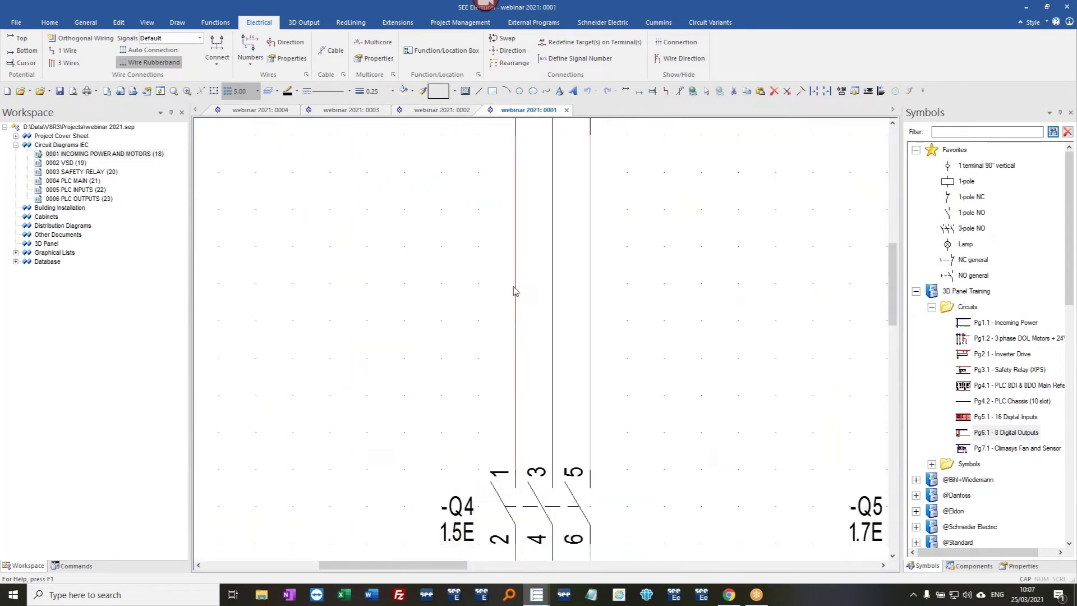
- Inspect the wire properties of the three phase wires above contactor -Q4 on the INCOMING POWER AND MOTORS page, changing nothing
double_click(516, 291)
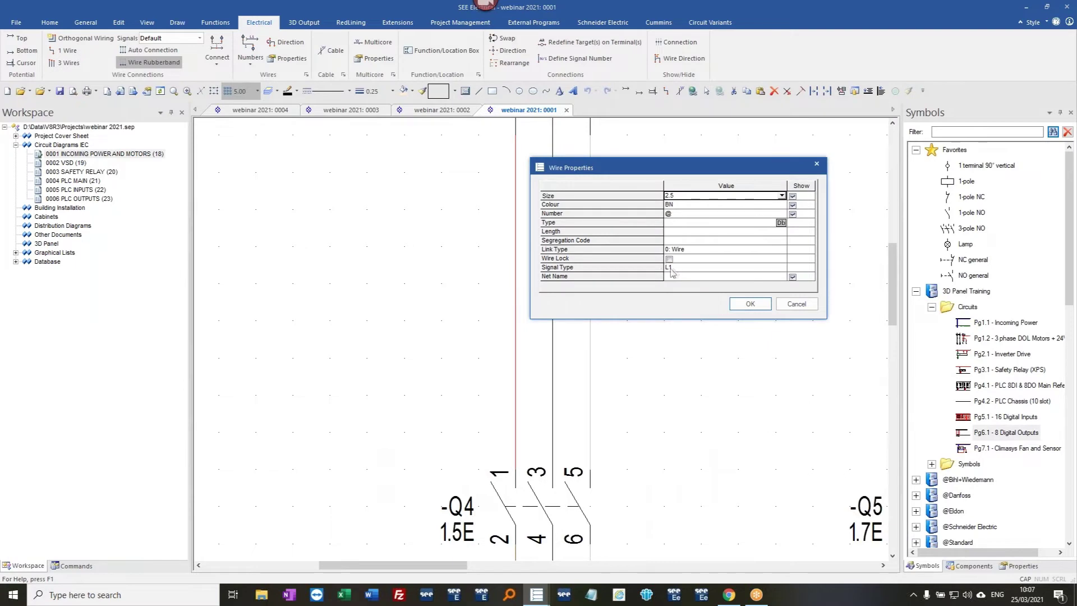
click(797, 304)
double_click(552, 306)
click(796, 305)
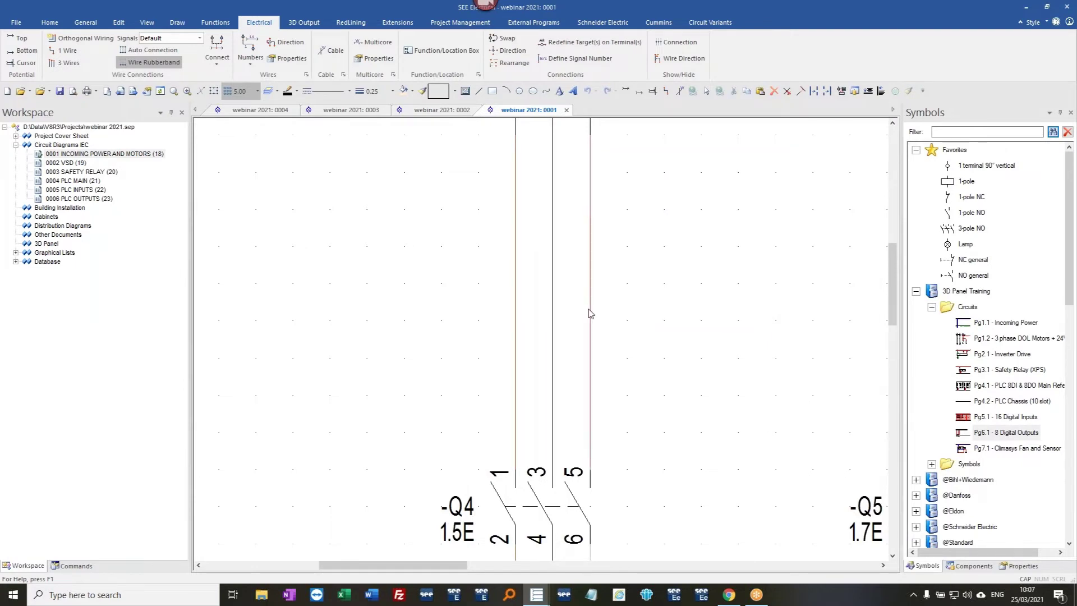
double_click(590, 314)
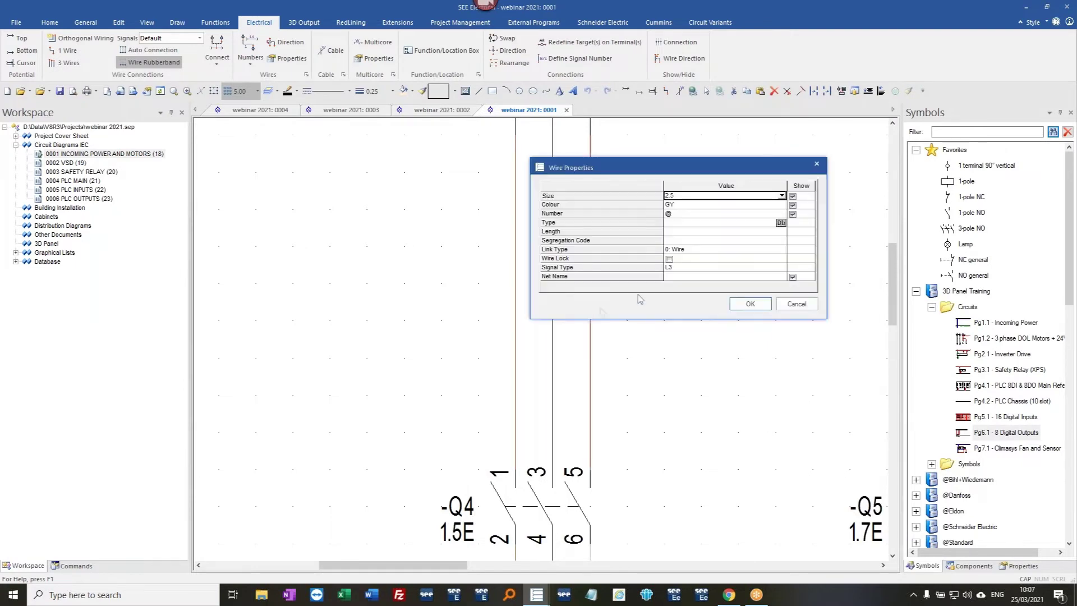
click(795, 308)
scroll(583, 305, down, 3)
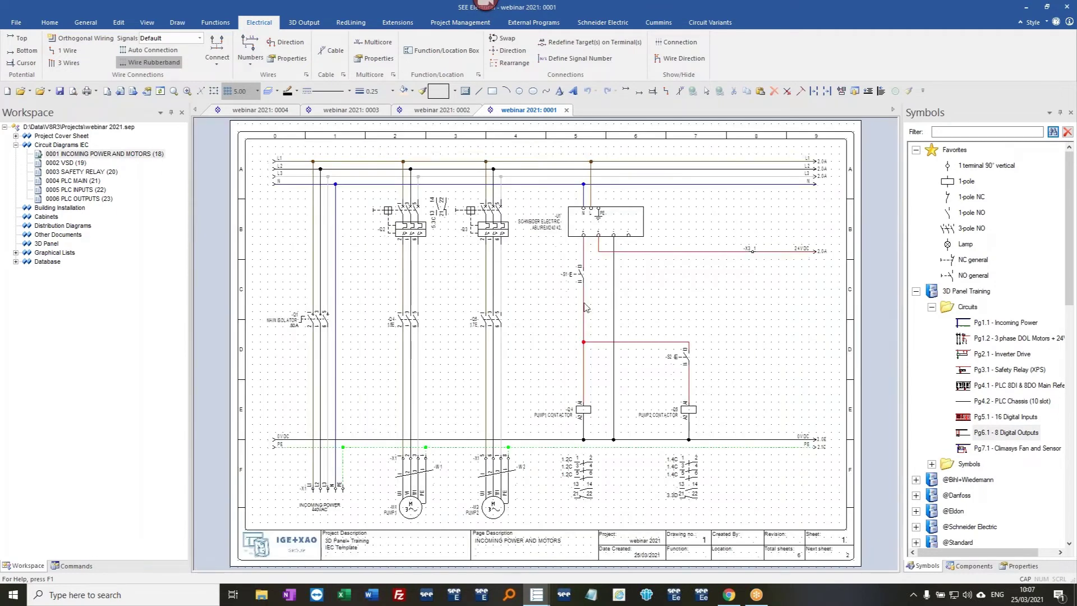
- Generate wire numbers on all signals with Signal Numbering, resetting the wire size to default, and check the numbers around the pump contactors
click(250, 57)
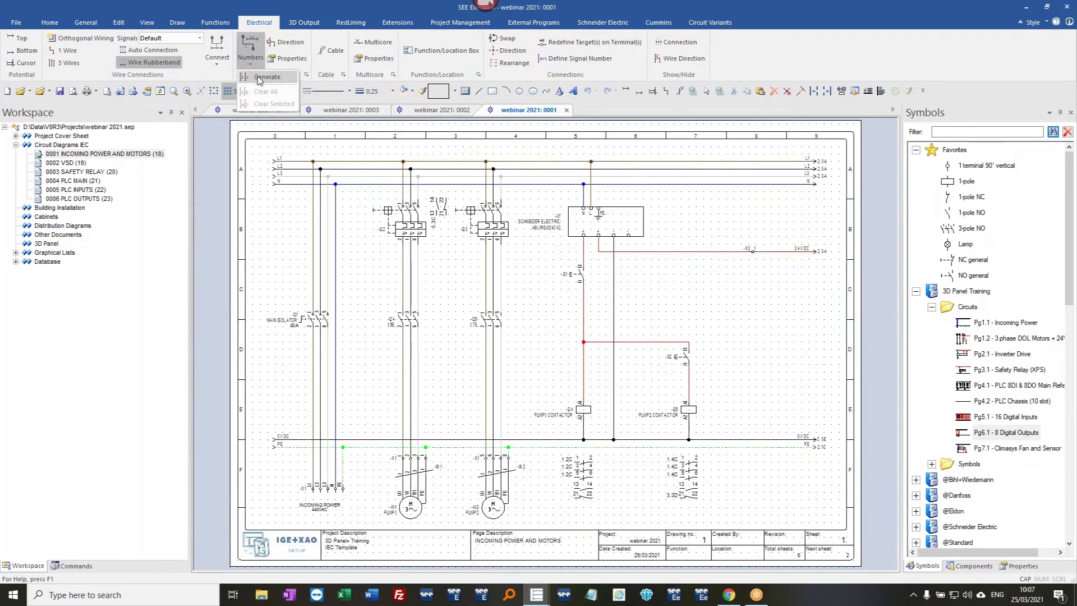
click(259, 78)
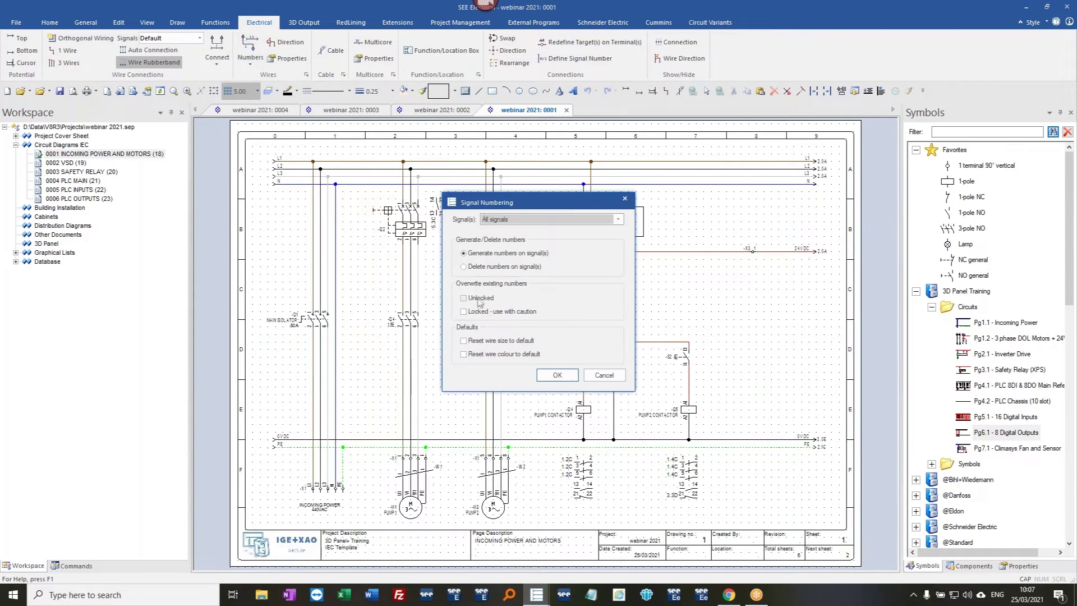
click(480, 341)
click(557, 375)
scroll(542, 343, up, 3)
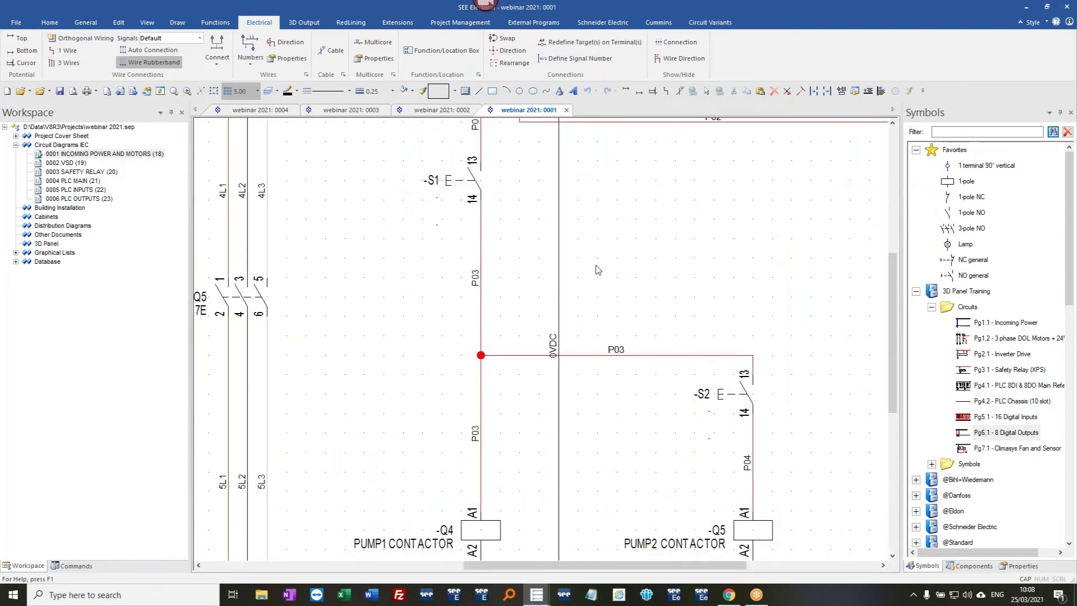
scroll(596, 270, down, 3)
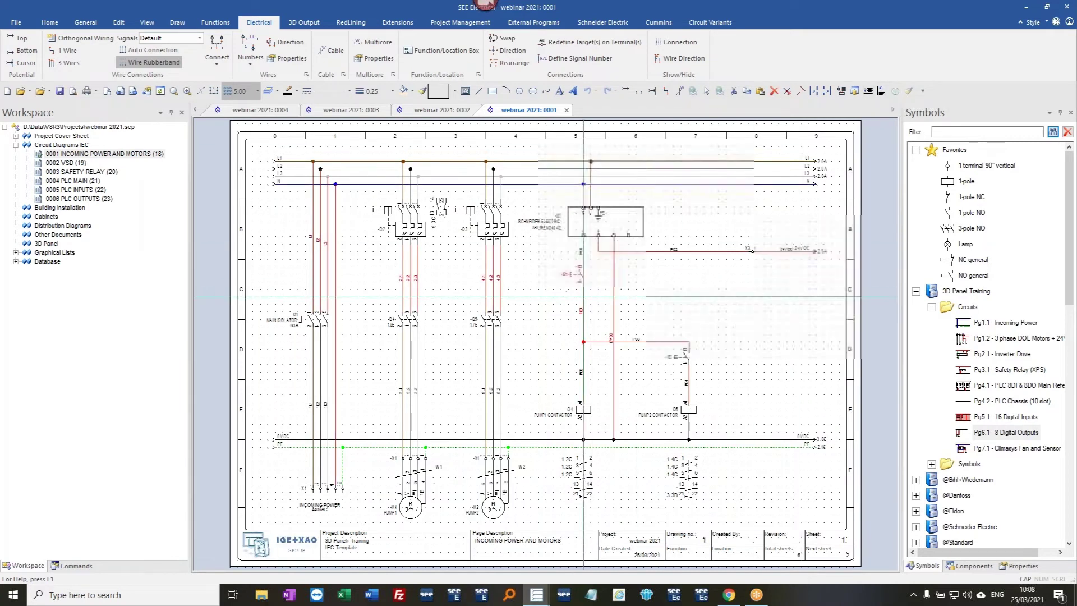
- Align the wire numbers above the -Q4 and -Q5 contacts at one height across the page, undoing the alignment that also moved -S1
click(546, 297)
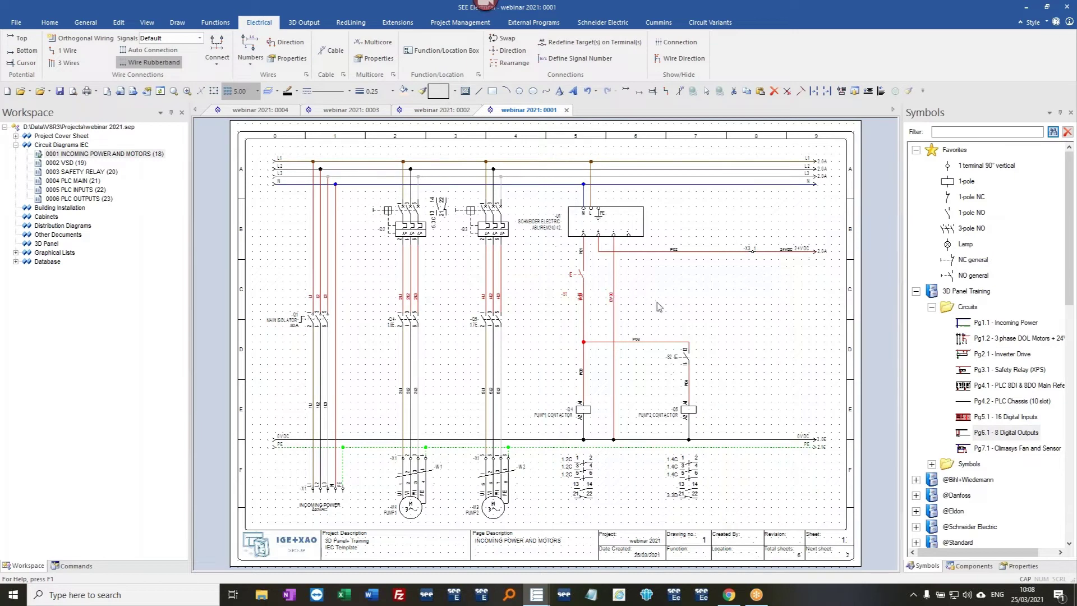
key(ctrl+z)
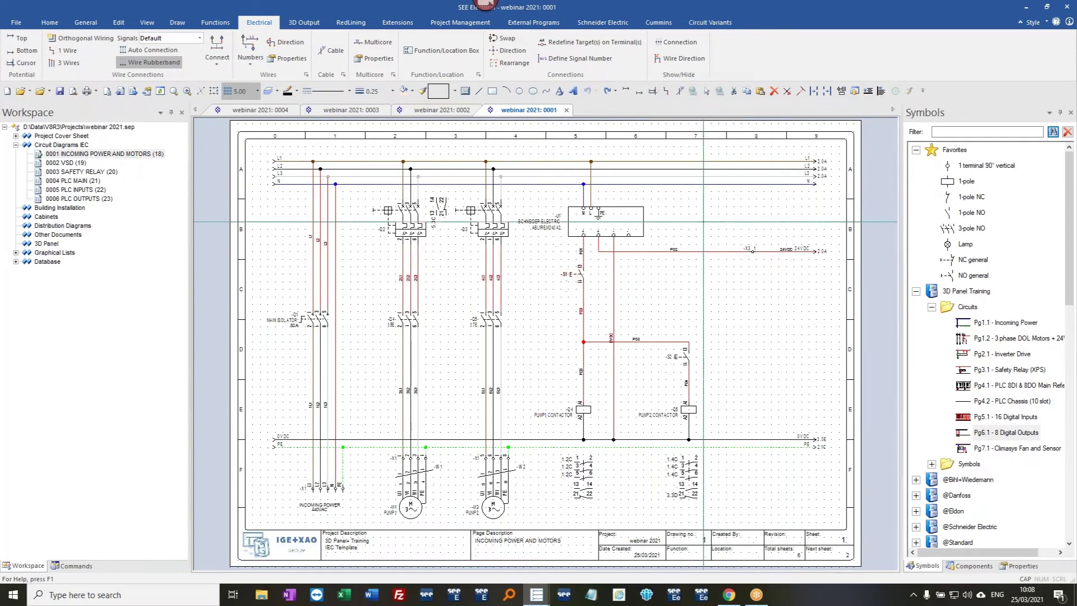
click(561, 297)
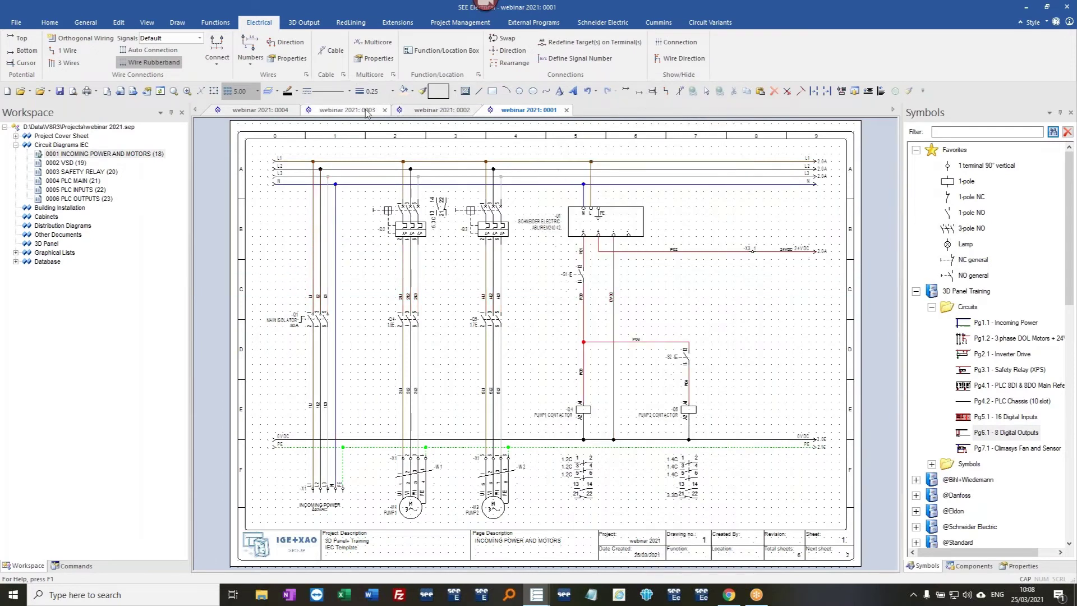
- Check the generated wire numbers on the PLC MAIN and PLC INPUTS pages
click(257, 110)
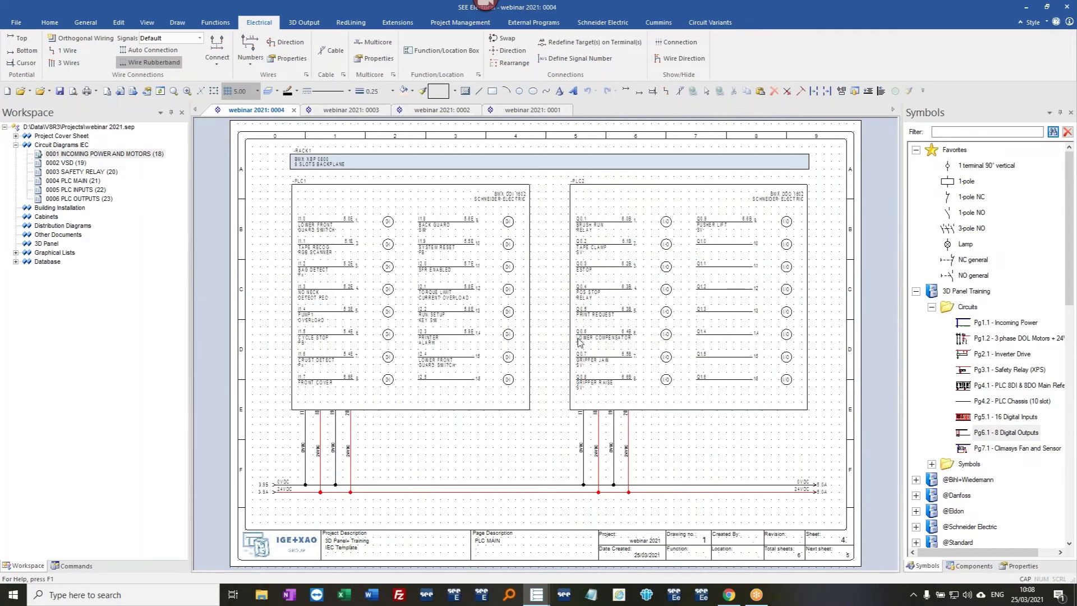
key(Page_Down)
scroll(299, 357, up, 3)
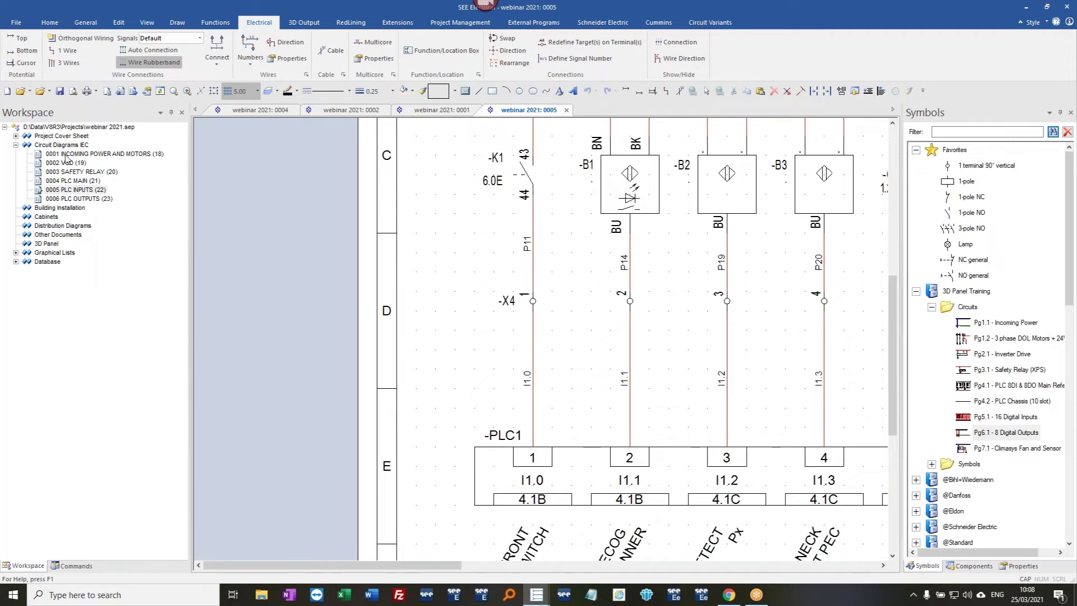
- Show the wire directions in the pump contactor circuit on the INCOMING POWER AND MOTORS page
double_click(63, 156)
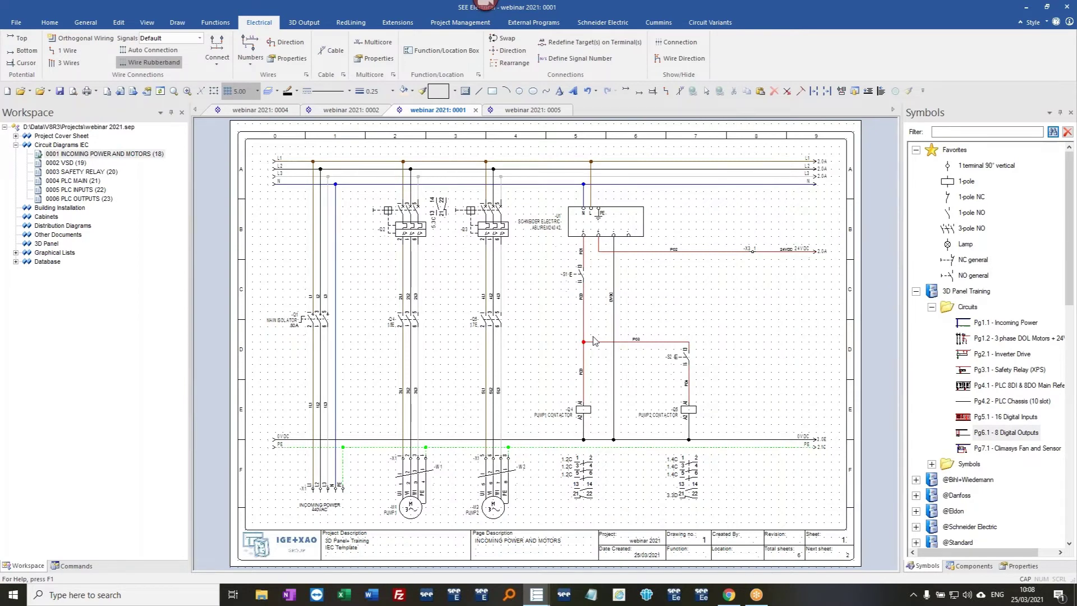
scroll(595, 341, up, 3)
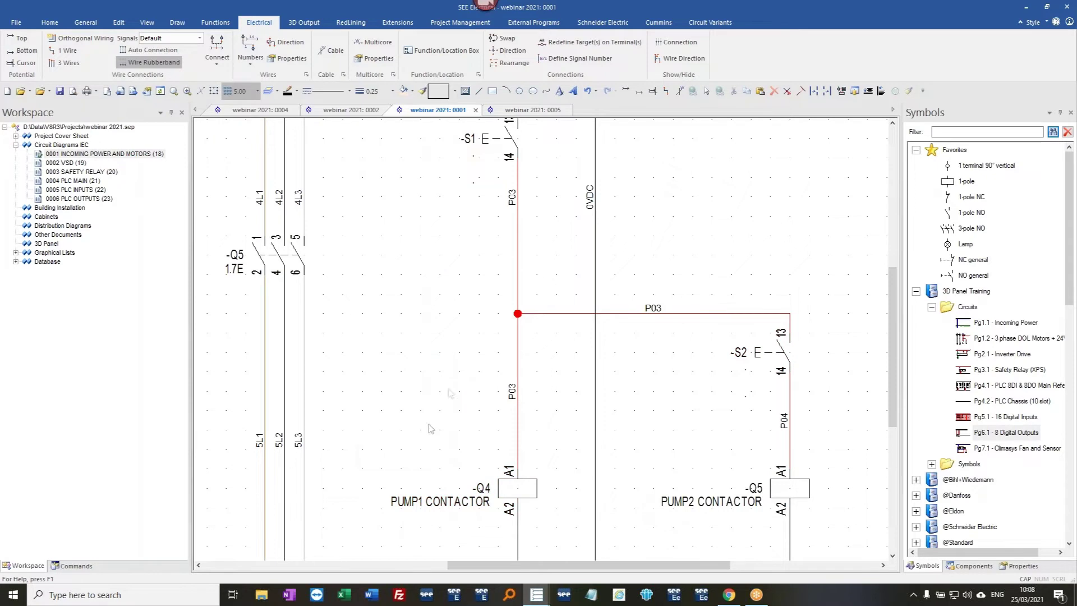
click(680, 58)
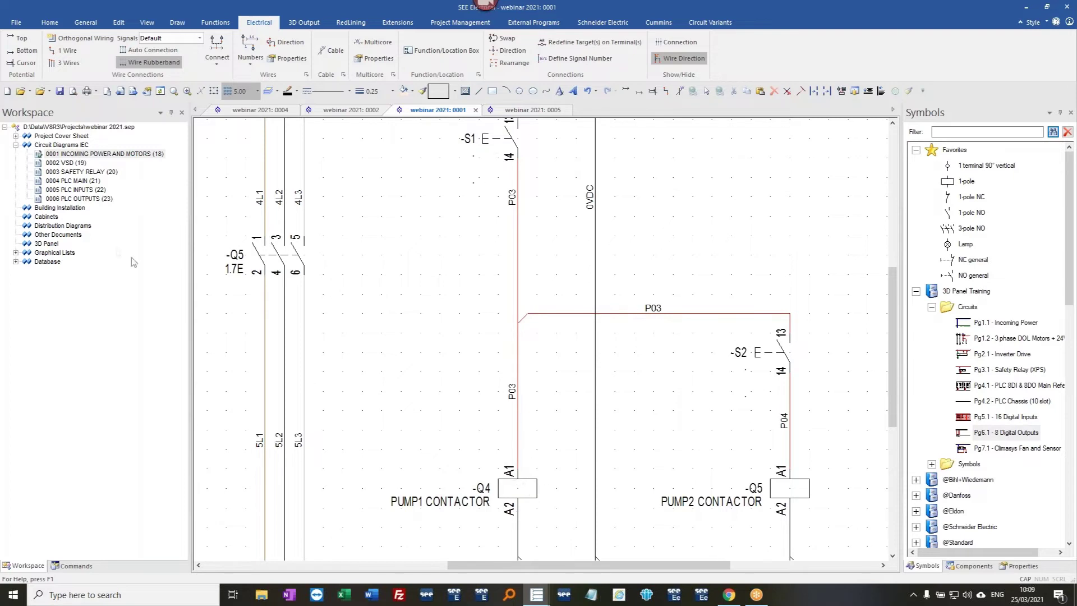
- Add page 1 to 3D Panel with the description 3D LAYOUT, using the 3D Net (optimised) Routing drawing template
right_click(52, 245)
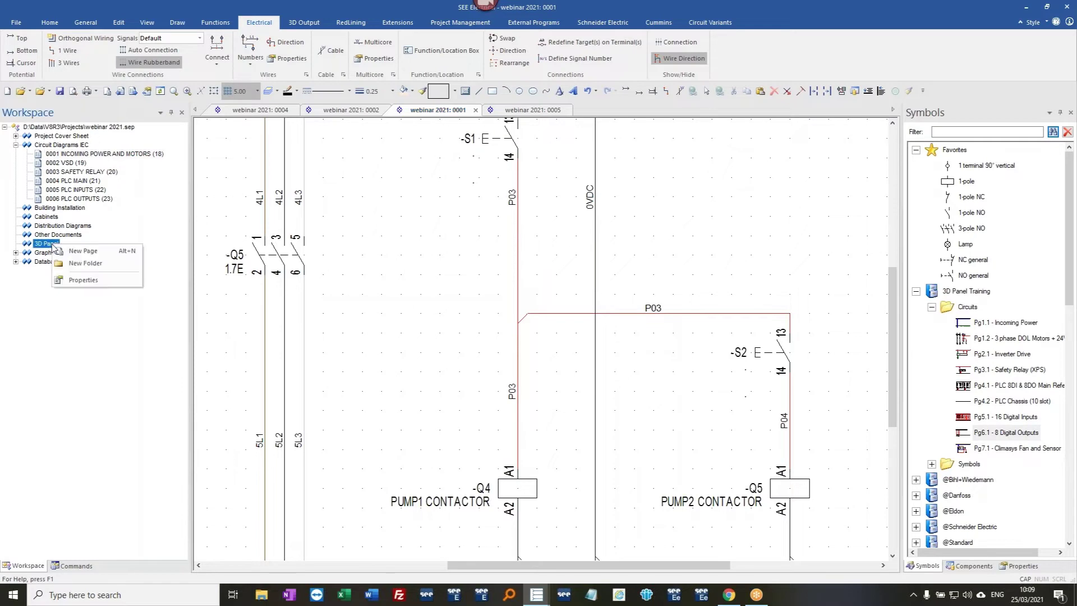
click(97, 254)
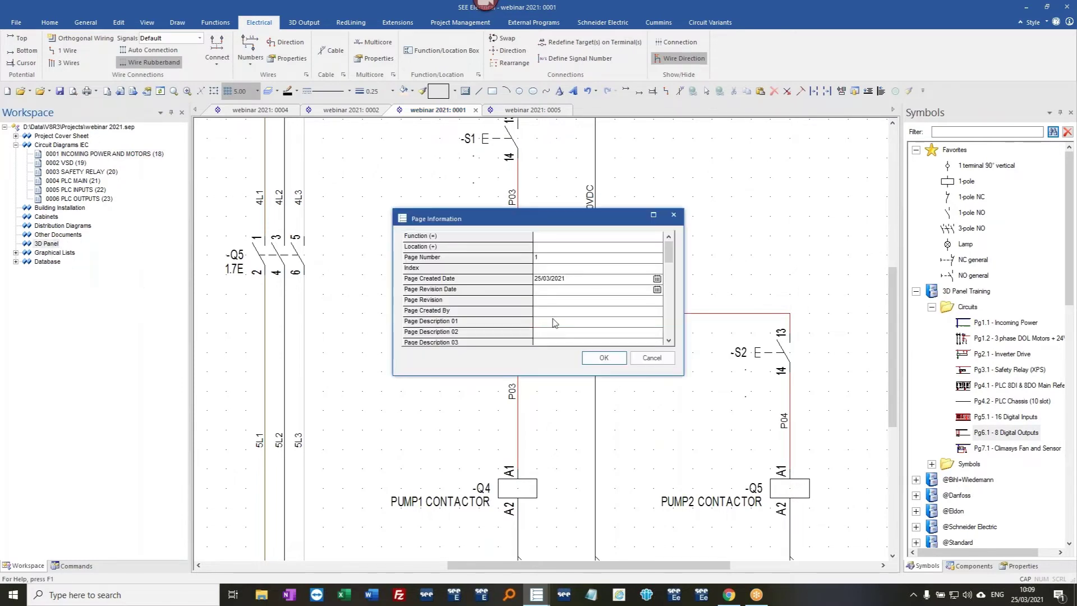
click(556, 323)
text(3D LAYOUT)
click(604, 358)
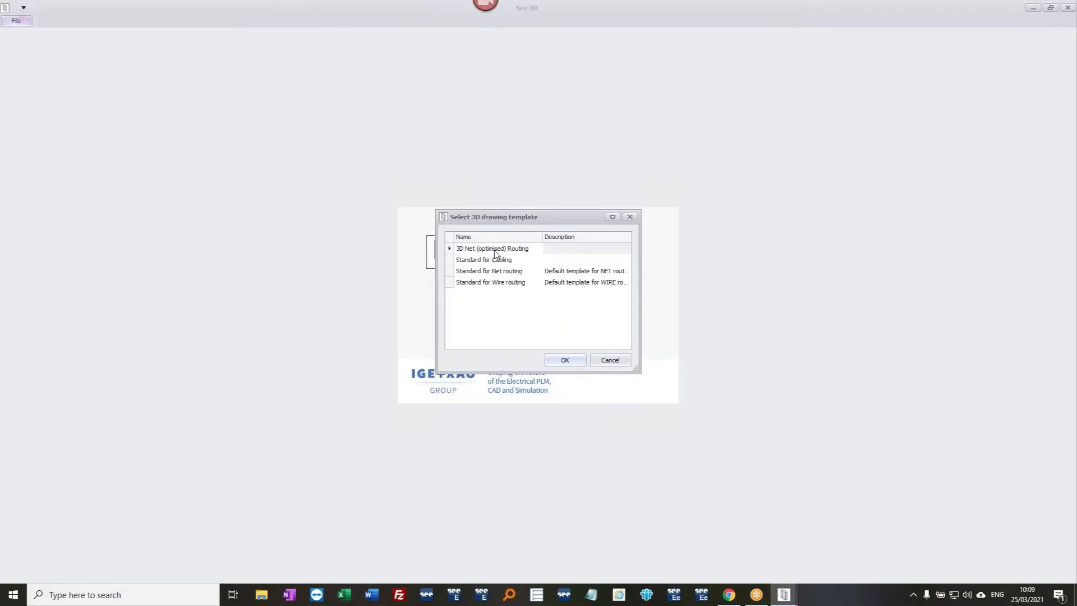
click(495, 250)
click(565, 360)
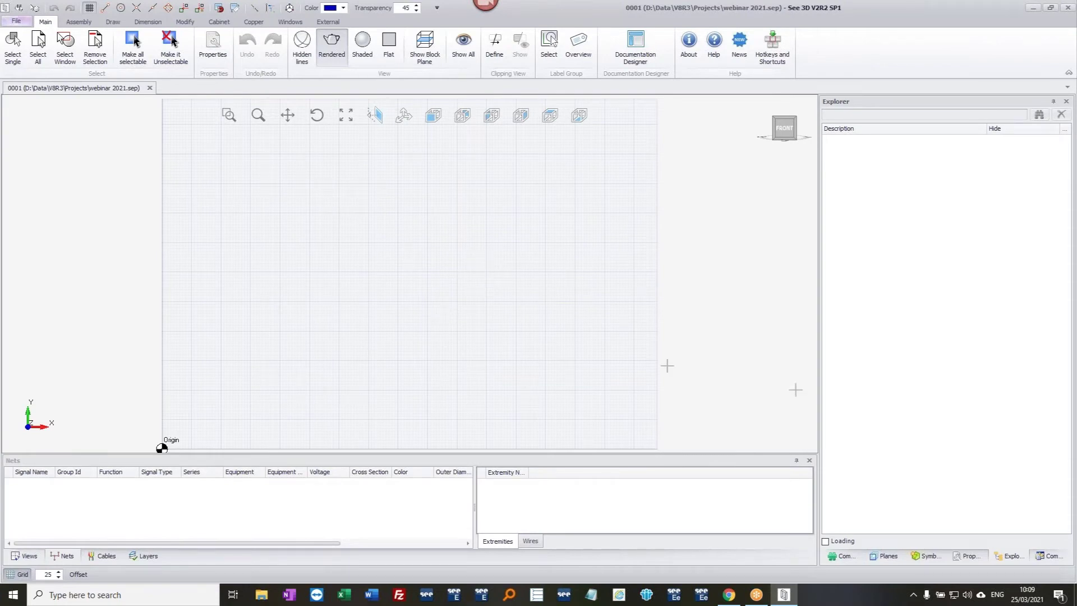
- Load the project's components by function into the 3D layout, using the (Empty) function
click(839, 561)
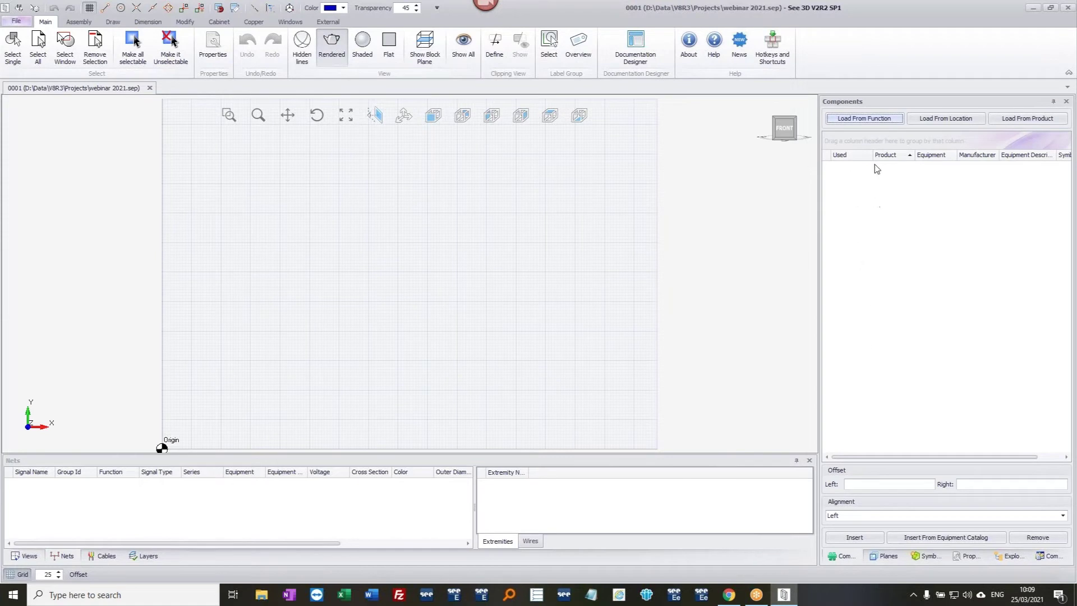
click(865, 119)
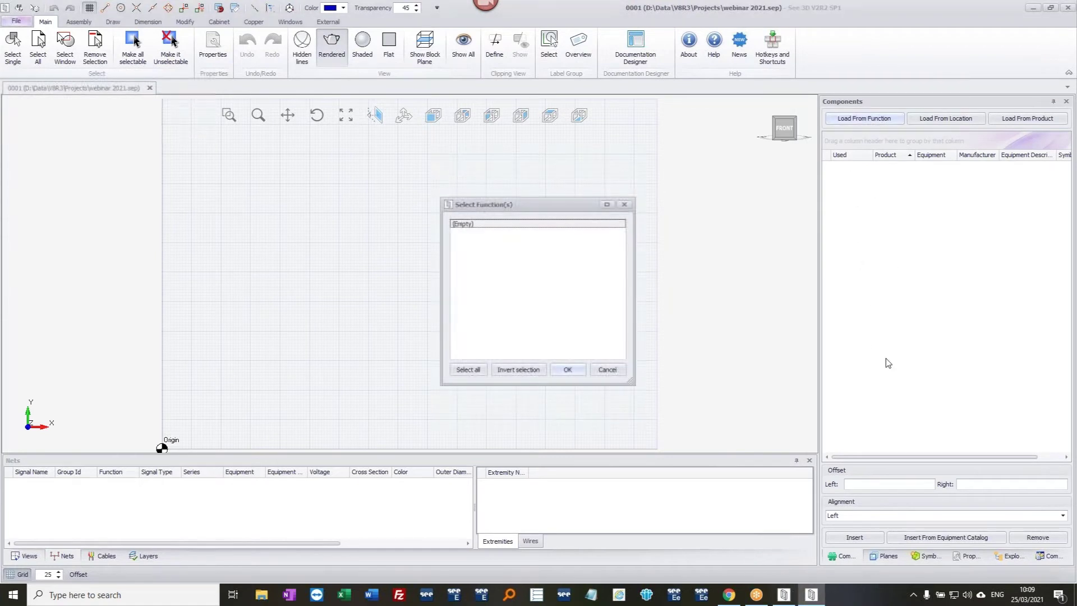
click(571, 368)
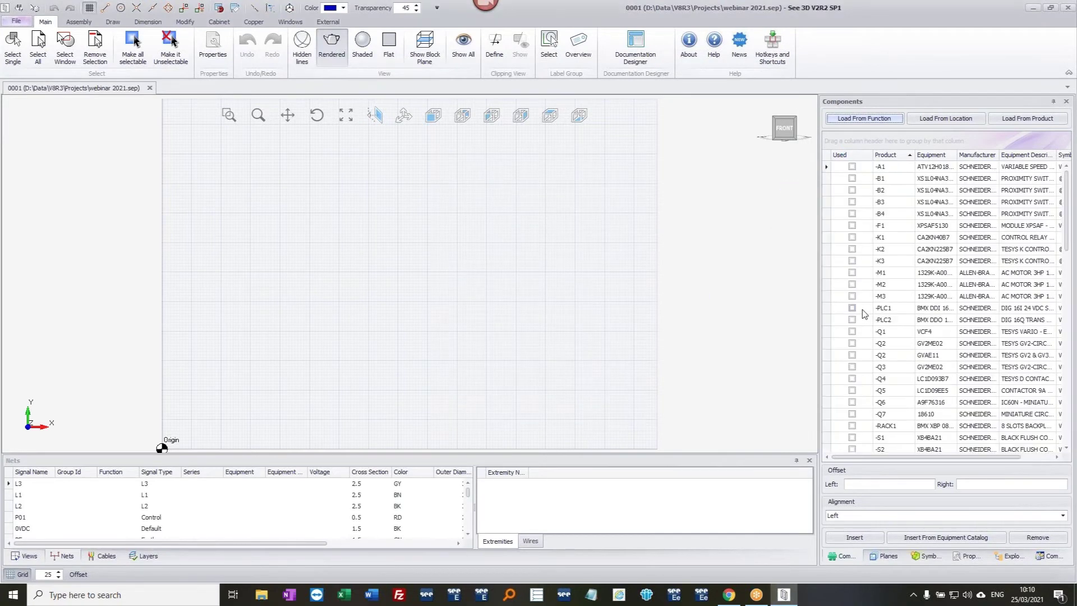
drag(856, 167, 424, 273)
scroll(339, 303, up, 5)
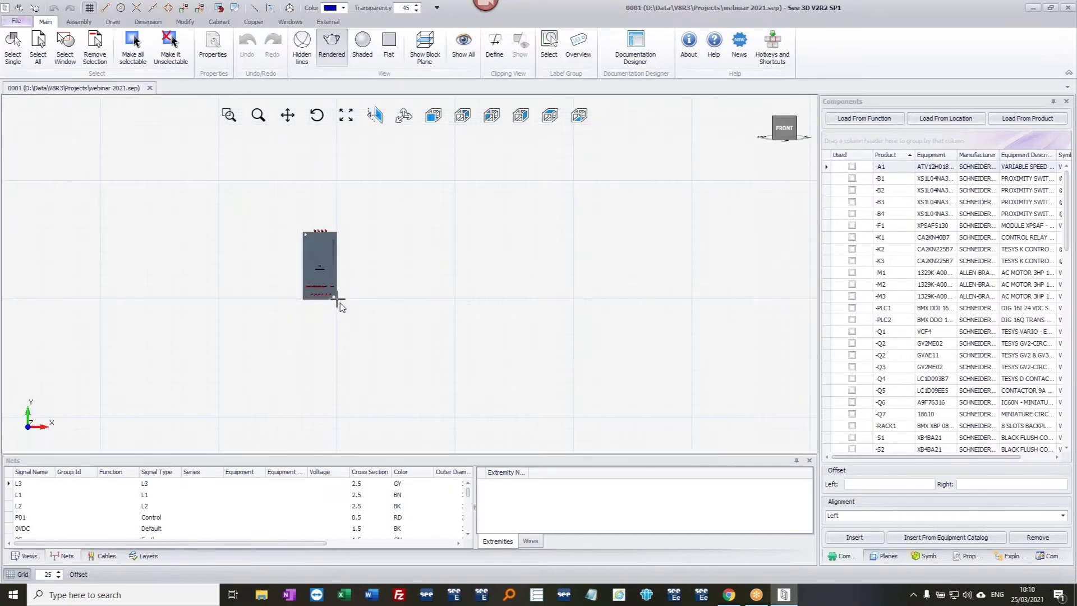
drag(348, 304, 323, 312)
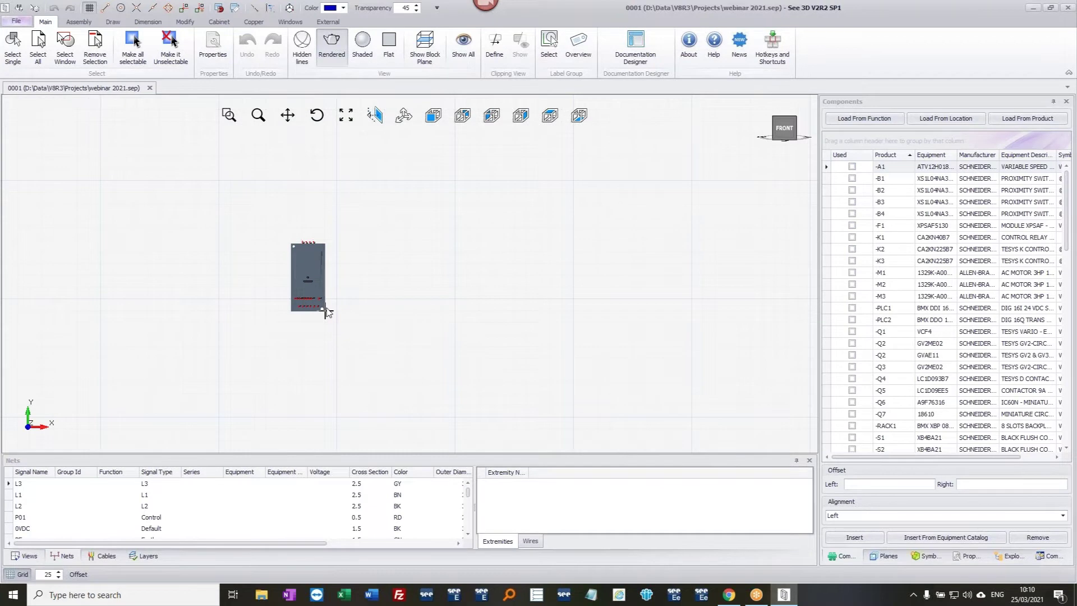
click(337, 300)
middle_drag(337, 301, 299, 287)
drag(299, 287, 386, 307)
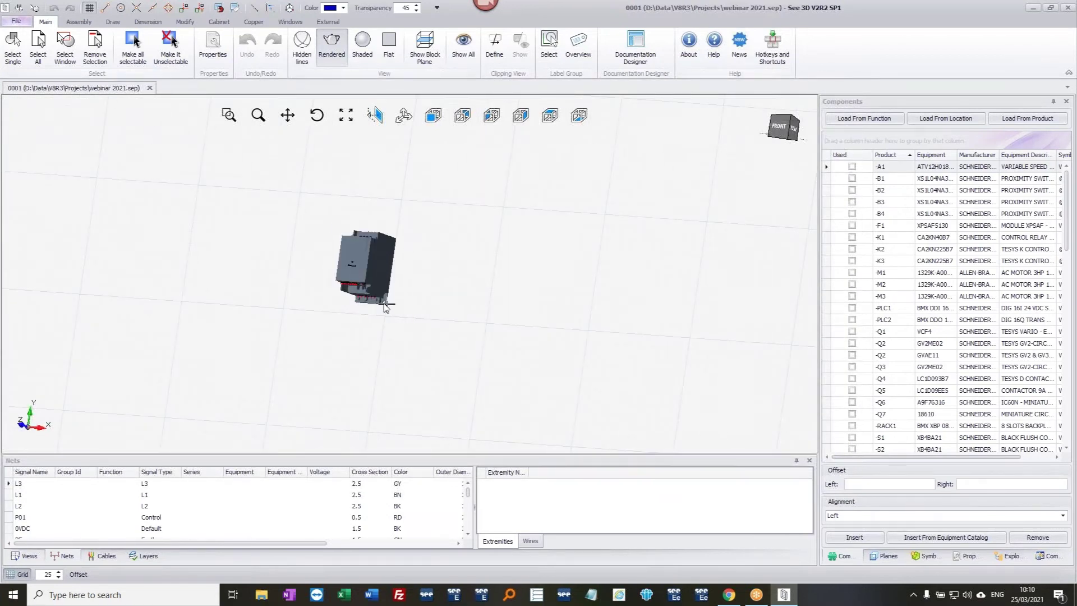
scroll(384, 307, down, 4)
key(Escape)
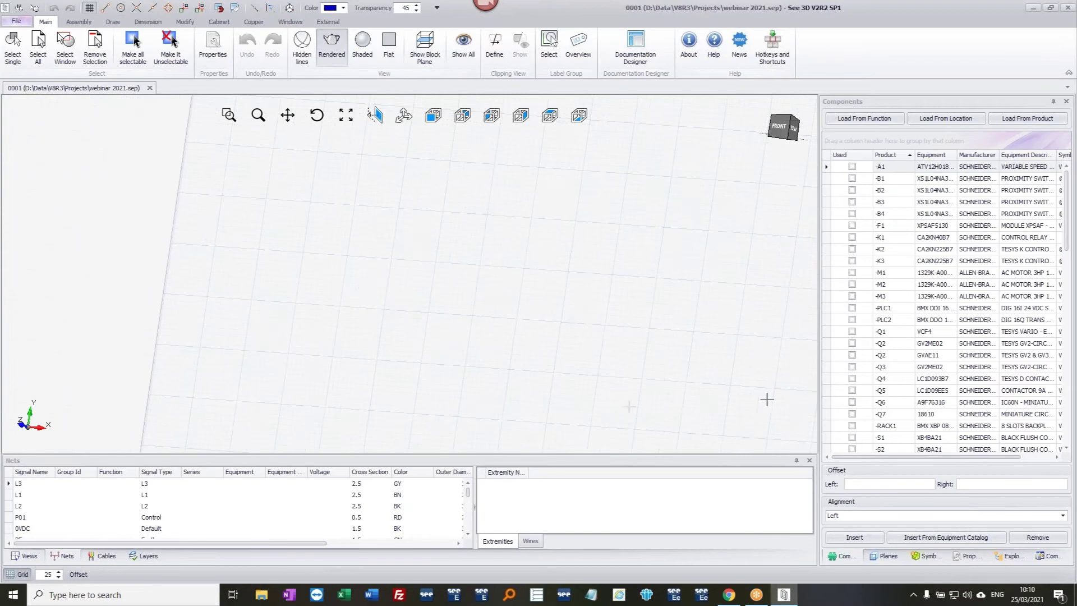
- Browse the Schneider Electric Universal Enclosures symbols for floor-standing Spacial SM enclosures without mounting plate
click(927, 556)
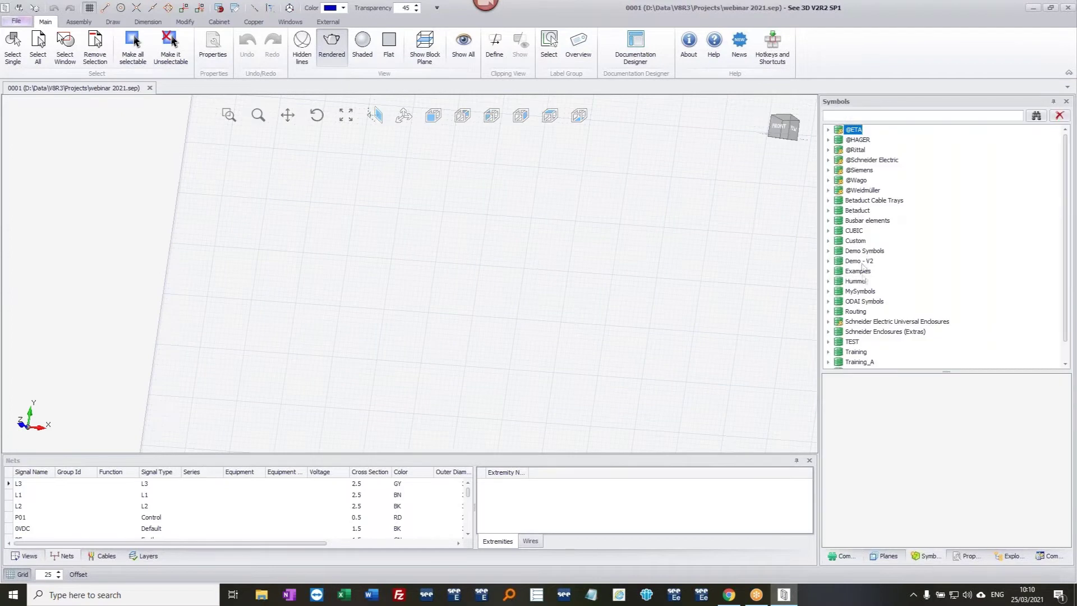
click(829, 322)
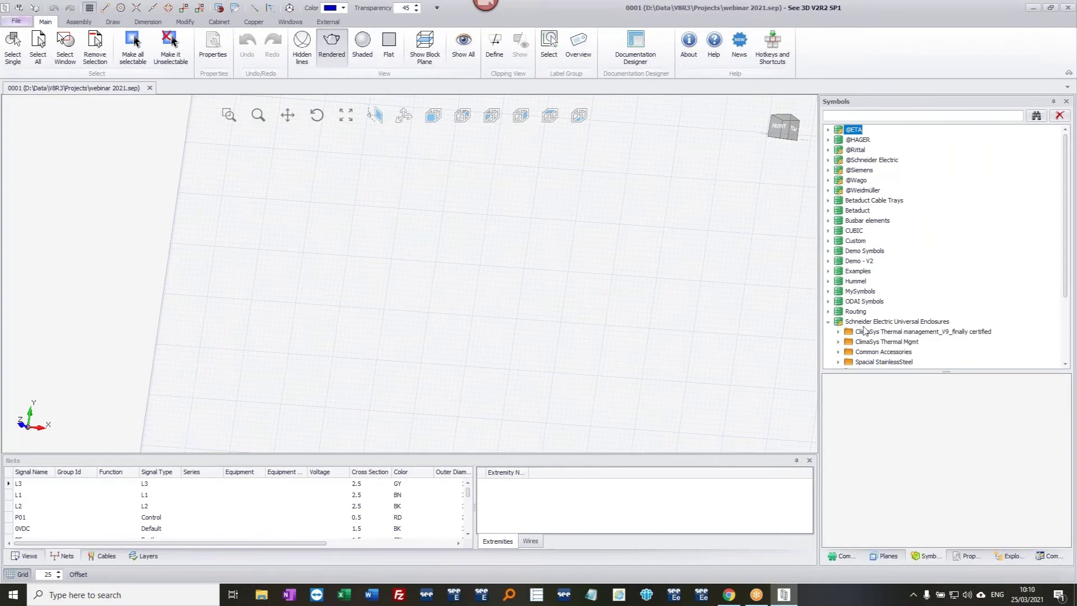
scroll(874, 326, down, 3)
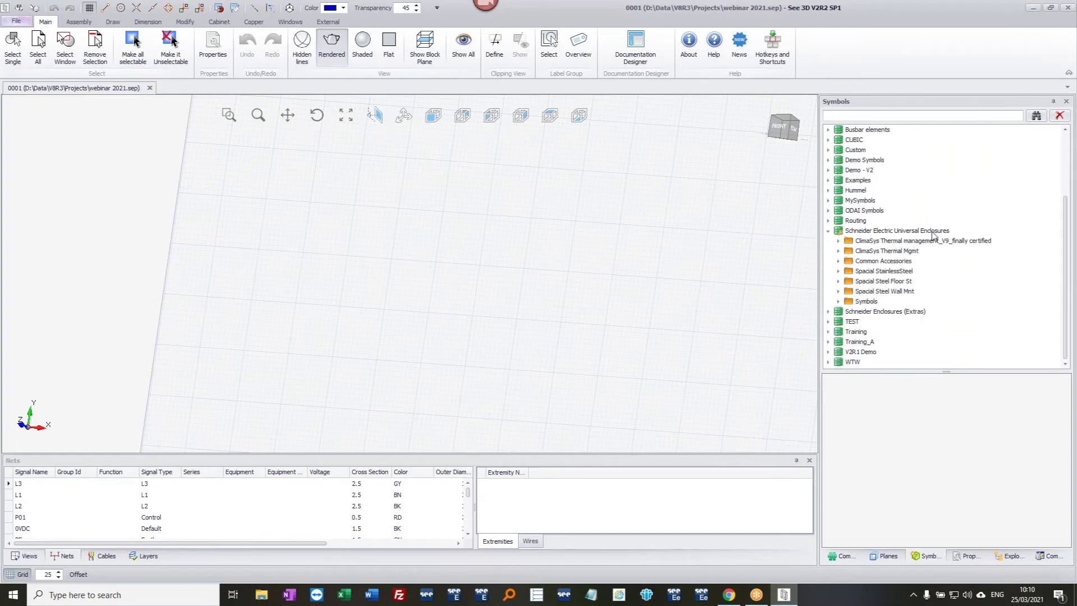
scroll(931, 236, up, 3)
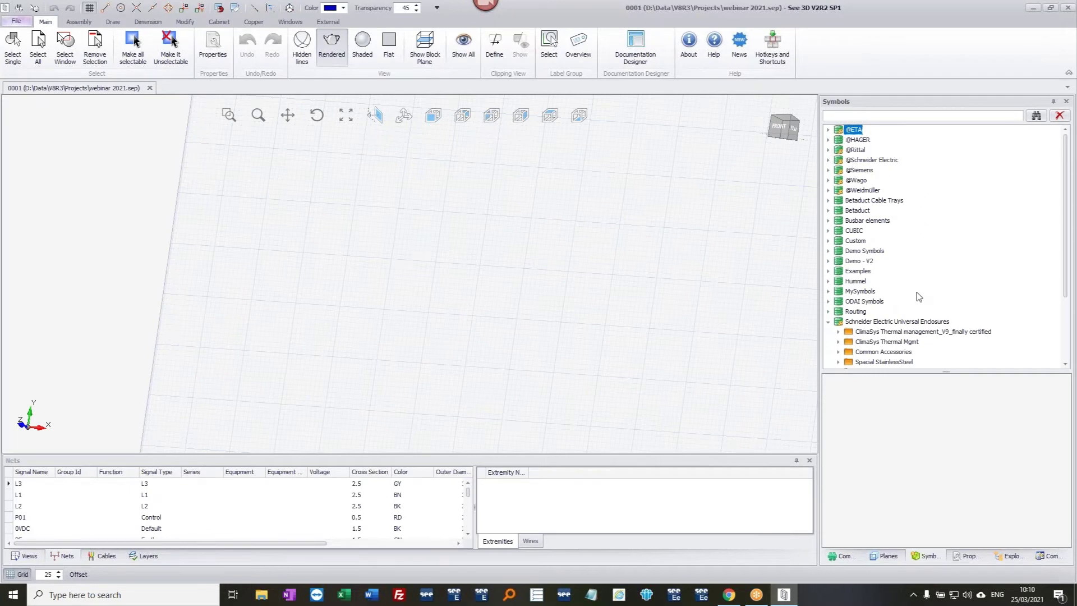
scroll(918, 299, down, 3)
click(887, 231)
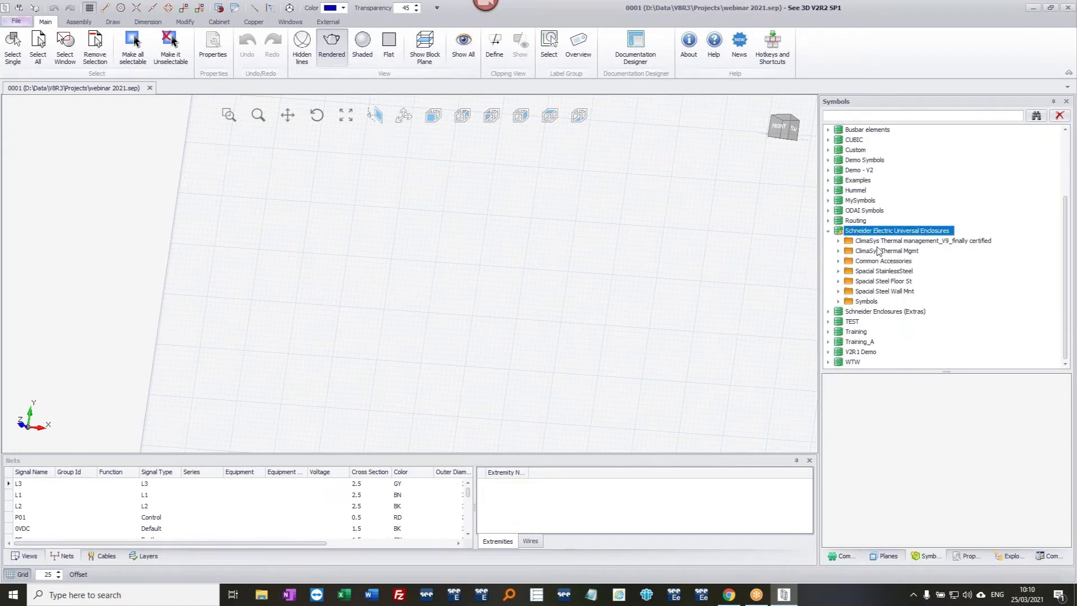
click(838, 282)
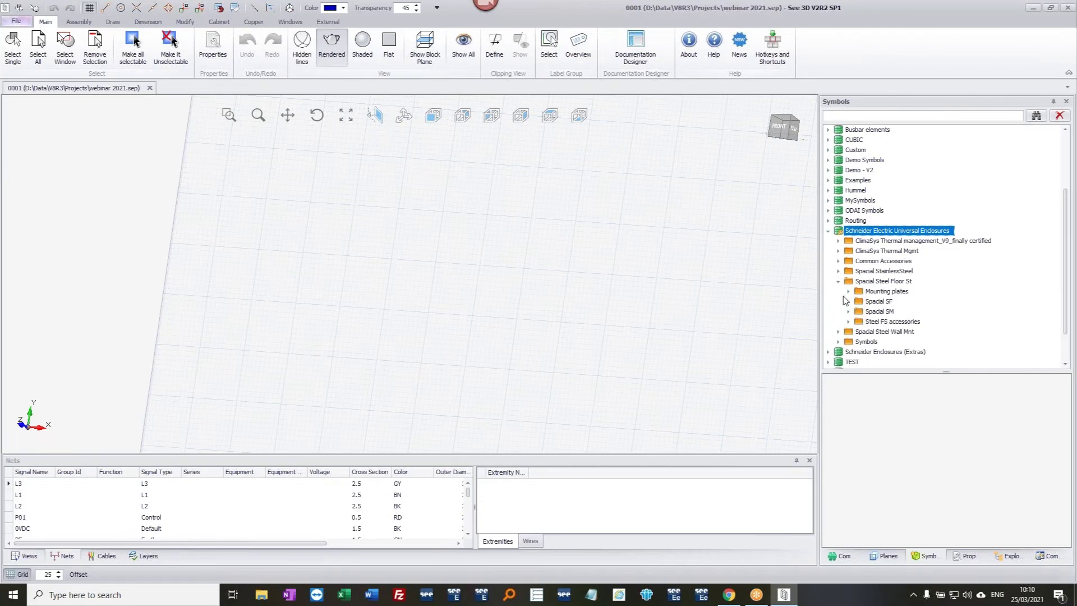
click(849, 311)
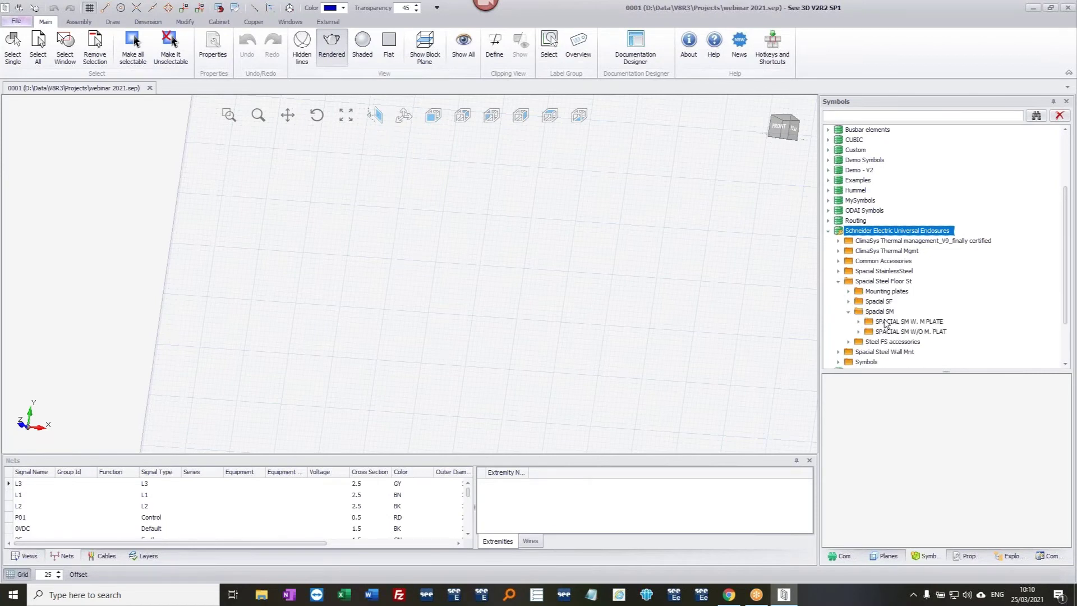
click(858, 332)
scroll(940, 342, down, 1)
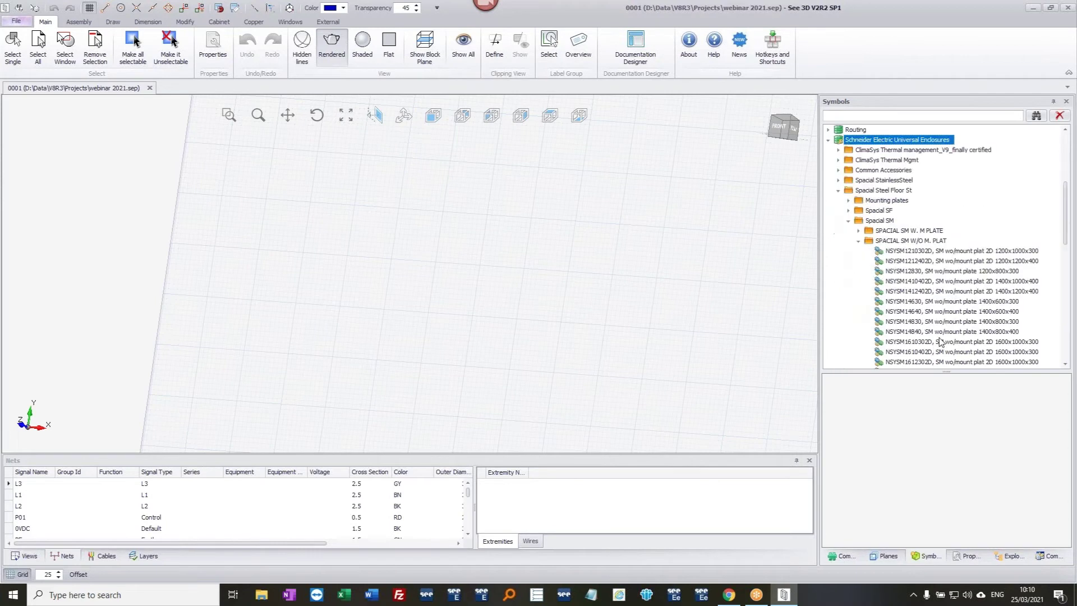
scroll(941, 342, down, 3)
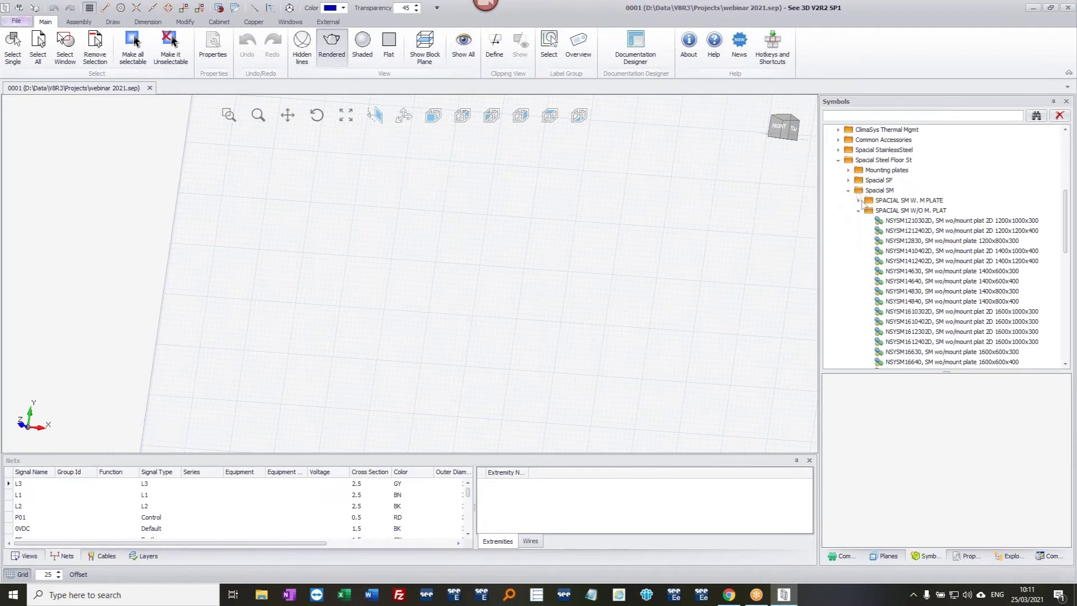
- Place the Spacial SF enclosure NSYSF12640, without mounting plate, 1200x600x400, in the empty 3D layout
click(849, 180)
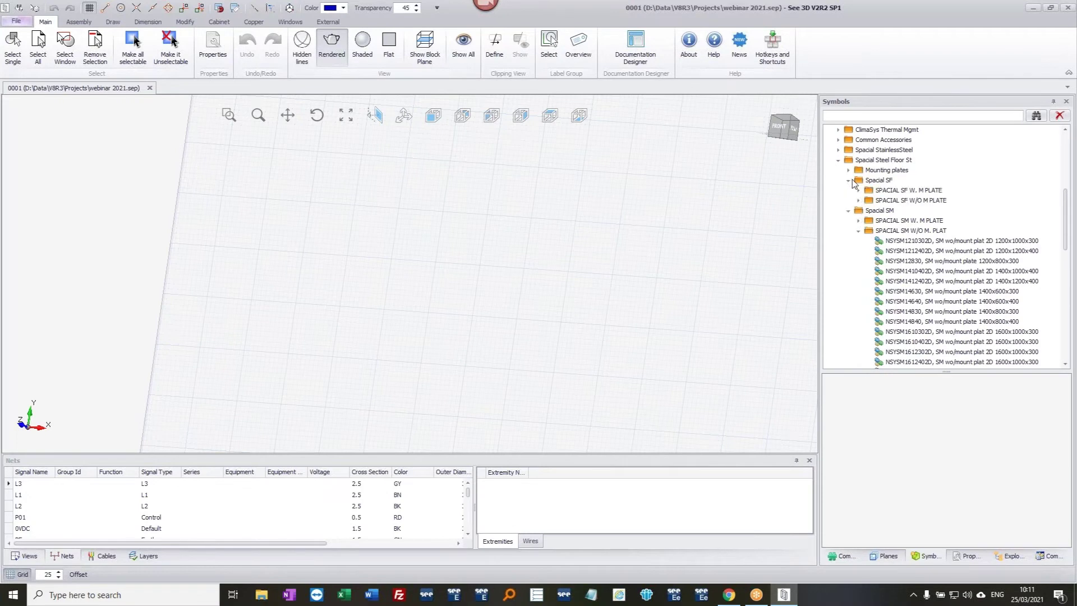
click(859, 201)
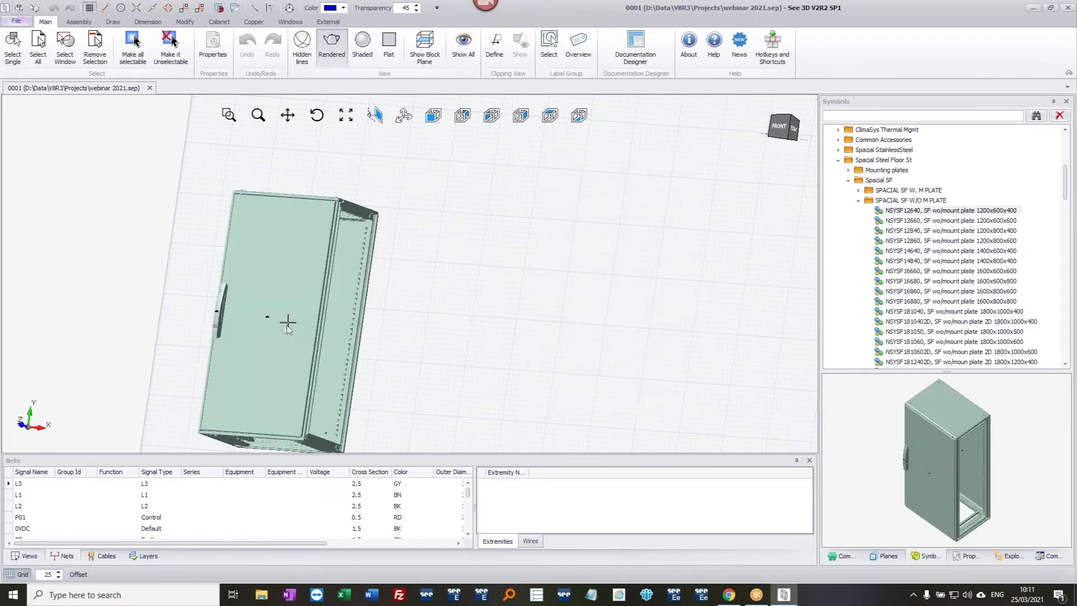
click(254, 306)
key(Escape)
- Move the door away from the enclosure and fit it back onto the front of the frame
middle_drag(229, 287, 240, 344)
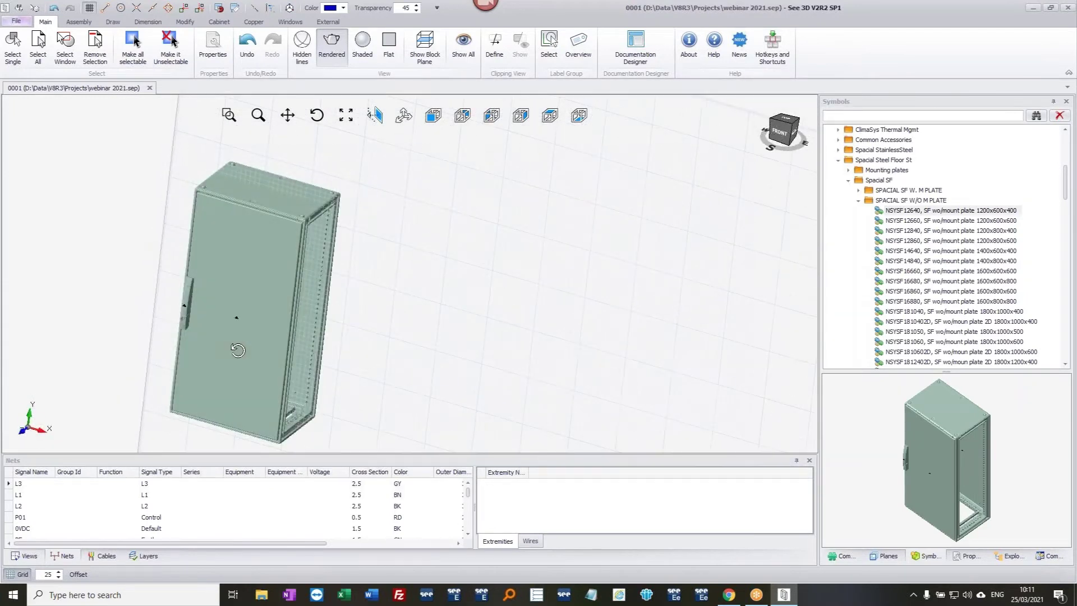
click(252, 291)
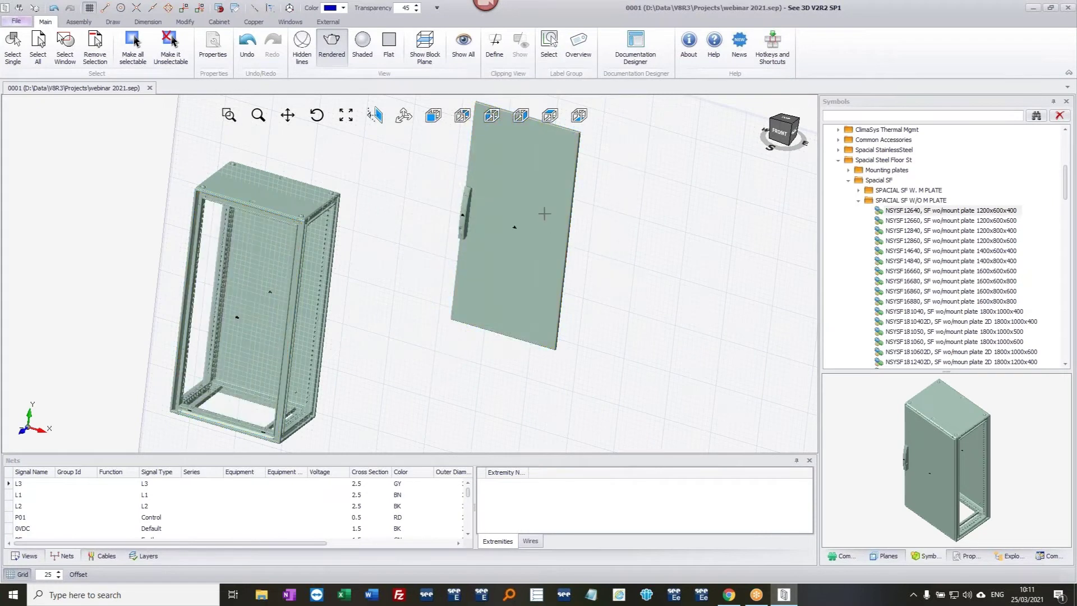
drag(539, 178, 286, 228)
drag(325, 263, 283, 250)
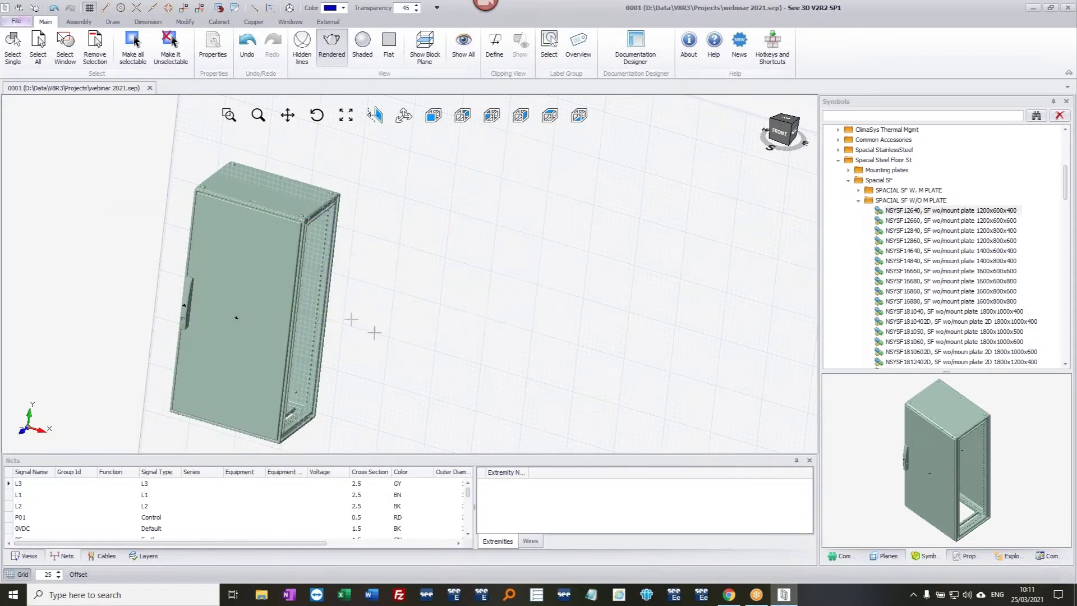
- List the EXC ACC SPL SM&SF symbols among the Steel FS accessories of the Schneider enclosure library
middle_drag(400, 298, 381, 298)
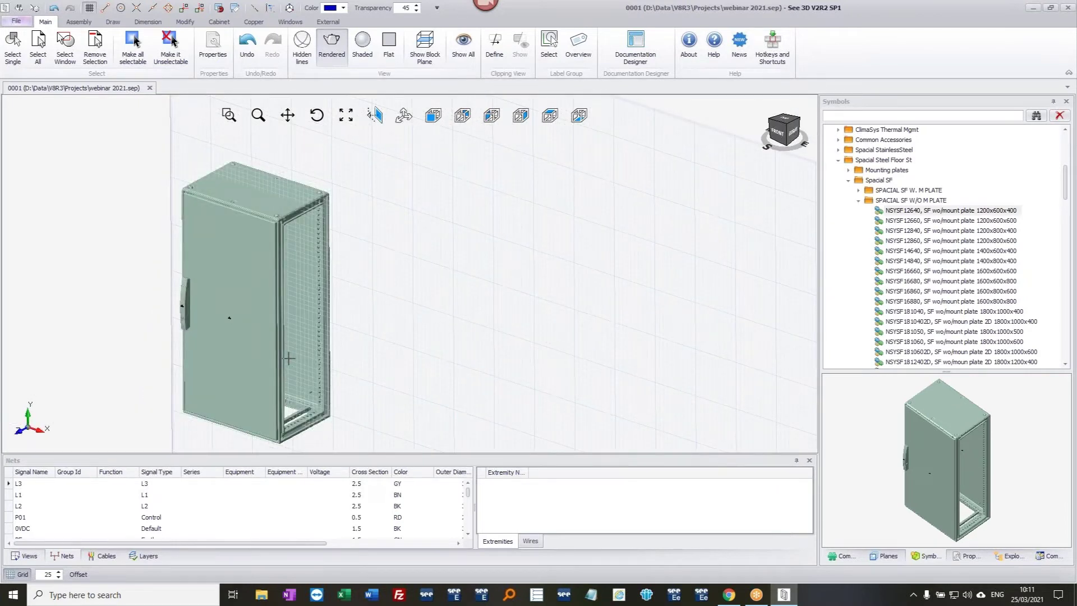
ctrl+middle_drag(288, 358, 403, 327)
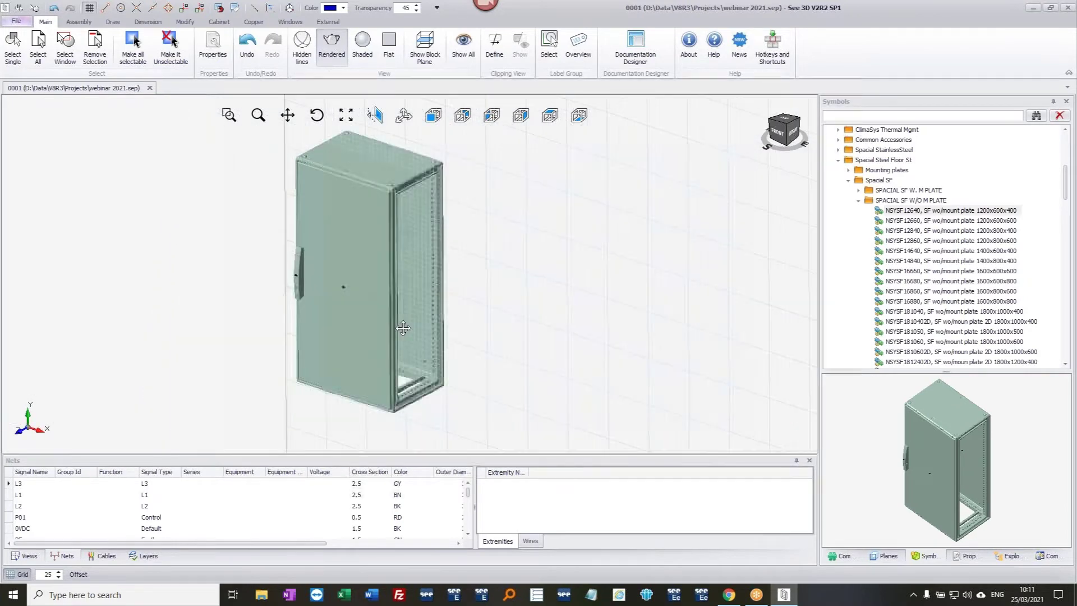
click(859, 201)
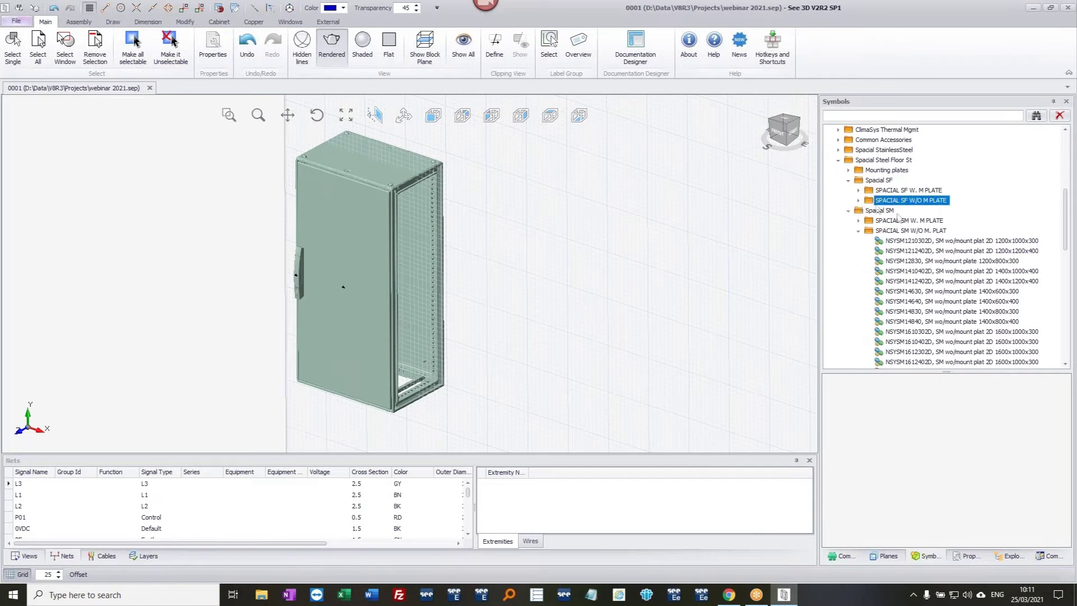
click(849, 211)
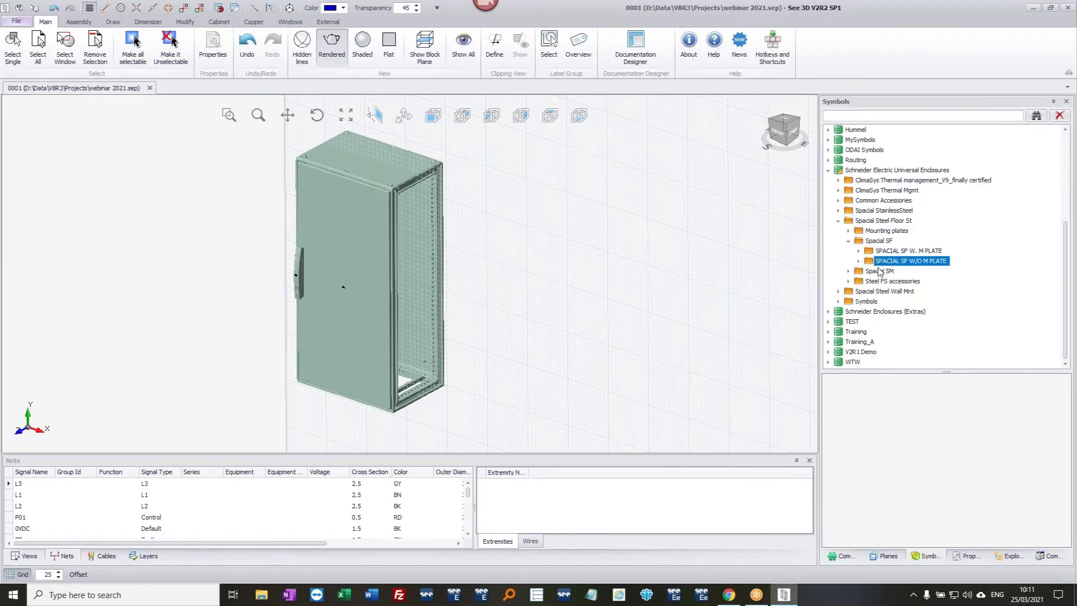
click(849, 281)
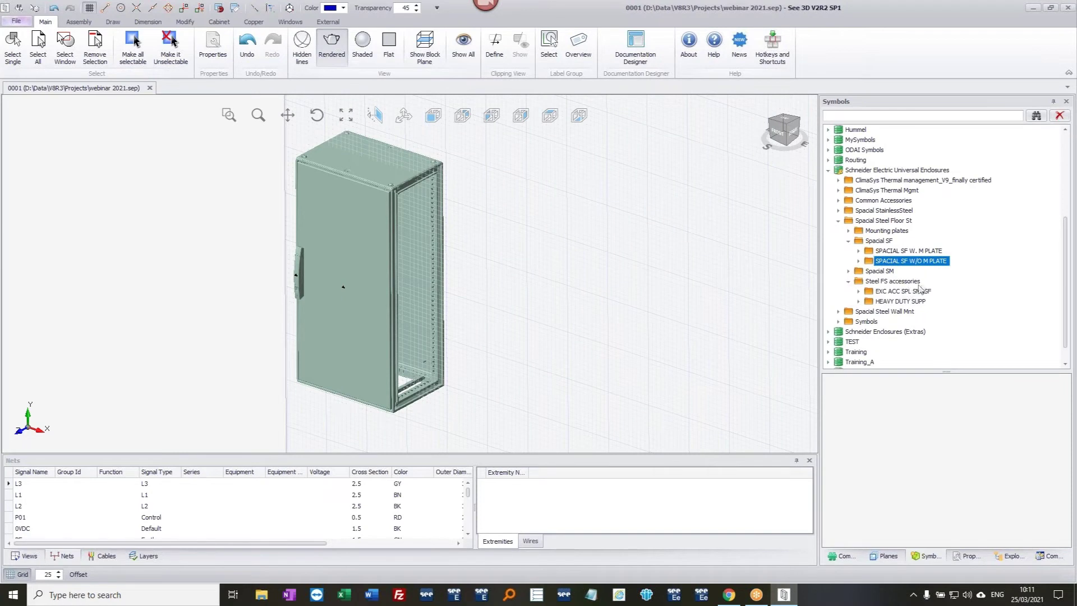
click(859, 292)
scroll(894, 312, down, 4)
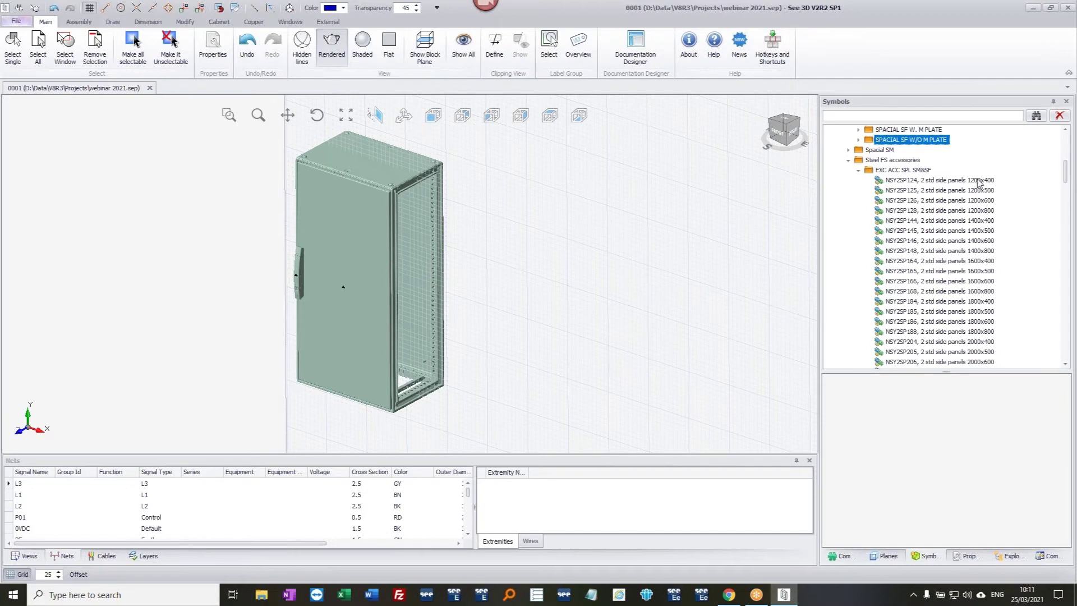
- Fit the NSY2SP124 standard side panels, 1200x400, to both sides of the enclosure
drag(978, 182, 443, 203)
click(430, 197)
key(Escape)
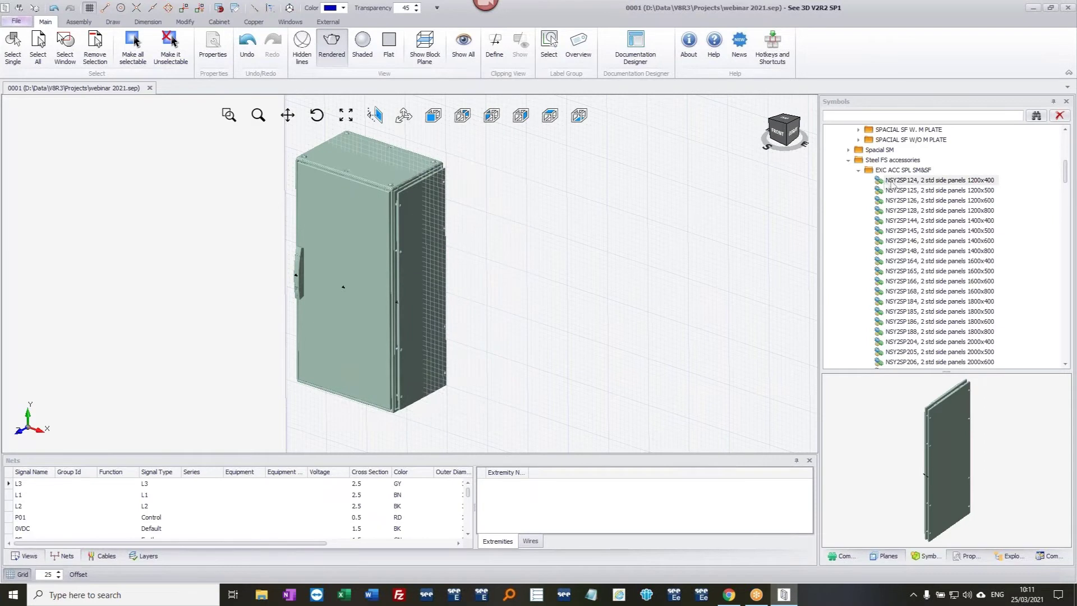
click(414, 202)
middle_drag(244, 226, 332, 246)
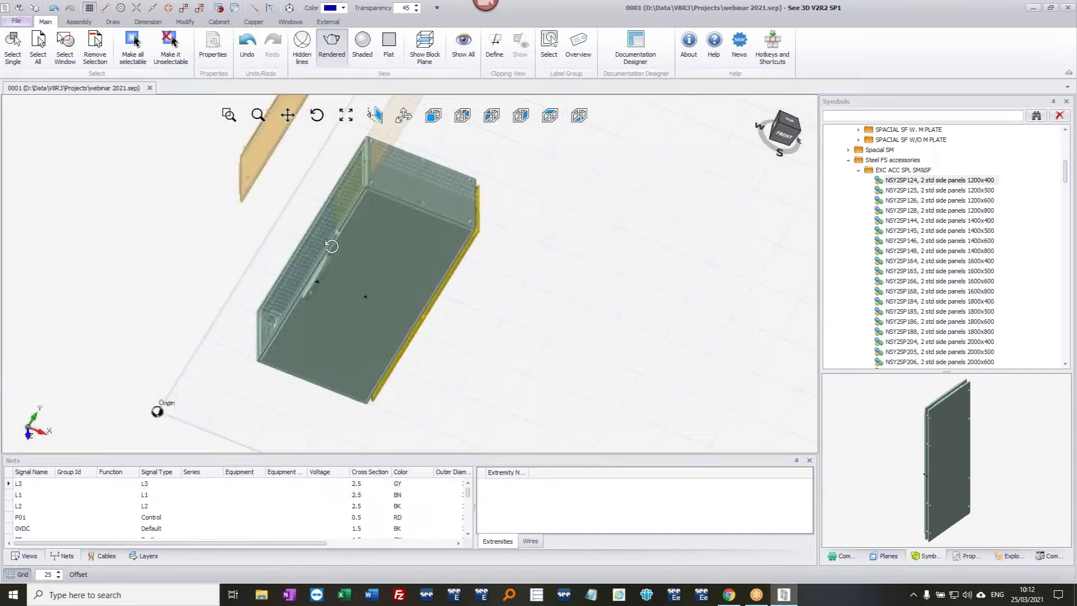
click(337, 212)
middle_drag(517, 288, 452, 262)
ctrl+middle_drag(414, 315, 507, 305)
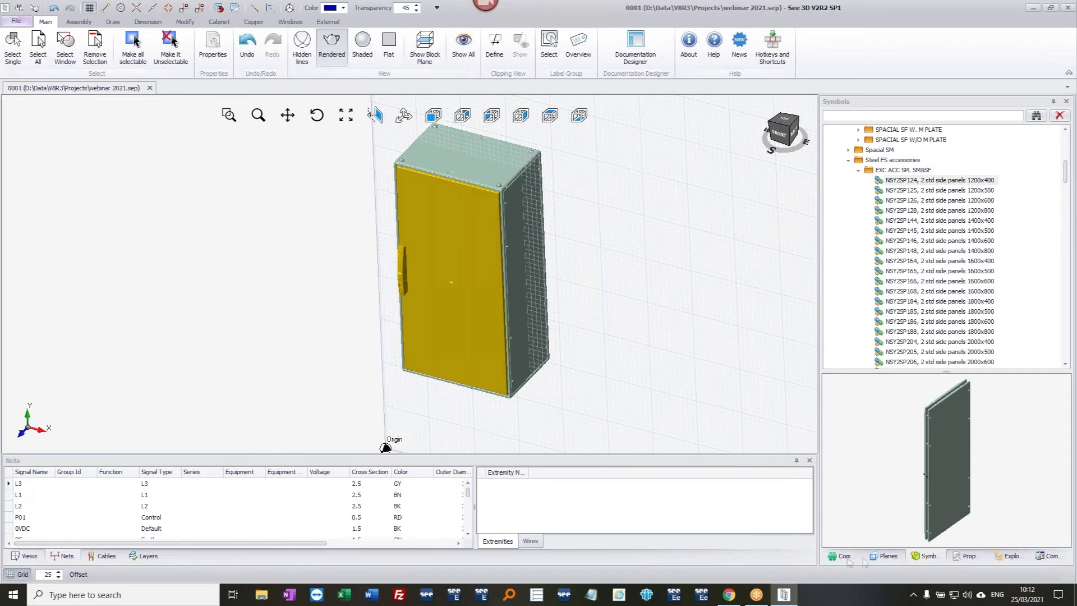
- Load the drawing's object tree and hide the enclosure's door
click(1013, 558)
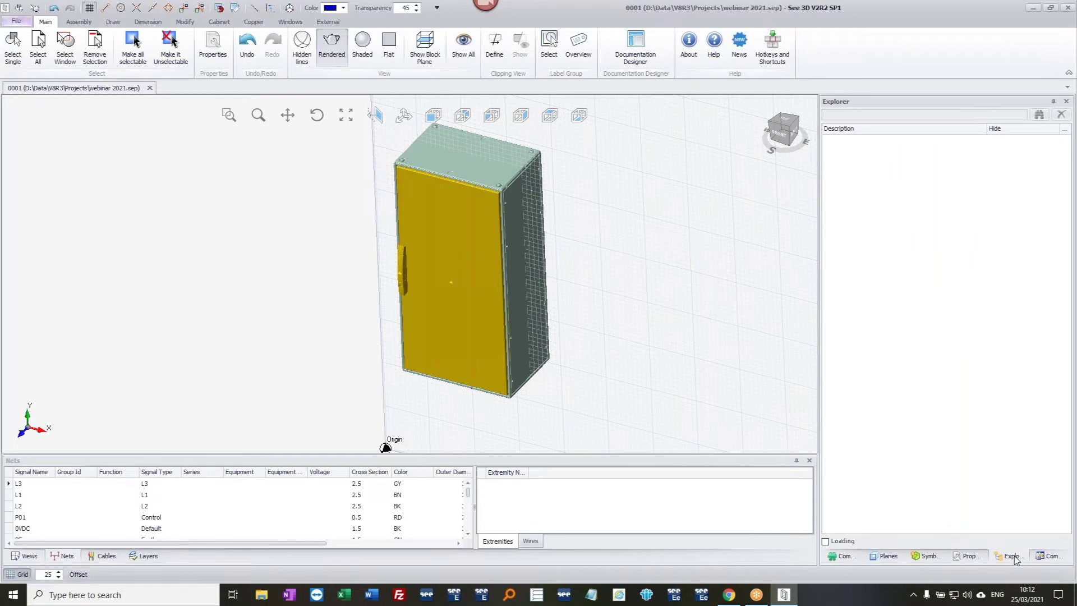
click(826, 542)
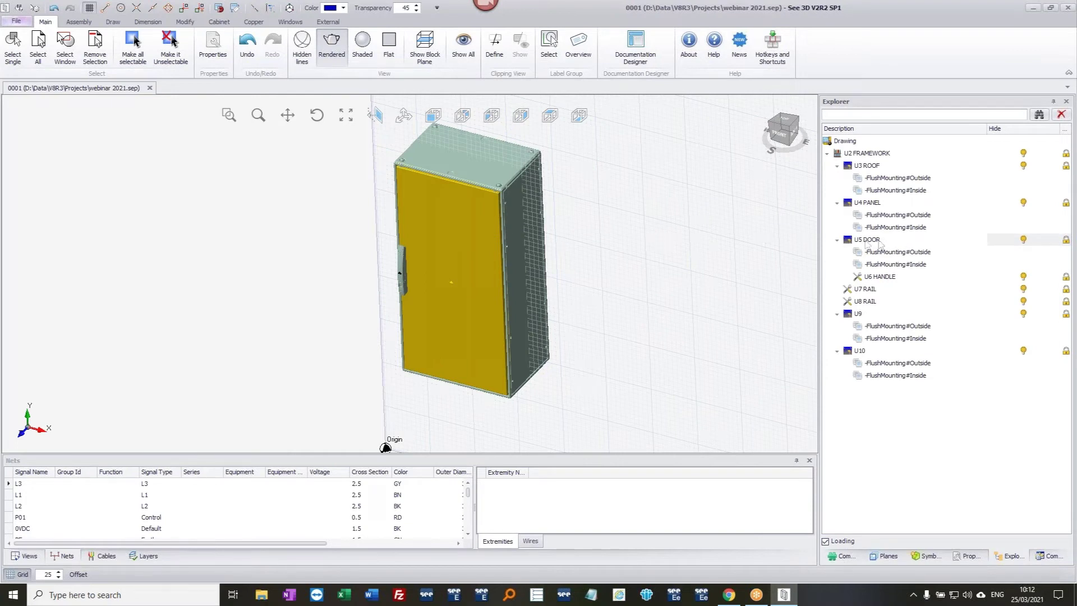
click(1023, 240)
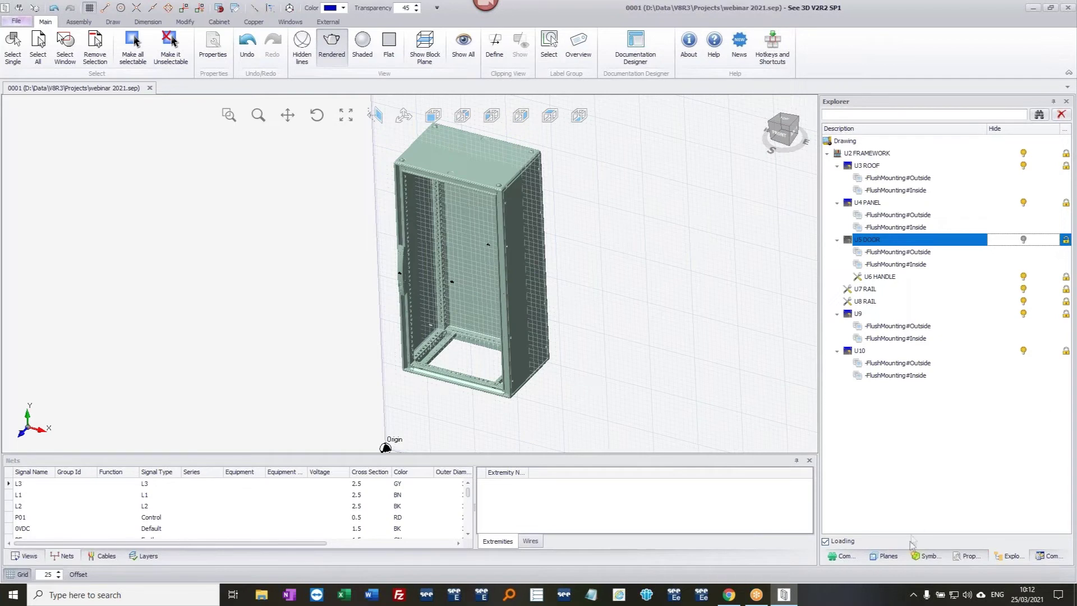
- Fit the NSYEC462 two-entry cable gland plate, 400x600, in the base of the enclosure
click(929, 556)
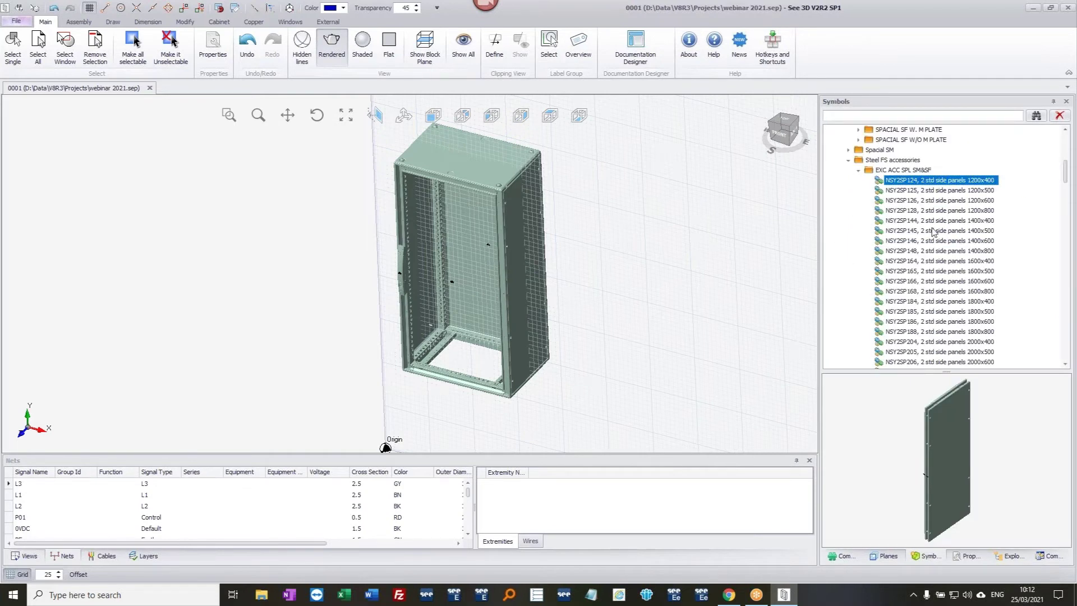
scroll(934, 236, down, 5)
scroll(935, 244, down, 8)
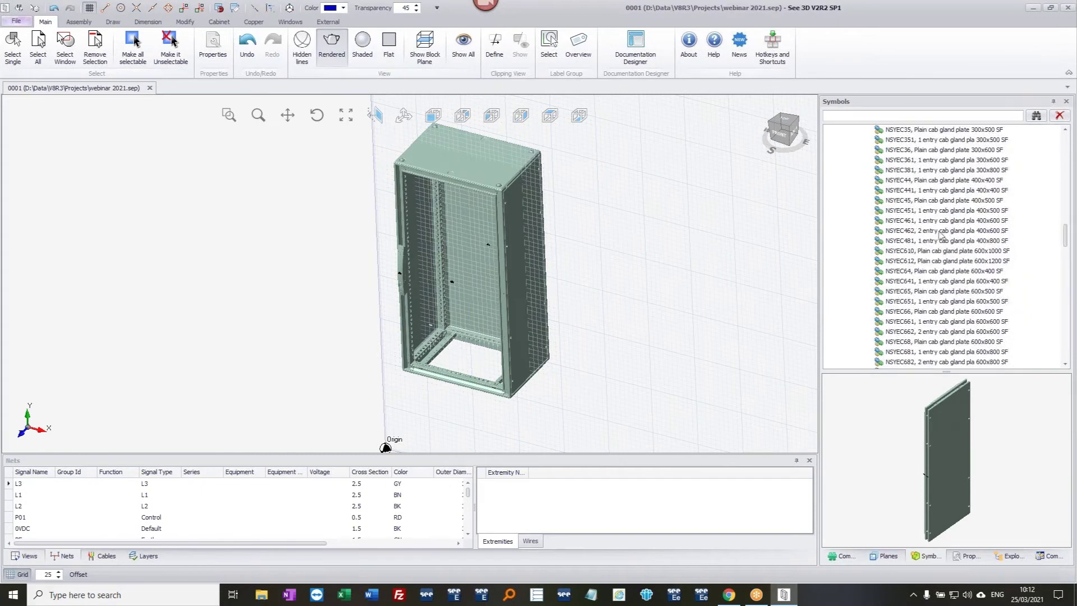
click(942, 230)
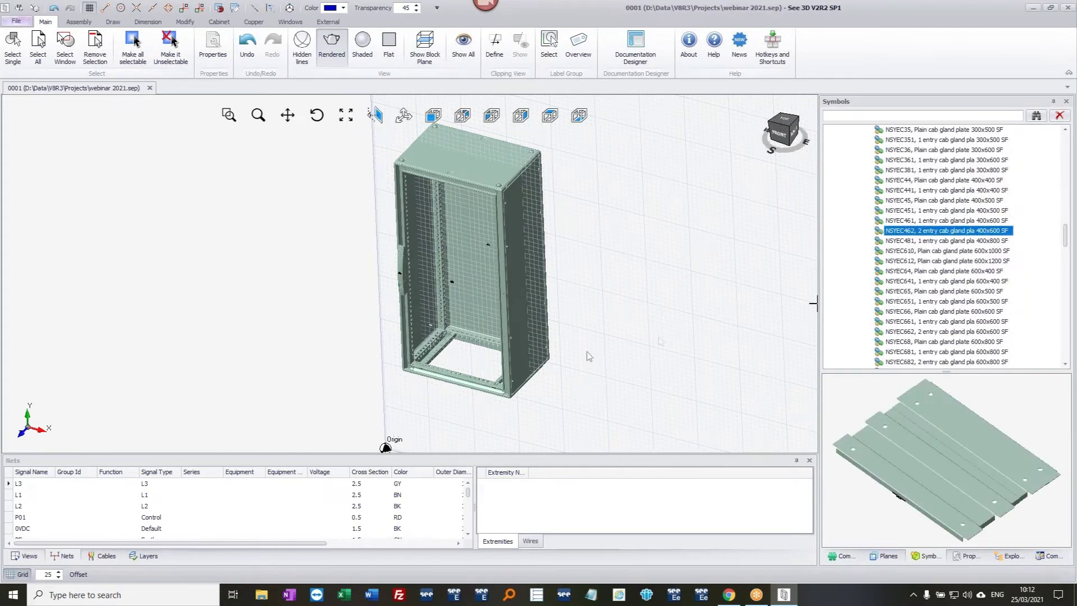
click(448, 364)
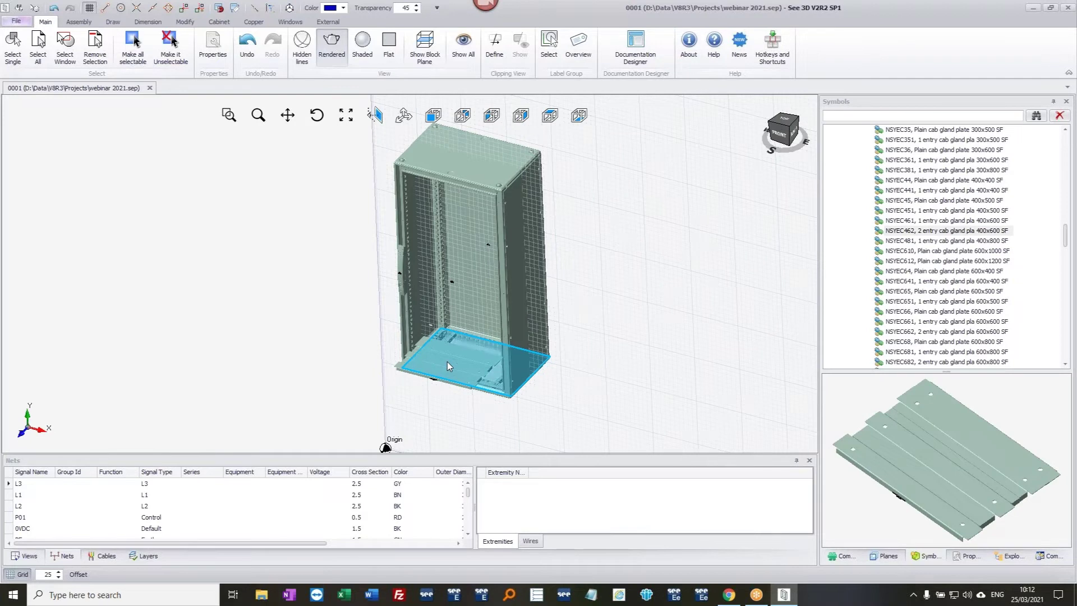
- Mount the NSYSPF6100 front plinth, 100x600, under the enclosure
scroll(943, 303, down, 10)
scroll(944, 303, down, 10)
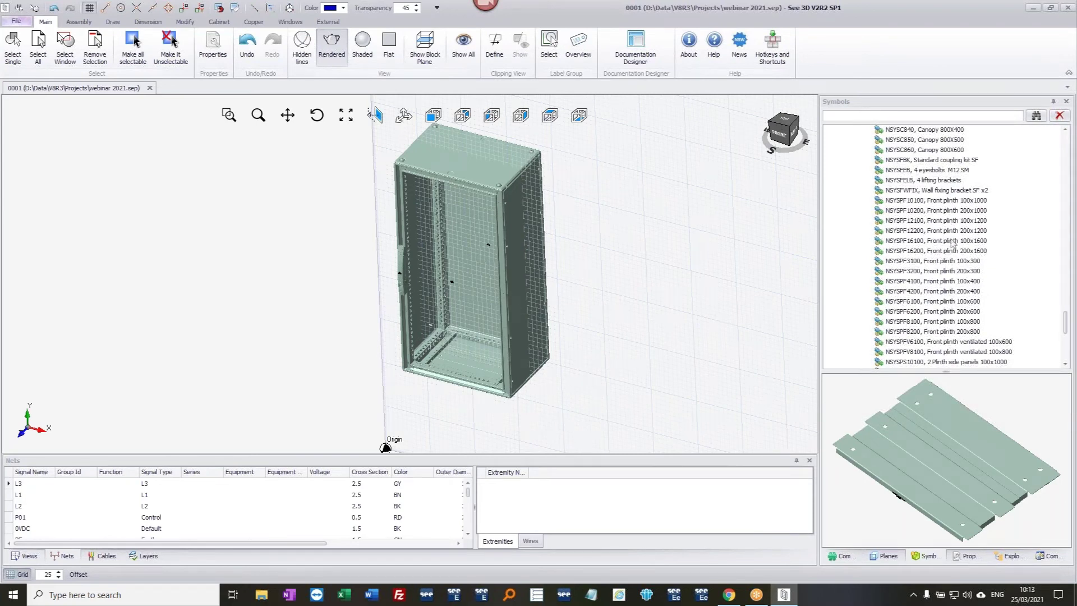
drag(951, 306, 493, 365)
key(Escape)
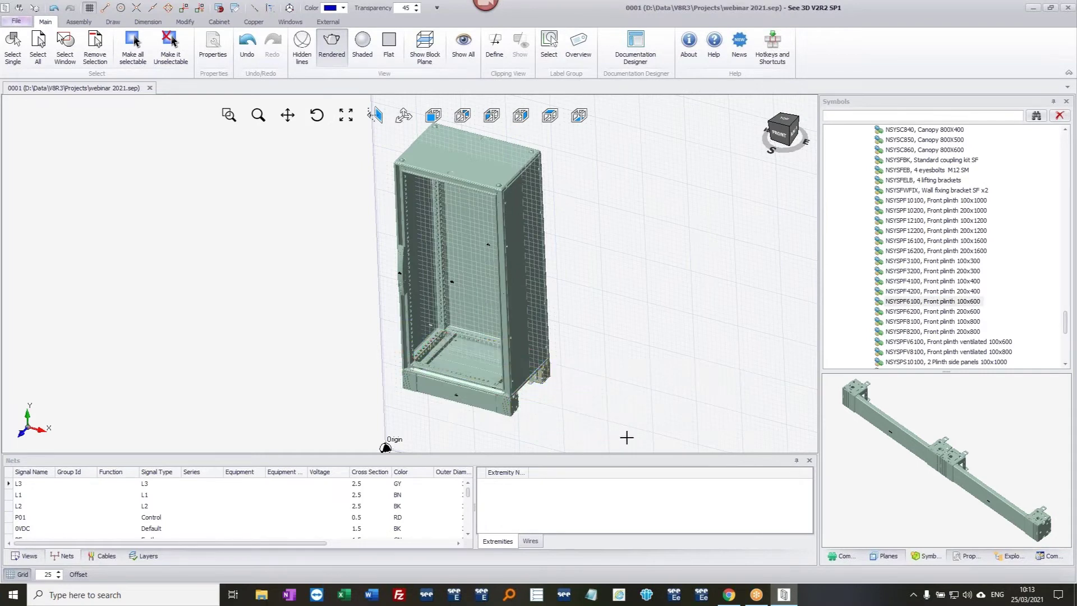
- Add the NSYSPS4100 plinth side panels, 100x400, to both sides of the enclosure's plinth
scroll(959, 283, down, 5)
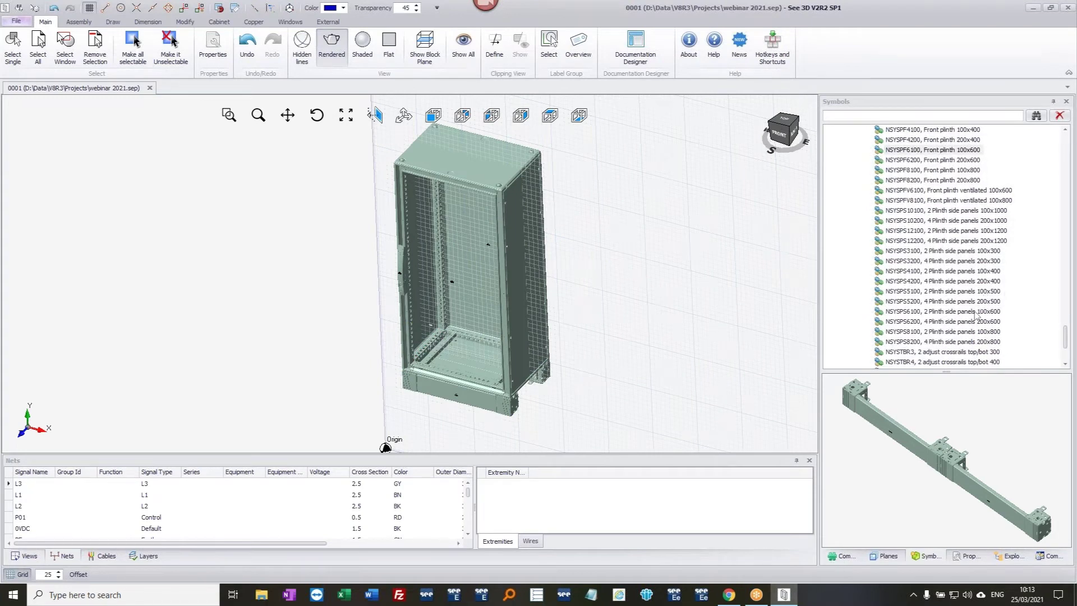
drag(985, 272, 584, 388)
click(583, 389)
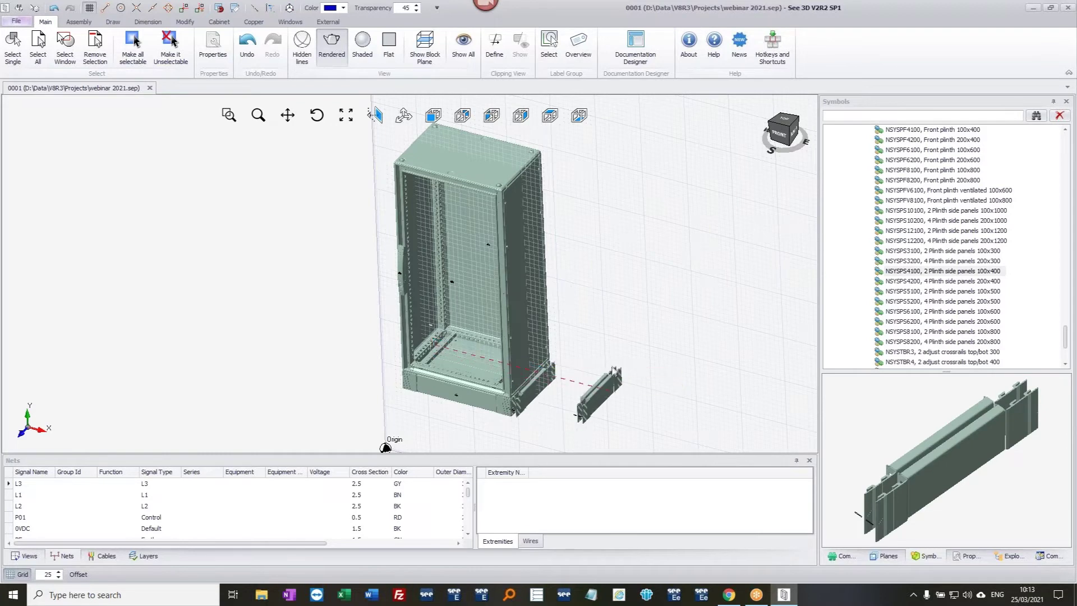
click(386, 389)
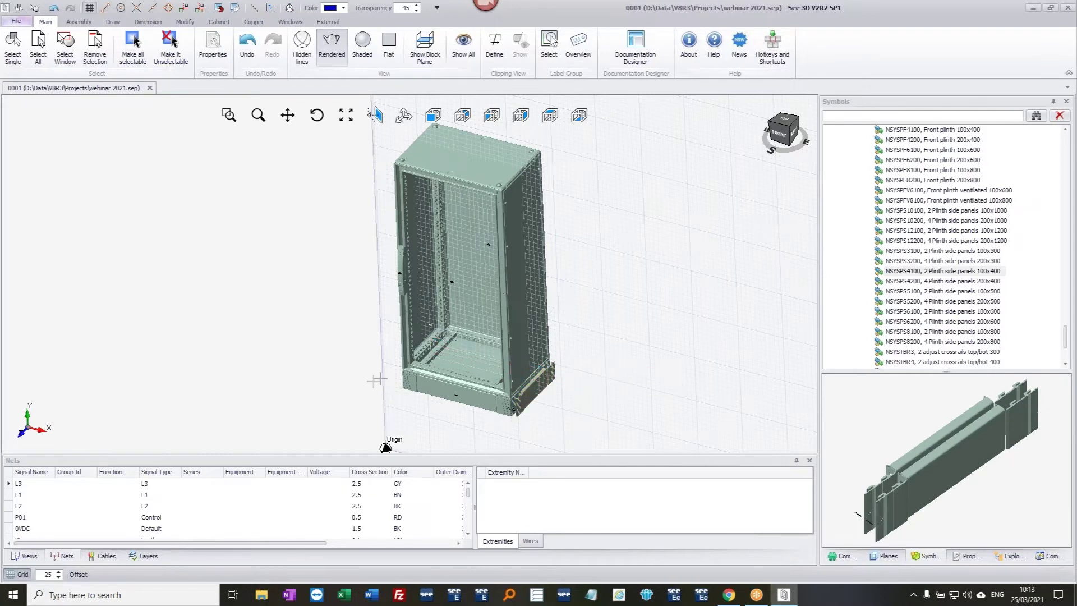
- Position the 100x400 plinth side panels at the ends of the front plinth, under both sides of the enclosure
click(528, 396)
click(372, 380)
middle_drag(373, 379, 463, 418)
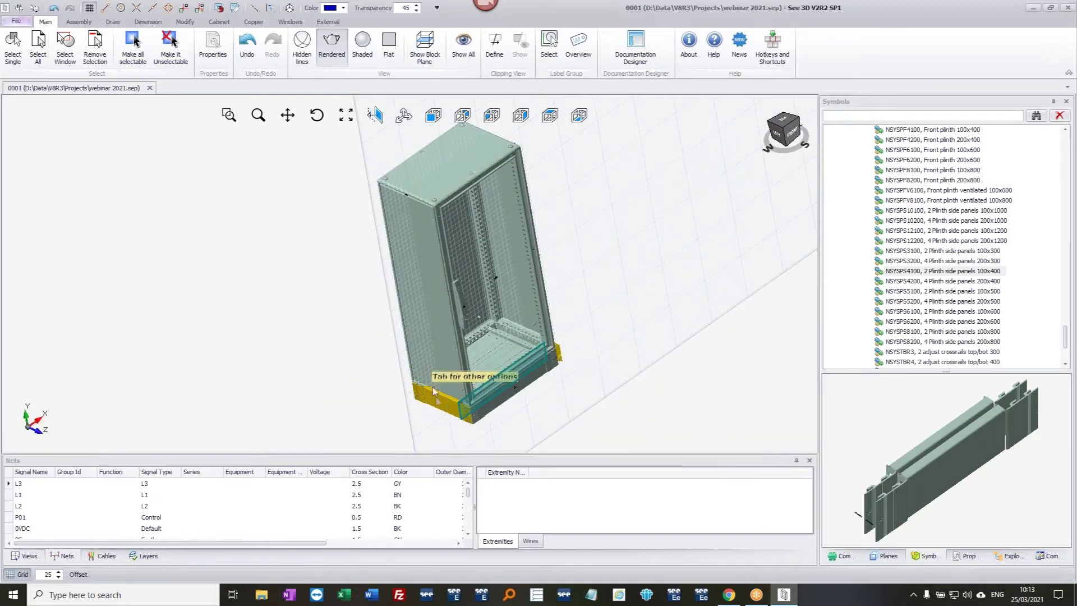
click(438, 400)
middle_drag(642, 356, 546, 402)
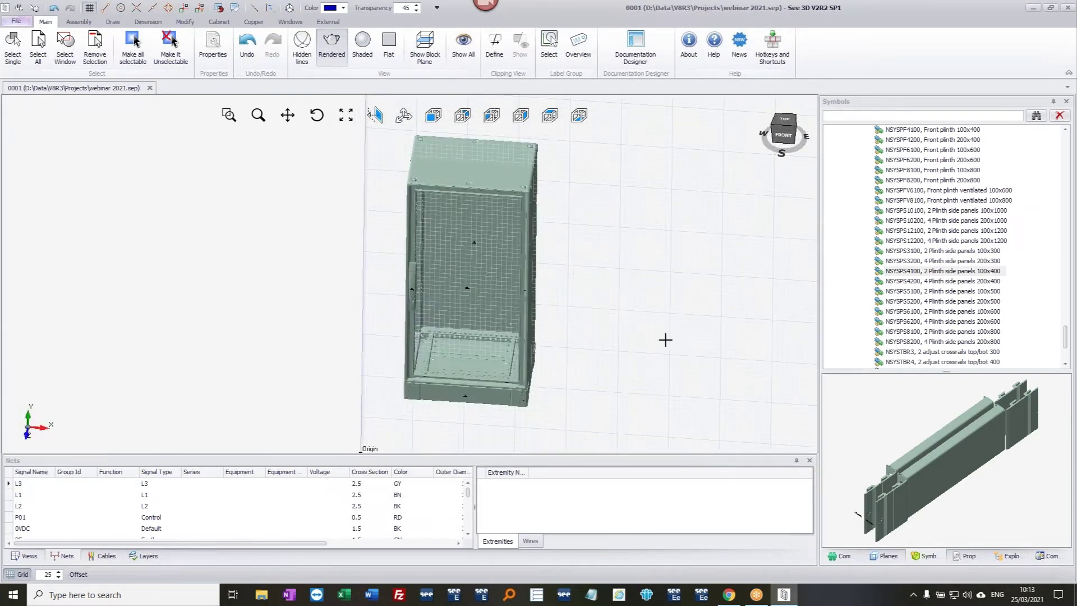
mouse_move(634, 328)
middle_down()
mouse_move(644, 327)
mouse_move(631, 326)
middle_up()
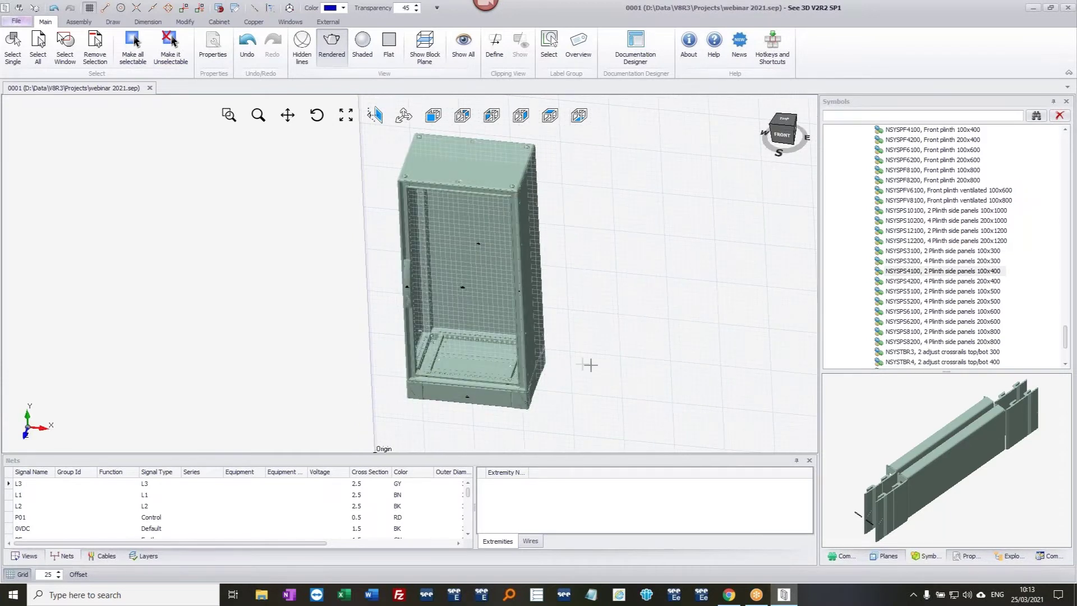
- Pick the NSYMP126 galvanised mount plate, 1200x600, from the Schneider common accessories and bring it into the enclosure
scroll(462, 339, up, 4)
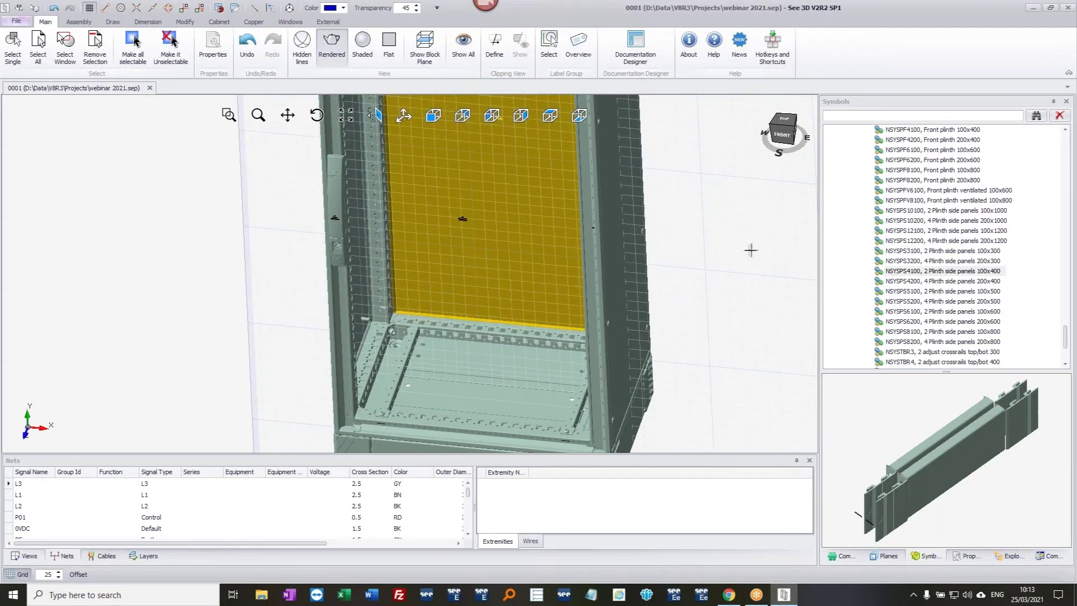
drag(1067, 335, 1074, 148)
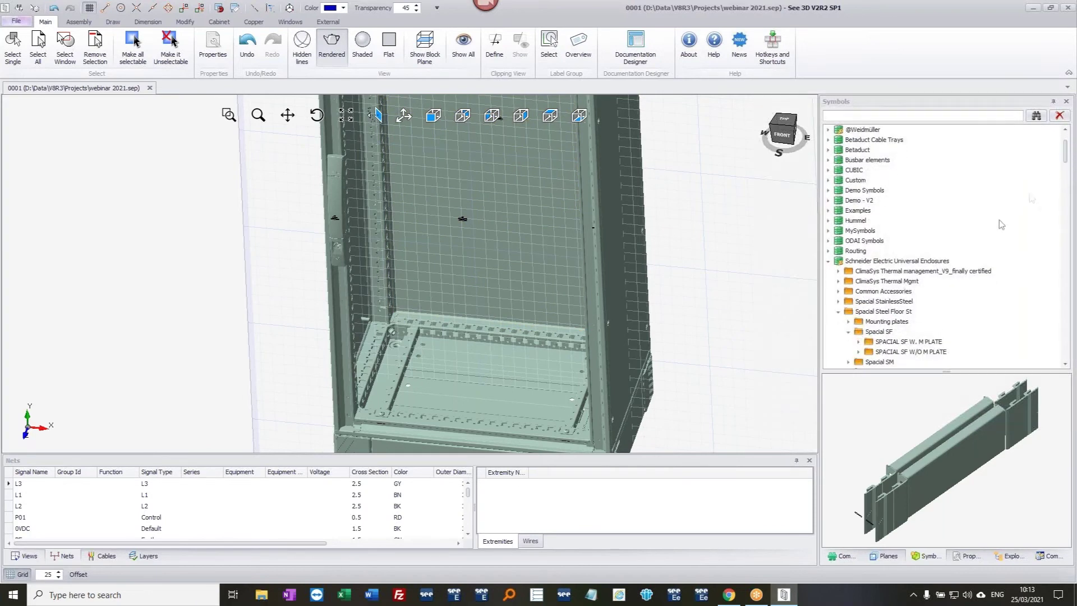
click(839, 291)
click(850, 301)
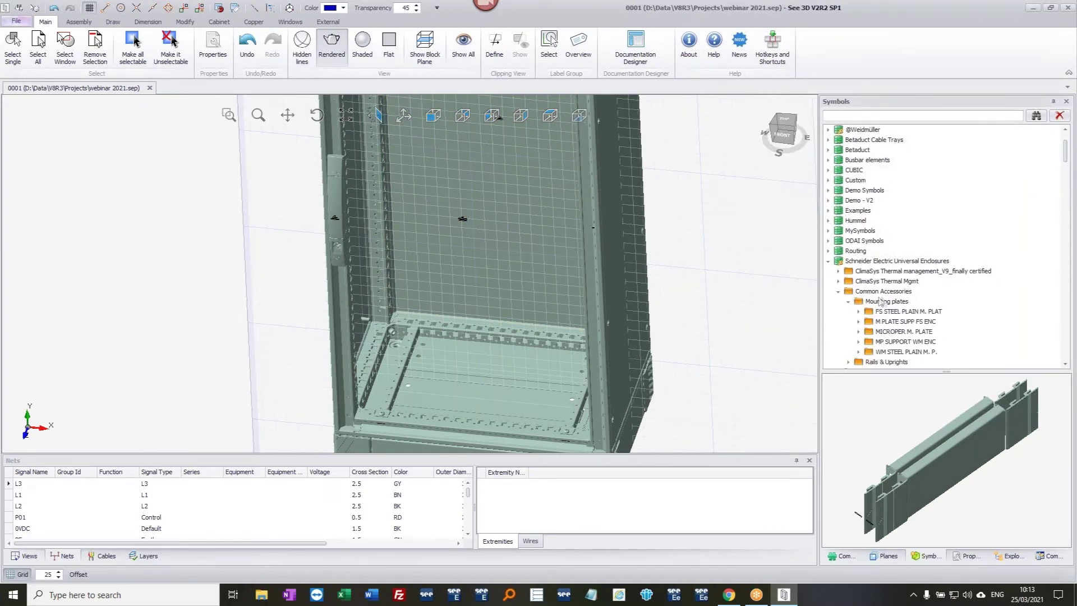
click(859, 312)
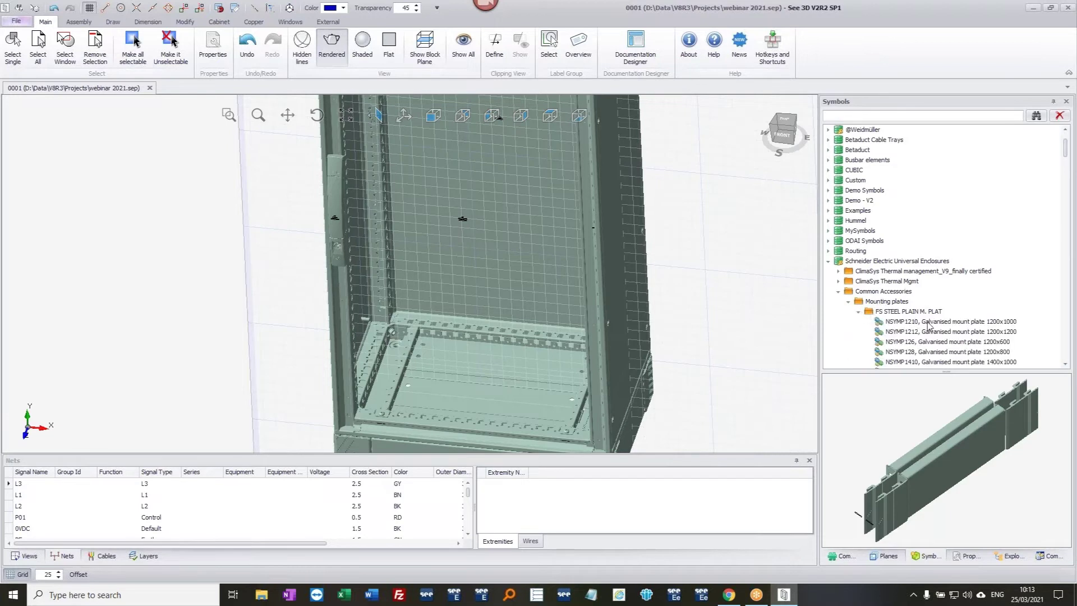
click(987, 342)
drag(805, 330, 394, 375)
scroll(392, 372, up, 5)
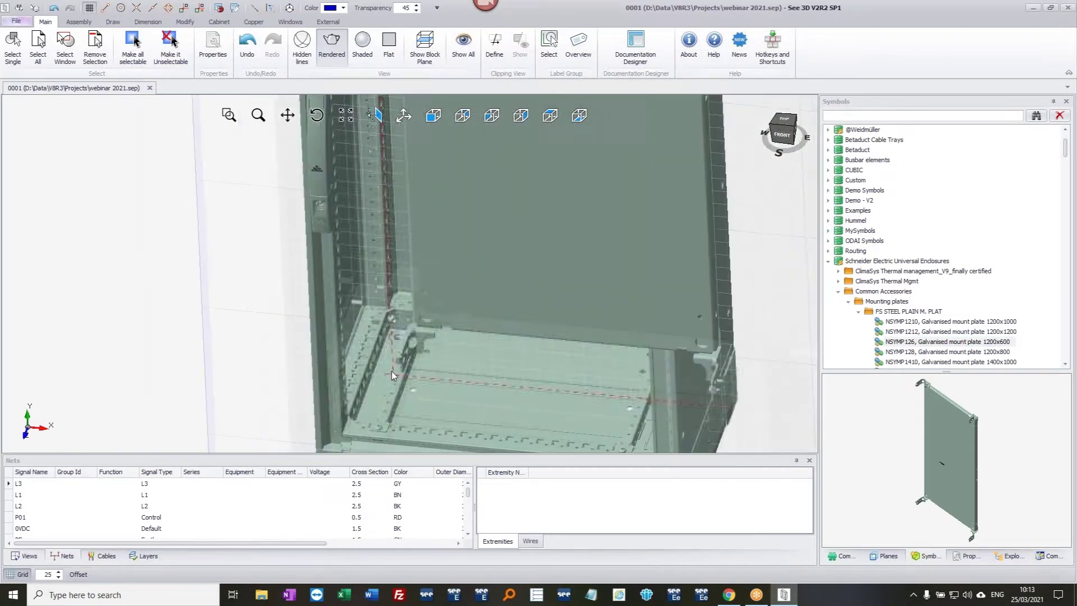
- Fix the mounting plate's lower bracket on the enclosure's inner bottom side rail at X = 0, Y = 0, towards the rear
middle_drag(376, 369, 320, 370)
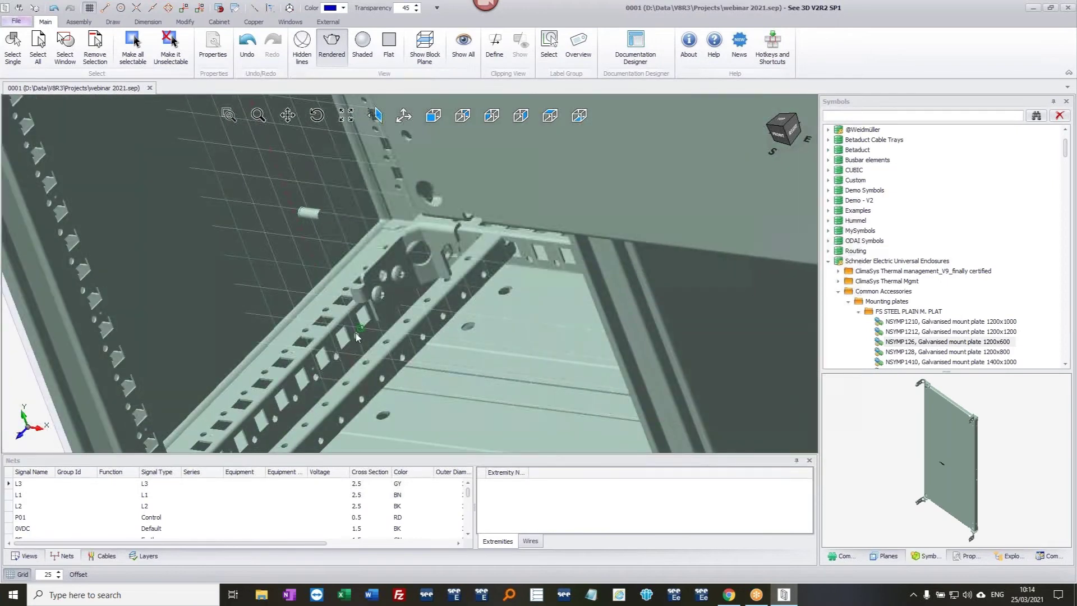
click(318, 373)
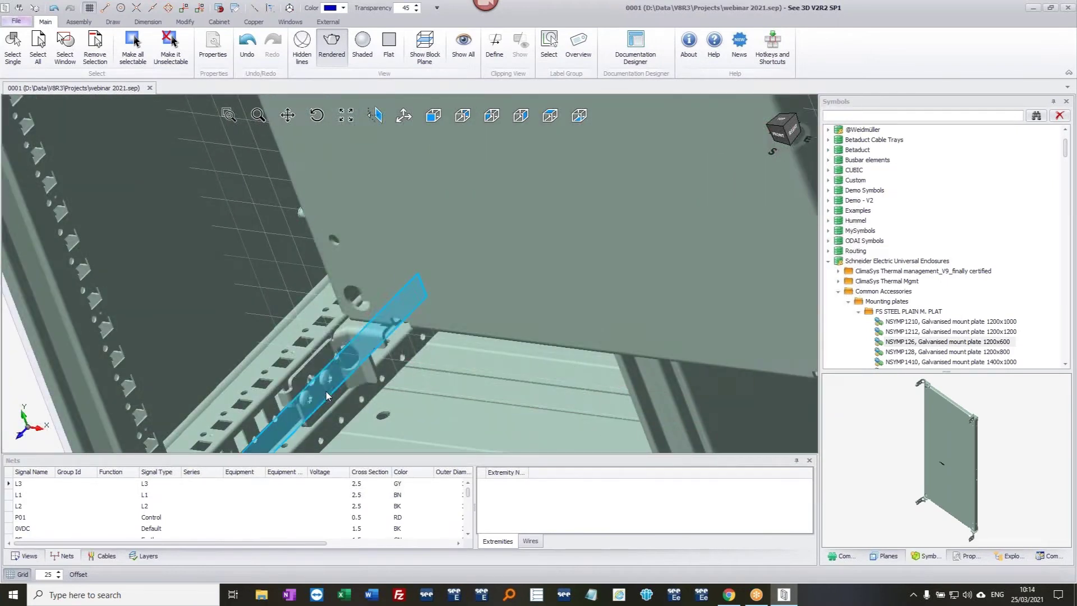
middle_drag(336, 374, 323, 384)
click(323, 383)
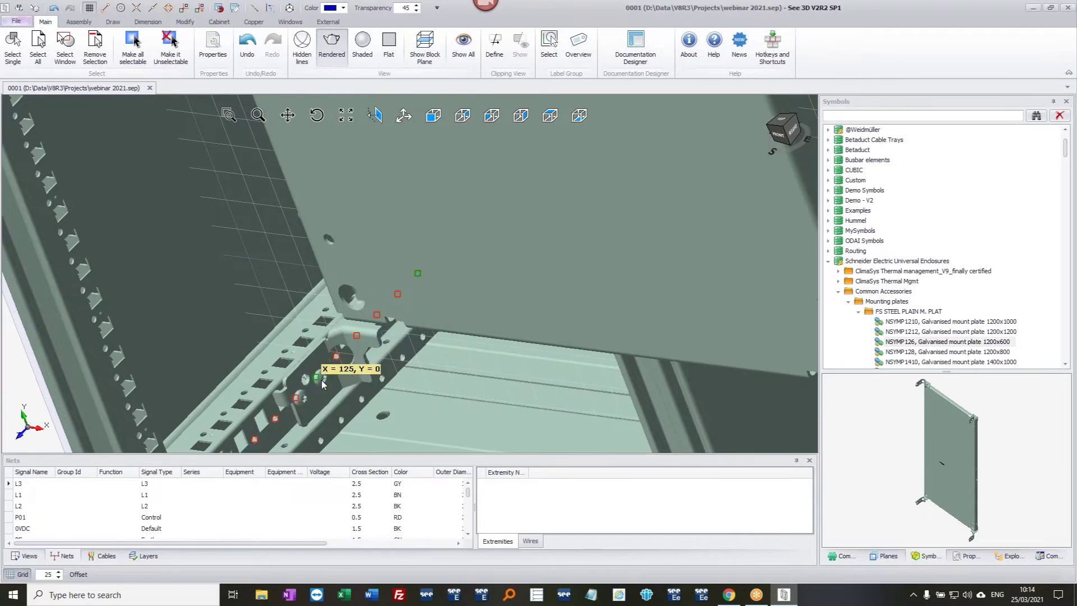
middle_drag(307, 355, 348, 336)
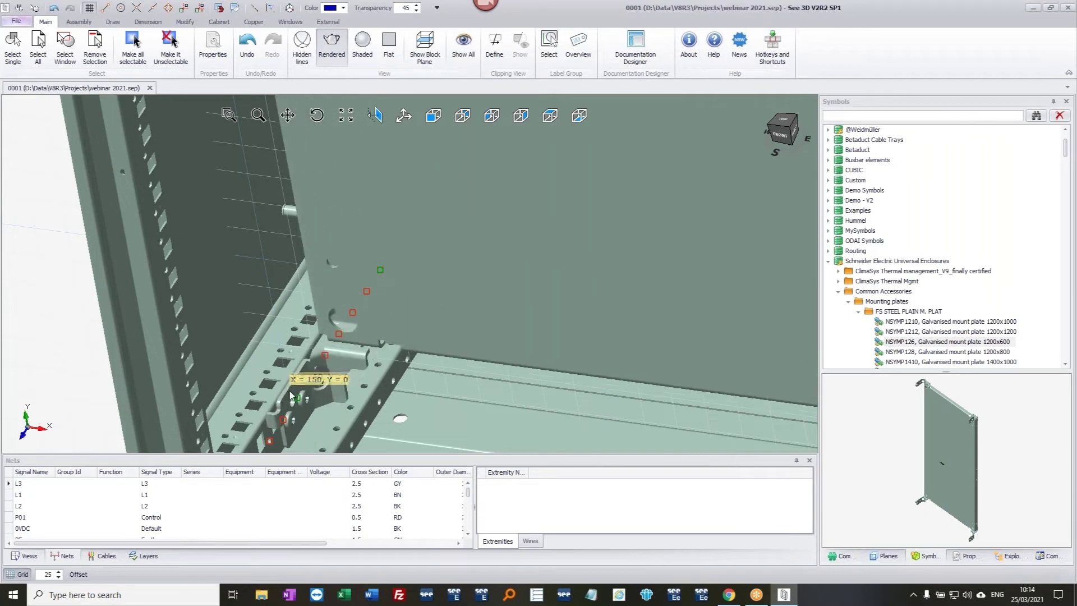
click(292, 395)
scroll(408, 390, down, 4)
mouse_move(408, 390)
middle_down()
mouse_move(451, 382)
mouse_move(415, 387)
middle_up()
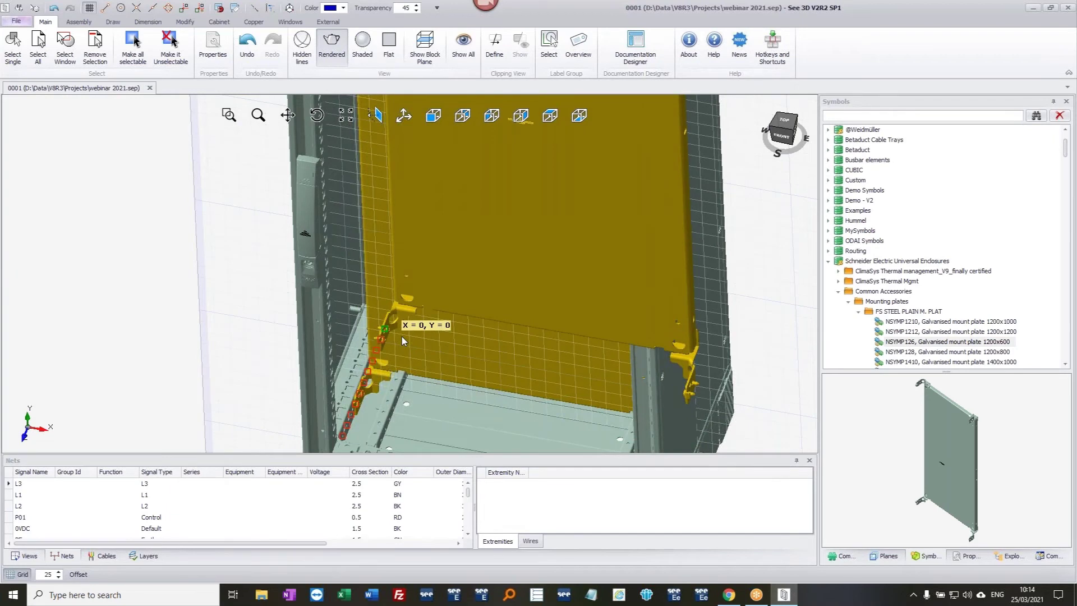
click(402, 336)
middle_drag(510, 377, 511, 336)
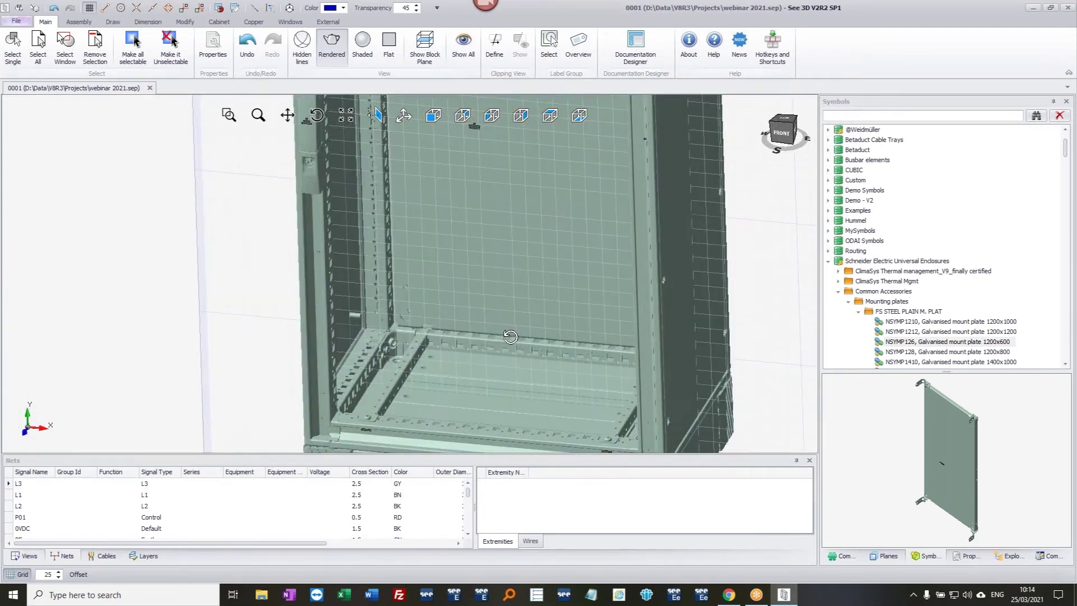
click(25, 573)
click(25, 573)
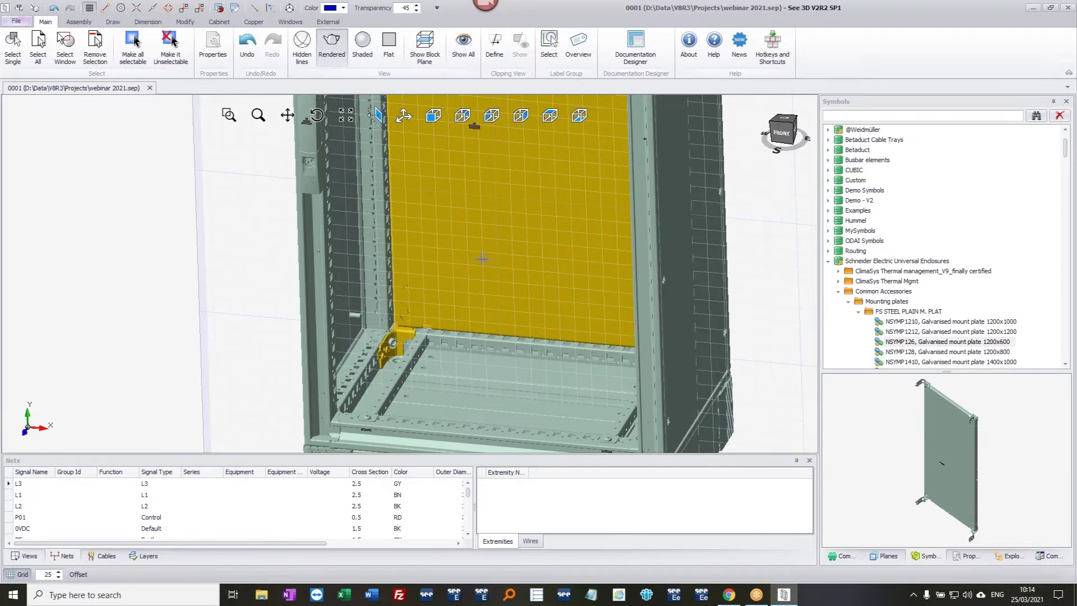
- Hide everything in the drawing except the galvanised mount plate and its children
scroll(503, 317, down, 3)
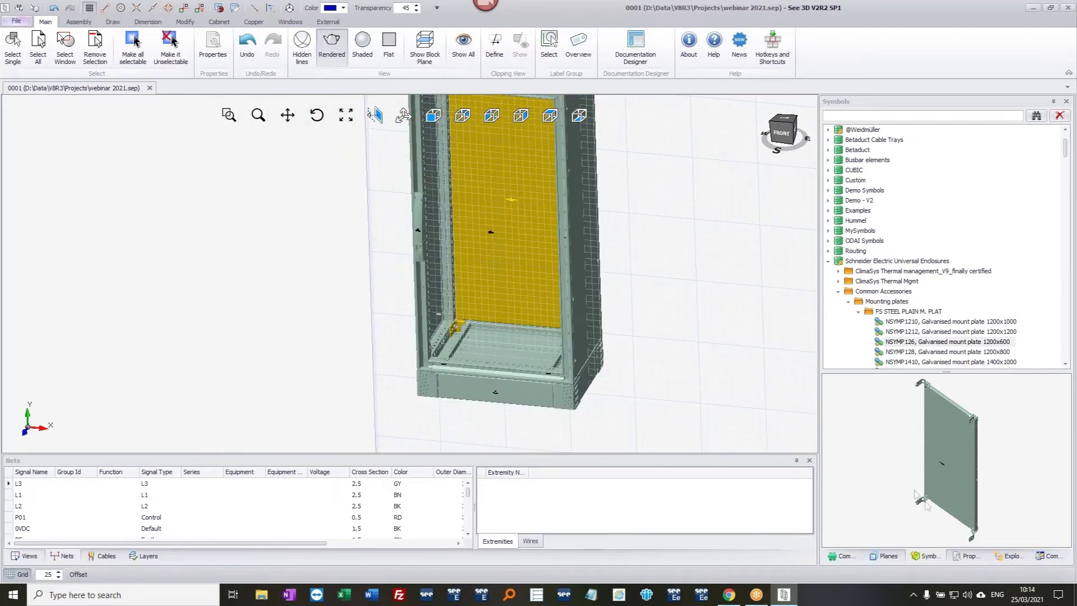
click(1013, 561)
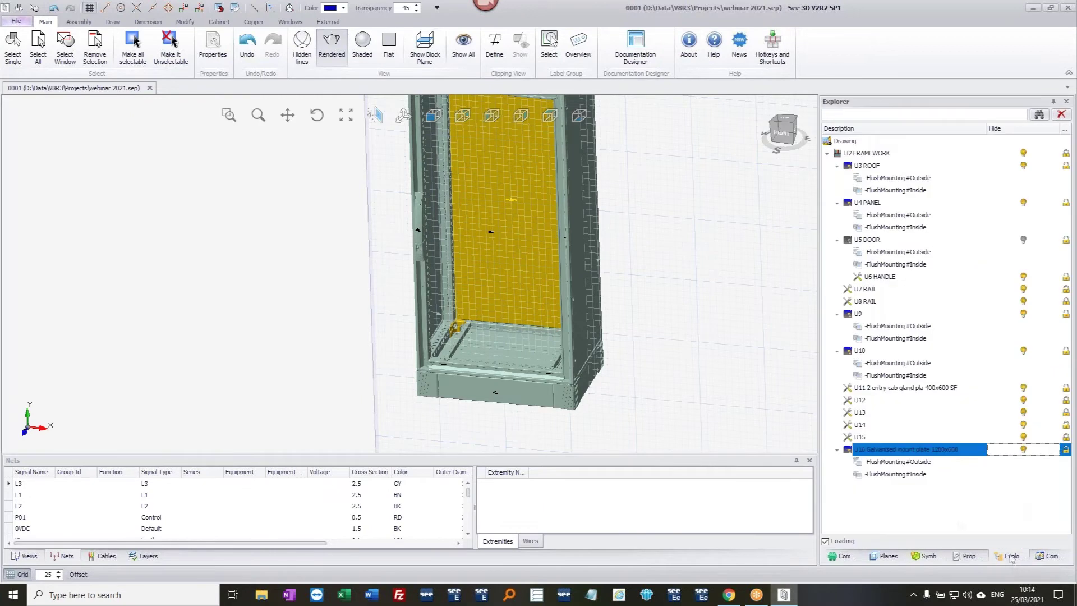
right_click(925, 452)
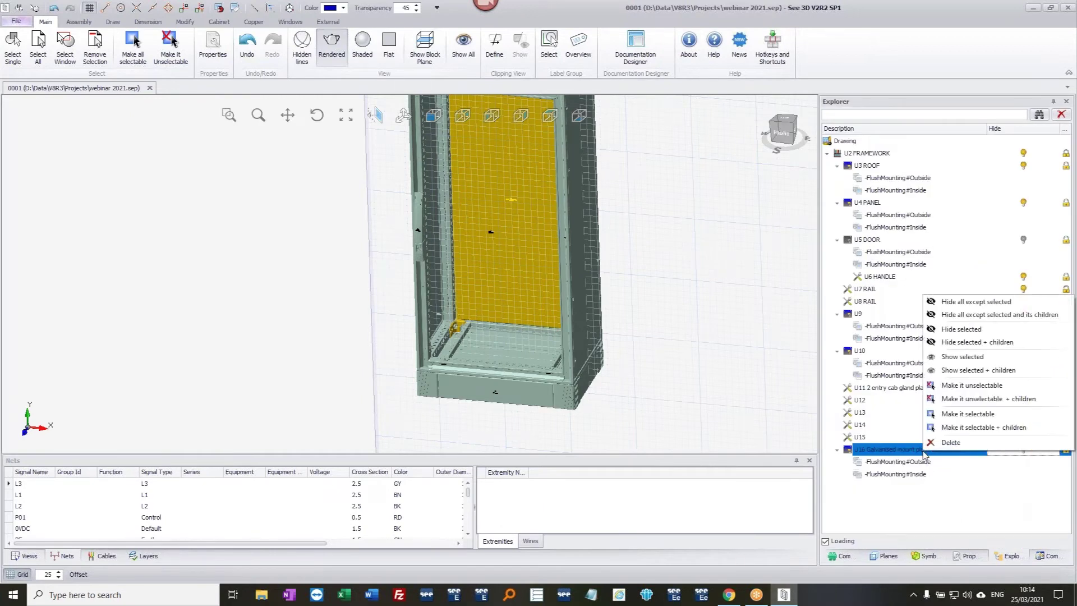
click(976, 315)
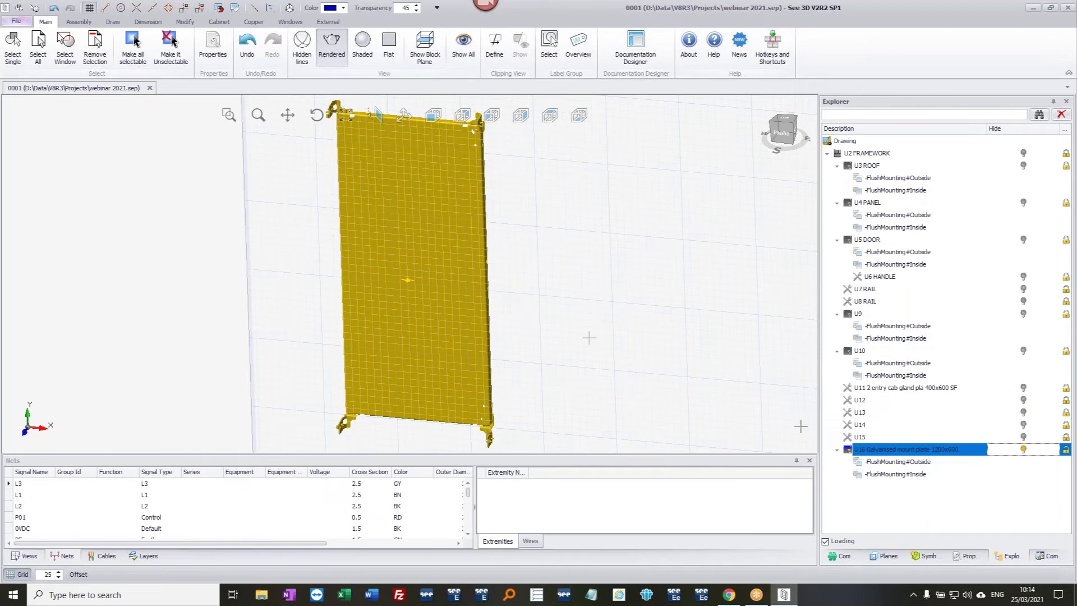
- Compare the mounting plate's inside and outside flush-mounting planes and set FlushMounting#Outside as the working plane
click(880, 465)
click(884, 474)
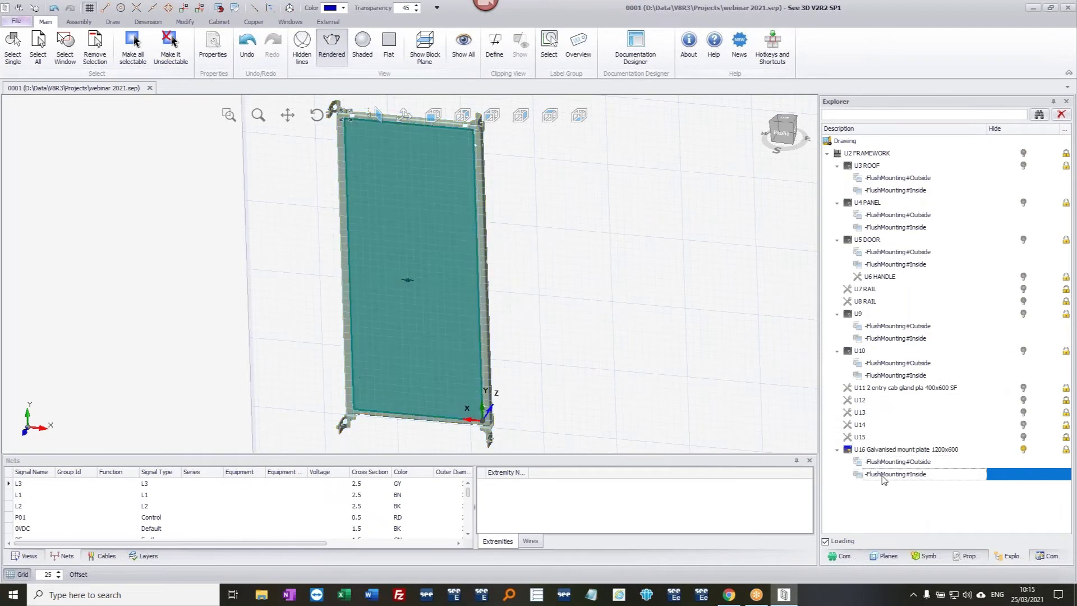
click(893, 464)
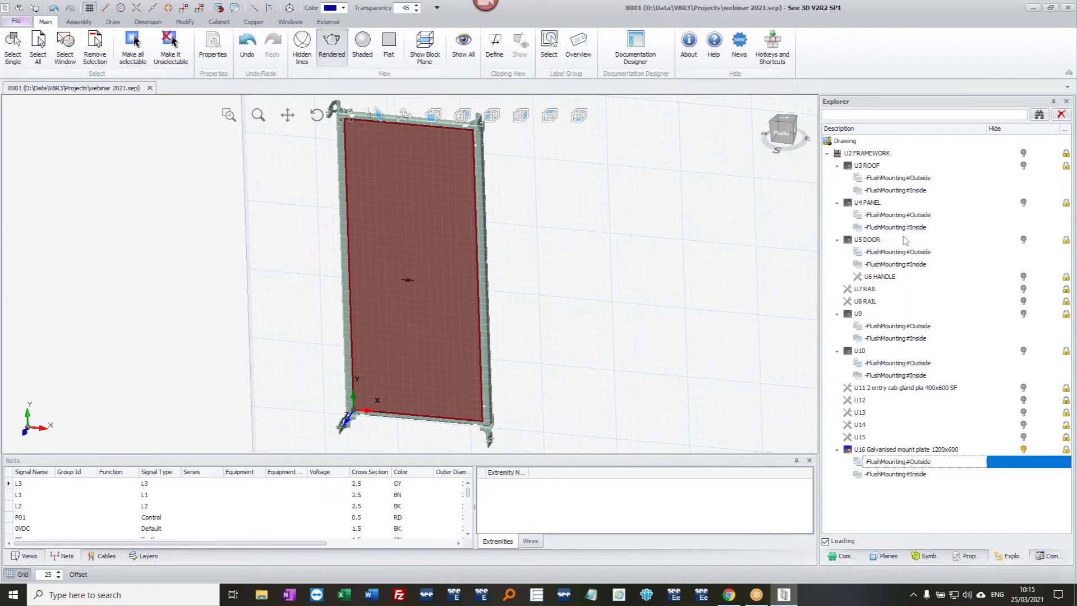
right_click(911, 464)
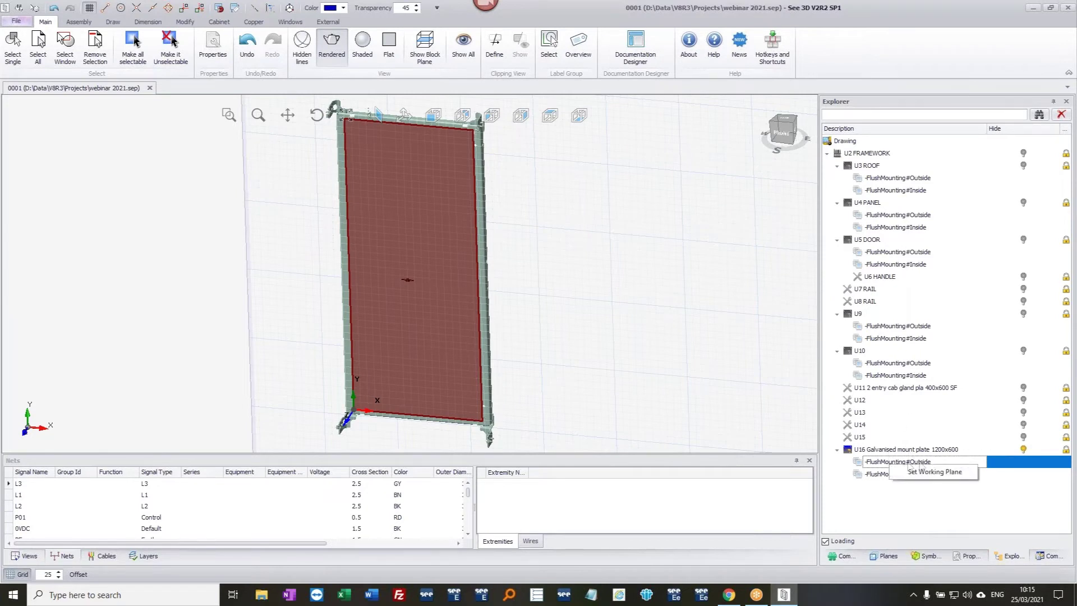
click(937, 474)
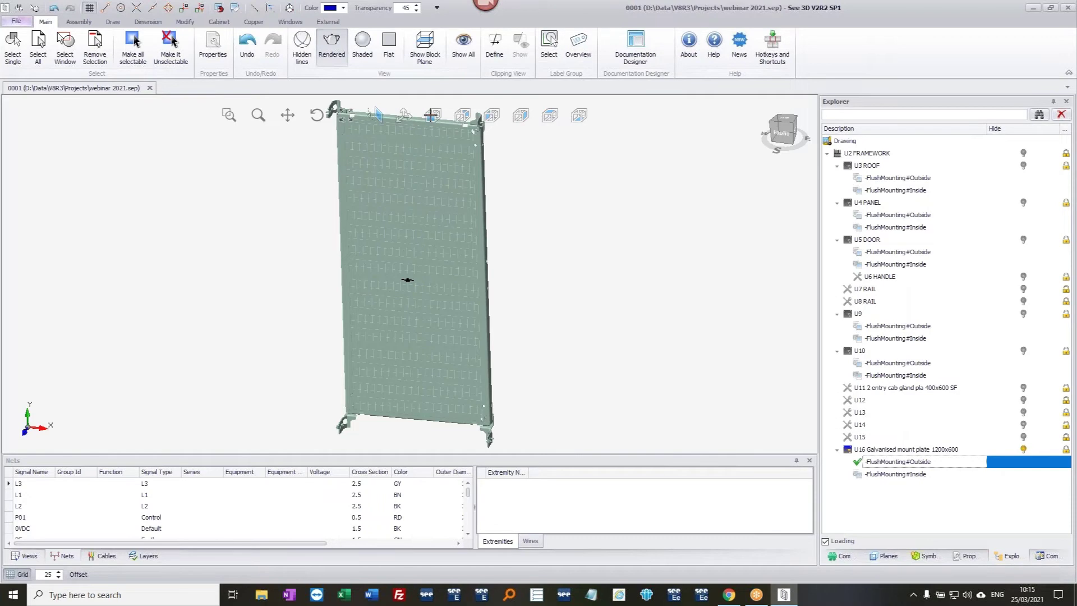
- In the front view, place four horizontal DIN 35x15 rails of length 375 on the mounting plate, three in the upper half and one near the bottom
click(431, 115)
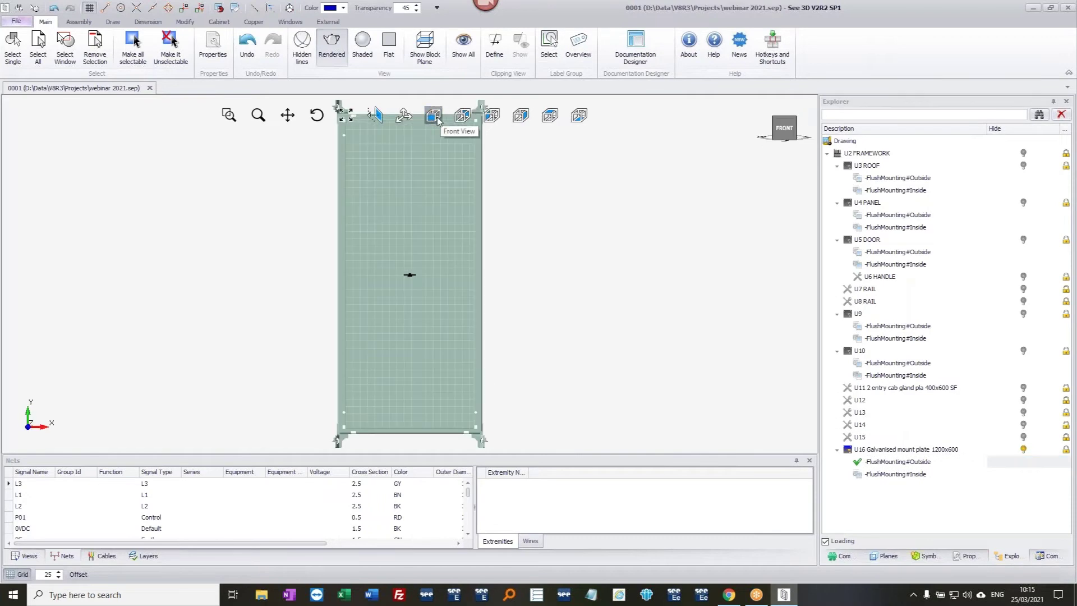
click(491, 116)
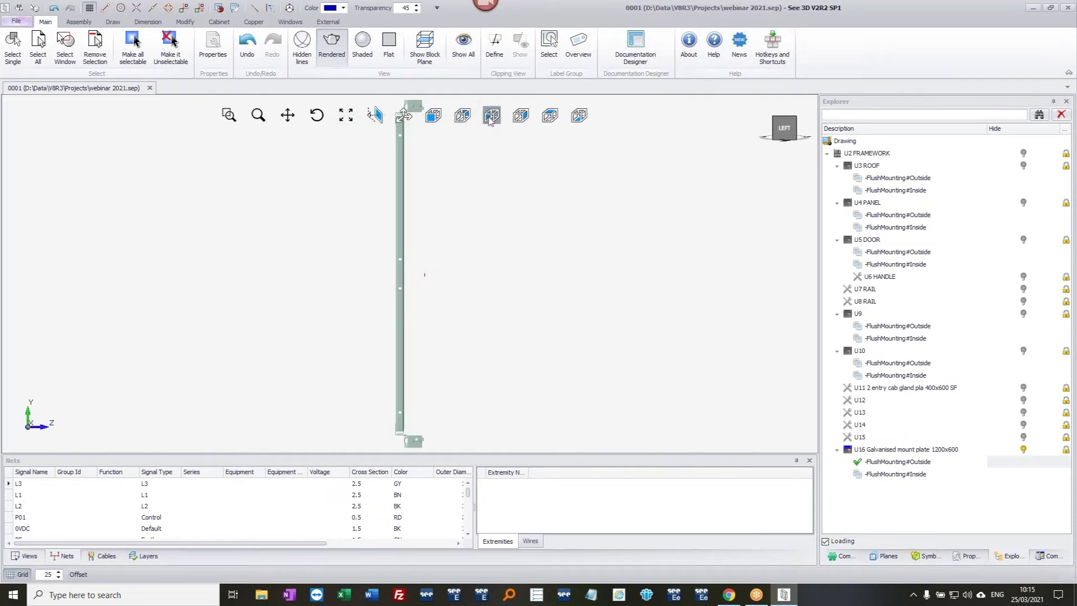
click(433, 121)
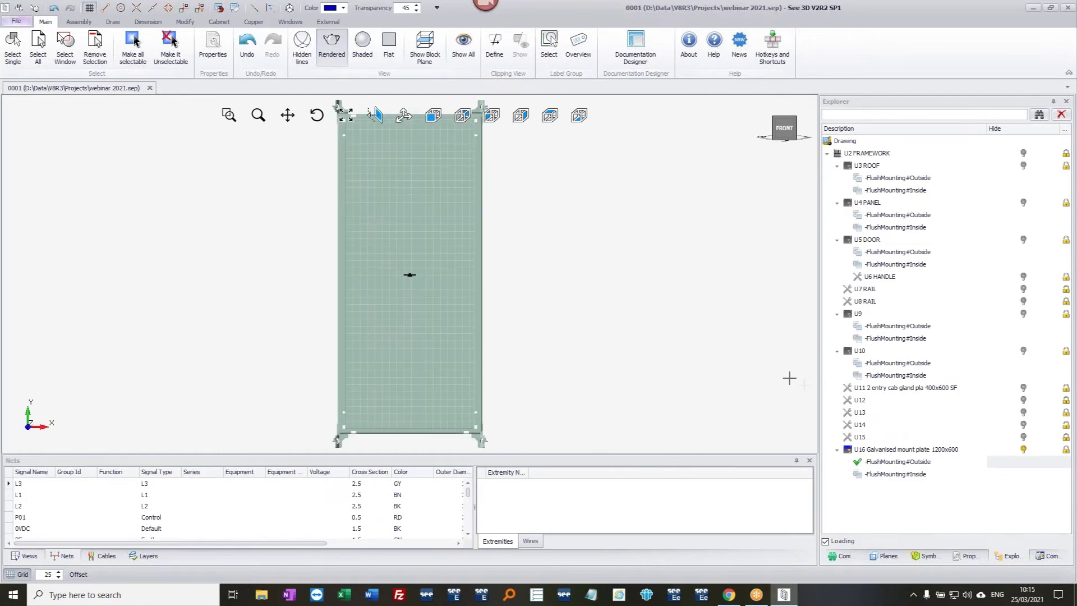
click(219, 21)
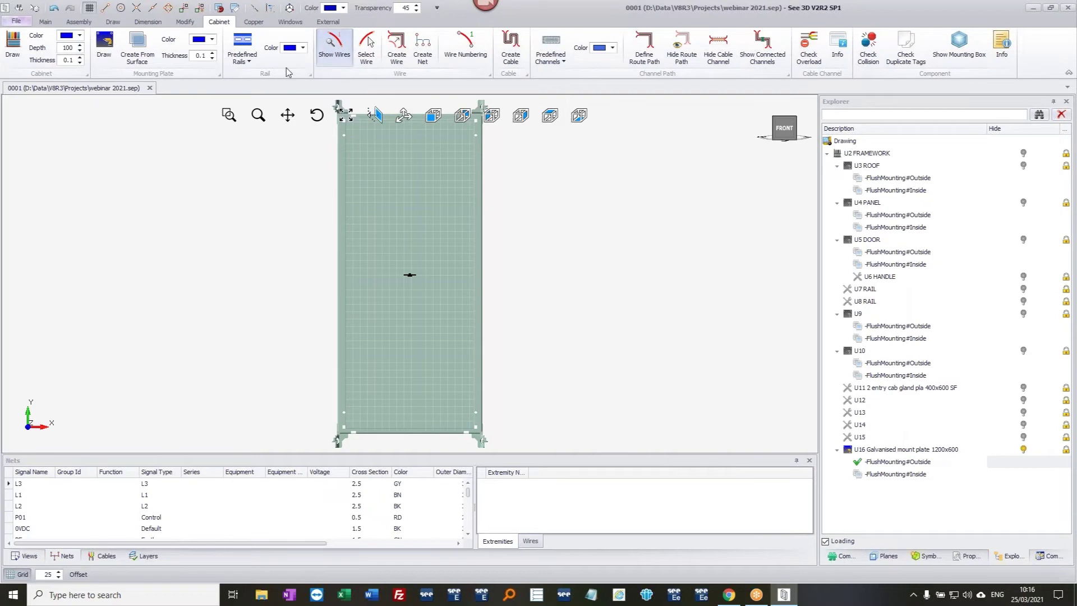
click(255, 66)
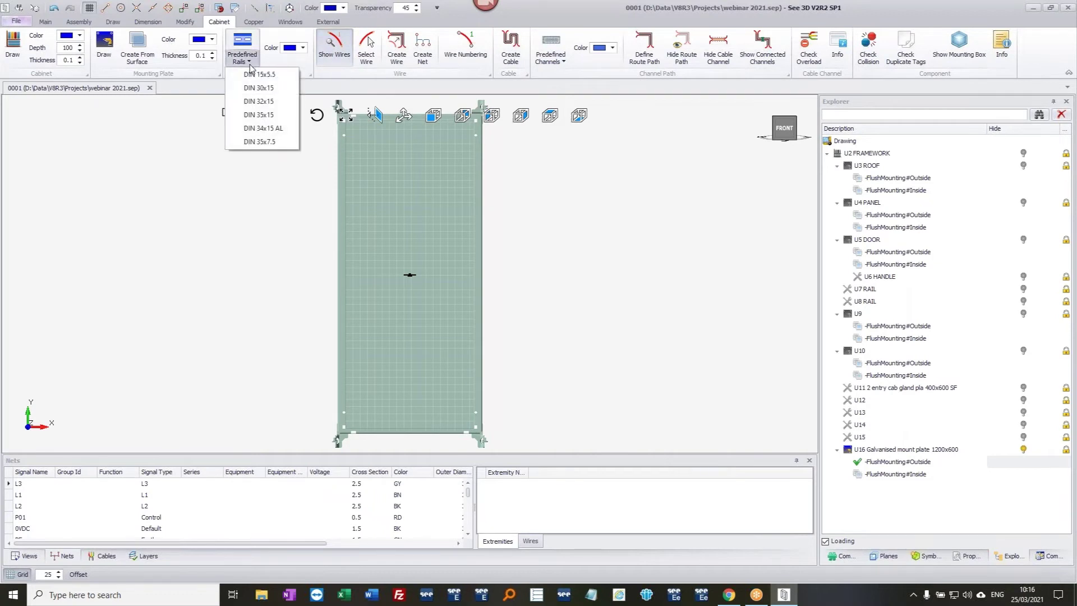
click(258, 116)
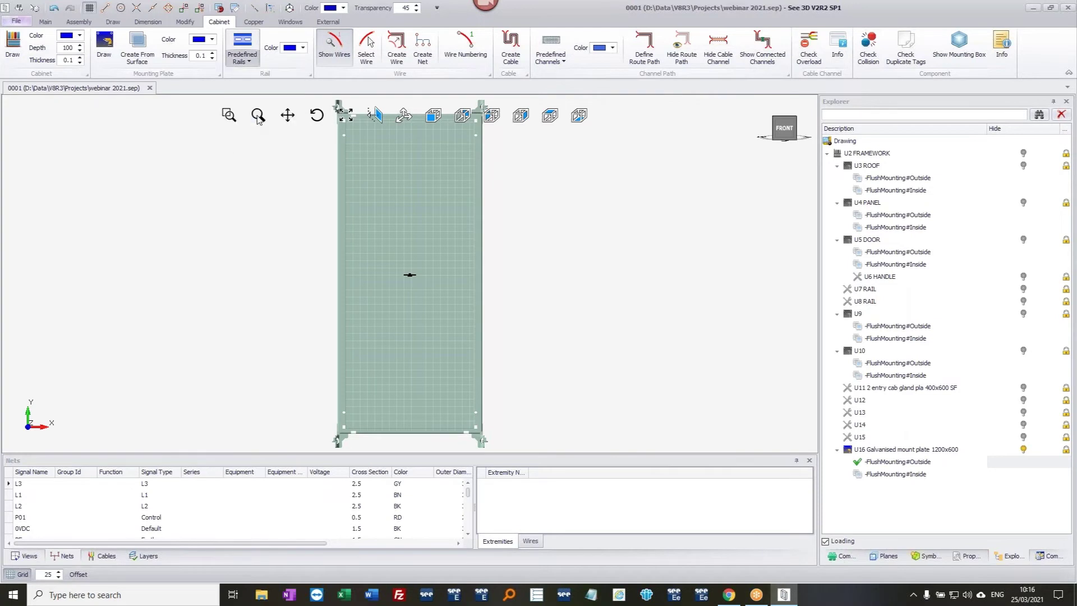
click(356, 150)
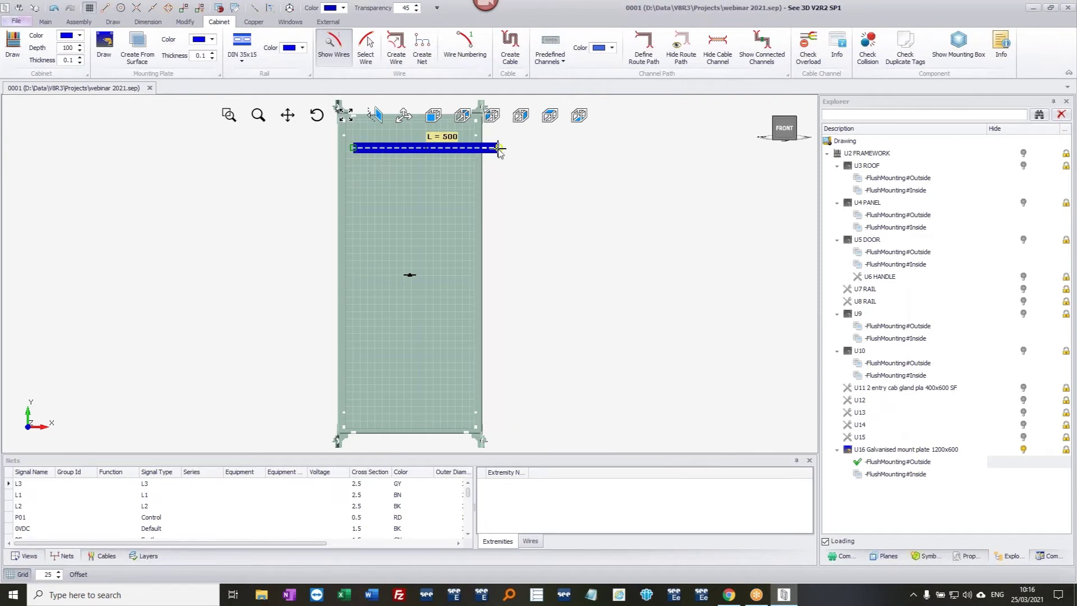
click(465, 160)
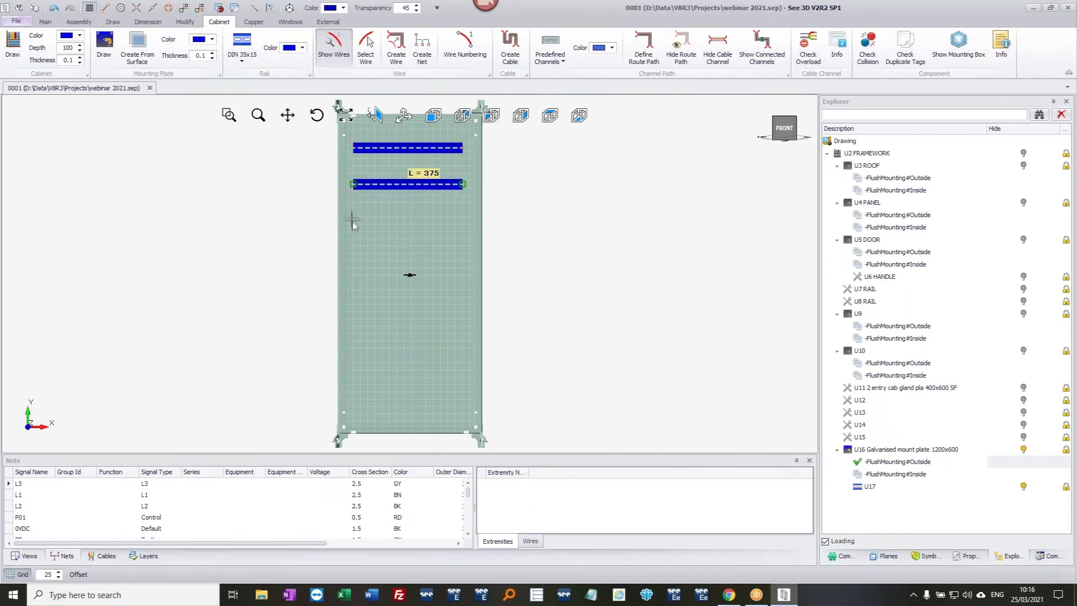
click(354, 237)
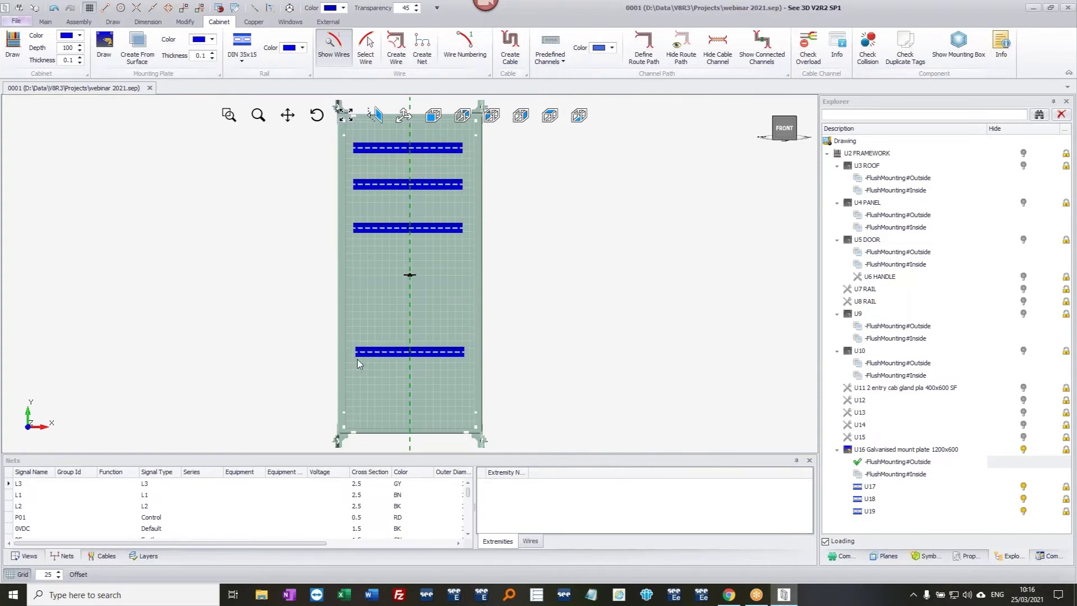
click(355, 359)
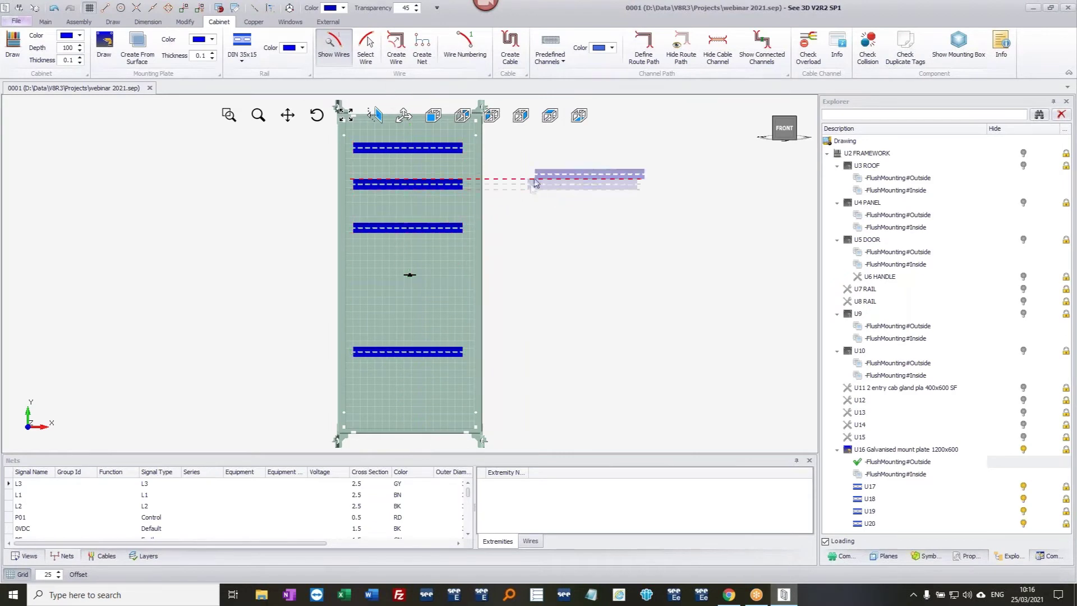
click(448, 186)
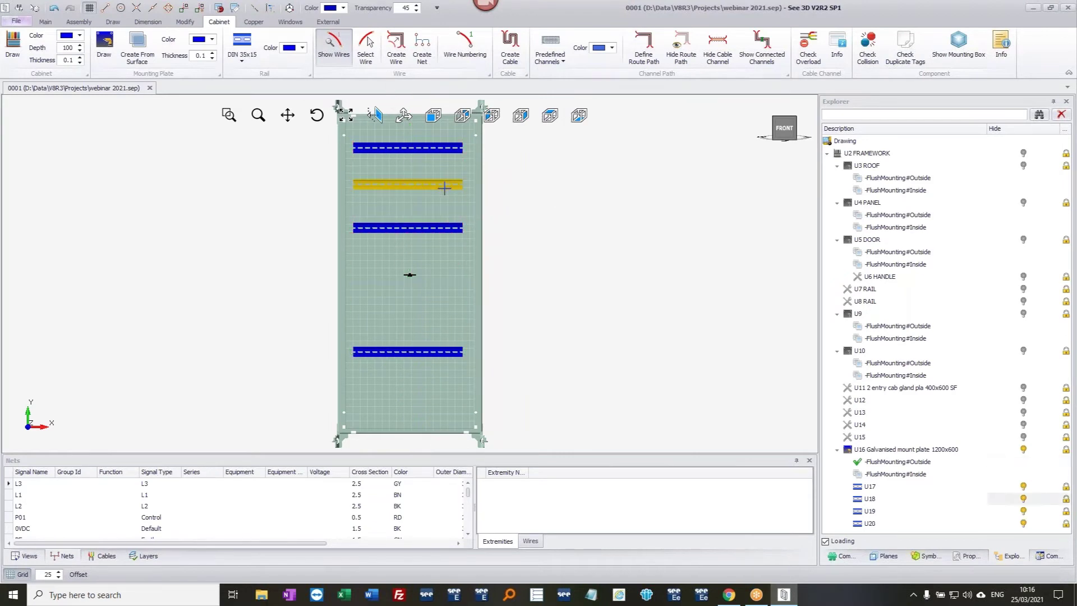
right_click(448, 189)
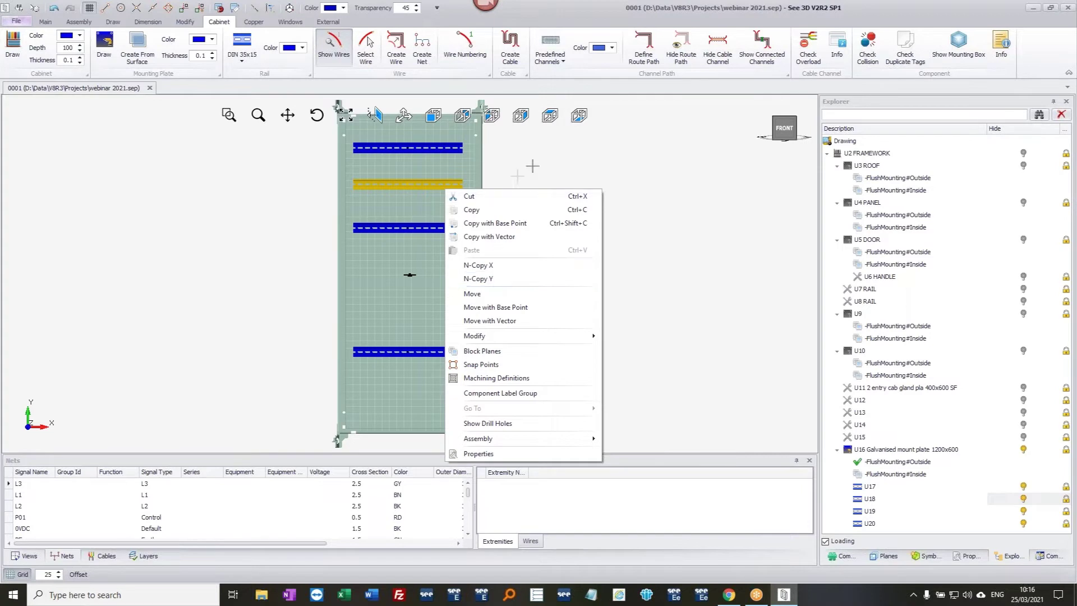
click(559, 157)
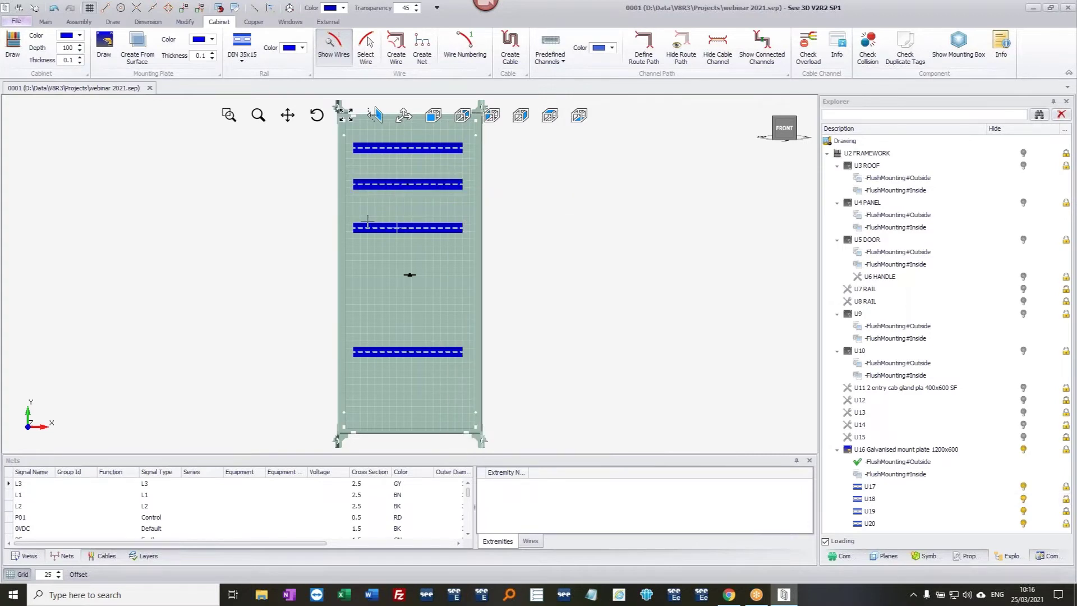
- Place the variable speed drive -A1 on the mounting plate below the third rail, flush with the rails' left ends
middle_drag(399, 227, 365, 217)
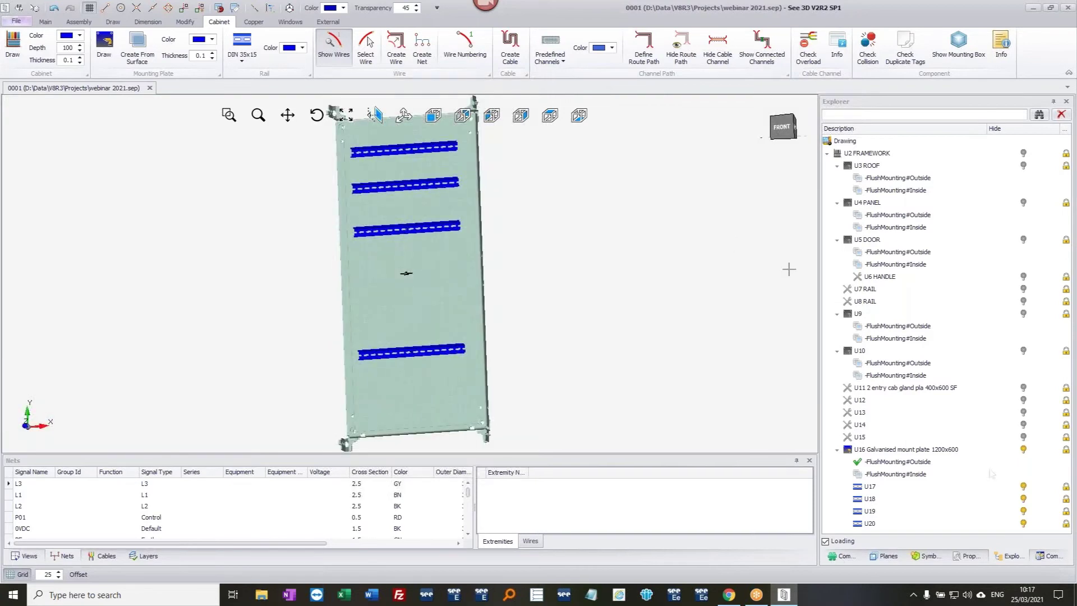
click(843, 556)
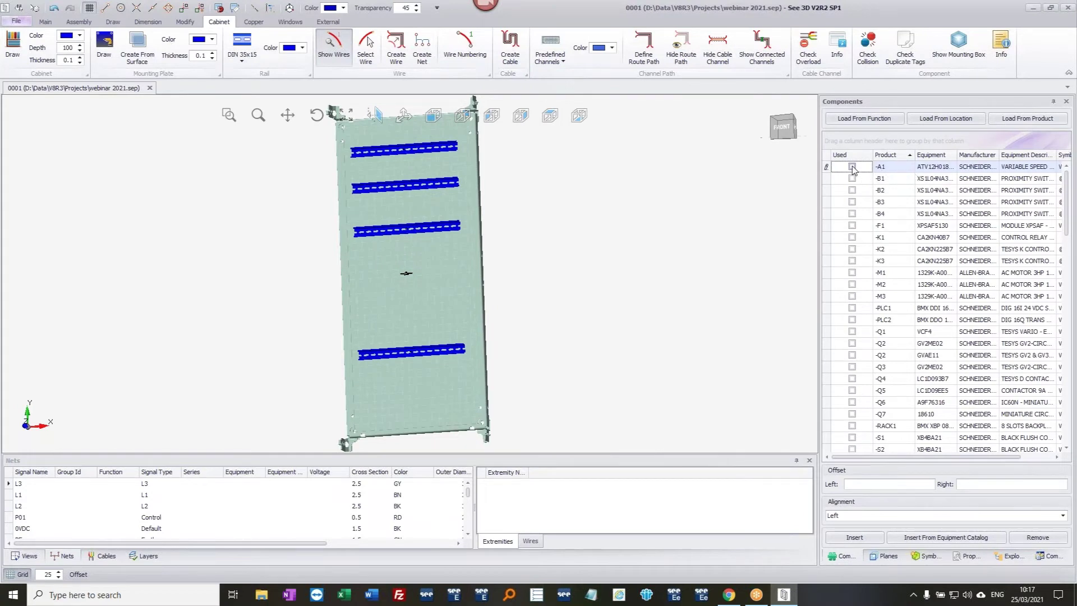
drag(852, 169, 383, 298)
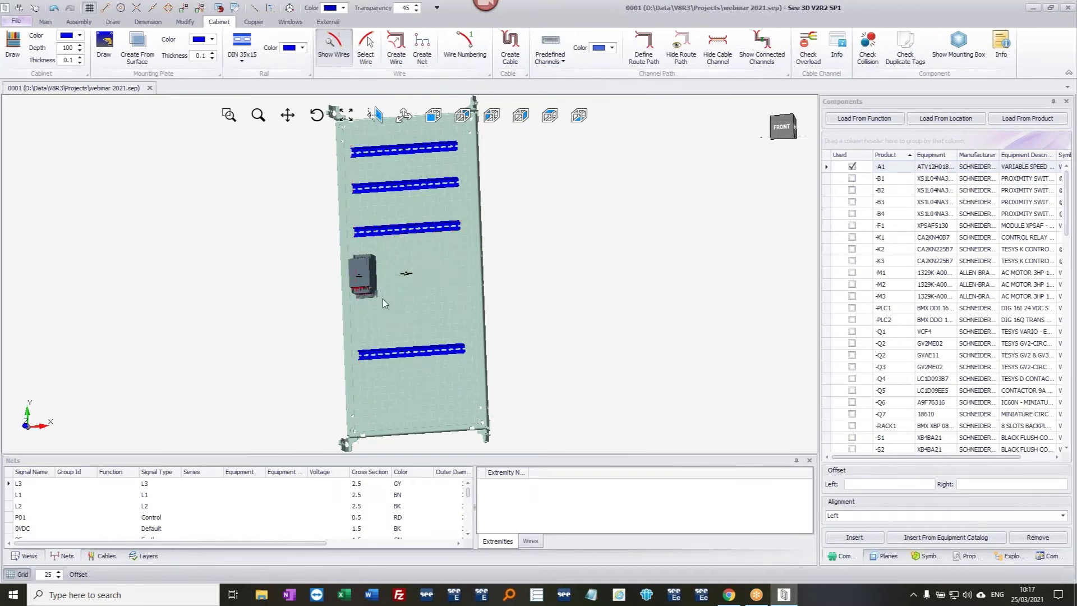
scroll(367, 290, up, 5)
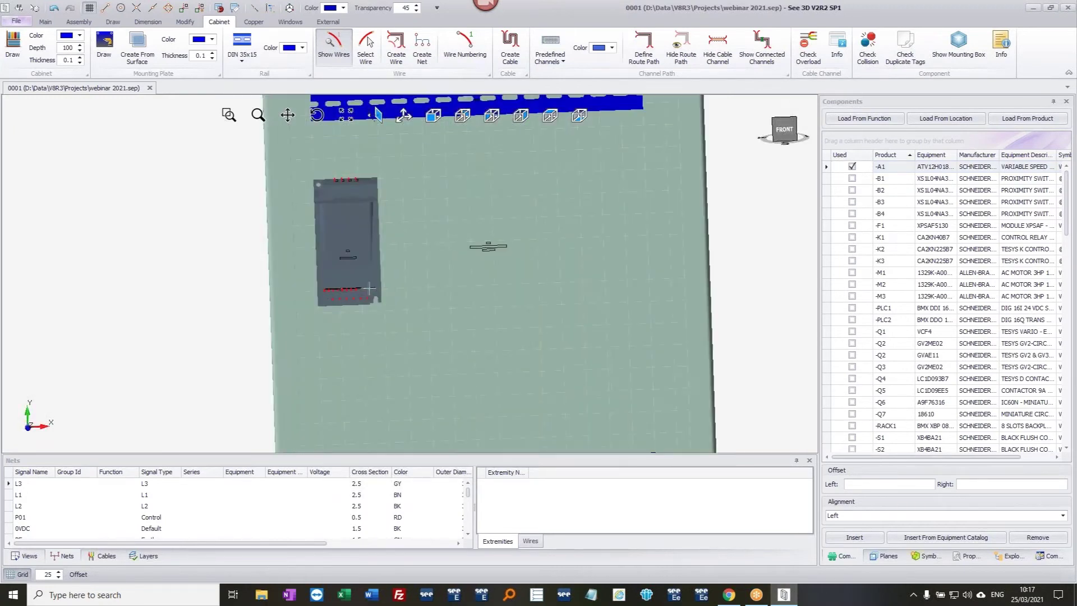
middle_drag(424, 340, 387, 315)
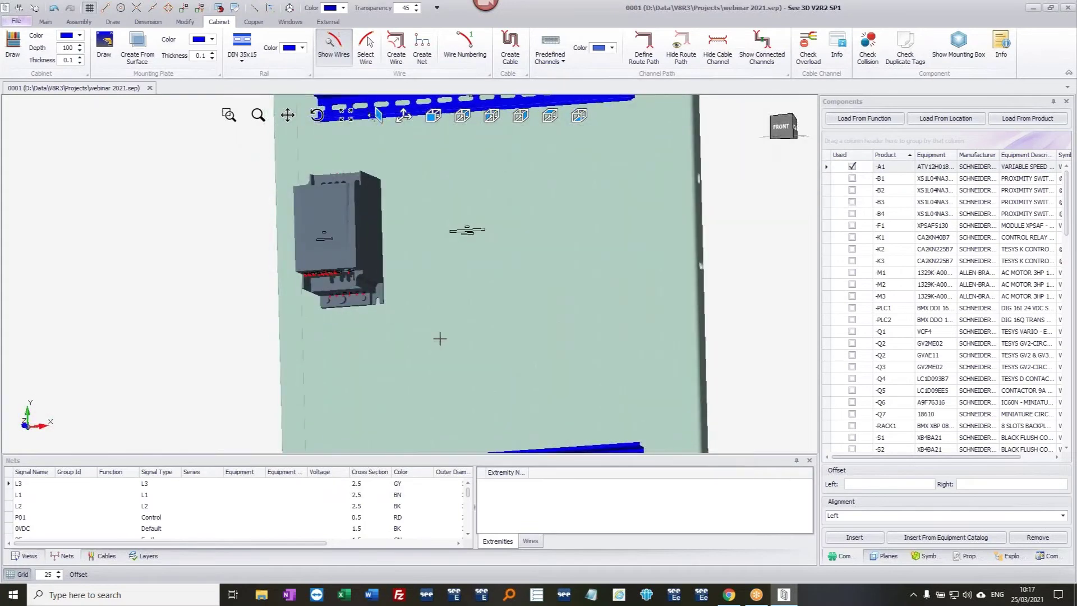
- Check in the explorer where the drive -A1 sits under the galvanised mount plate
click(454, 348)
scroll(405, 298, down, 3)
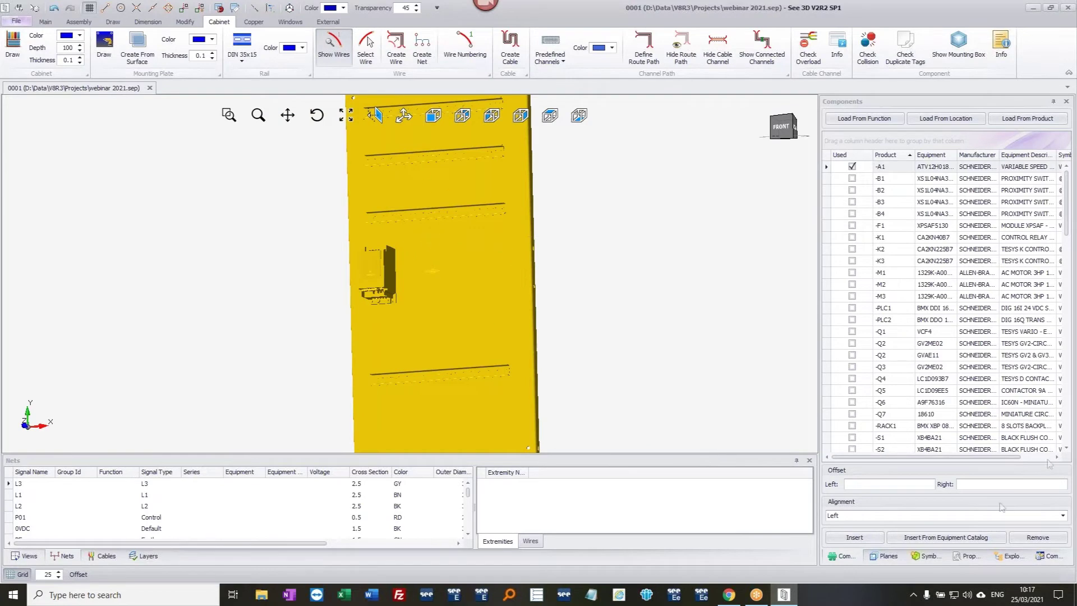
click(1012, 556)
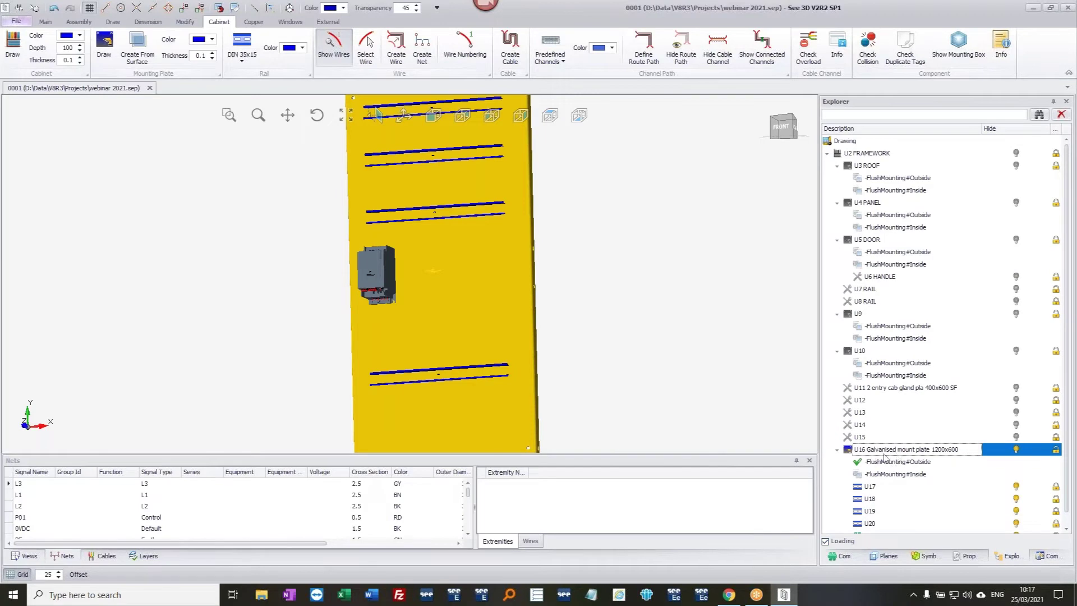
scroll(892, 474, down, 1)
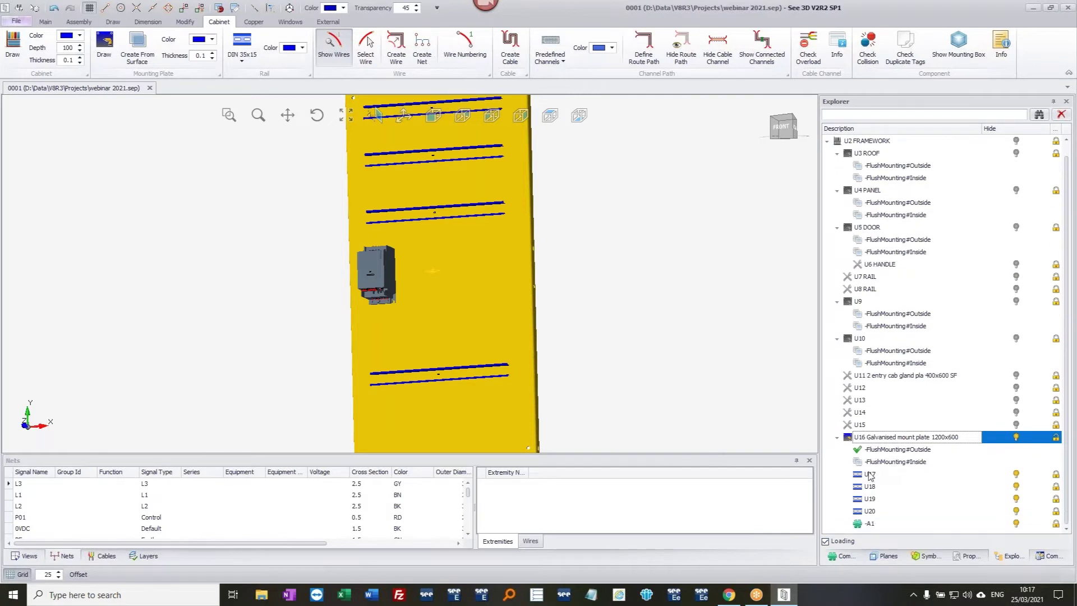
click(870, 524)
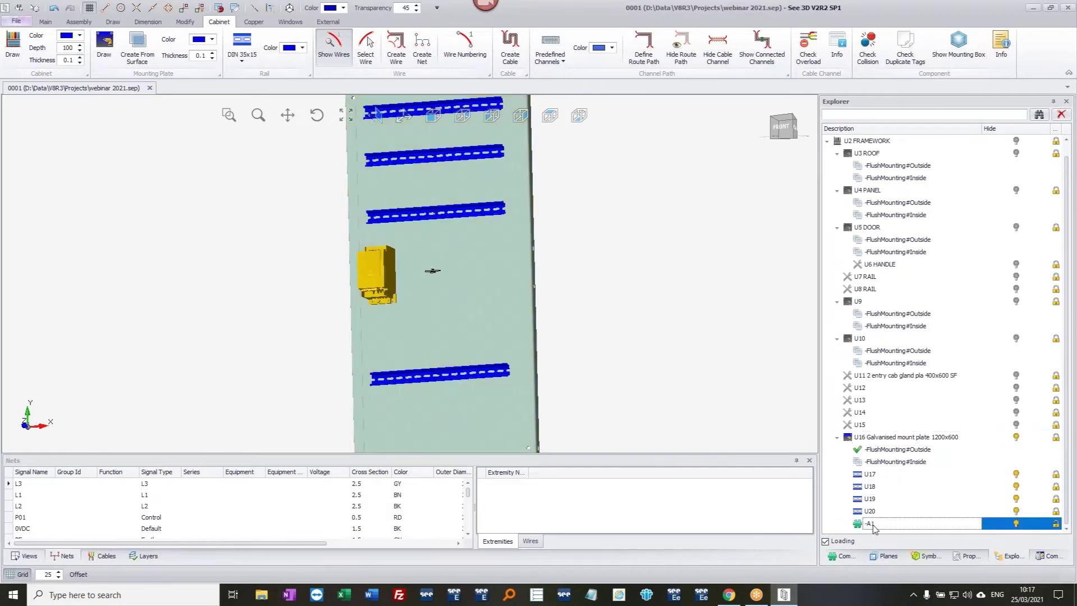
click(705, 356)
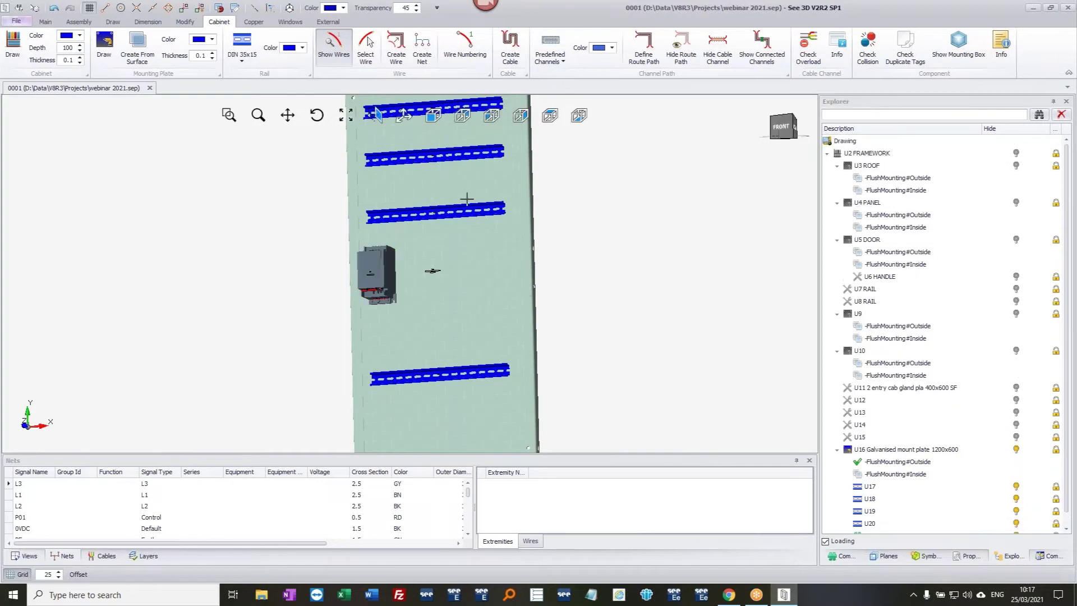
- Preview the mounting plate's drill holes, examining those for the rails and the drive, and close the preview without saving
click(438, 290)
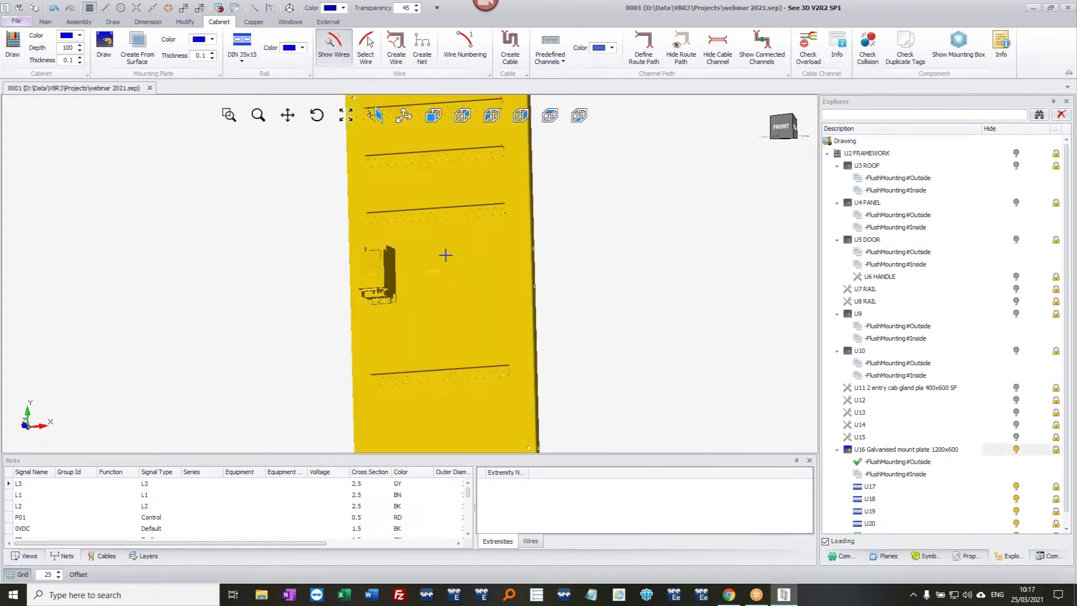
right_click(447, 245)
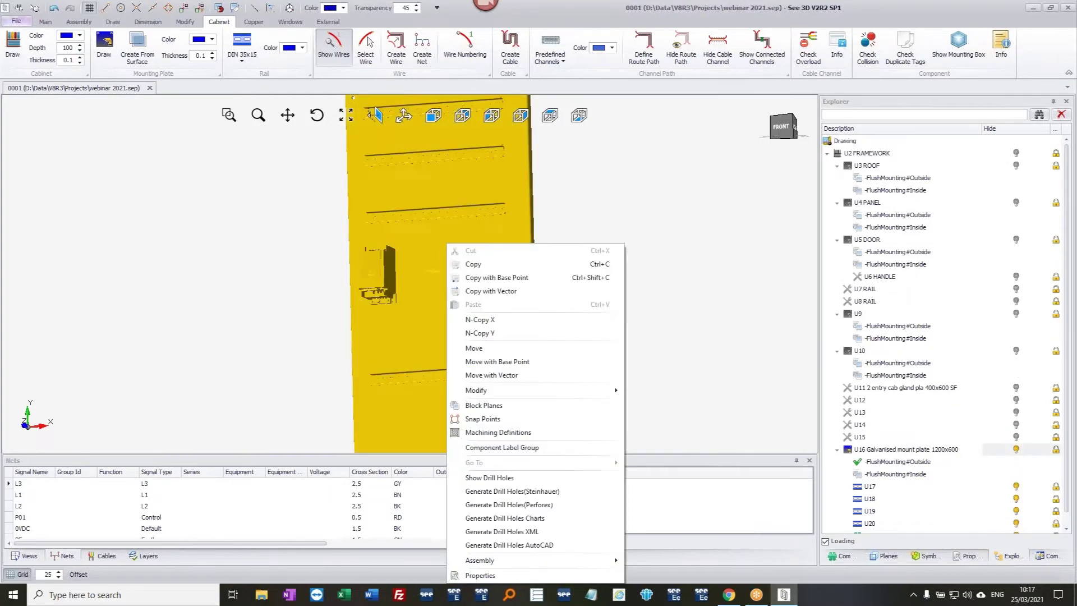
click(552, 505)
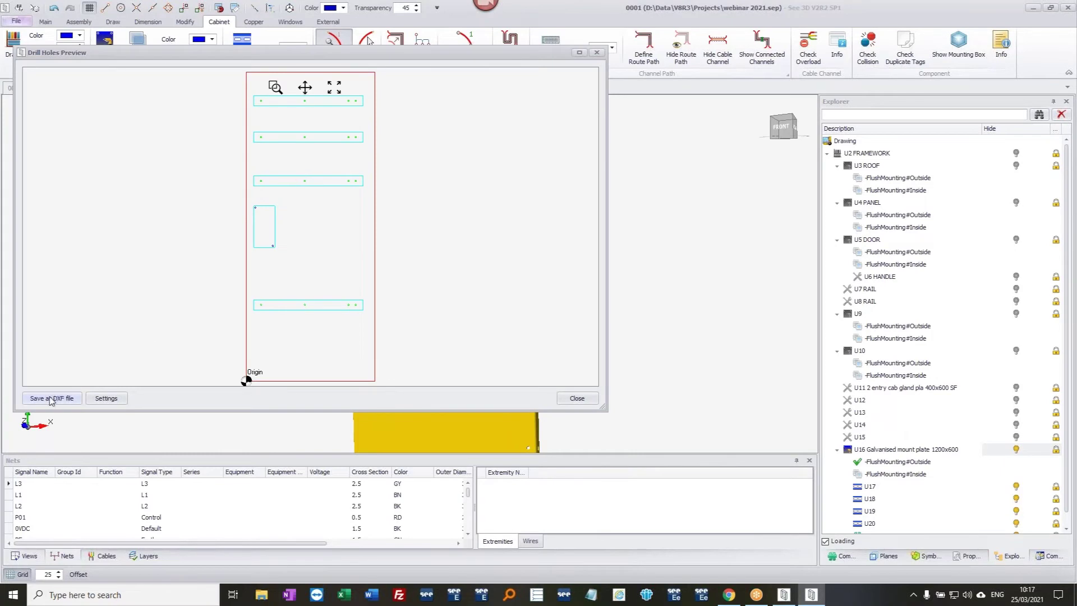
drag(128, 412, 128, 549)
scroll(245, 273, up, 3)
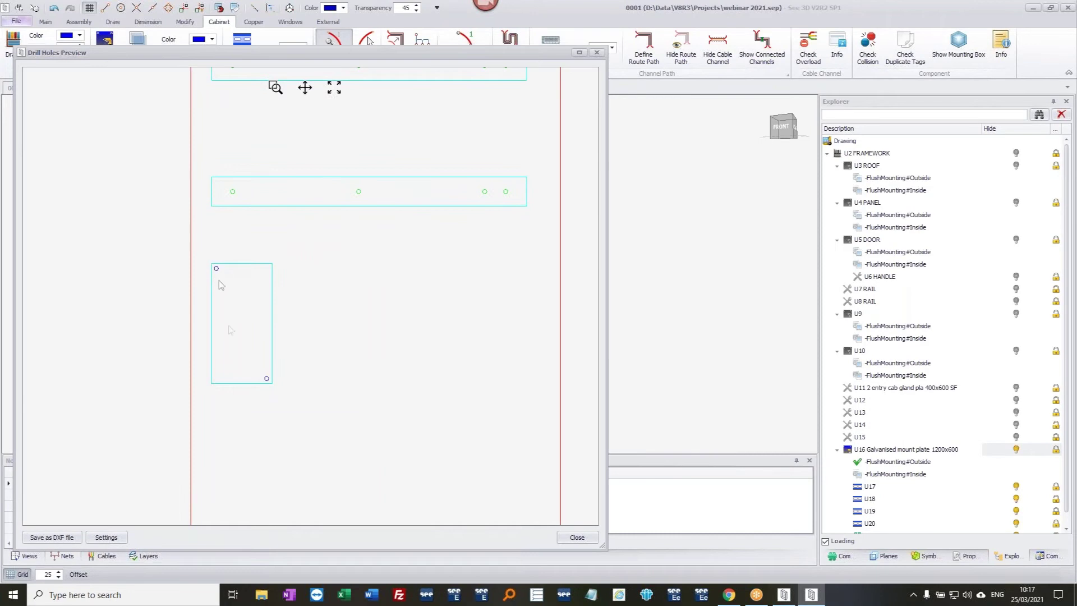
scroll(469, 200, down, 3)
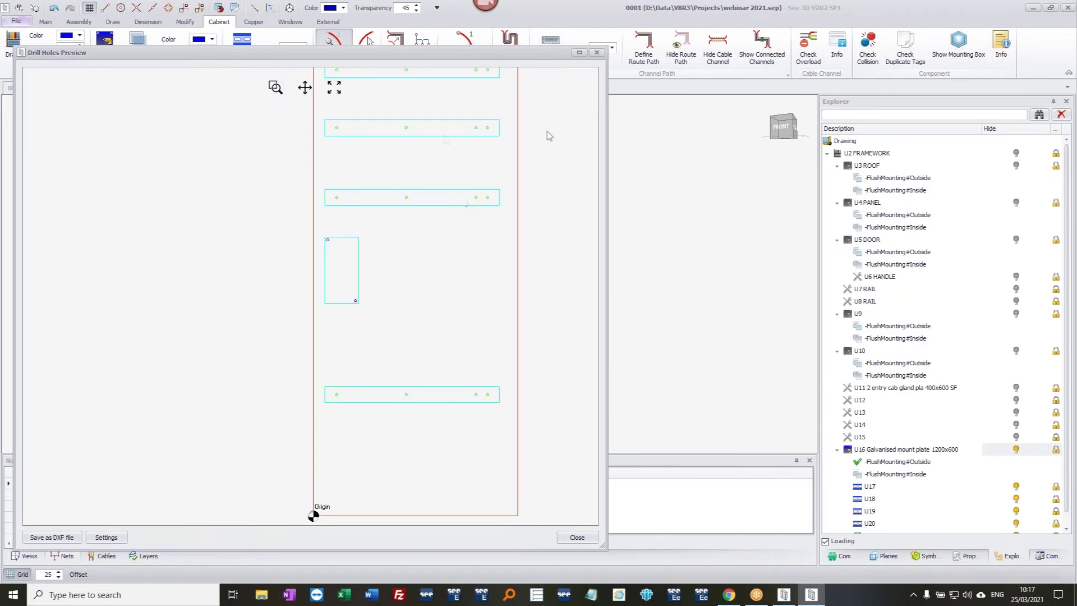
click(597, 52)
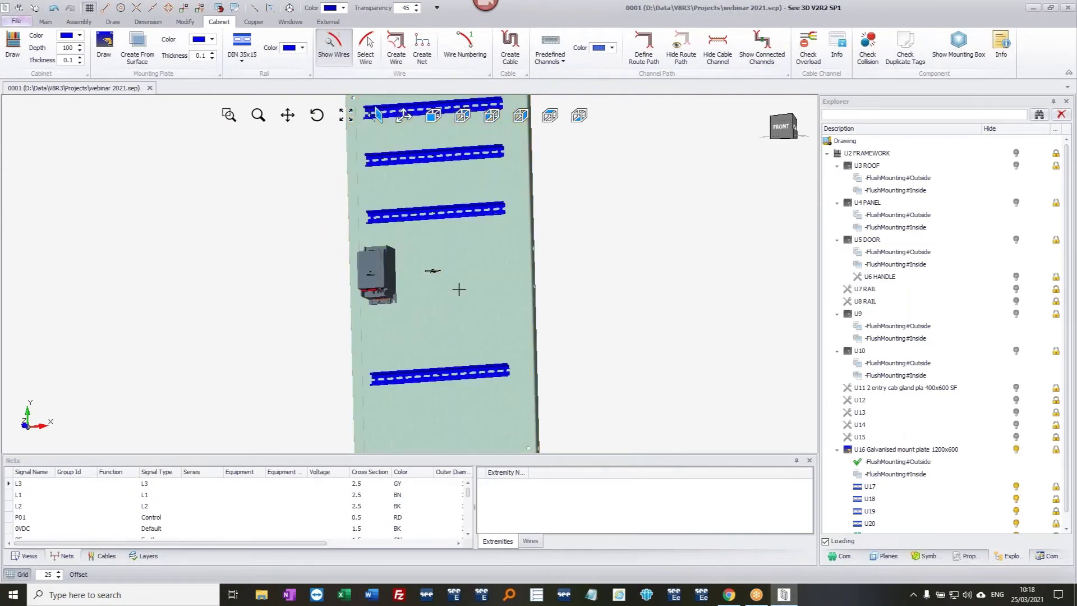
- Place the safety module -F1 on the left end of the top DIN rail
click(433, 115)
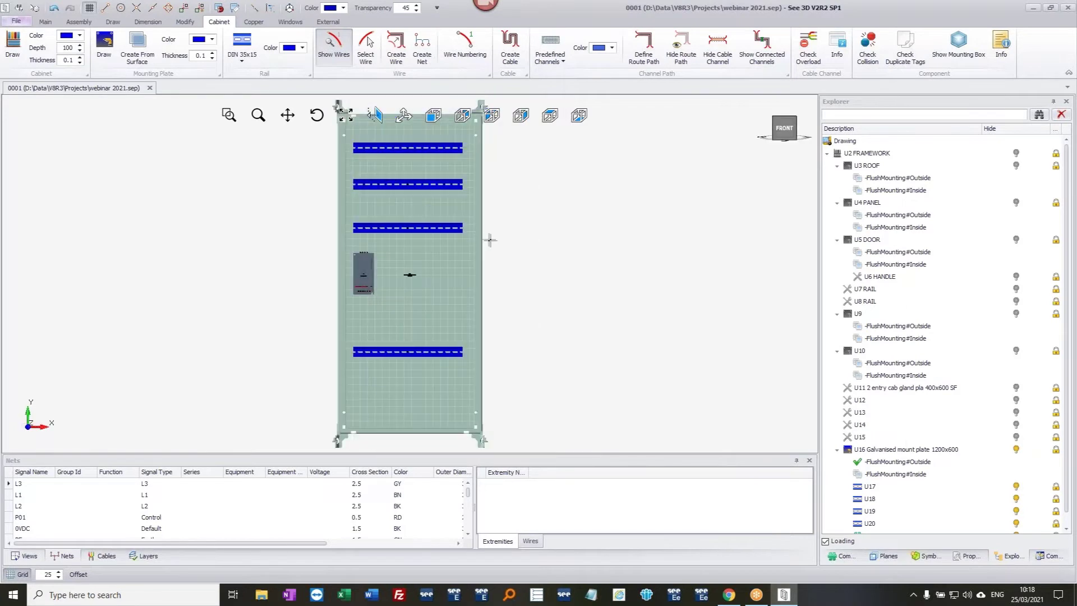
scroll(359, 147, up, 5)
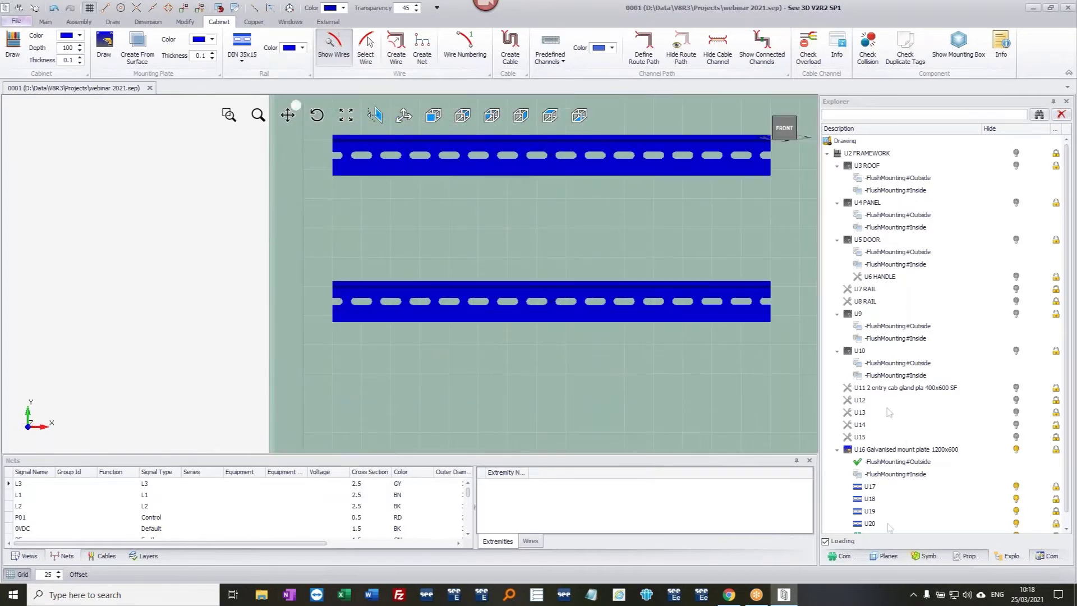
click(842, 556)
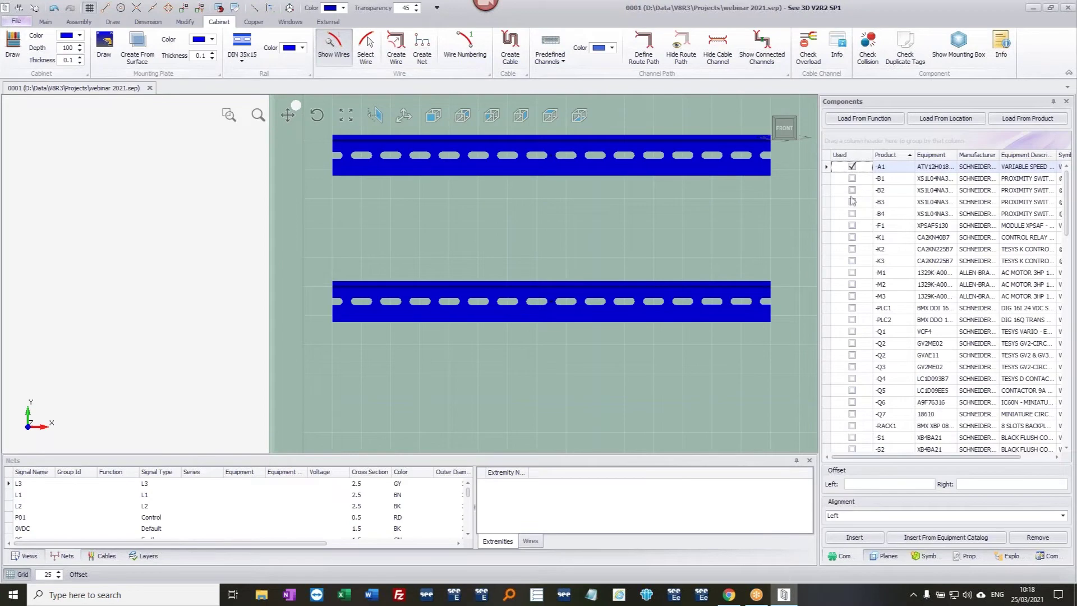
drag(852, 227, 366, 198)
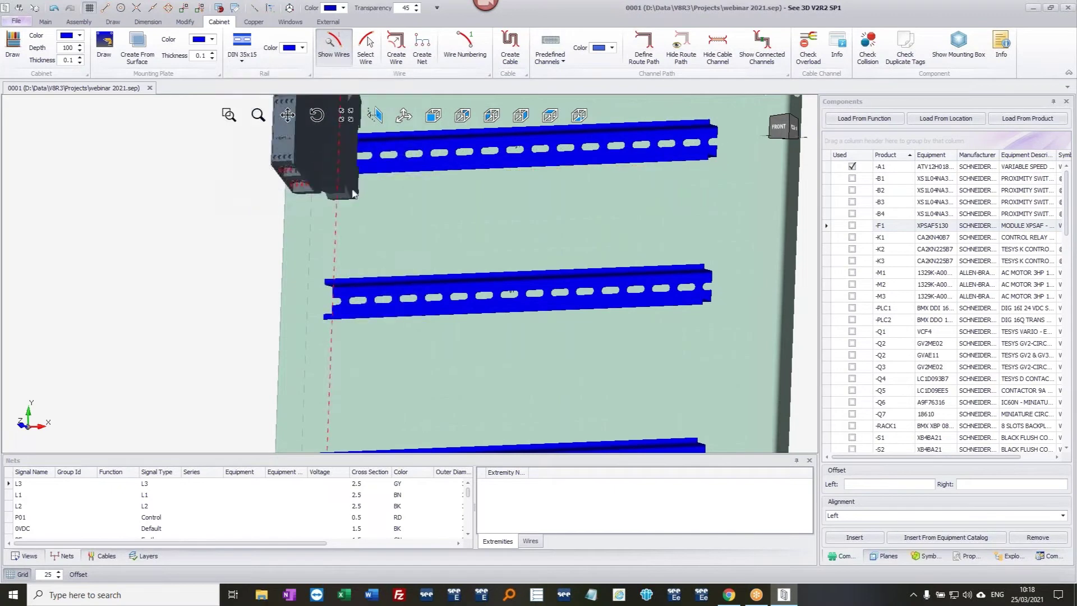
drag(353, 191, 355, 191)
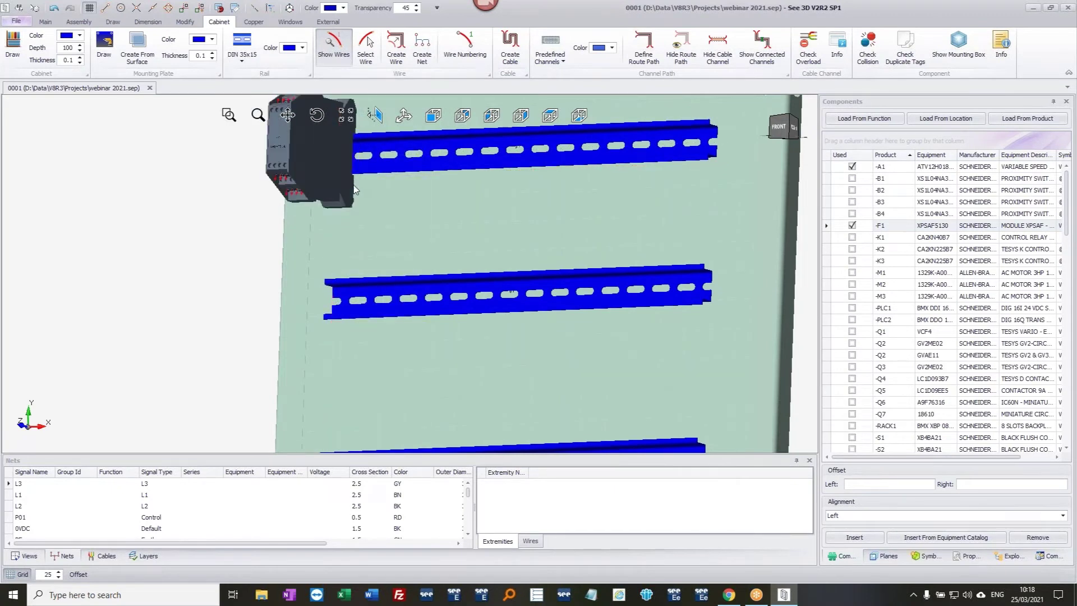
- Examine the module -F1 from an angle and select the top rail to check that they belong together
mouse_move(355, 189)
middle_down()
mouse_move(439, 181)
mouse_move(336, 195)
middle_up()
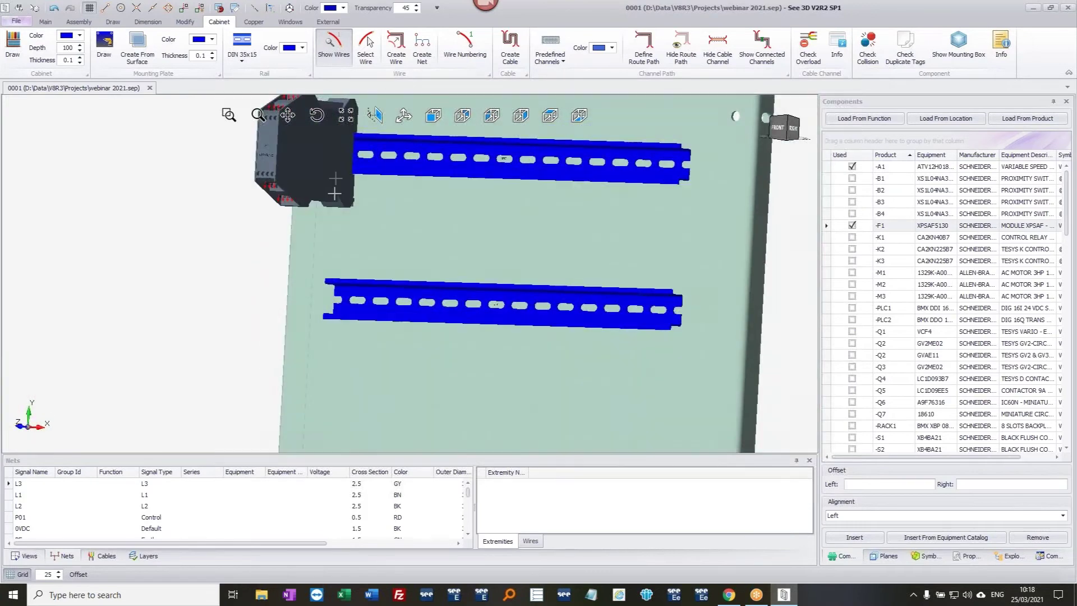
ctrl+middle_drag(364, 159, 335, 202)
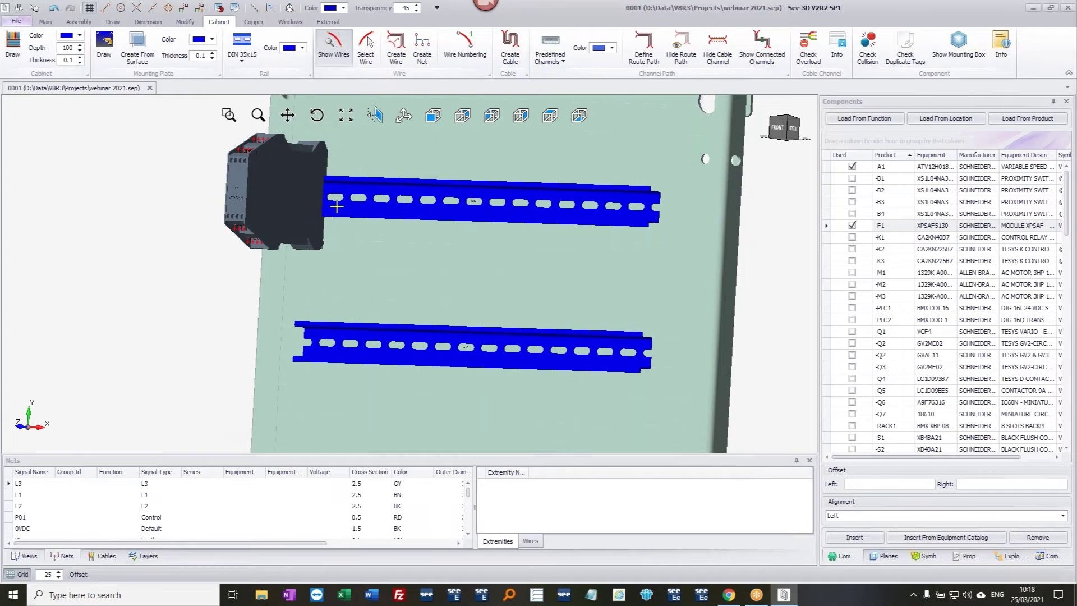
click(337, 207)
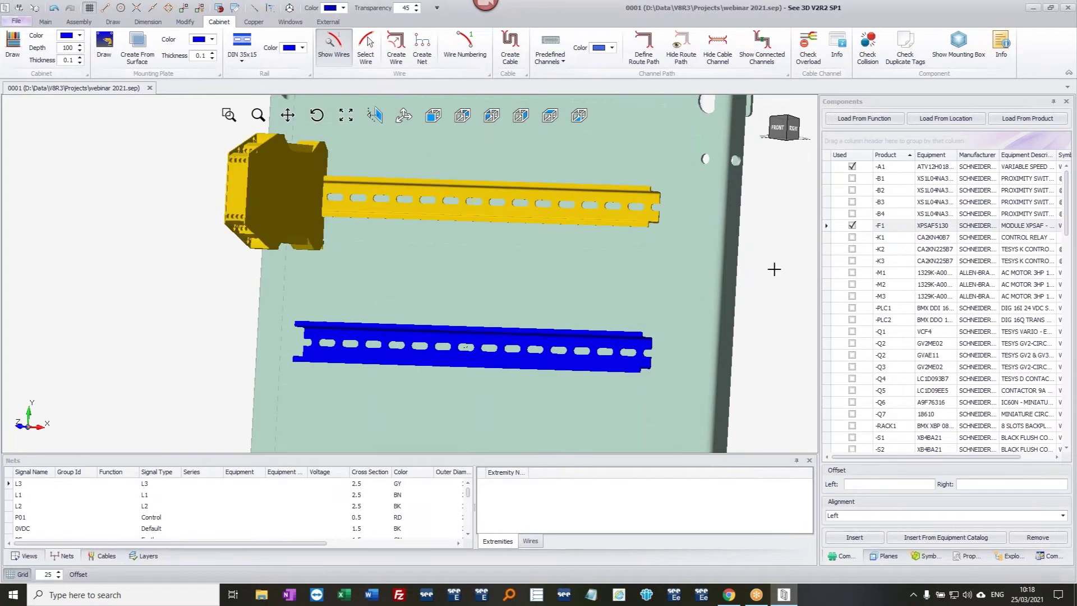
click(773, 273)
click(616, 220)
- Place relays -K1 and -K2 side by side next to -F1 on the top rail, and -K3 with a left offset of 10
click(852, 237)
click(852, 250)
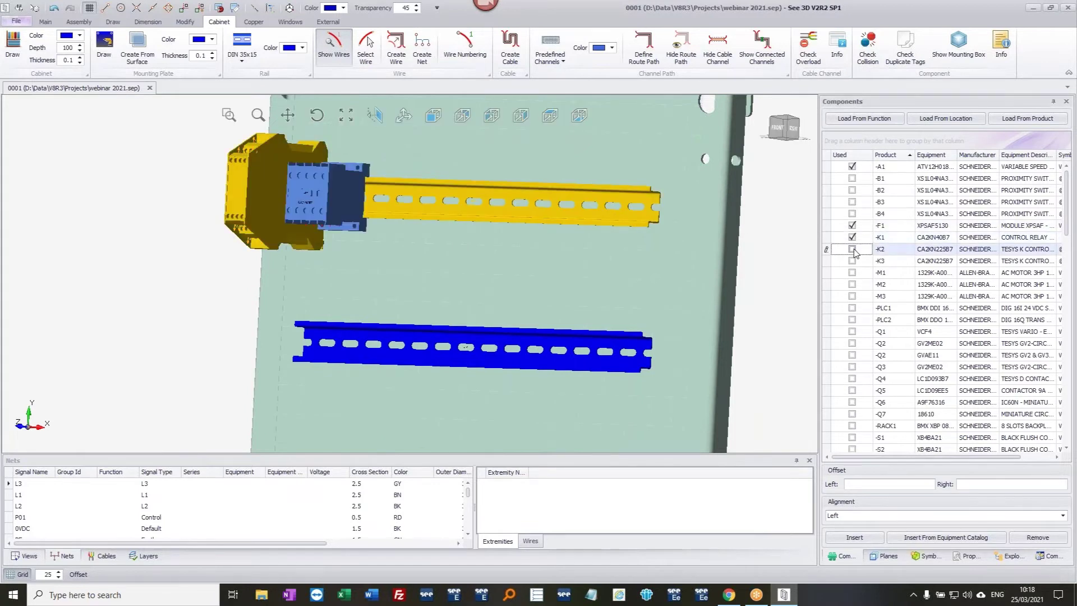
click(852, 483)
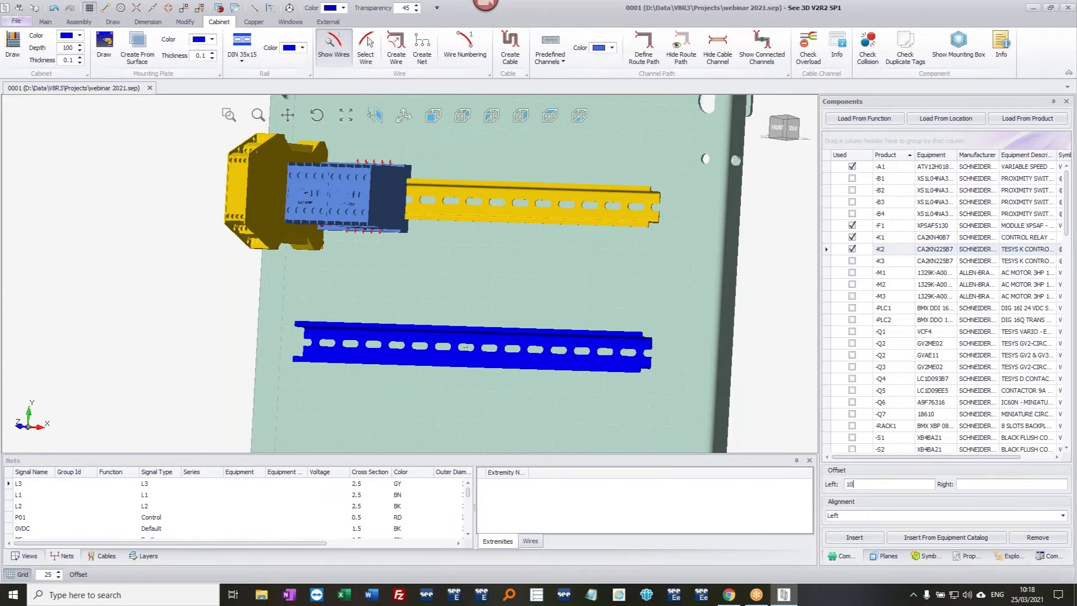
click(852, 261)
middle_drag(385, 217, 455, 217)
- Set the left offset to 0 and move relay -K3 directly against -K2
double_click(849, 484)
text(0)
click(410, 221)
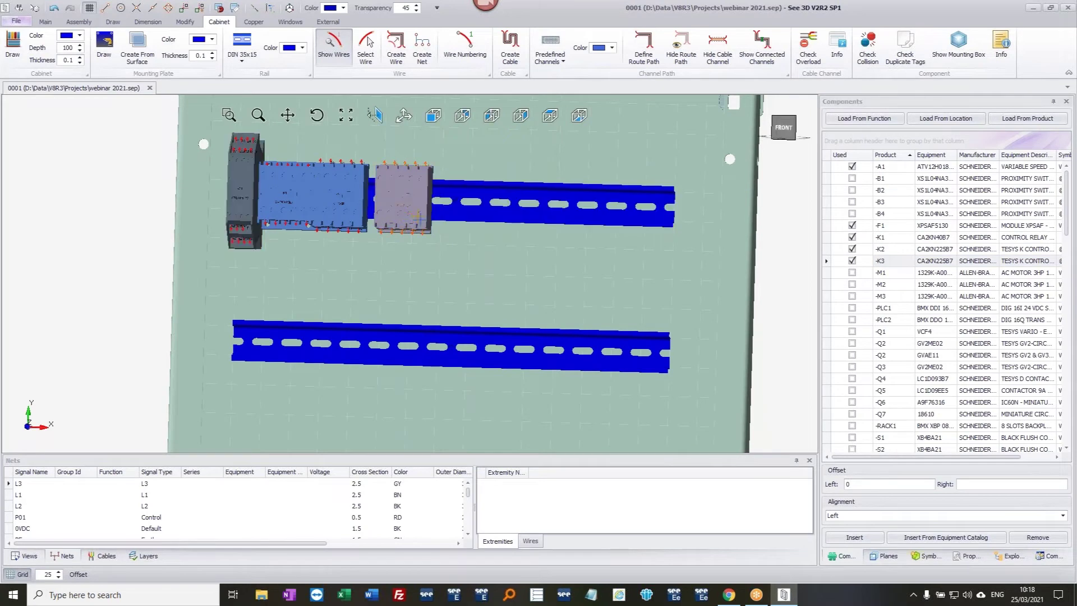
mouse_move(411, 221)
mouse_down()
mouse_move(383, 228)
mouse_move(397, 232)
mouse_up()
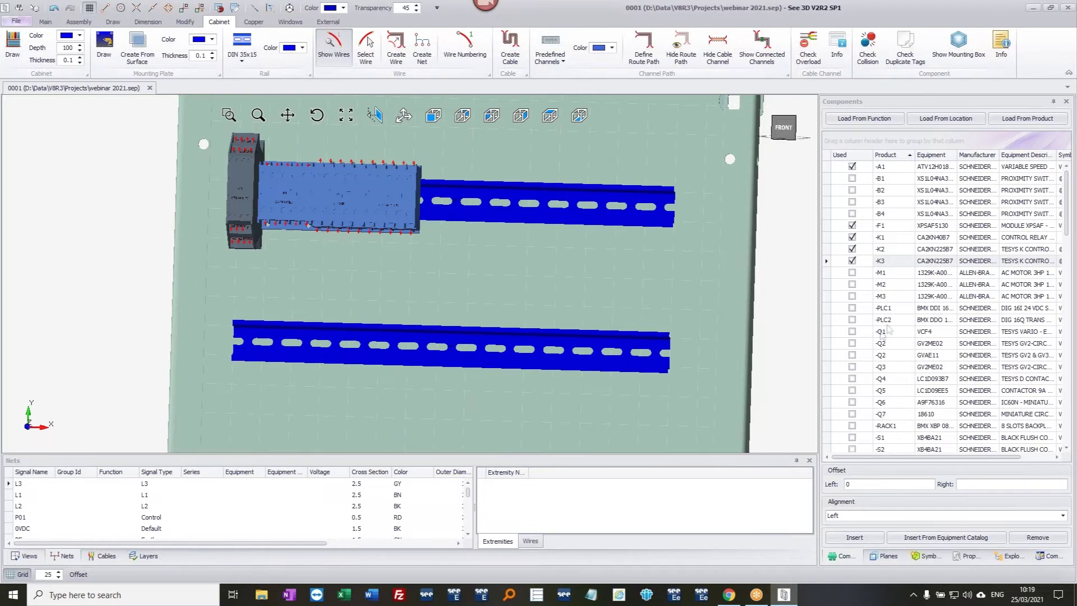
- Place the backplane -RACK1 over the second DIN rail and mount -PLC1 and -PLC2 in adjacent slots on it
drag(854, 431, 623, 420)
drag(636, 342, 610, 335)
middle_drag(609, 335, 621, 335)
drag(854, 314, 408, 318)
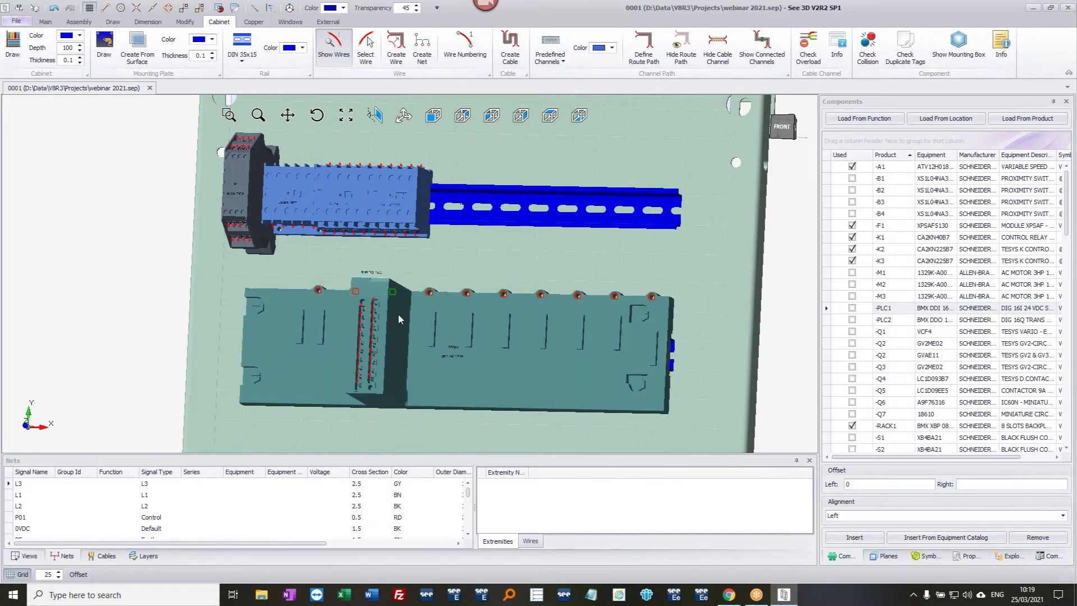
drag(854, 321, 443, 361)
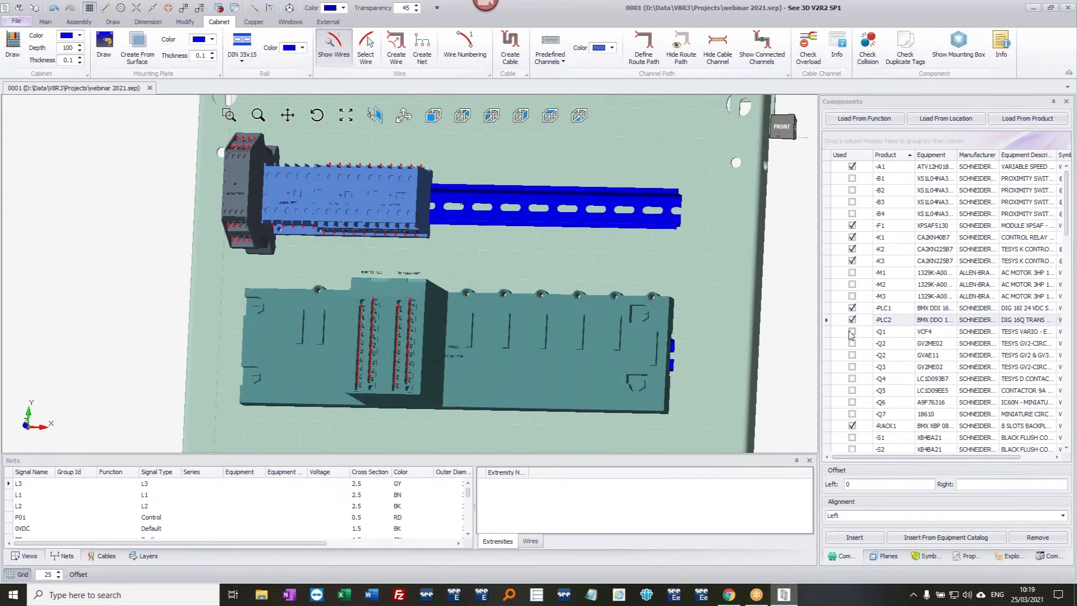
- Place -Q1 directly after relay -K3 on the top rail and circuit breaker -Q2 (GV2ME02) beside it without its full assembly
drag(852, 335, 511, 231)
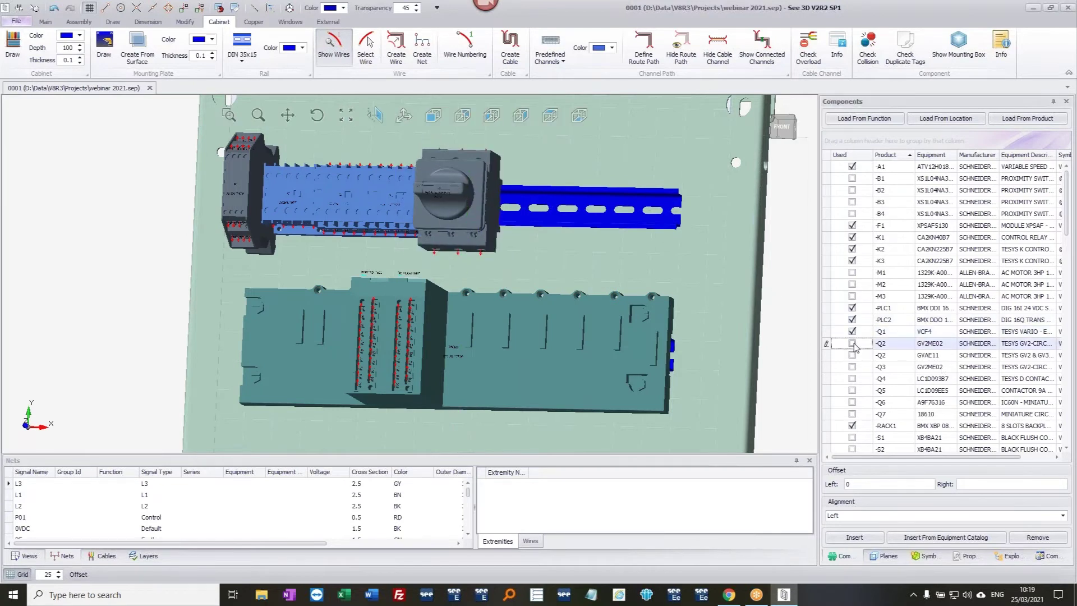
drag(854, 345, 572, 244)
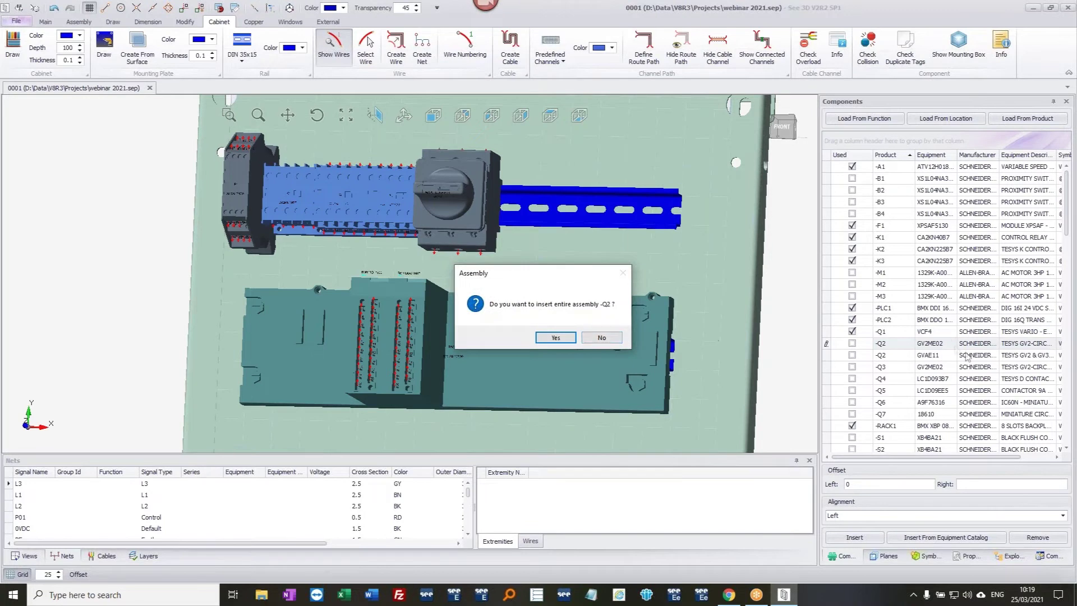
click(602, 337)
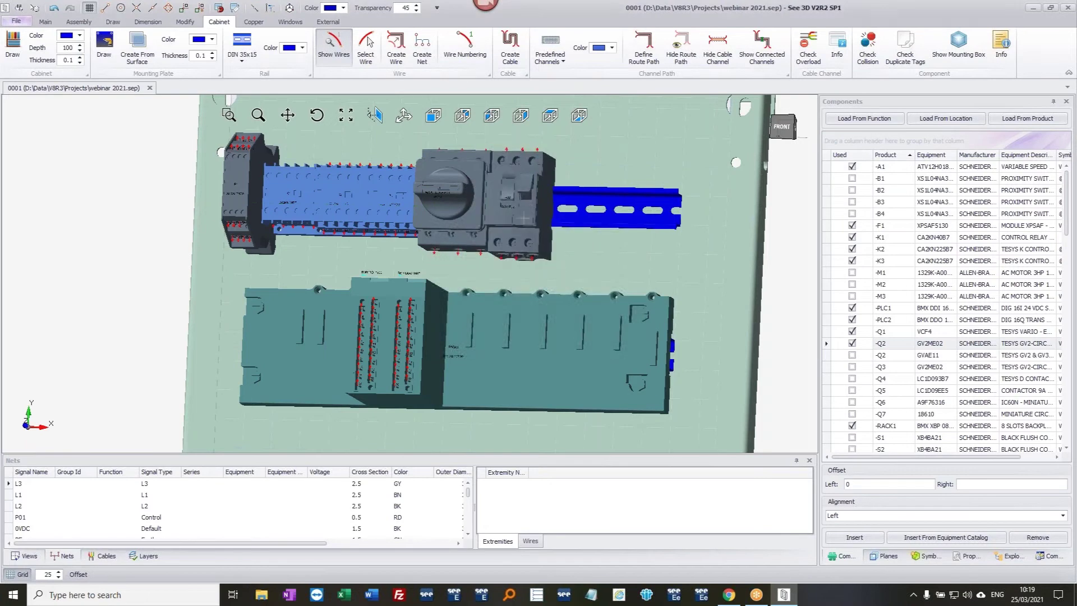
- Attach the auxiliary contact block GVAE11 of -Q2 to the upper front face of circuit breaker -Q2 and check its selection
click(510, 206)
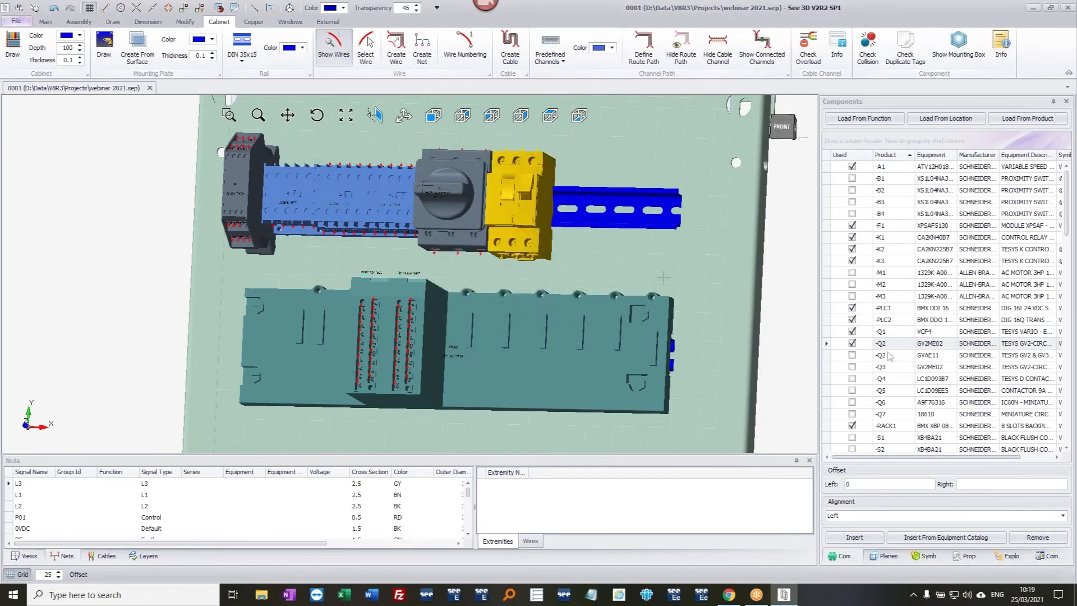
click(851, 355)
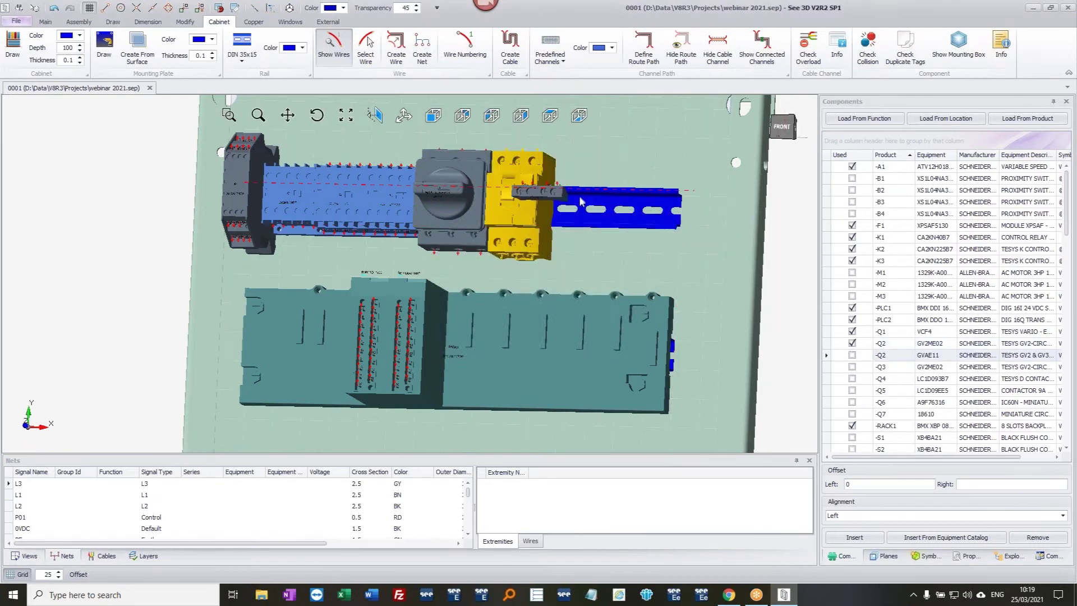
drag(582, 201, 610, 163)
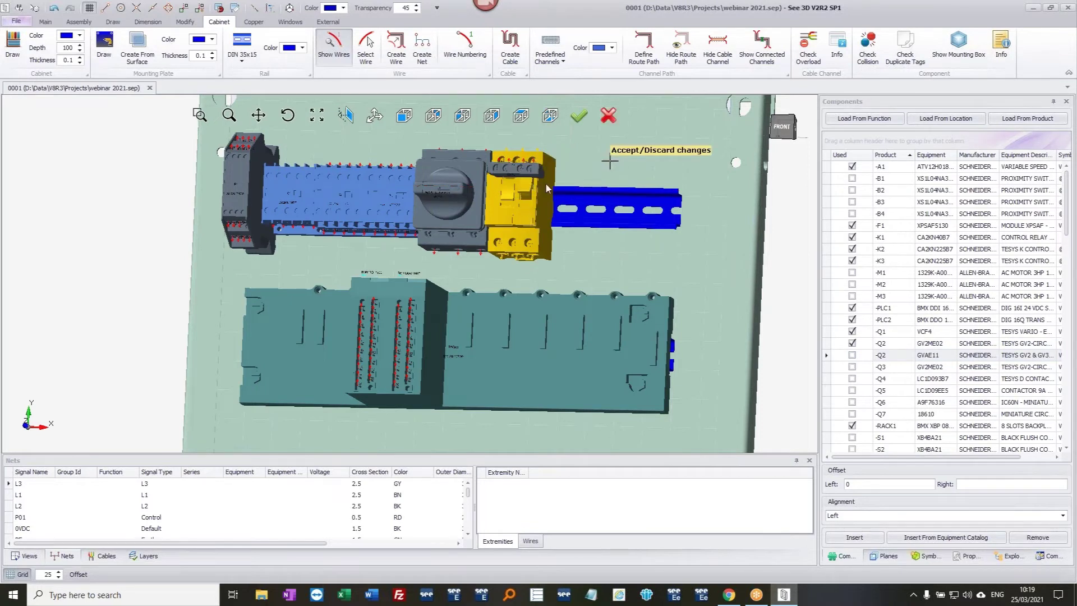
click(578, 117)
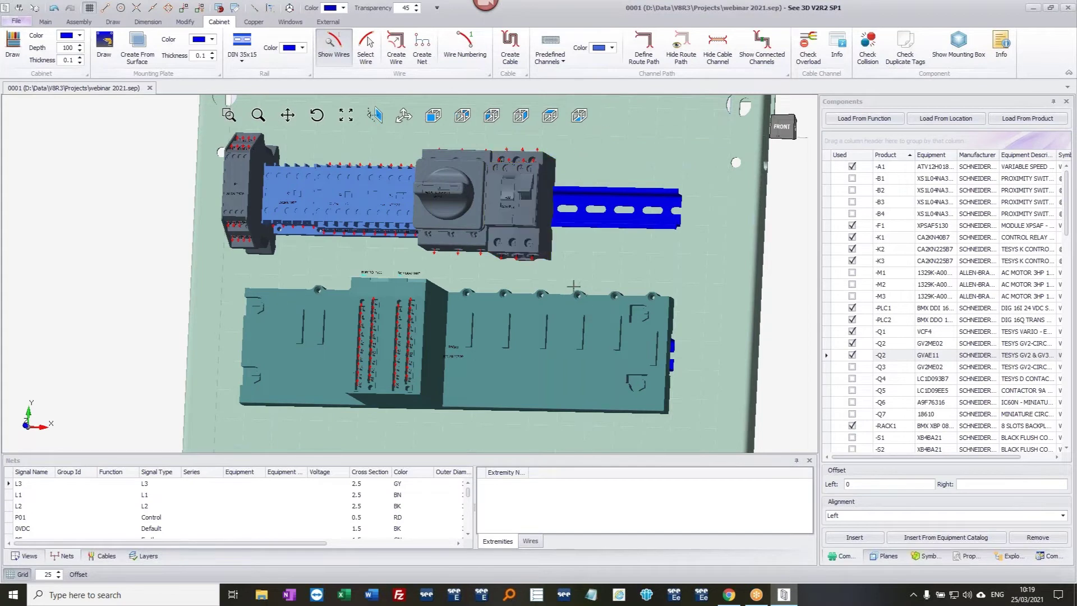
click(522, 214)
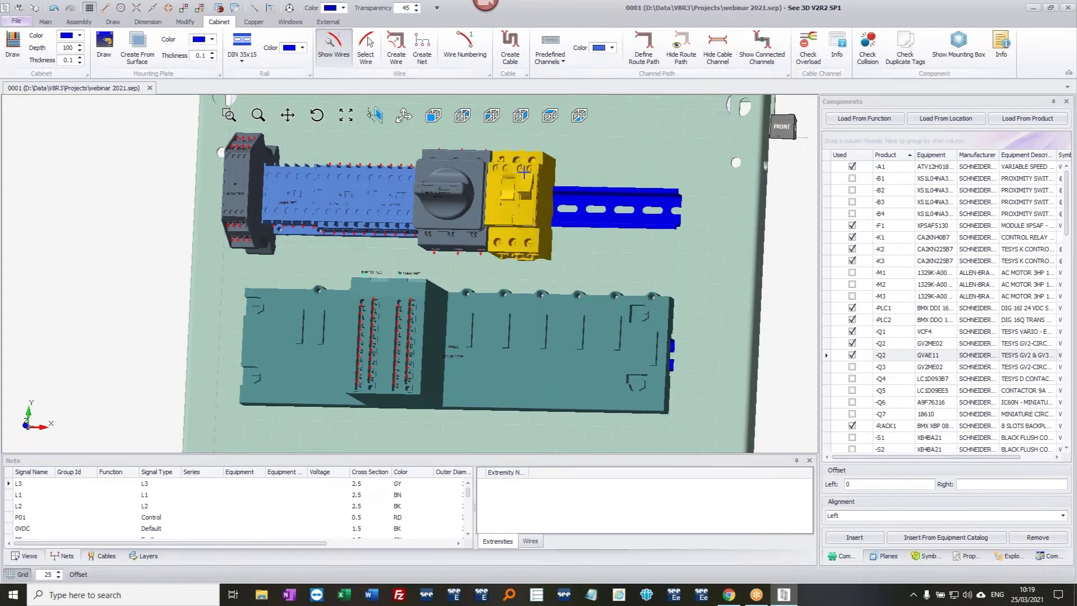
key(Escape)
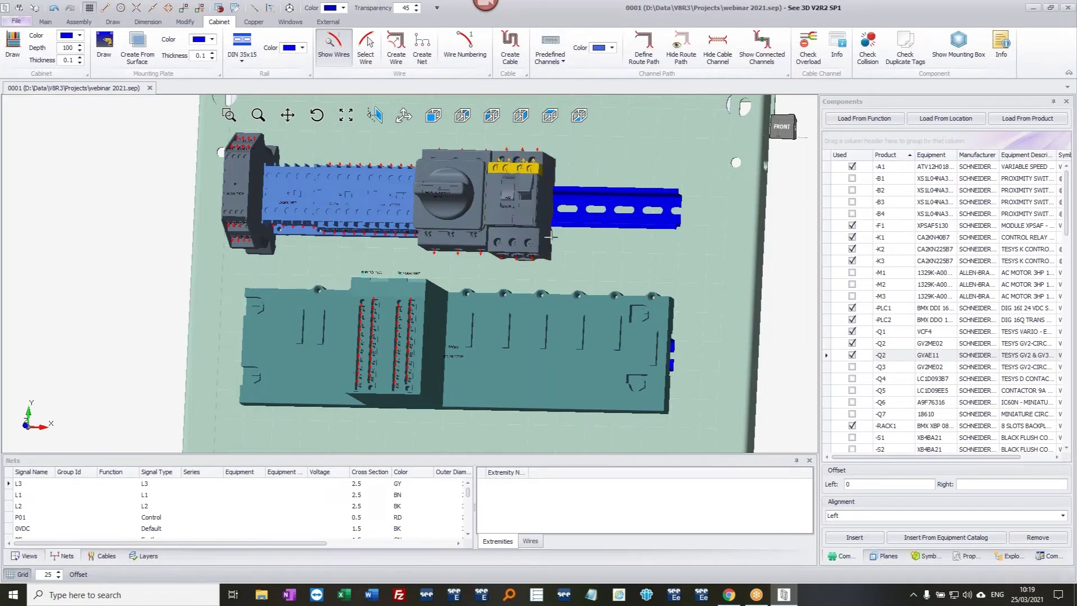
- Place -Q3 next to -Q2 on the top rail and contactors -Q4 and -Q5 side by side at the start of the third rail
click(852, 367)
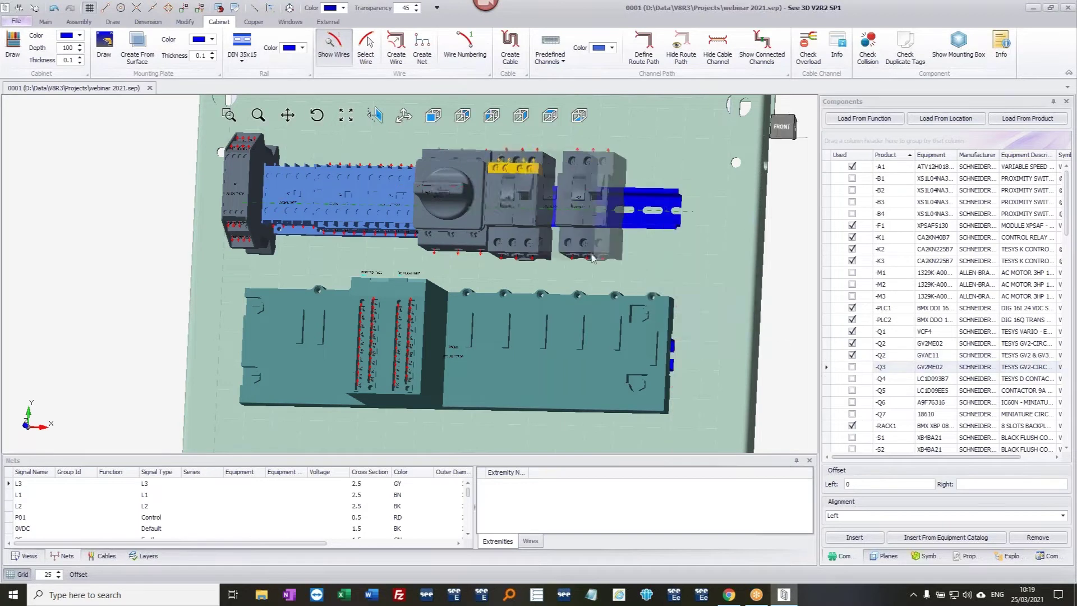
click(852, 380)
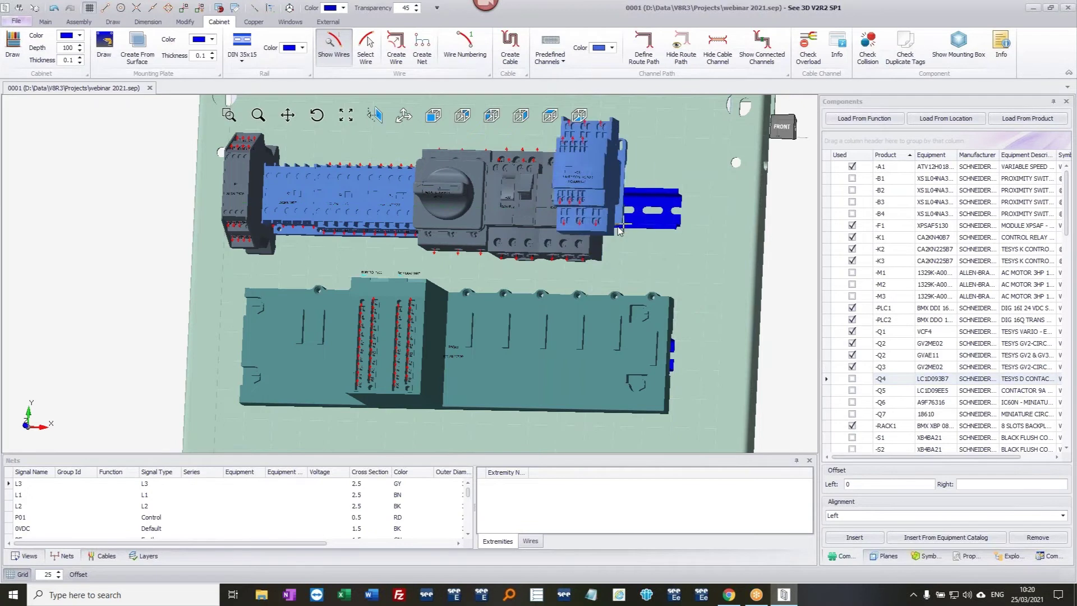
scroll(611, 273, down, 5)
click(508, 339)
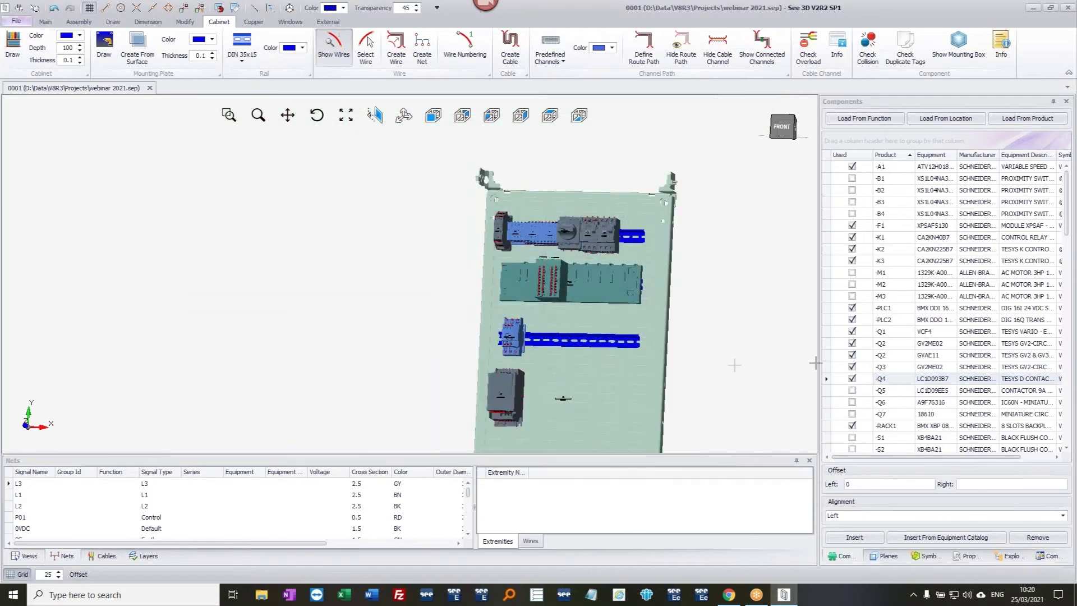
click(854, 391)
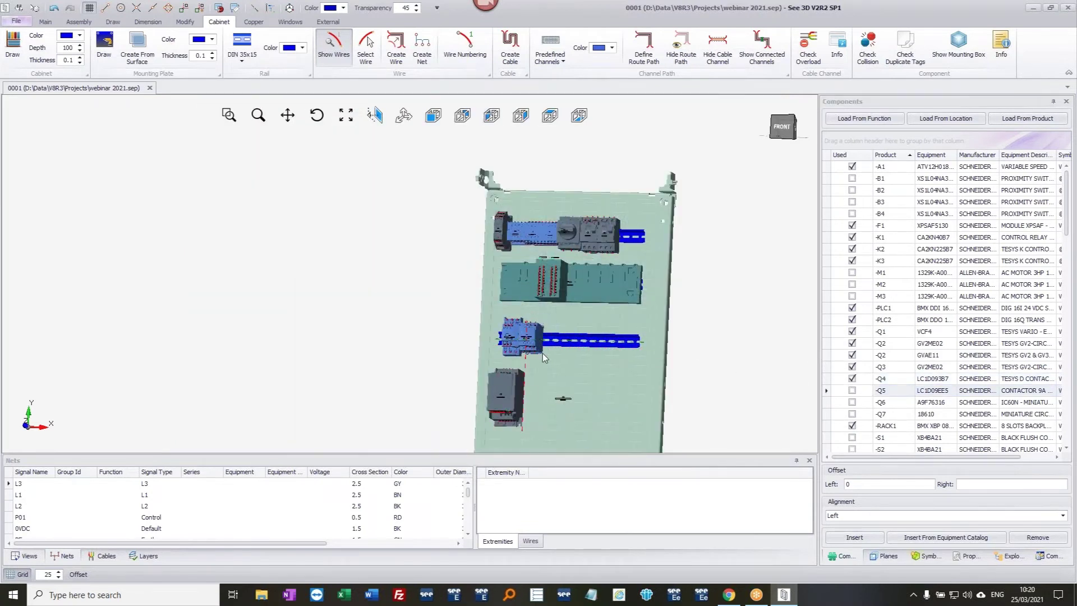
- Insert the miniature circuit breakers -Q6 and -Q7 together, placing them directly after -Q5 on the third rail
click(941, 402)
ctrl+click(936, 415)
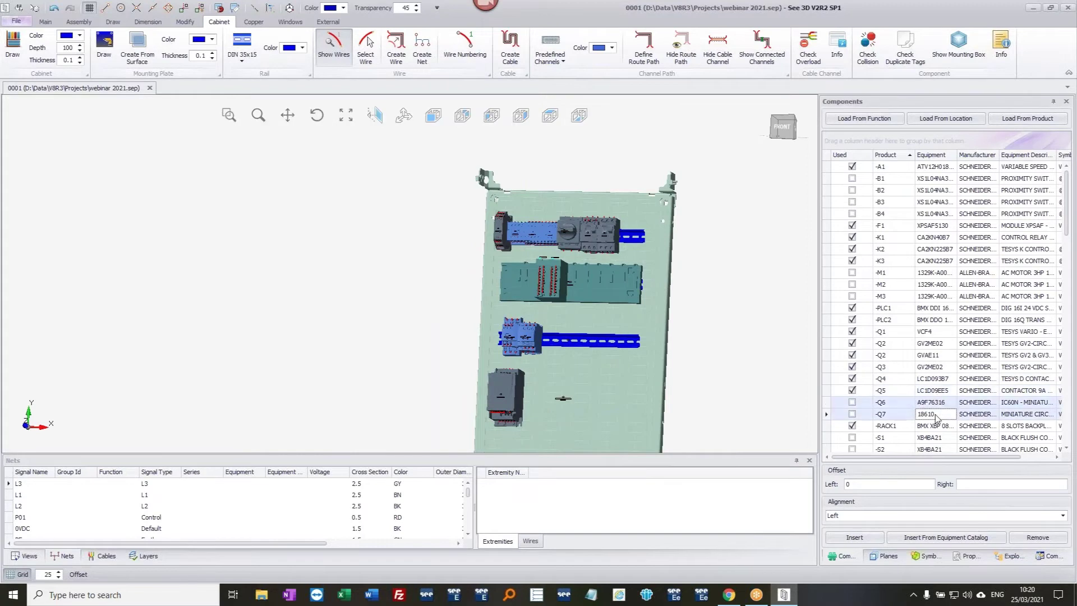
click(855, 537)
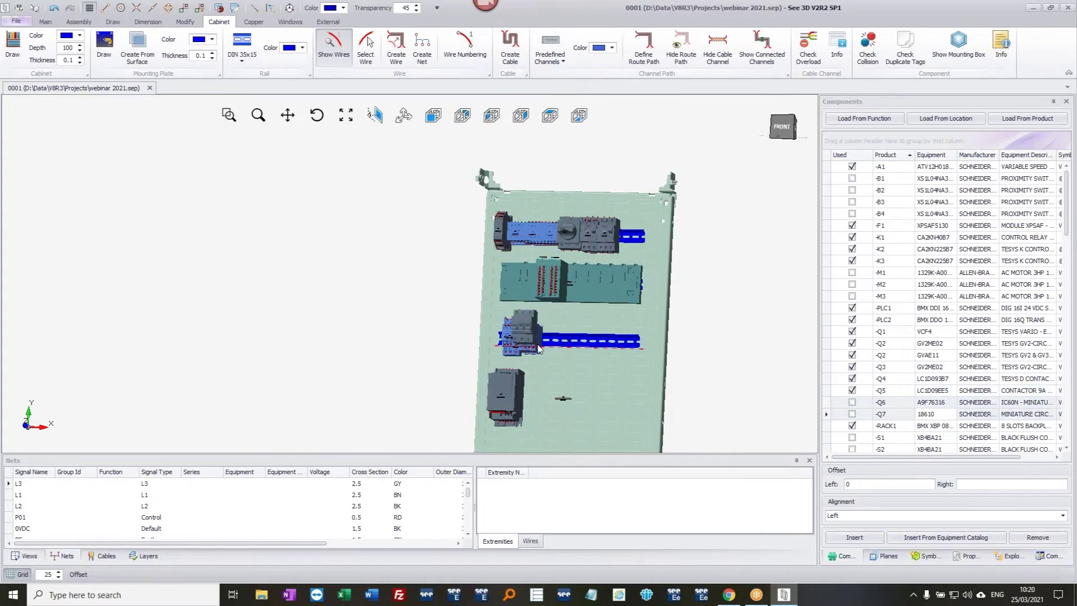
click(554, 354)
click(560, 357)
- Place the power supply -U1 on the mounting plate beside the drive below the third rail
scroll(926, 415, down, 1)
scroll(928, 415, down, 6)
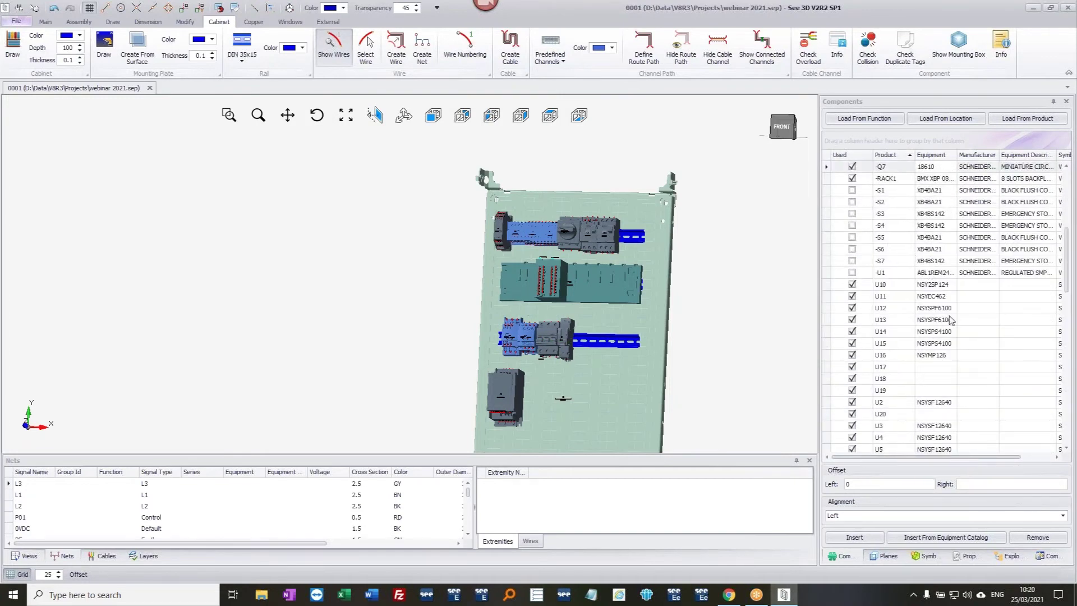
click(855, 275)
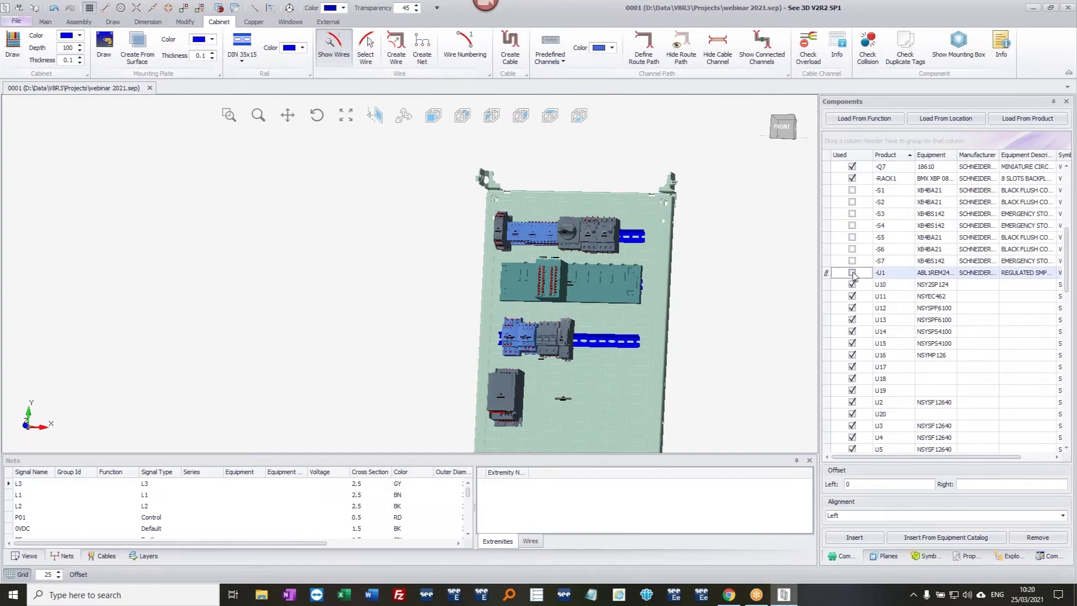
mouse_move(957, 275)
mouse_down()
mouse_move(817, 305)
mouse_move(535, 450)
mouse_up()
- Insert the entire -X1 terminal assembly at the left end of the lowest DIN rail
mouse_move(600, 419)
middle_down()
mouse_move(650, 355)
mouse_move(608, 285)
middle_up()
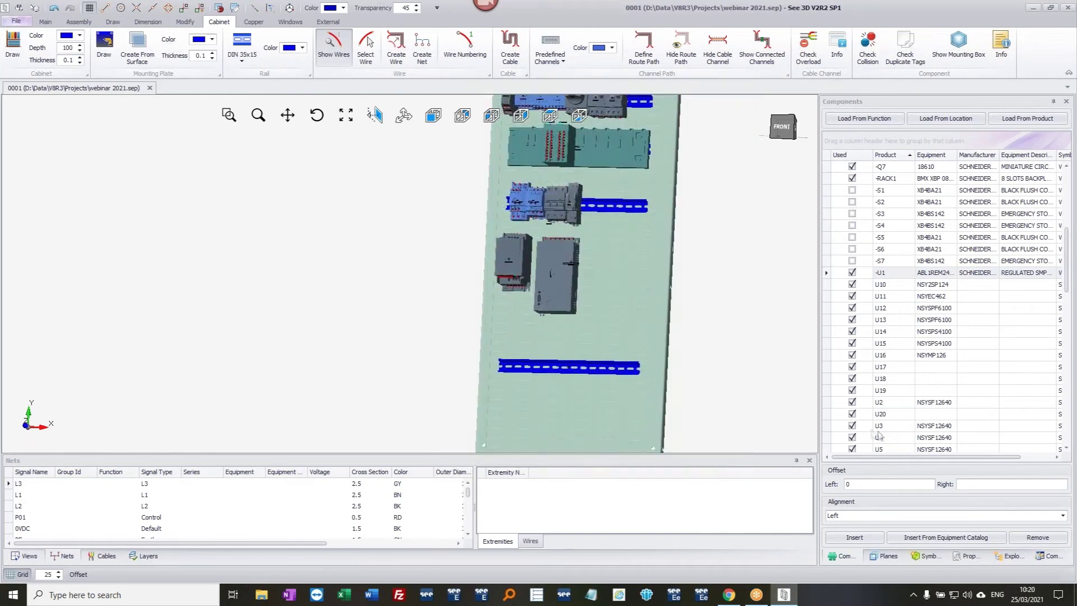
scroll(886, 314, down, 5)
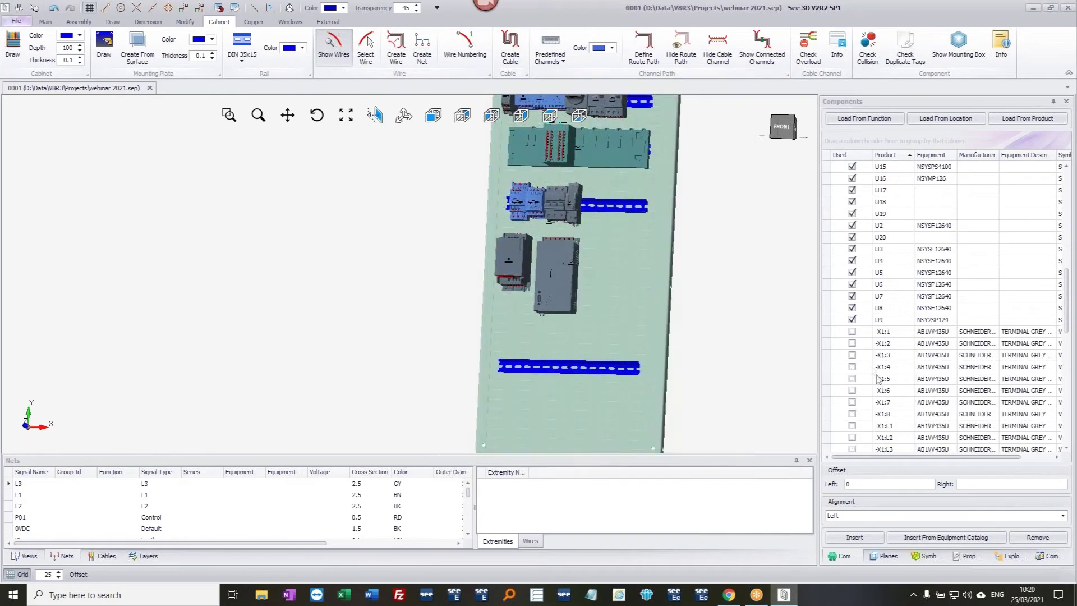
click(855, 335)
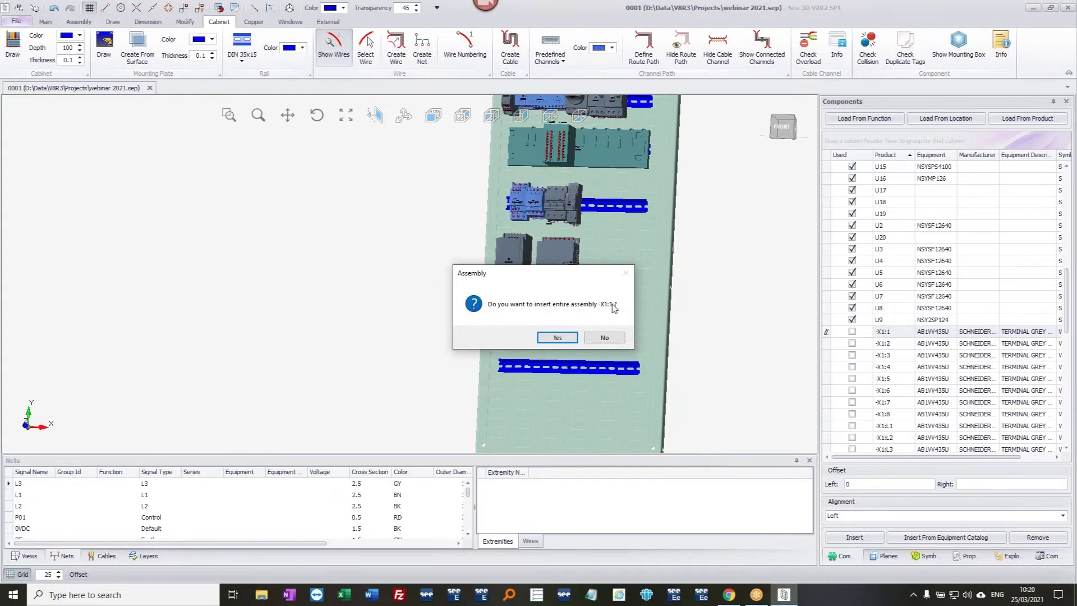
click(563, 341)
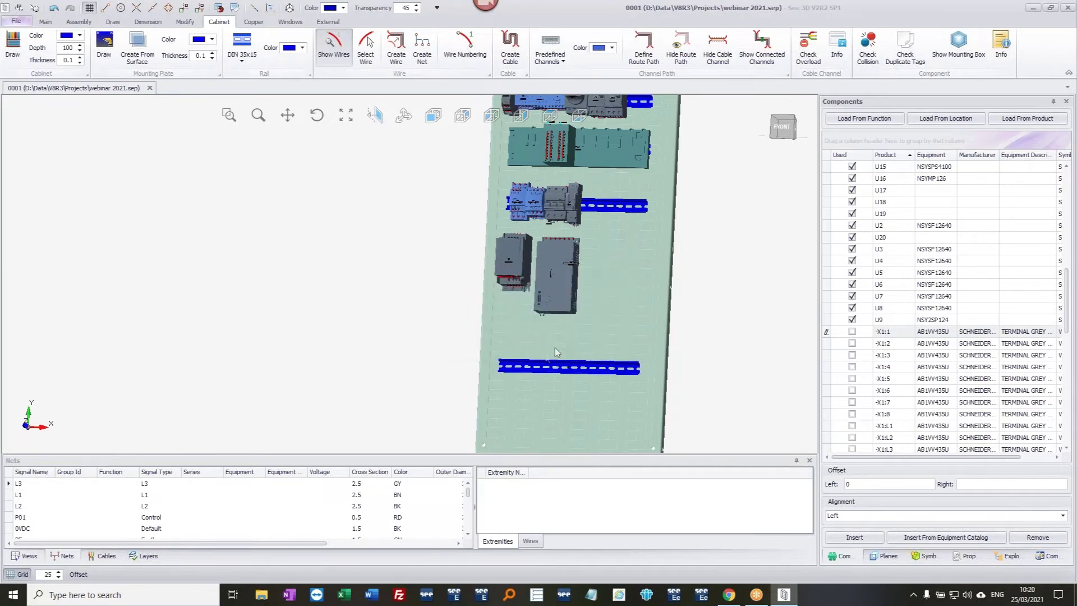
click(503, 373)
scroll(504, 370, up, 5)
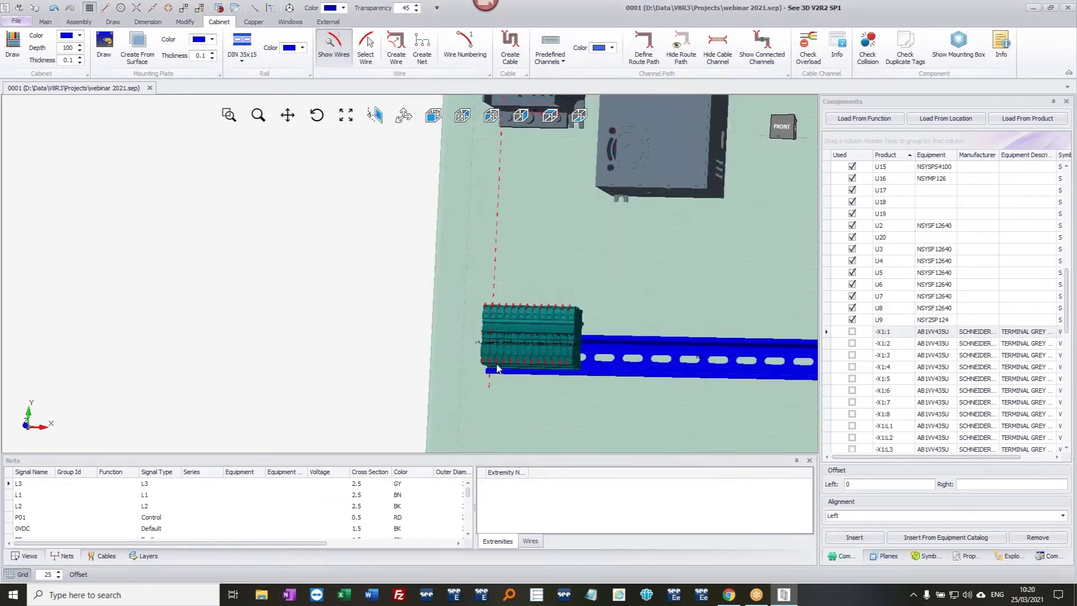
- Place the entire -X2 terminal assembly and terminal -X3:1 on the lowest rail after -X1, leaving gaps between the strips
scroll(898, 337, down, 4)
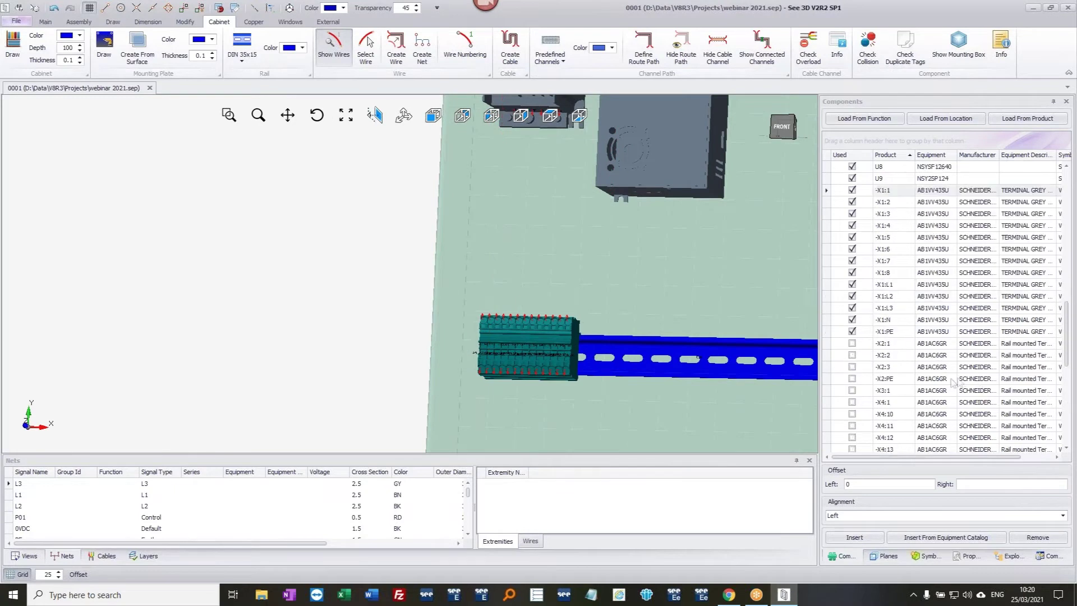
click(854, 343)
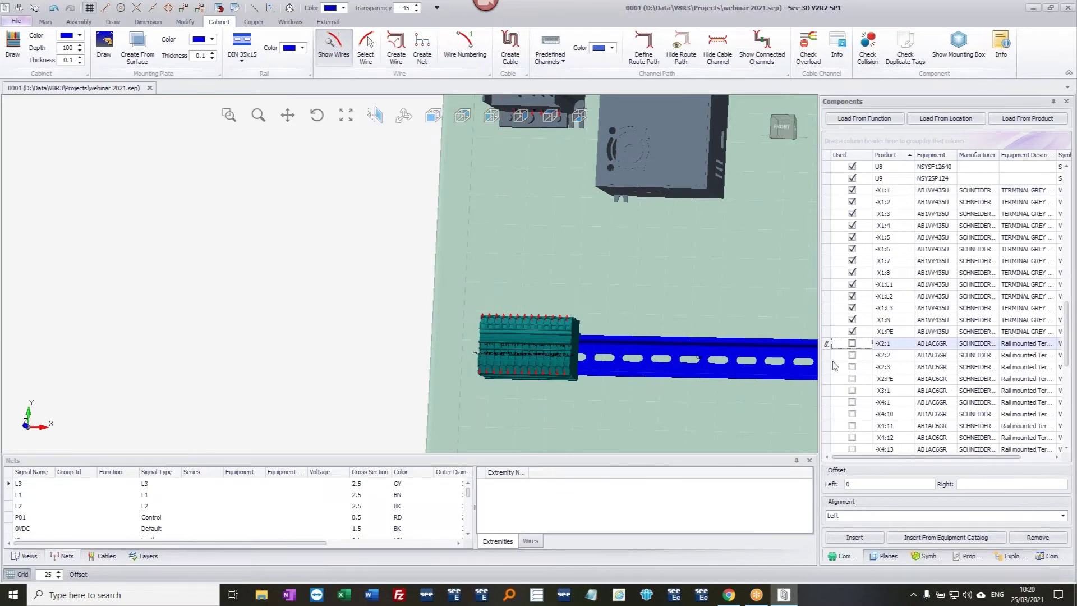
click(558, 337)
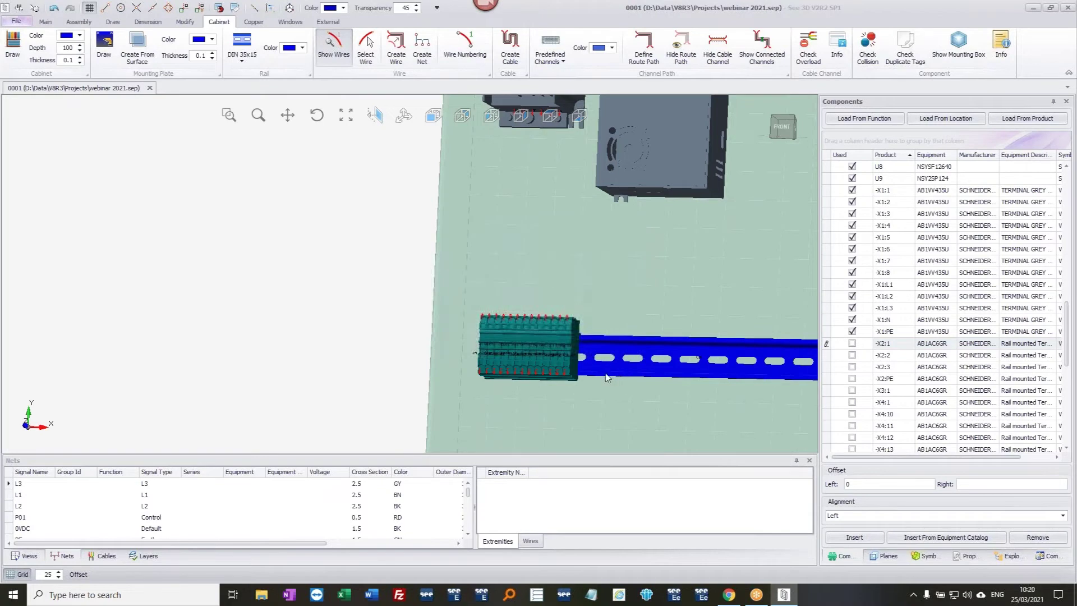
click(602, 379)
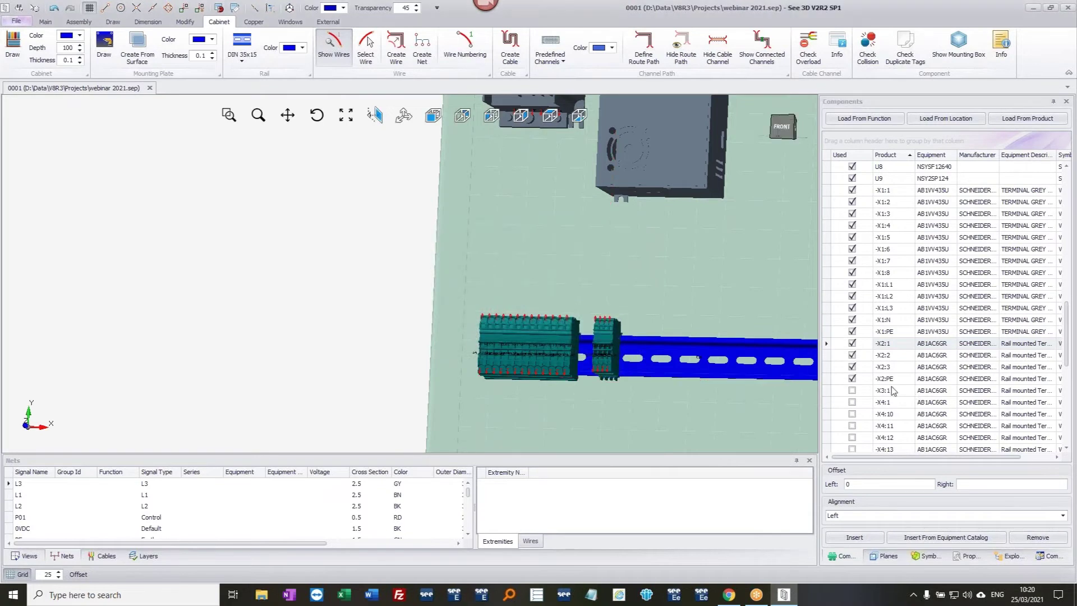
click(652, 373)
- Insert the entire -X4 terminal assembly on the lowest rail after -X3:1, leaving a gap
click(852, 403)
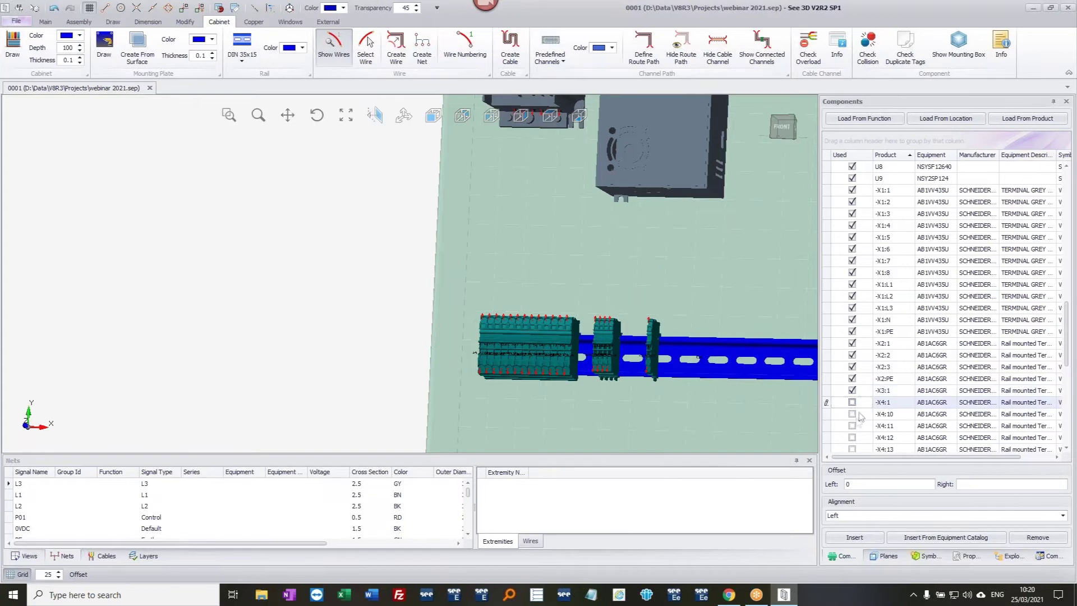
click(591, 340)
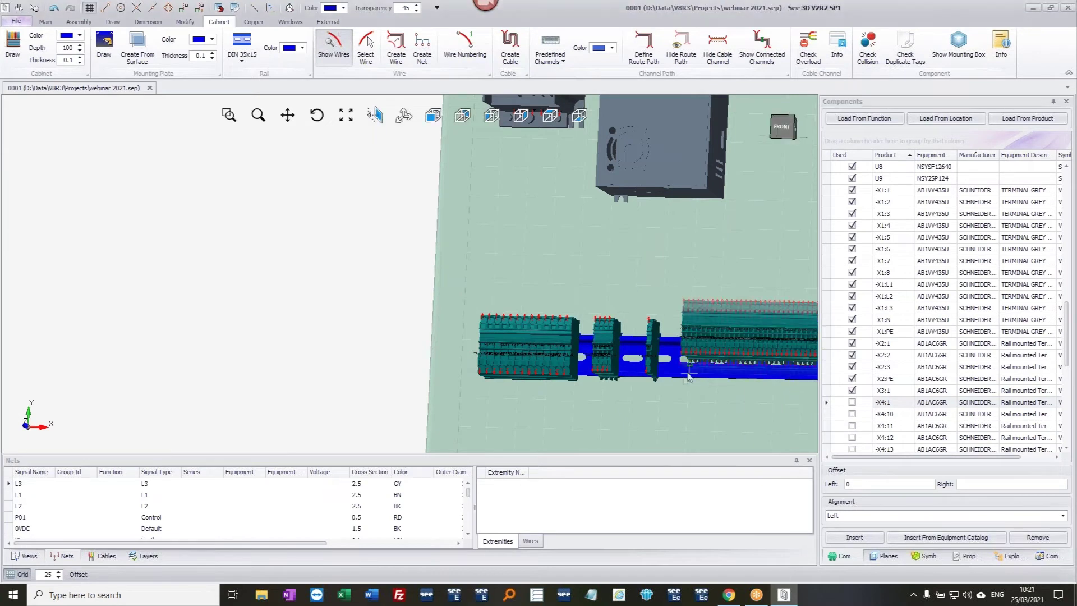
click(744, 395)
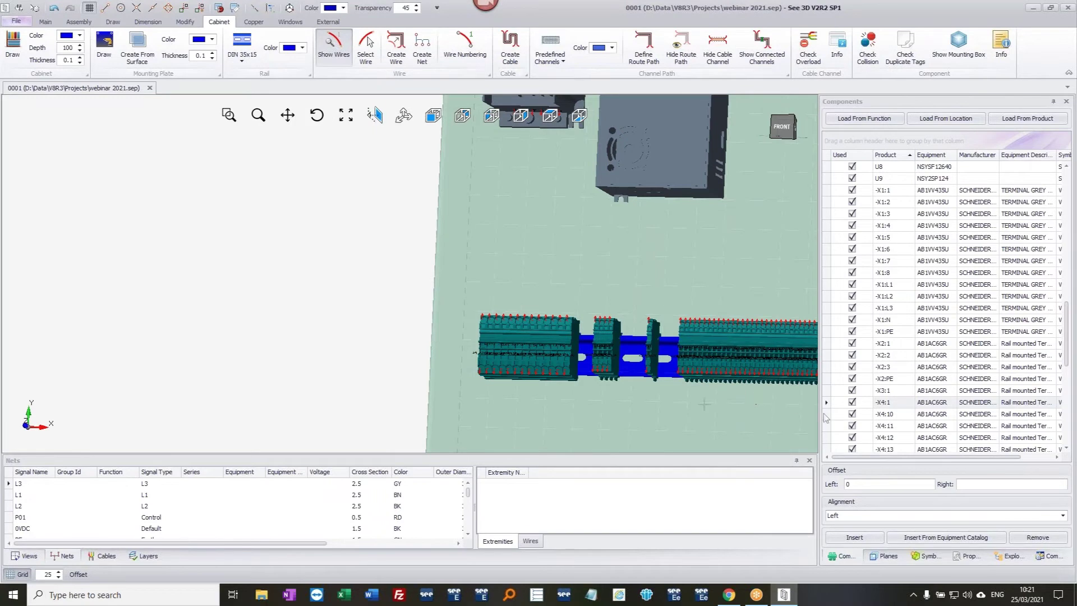
- Select the last terminal of strip -X1, search the symbol library for SEPARATOR and choose the Wago separator plate 2004-1393
middle_drag(663, 372, 681, 355)
middle_drag(752, 380, 567, 335)
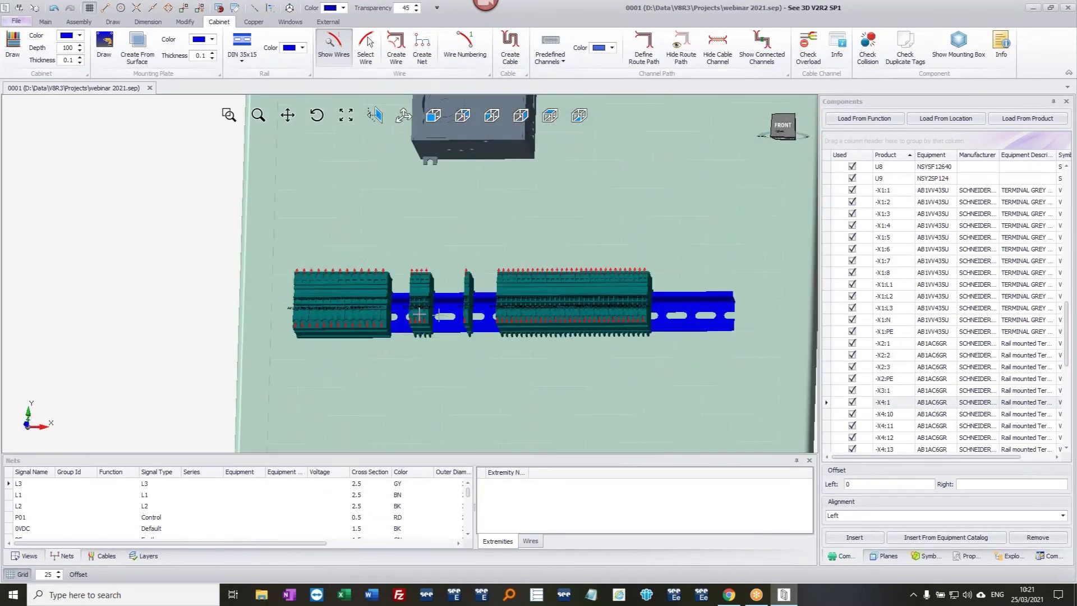
click(387, 316)
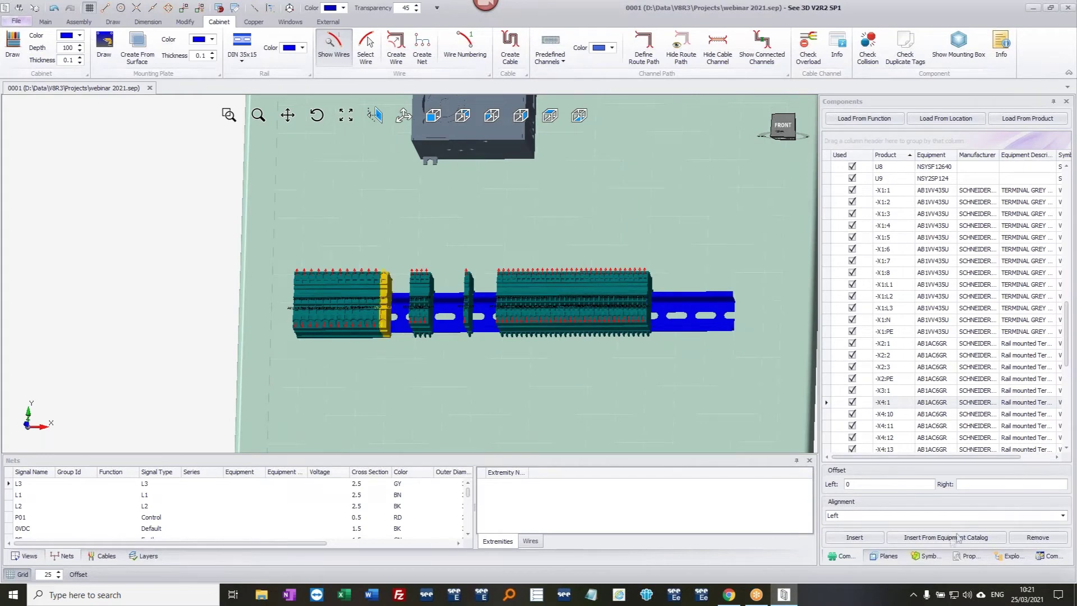
click(926, 556)
click(894, 116)
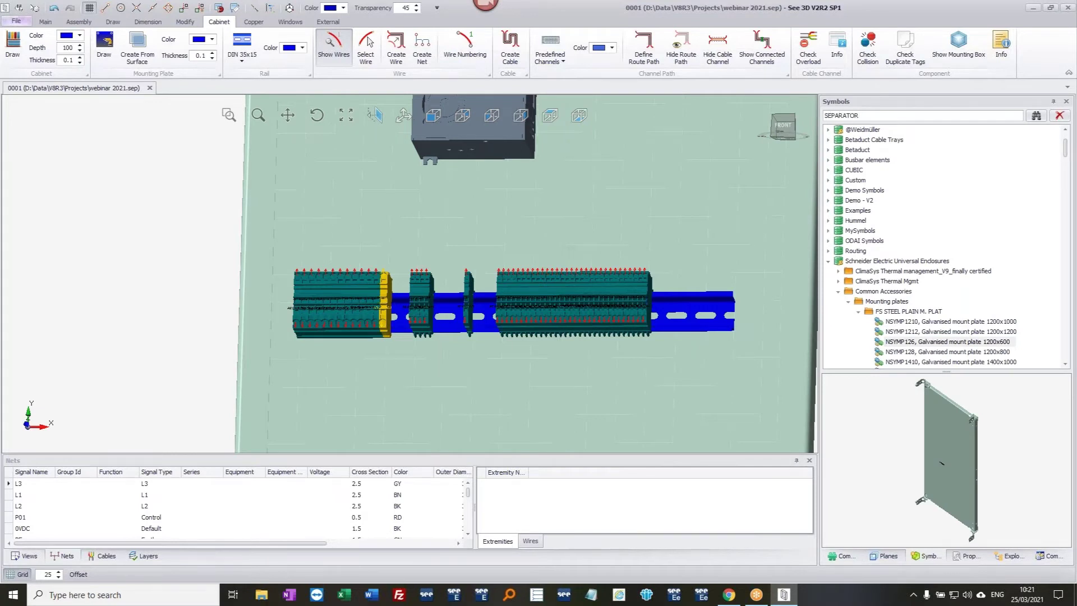
key(Return)
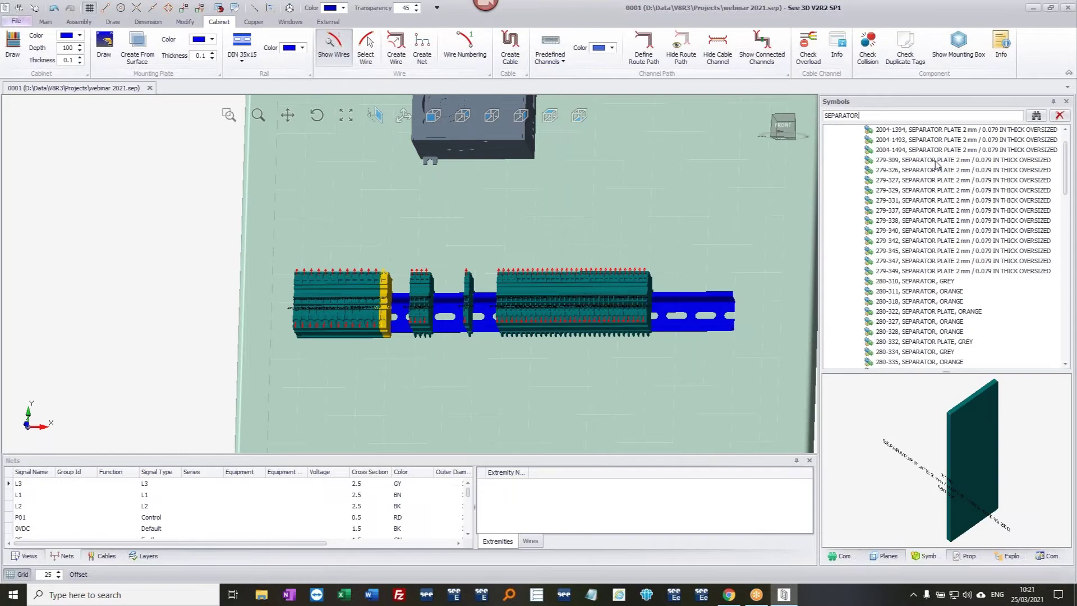
scroll(936, 163, up, 2)
click(937, 181)
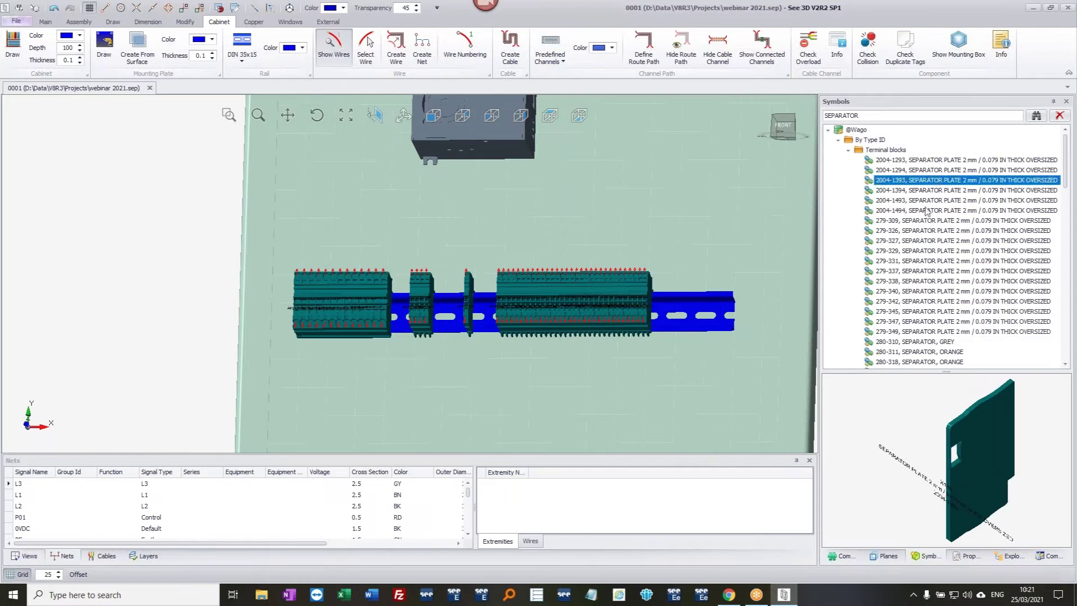
- Attach separator plate 2004-1393 to the outer side face of the last -X1 terminal, rotated to sit parallel to it
drag(925, 215, 413, 304)
click(385, 302)
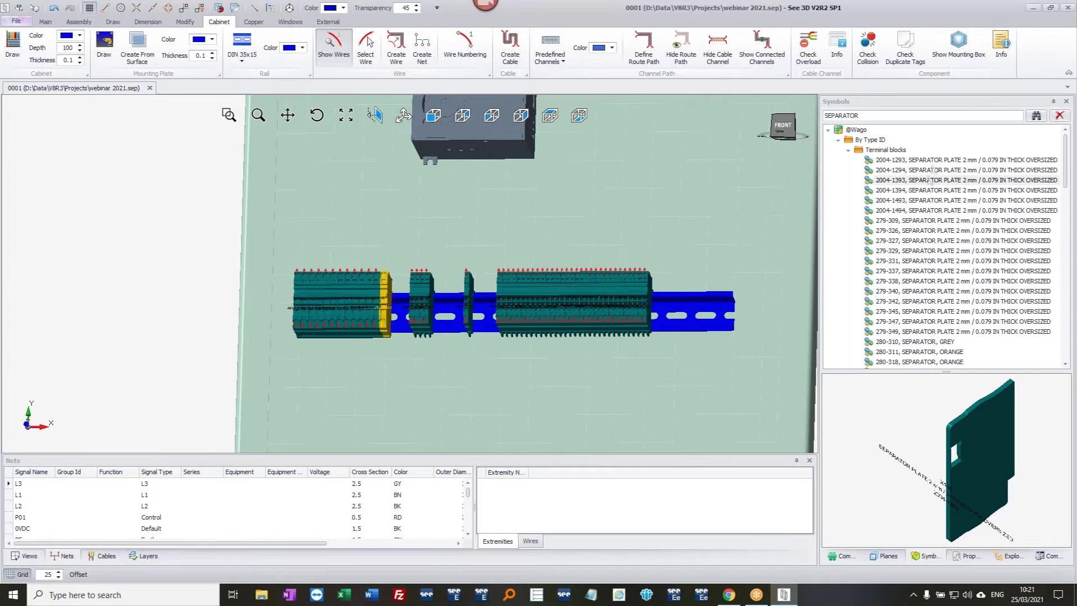
click(935, 180)
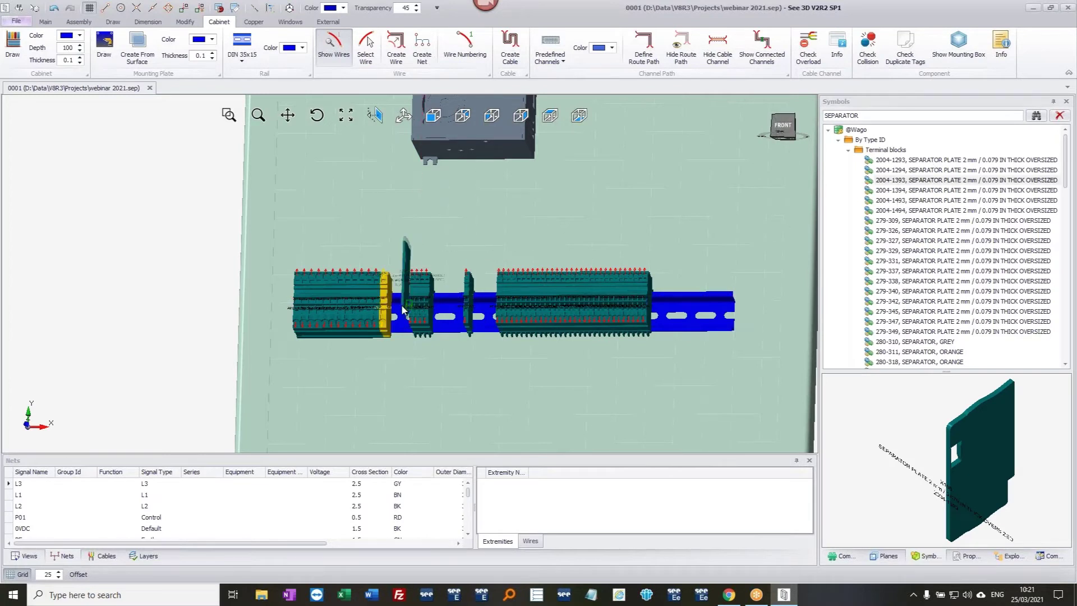
click(403, 303)
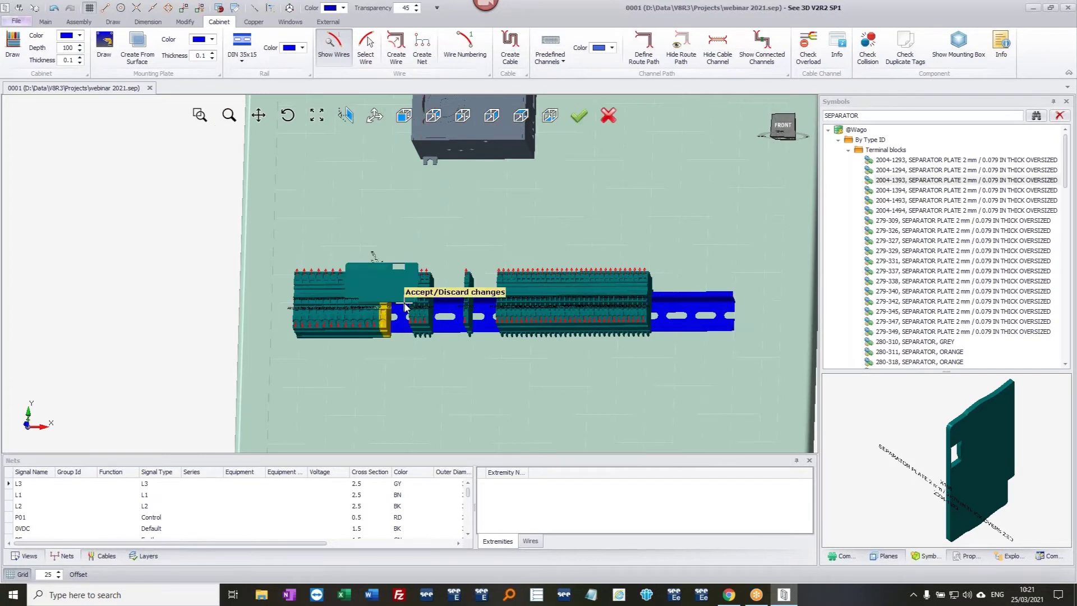
key(space)
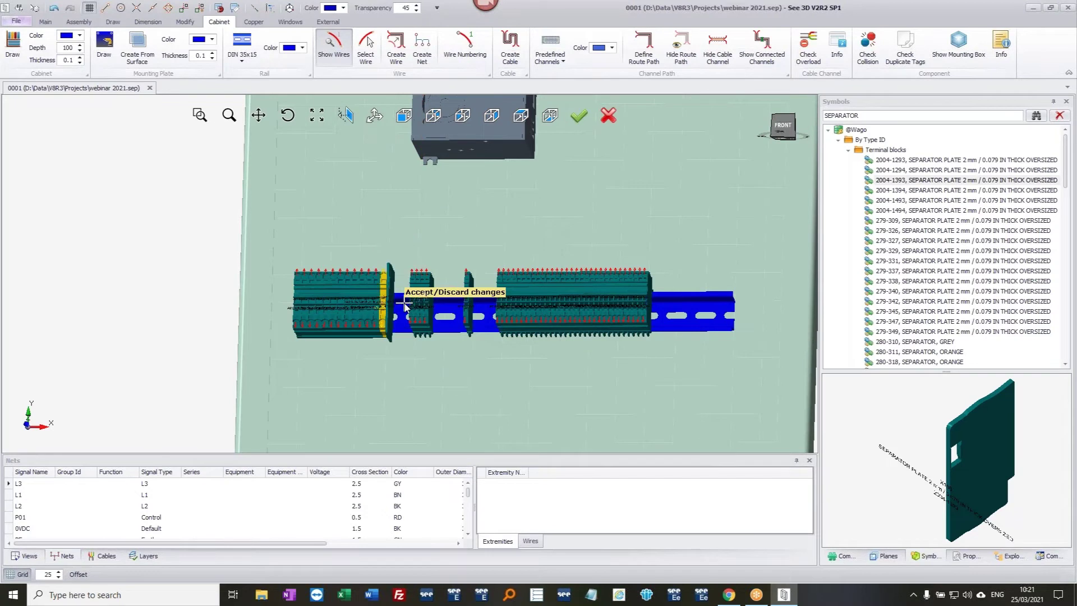
click(579, 115)
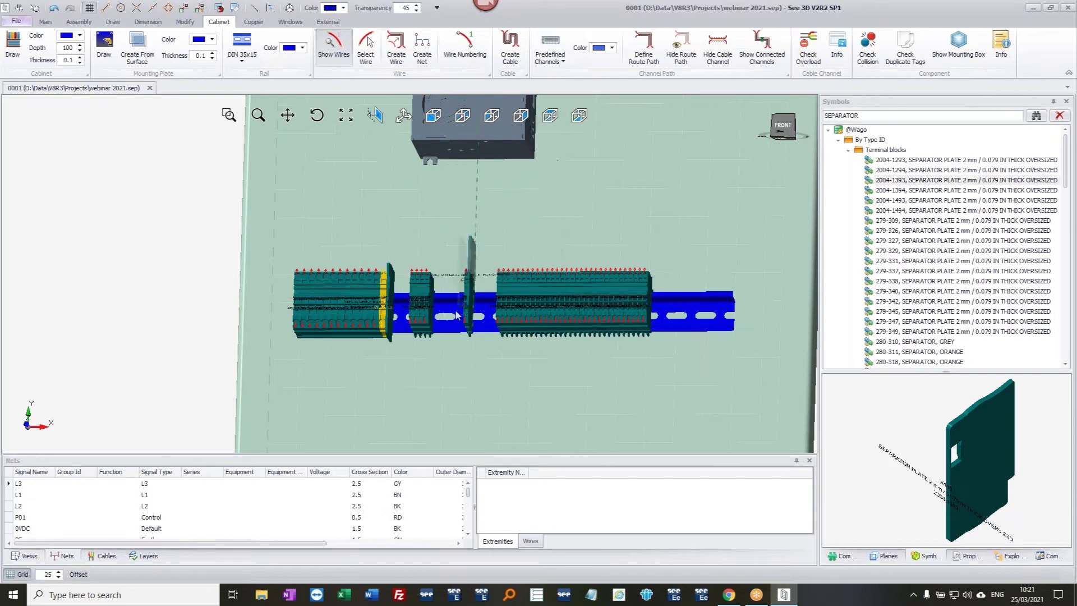
mouse_move(392, 317)
middle_down()
mouse_move(414, 311)
mouse_move(395, 321)
middle_up()
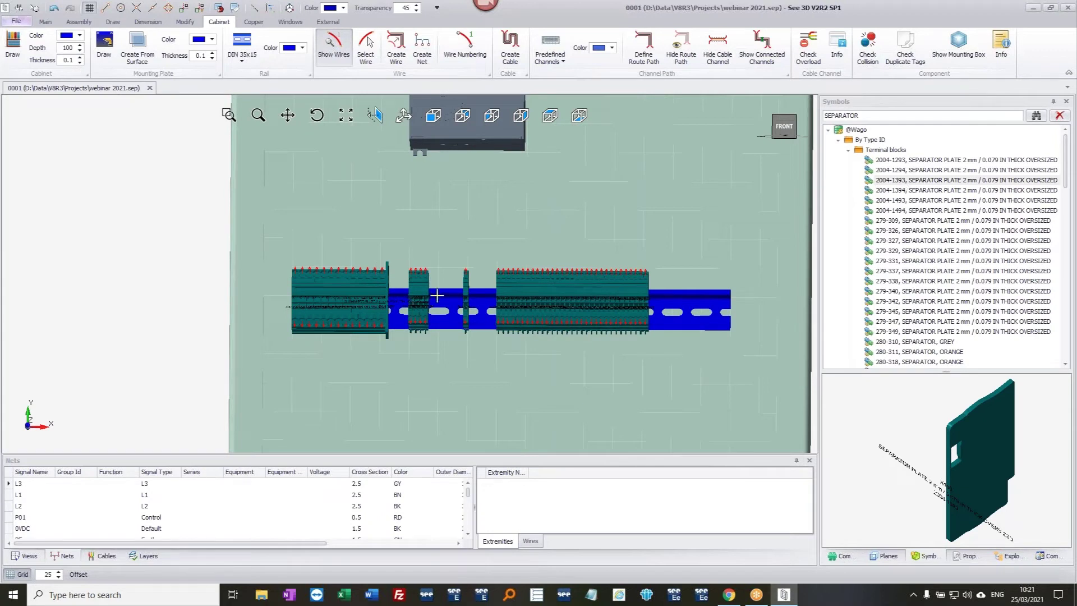
- Organize all terminal strips and the separator on the lowest DIN rail with Organize Left, closing the gaps between them
click(671, 300)
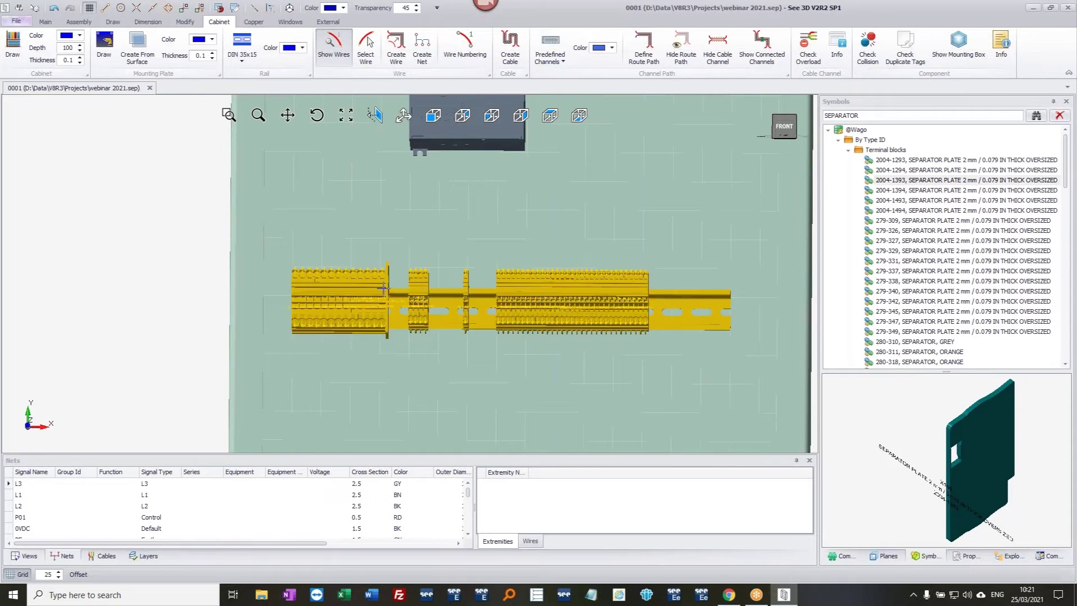
right_click(670, 299)
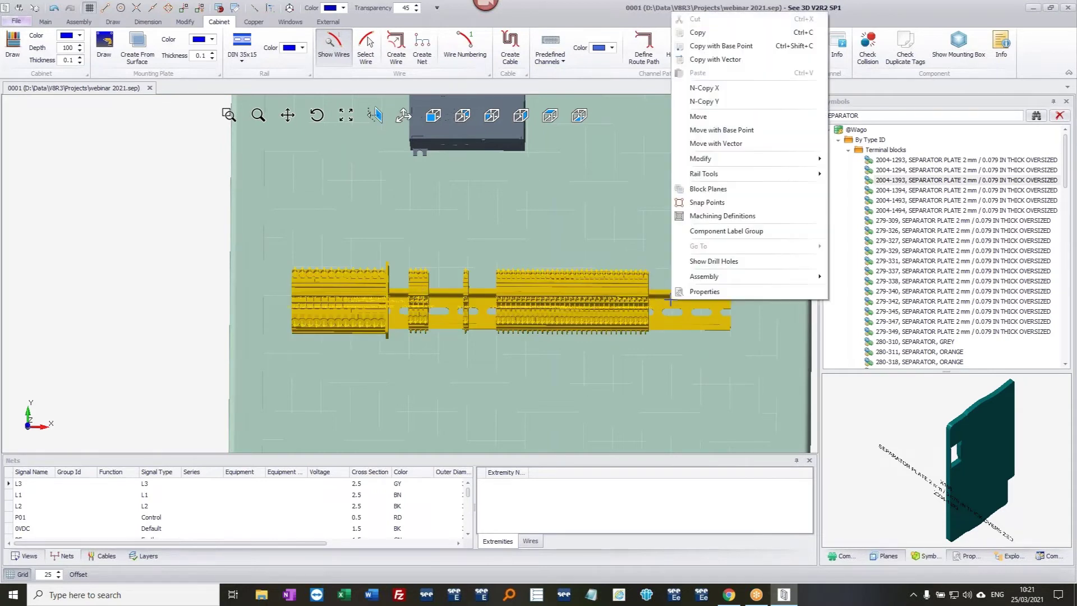
mouse_move(721, 177)
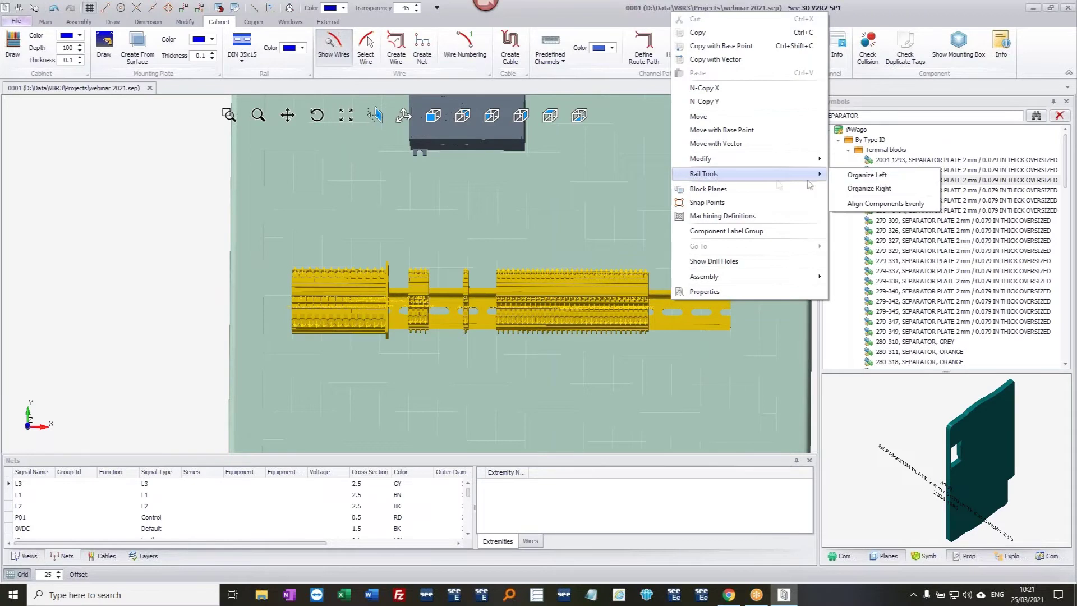
click(880, 178)
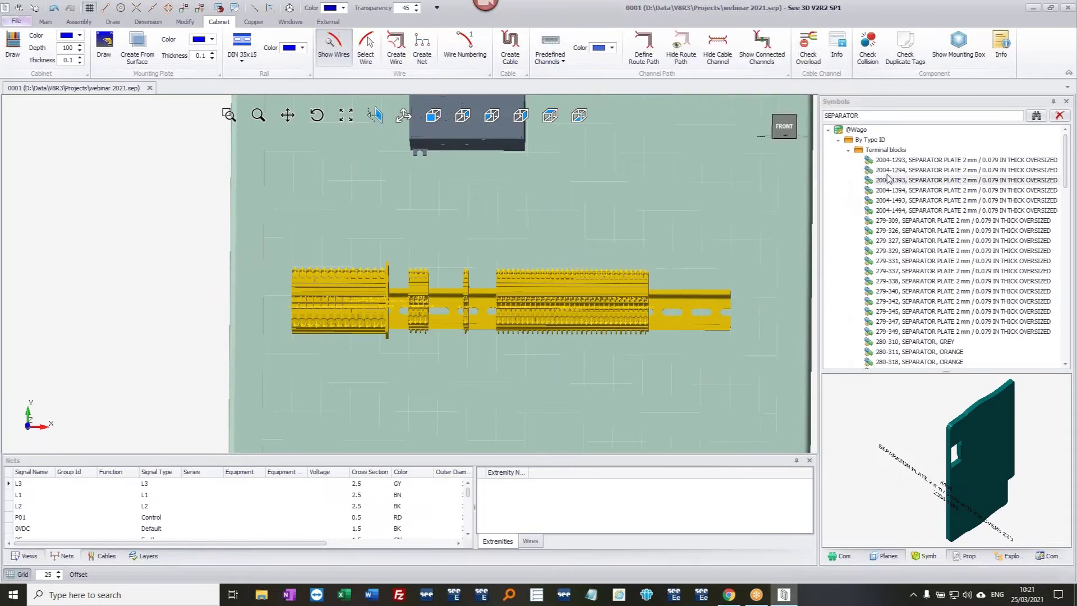
scroll(400, 323, up, 3)
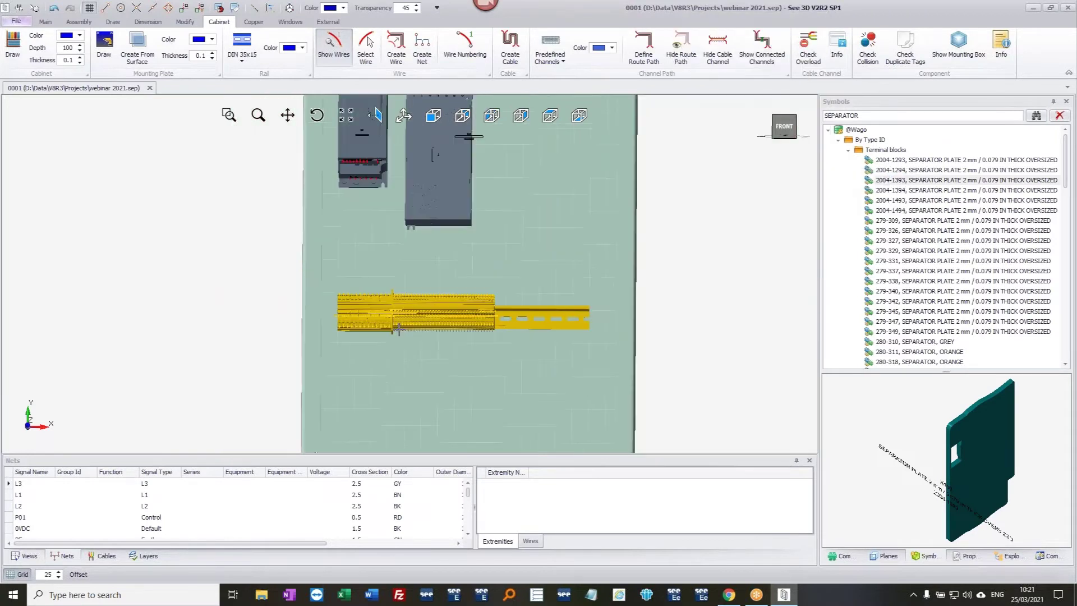
click(88, 292)
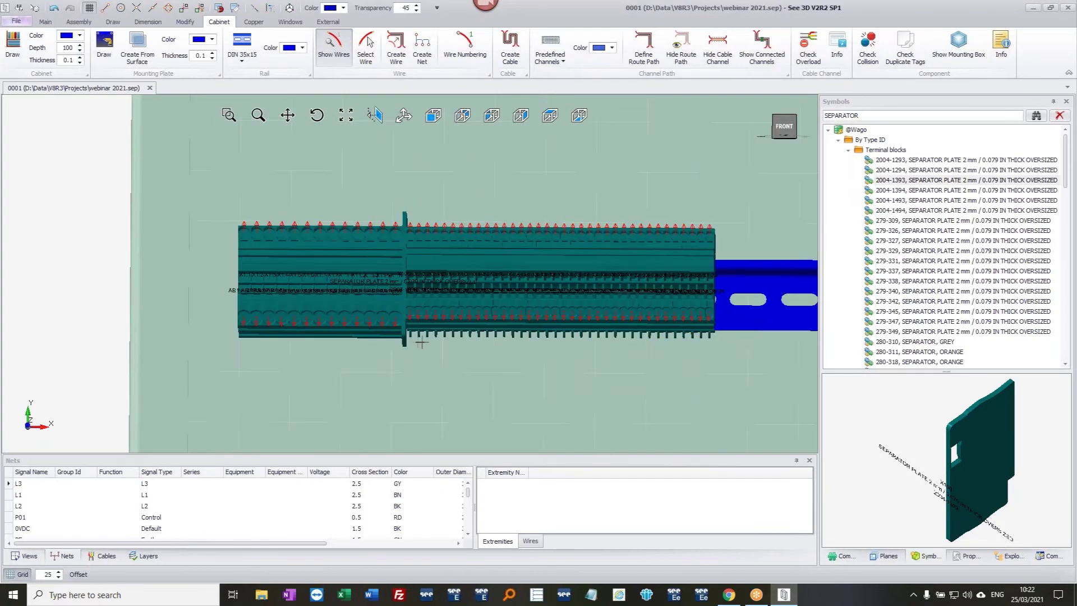
middle_drag(385, 333, 376, 324)
scroll(380, 324, down, 5)
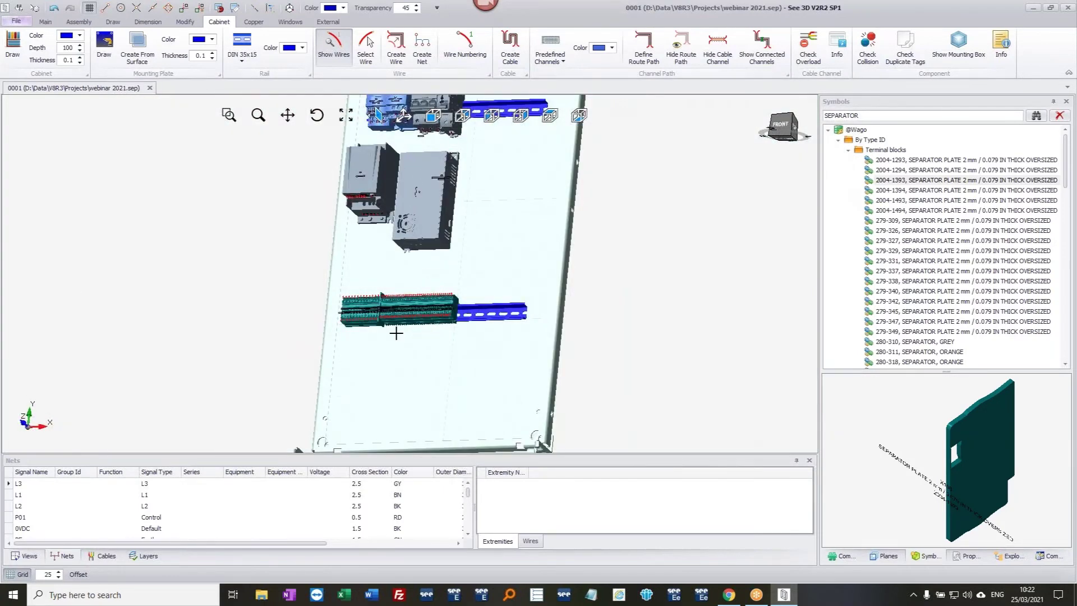
middle_drag(504, 268, 505, 305)
- Examine the nets list, checking the extremities of nets L3 and P03 and the wires of P03
click(843, 557)
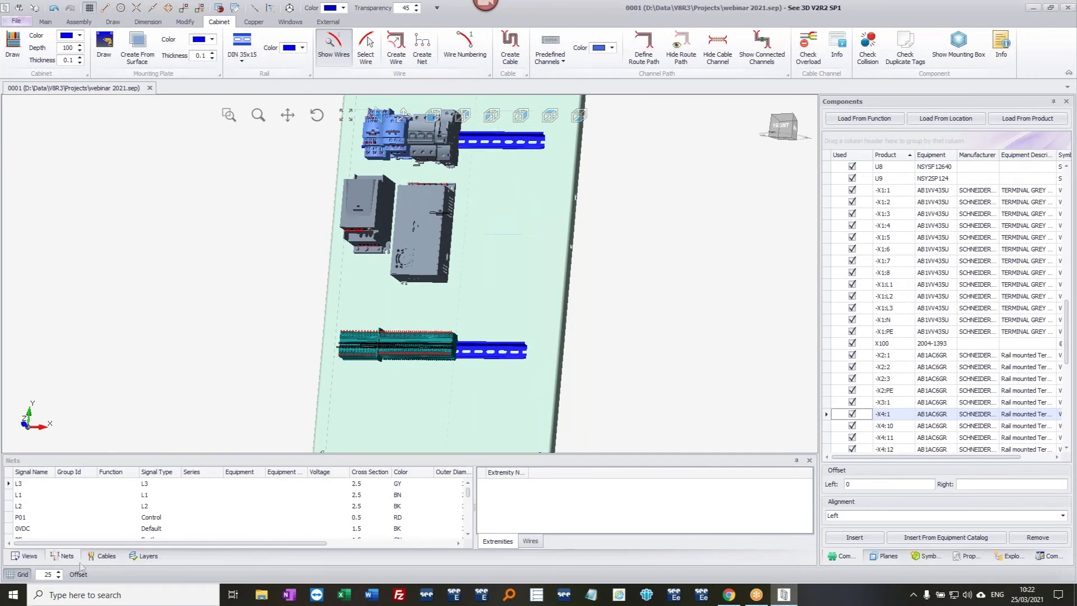
click(24, 485)
scroll(23, 501, down, 4)
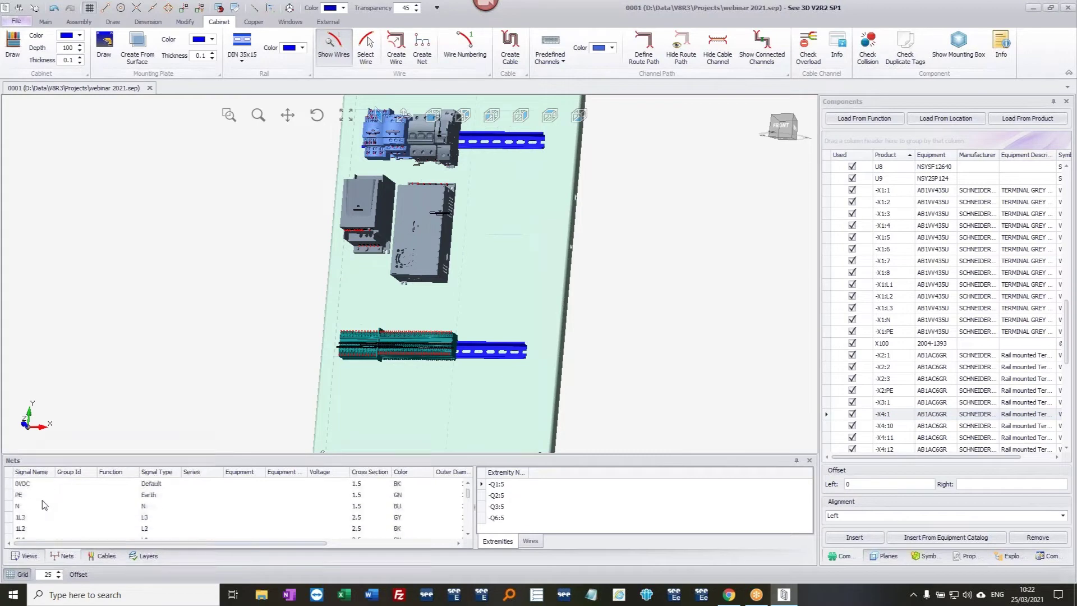
scroll(28, 503, down, 5)
click(29, 507)
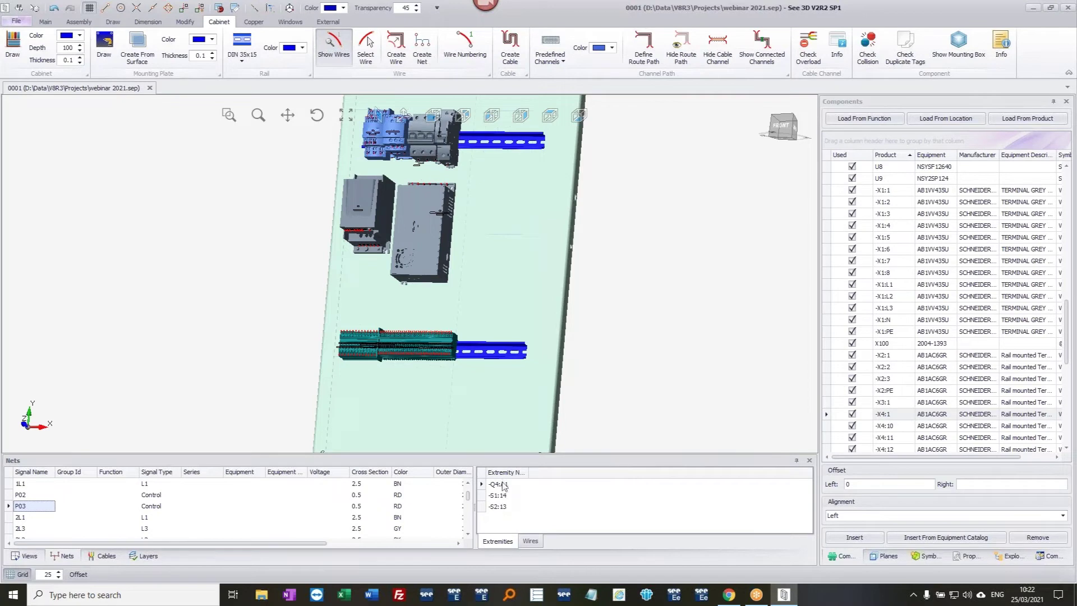
click(534, 544)
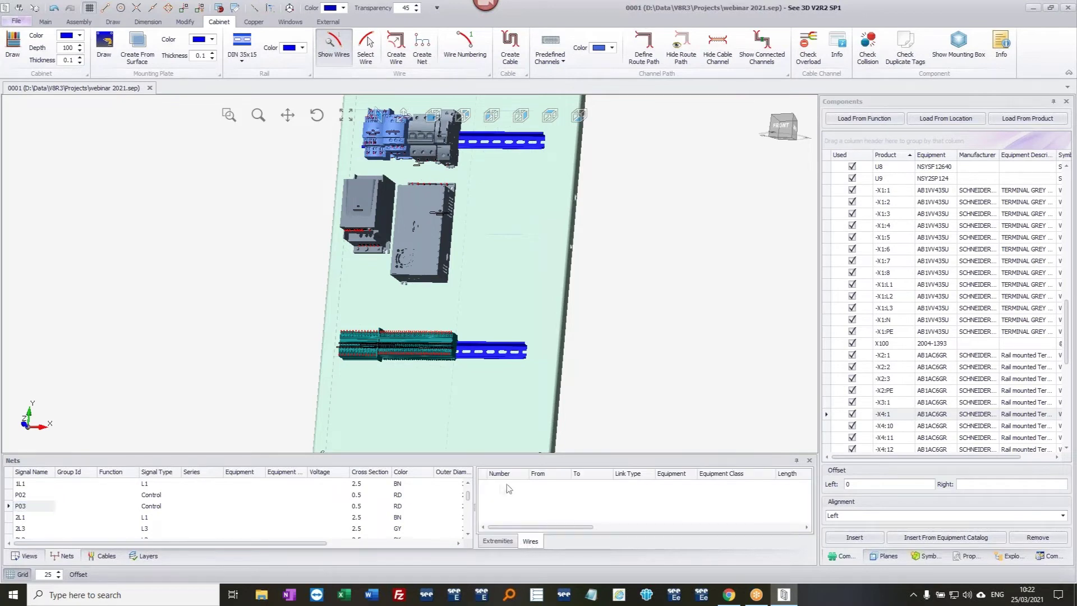
click(497, 541)
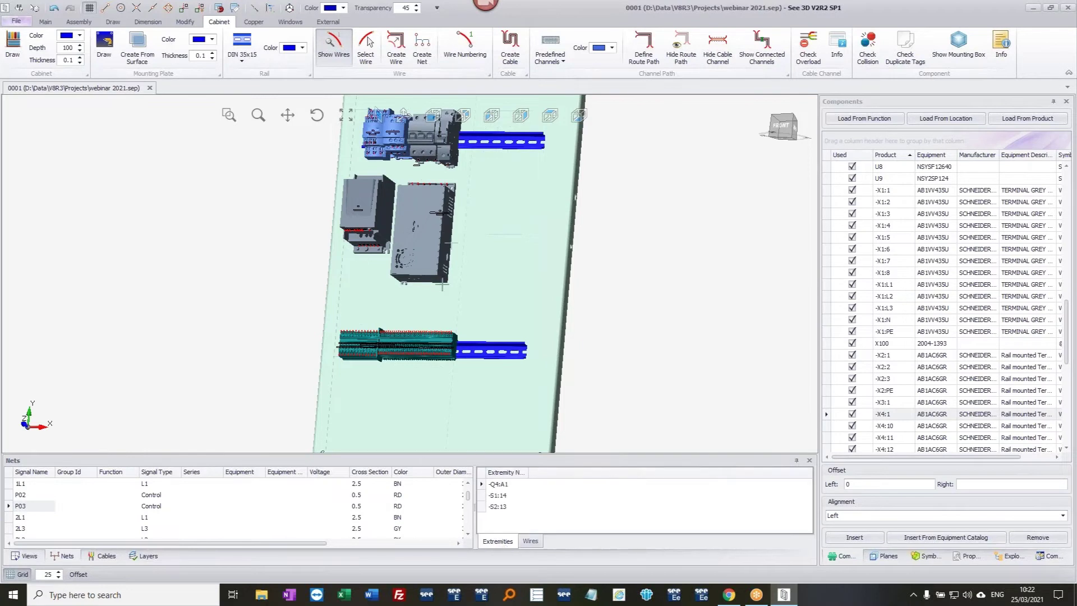
- Route all nets between the components on the mounting plate, accepting the component visibility prompt
middle_drag(428, 186, 401, 281)
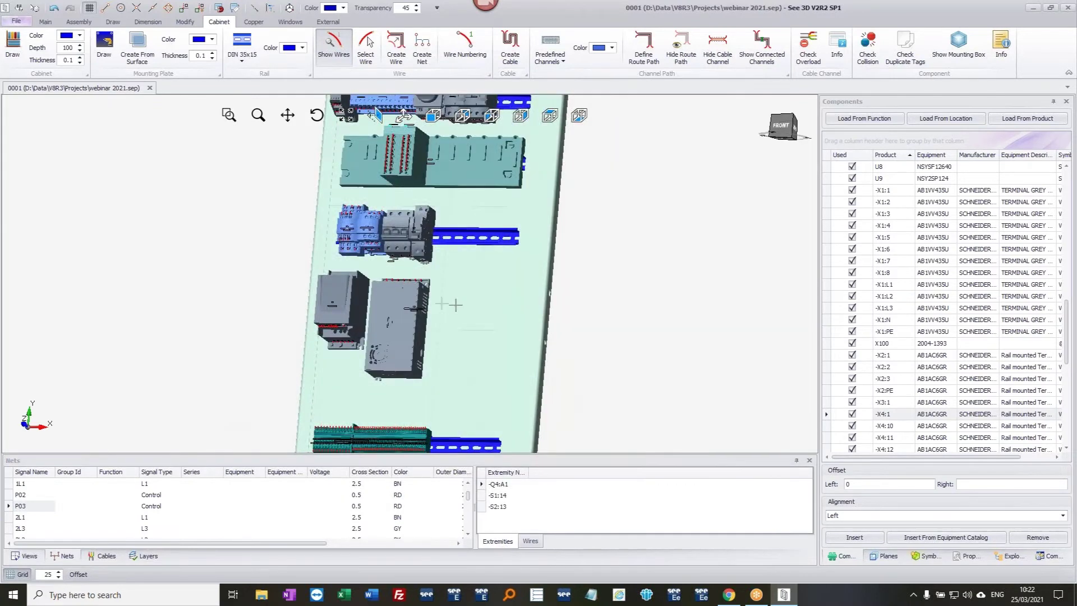
scroll(448, 304, down, 1)
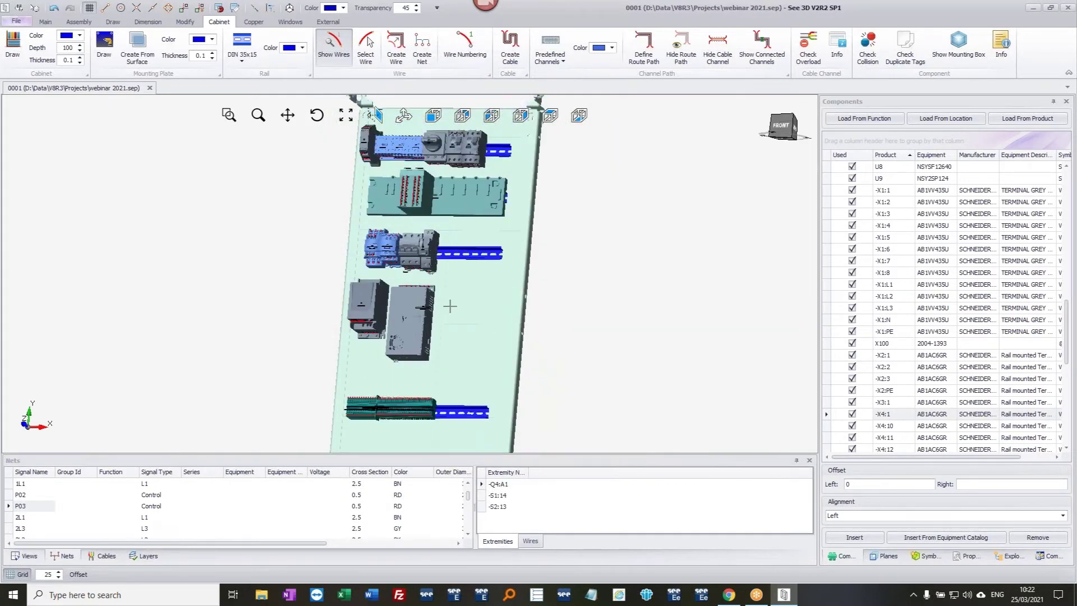
right_click(74, 502)
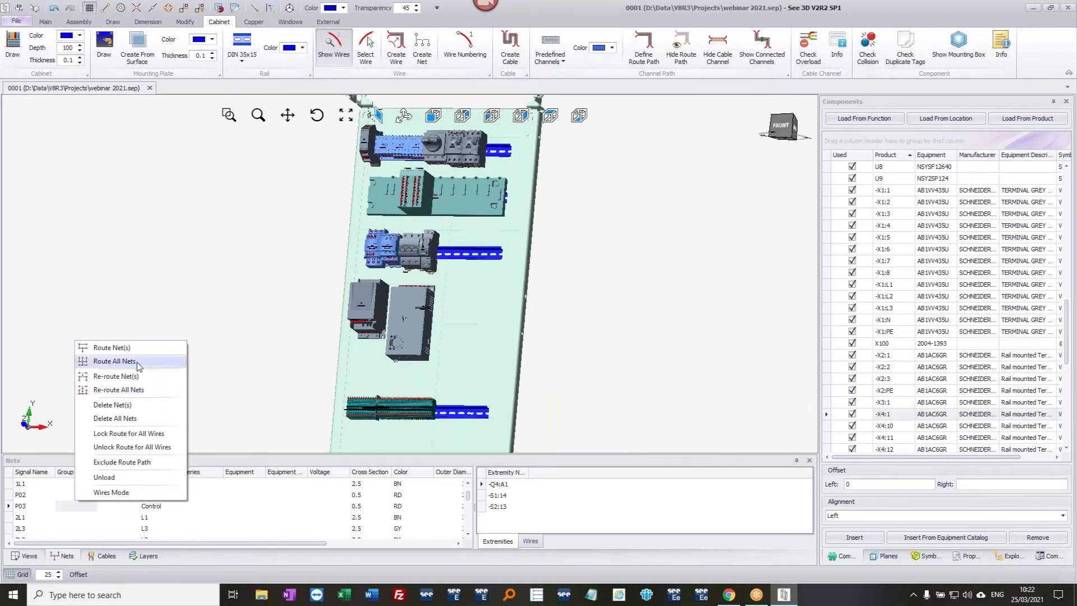
click(114, 362)
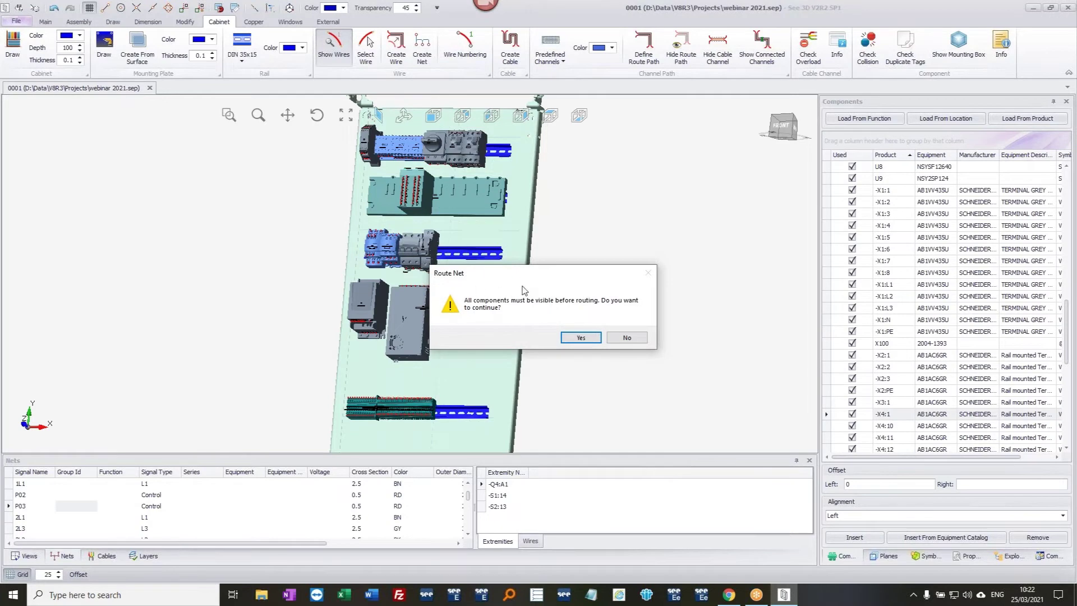
click(583, 338)
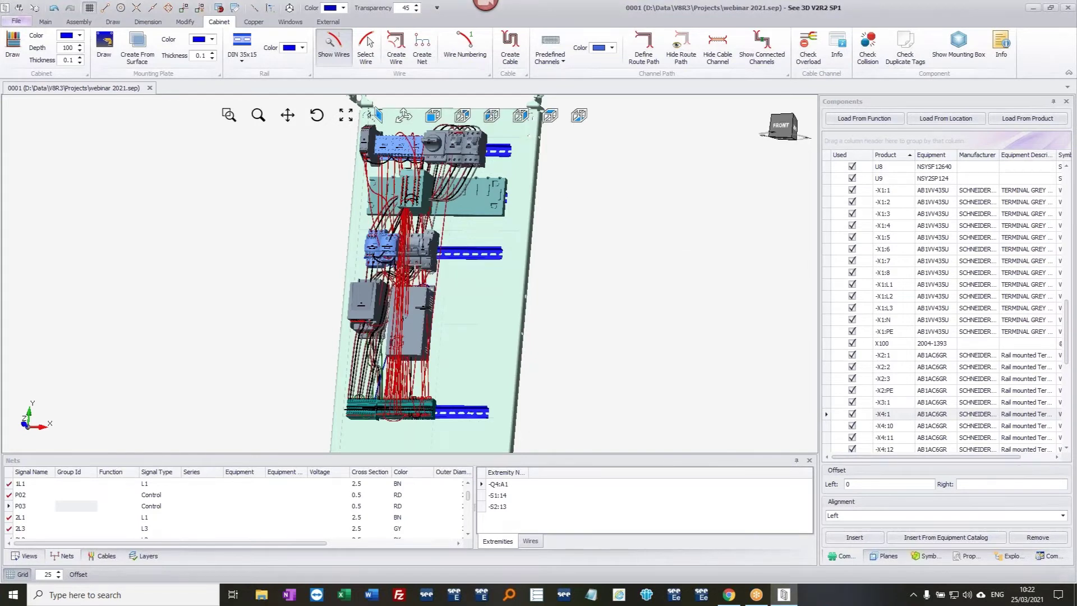
middle_drag(420, 259, 435, 270)
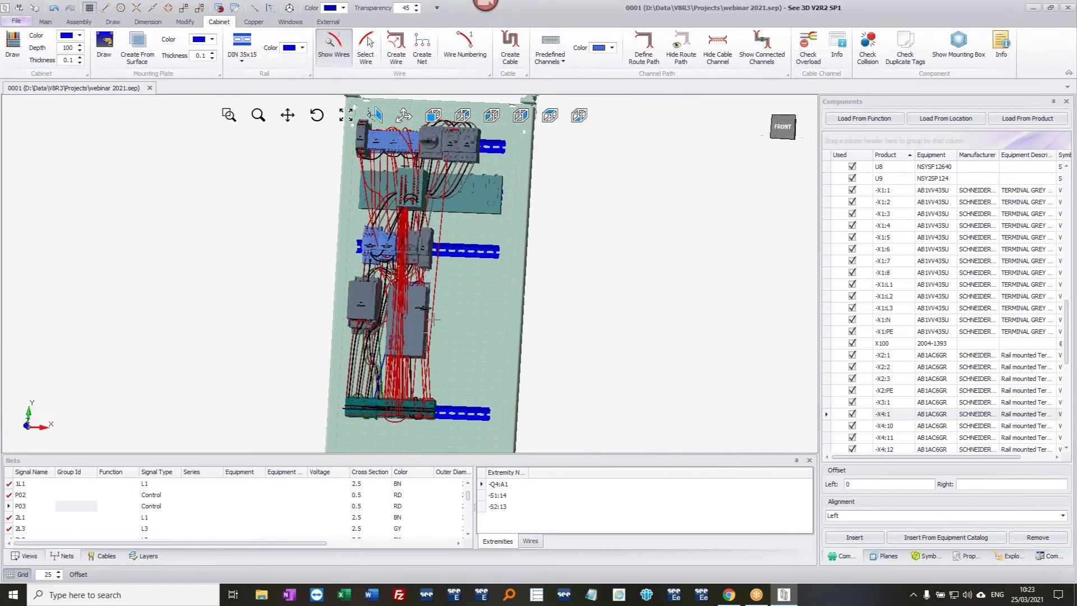
- Delete all routed nets from the mounting plate and confirm the deletion
right_click(132, 508)
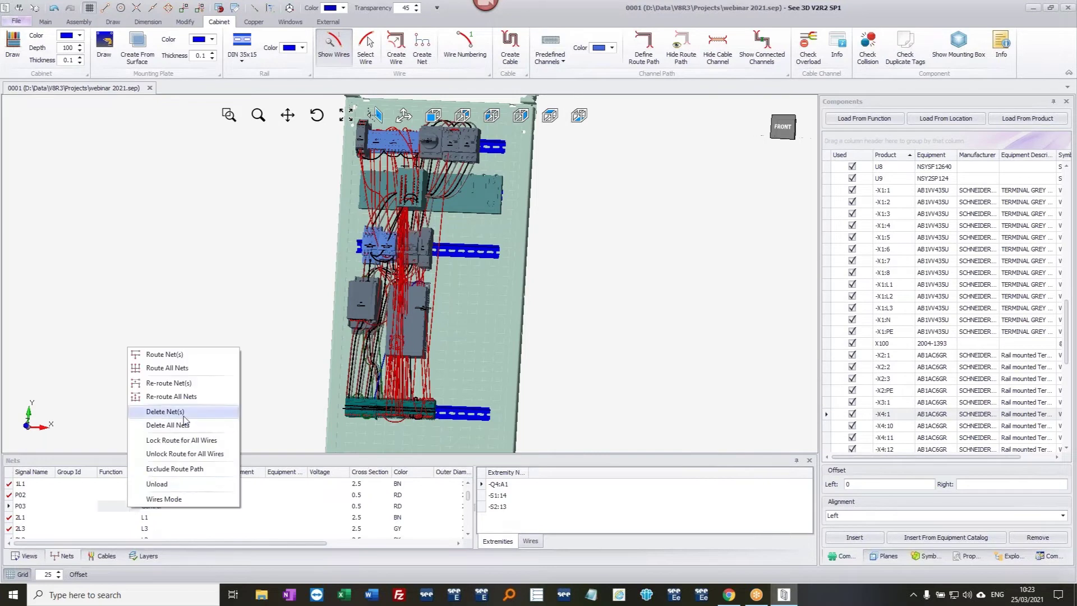
click(179, 425)
click(580, 339)
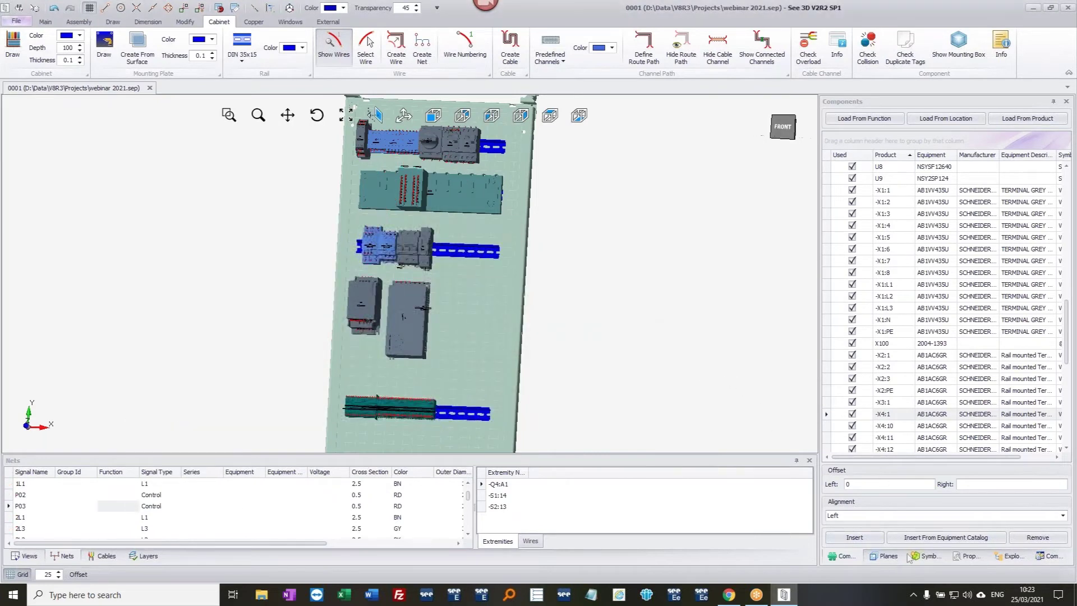
- Select the 25x25 predefined channel, and start inserting the Betaduct 25 X 50 Closed Slot Base from the symbol library
click(564, 63)
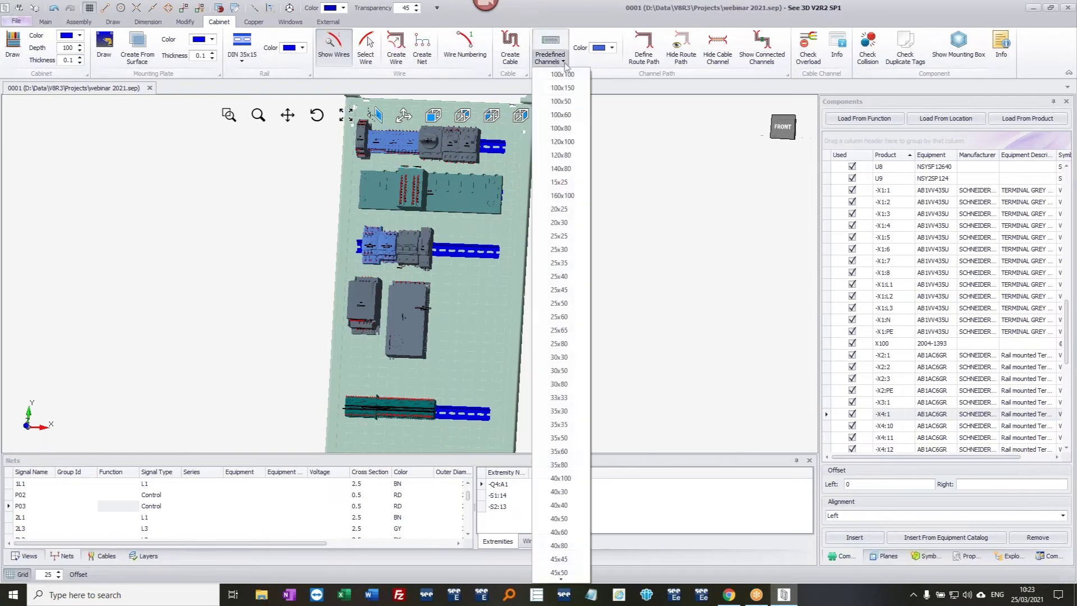
click(560, 236)
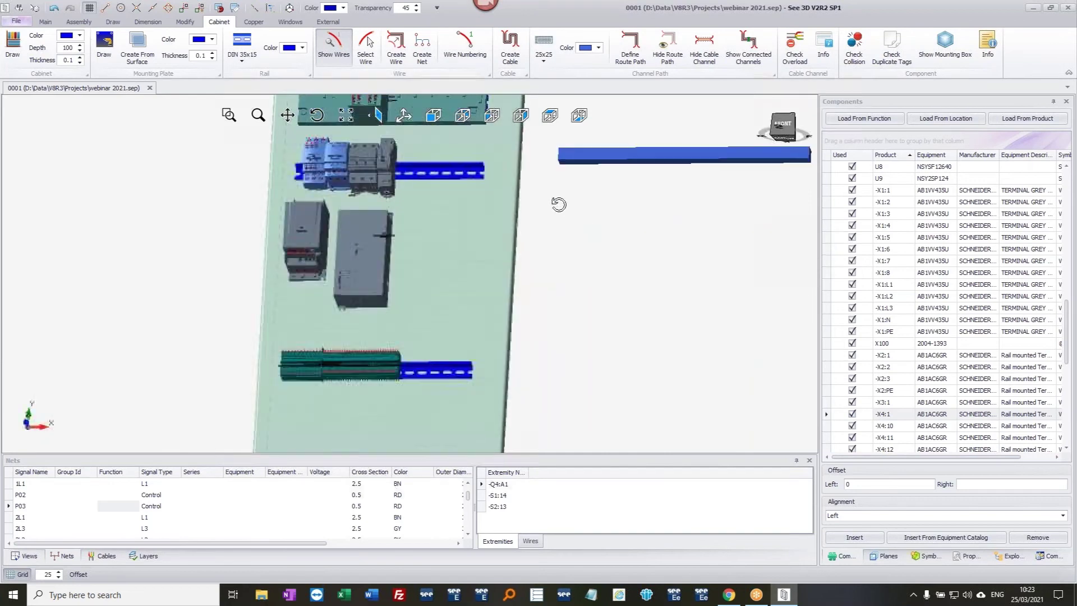
click(928, 557)
click(1059, 116)
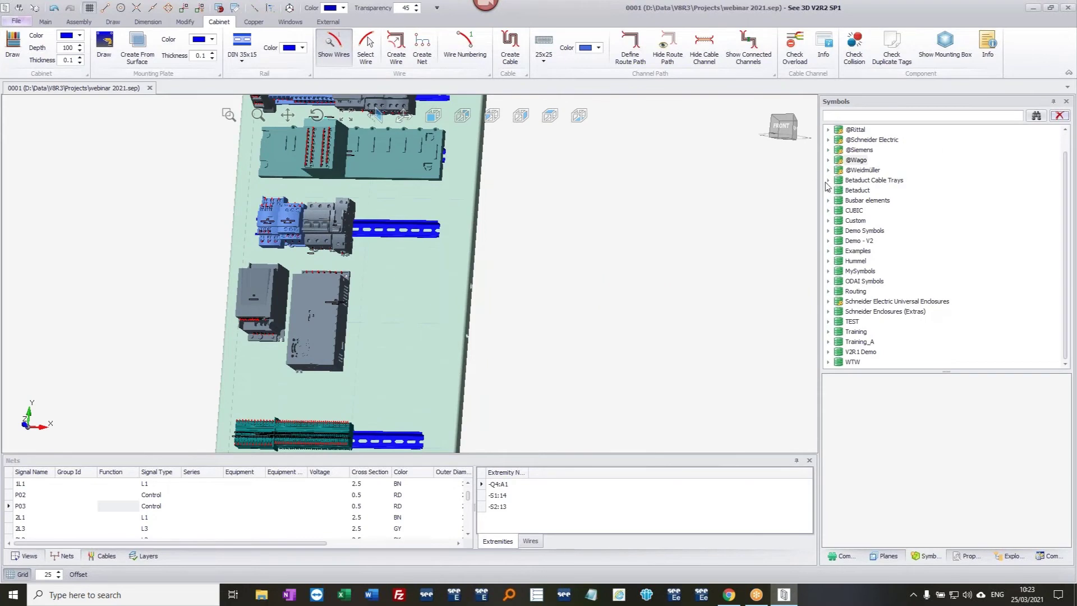
click(828, 181)
click(840, 190)
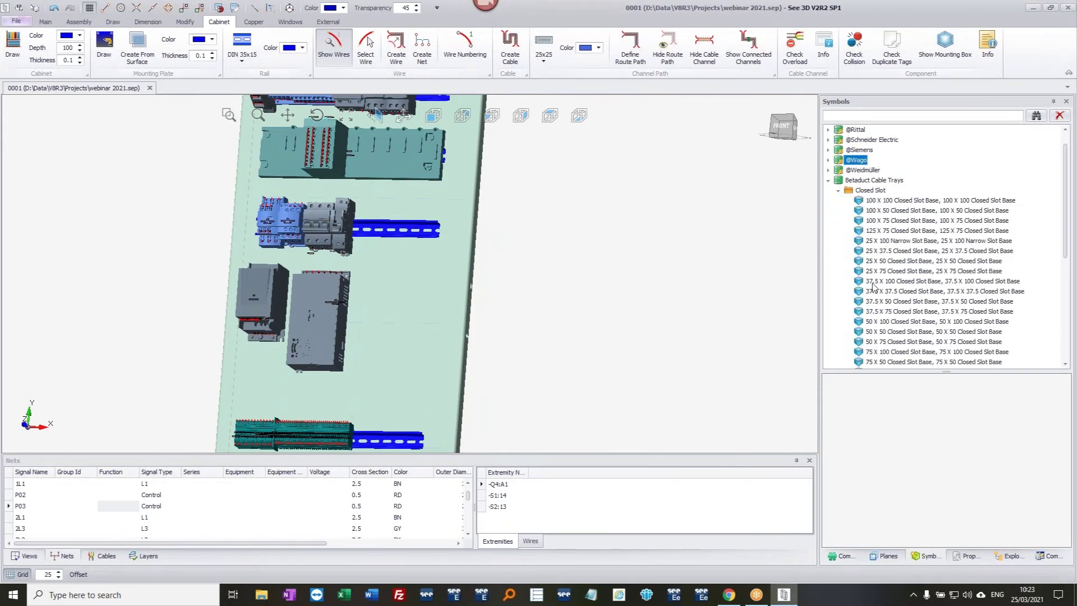
drag(885, 266, 422, 157)
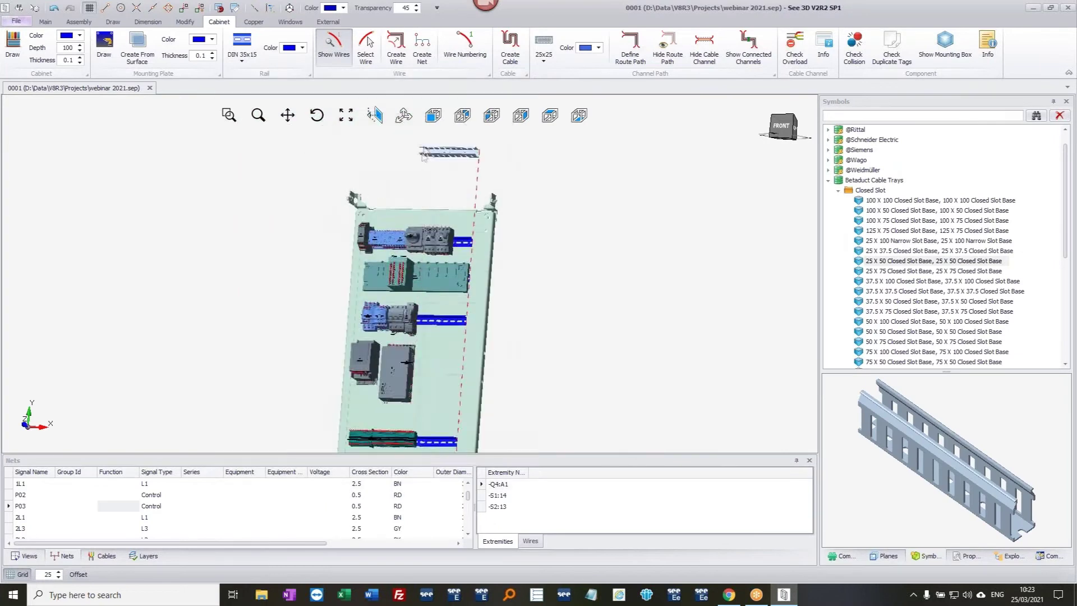
- In front view, place one cable tray above the uppermost rail and another just below its components, both spanning the full rail length
click(434, 116)
middle_drag(373, 147, 377, 220)
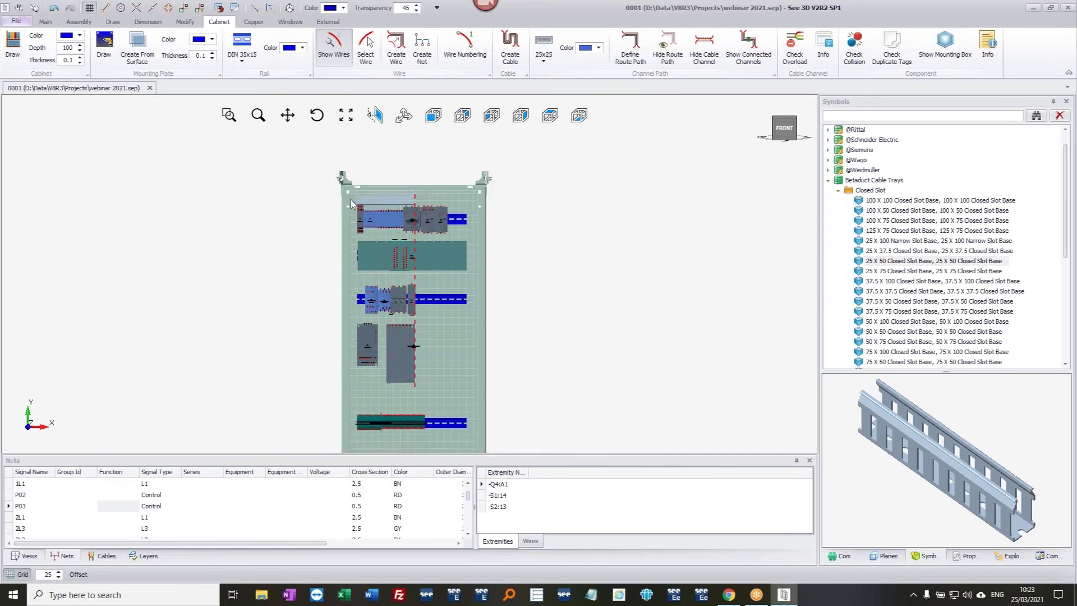
scroll(352, 199, up, 3)
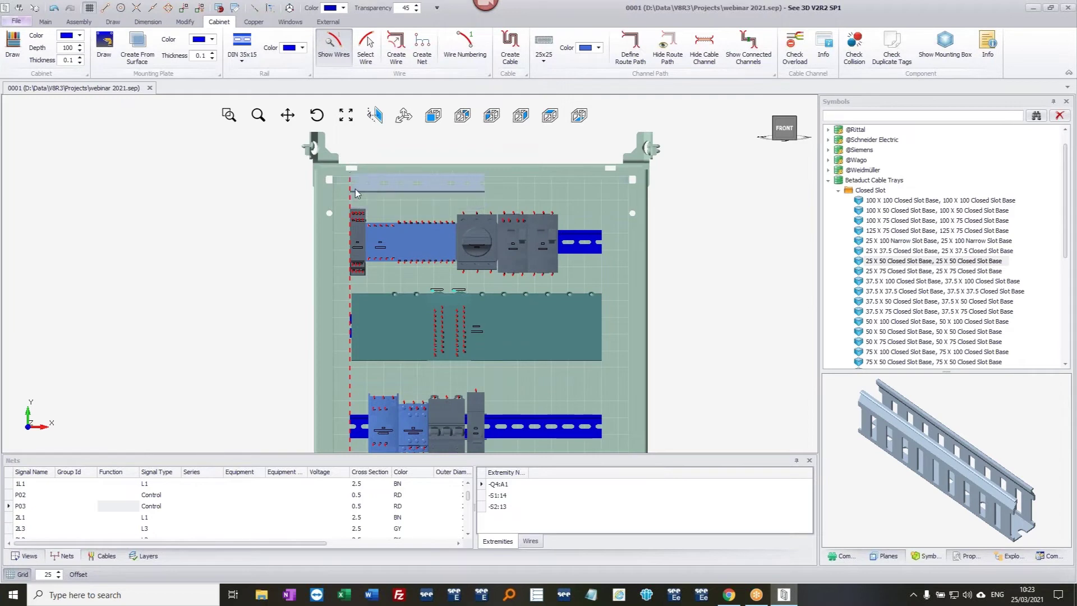
click(356, 193)
click(603, 186)
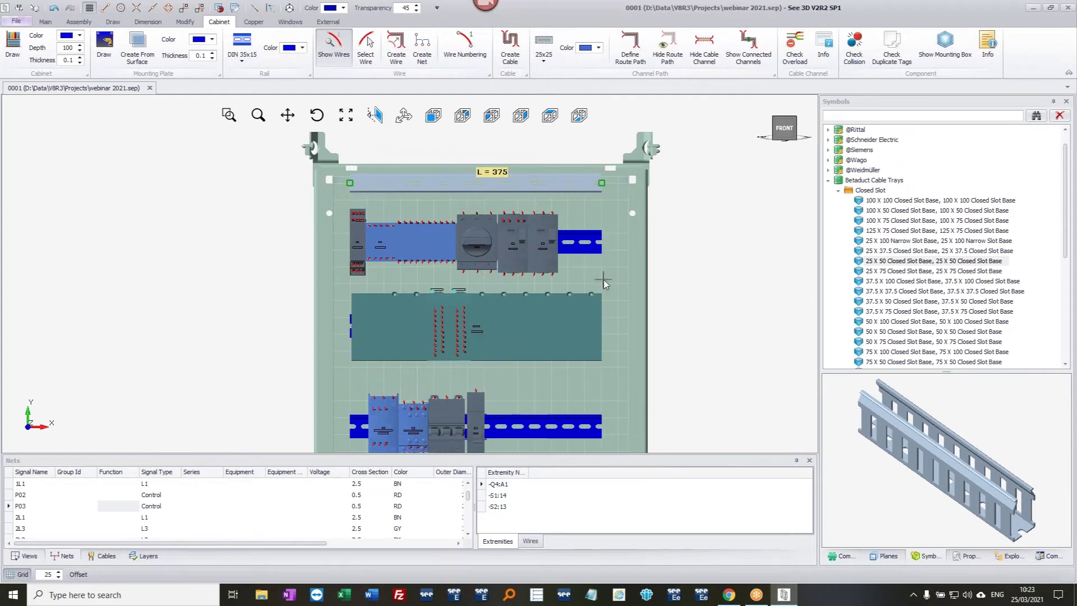
click(353, 293)
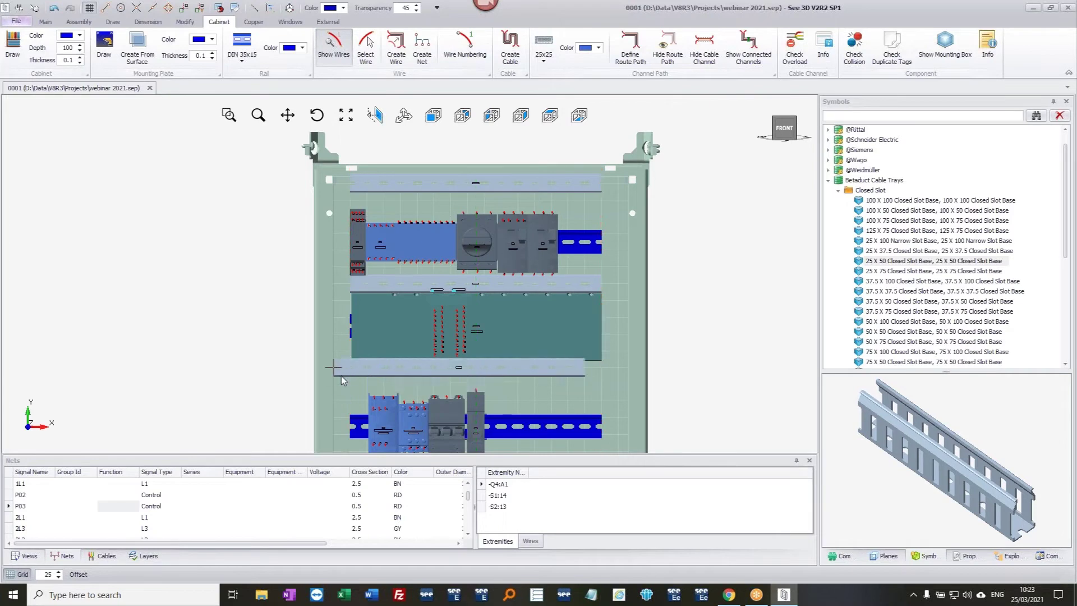
- Set the grid spacing to 5 and place cable trays above and below the contactor and breaker rail, matching its length
click(42, 575)
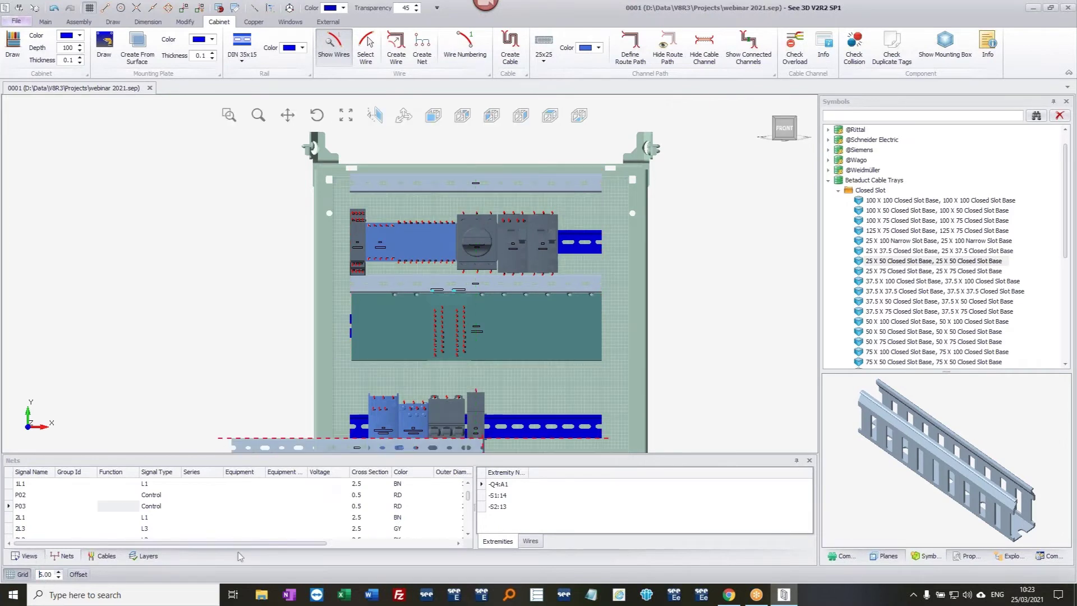
scroll(349, 297, up, 3)
scroll(386, 388, down, 1)
middle_drag(386, 388, 385, 236)
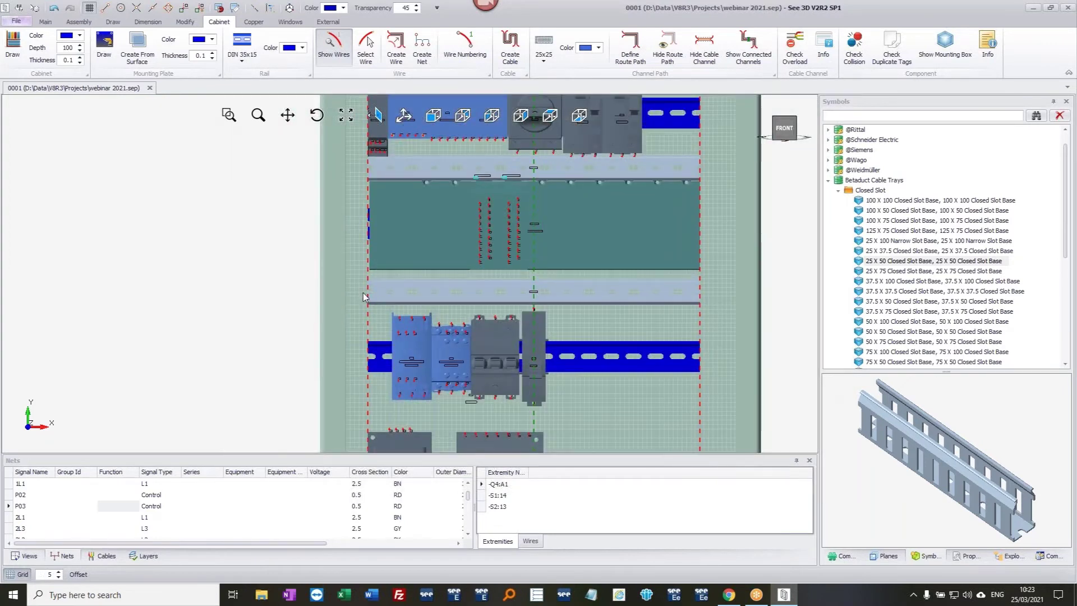
click(363, 292)
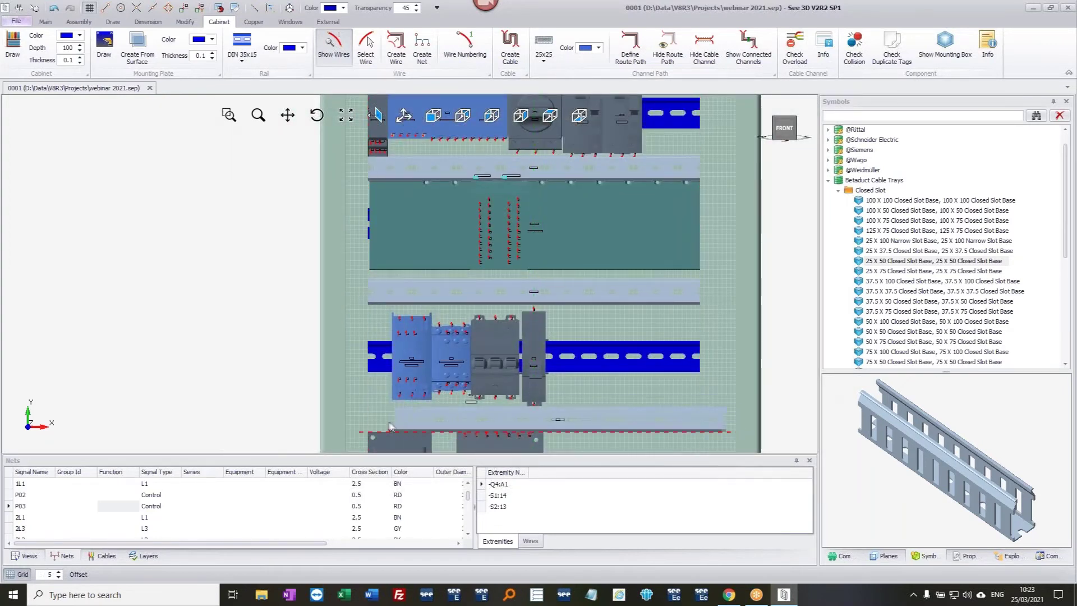
click(359, 421)
- Place 375 mm long cable trays above and below the terminal strip rail, aligned with both rail ends
middle_drag(464, 400, 519, 163)
middle_drag(501, 417, 492, 269)
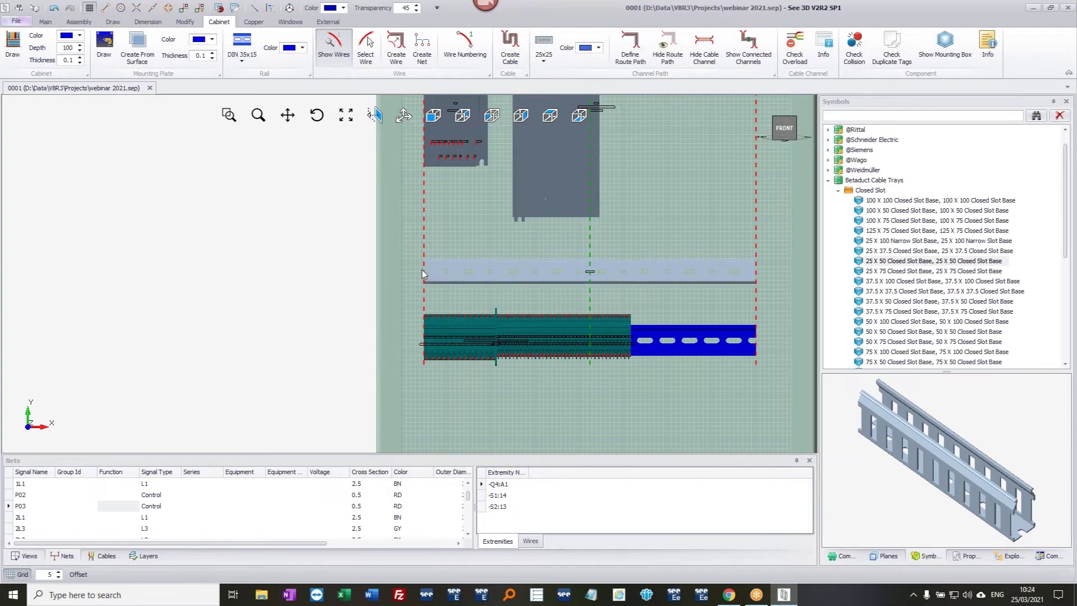
click(422, 272)
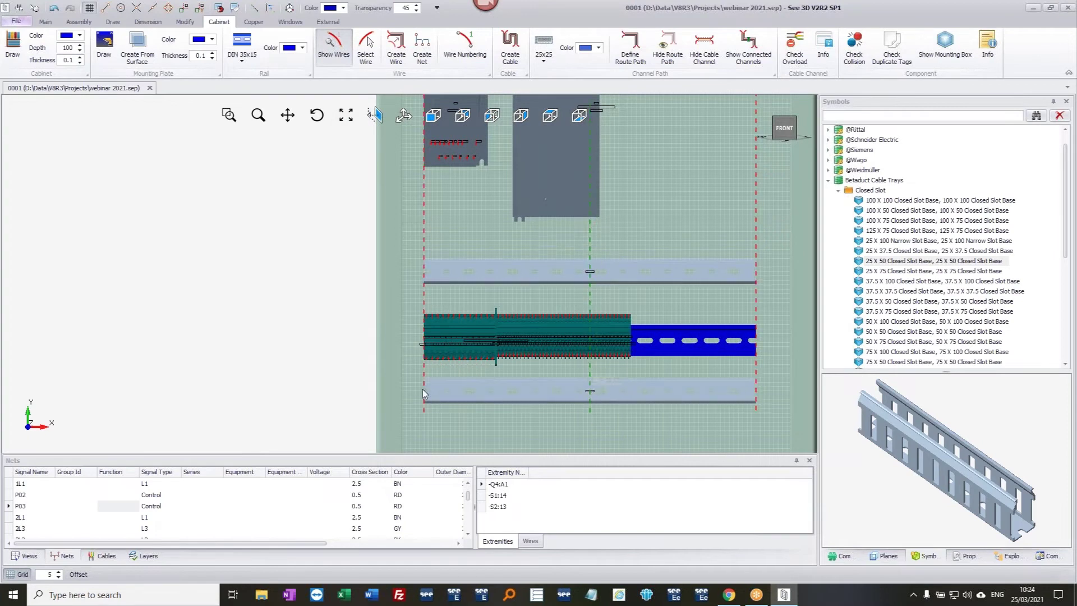
scroll(492, 400, down, 3)
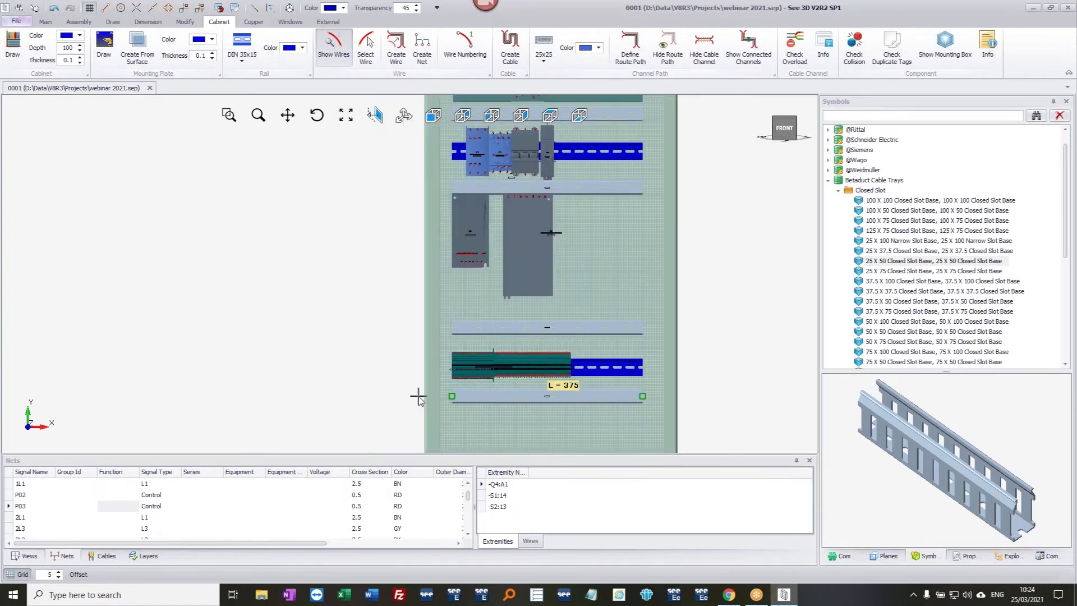
- Place a vertical cable tray about 873 mm long along the left ends of the horizontal trays, from the lowest to the uppermost
click(365, 379)
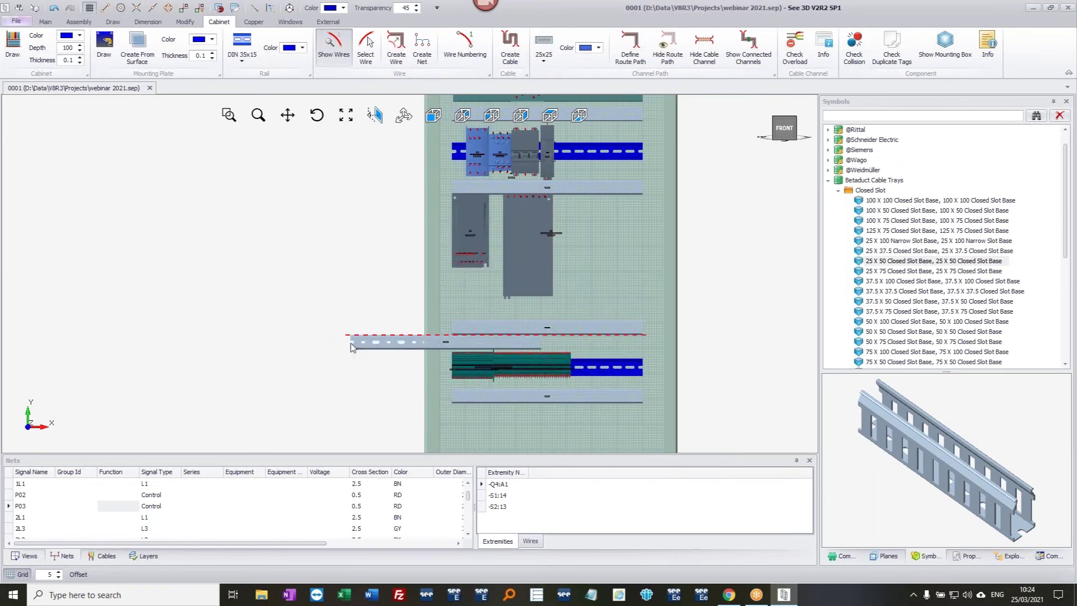
key(z)
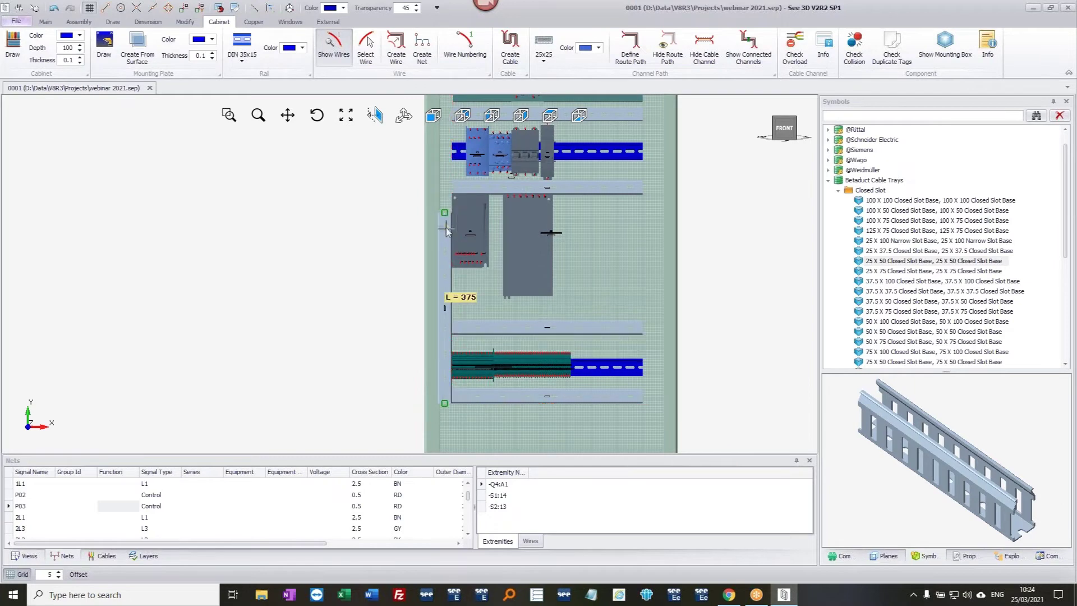
click(445, 213)
middle_drag(449, 181, 427, 409)
click(438, 196)
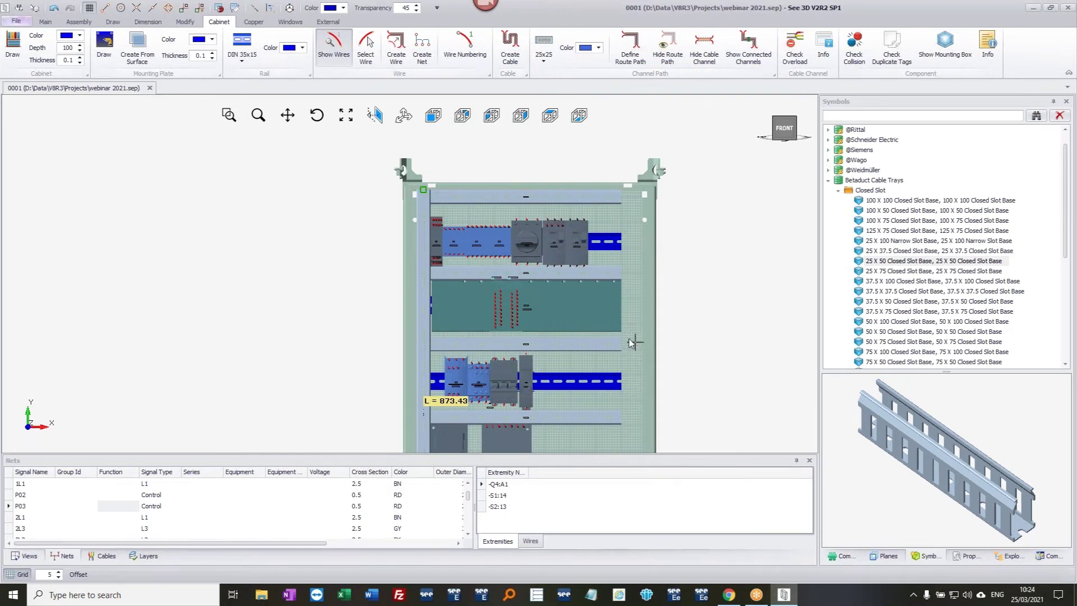
- Place a matching vertical cable tray about 873 mm long along the right ends of the horizontal trays and finish inserting trays
scroll(632, 342, down, 3)
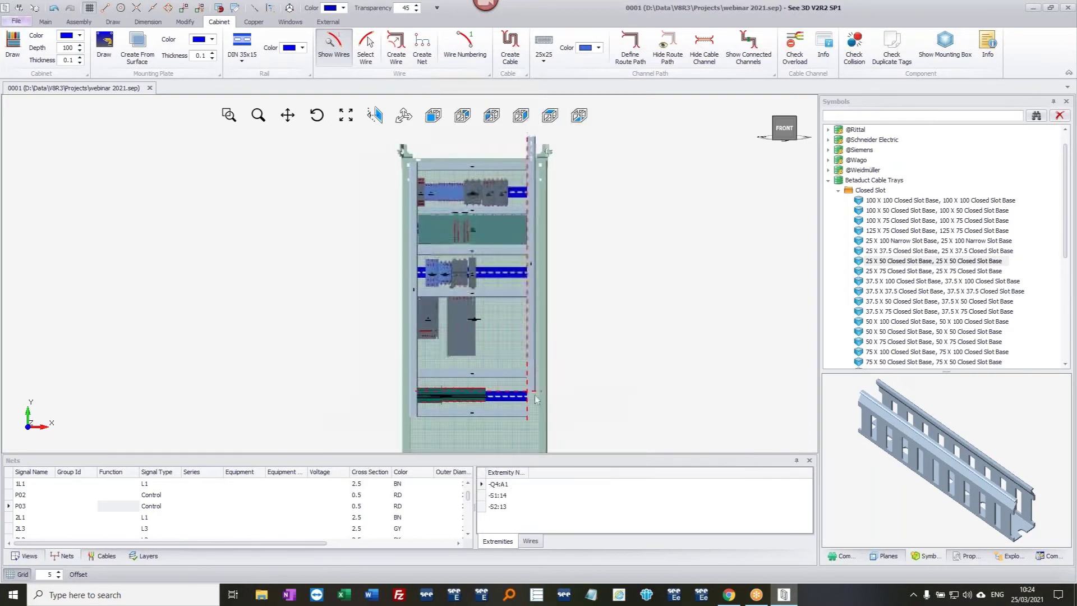
click(531, 418)
middle_drag(545, 333, 518, 328)
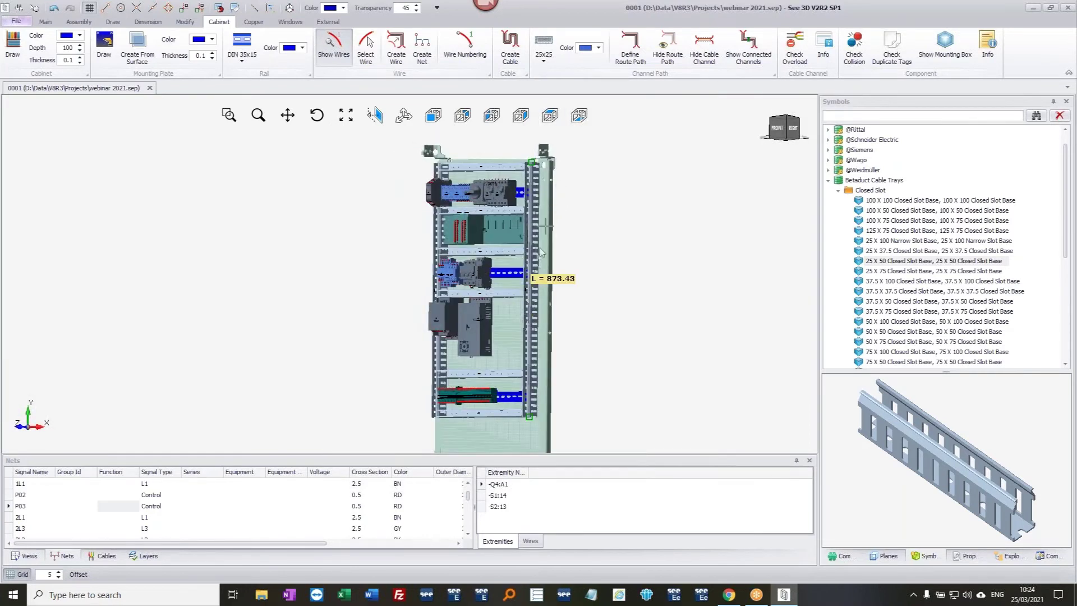
click(595, 192)
key(Escape)
- Move the two large devices below the contactor rail down together, leaving a wiring gap beneath the cable tray
middle_drag(479, 292, 544, 314)
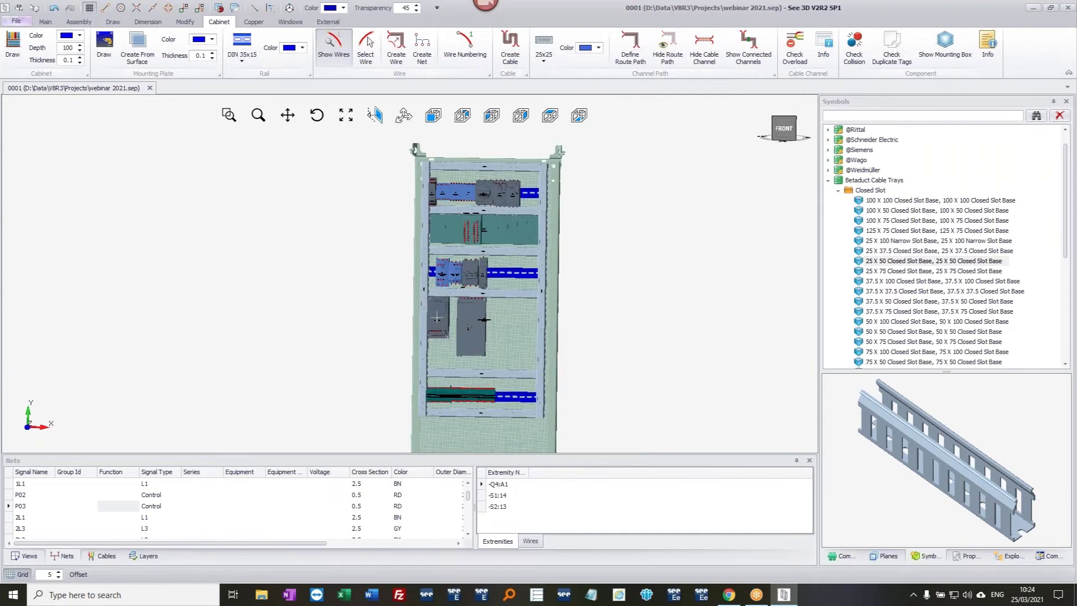
click(441, 322)
click(473, 326)
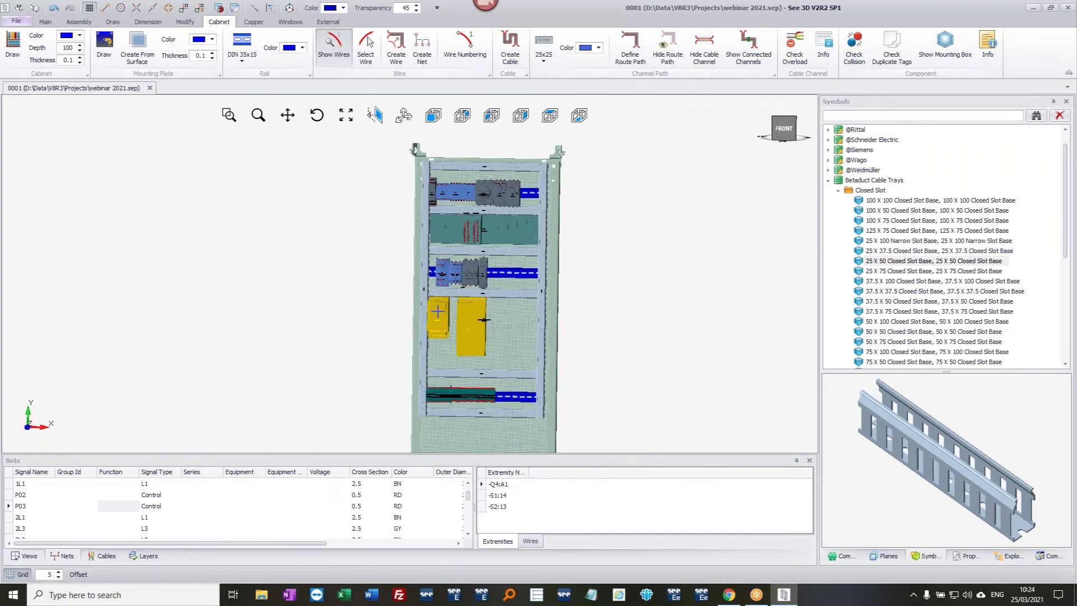
drag(438, 309, 436, 370)
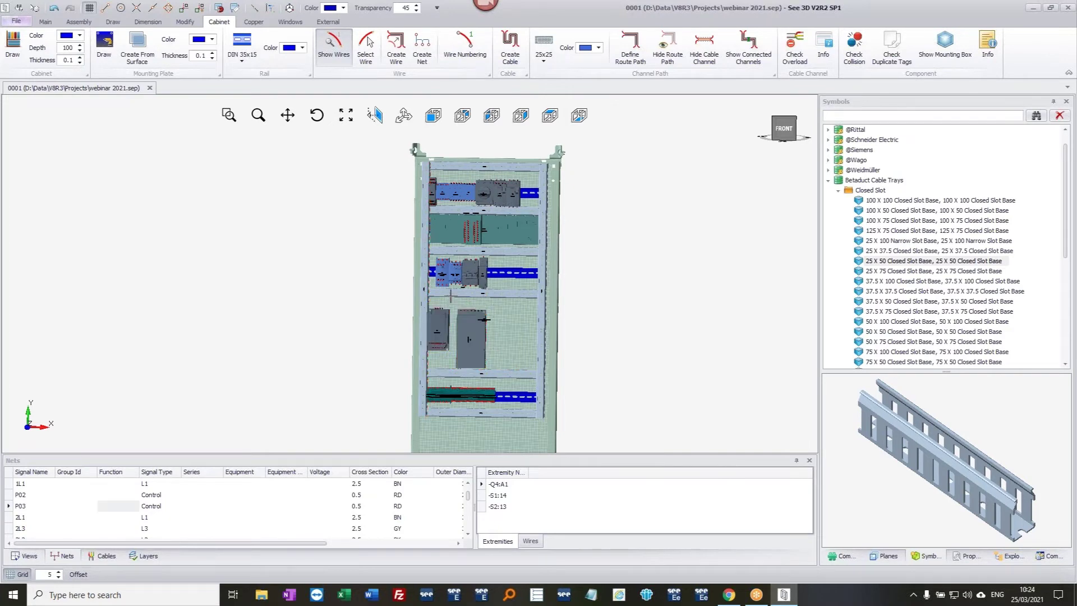
scroll(423, 298, up, 4)
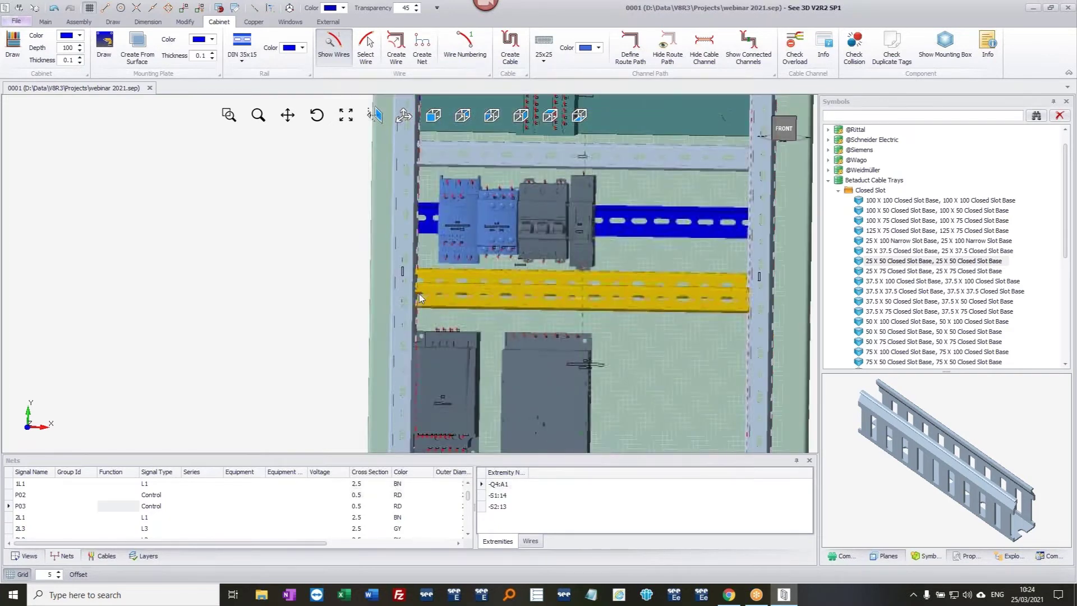
click(420, 298)
scroll(593, 218, down, 5)
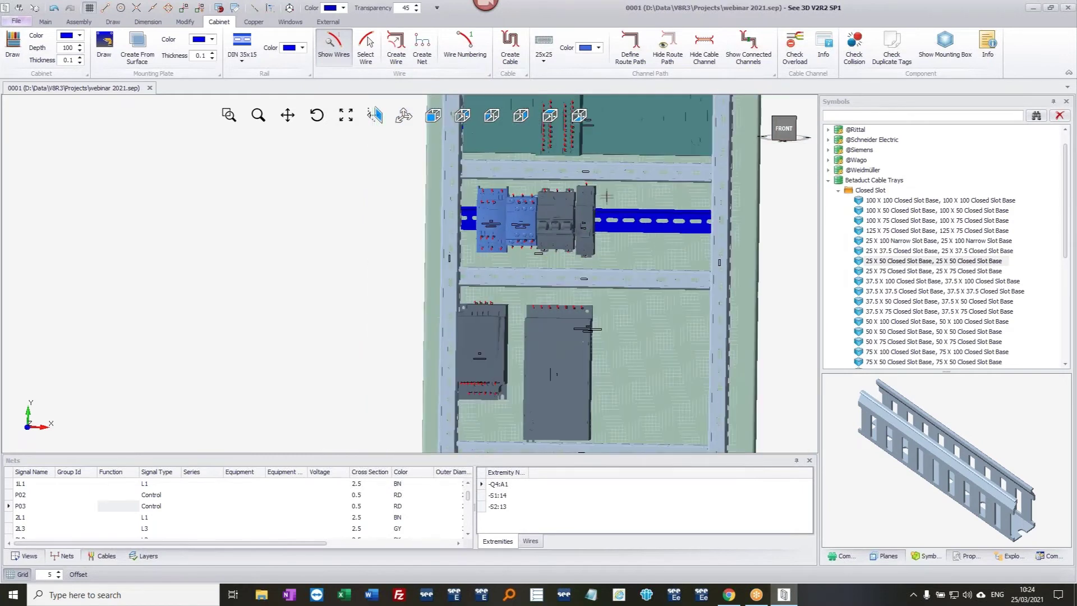
- Move the uppermost rail with all its components slightly upward along the Y axis, away from the tray below
middle_drag(607, 305, 602, 300)
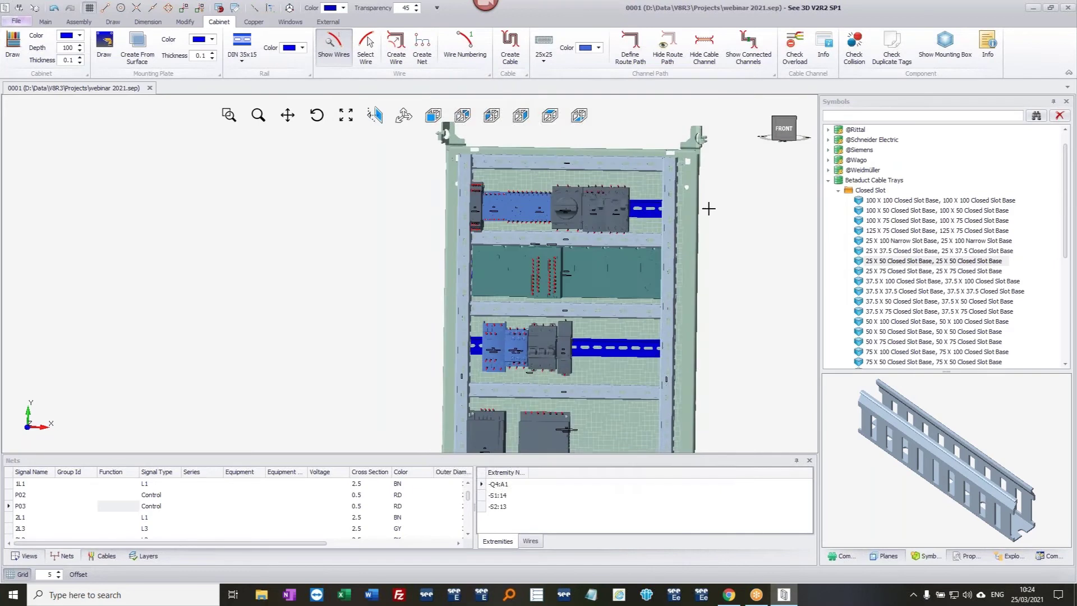
click(656, 205)
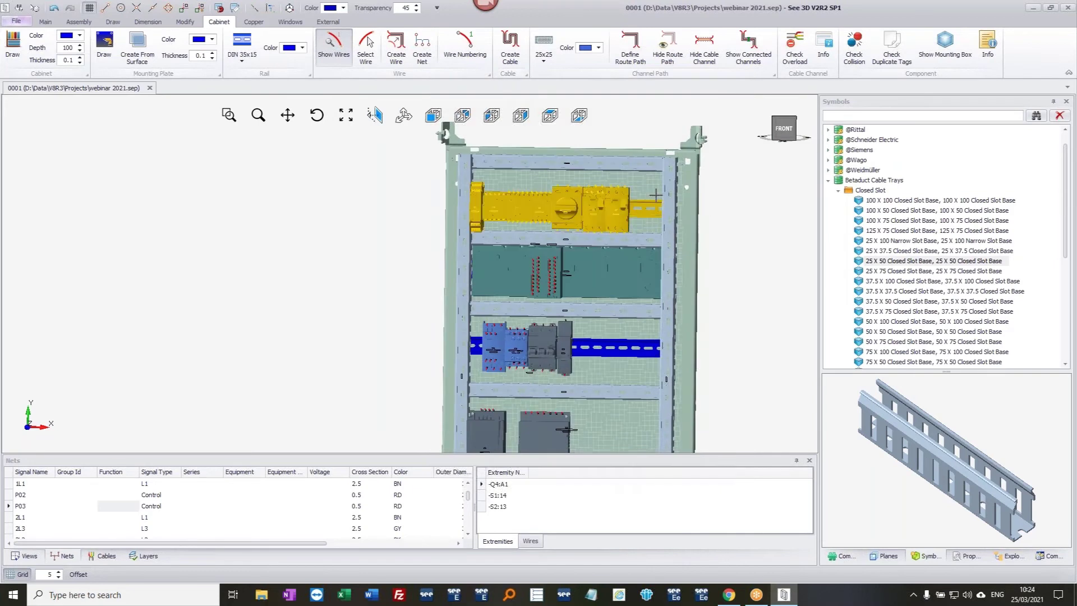
scroll(650, 210, up, 3)
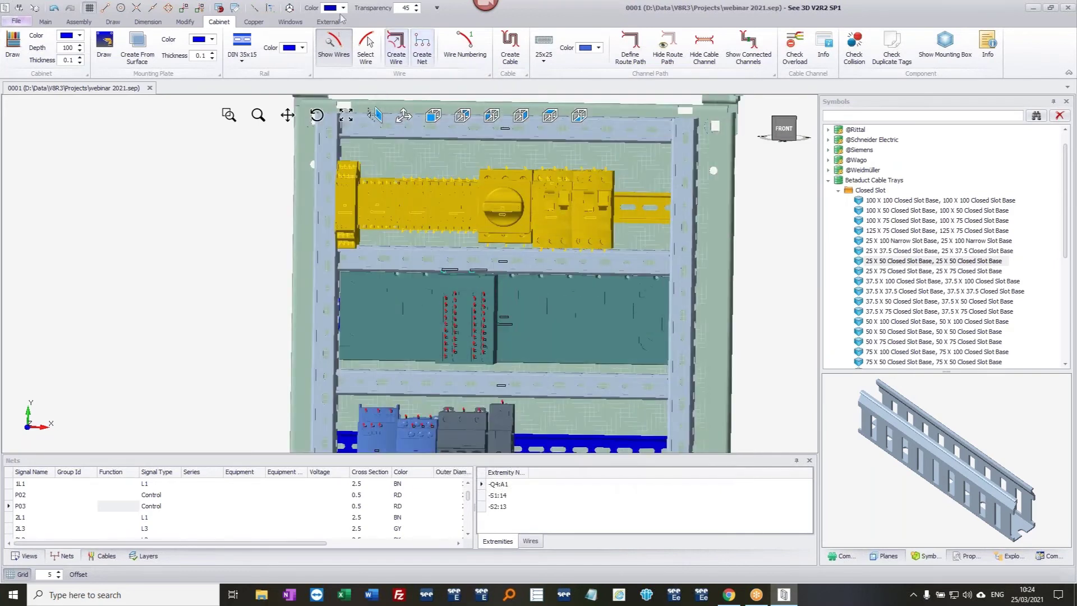
click(288, 9)
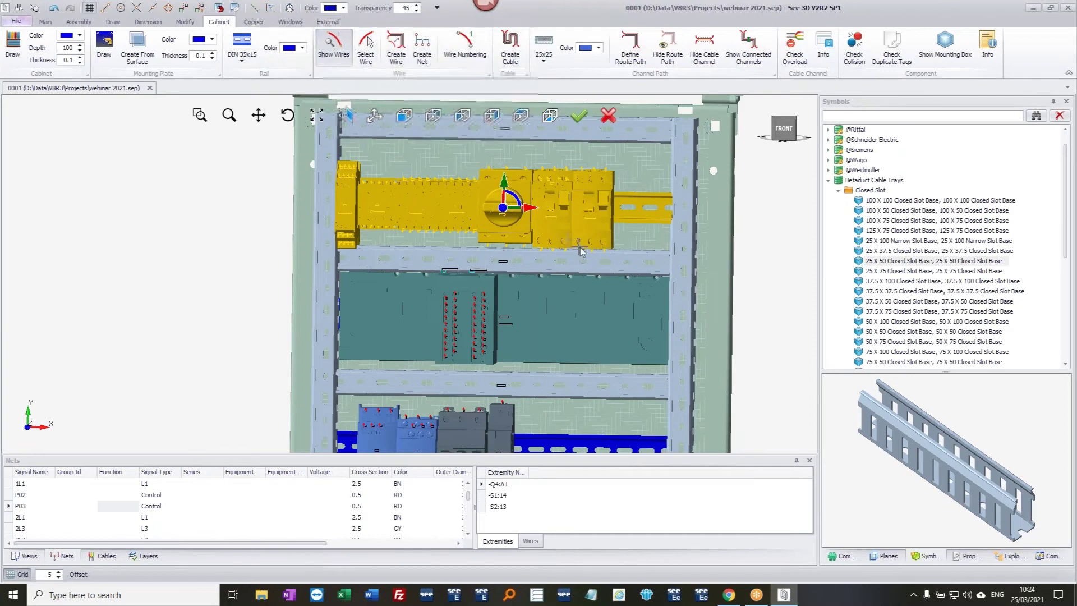
middle_drag(565, 254, 549, 258)
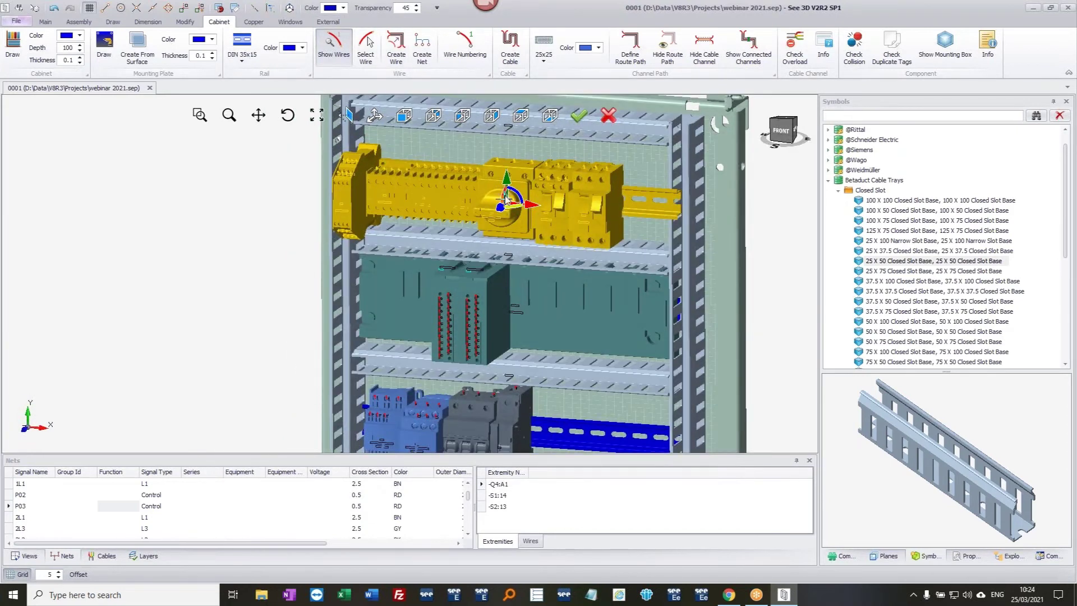
drag(507, 178, 509, 170)
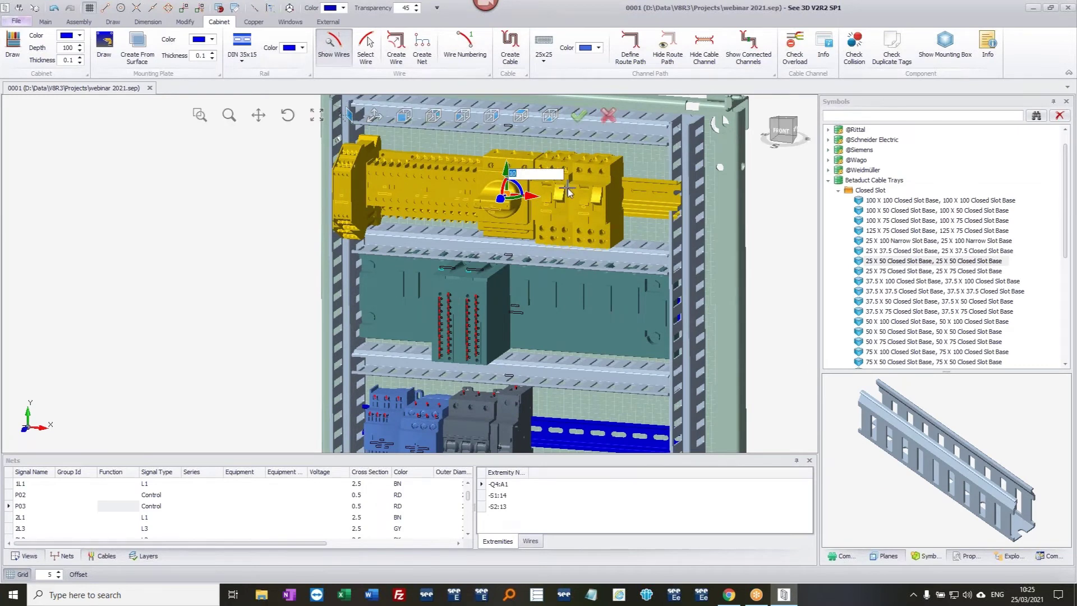
key(Return)
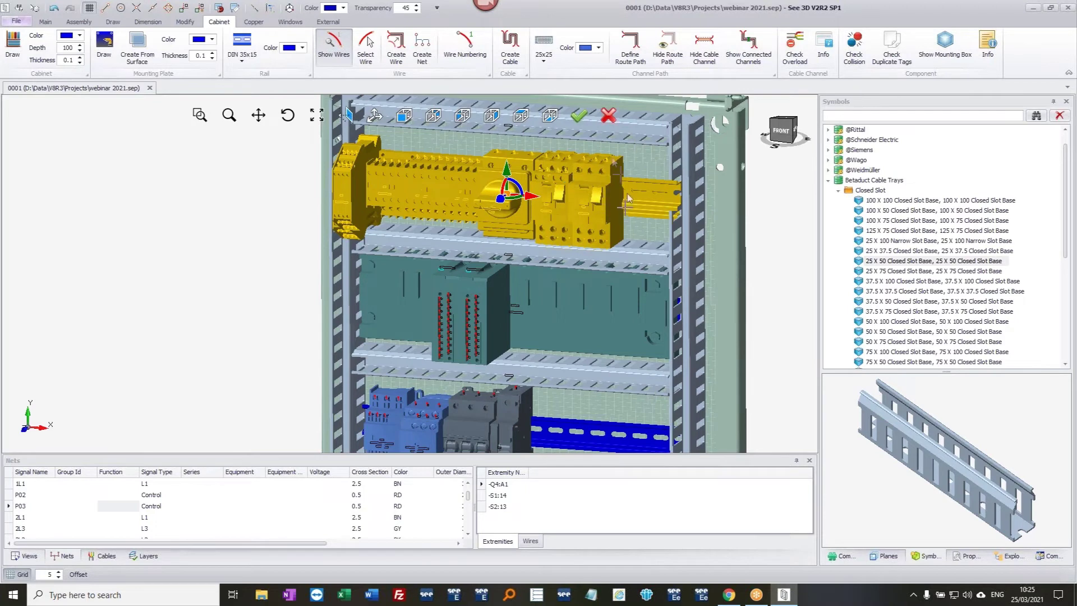
click(580, 117)
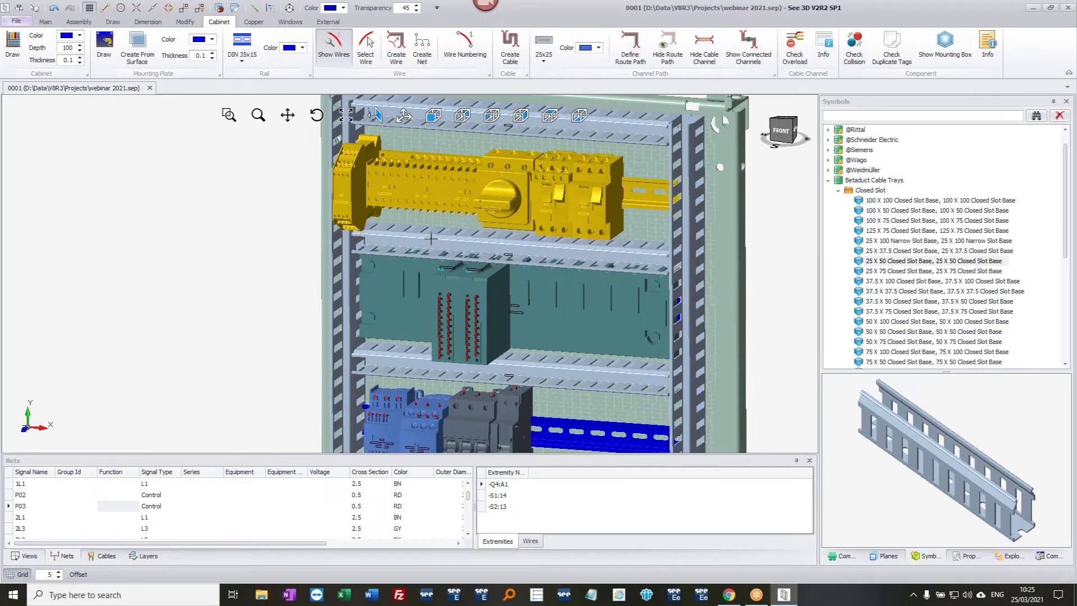
- Route all nets through the cable trays, agreeing to continue with all components visible
middle_drag(446, 225, 467, 210)
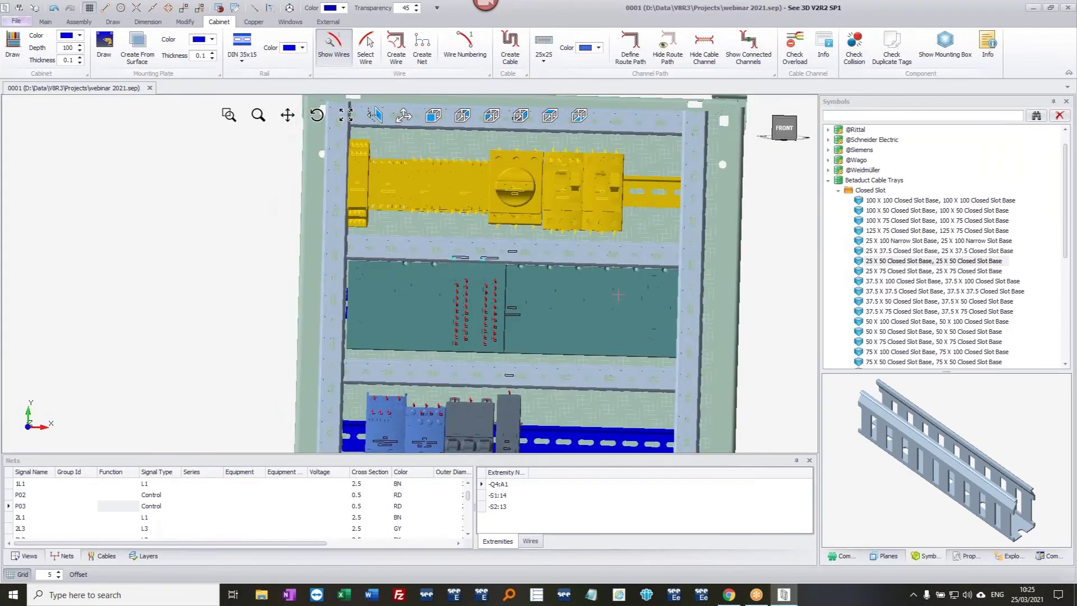
scroll(612, 301, down, 3)
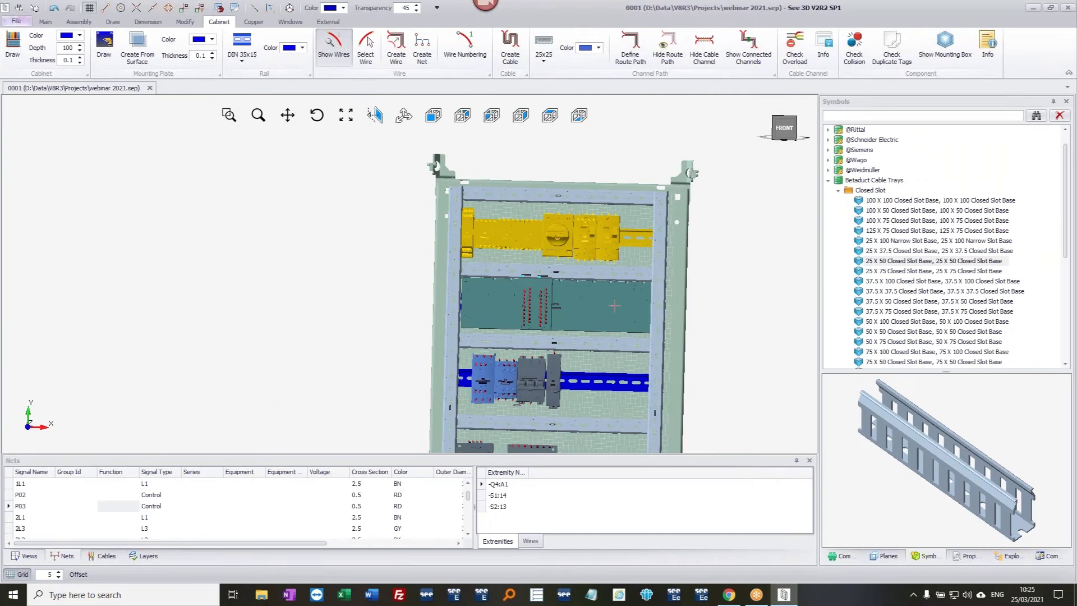
scroll(588, 318, down, 2)
ctrl+middle_drag(596, 325, 513, 201)
middle_drag(500, 379, 484, 337)
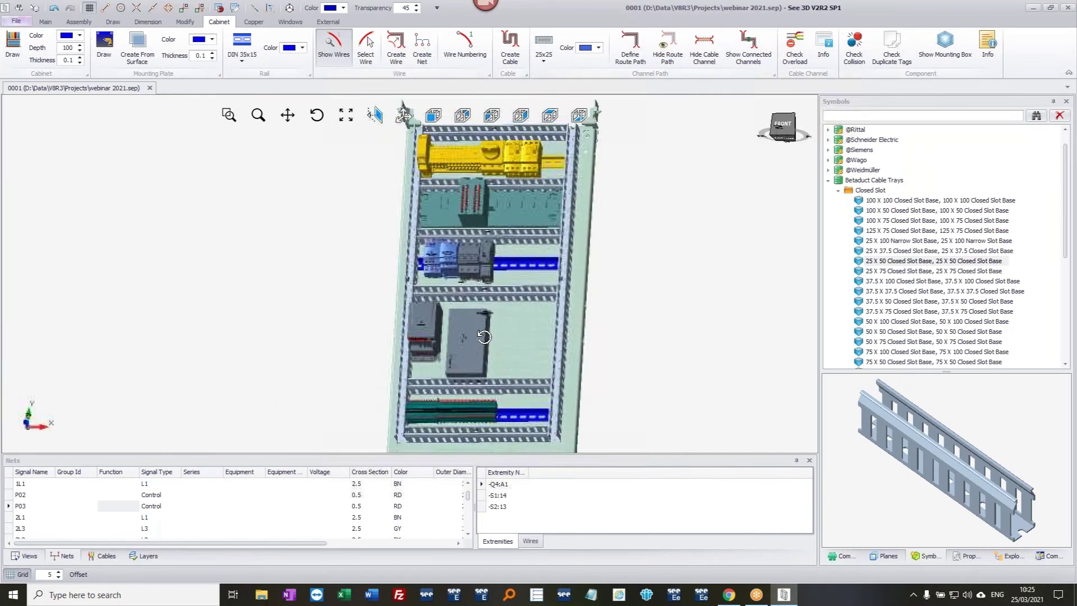
right_click(71, 507)
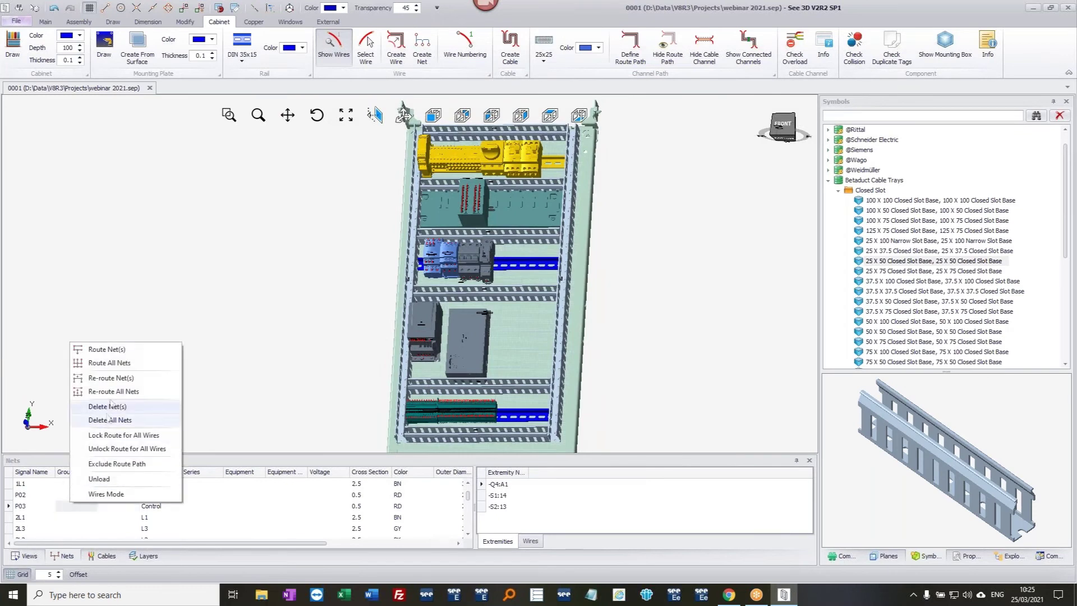
click(111, 363)
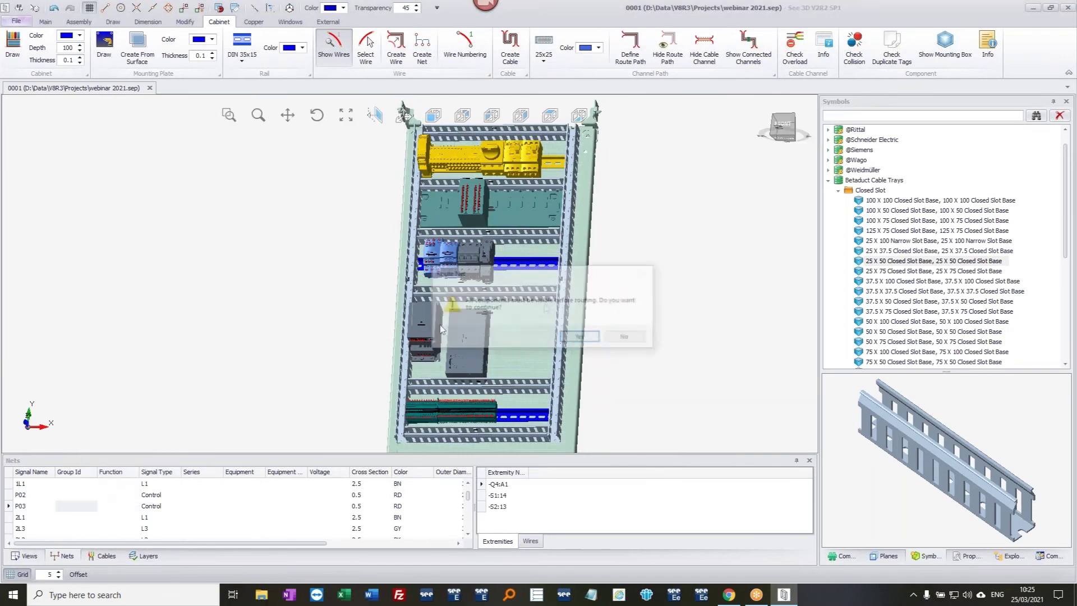
click(584, 336)
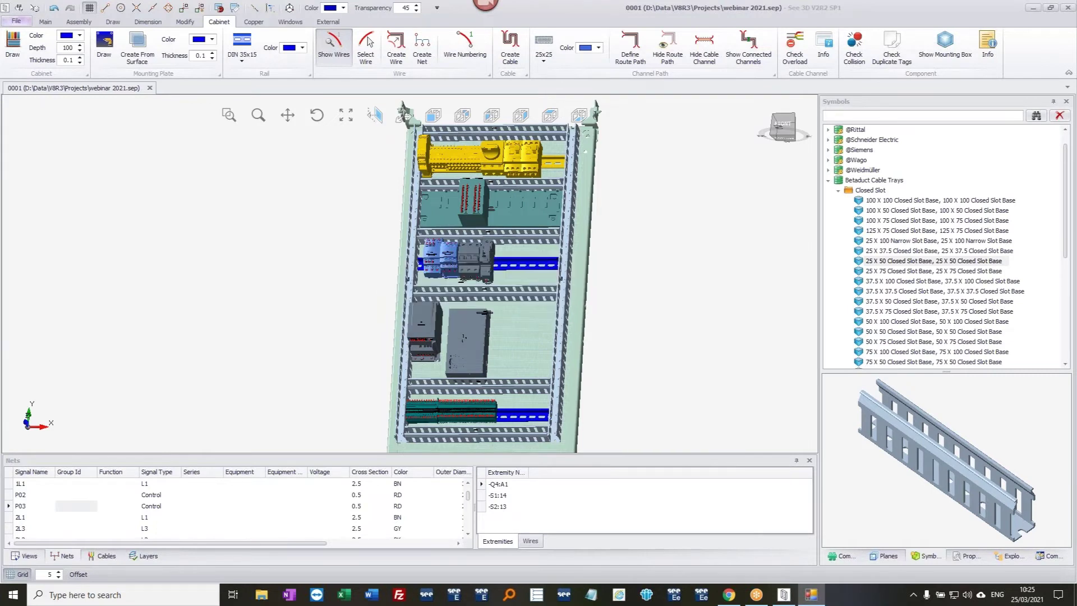
- Examine the cable channel information of the tray above the terminal strip, checking its fill at a point further along its length
middle_drag(449, 184, 447, 194)
scroll(446, 191, up, 5)
mouse_move(490, 341)
ctrl+middle_down()
mouse_move(505, 308)
mouse_move(515, 115)
ctrl+middle_up()
mouse_move(489, 385)
ctrl+middle_down()
mouse_move(464, 264)
mouse_move(445, 269)
mouse_move(471, 355)
ctrl+middle_up()
mouse_move(389, 325)
middle_down()
mouse_move(389, 302)
mouse_move(399, 316)
middle_up()
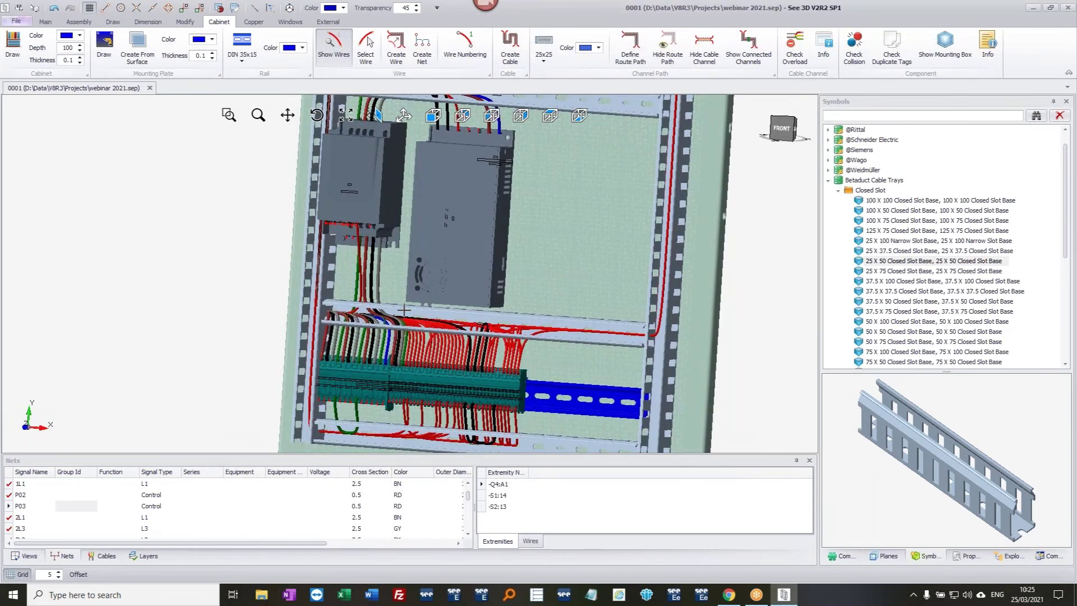
click(407, 311)
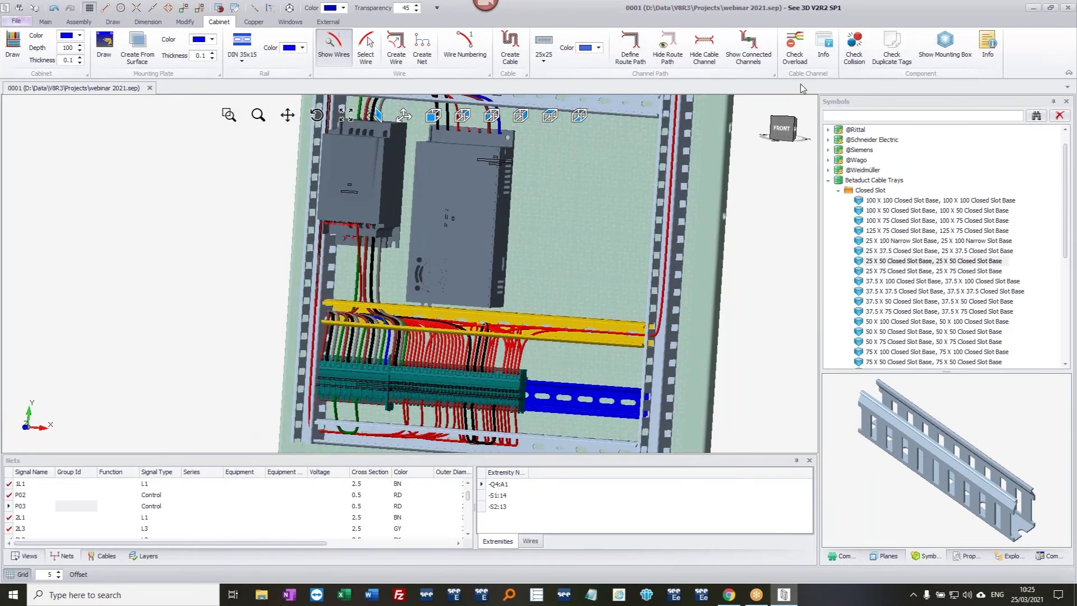
click(828, 51)
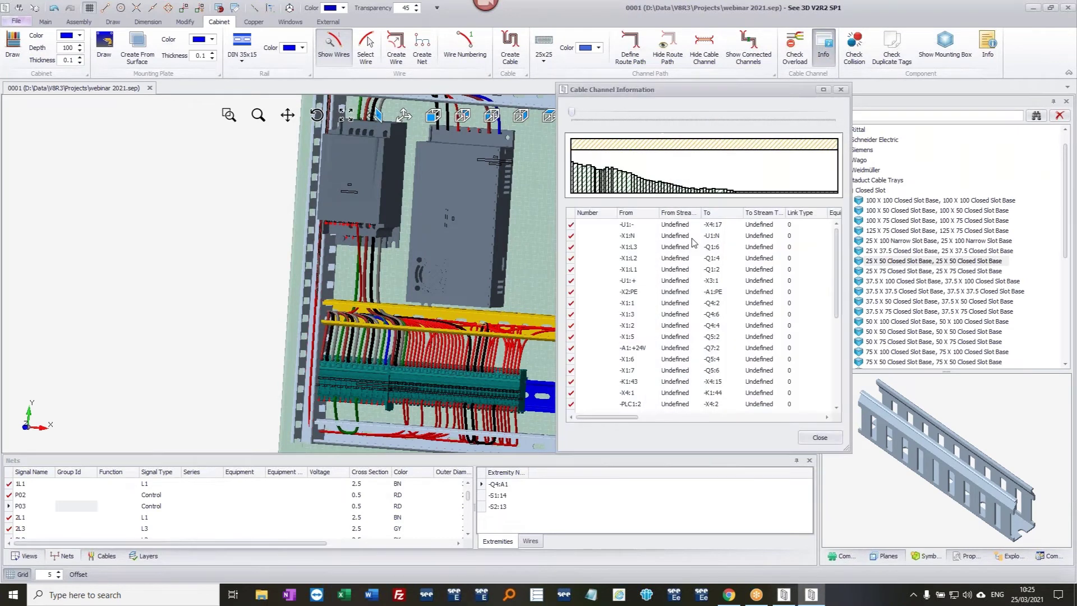
click(601, 112)
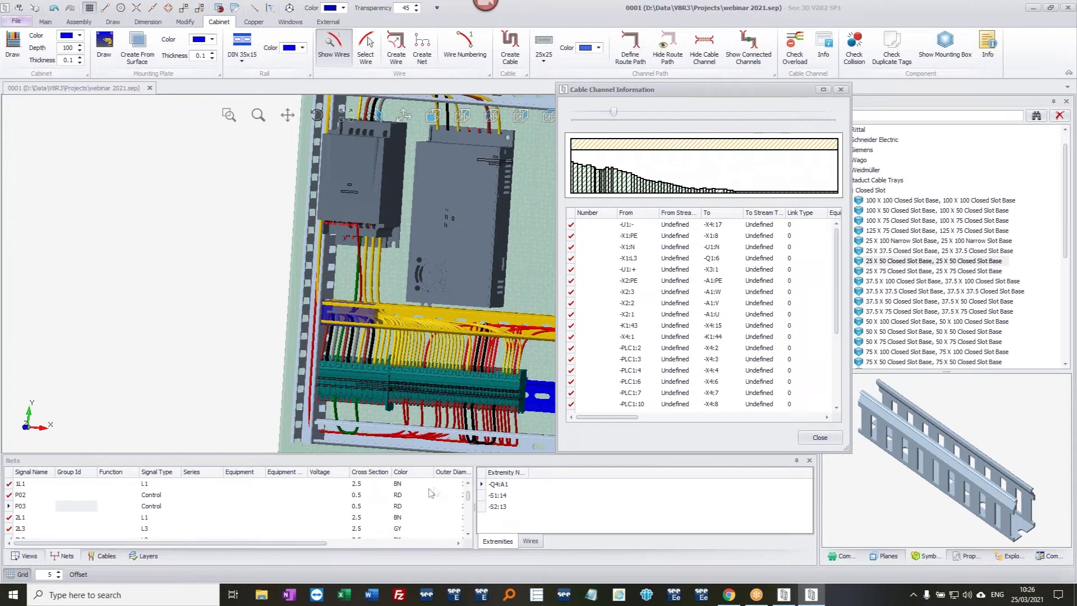
key(Escape)
- Shift the longer terminal group along the lowest rail to the rail's free right end
middle_drag(478, 397, 487, 306)
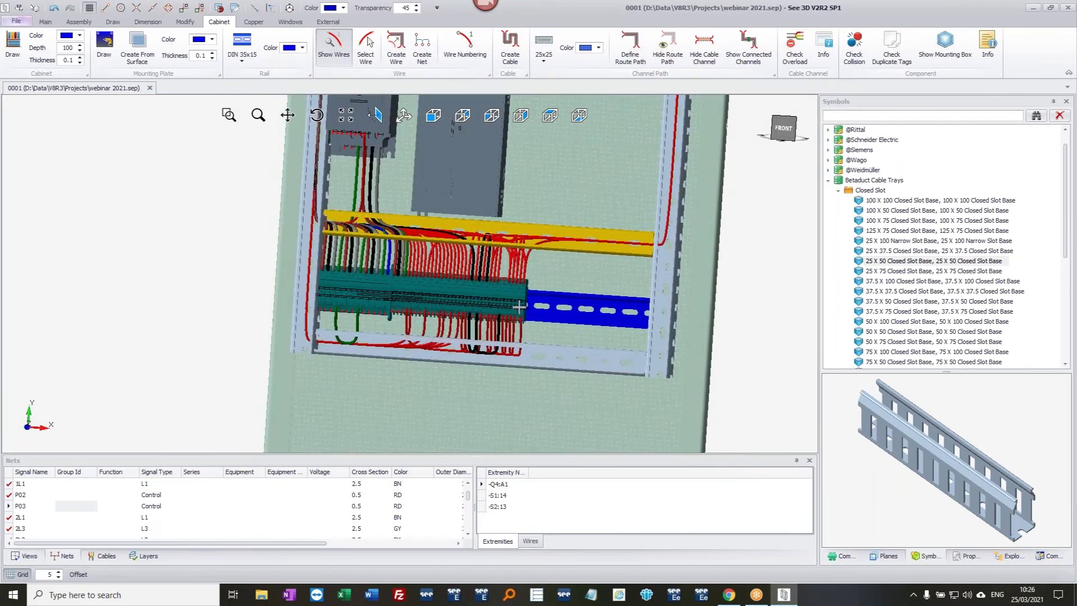
drag(523, 311, 421, 360)
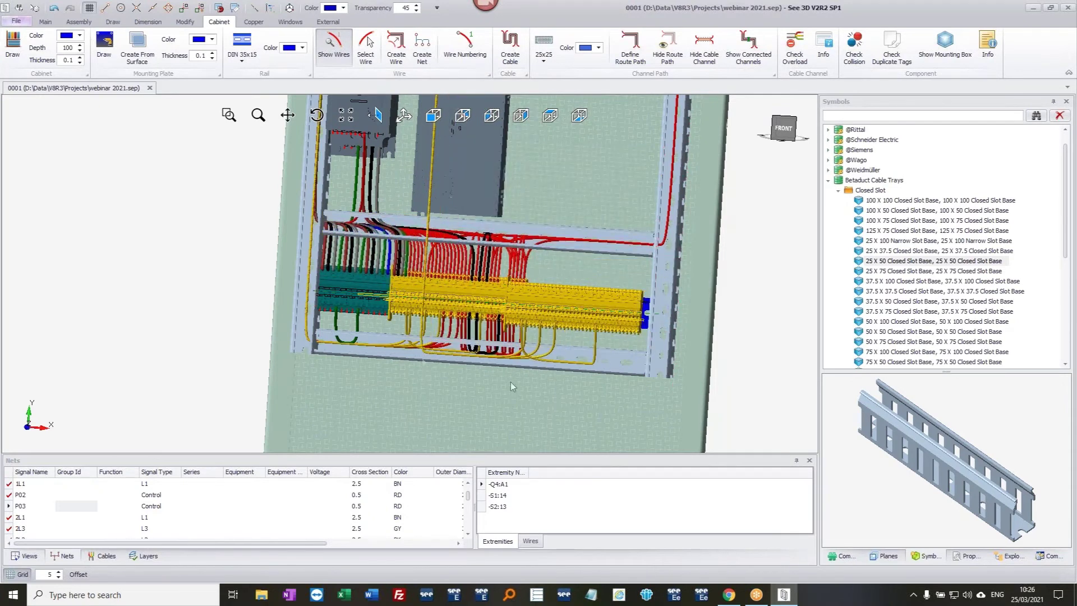
click(579, 379)
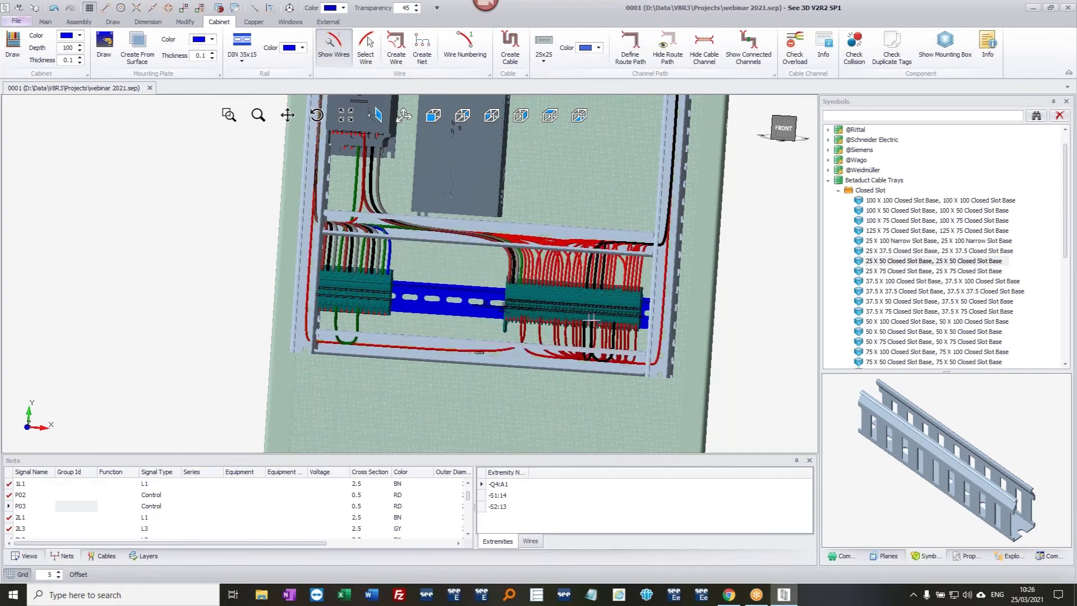
- Recheck the fill and wire list of the cable tray above the terminal strip in the cable channel information
middle_drag(587, 320, 579, 298)
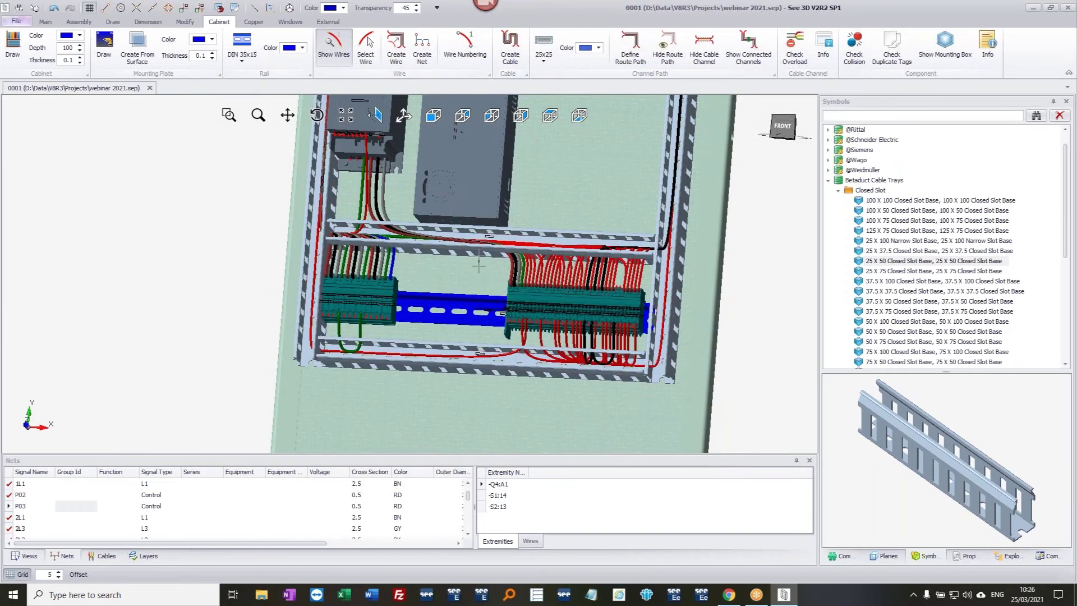
click(477, 249)
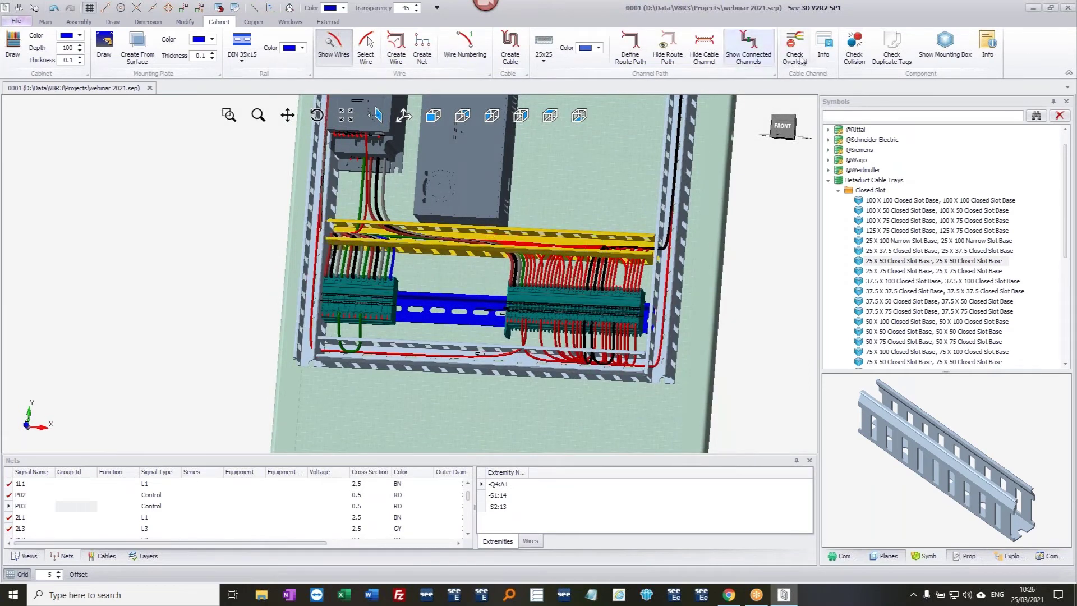
click(824, 46)
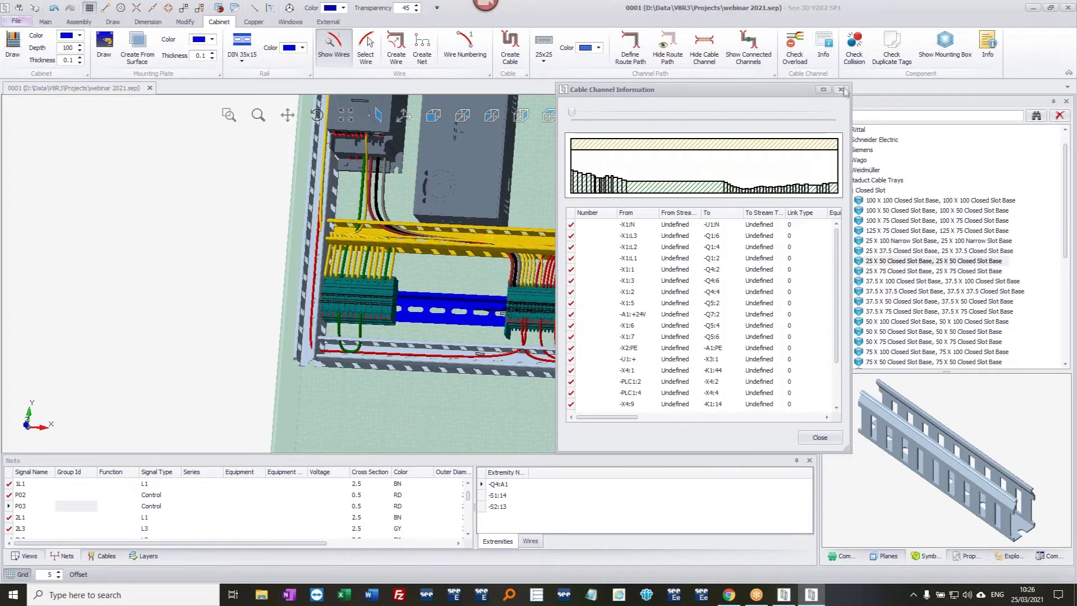
click(841, 90)
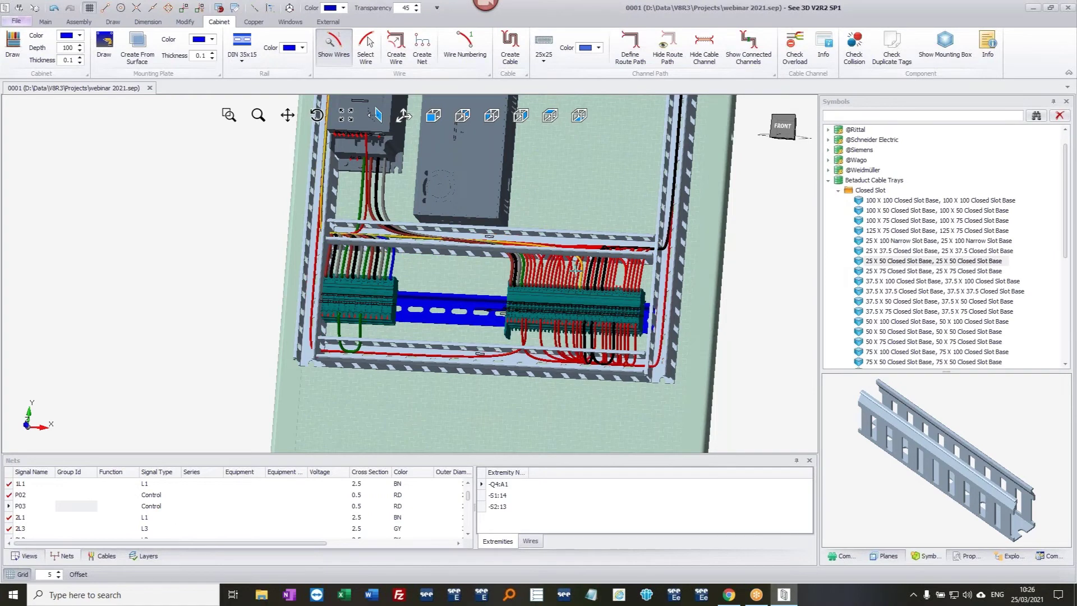
- Open the alternative route paths of the selected yellow wire that enters the longer terminal group
middle_drag(562, 232, 413, 363)
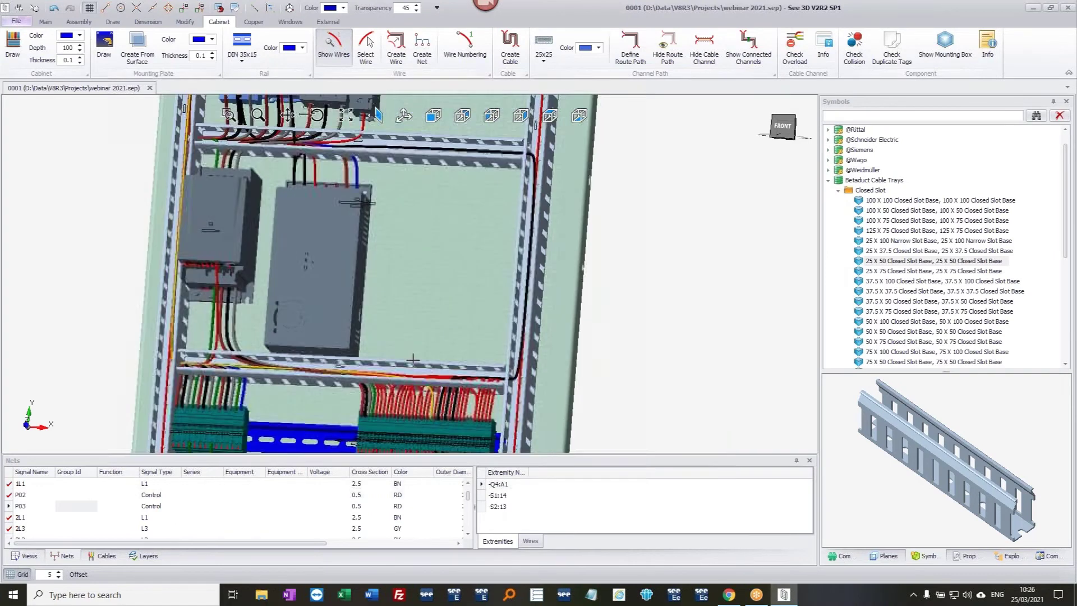
scroll(413, 363, down, 3)
middle_drag(443, 210, 412, 320)
middle_drag(393, 376, 391, 250)
right_click(439, 317)
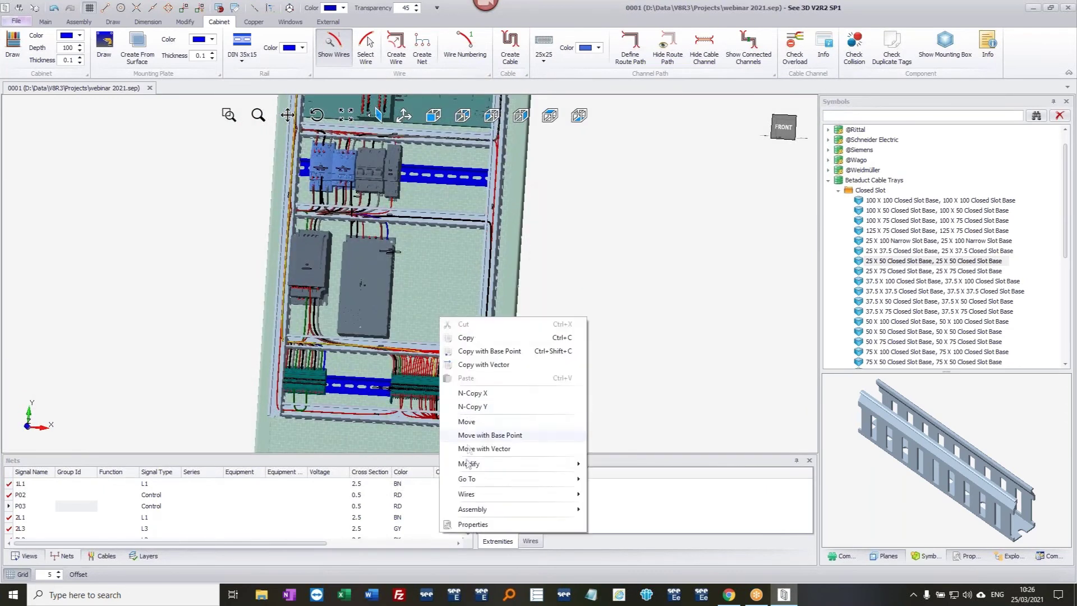
mouse_move(468, 494)
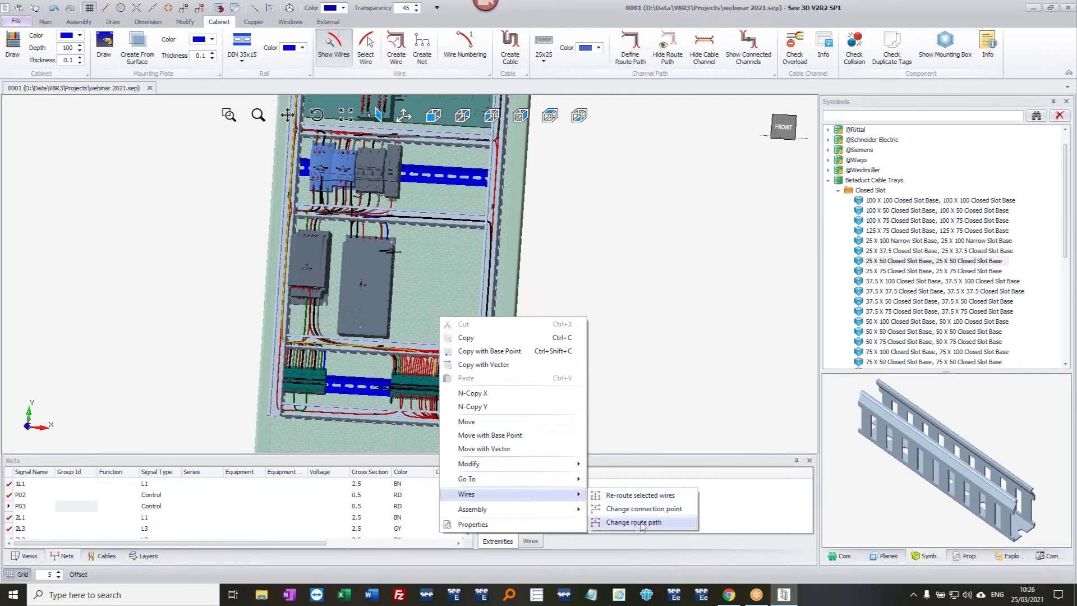
click(639, 523)
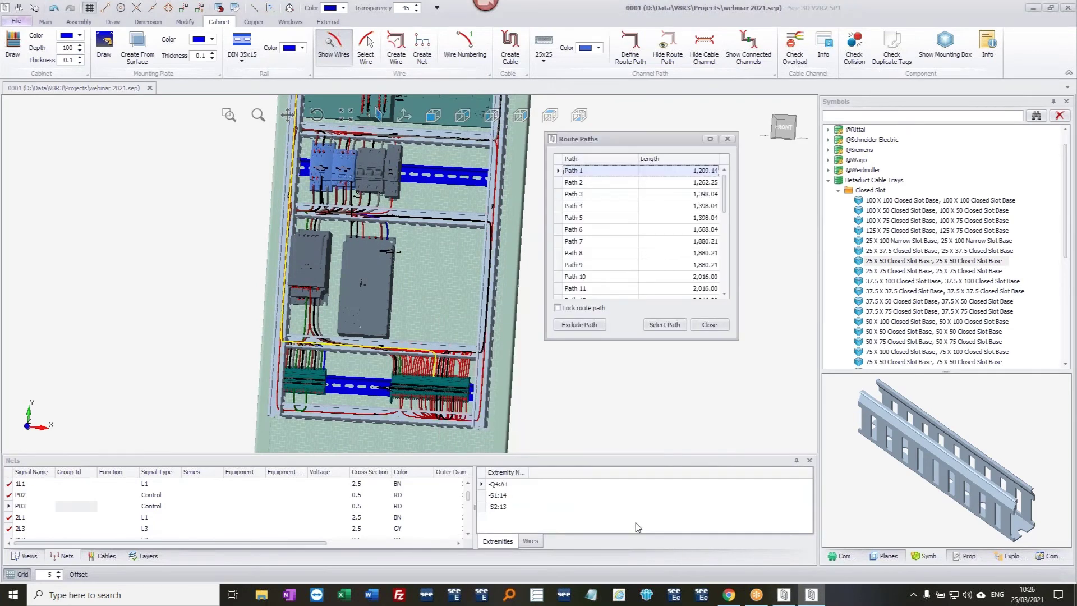
- Compare the wire's alternative route paths in the cabinet and reroute it along Path 2
click(673, 184)
middle_drag(420, 325, 391, 309)
scroll(386, 385, down, 4)
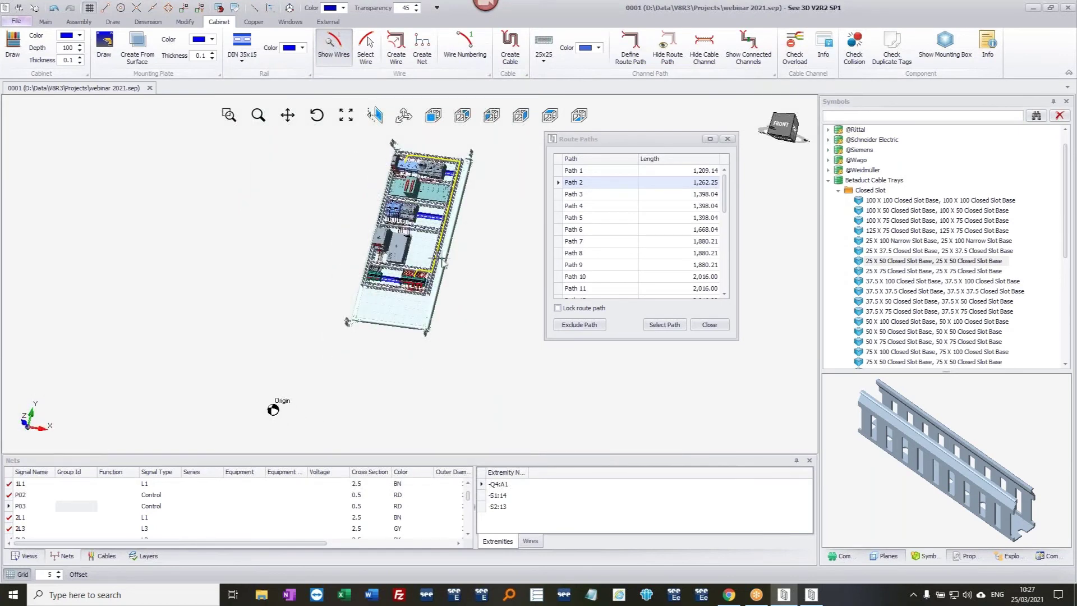
click(680, 207)
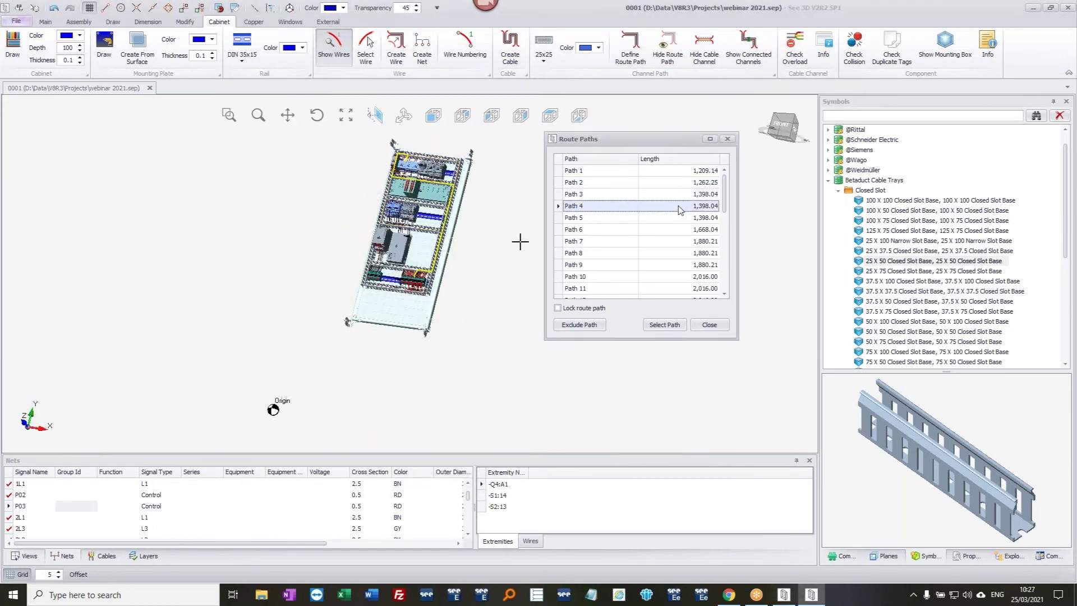
click(645, 220)
click(658, 183)
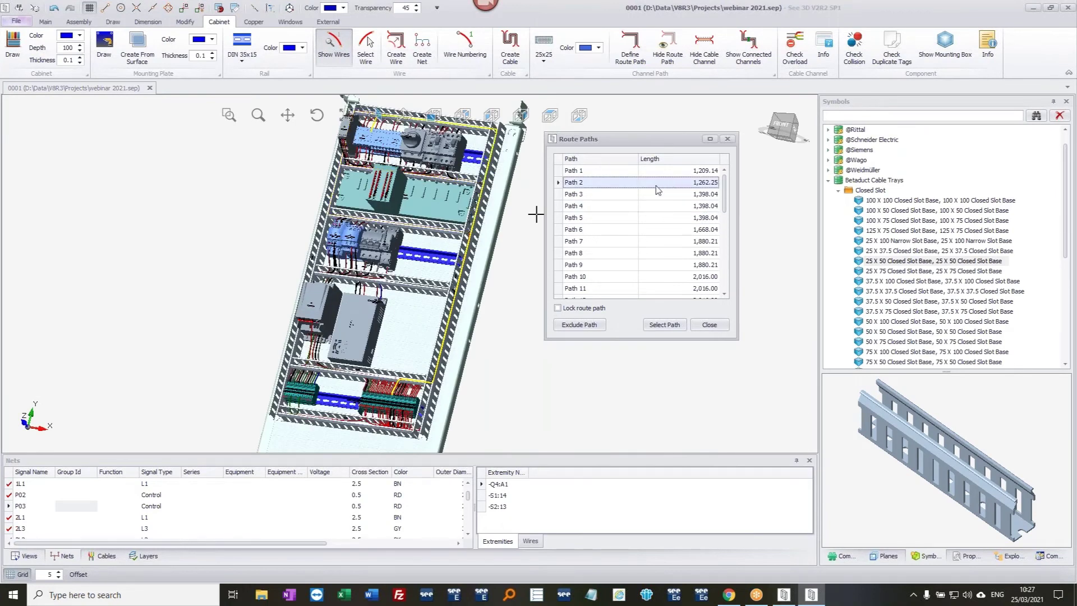
click(684, 174)
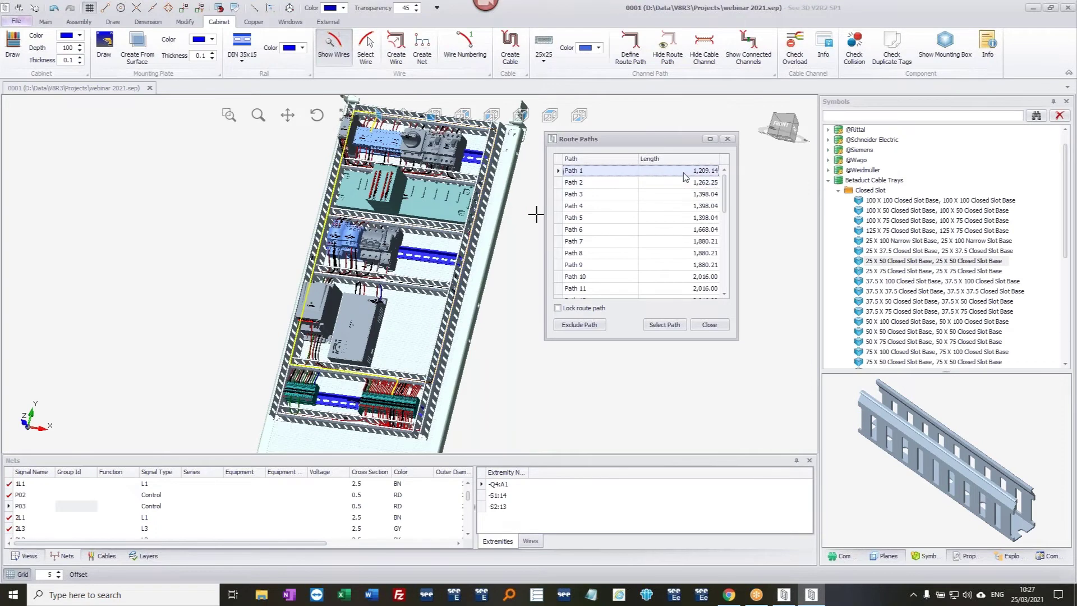
click(685, 182)
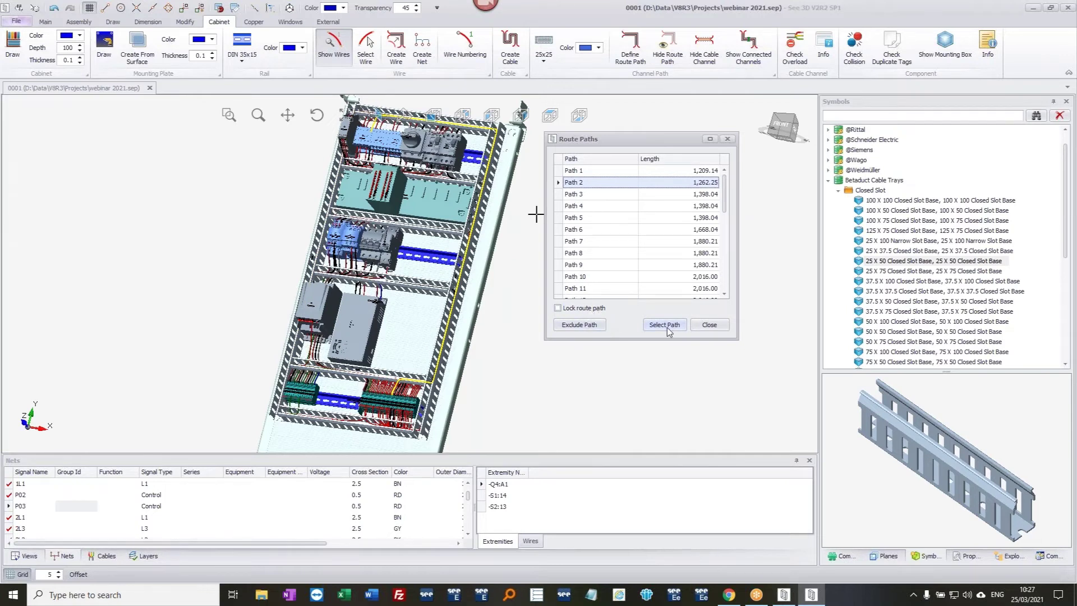
click(668, 325)
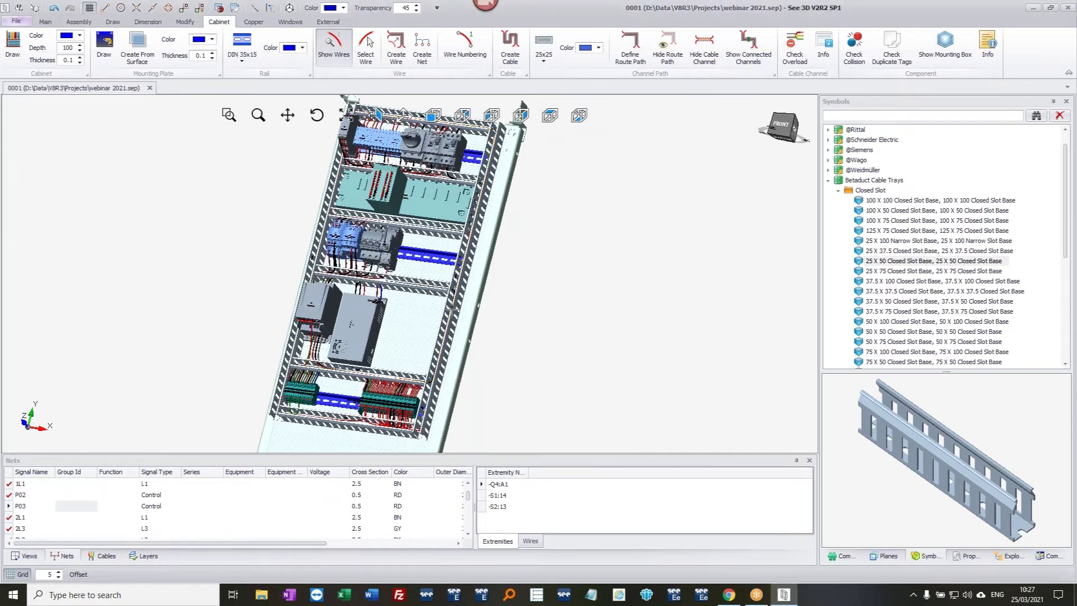
- Examine the channel area size, density factor and occupation properties of the cabinet's right vertical cable tray
click(455, 307)
middle_drag(452, 308, 476, 309)
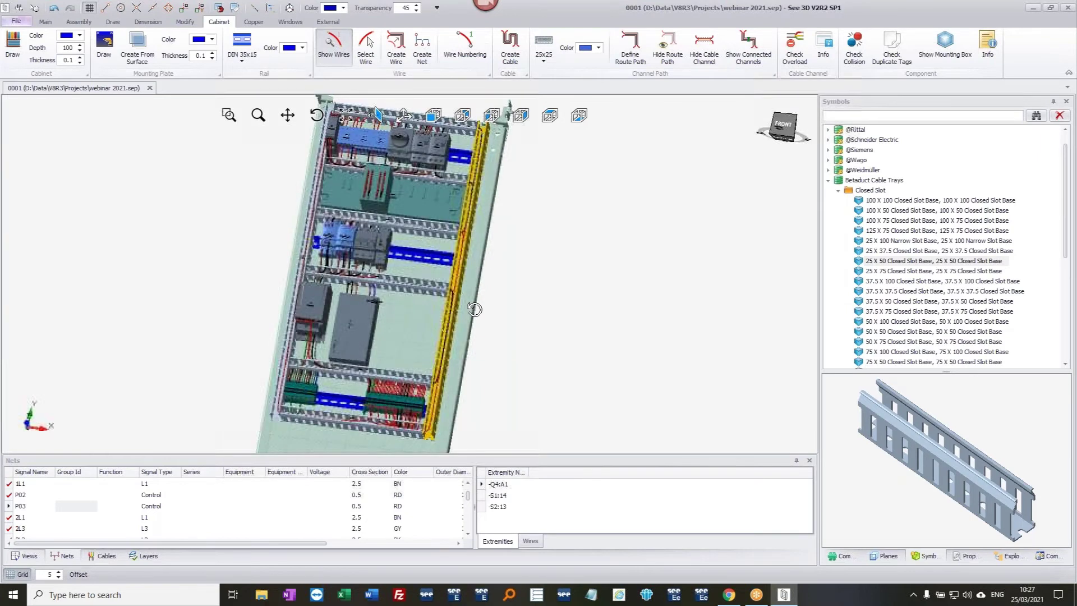
click(967, 558)
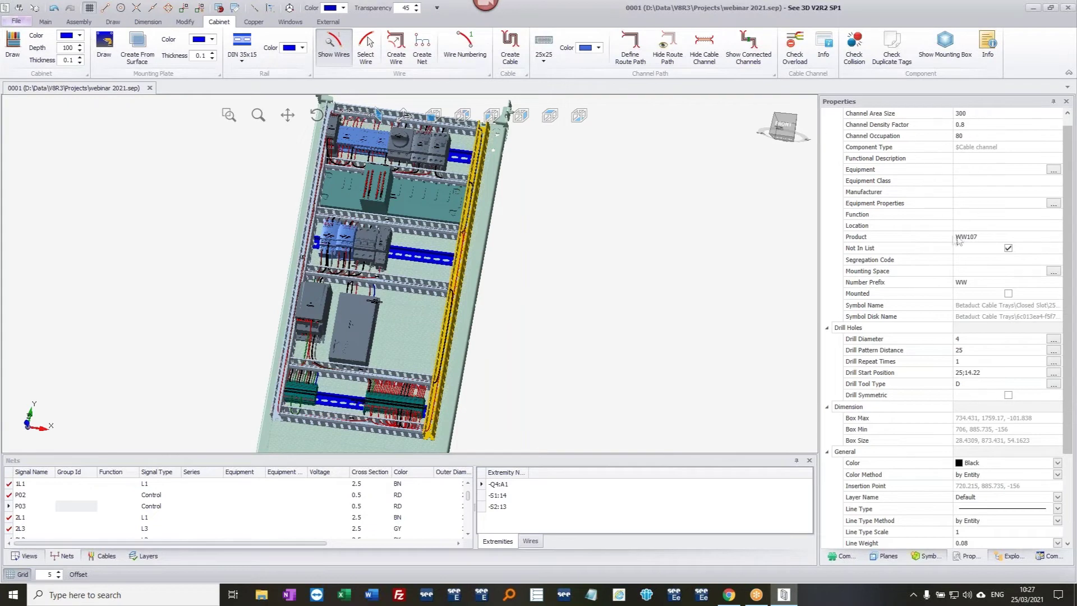
click(969, 137)
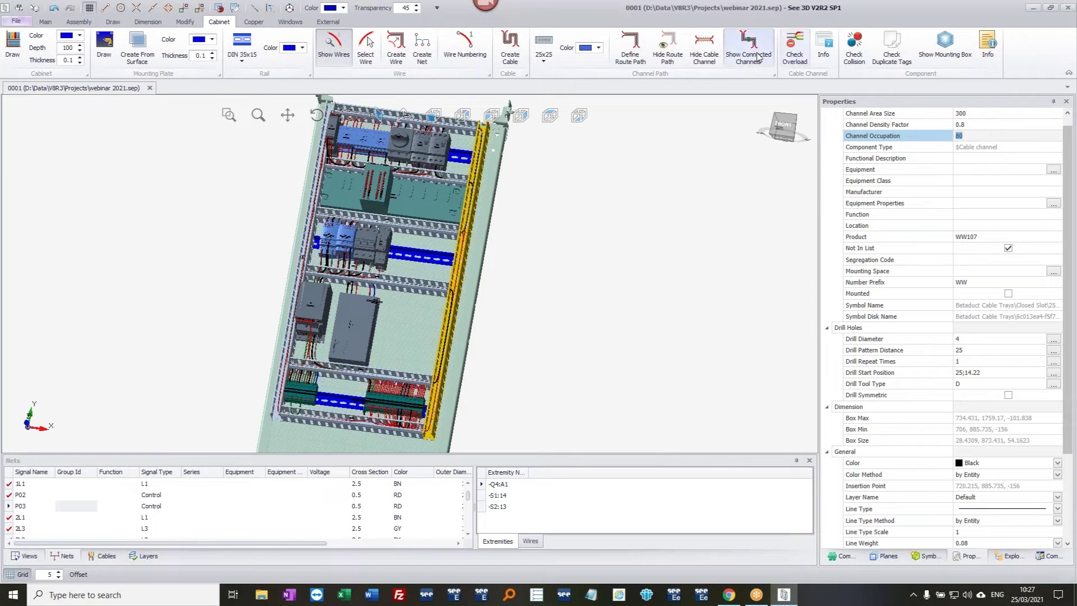
- Check the right vertical tray's fill and wire list at two points along its length in the cable channel information
click(823, 48)
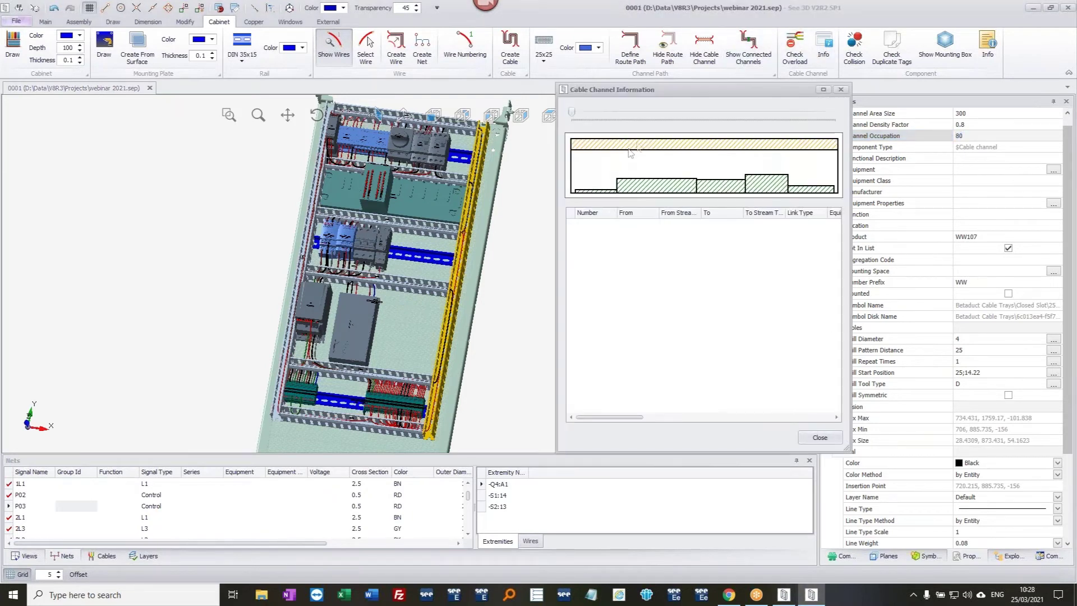
drag(572, 115, 650, 113)
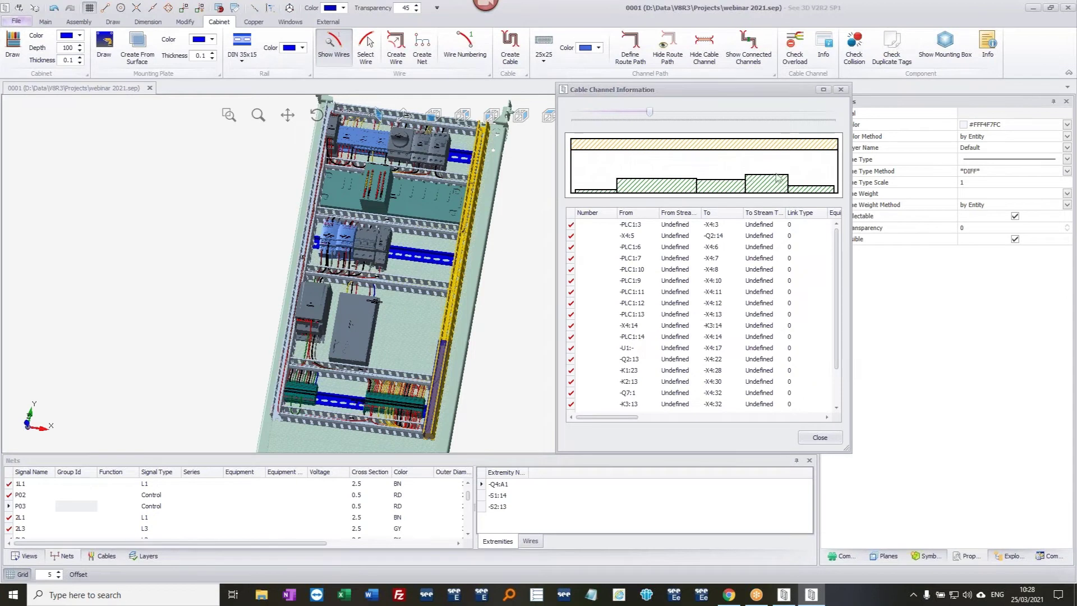
drag(653, 116, 759, 115)
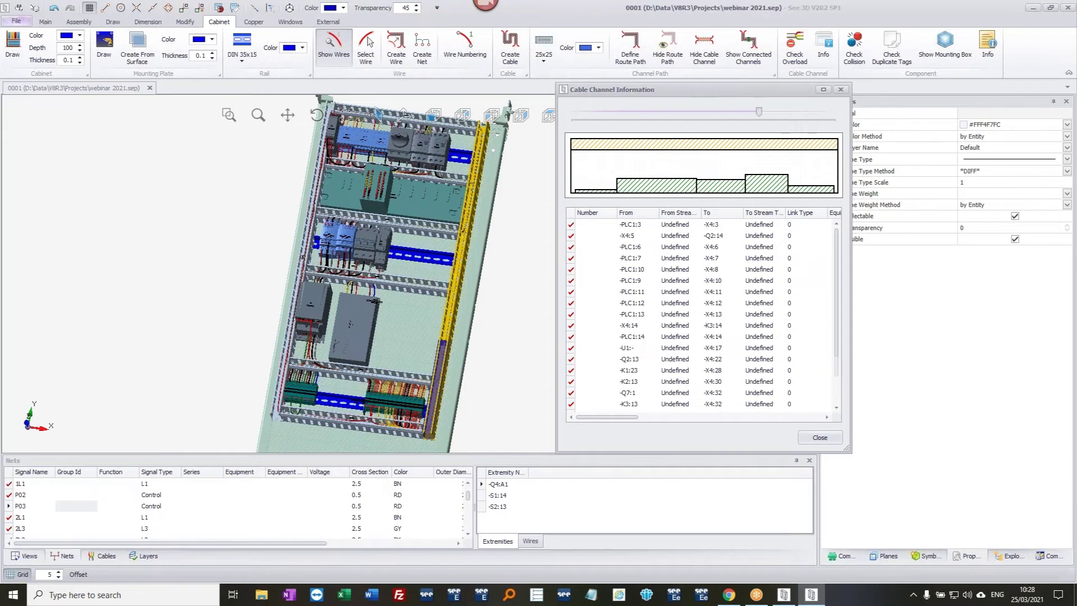
click(841, 90)
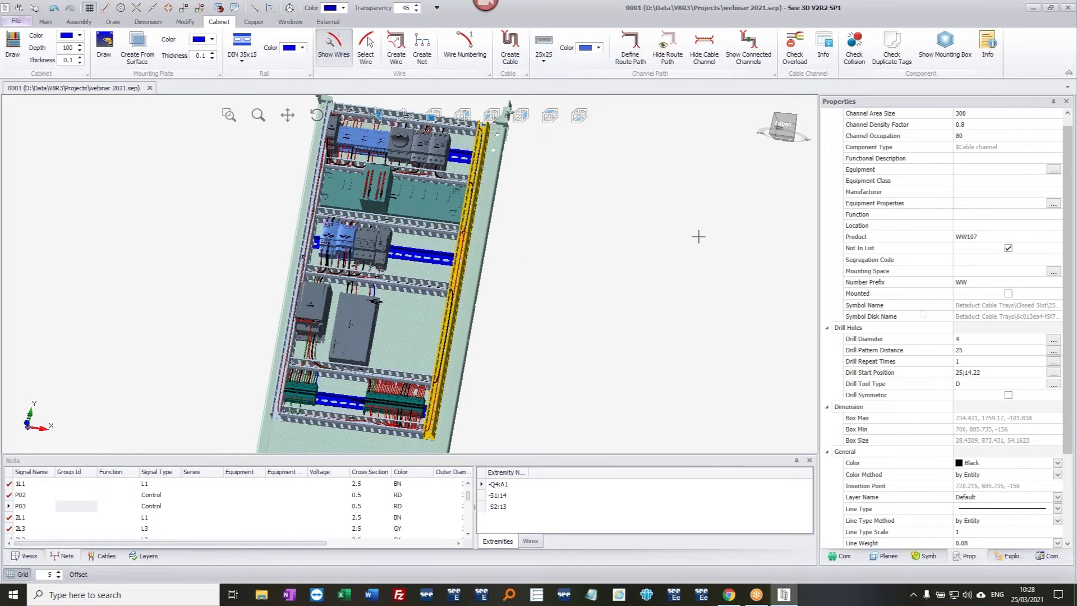
- Examine the segregation code property of both vertical cable trays and the matching segregation field of the nets
click(972, 260)
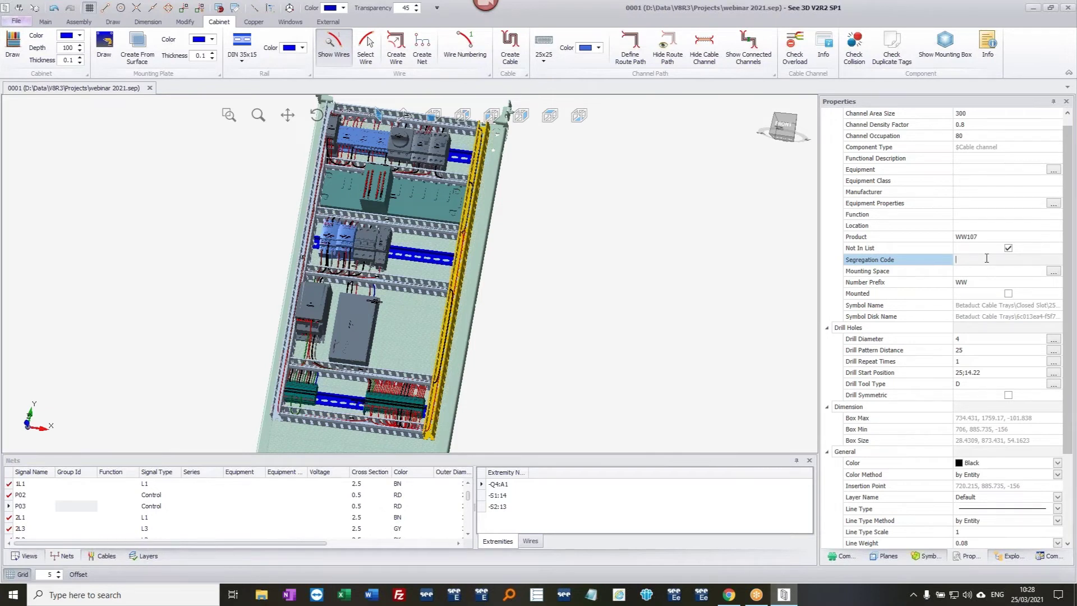
click(300, 248)
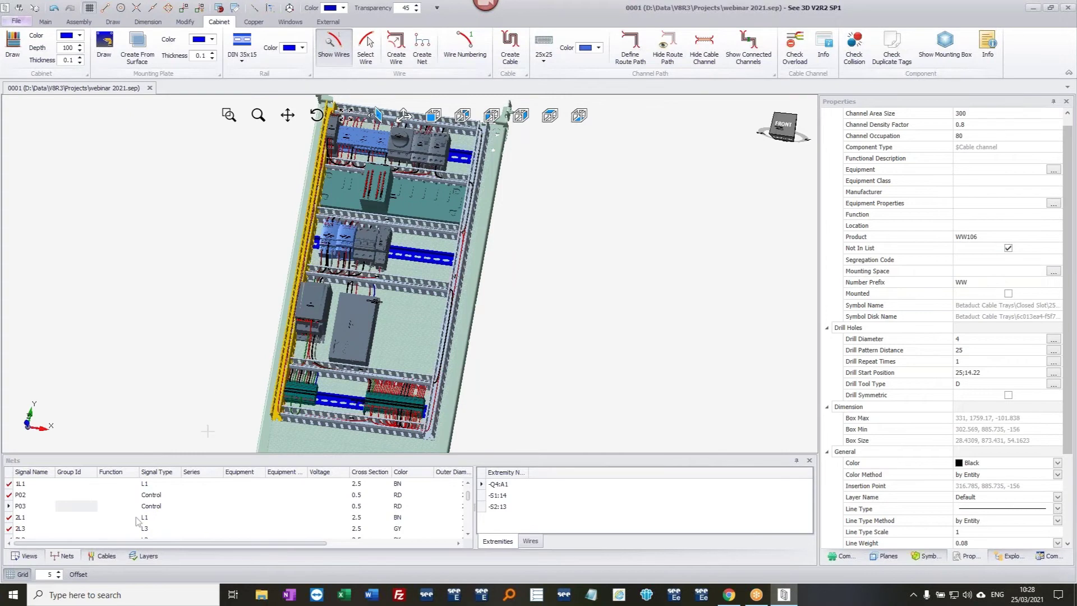
drag(79, 544, 205, 547)
click(359, 484)
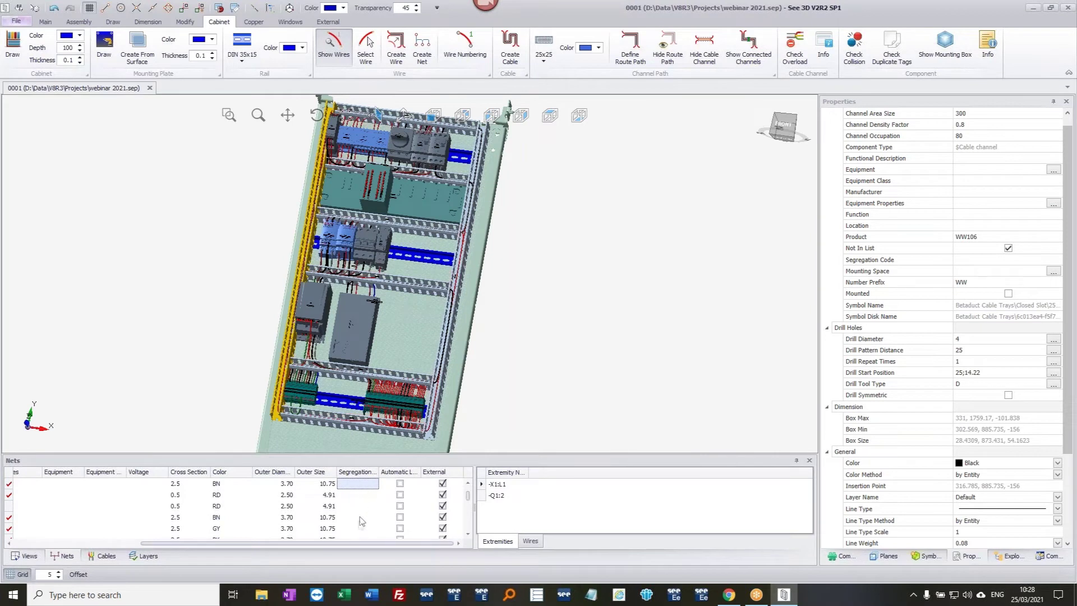
drag(356, 543, 203, 543)
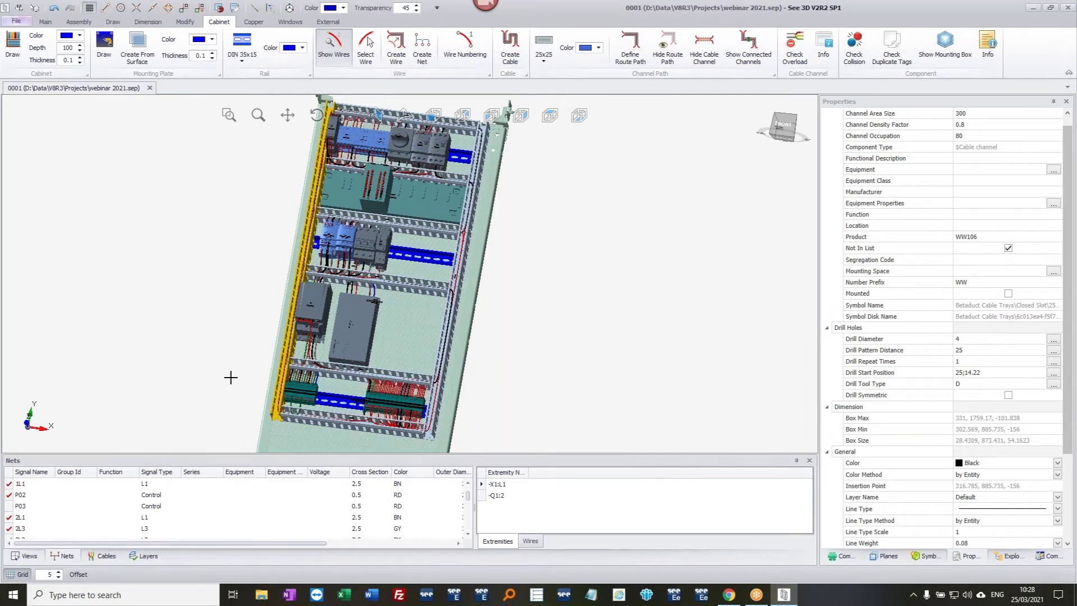
click(566, 314)
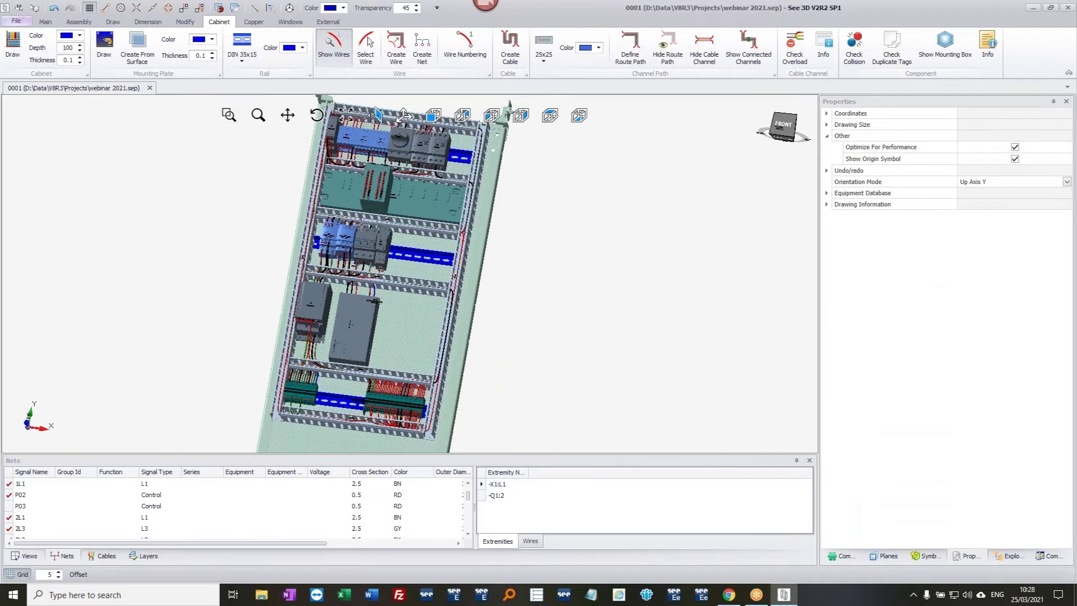
- Preview the report from the Wire Routing Report.dpa3drep template, review its wire routes and lengths, and close it
click(16, 21)
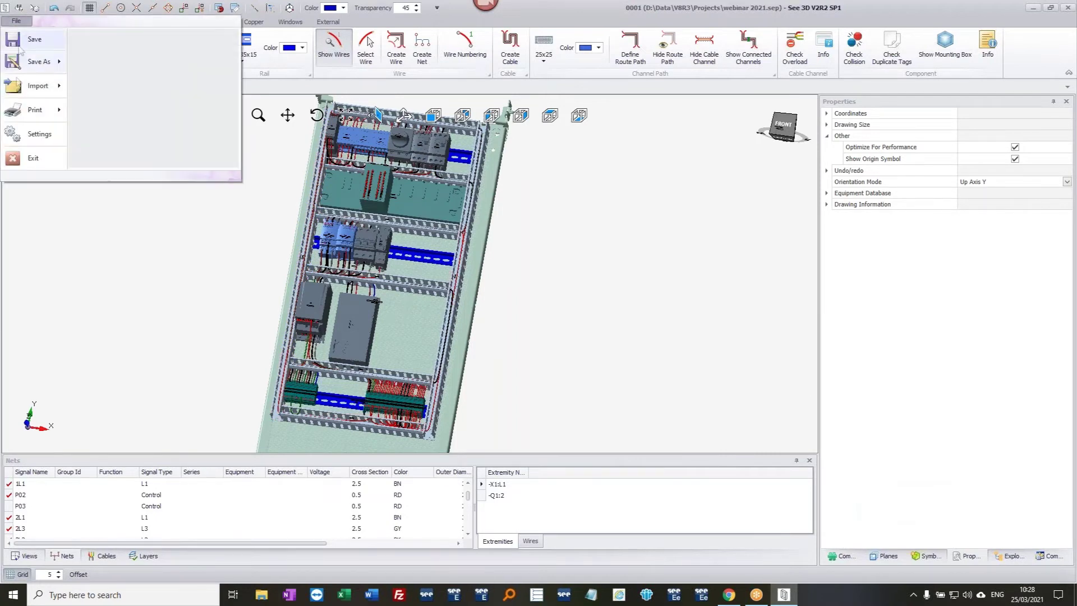
mouse_move(20, 111)
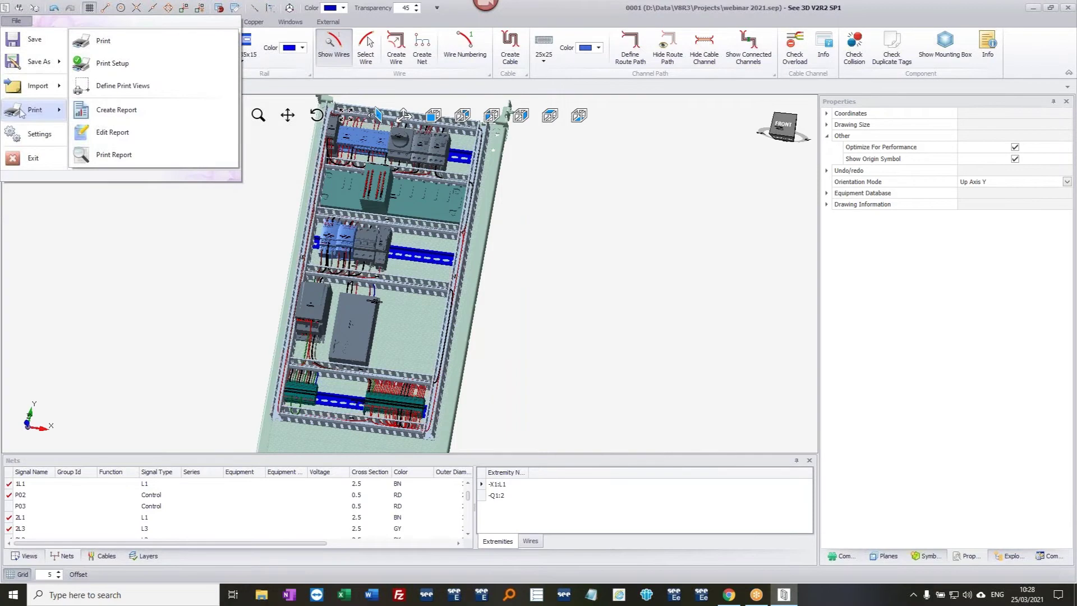
click(122, 159)
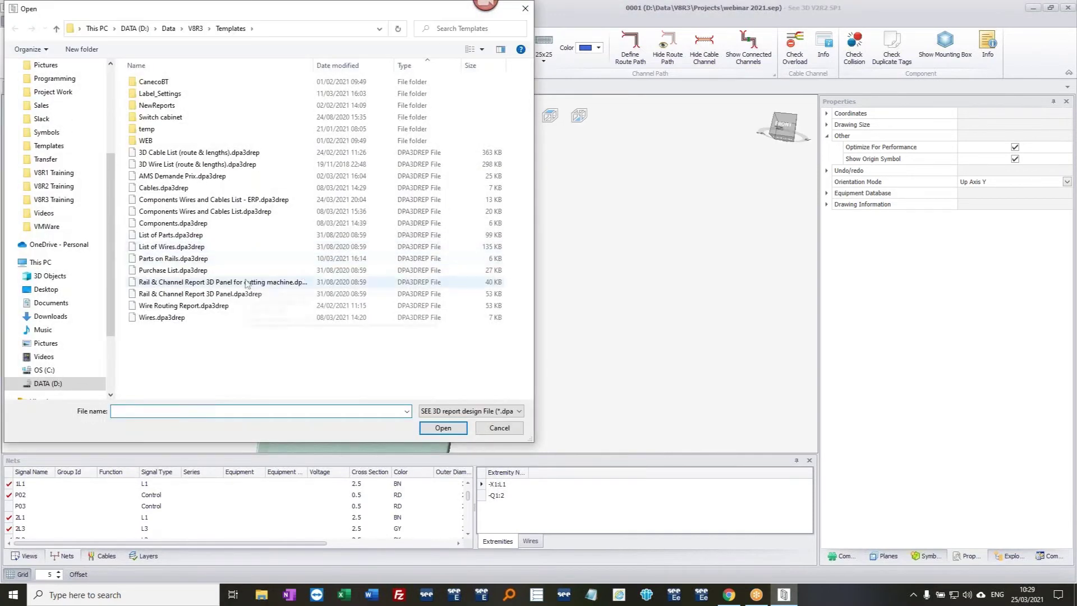
click(191, 307)
click(442, 429)
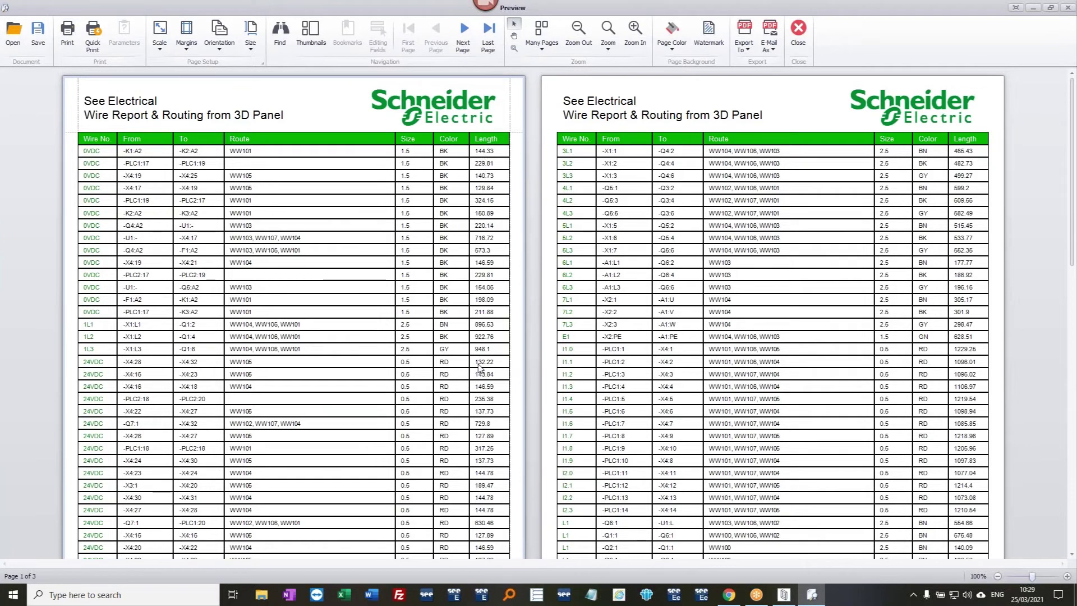
scroll(480, 367, down, 3)
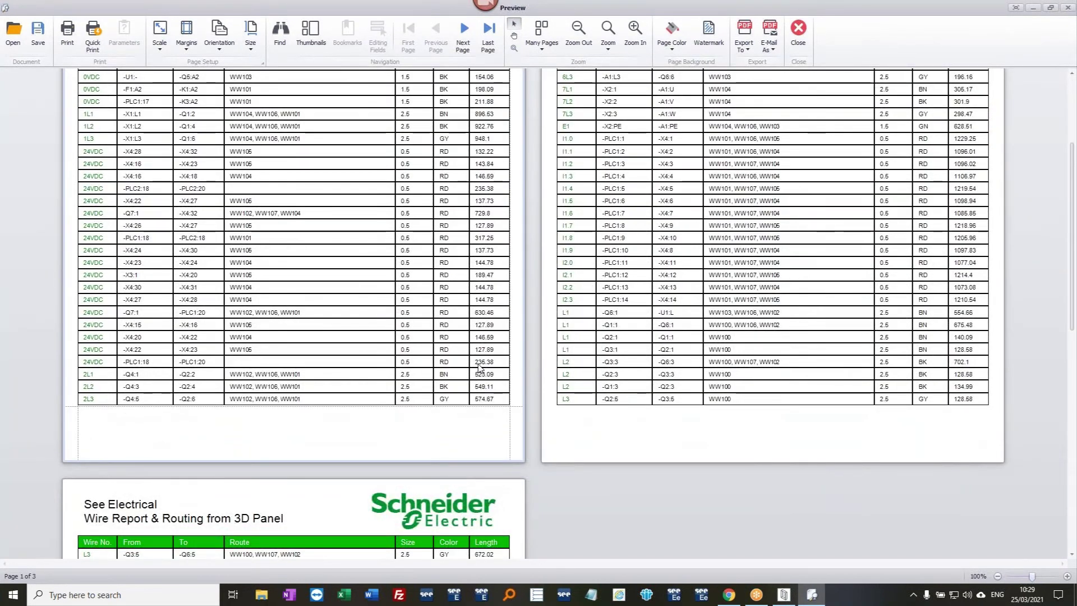
scroll(479, 368, up, 3)
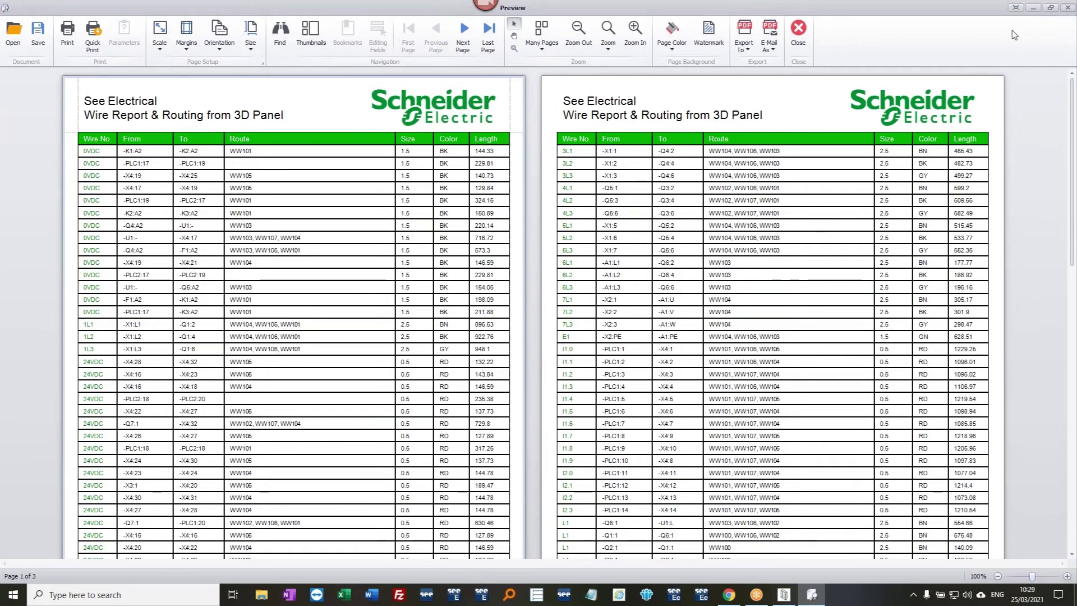
click(1068, 8)
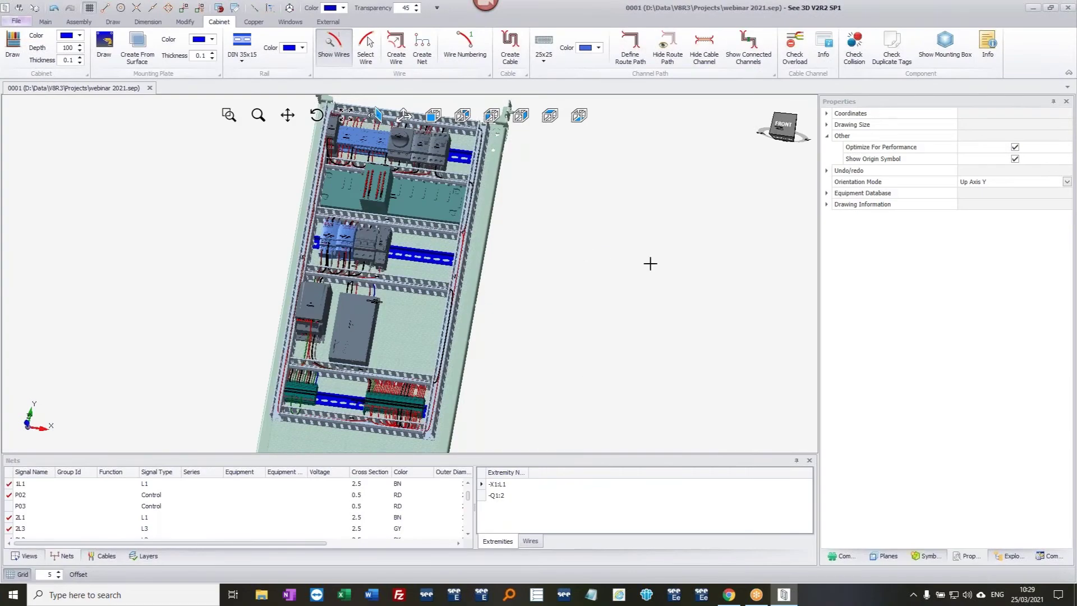
- Show all hidden components of the drawing, including the cabinet's door and panels
click(1018, 560)
click(848, 143)
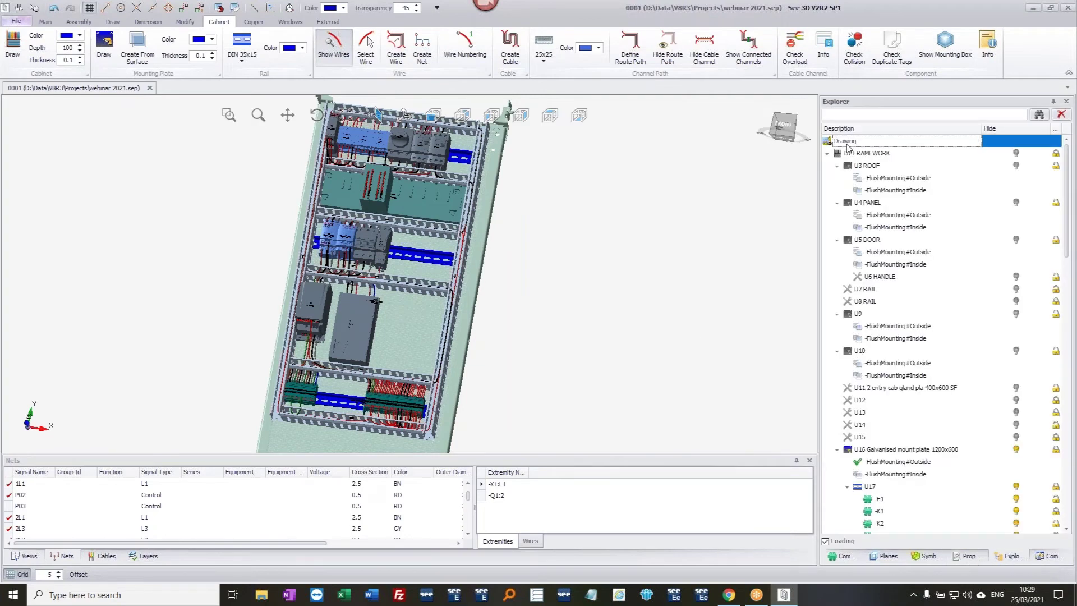
right_click(848, 147)
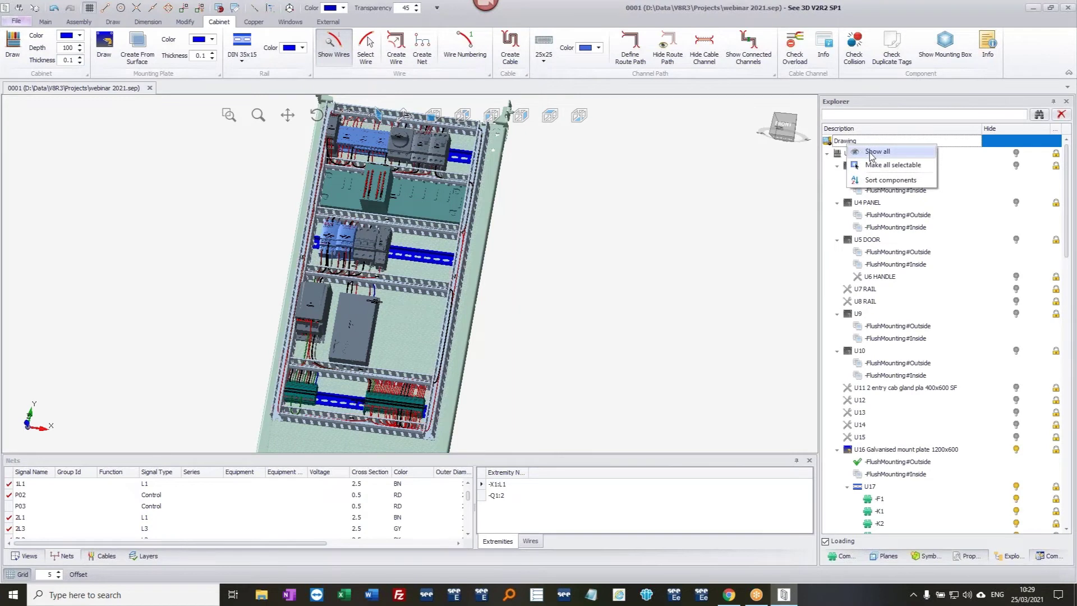
click(875, 152)
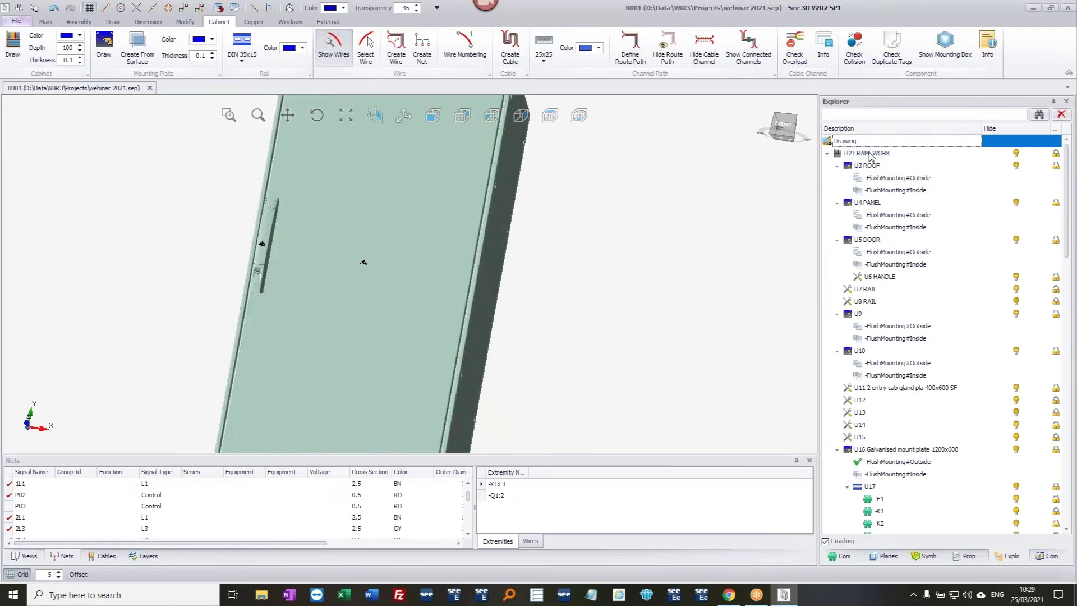
- Hide everything in the drawing except the U5 DOOR component and its children
click(444, 242)
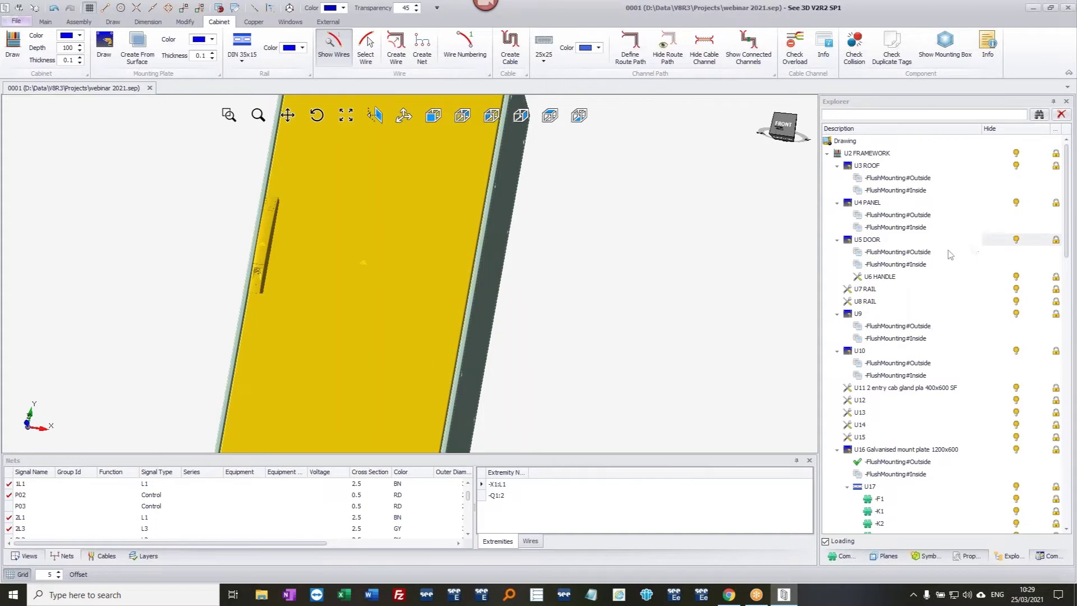
click(884, 241)
right_click(881, 240)
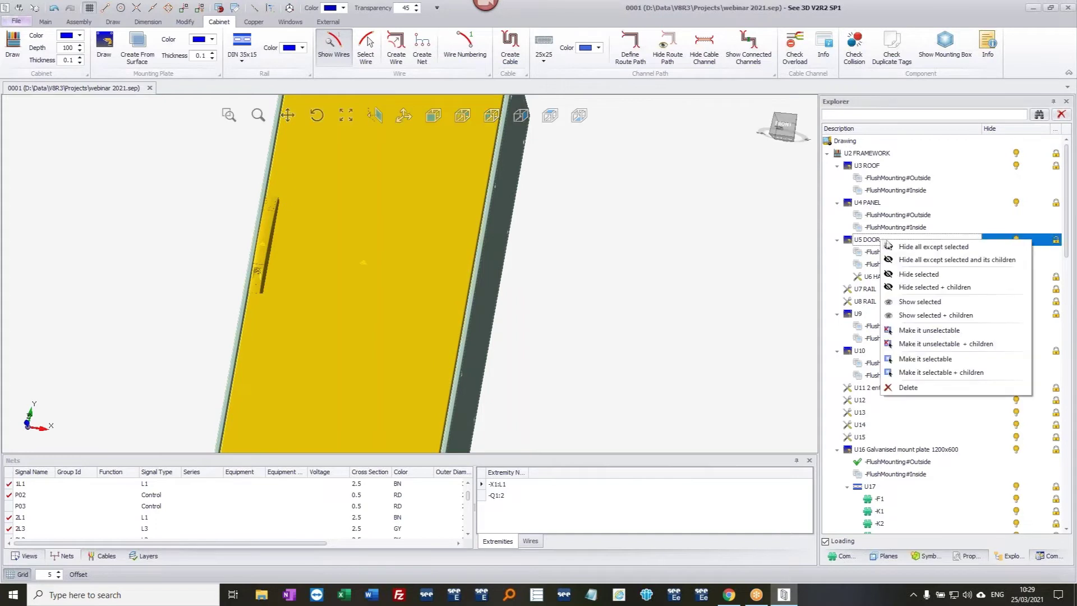
click(935, 260)
middle_drag(265, 249, 370, 267)
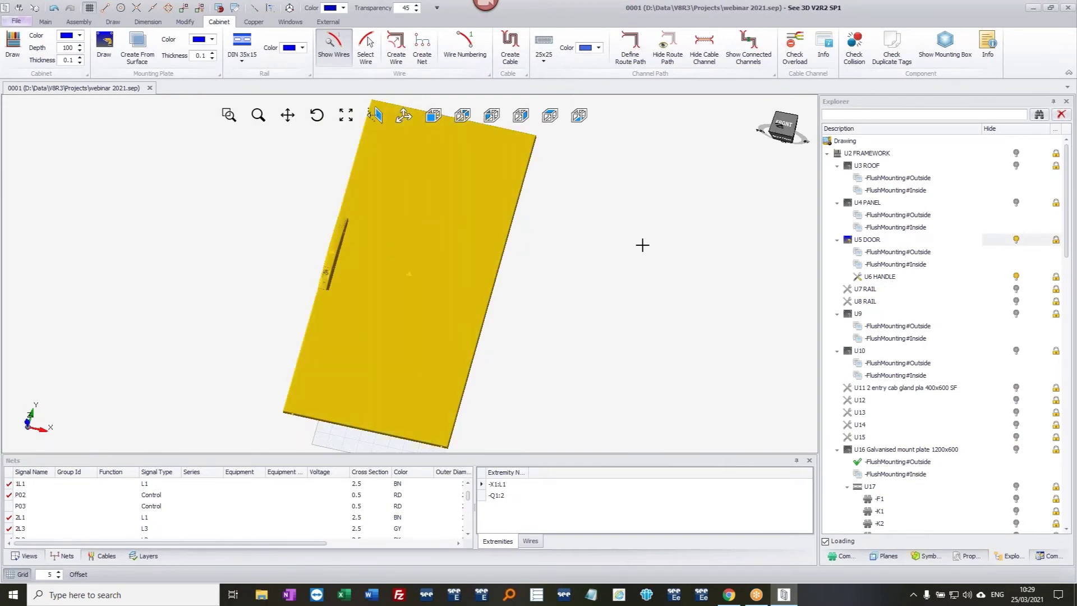
- Set the outside flush mounting plane of the U5 DOOR as the working plane
click(901, 239)
click(908, 256)
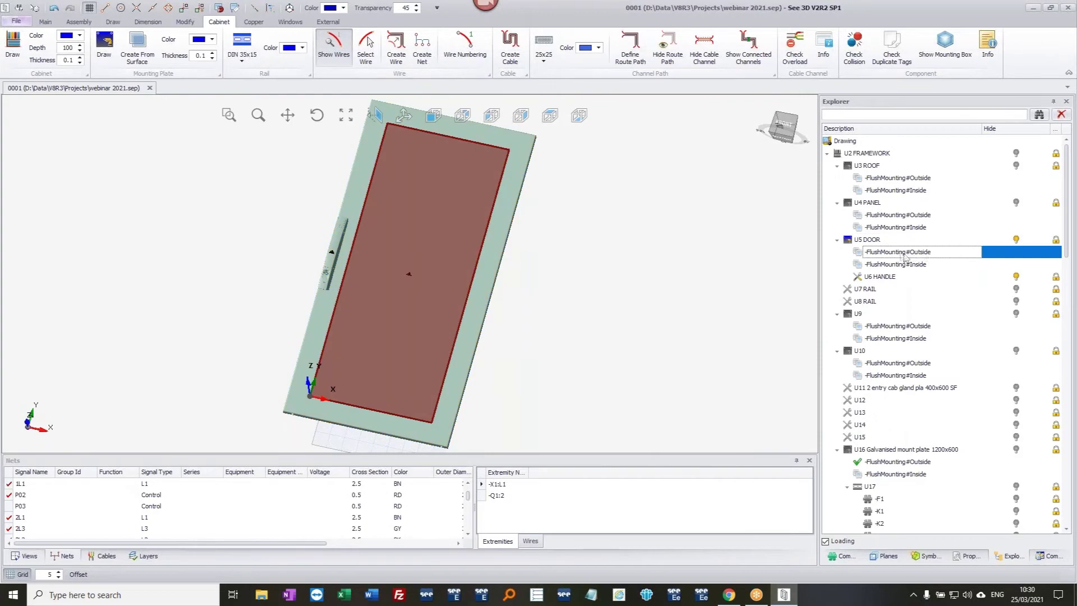
right_click(905, 253)
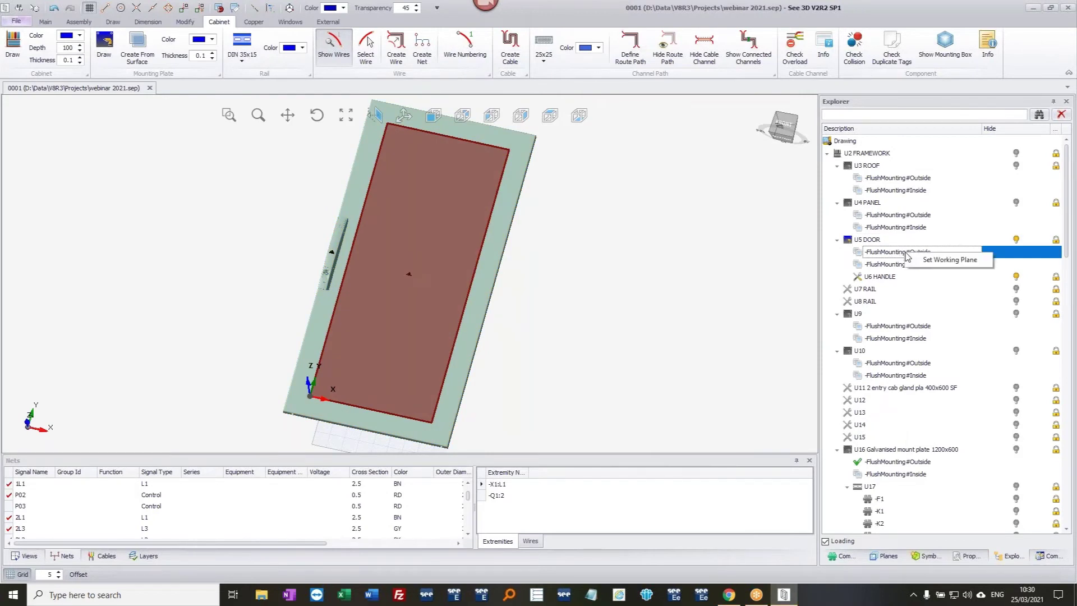
click(936, 264)
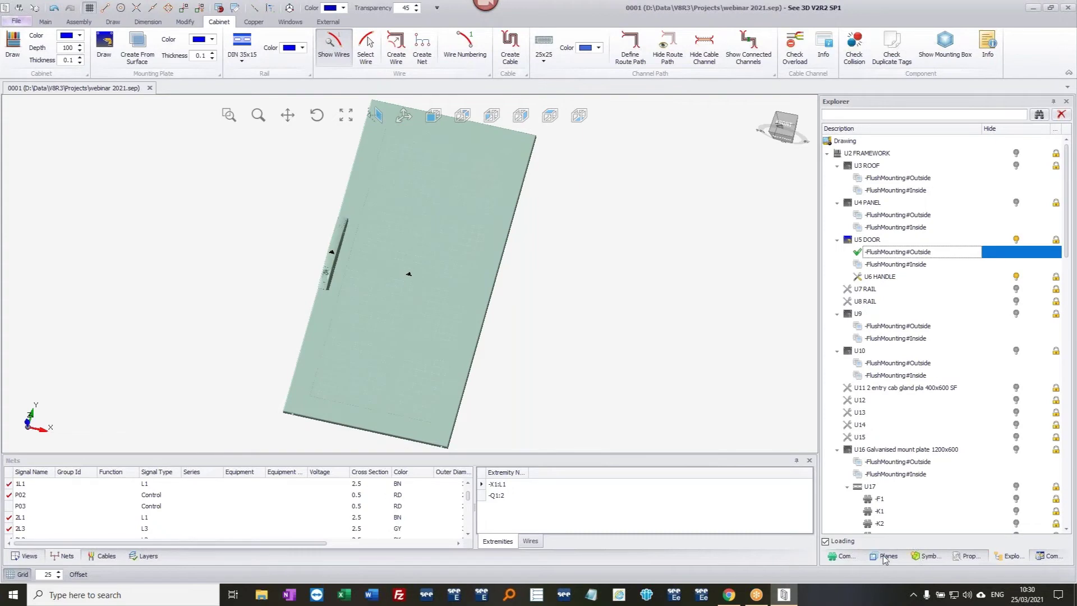
- Filter the component list to products whose name begins with -S
click(850, 557)
scroll(894, 291, up, 10)
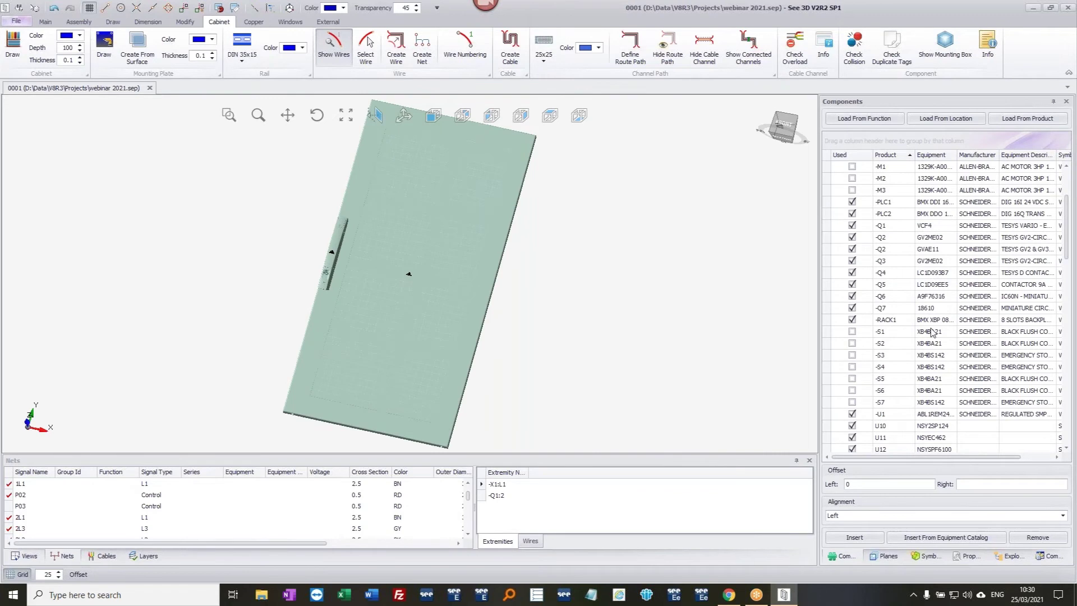
click(911, 155)
click(962, 165)
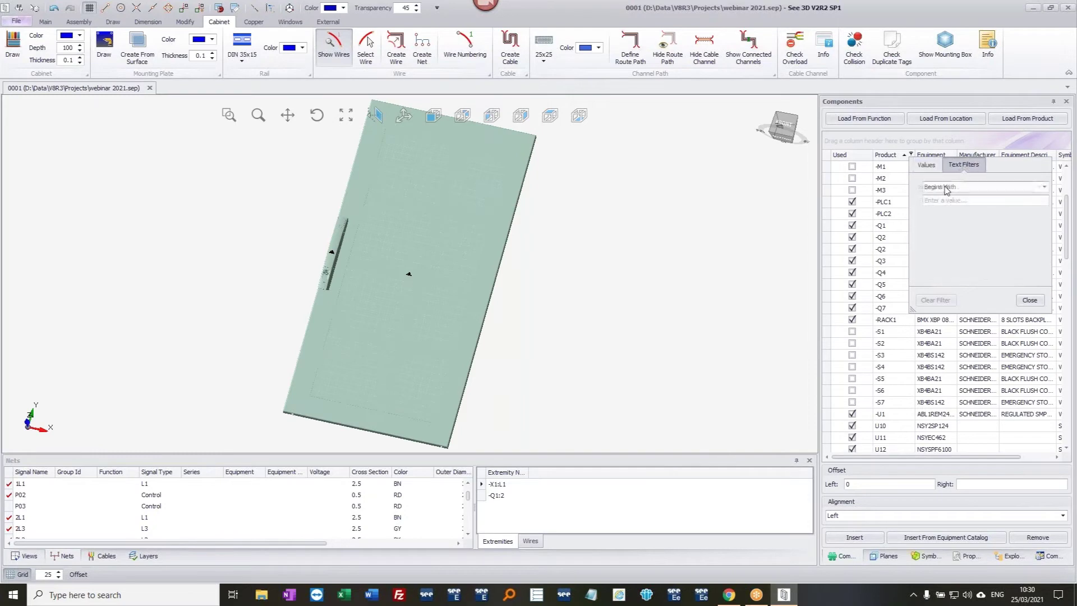
click(940, 201)
text(-S)
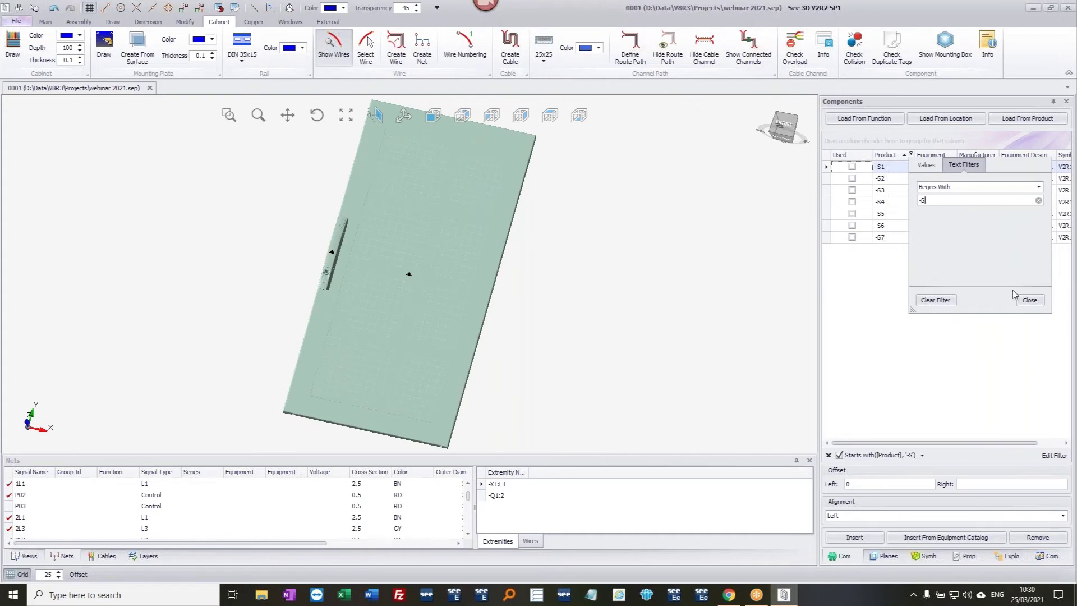
click(1031, 301)
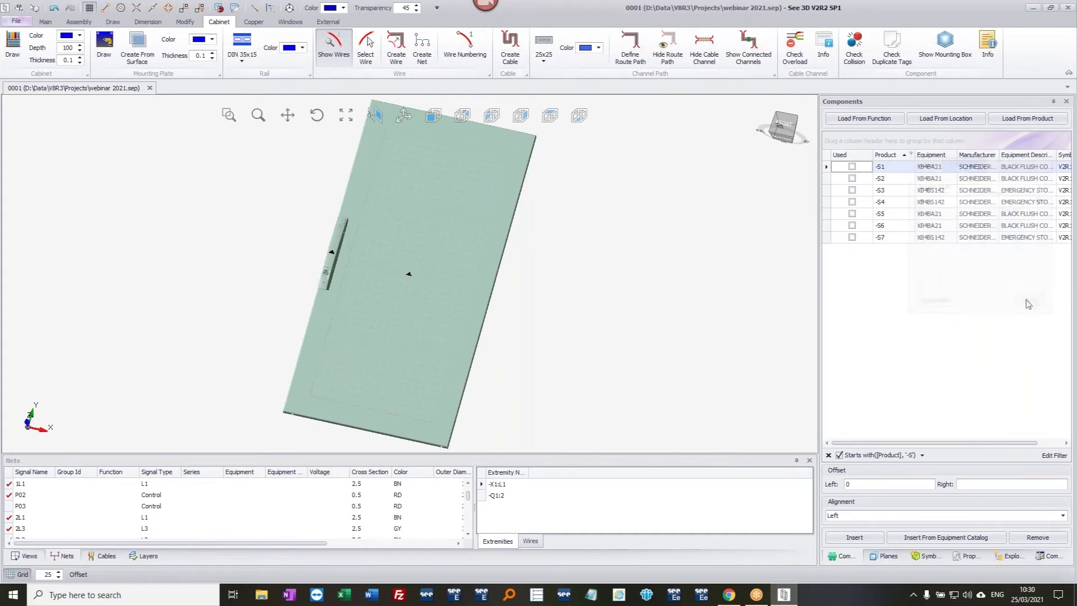
- Insert the XB4BA21 components -S1, -S2, -S5 and -S6 in a row on the door beside the handle, starting with offset -200;0;0
ctrl+click(943, 178)
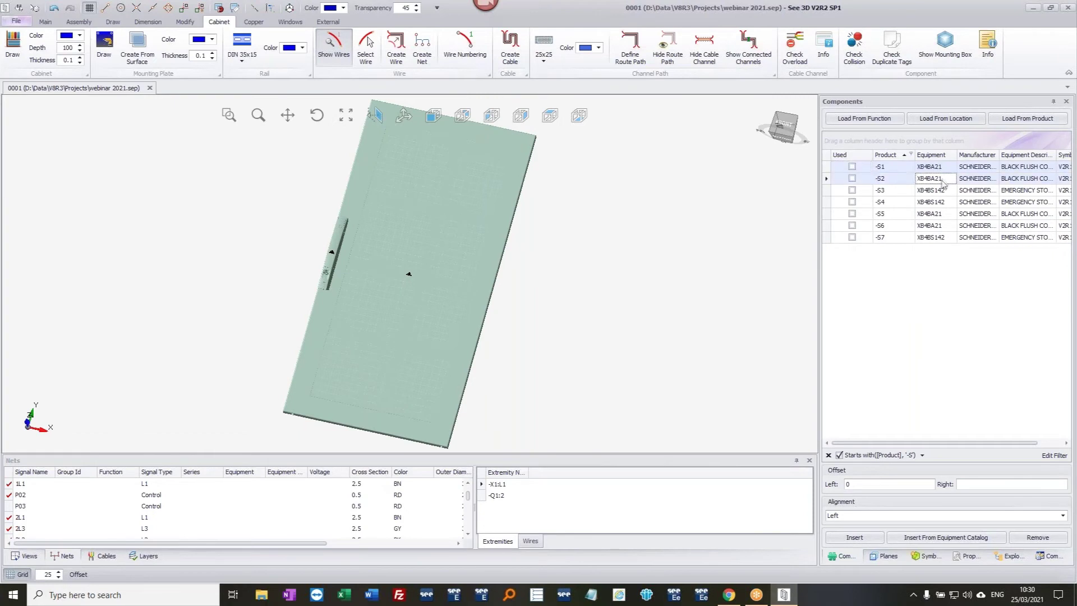
ctrl+click(938, 214)
ctrl+click(940, 225)
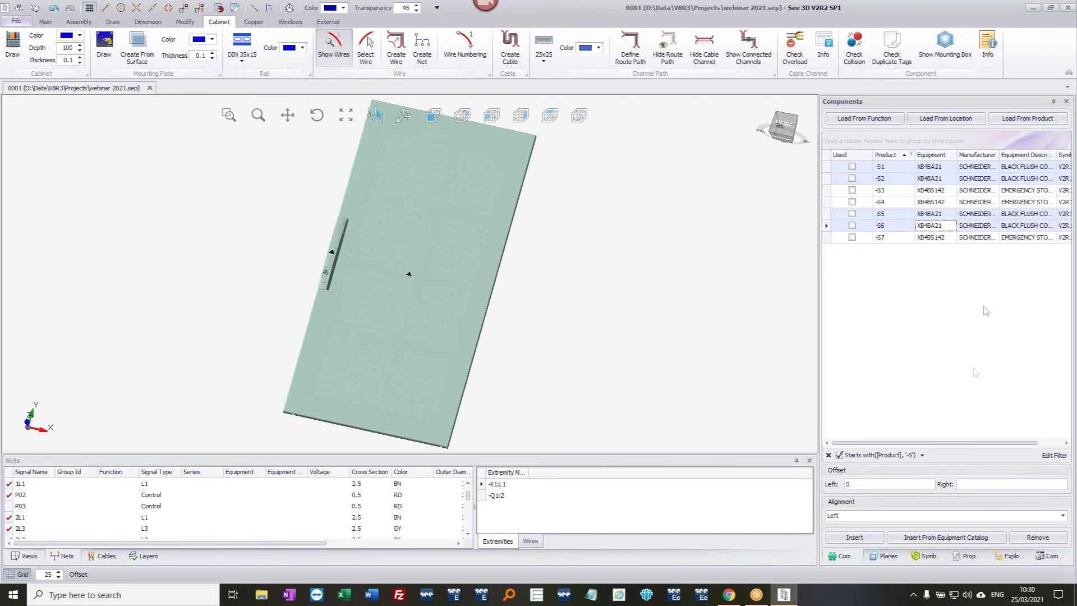
click(866, 537)
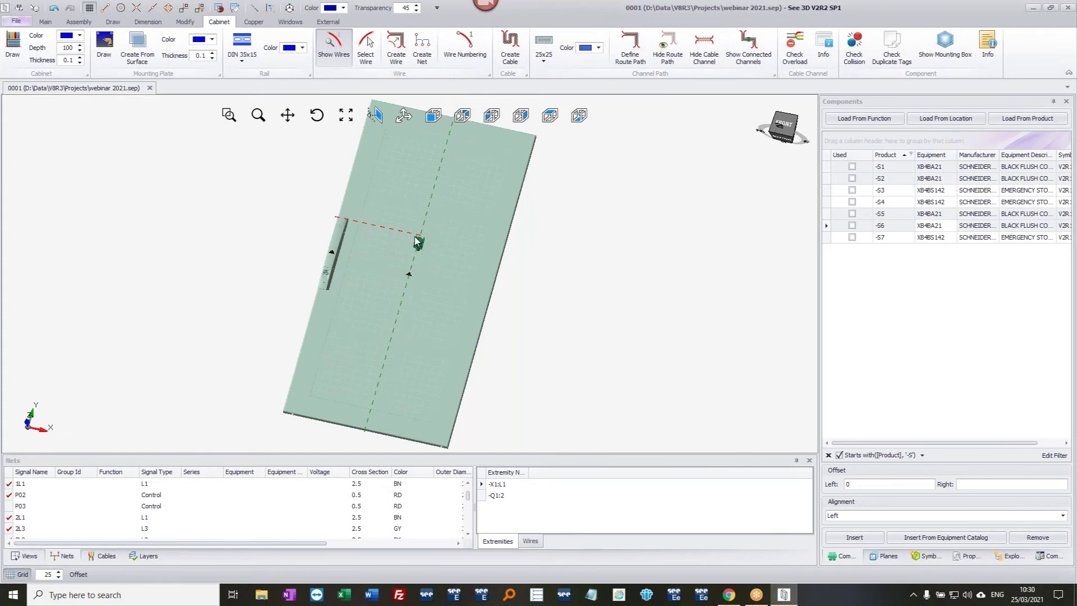
click(418, 242)
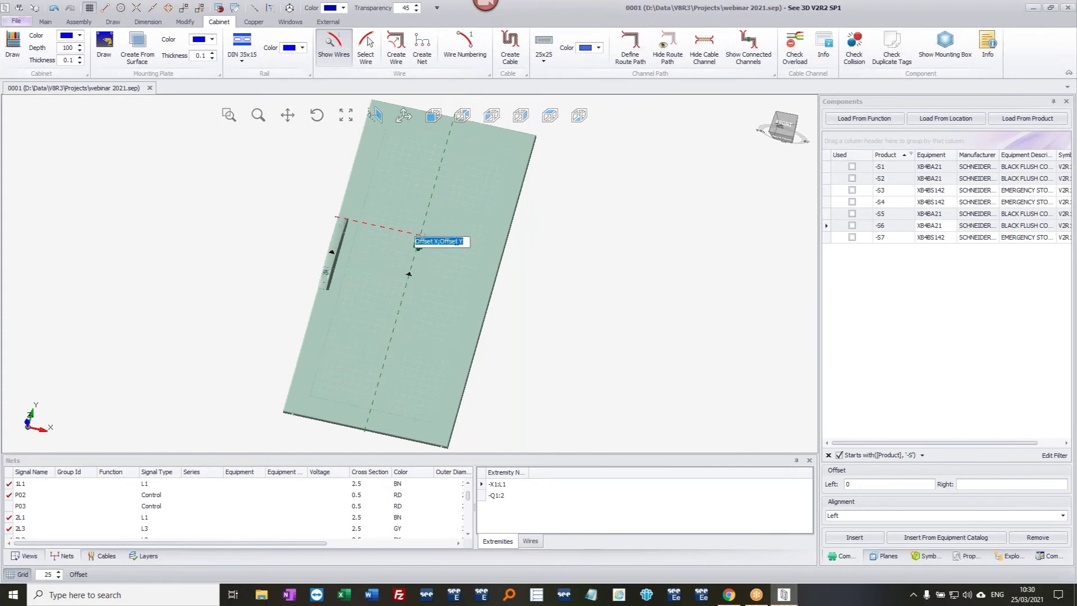
text(-)
text(200;0;0)
key(Return)
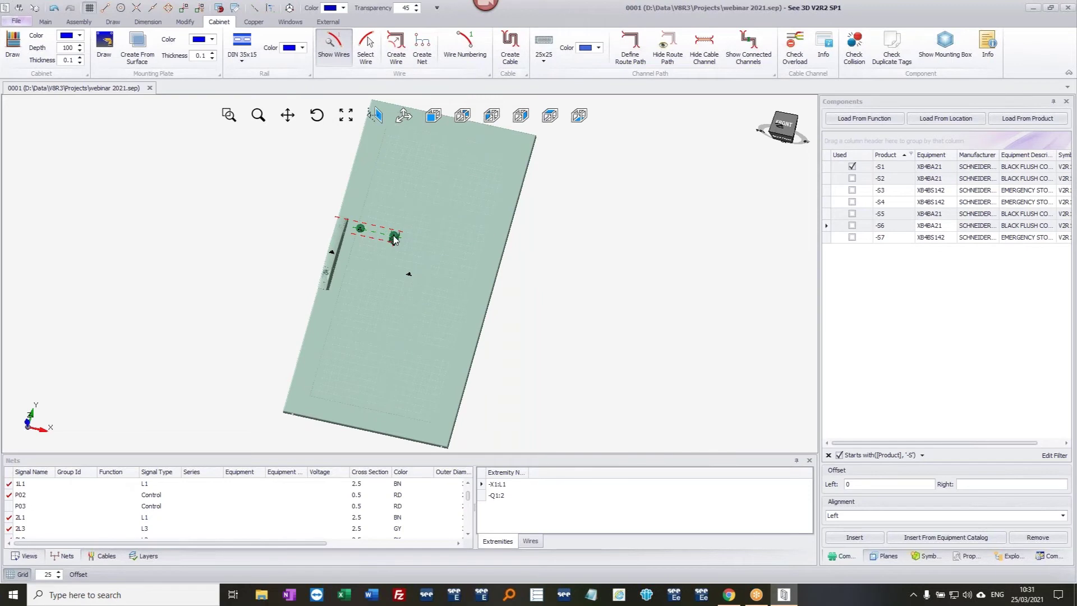
click(394, 238)
click(418, 241)
click(447, 251)
- Insert the XB4BS142 emergency stops -S3, -S4 and -S7 in a second row below the four push buttons on the door
click(886, 193)
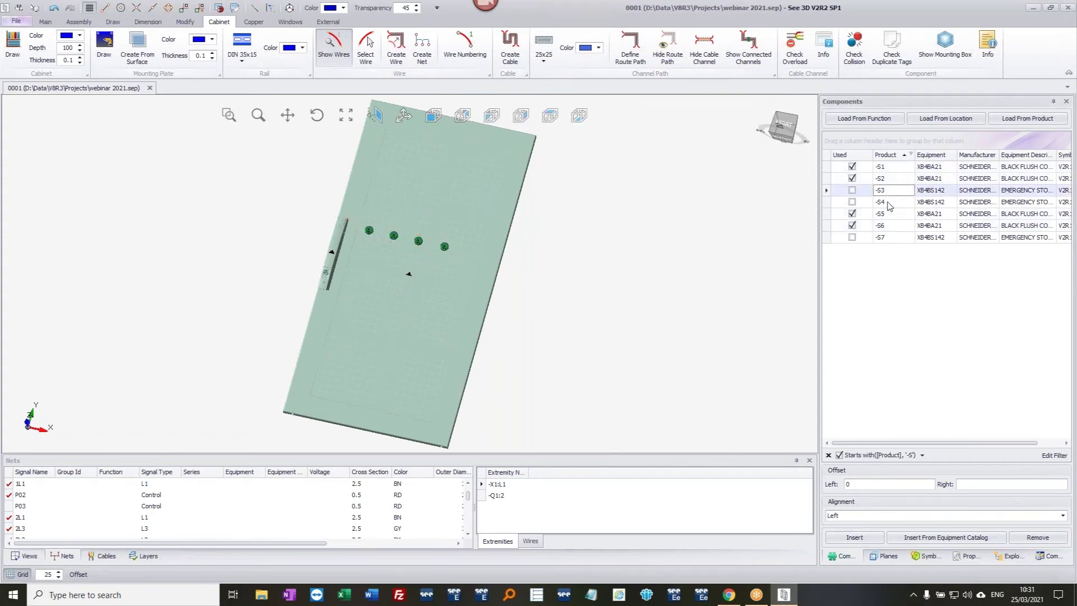
ctrl+click(889, 203)
ctrl+click(896, 240)
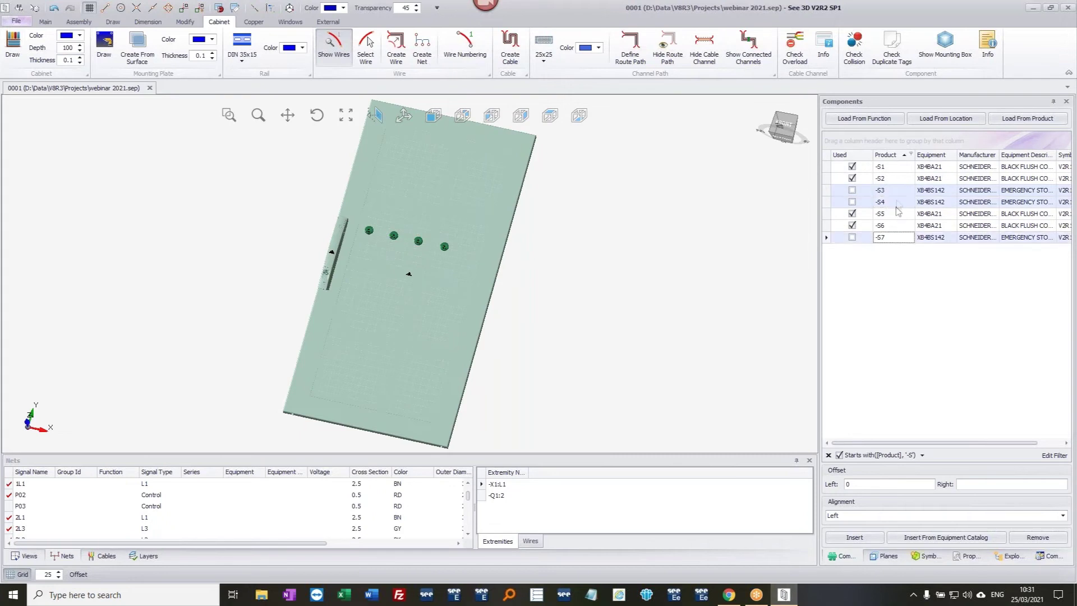
click(852, 537)
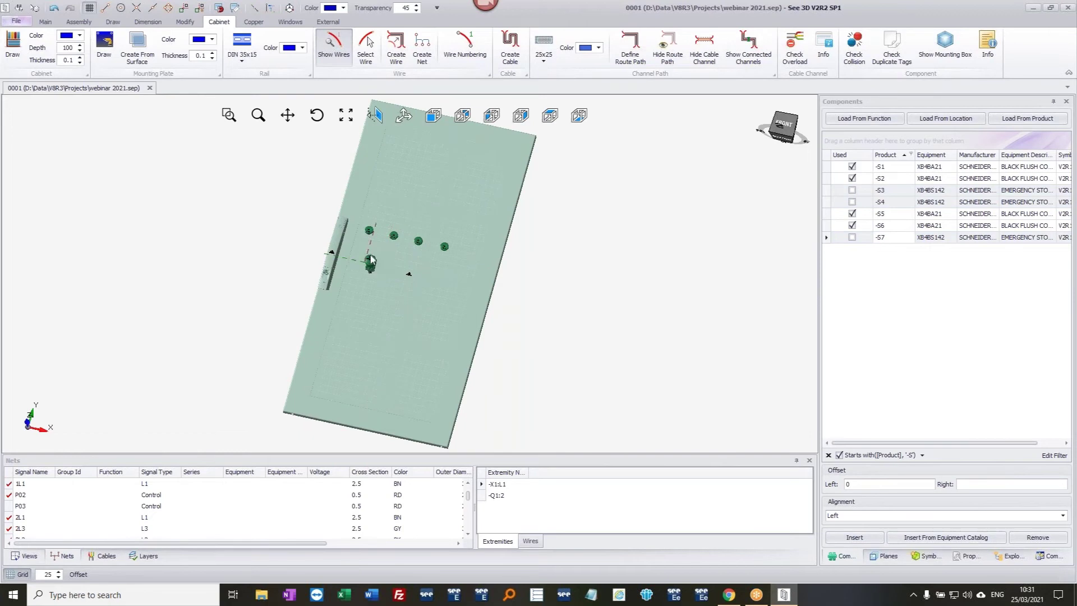
click(364, 260)
click(401, 269)
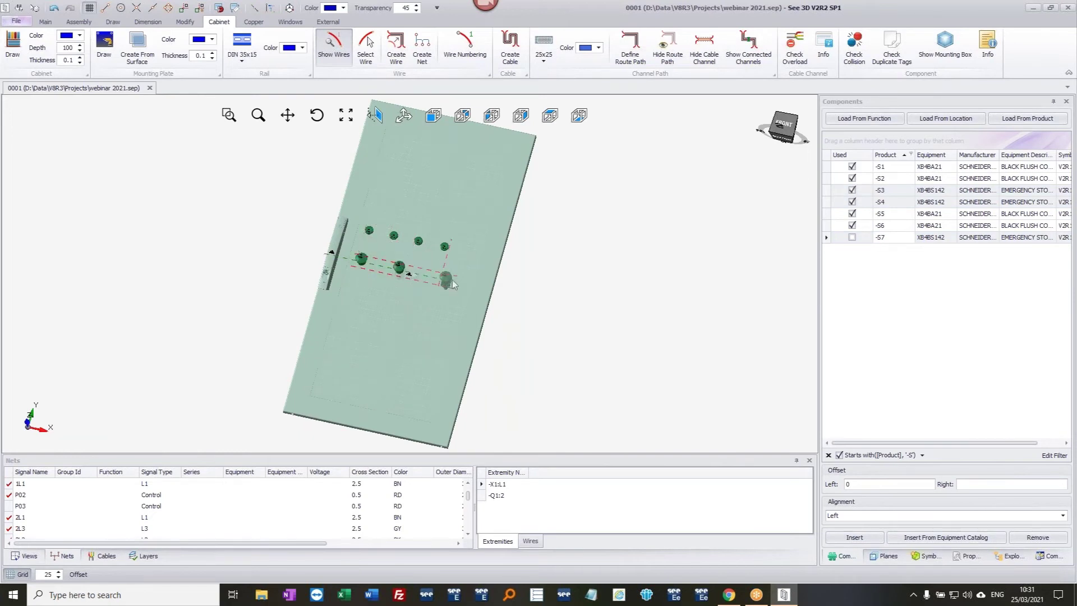
click(437, 275)
- Preview the drill holes of the door, examine the cut-outs for the inserted buttons, and close the preview
middle_drag(385, 275, 416, 273)
middle_drag(352, 232, 317, 293)
click(317, 292)
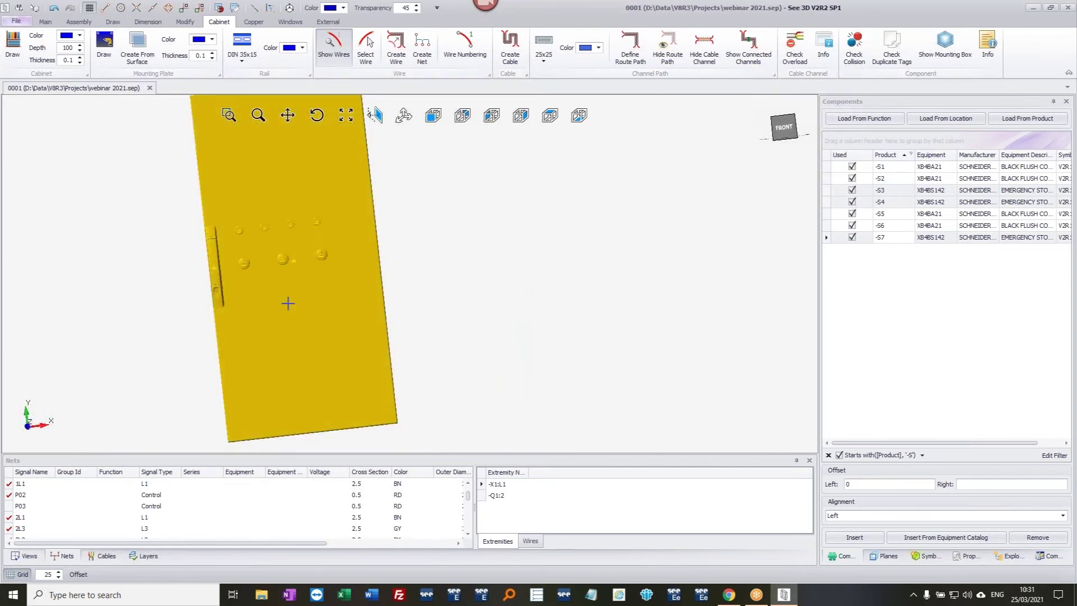
right_click(288, 305)
click(357, 264)
scroll(259, 275, up, 2)
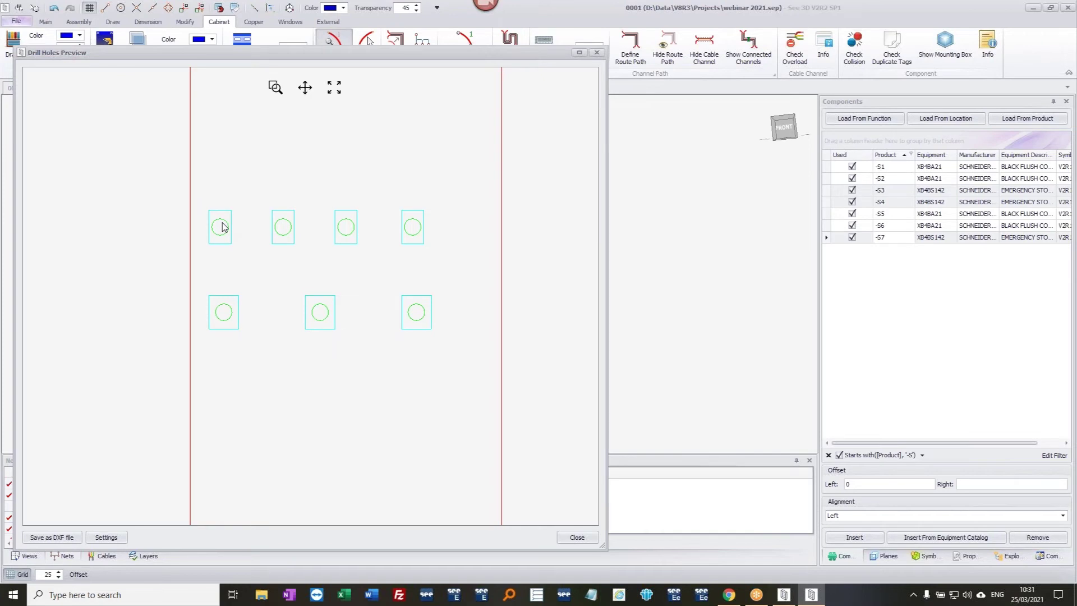
click(597, 54)
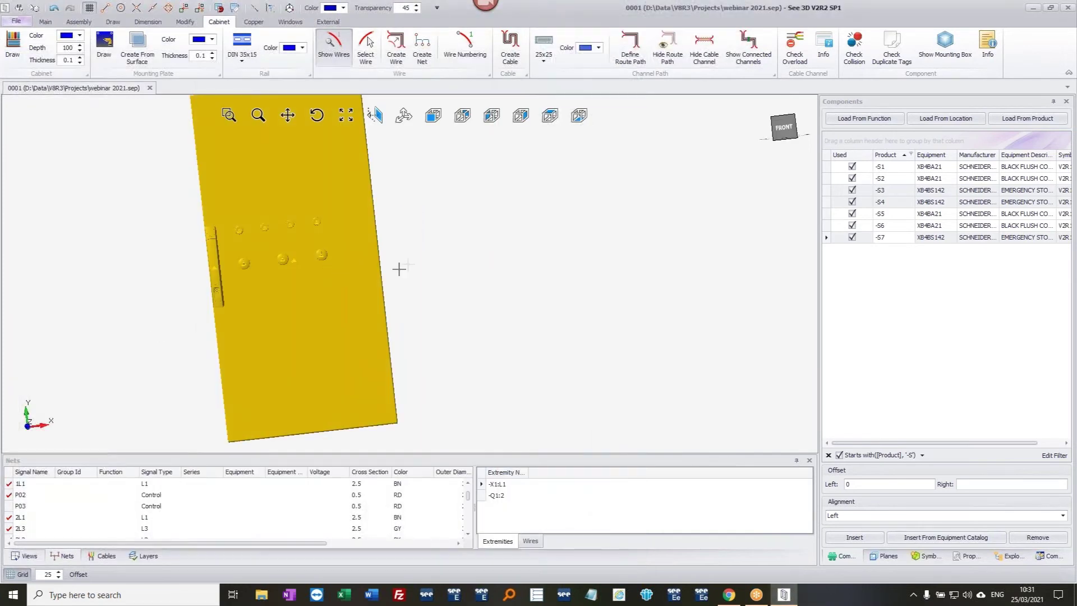
- Generate the drill holes chart of the door, review the tagged hole positions and coordinate table, and close it
middle_drag(349, 237, 500, 250)
right_click(490, 245)
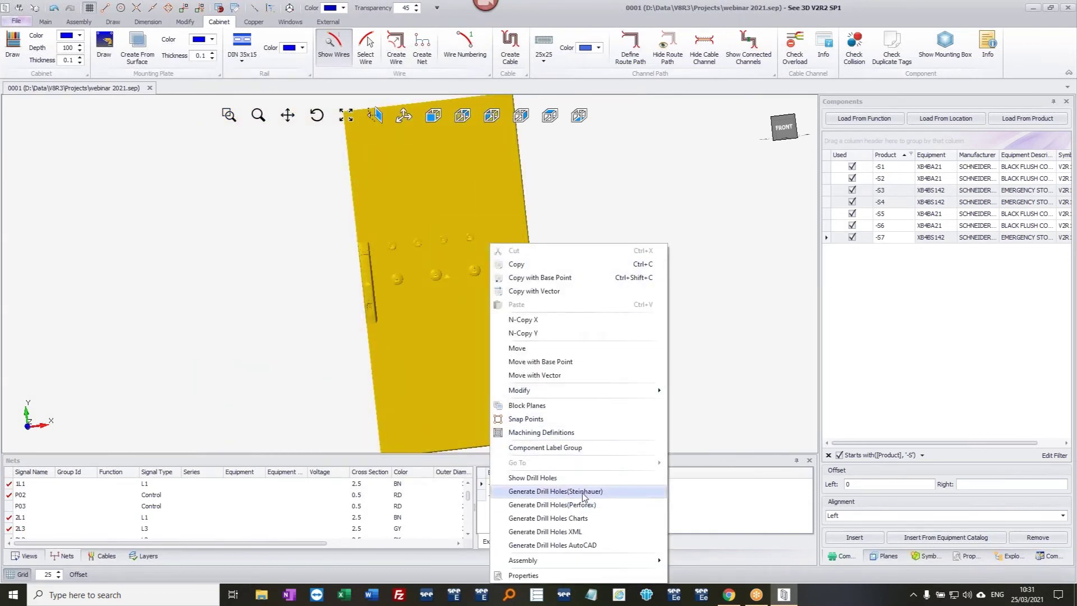
click(568, 519)
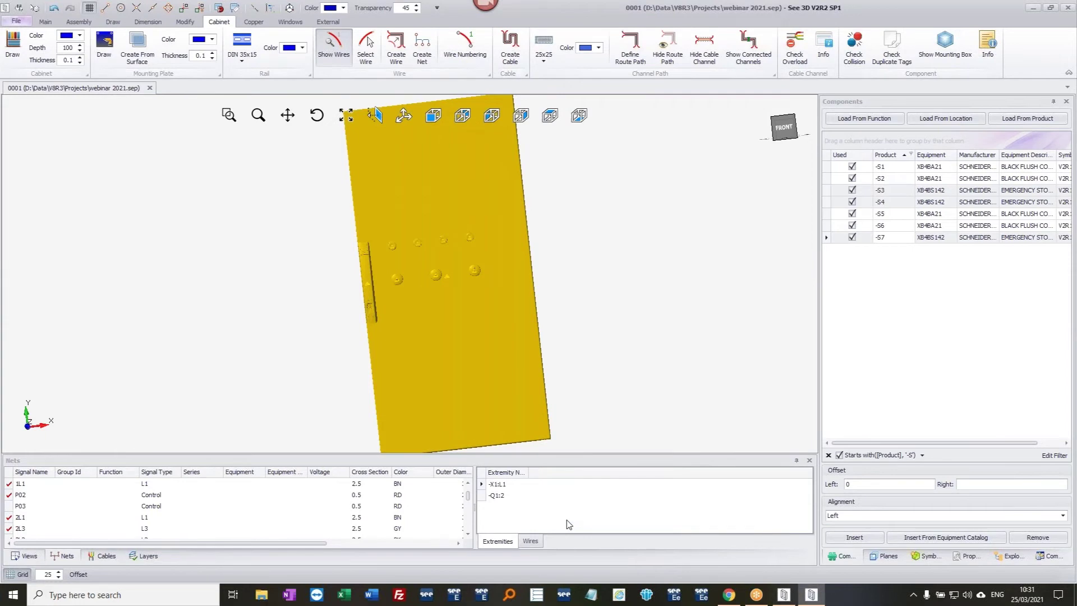
scroll(471, 227, up, 3)
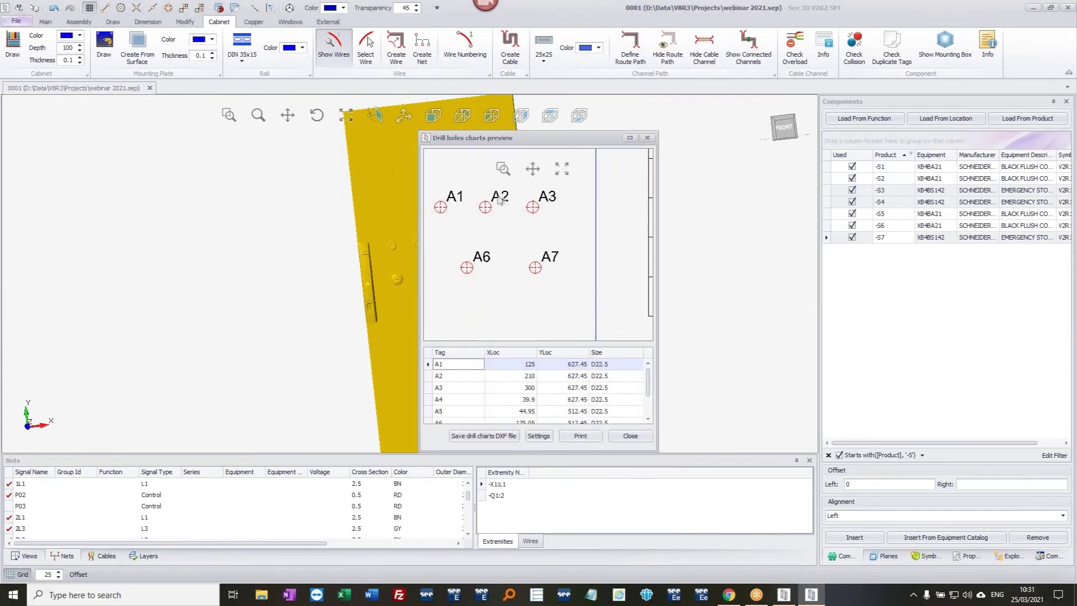
scroll(503, 233, down, 1)
scroll(503, 233, down, 2)
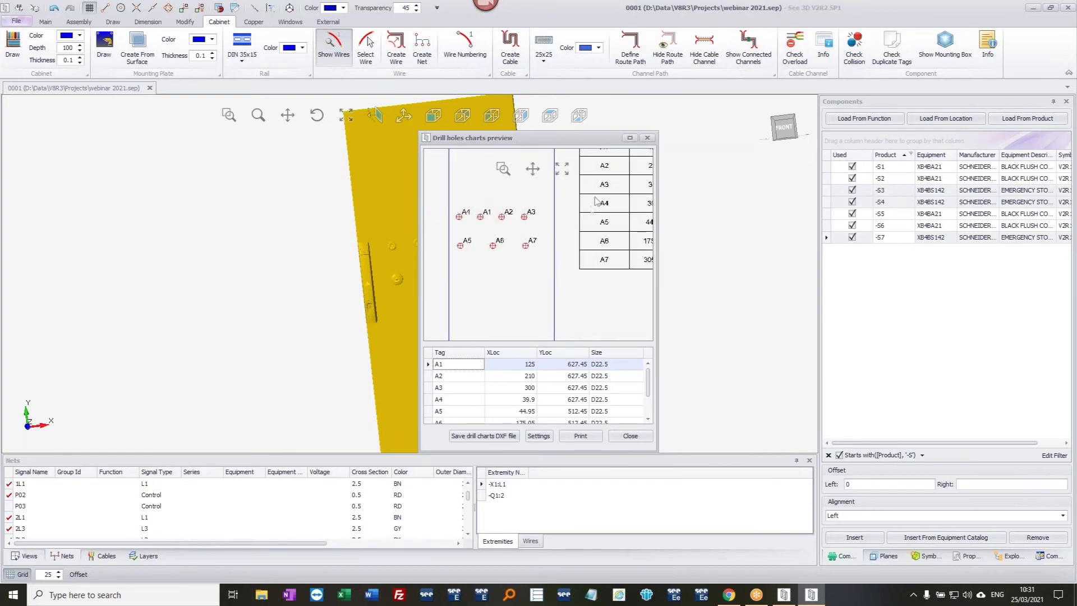
scroll(625, 174, up, 1)
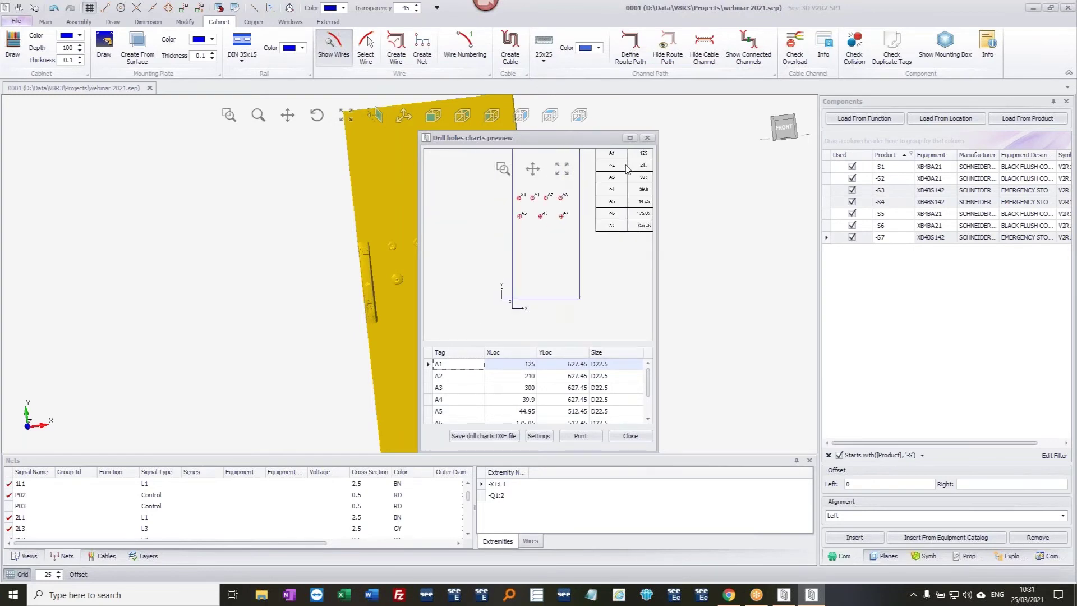
scroll(634, 173, up, 2)
click(534, 170)
drag(606, 174, 530, 177)
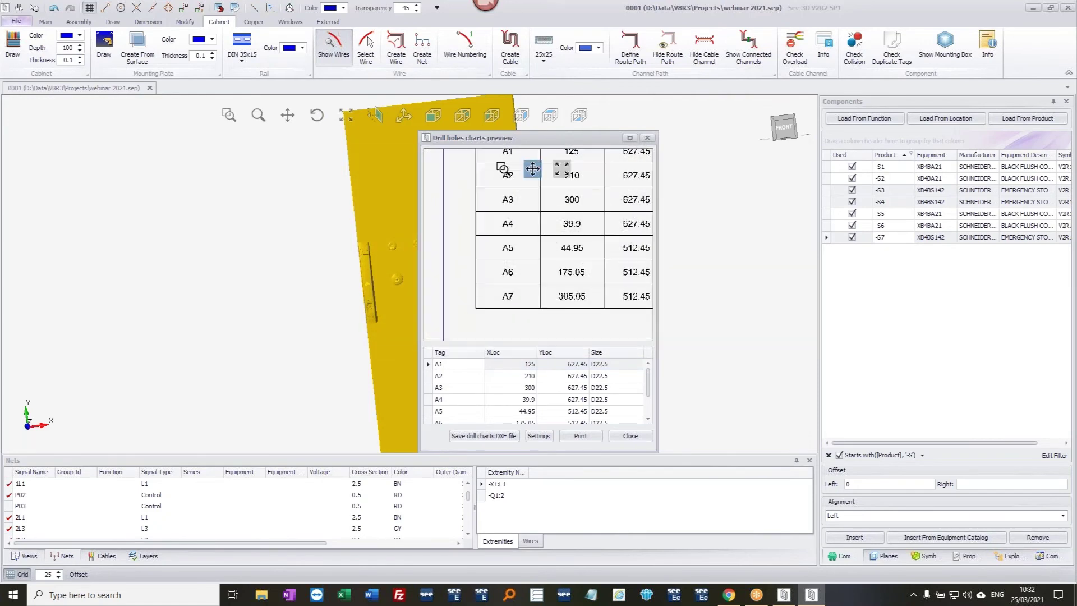
click(648, 137)
- Set the inside flush mounting plane of the U5 DOOR as the working plane
middle_drag(294, 208, 546, 320)
key(Escape)
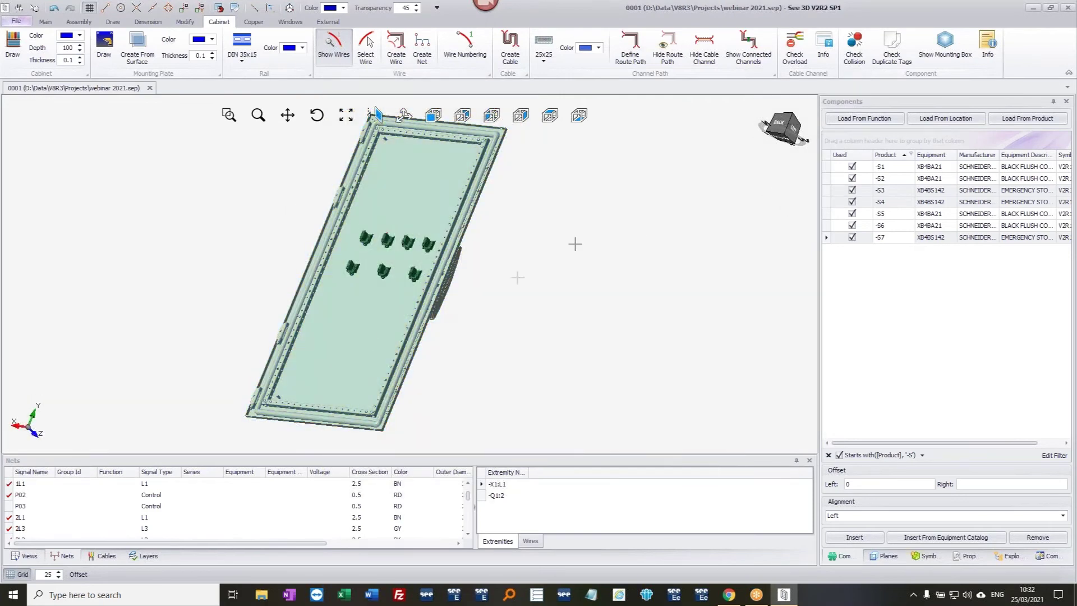
click(385, 317)
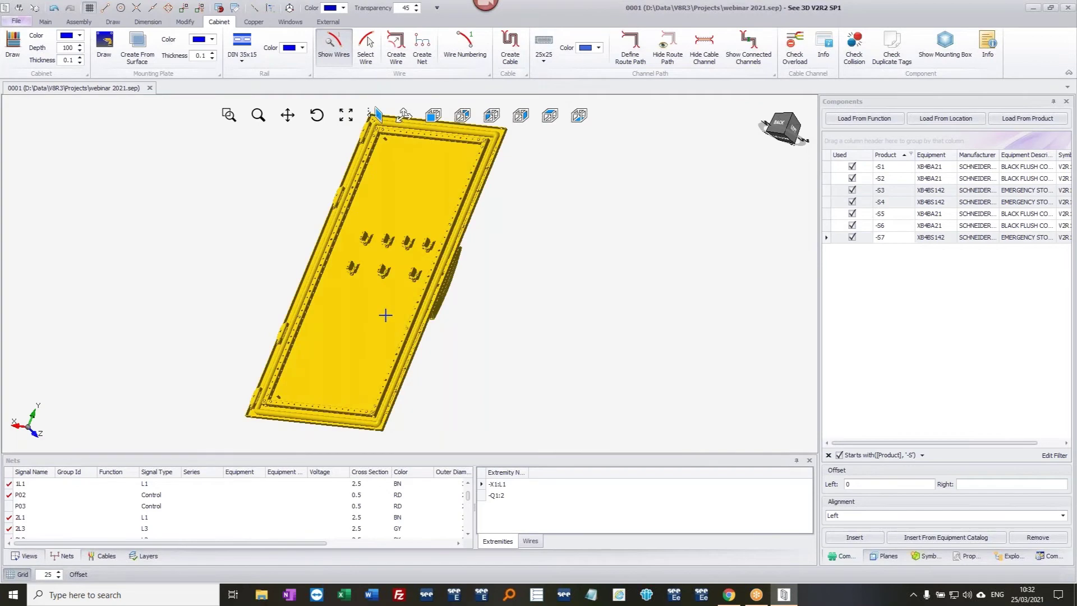
click(1010, 556)
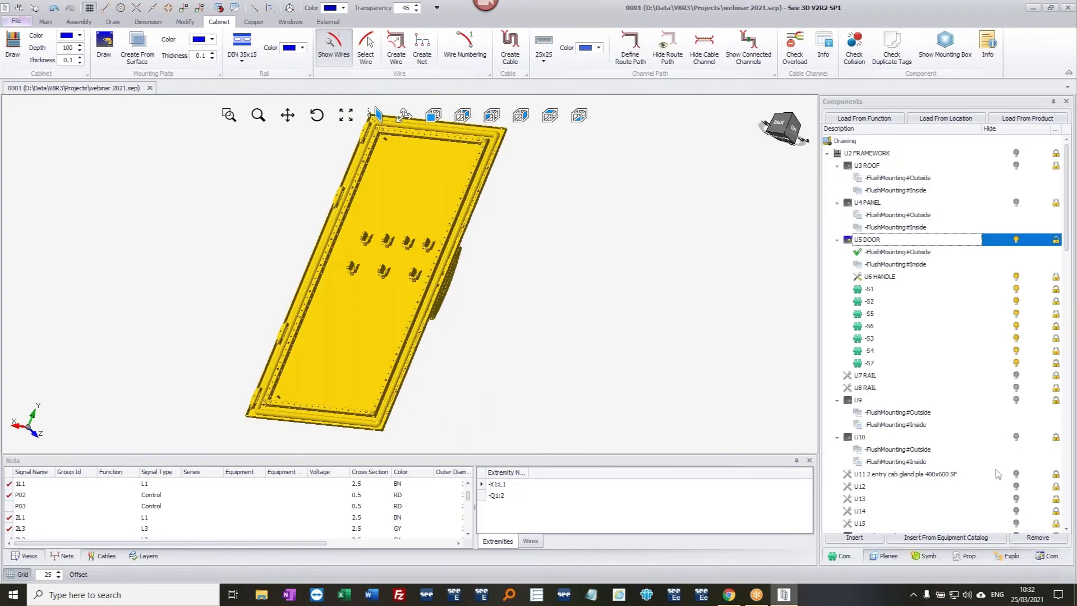
click(897, 264)
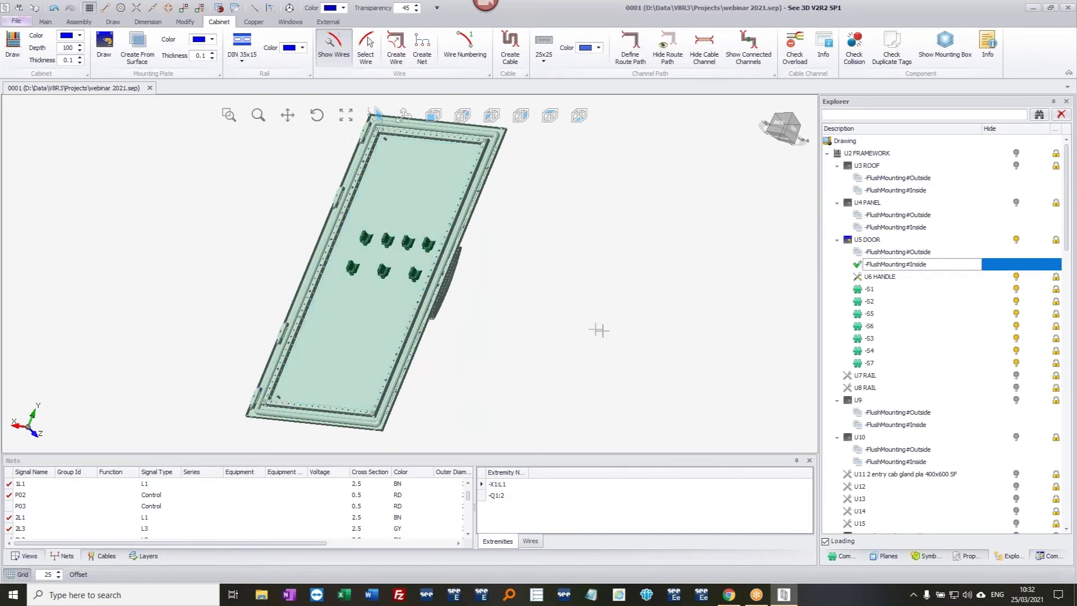
- Place a Betaduct 25 X 37.5 Narrow Slot cable tray above the upper button row inside the door and stretch it to 290
middle_drag(381, 257, 430, 265)
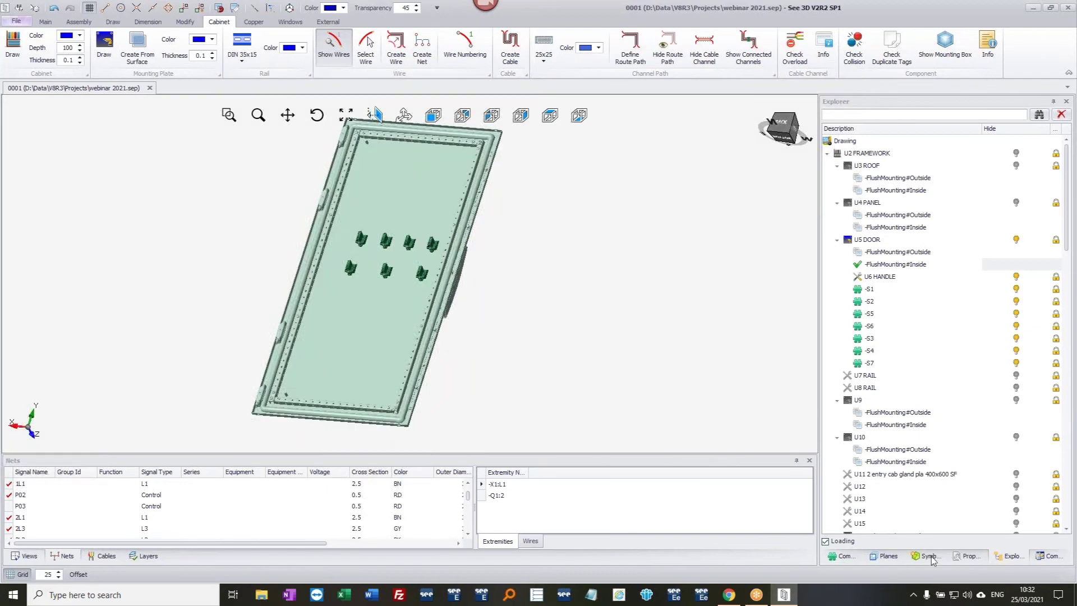
click(931, 560)
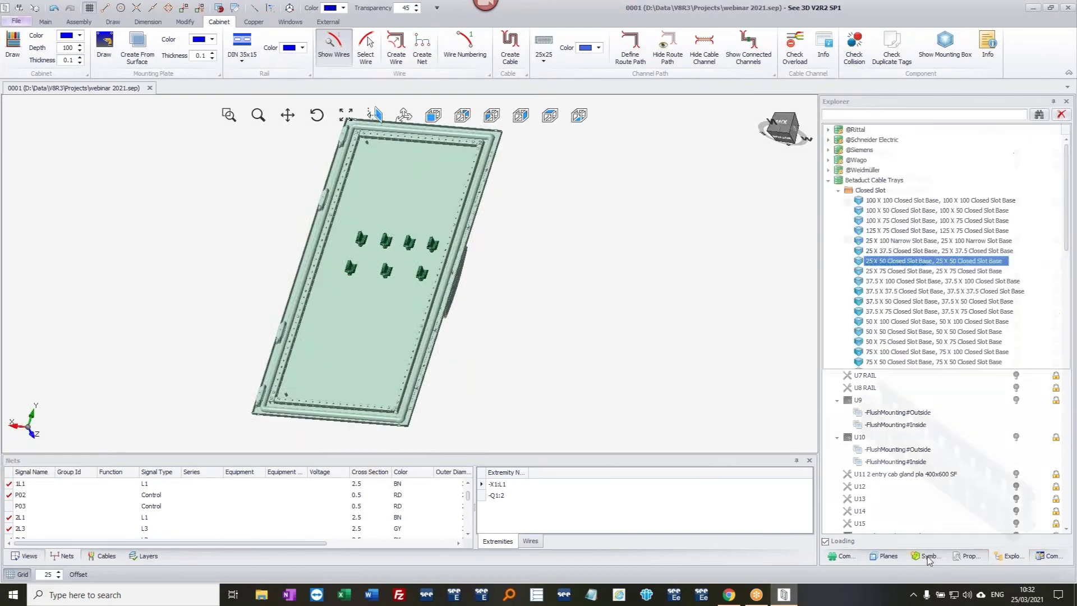
click(838, 194)
click(839, 201)
drag(900, 264, 465, 261)
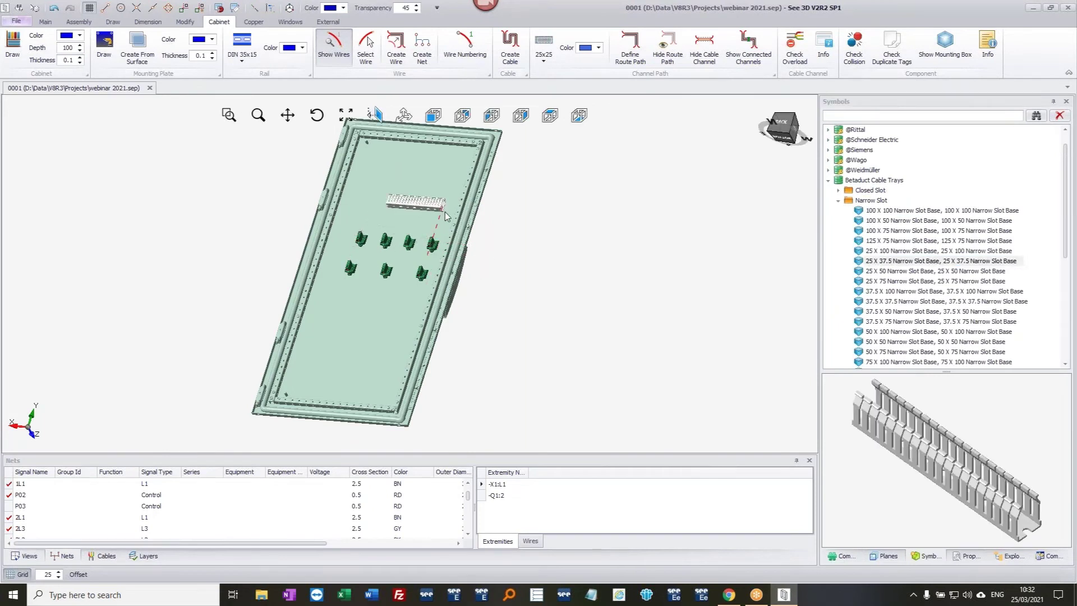
scroll(400, 229, up, 3)
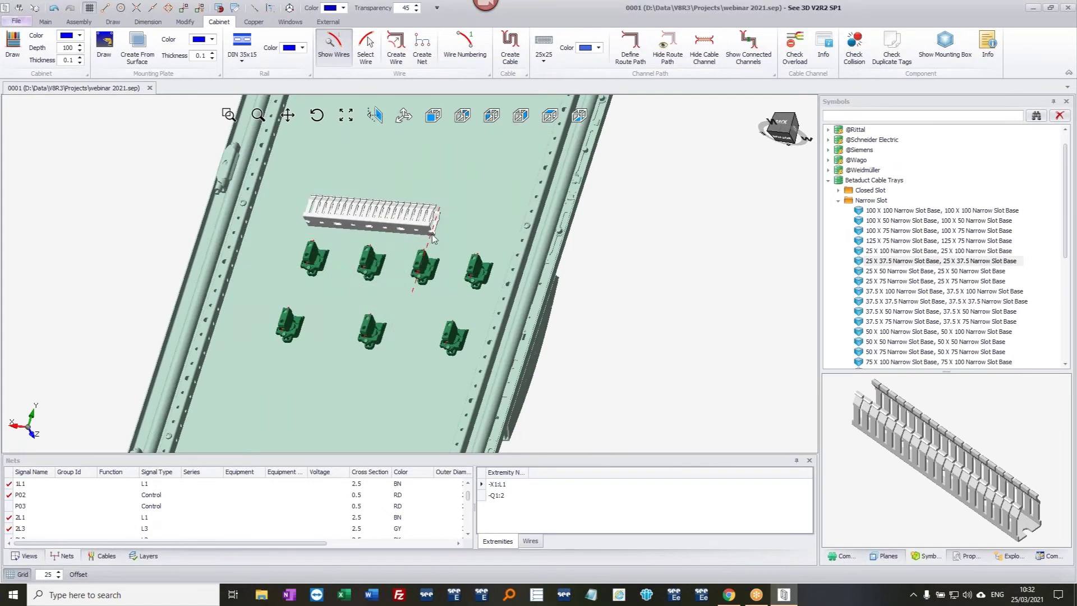
click(444, 233)
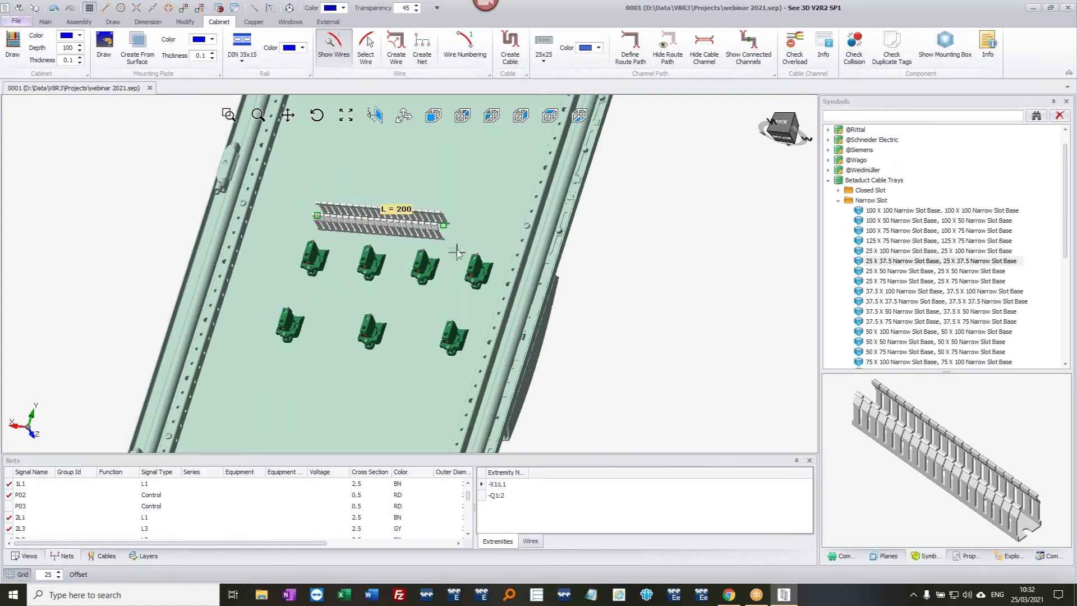
drag(446, 230, 499, 229)
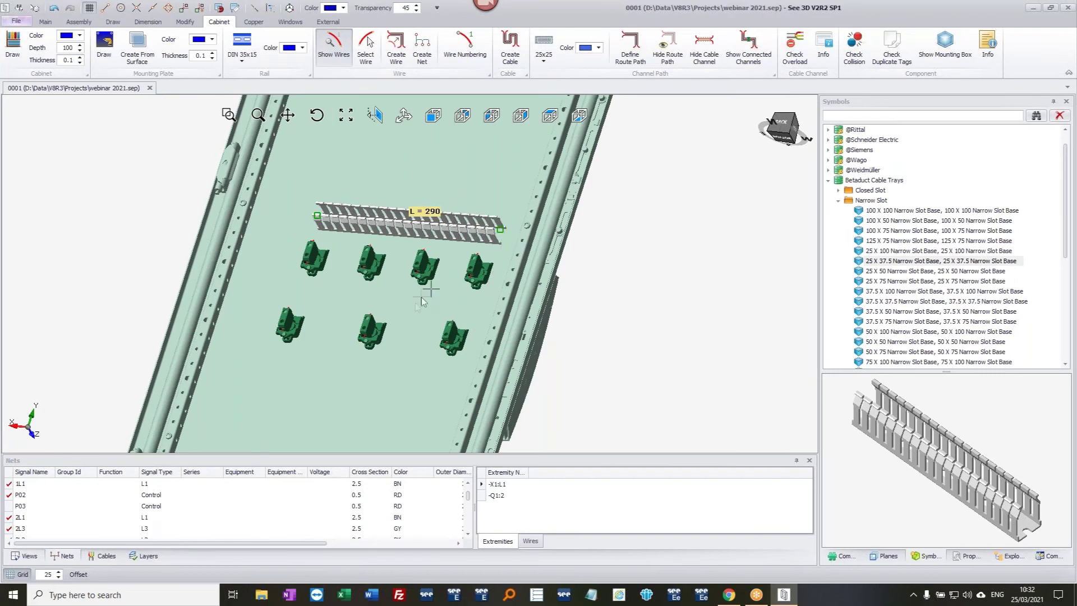
- Set the grid to 5 and place two more 290 long Betaduct 25 X 37.5 trays between and below the door's button rows
click(296, 288)
scroll(296, 288, down, 2)
mouse_move(297, 288)
ctrl+middle_down()
mouse_move(455, 284)
mouse_move(493, 300)
ctrl+middle_up()
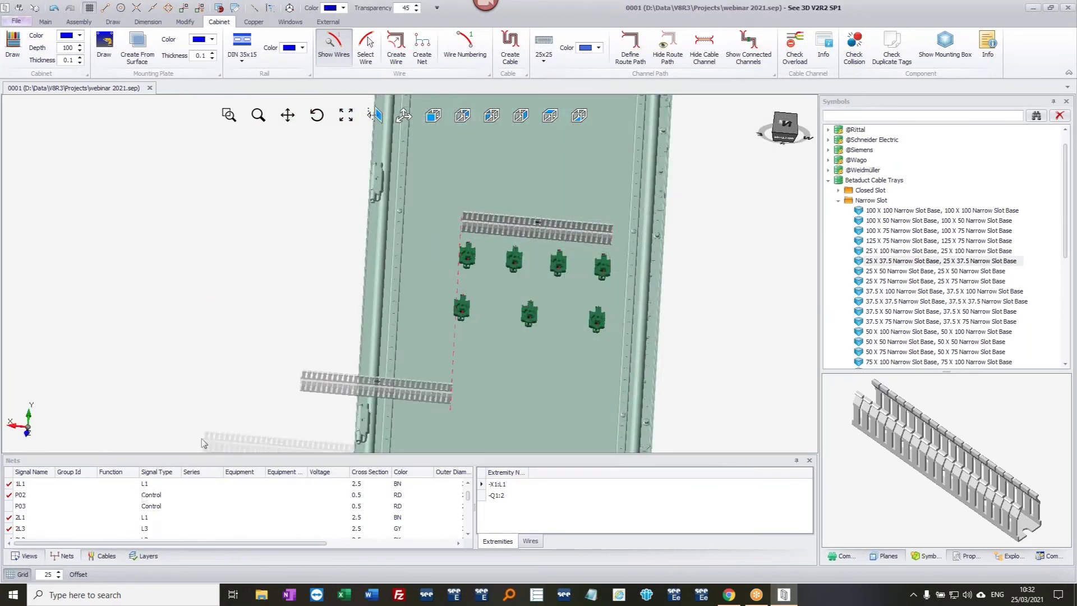
click(49, 576)
text(.)
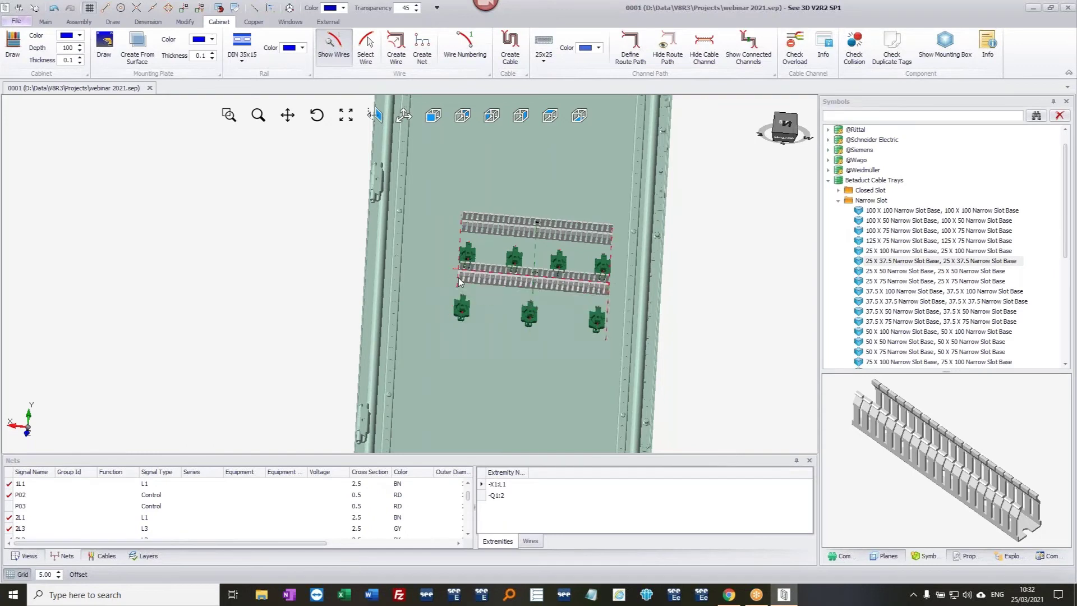
scroll(459, 282, up, 5)
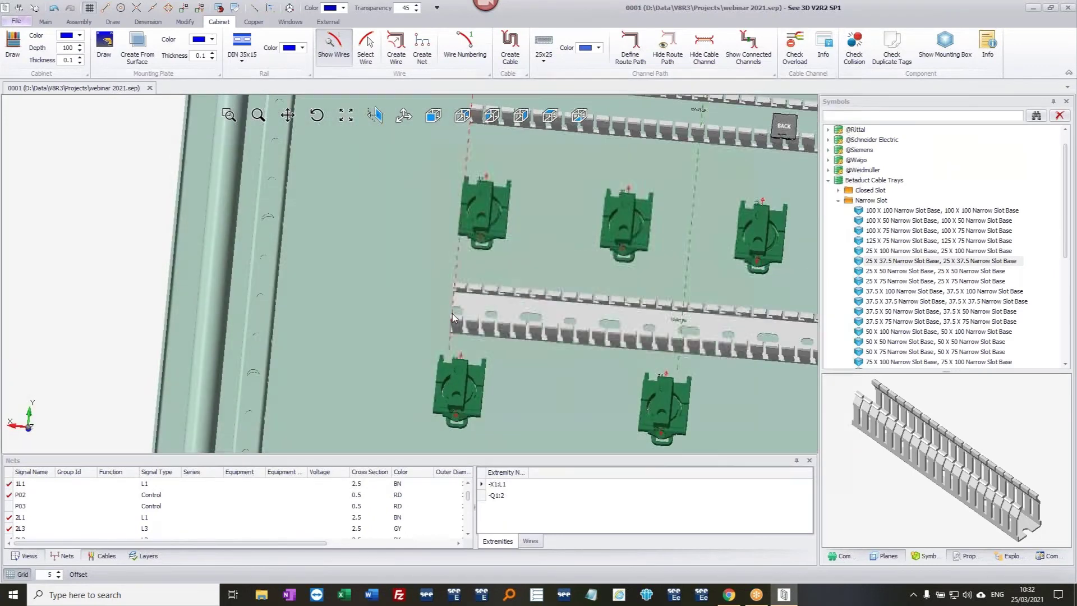
scroll(466, 297, down, 5)
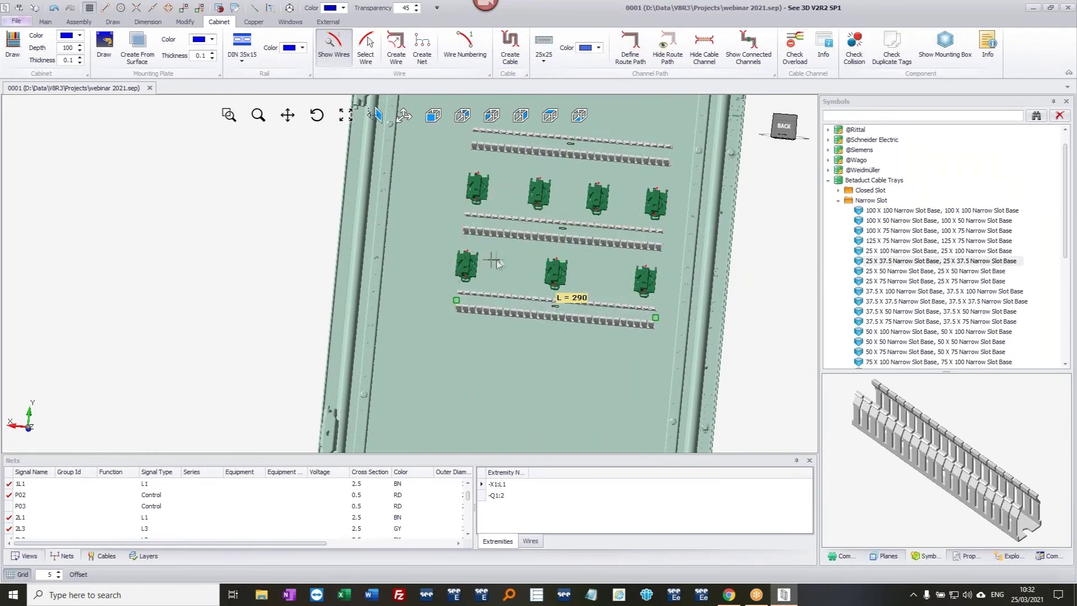
- Place a vertical 25 X 37.5 cable tray beside the three horizontal door trays and stretch it to the top tray, length 268.43
click(445, 308)
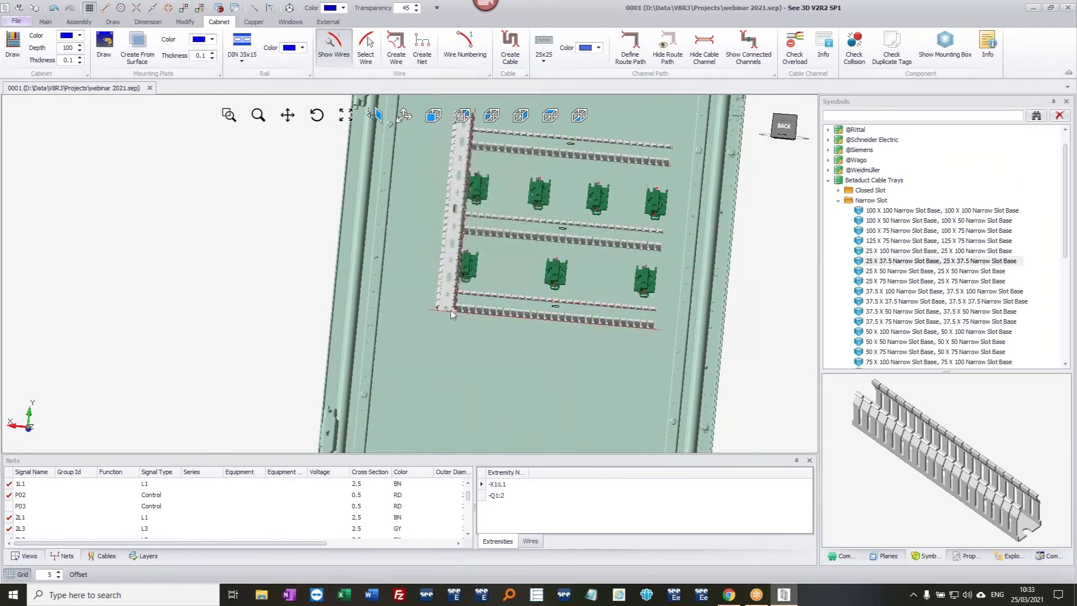
middle_drag(489, 189, 444, 300)
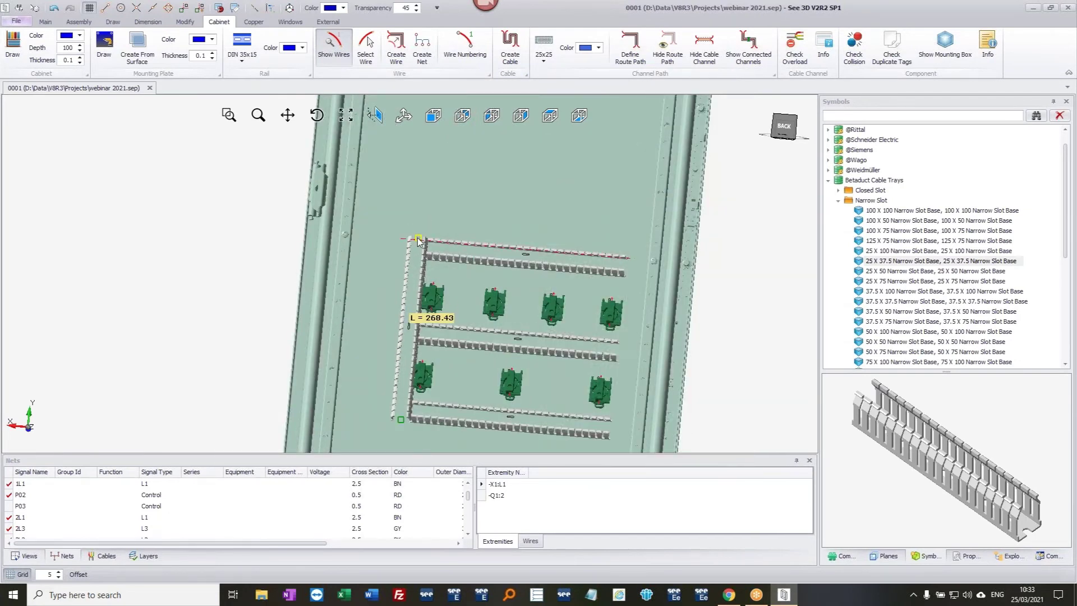
mouse_move(445, 318)
middle_down()
mouse_move(428, 322)
mouse_move(451, 333)
middle_up()
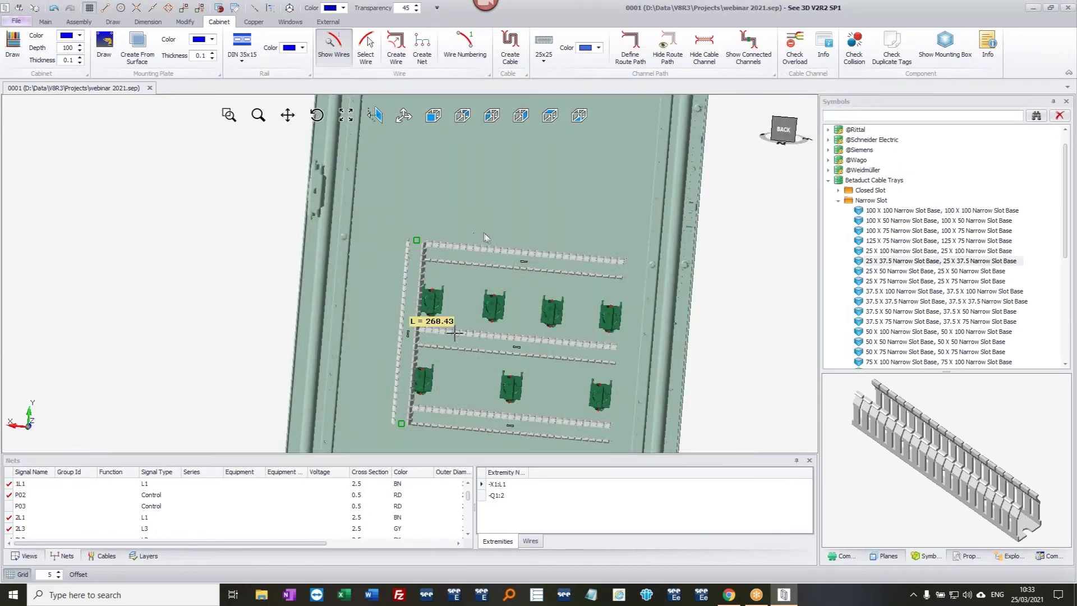
- Show all components of the drawing
middle_drag(472, 322, 452, 189)
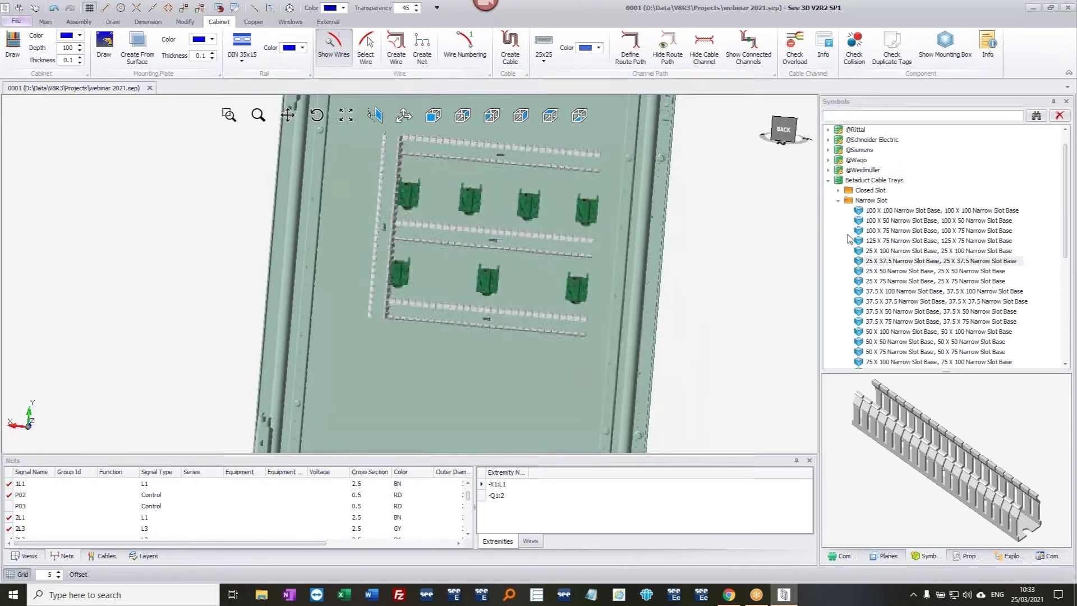
click(1010, 556)
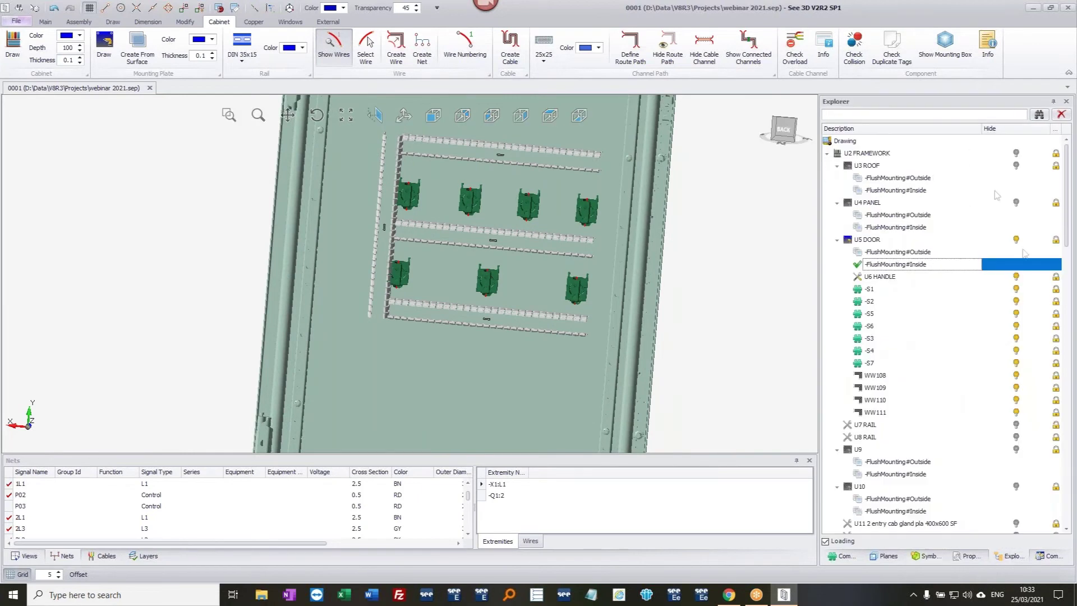
click(844, 141)
right_click(852, 141)
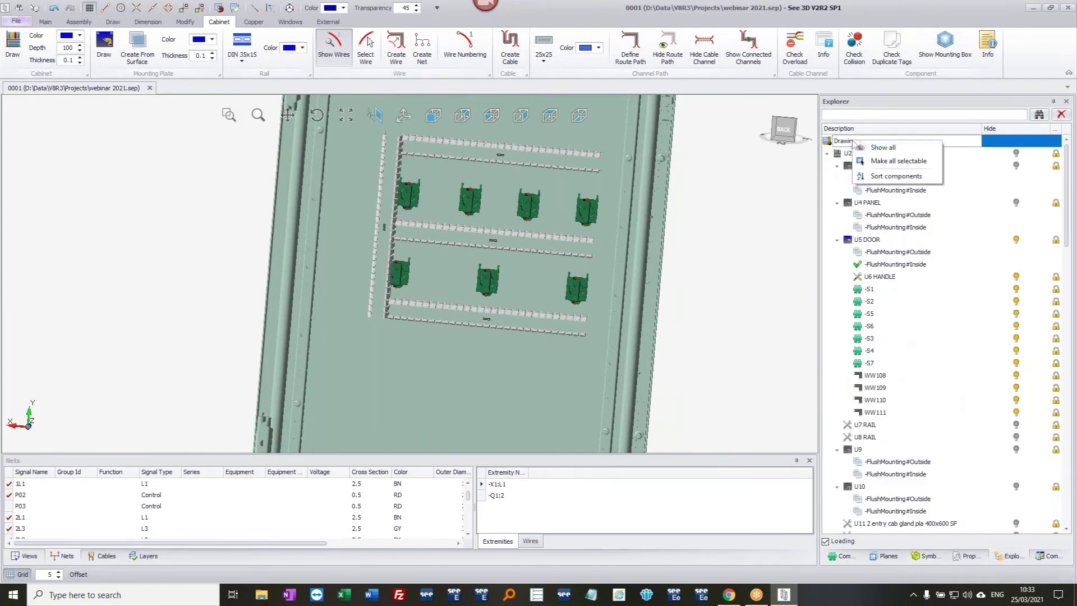
click(889, 151)
- Hide the U5 DOOR sheet from the front of the cabinet, leaving its buttons and cable trays shown
scroll(605, 358, down, 8)
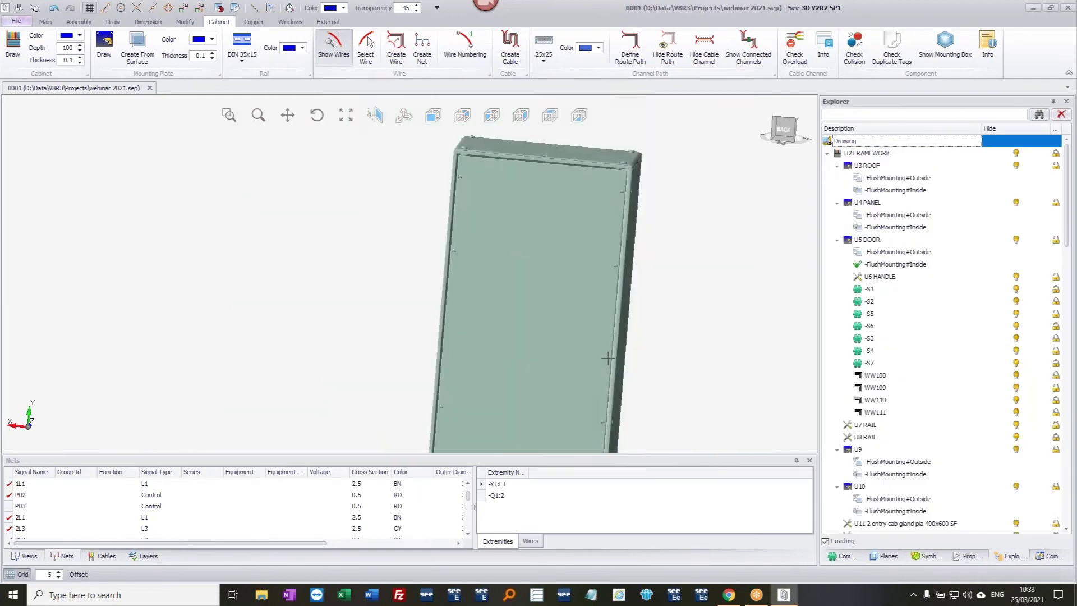
middle_drag(676, 348, 607, 266)
click(606, 257)
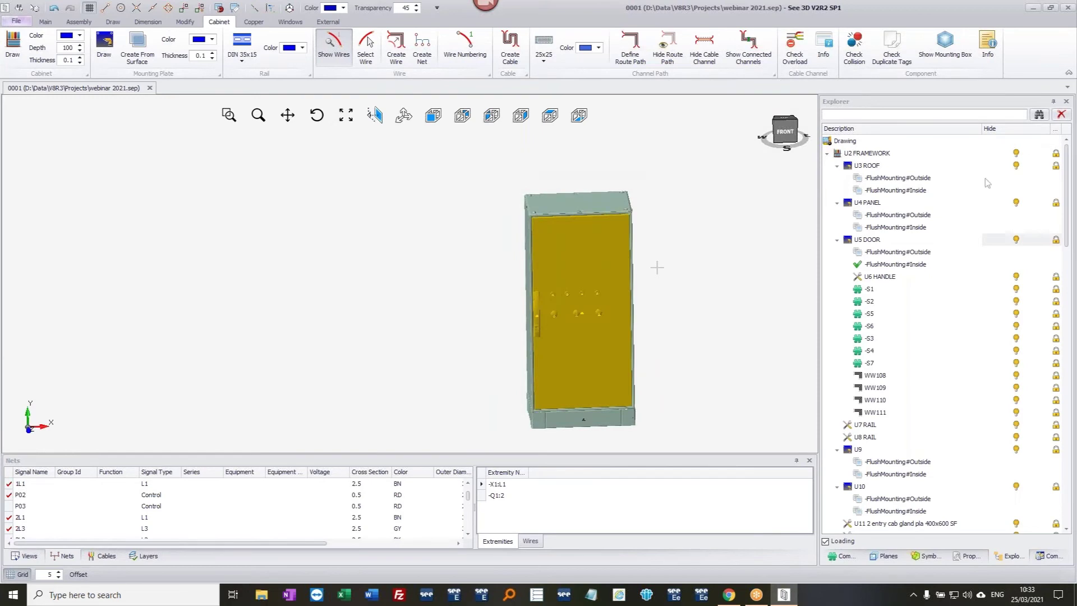
click(1017, 240)
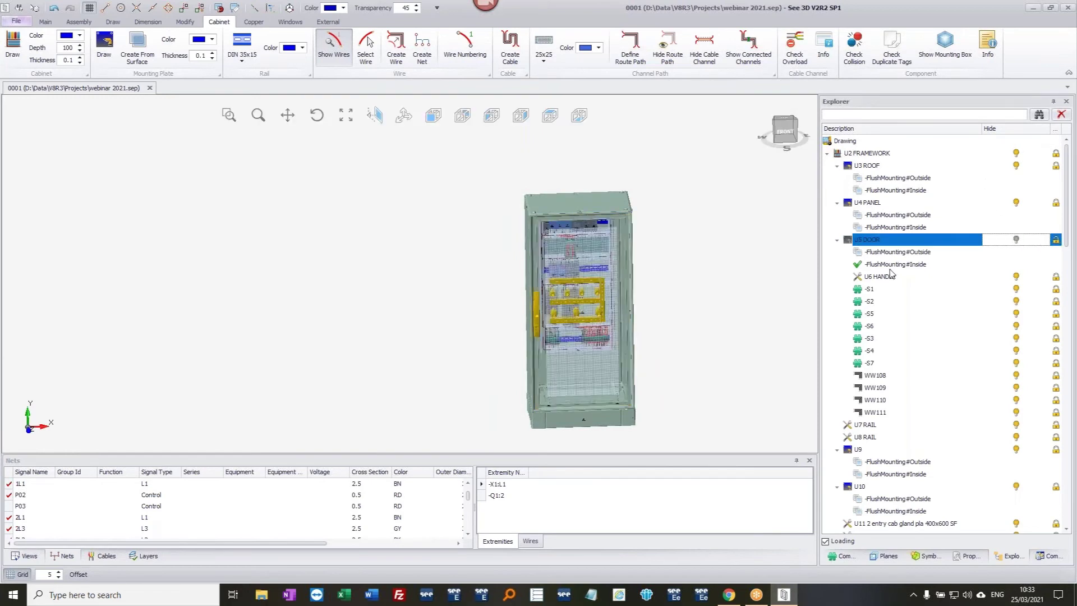
- Re-route all nets and accept continuing with the routing despite the hidden door
middle_drag(590, 320, 467, 268)
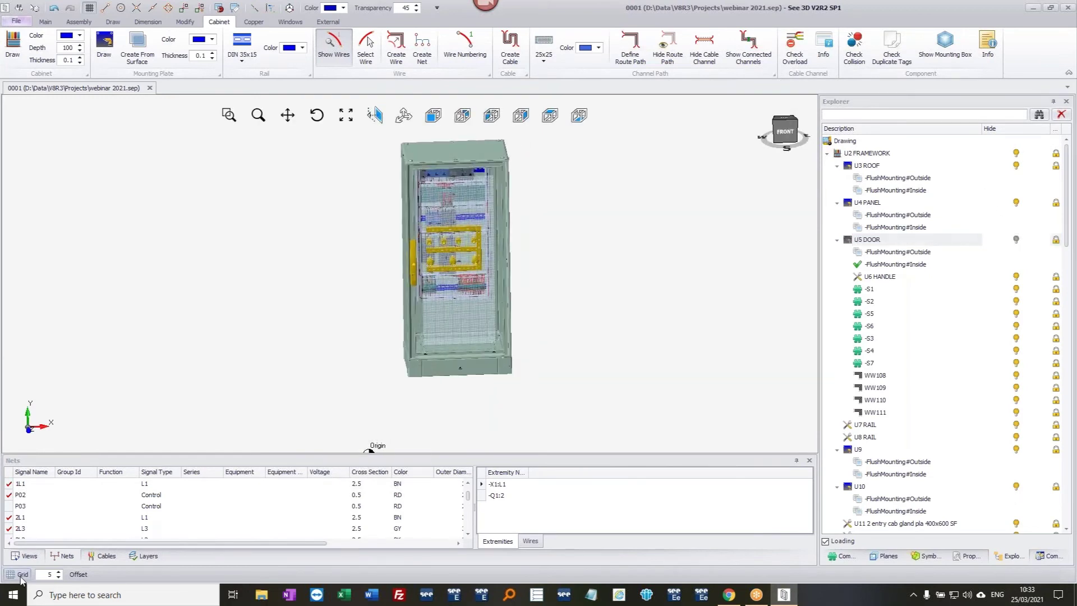
scroll(440, 308, up, 6)
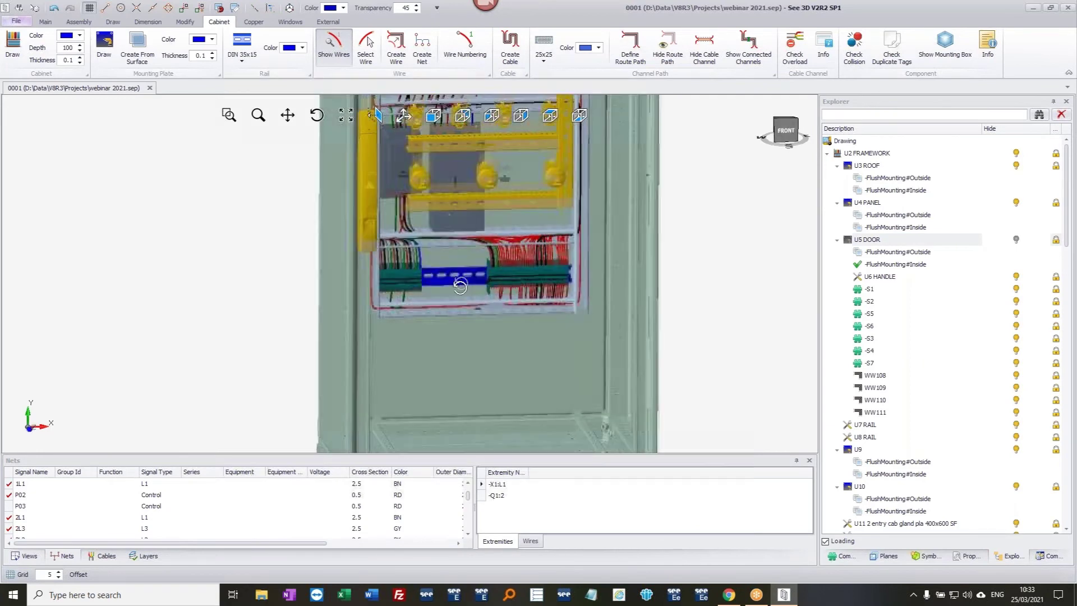
middle_drag(542, 259, 484, 354)
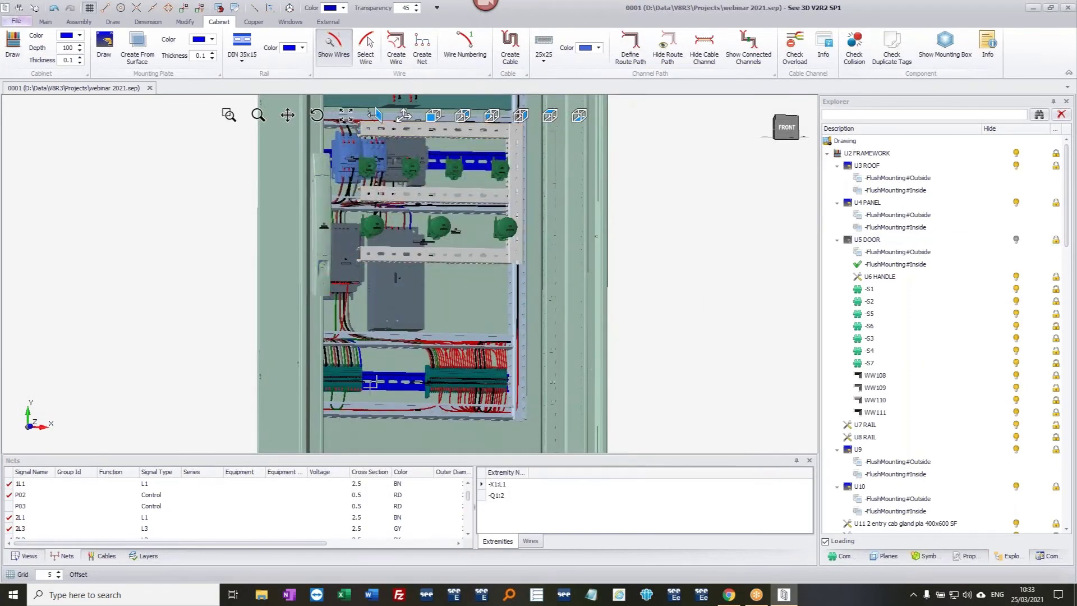
right_click(71, 505)
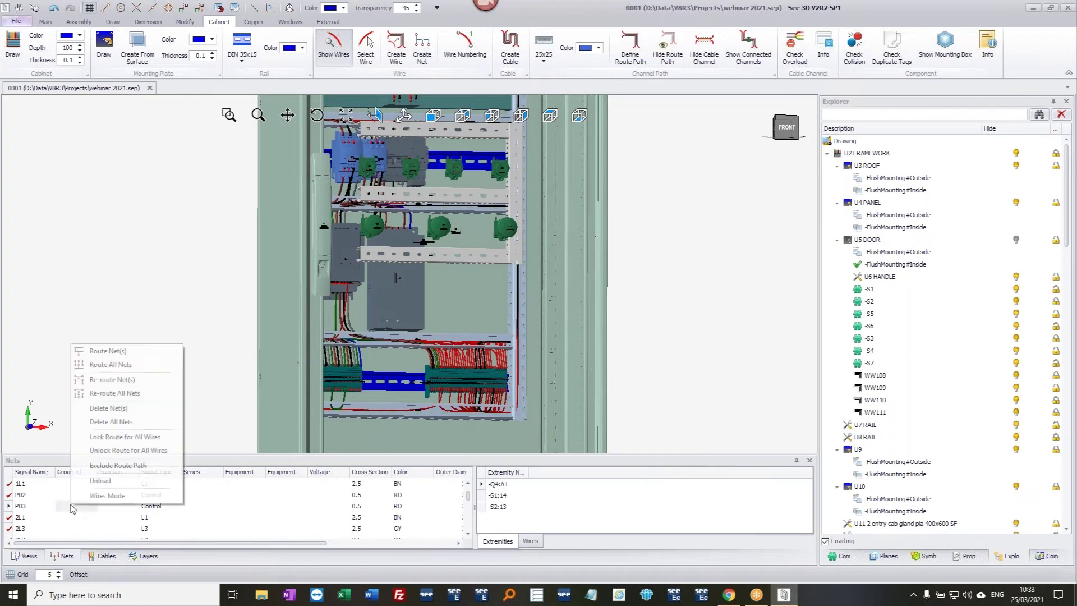
click(129, 392)
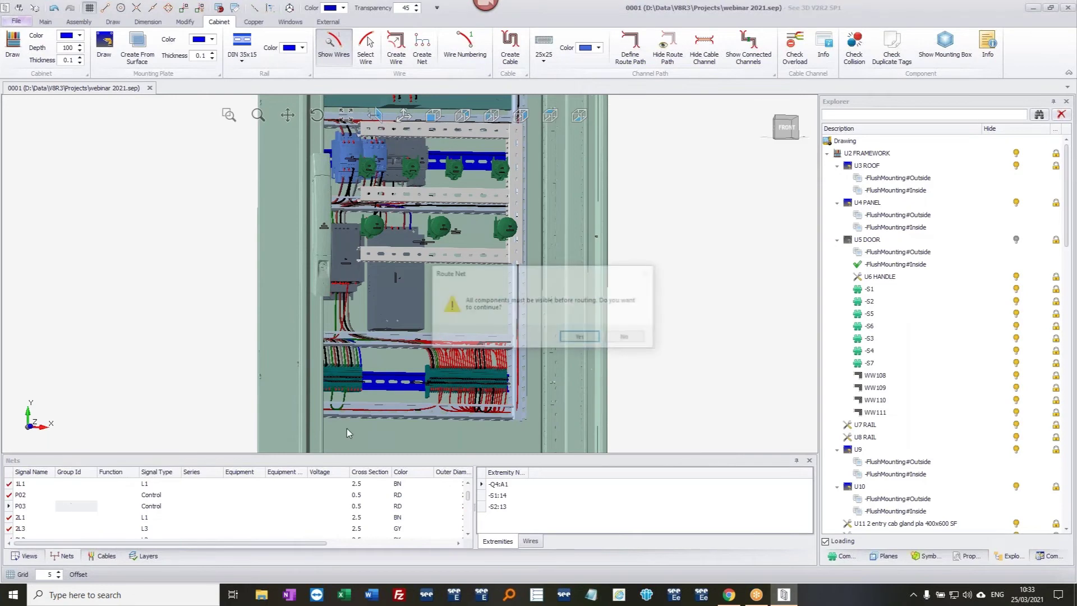
click(569, 341)
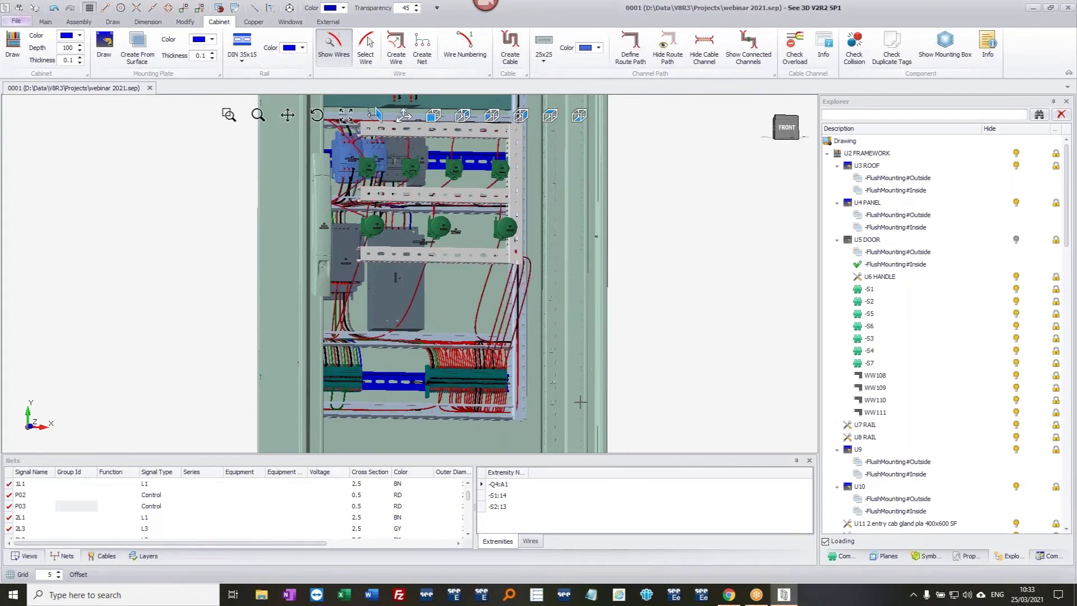
- Start defining a route path midway between two points at the junction of the cabinet's horizontal wire duct and vertical side duct
middle_drag(527, 385, 514, 336)
ctrl+middle_drag(510, 255, 608, 303)
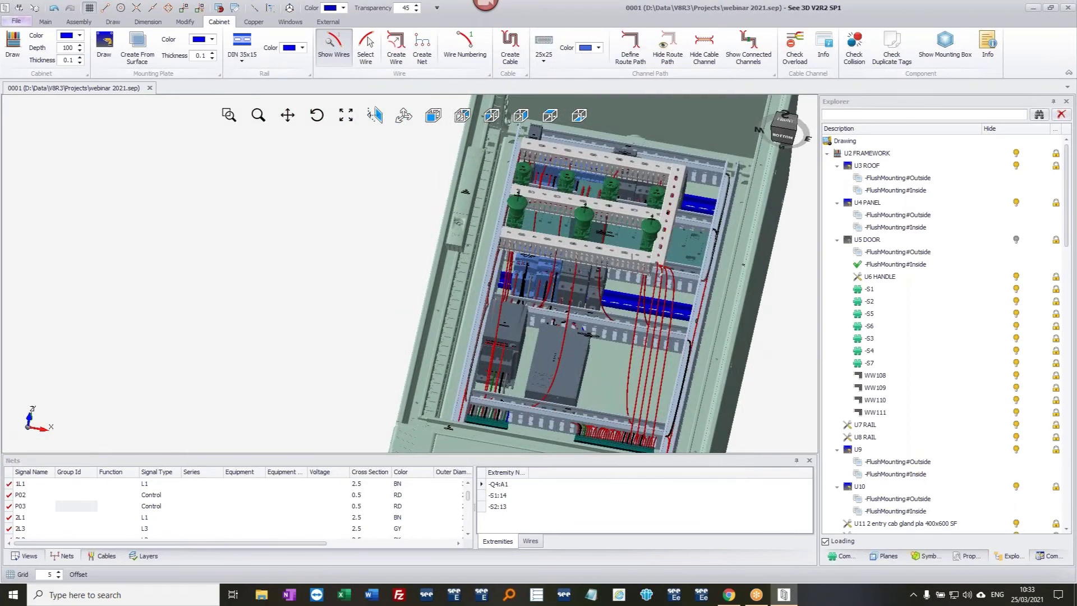
drag(679, 259, 689, 291)
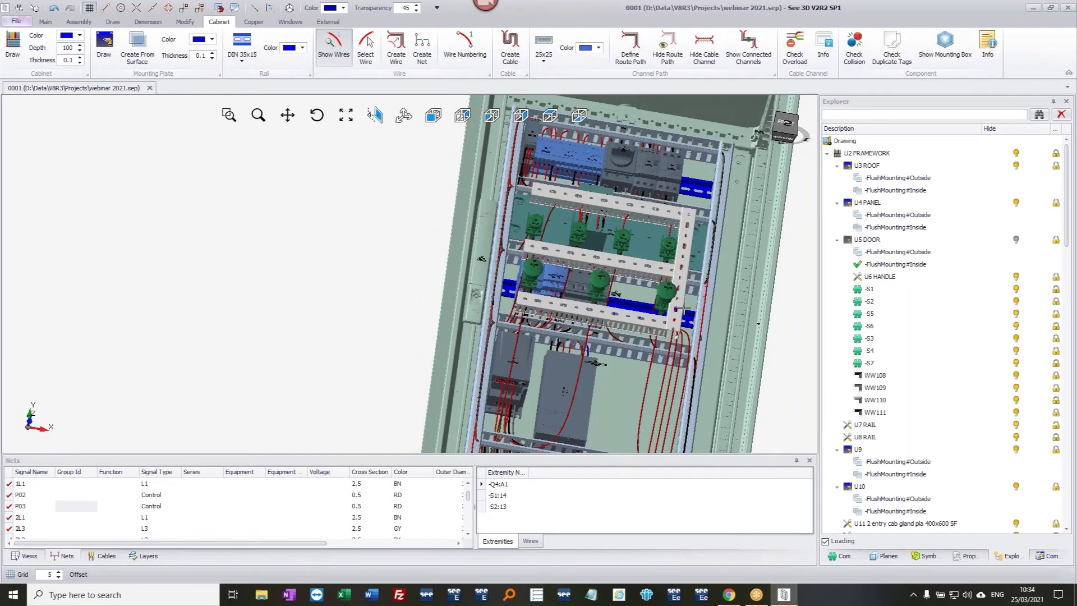
drag(683, 278, 678, 334)
middle_drag(686, 291, 555, 272)
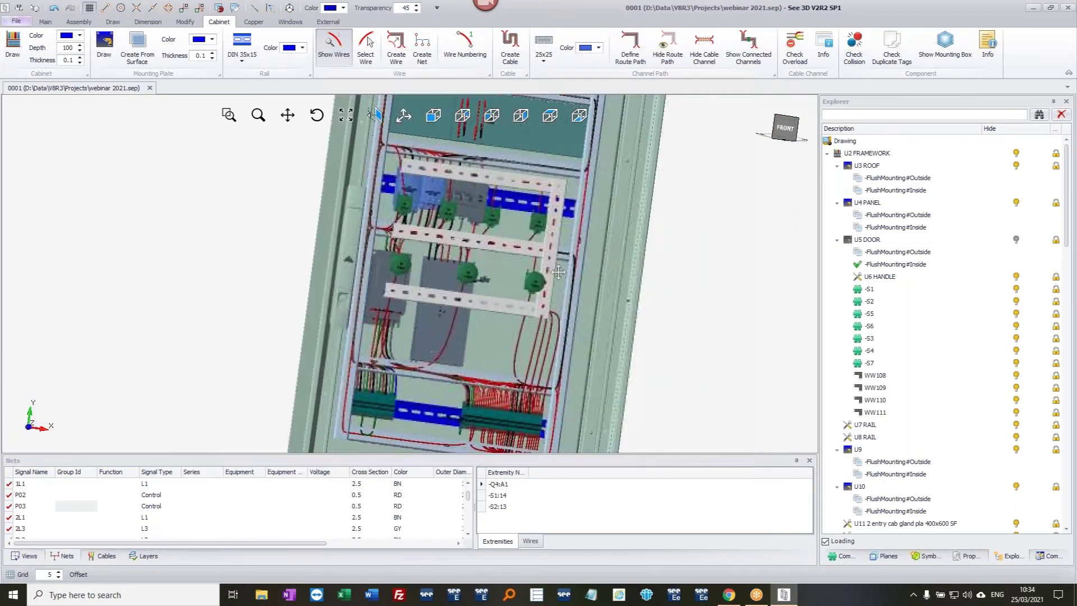
click(633, 49)
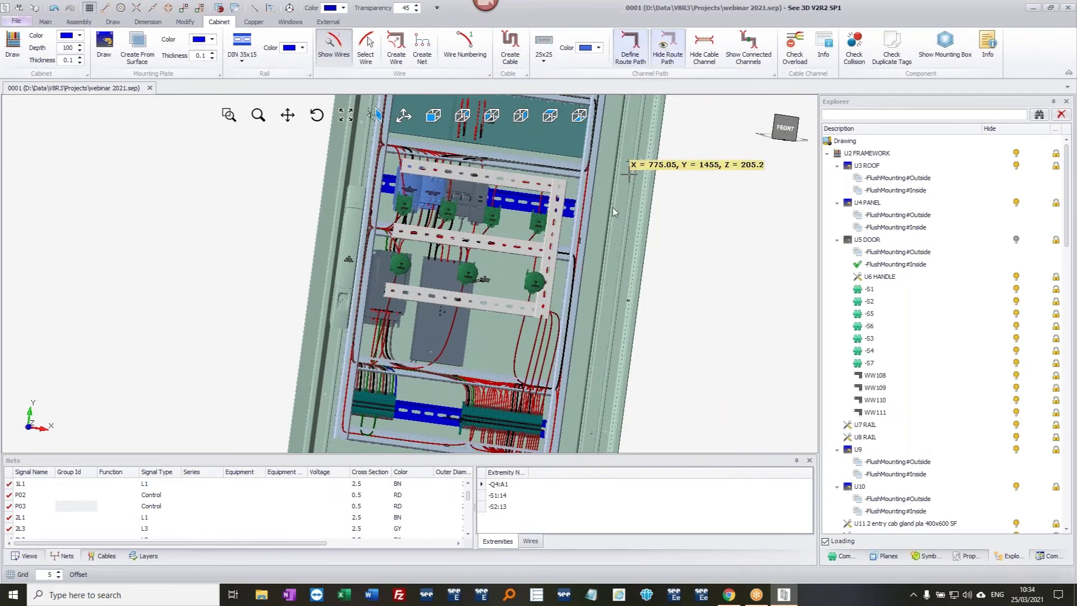
middle_drag(571, 263, 559, 241)
scroll(573, 254, up, 6)
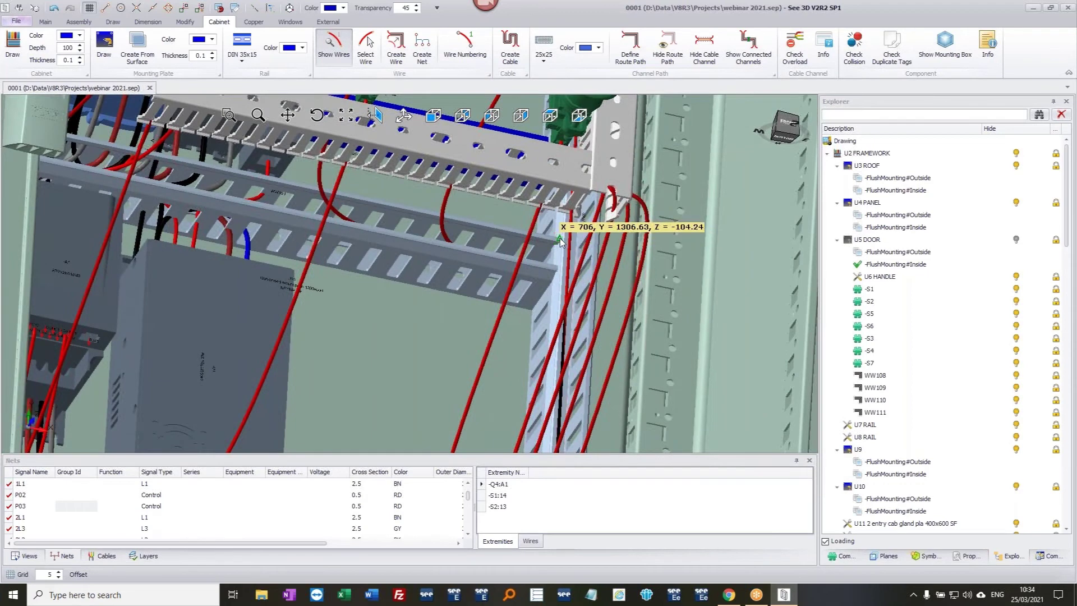
click(560, 239)
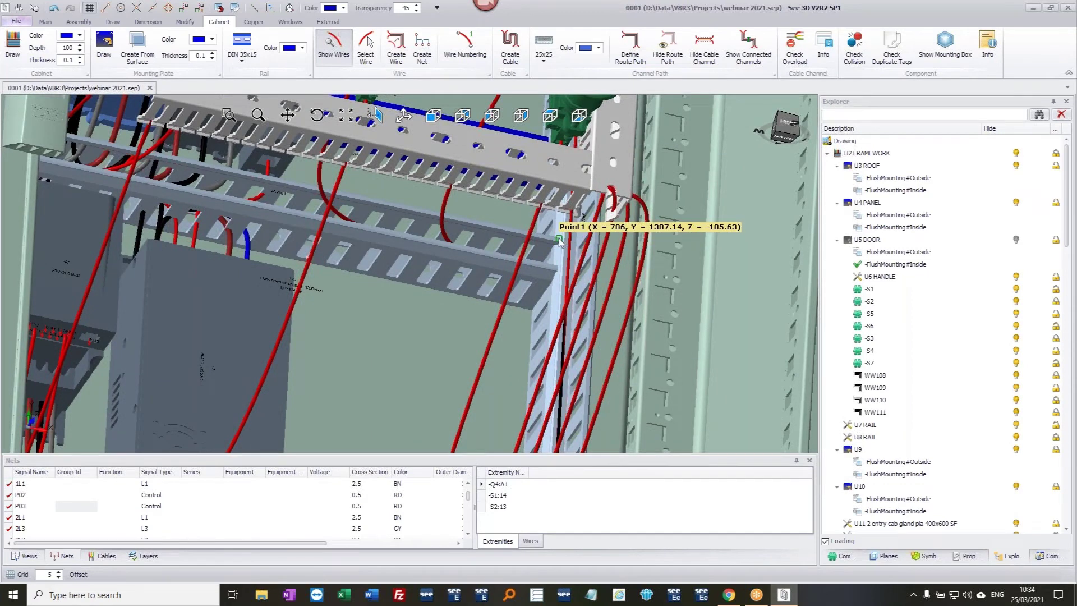
click(531, 312)
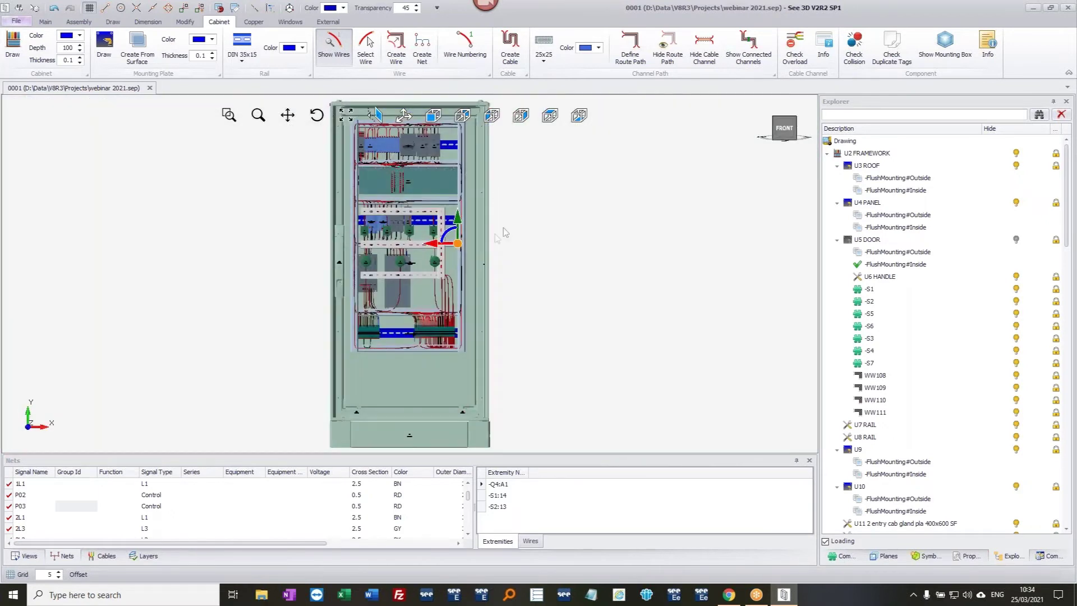
- Extend the route path sideways past the vertical duct to the cabinet frame and forward about 296 towards the door
click(433, 116)
scroll(454, 253, up, 5)
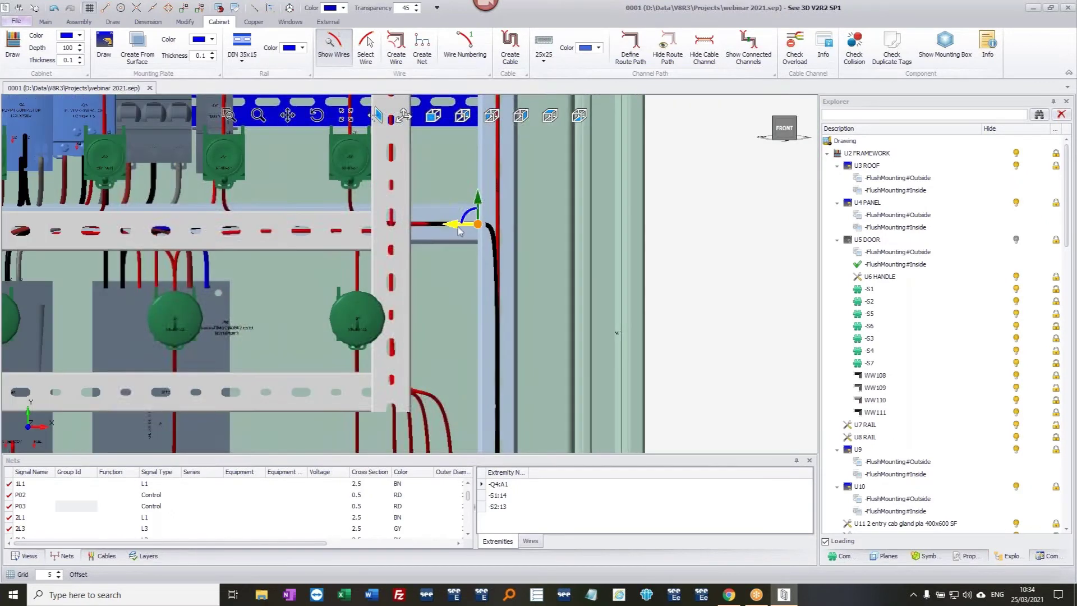
drag(513, 228, 582, 231)
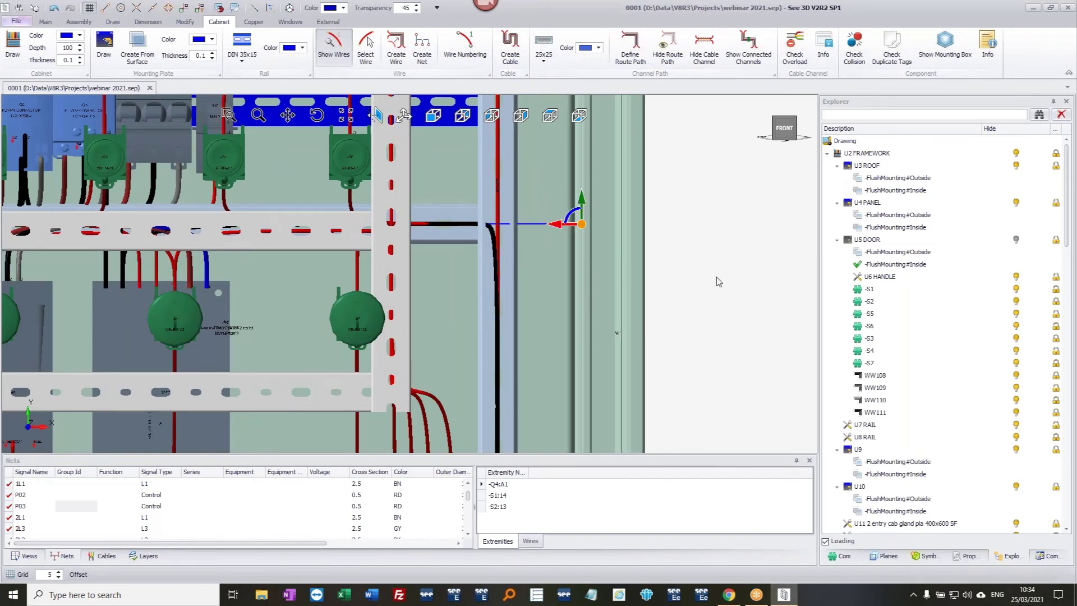
middle_drag(580, 265, 571, 288)
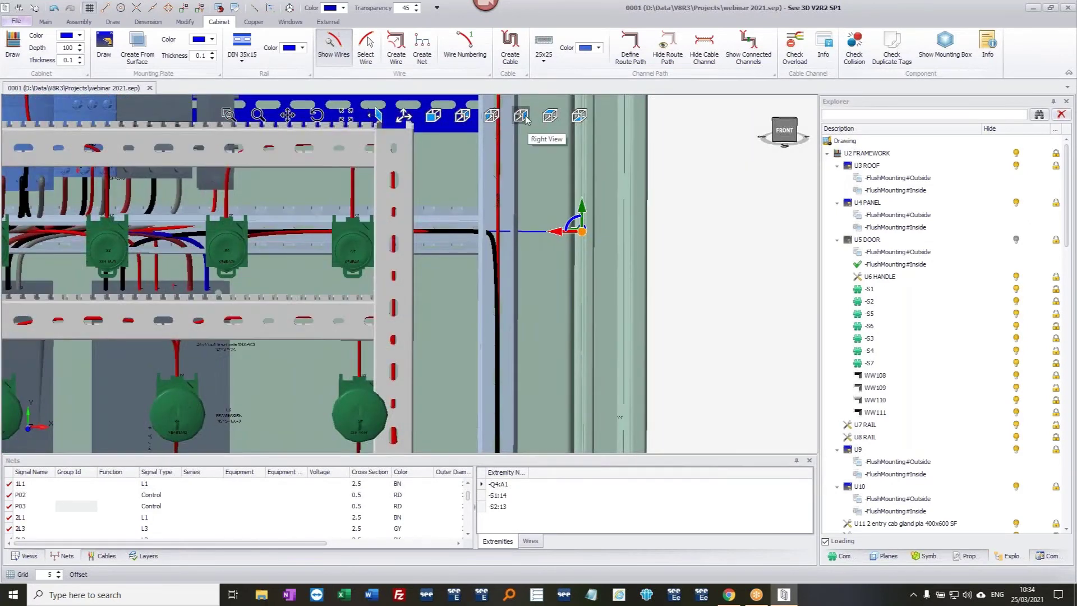
click(525, 117)
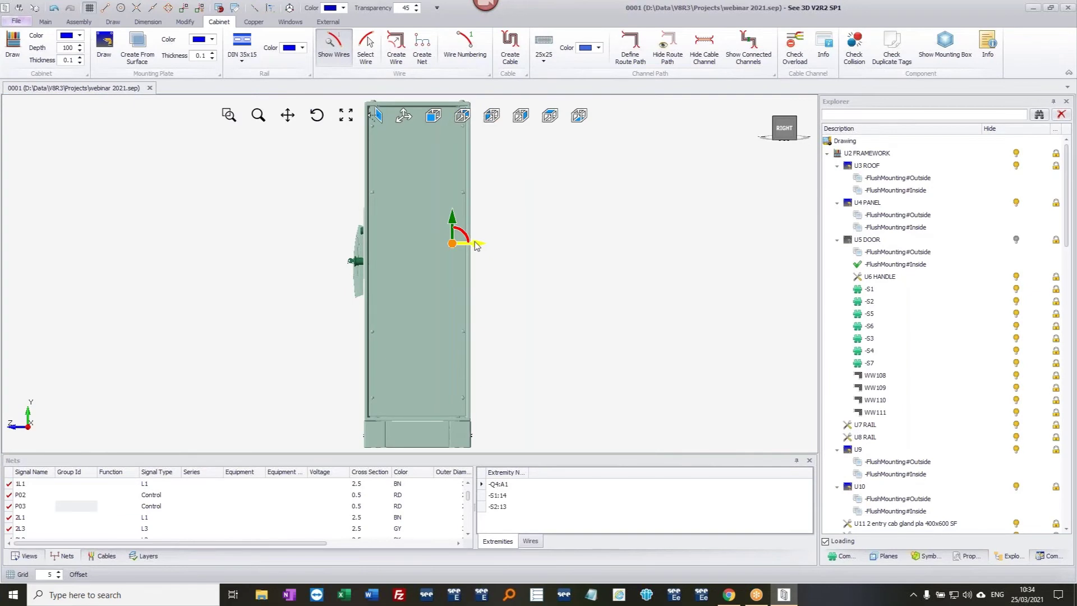
drag(478, 247, 379, 247)
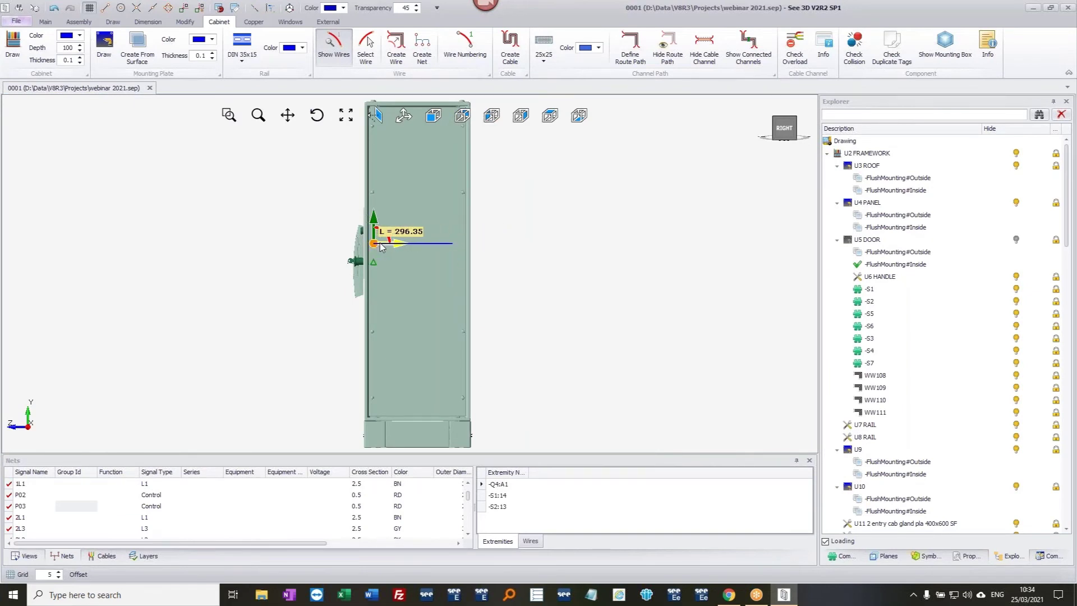
- Extend the route path from the cabinet's front edge to a snap point on the door's vertical cable tray
middle_drag(355, 243, 532, 247)
scroll(474, 263, up, 4)
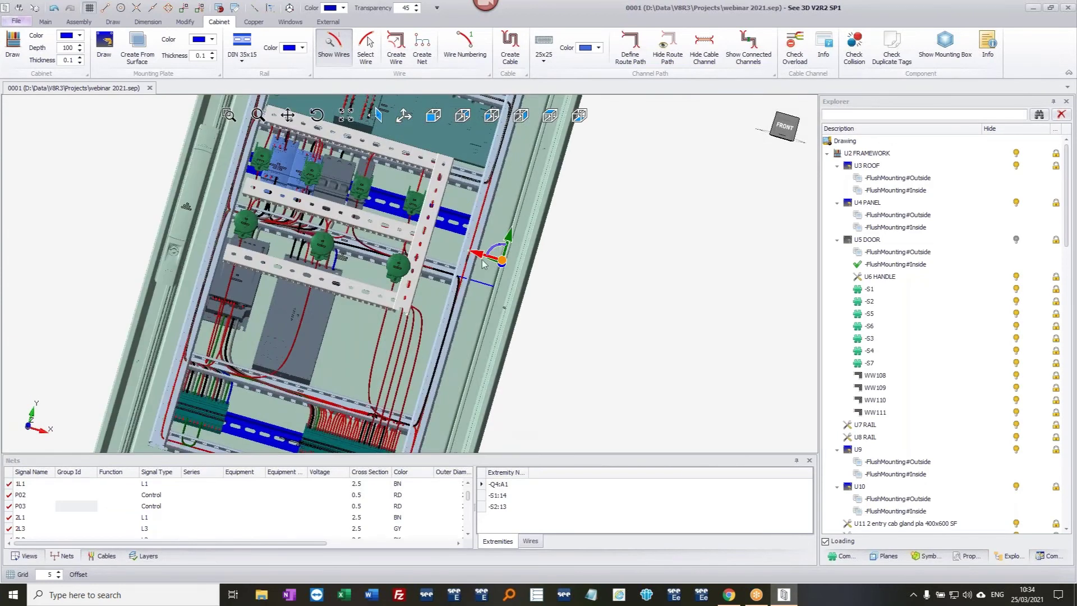
scroll(492, 284, up, 2)
middle_drag(492, 284, 455, 301)
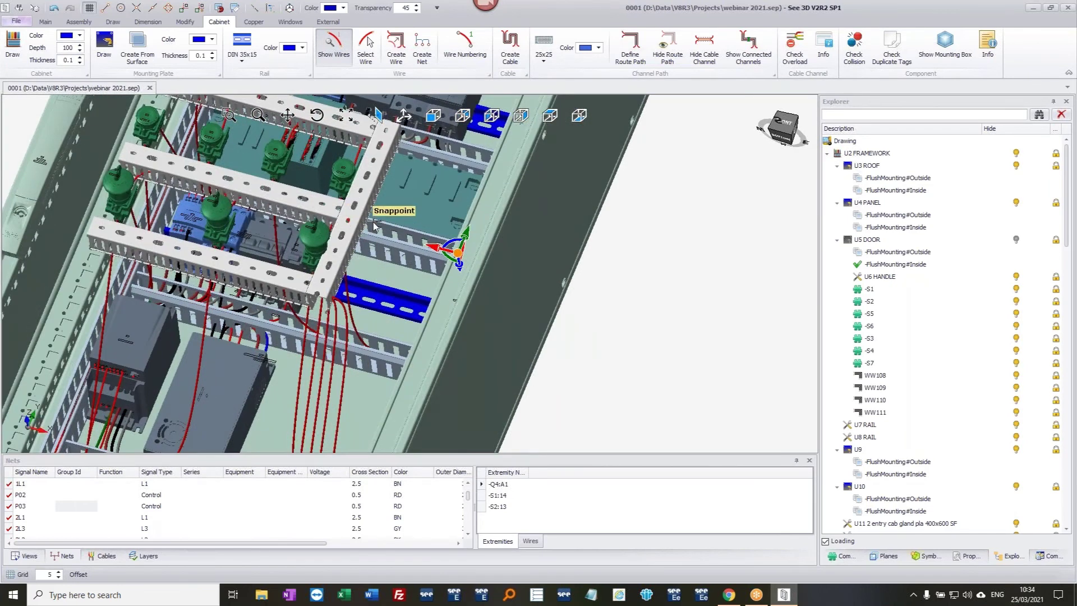
scroll(349, 210, up, 5)
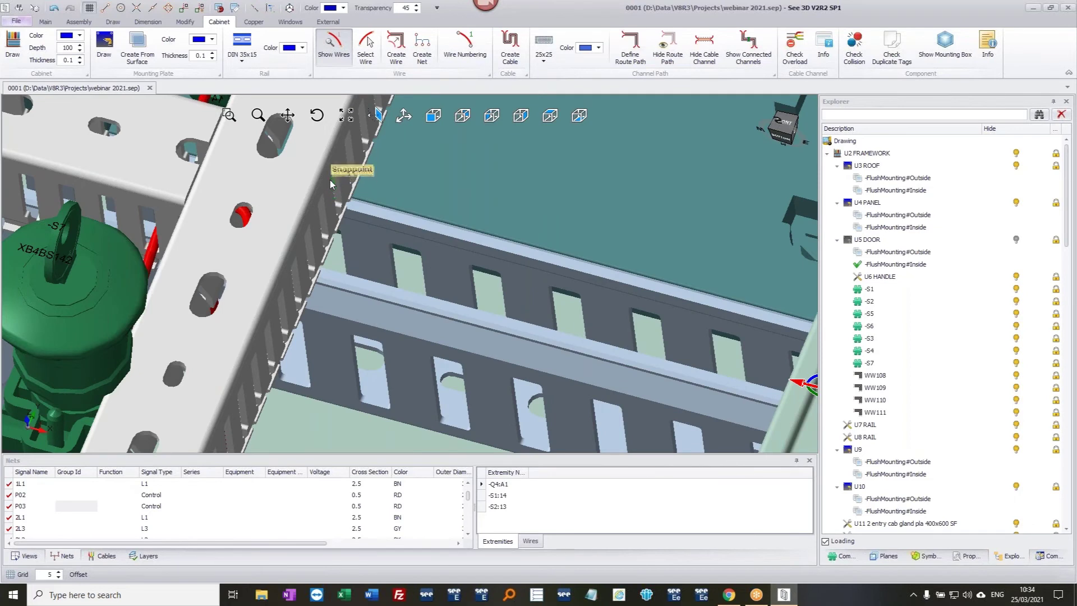
click(331, 180)
scroll(345, 206, down, 5)
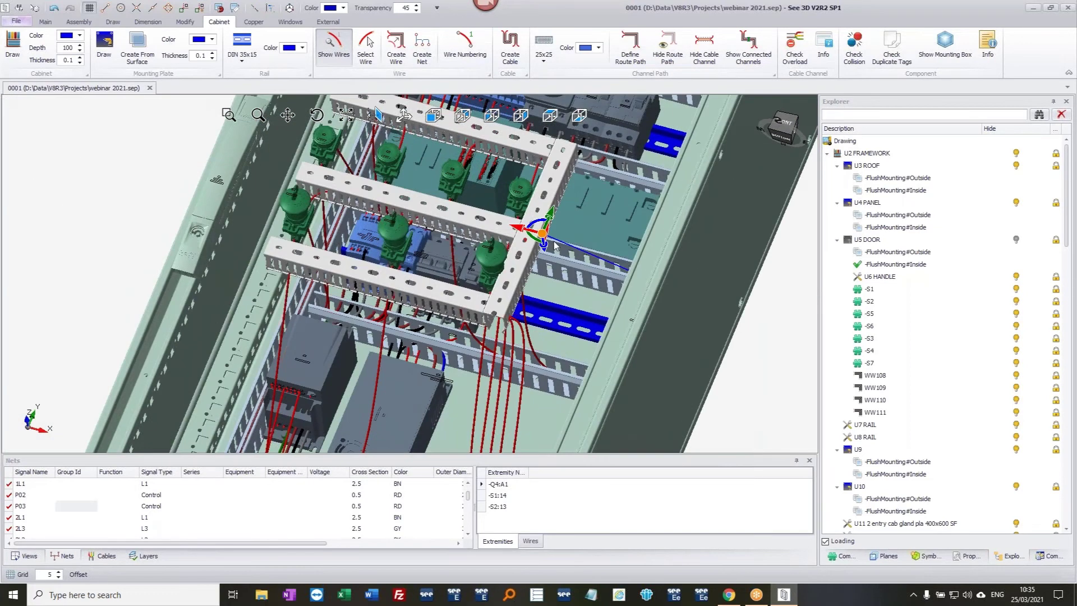
- Finish the route path at the door's vertical cable tray and highlight the channels connected to that tray
click(524, 248)
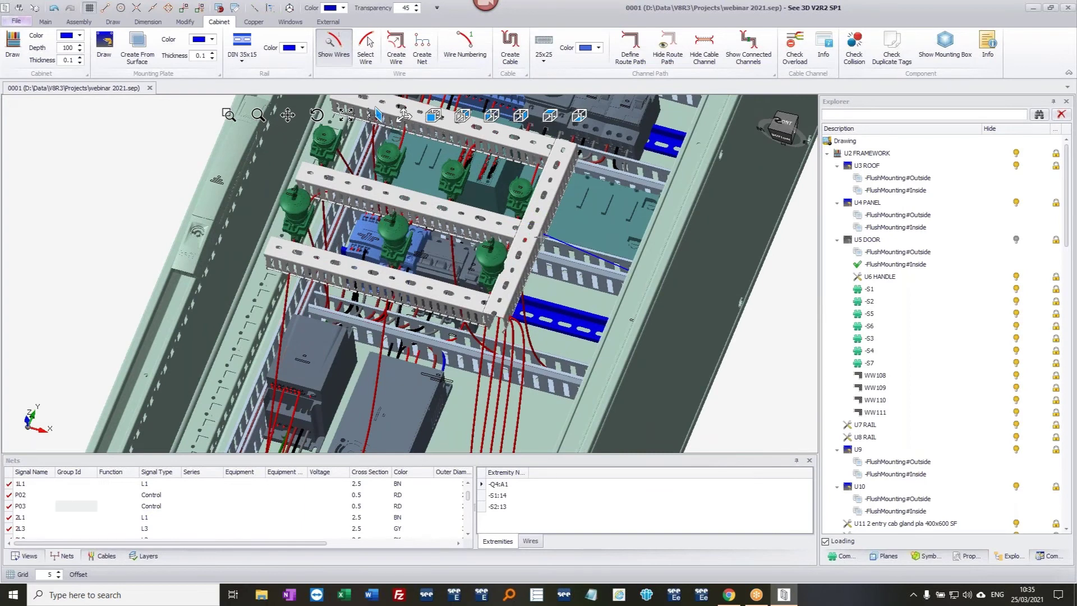
middle_drag(530, 240, 537, 268)
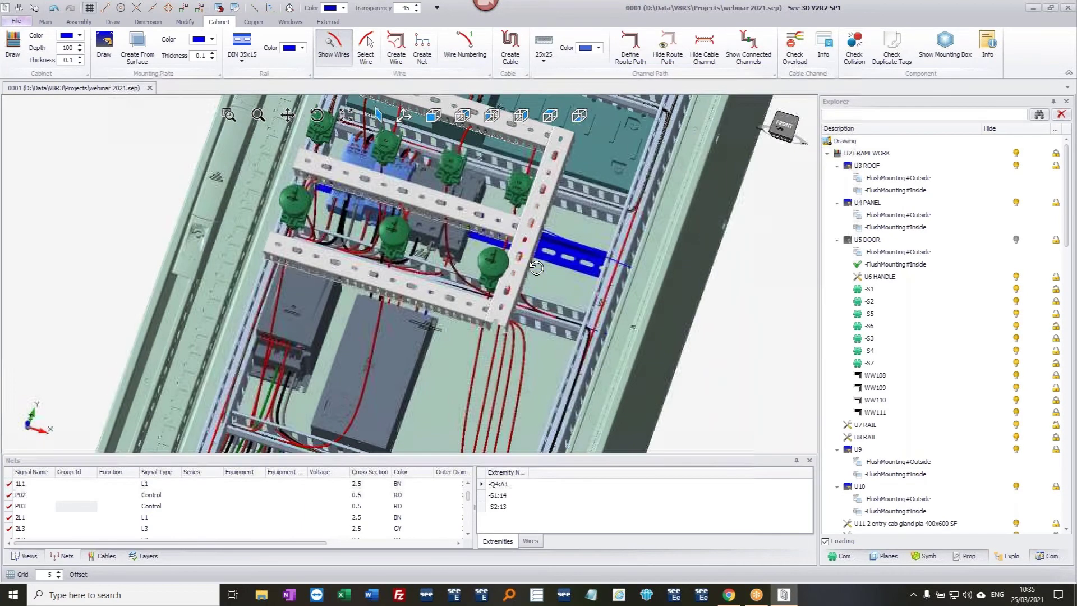
click(531, 232)
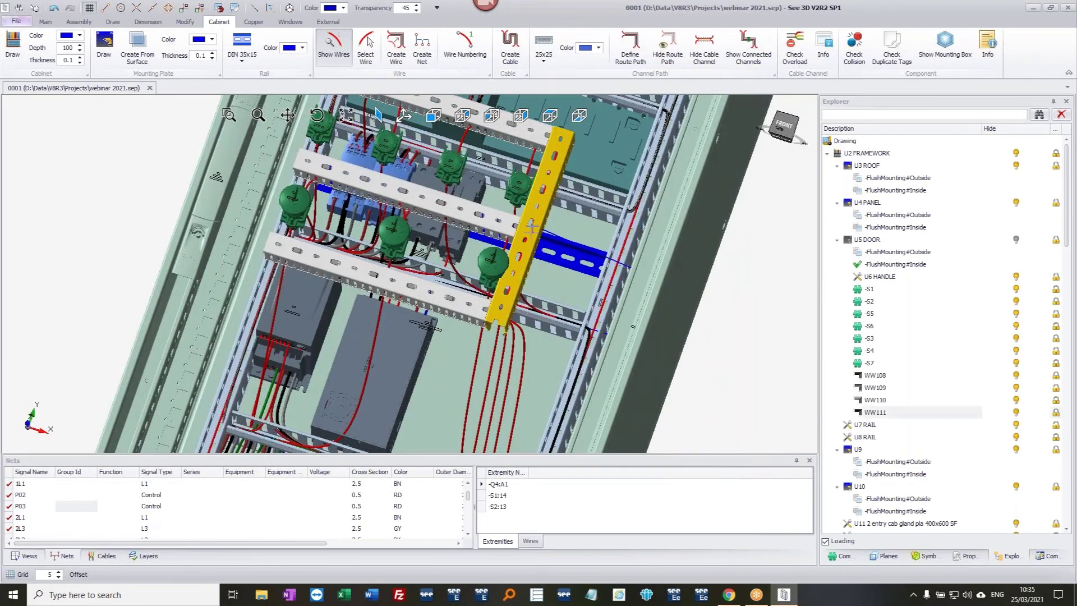
click(748, 48)
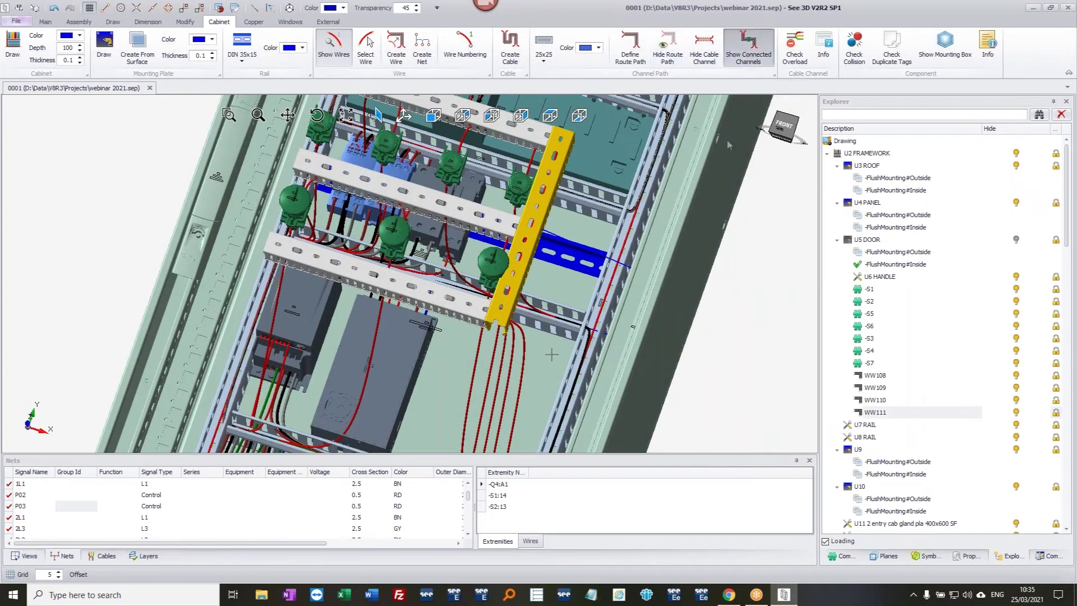
middle_drag(561, 345, 567, 325)
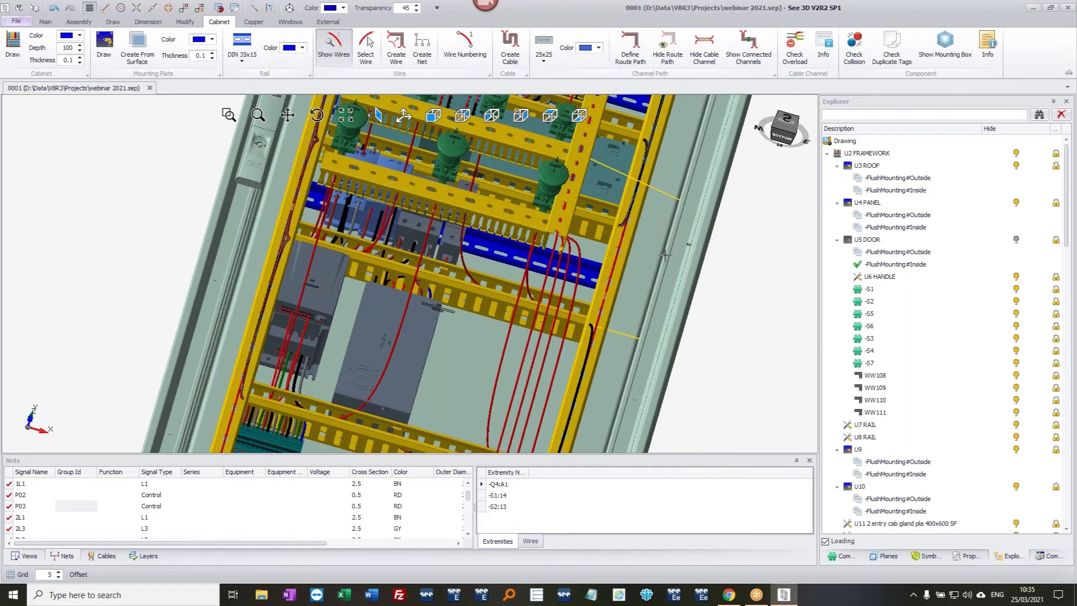
click(631, 56)
right_click(787, 270)
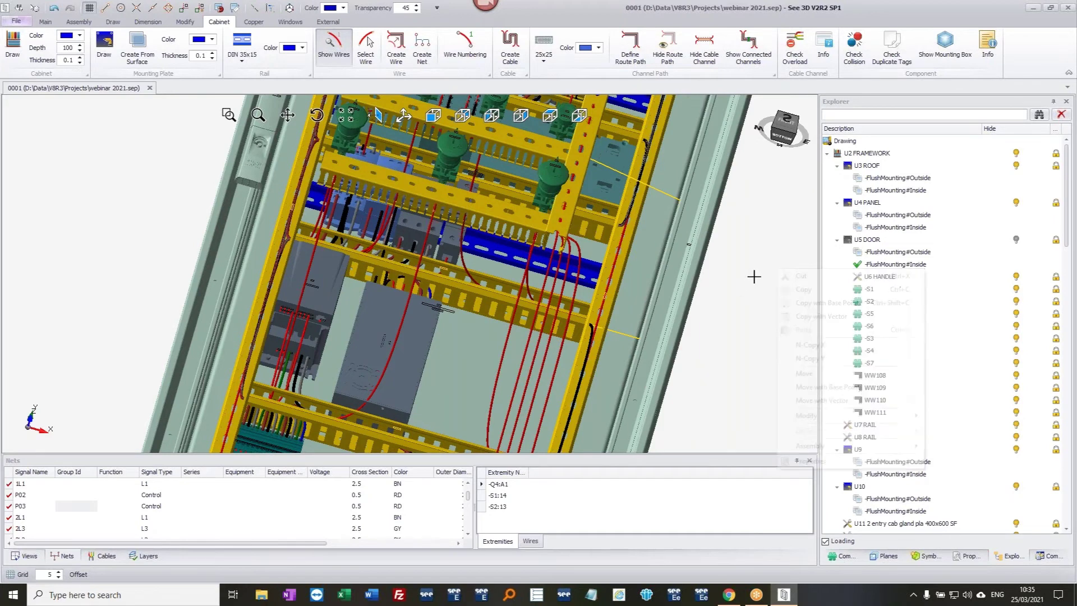
key(Escape)
- Re-route all nets using the new cabinet-to-door route path and accept continuing with the routing
scroll(591, 325, down, 6)
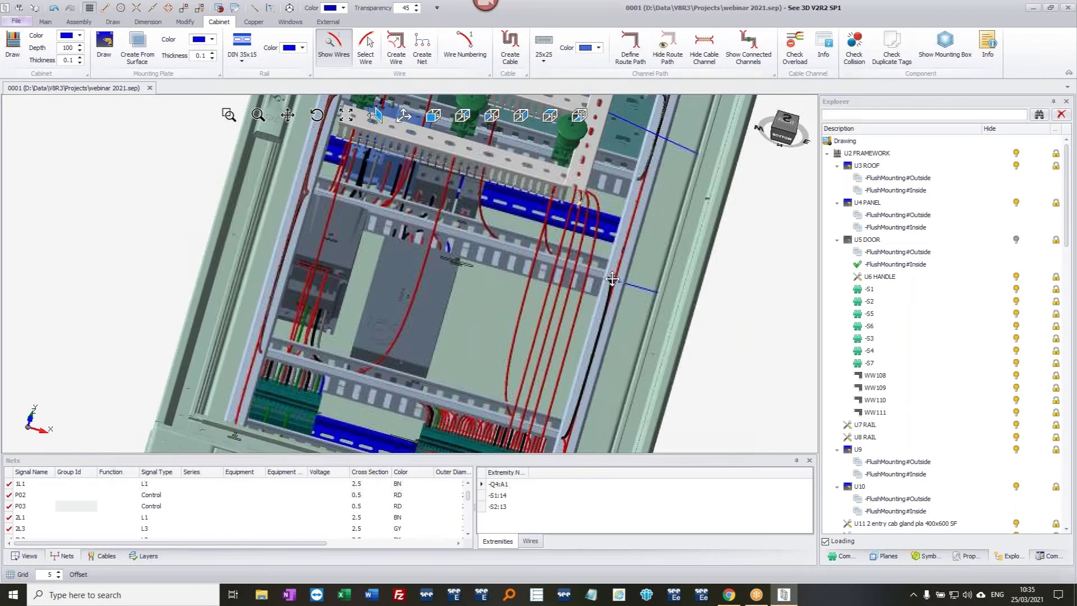
middle_drag(472, 311, 451, 317)
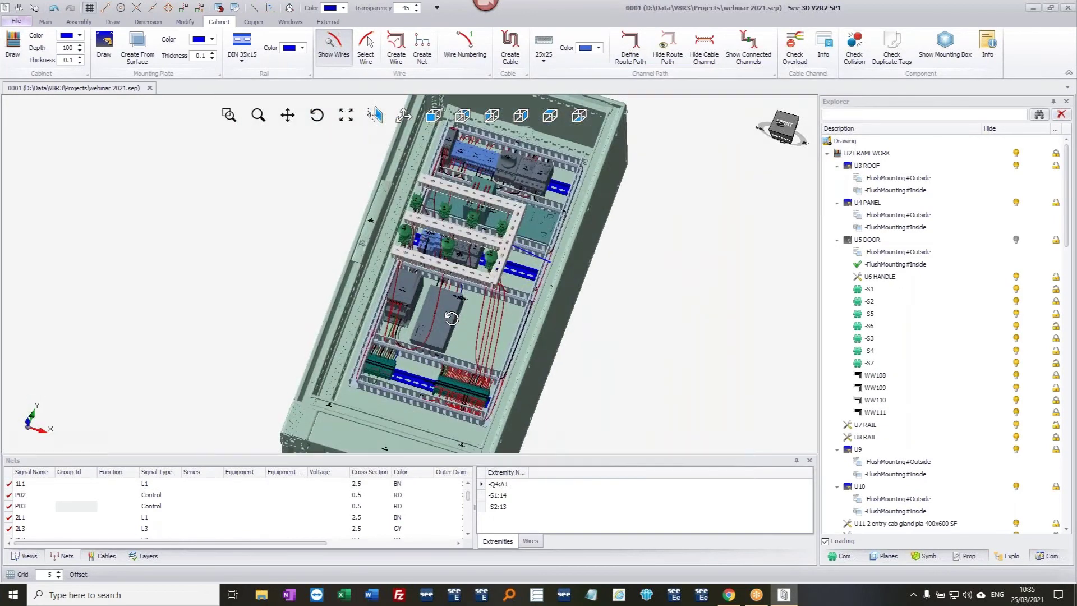
right_click(85, 496)
click(157, 386)
click(581, 337)
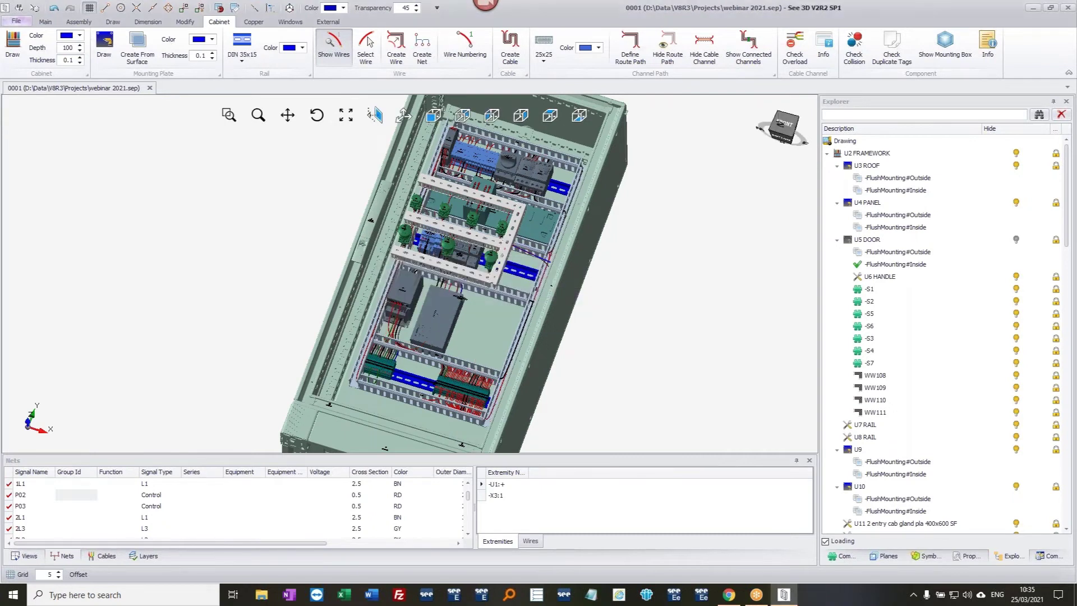
- Examine the wires routed along the path between the cabinet's side duct and the door's vertical tray from several angles
middle_drag(480, 315, 537, 255)
scroll(552, 265, up, 5)
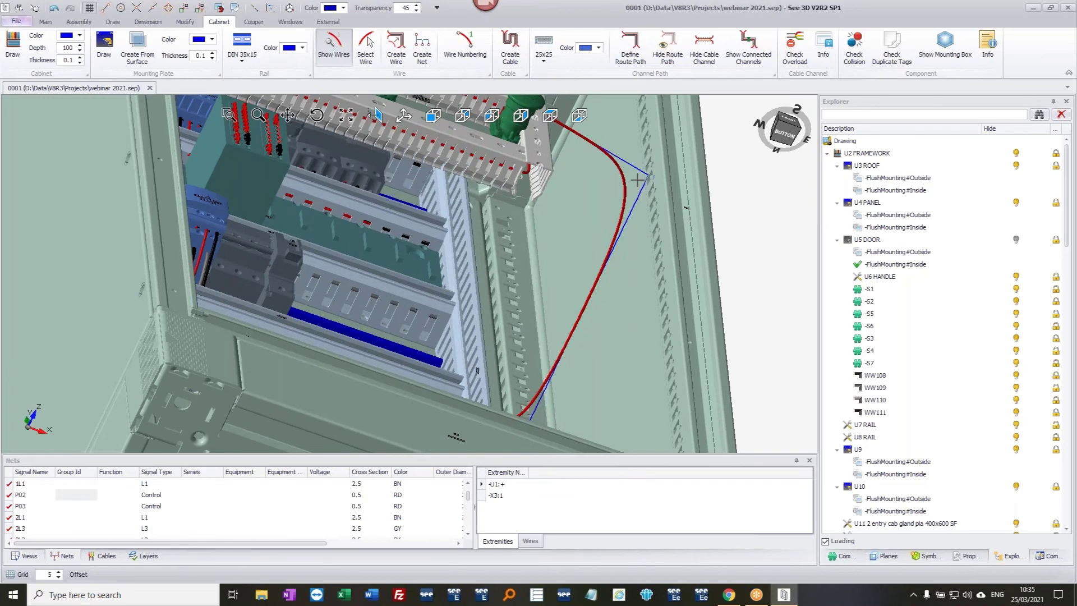
drag(632, 181, 558, 287)
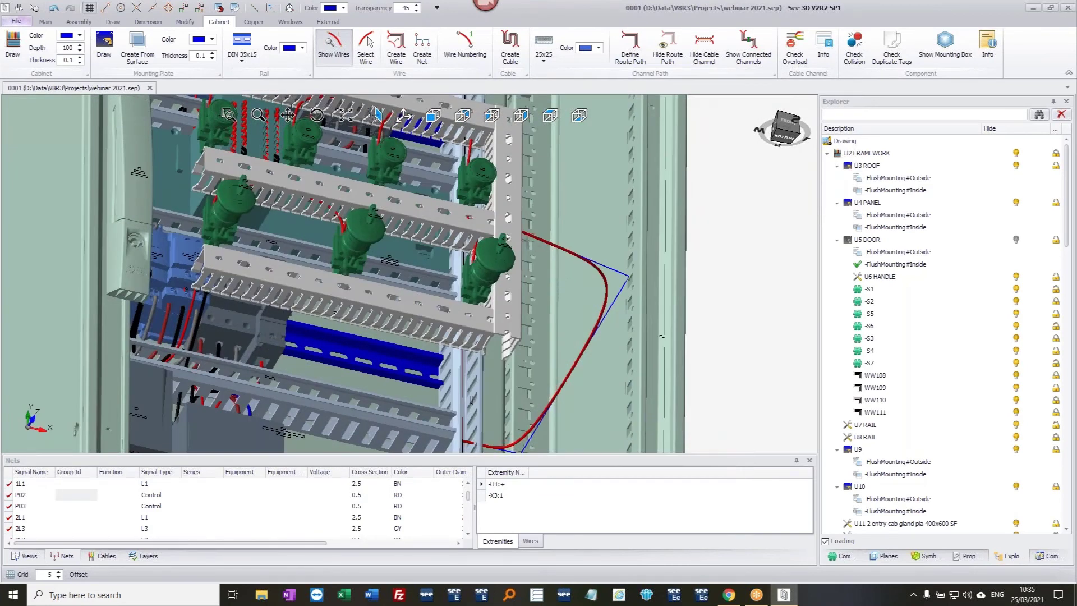
drag(503, 236, 499, 269)
scroll(499, 270, down, 6)
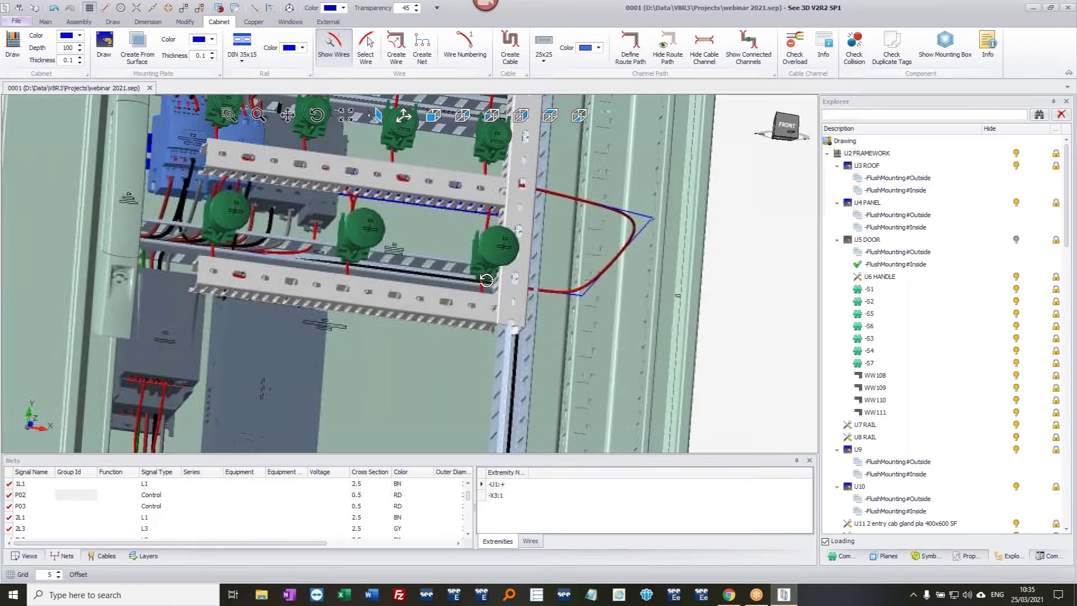
middle_drag(625, 292, 692, 245)
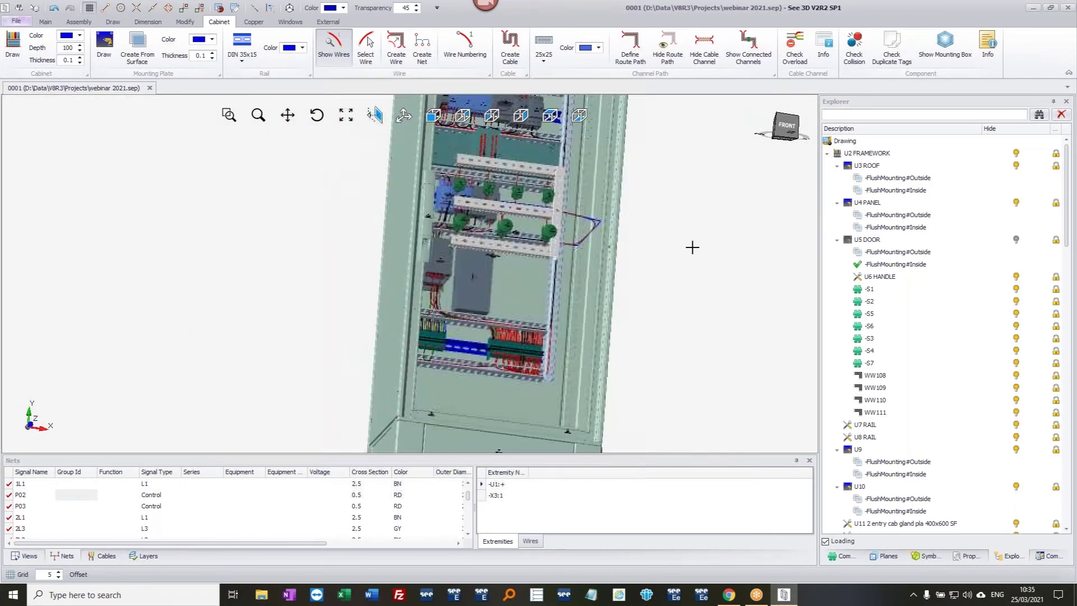
middle_drag(550, 183, 528, 252)
drag(529, 252, 575, 262)
middle_drag(563, 254, 443, 276)
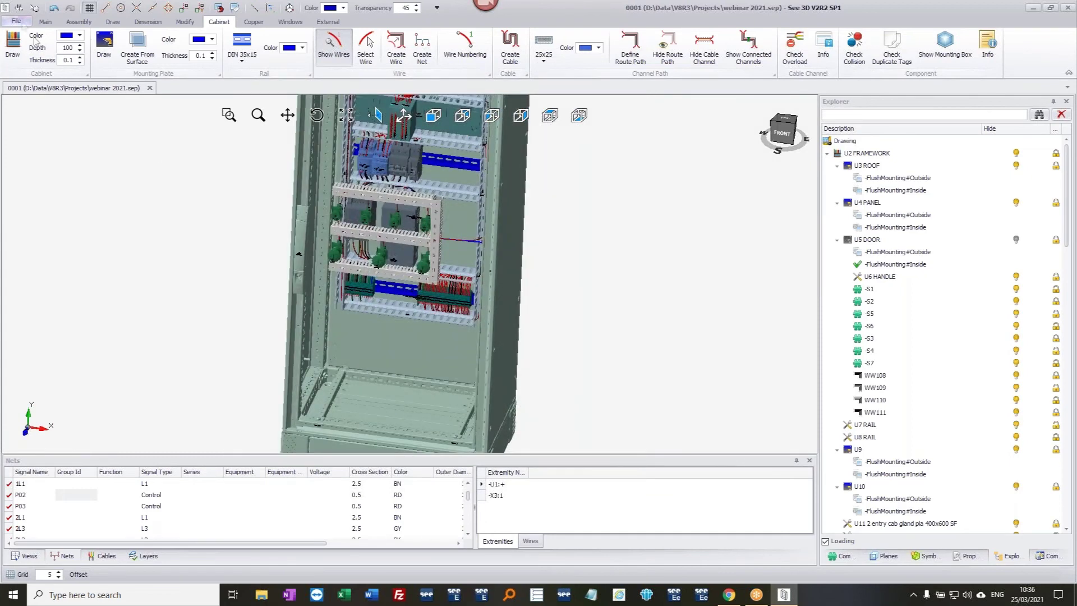
middle_drag(654, 240, 655, 228)
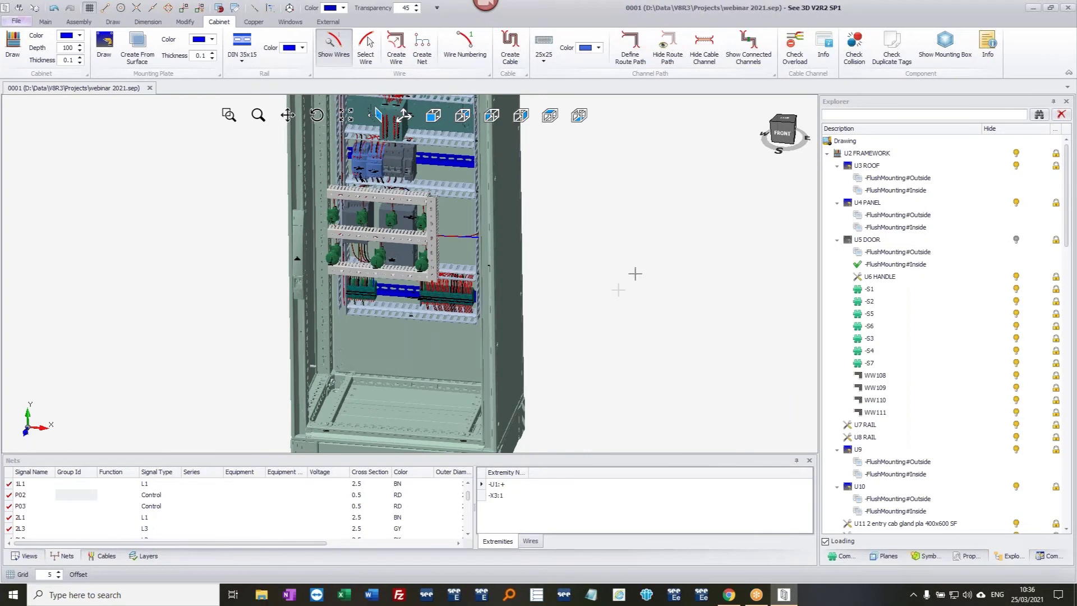
middle_drag(418, 390, 425, 331)
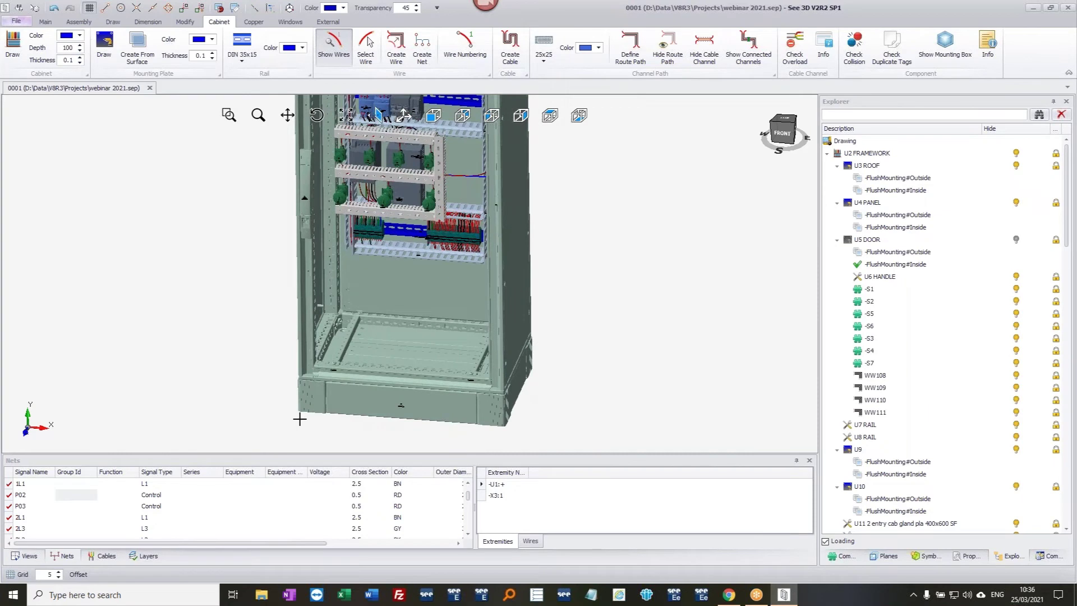
- Show everything in the drawing, including the hidden cabinet door
click(846, 141)
right_click(846, 142)
click(861, 151)
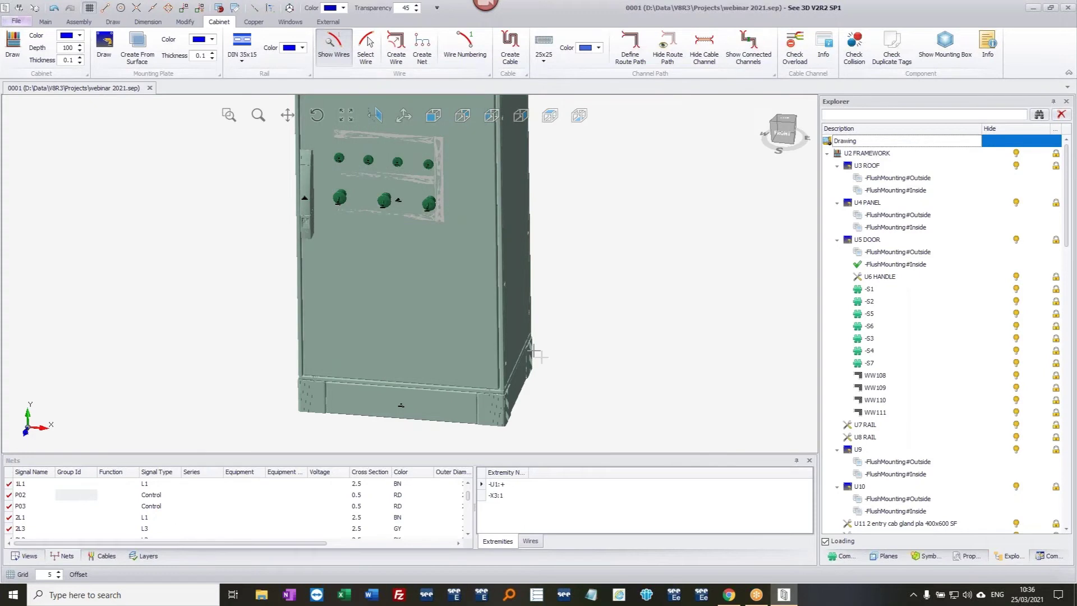
- Make the Top Plane active and display it beneath the cabinet
click(889, 556)
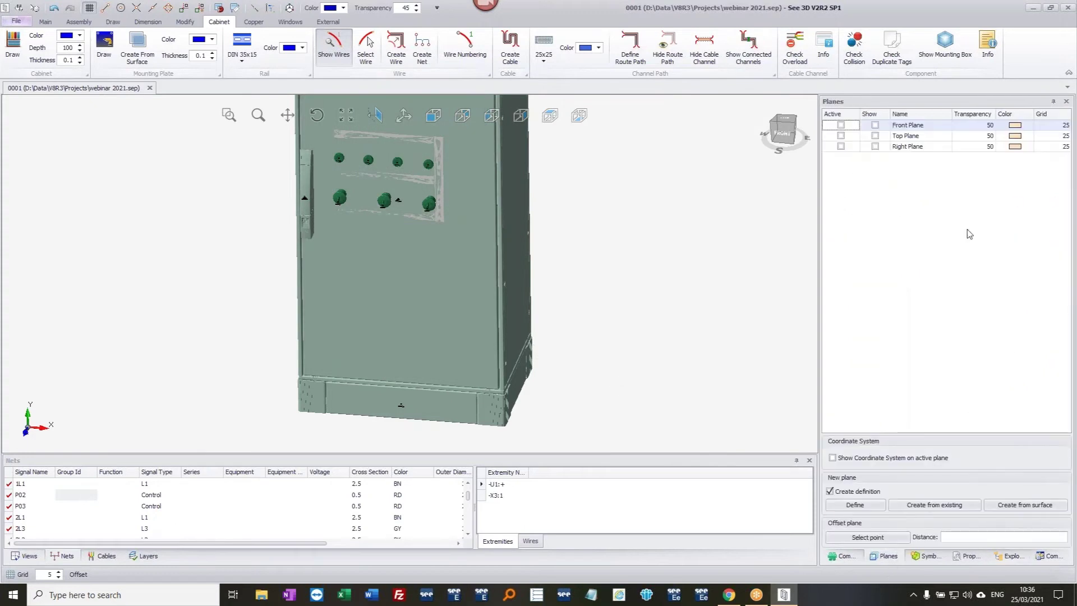
click(838, 138)
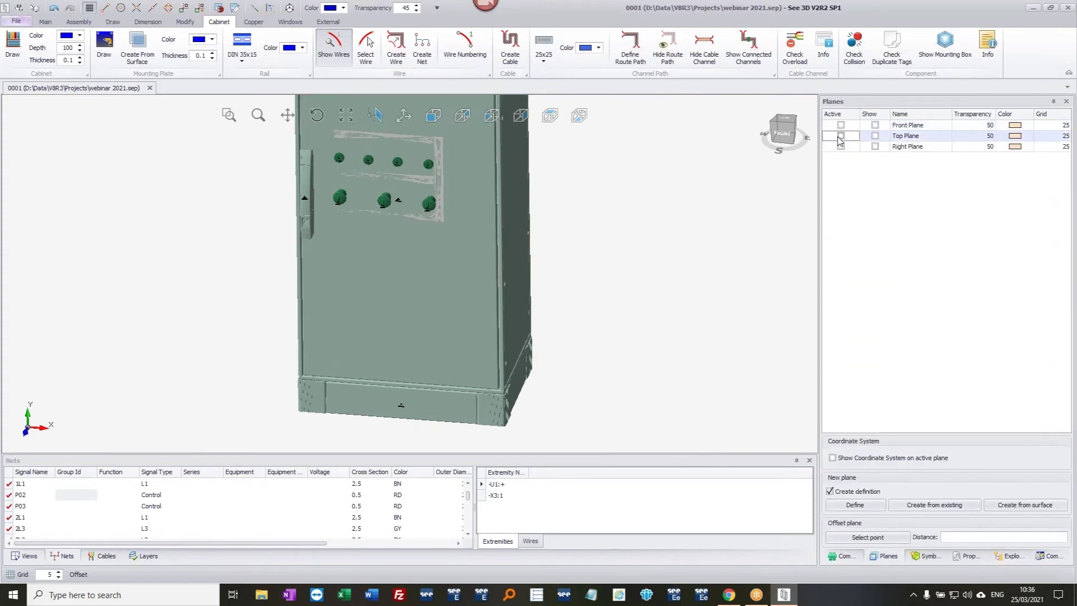
click(875, 135)
scroll(551, 332, down, 4)
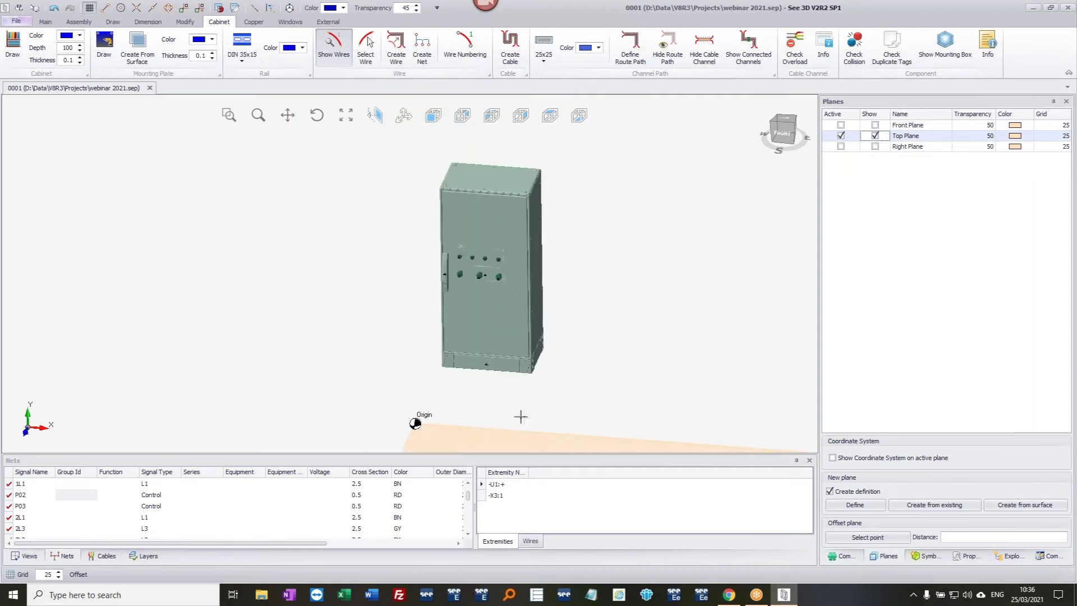
middle_drag(551, 402, 522, 318)
scroll(384, 328, down, 4)
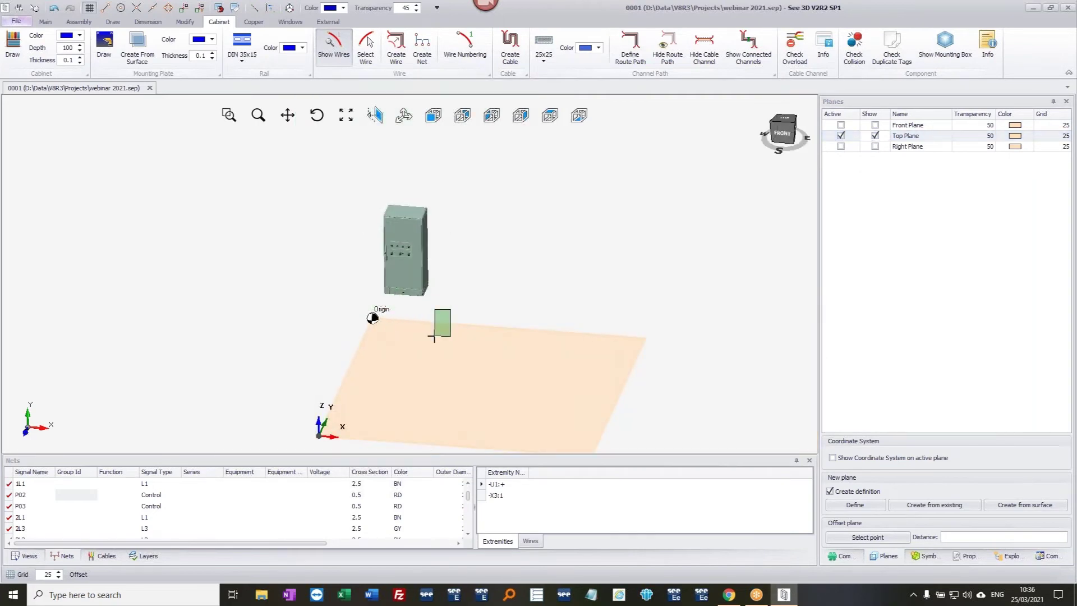
- Move the complete cabinet by the rear corner of its base onto the Top Plane, well inside the plane's edges
click(401, 275)
middle_drag(357, 305, 401, 303)
right_click(400, 290)
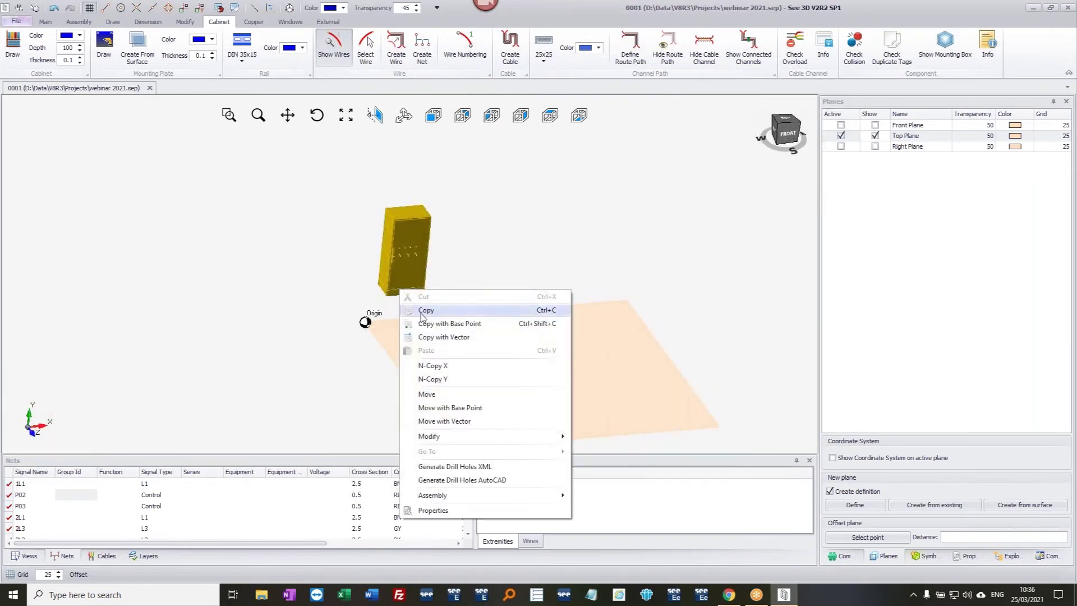
click(443, 408)
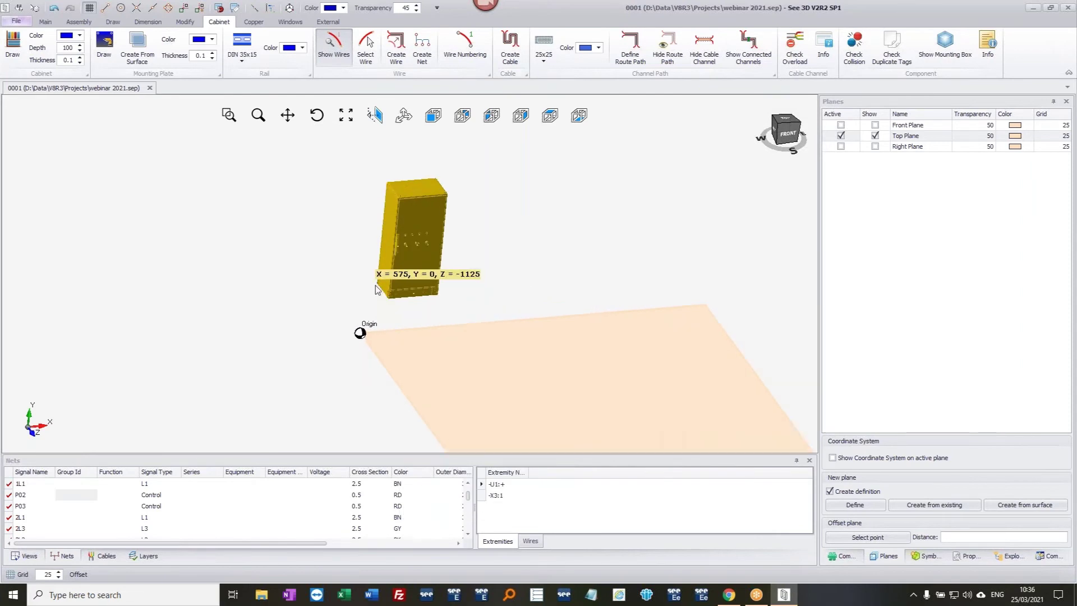
scroll(381, 289, up, 5)
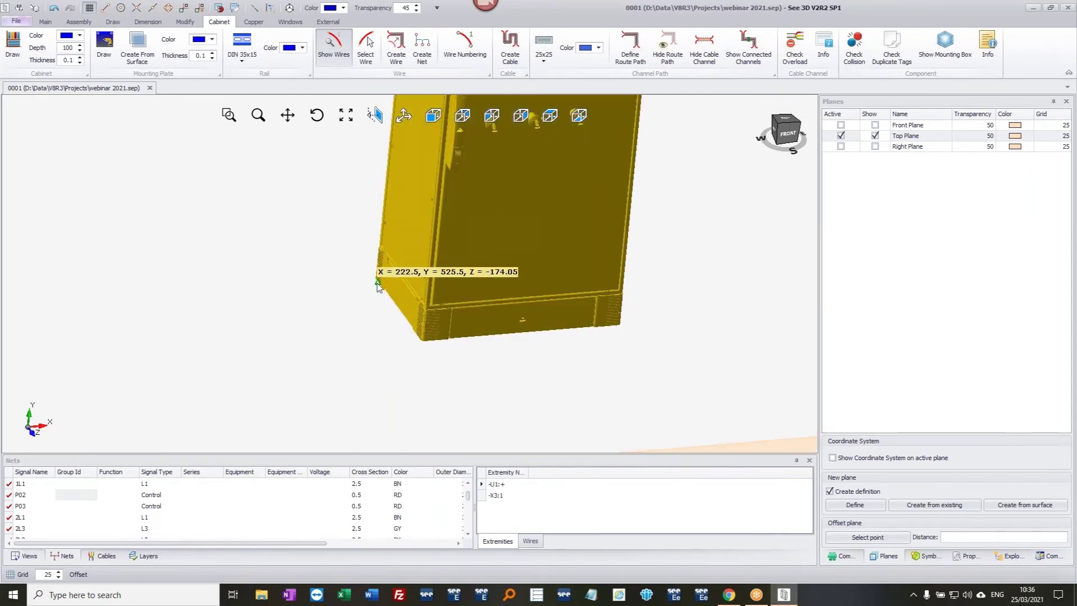
click(378, 288)
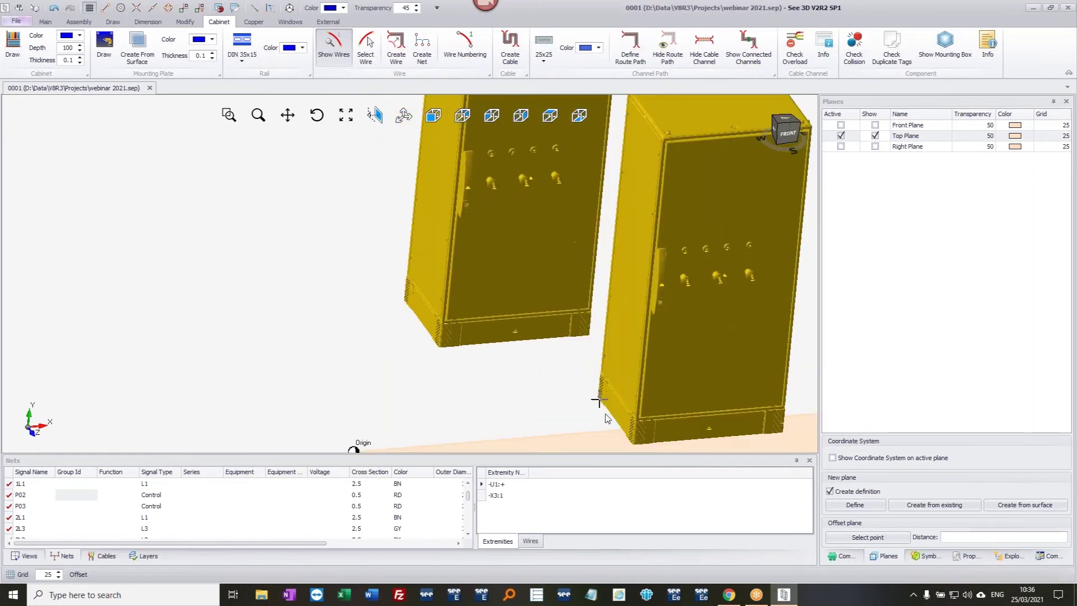
click(605, 415)
scroll(501, 285, down, 2)
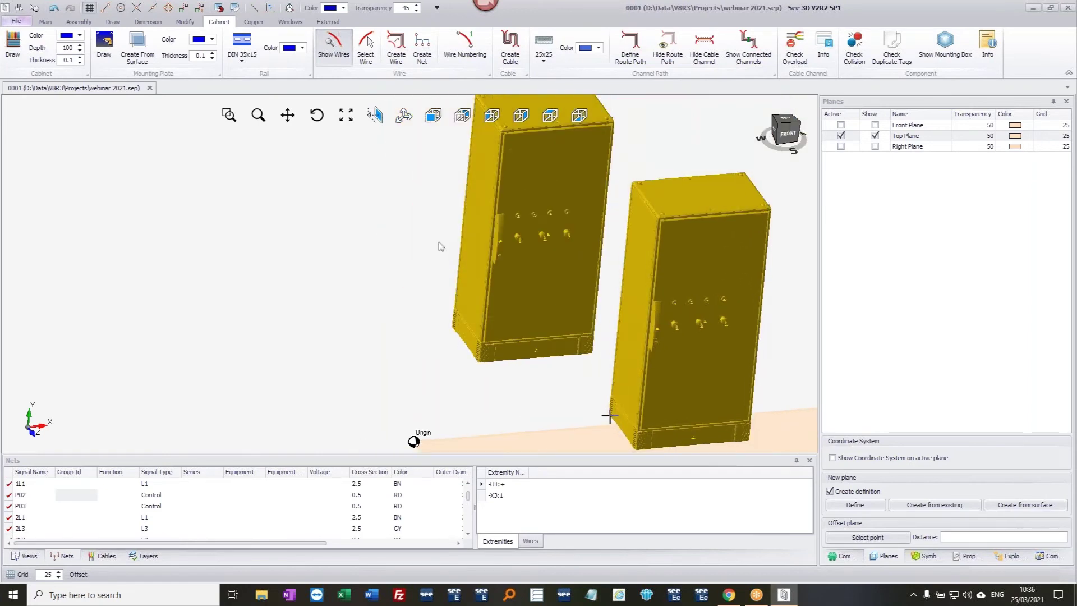
middle_drag(610, 415, 439, 241)
middle_drag(571, 387, 493, 324)
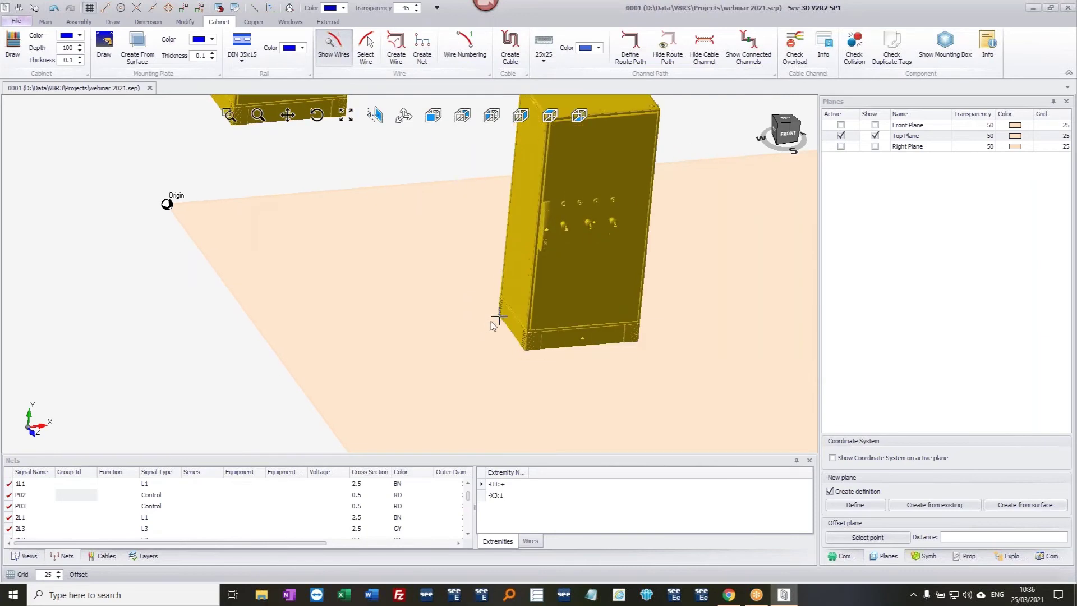
click(492, 321)
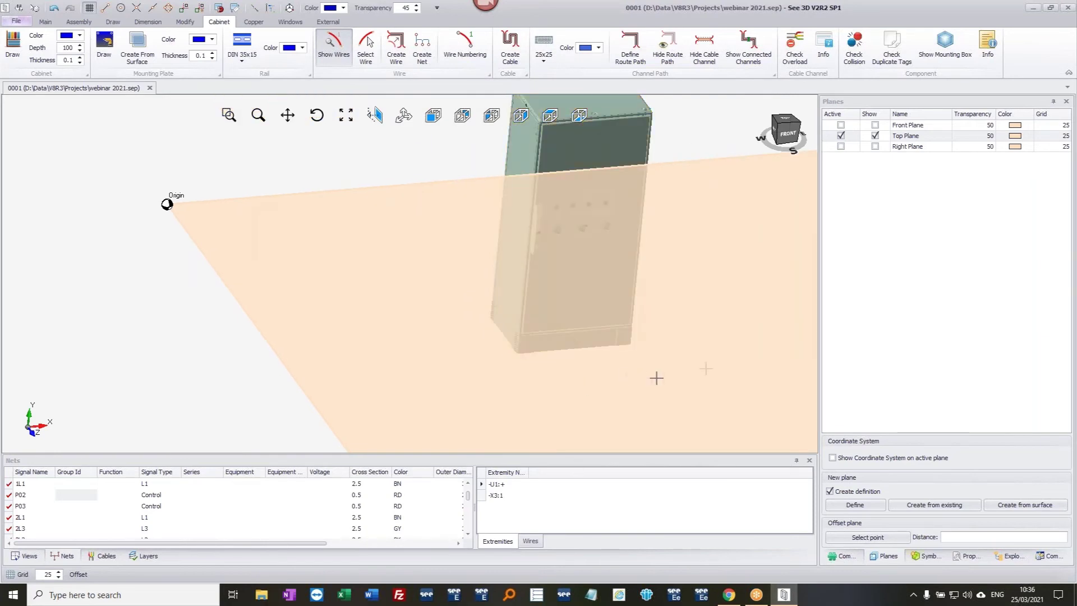
- Hide the Top Plane's shading and display its 25-spacing grid as the floor around the cabinet
click(875, 136)
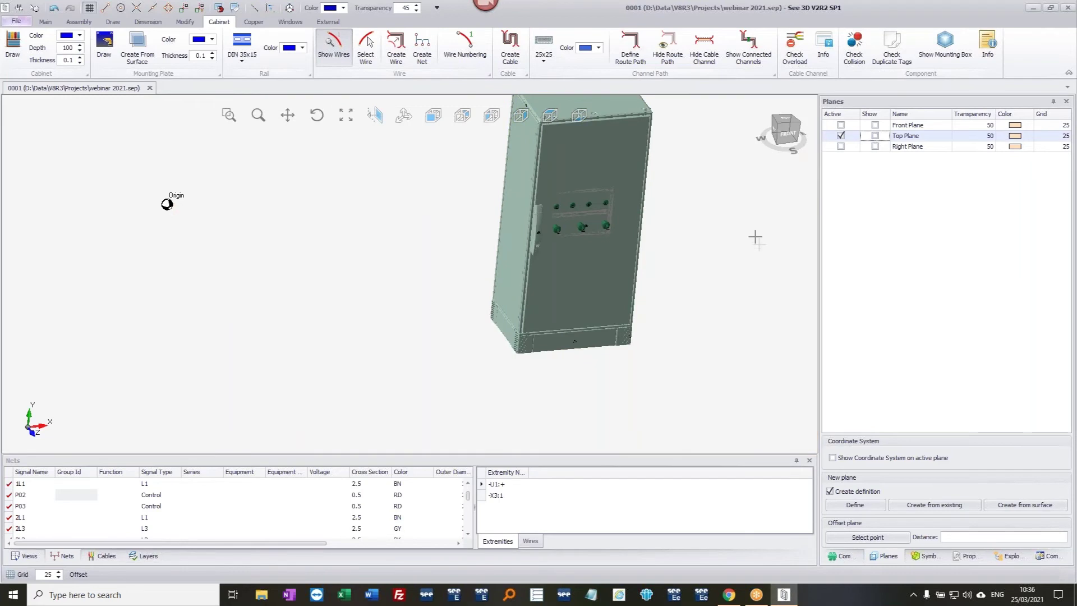
click(24, 574)
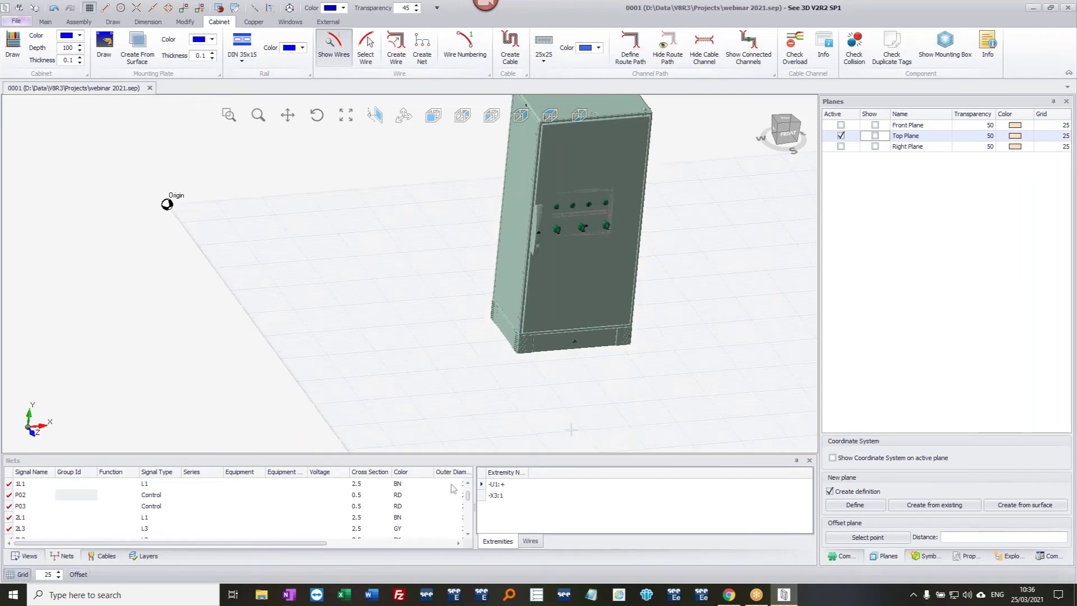
middle_drag(621, 404, 680, 384)
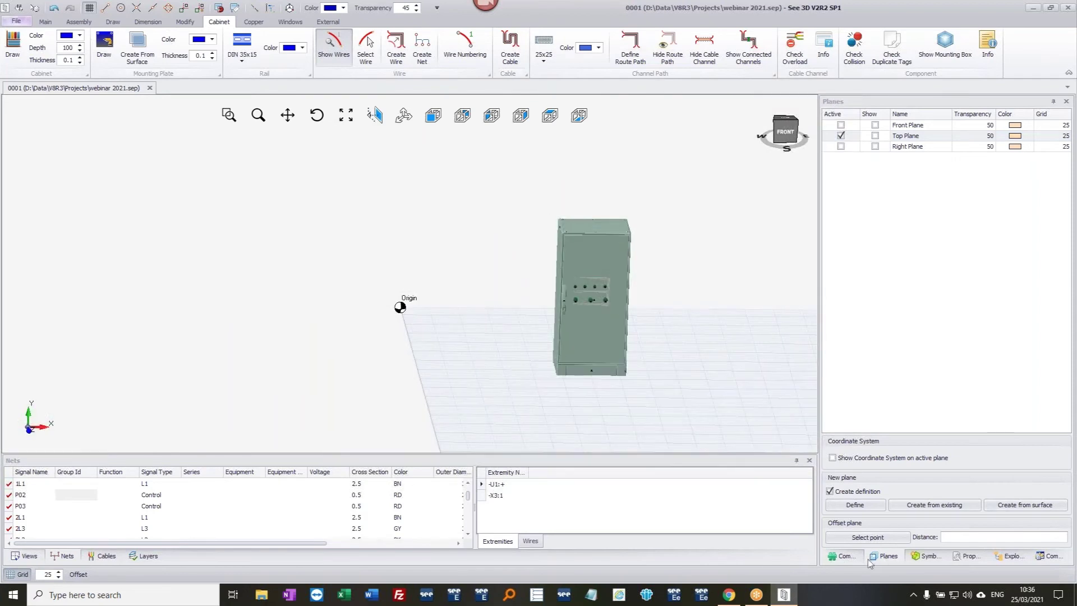
- Place the Dummy symbol from V2R1 Demo's Elements folder on the floor beside the cabinet, rotated to face it
click(926, 556)
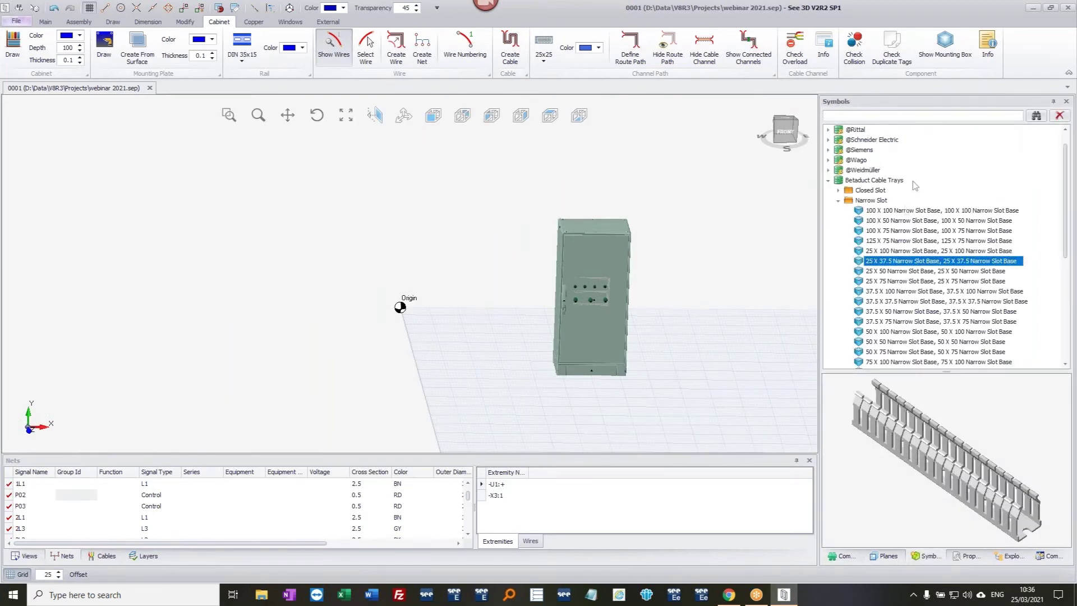
click(828, 180)
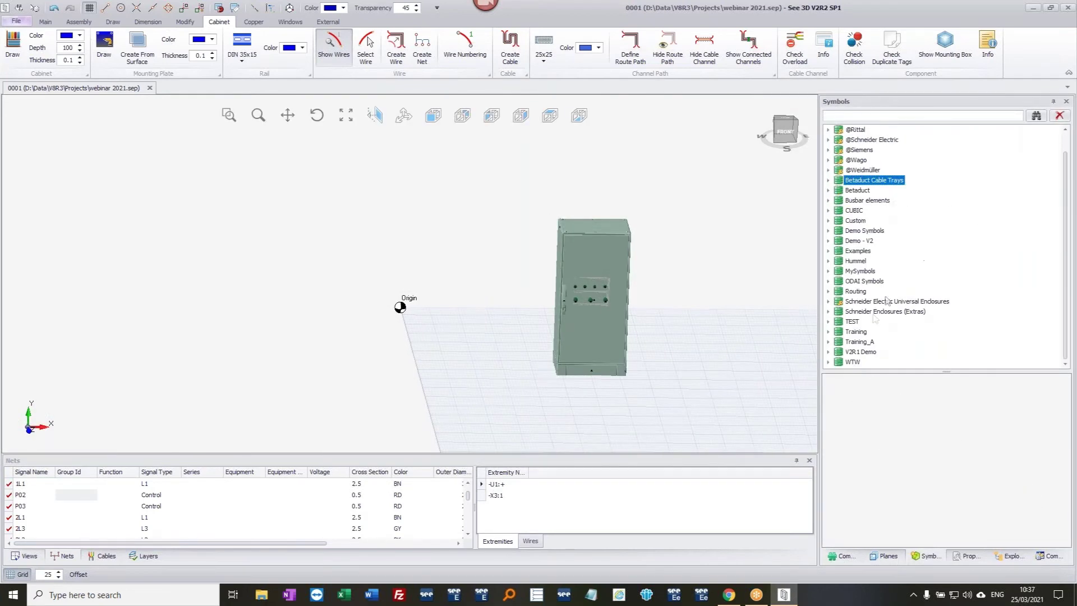
click(828, 352)
scroll(860, 349, down, 5)
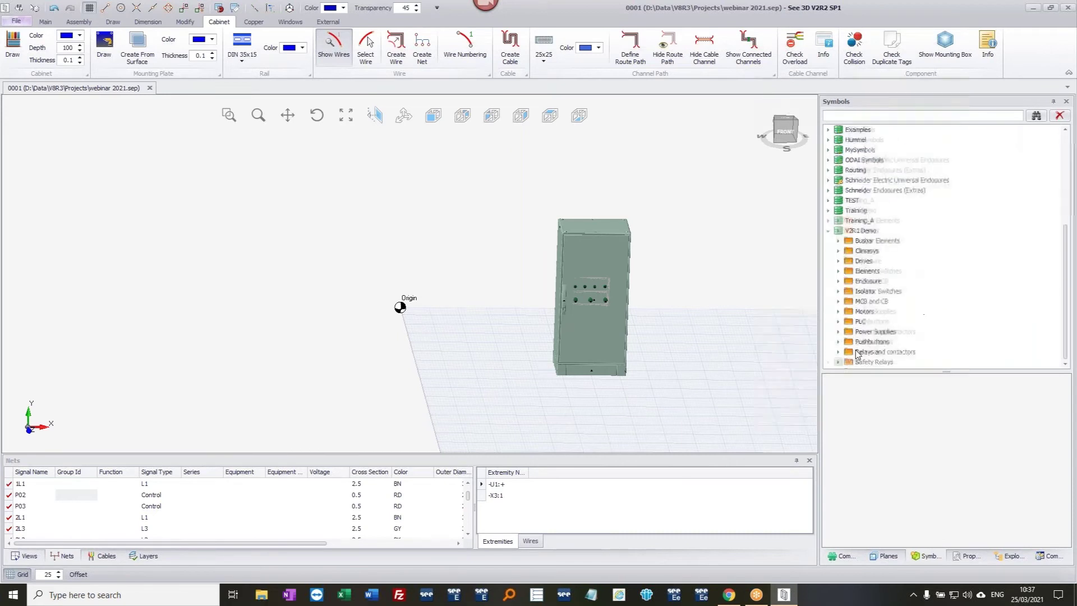
click(839, 250)
click(880, 262)
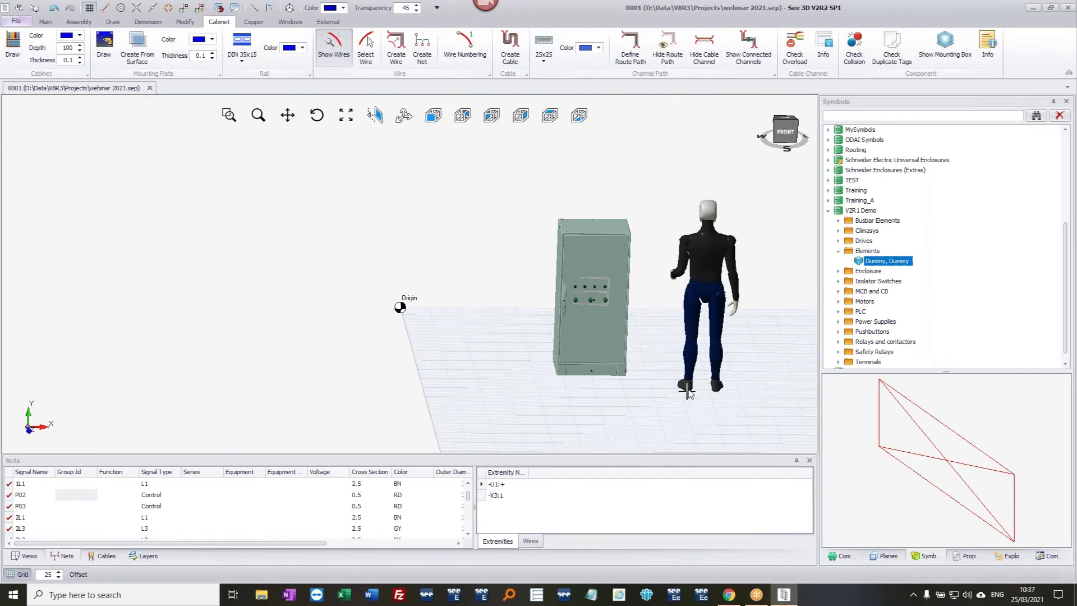
key(space)
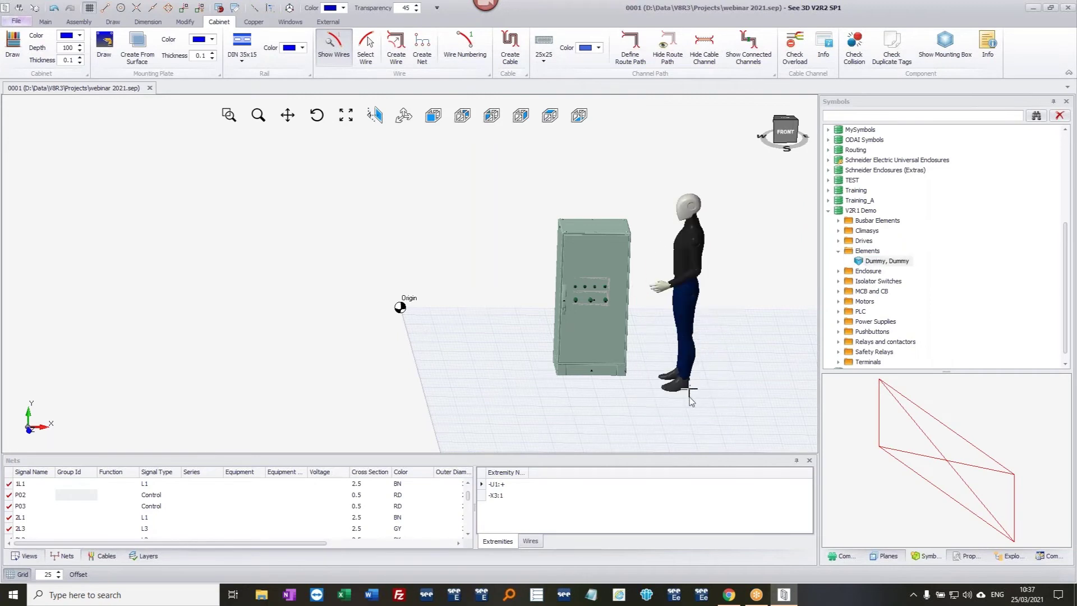
click(703, 400)
key(Escape)
- Start modifying the cabinet door and set the manipulator's origin at the door's lower hinge-side corner
middle_drag(713, 350, 673, 356)
middle_drag(745, 368, 597, 362)
scroll(634, 355, up, 5)
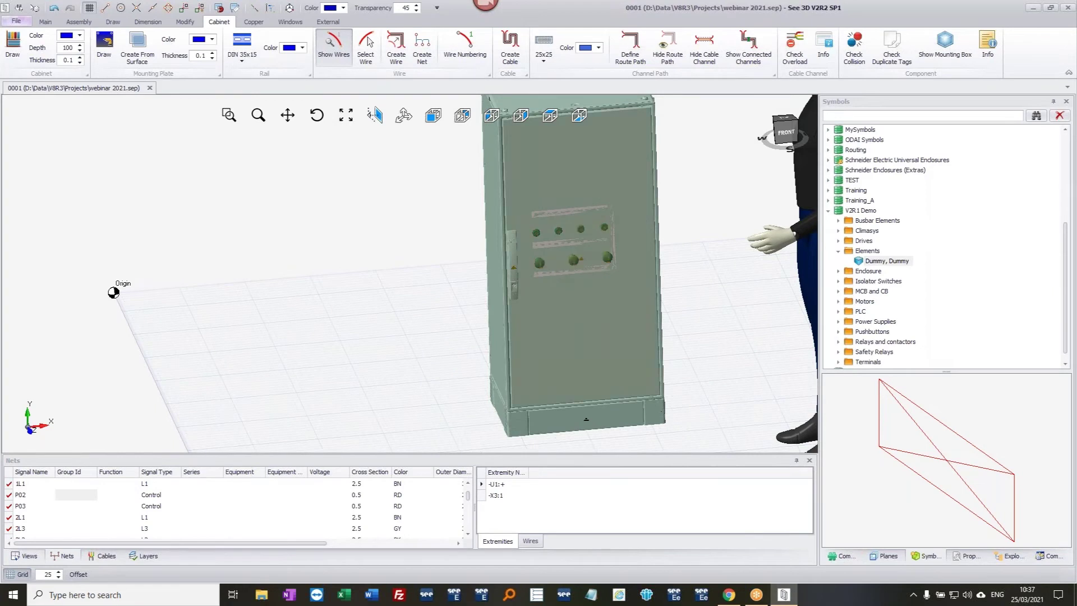
right_click(603, 334)
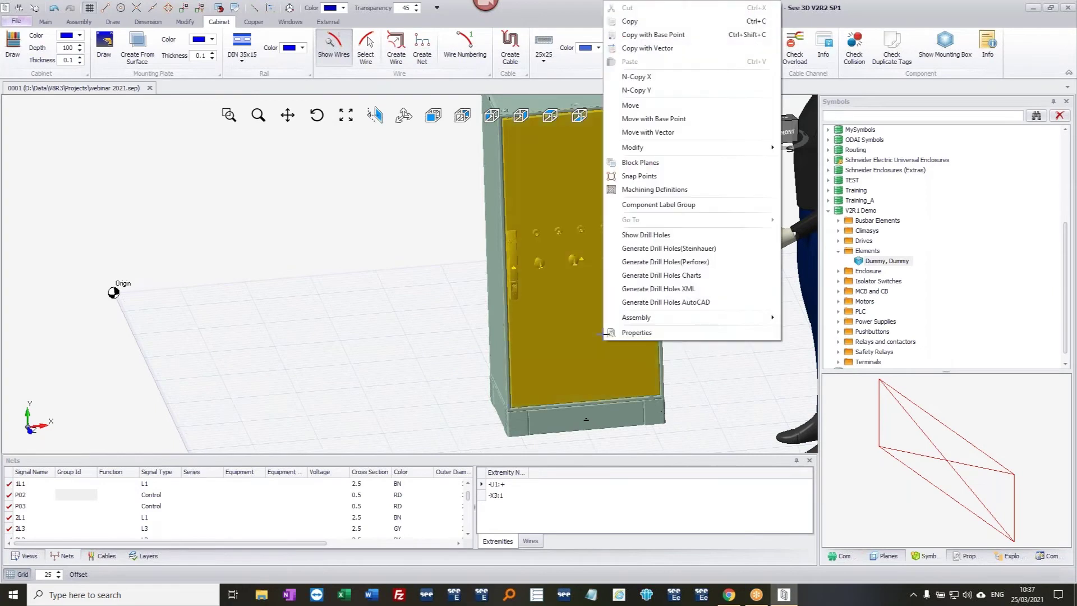
mouse_move(670, 155)
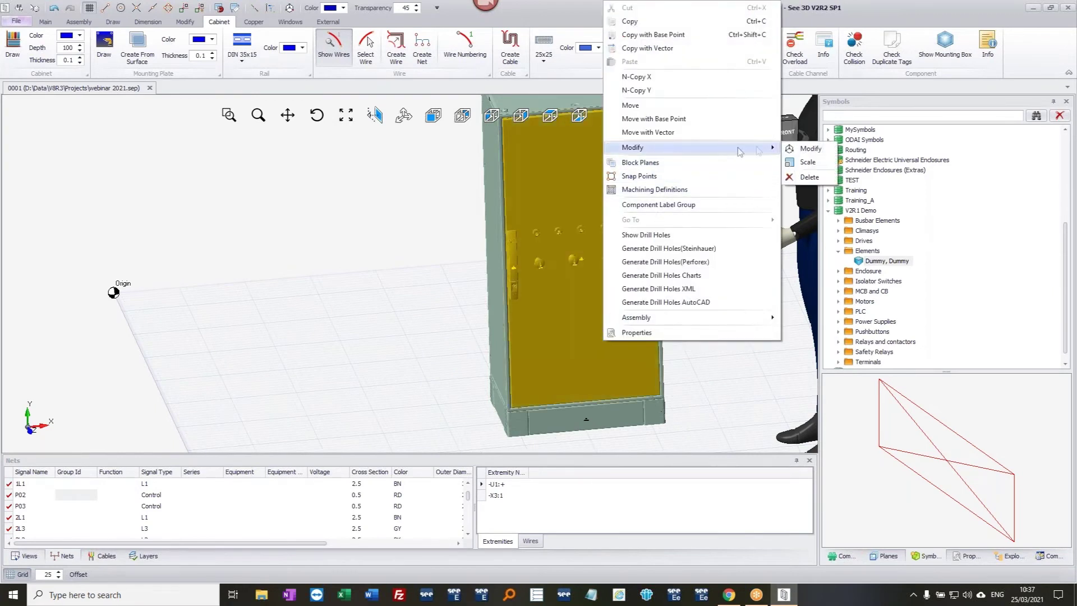
click(804, 150)
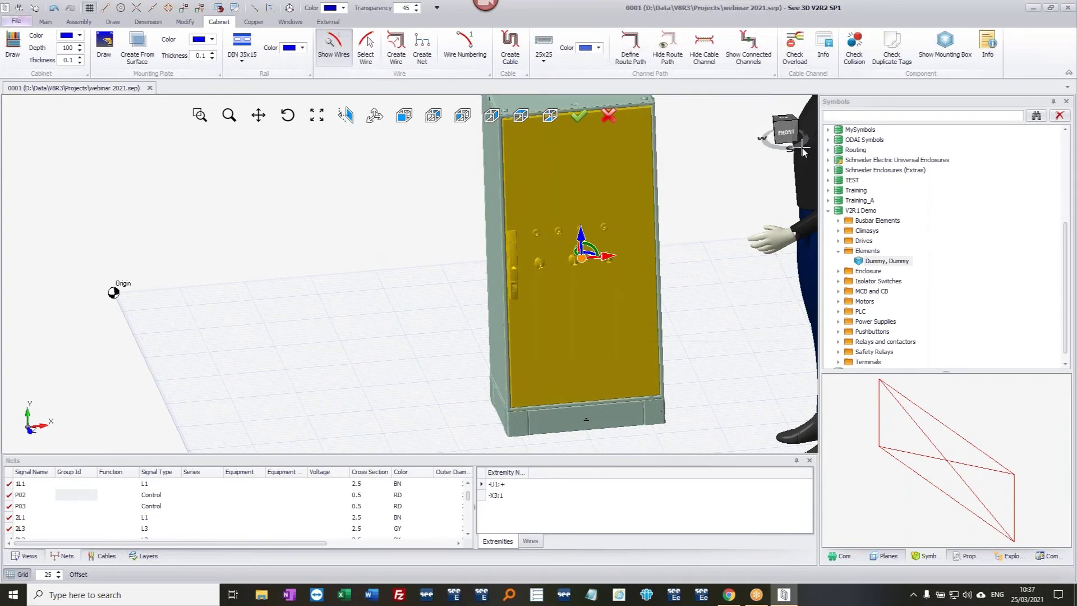
scroll(661, 405, up, 5)
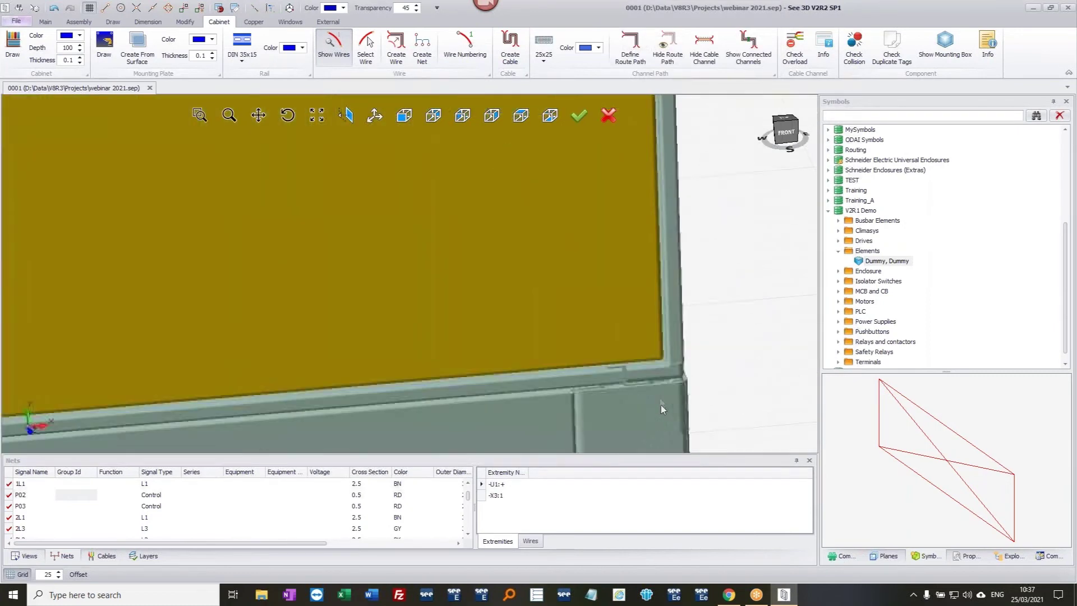
middle_drag(659, 396, 635, 320)
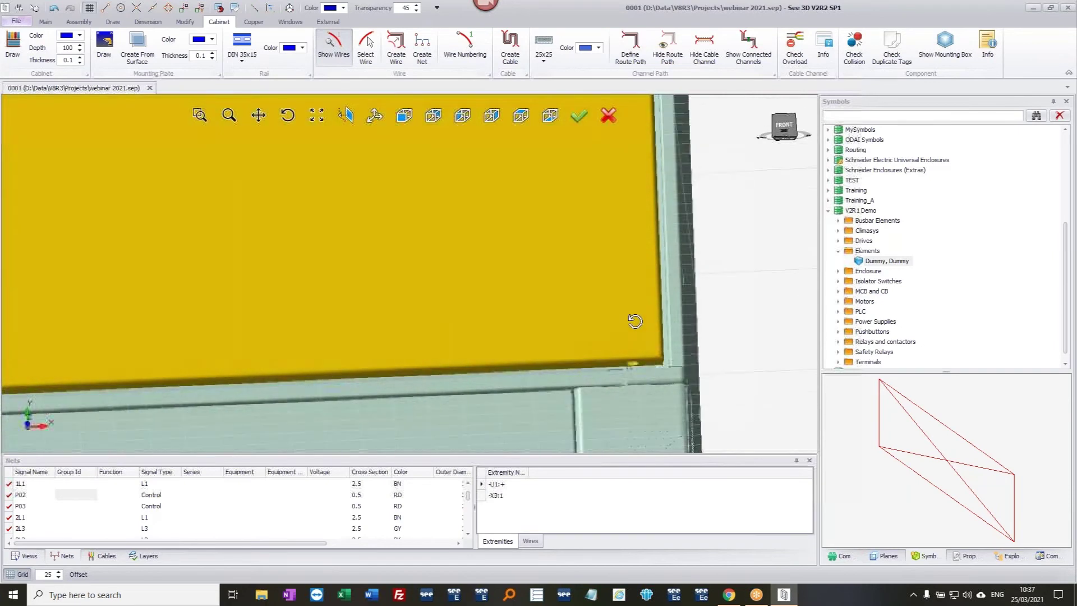
click(631, 365)
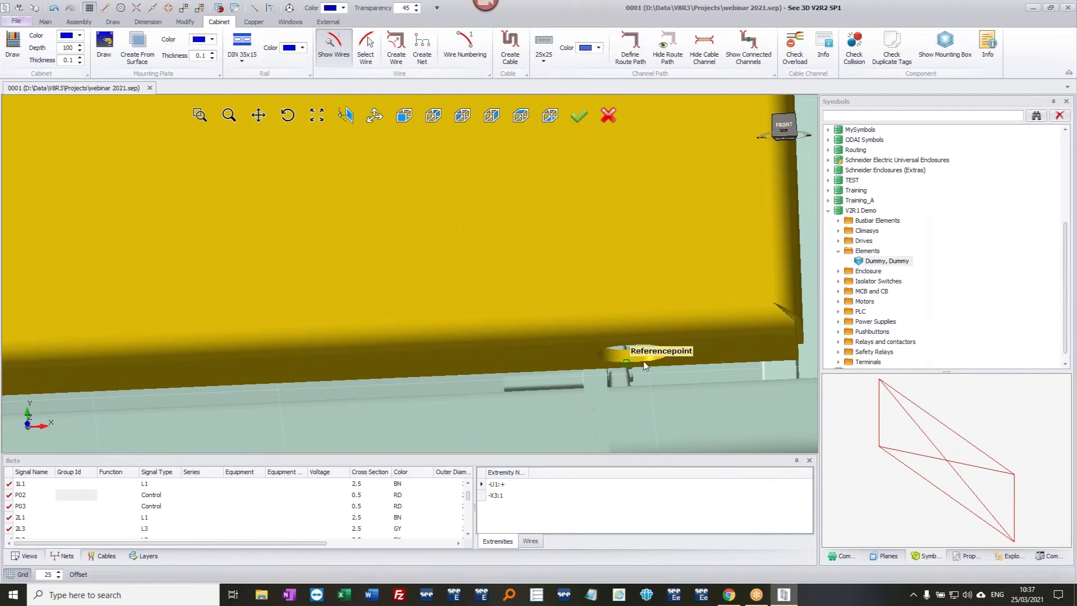
scroll(639, 359, down, 3)
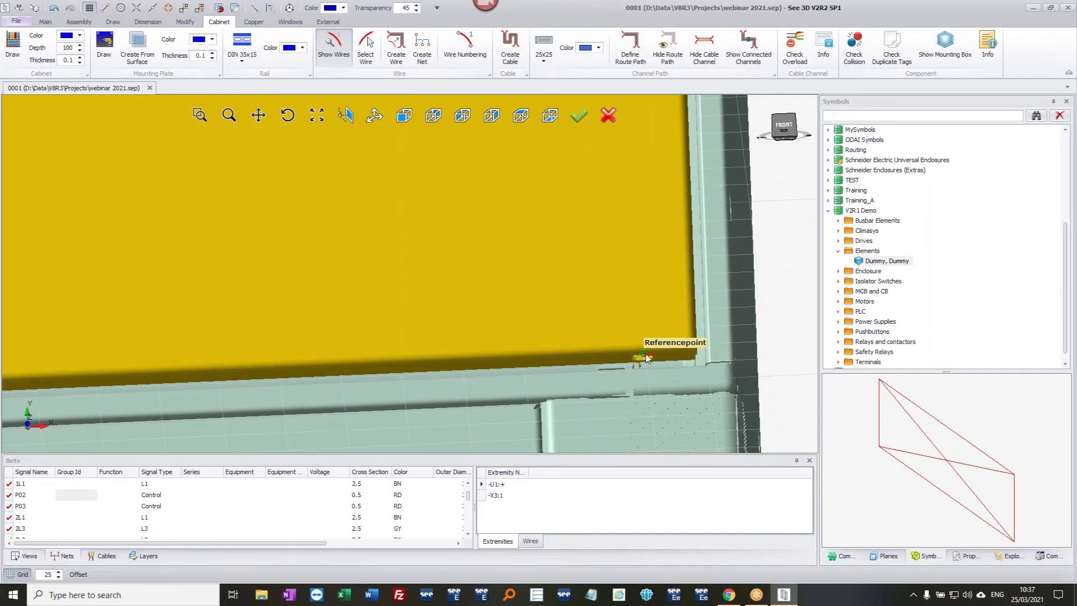
click(694, 362)
- Swing the cabinet door open by 90 degrees about the hinge corner and accept the modification
scroll(691, 390, down, 3)
middle_drag(691, 391, 728, 464)
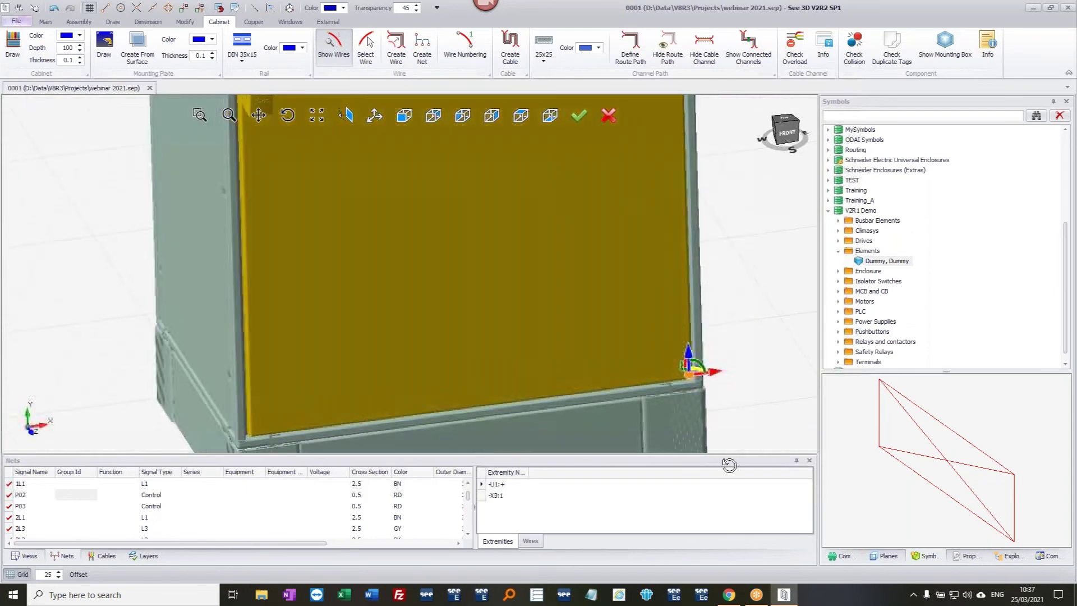
drag(702, 374, 689, 370)
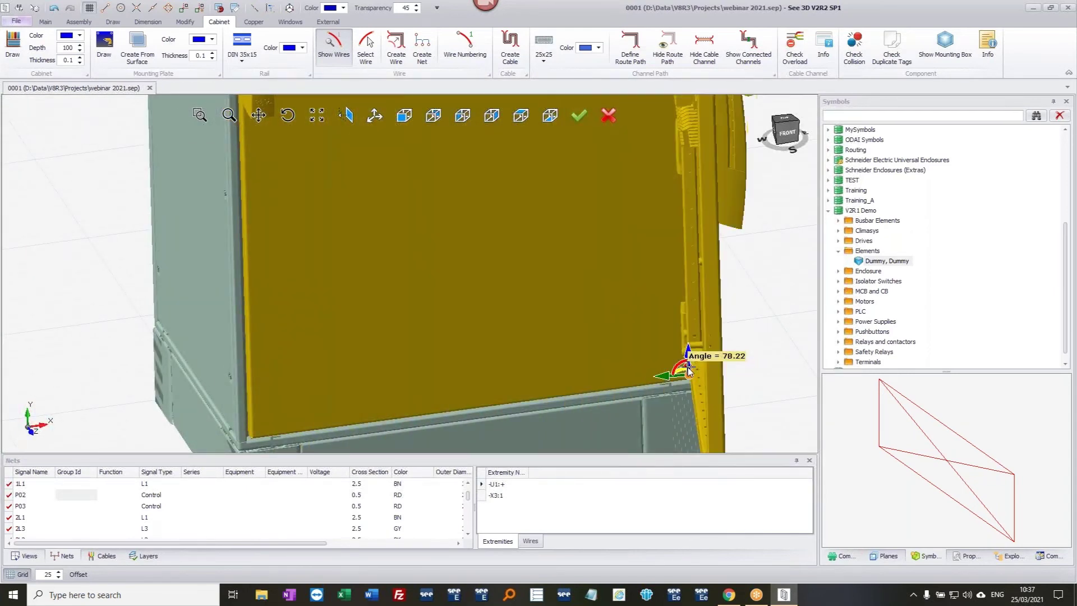
click(688, 368)
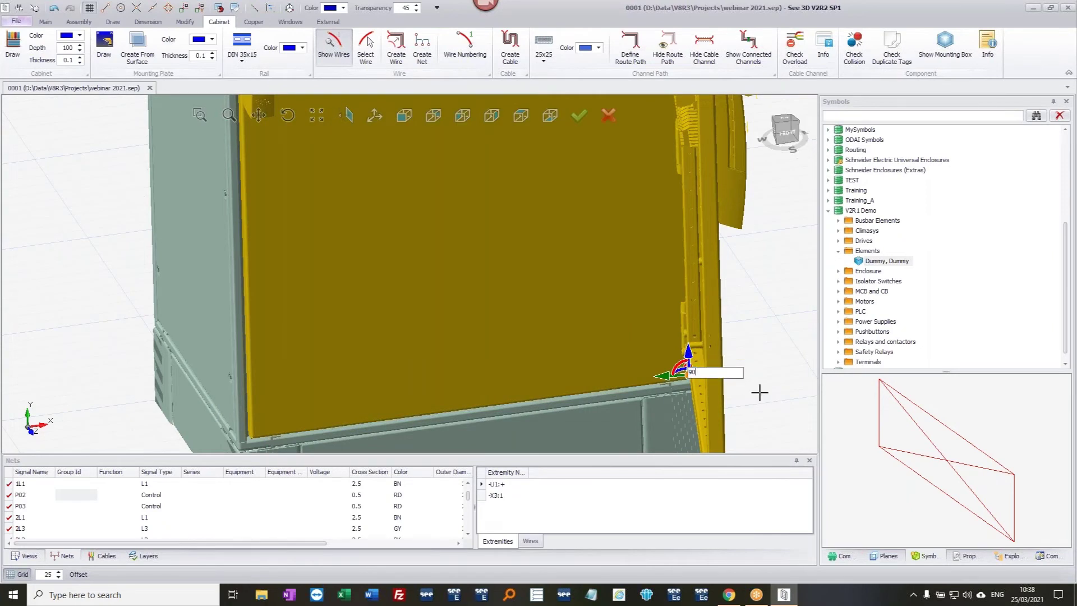
key(Return)
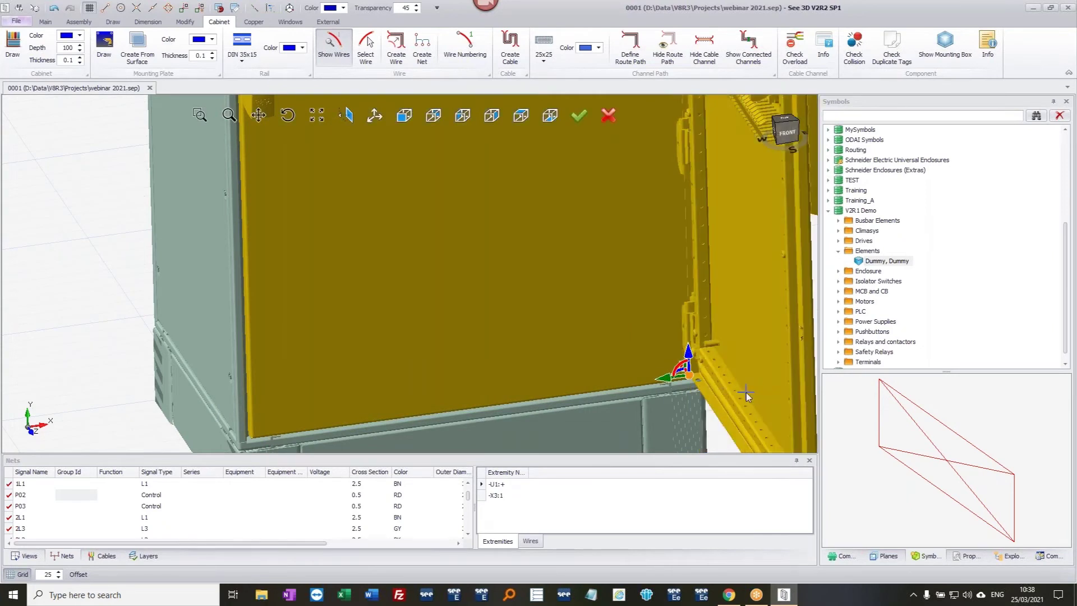
click(579, 118)
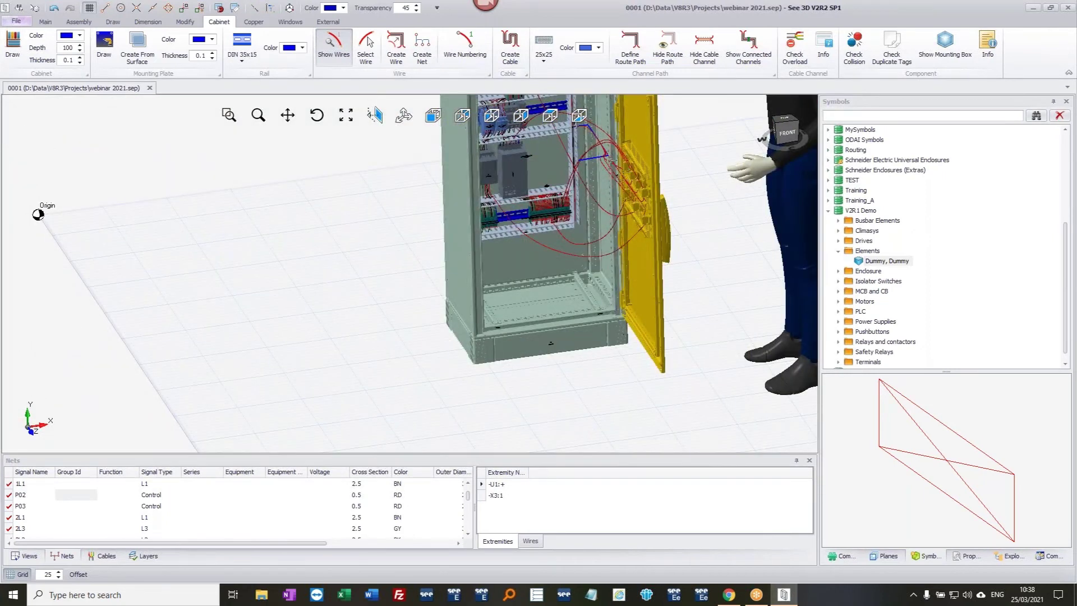
- Hide the wires and define a route path from the mounting plate's vertical cable tray via the existing path's end to the open door's vertical tray
scroll(542, 175, up, 5)
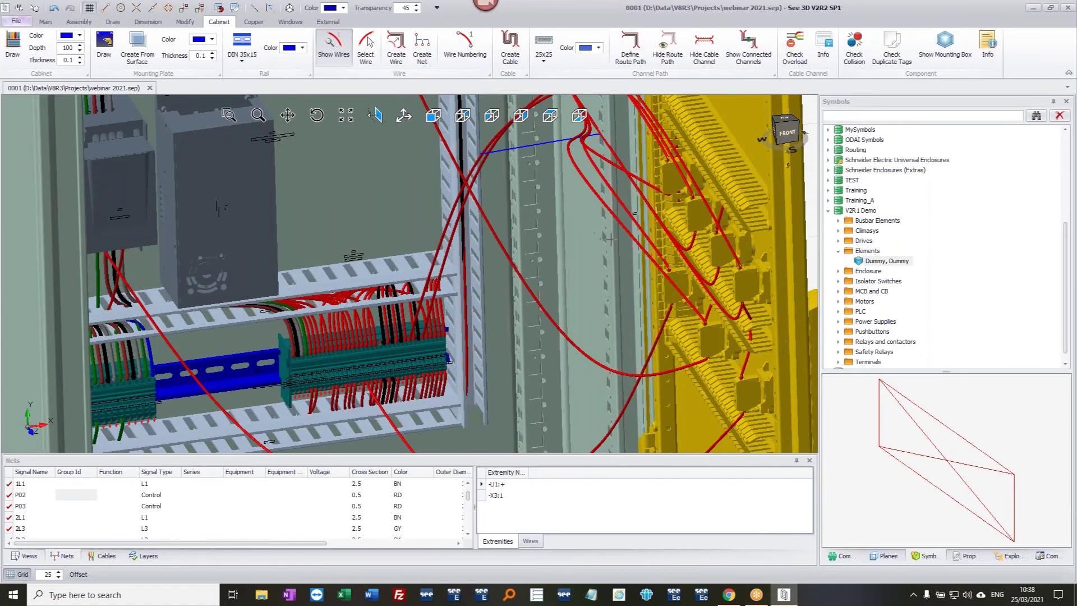
middle_drag(610, 240, 645, 239)
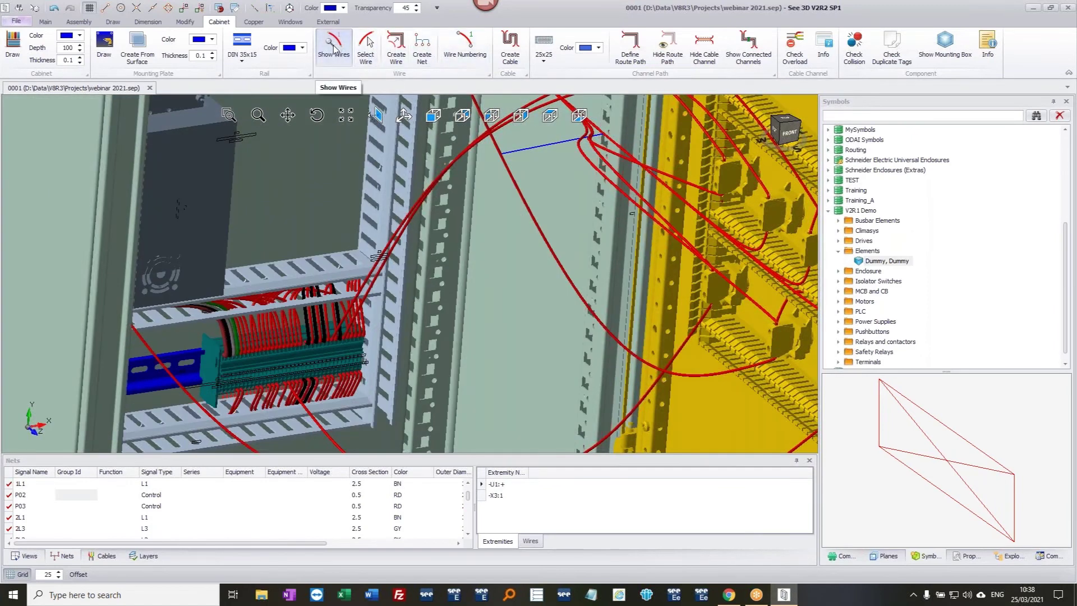
click(334, 49)
click(631, 56)
scroll(604, 135, up, 2)
scroll(605, 134, up, 3)
scroll(644, 198, down, 6)
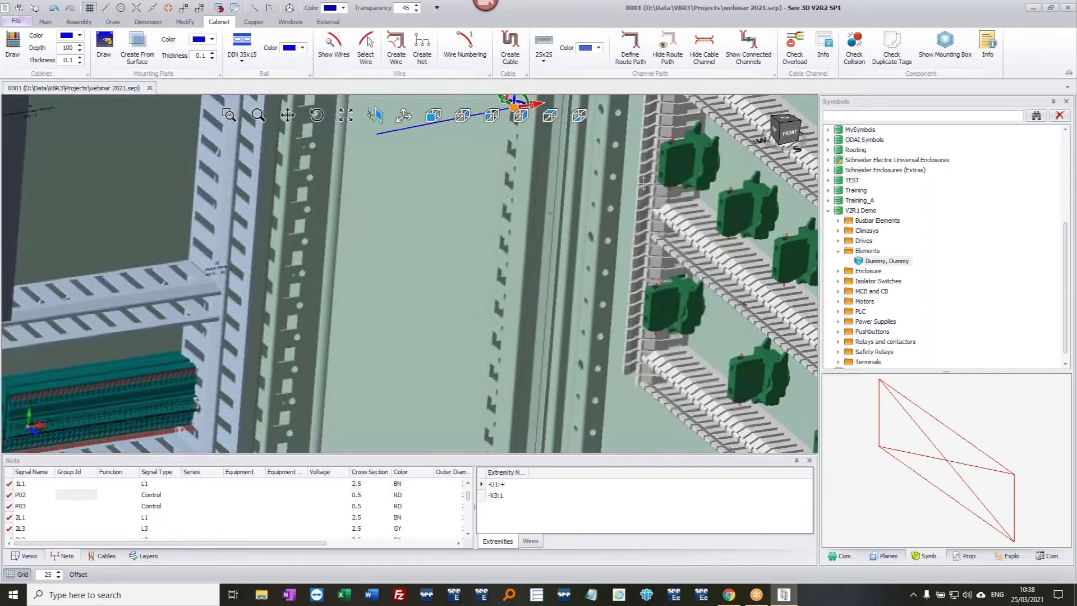
middle_drag(643, 206, 696, 180)
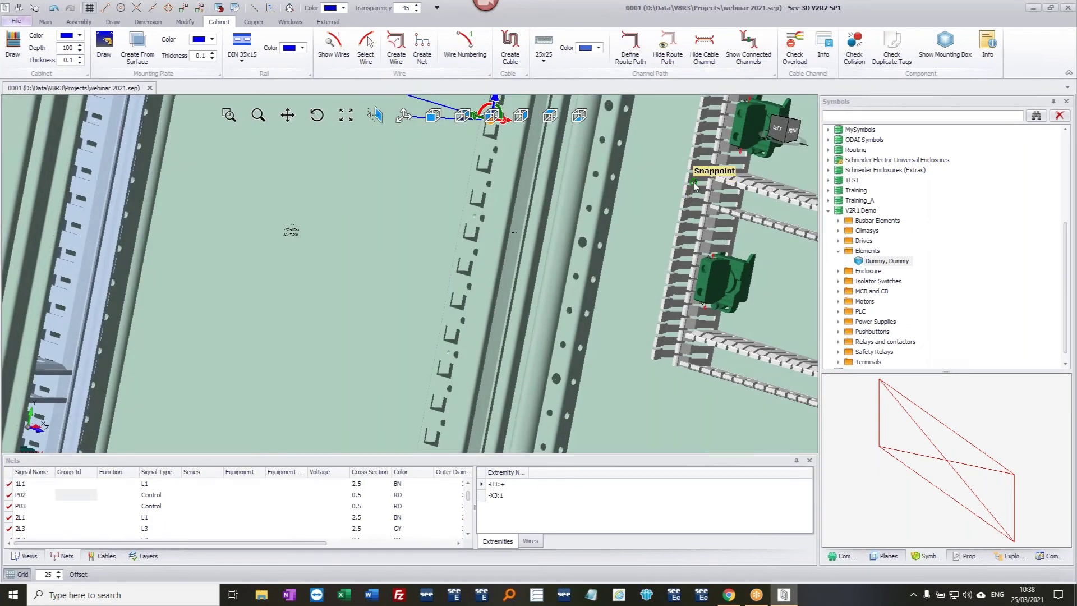
click(694, 184)
- Show the channels connected to the door's vertical cable tray to check the route between plate and door
scroll(679, 215, down, 5)
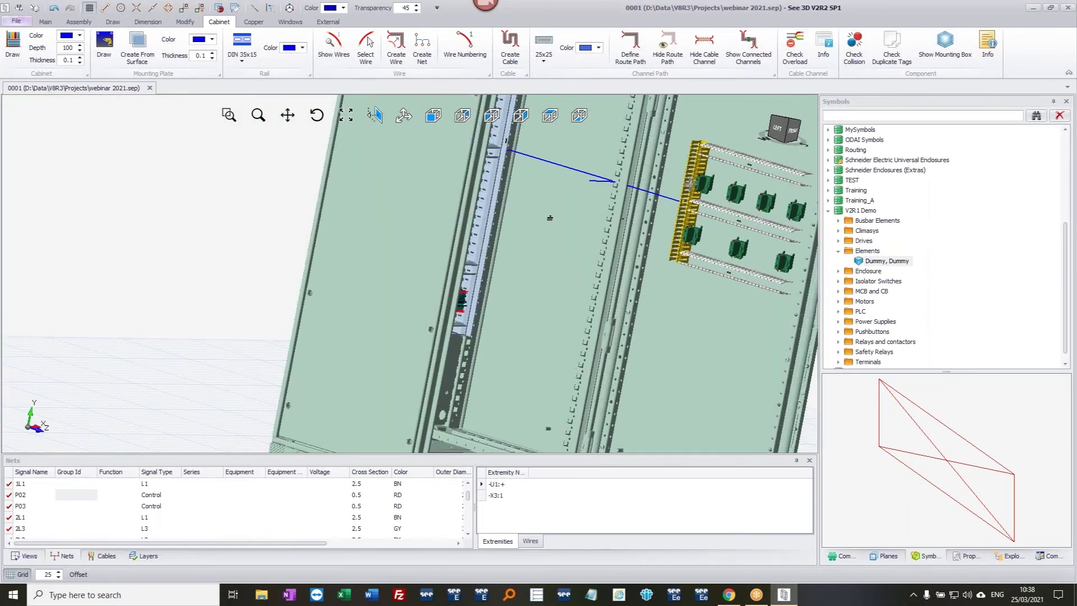
click(749, 48)
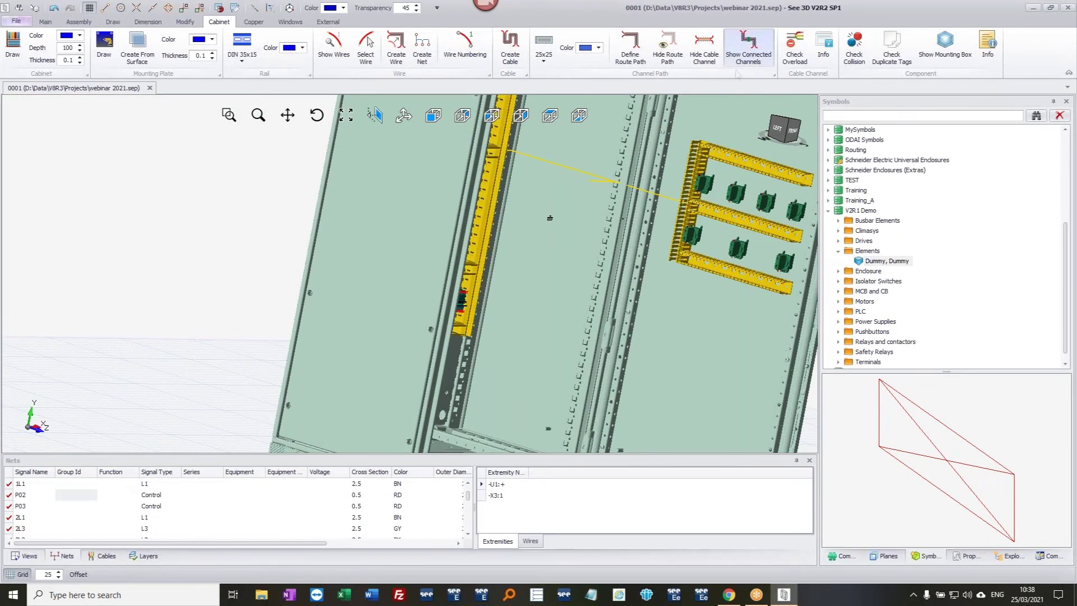
middle_drag(586, 259, 485, 253)
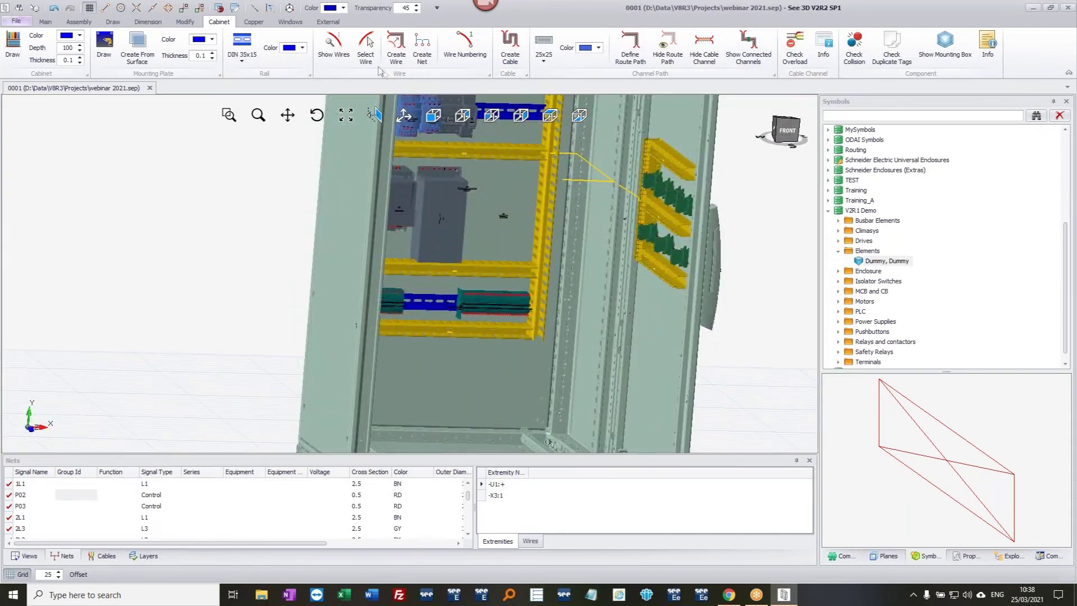
- Display the wires again and re-route all nets through the connected channels
click(340, 55)
click(339, 55)
right_click(109, 506)
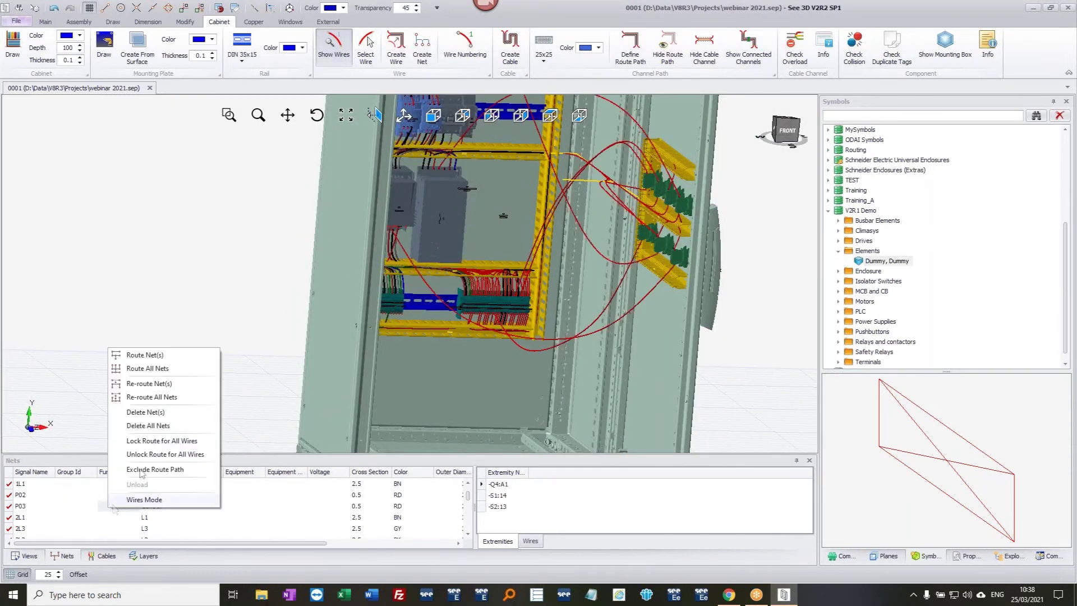
click(157, 397)
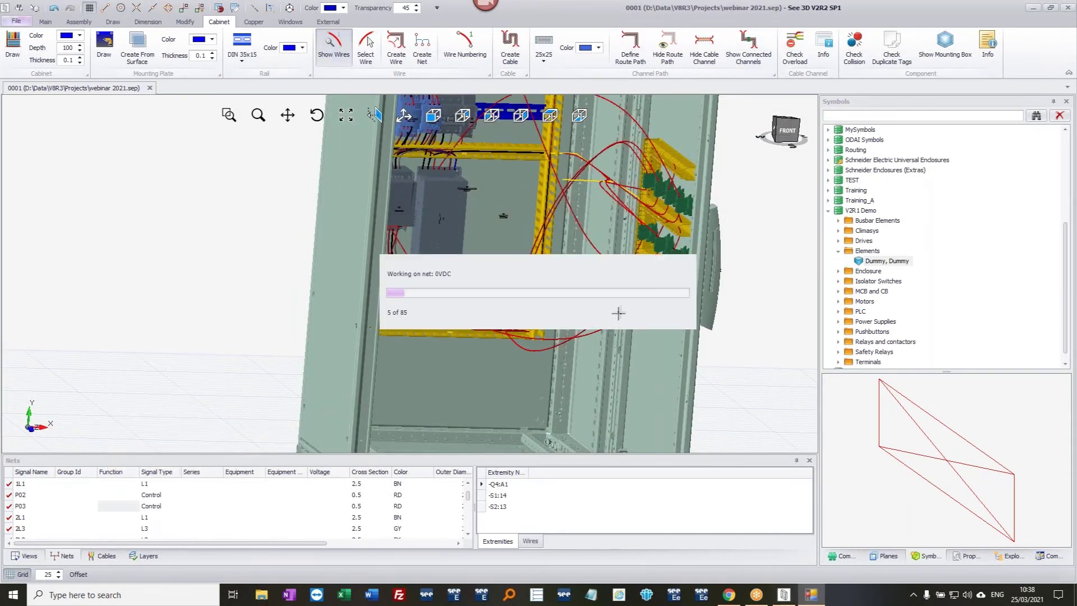
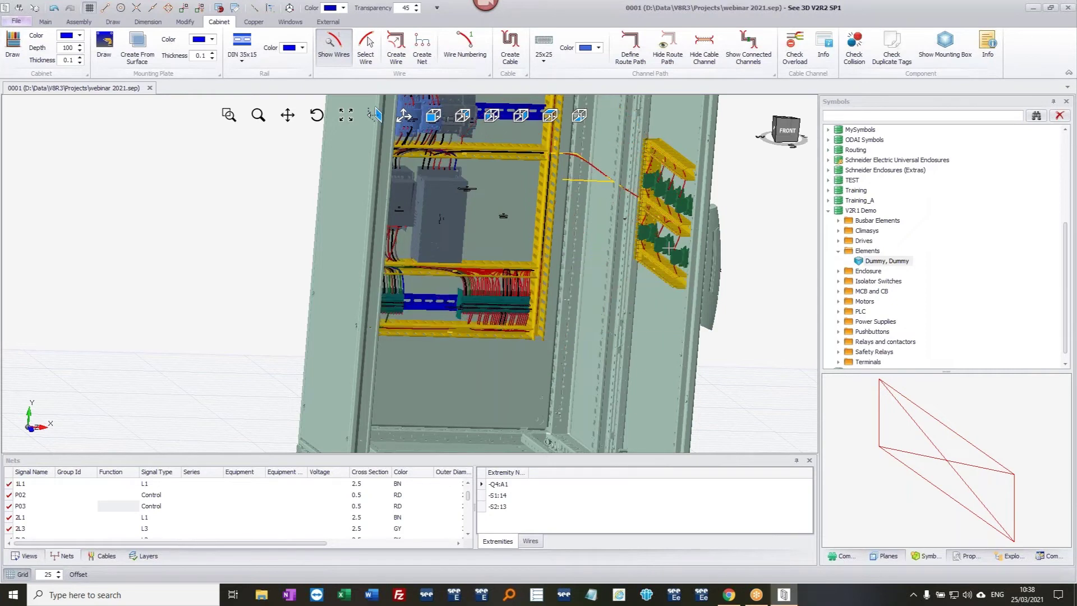
- Examine the re-routed wires crossing from the mounting plate to the open door and around the door devices
middle_drag(652, 228, 707, 212)
scroll(711, 210, up, 3)
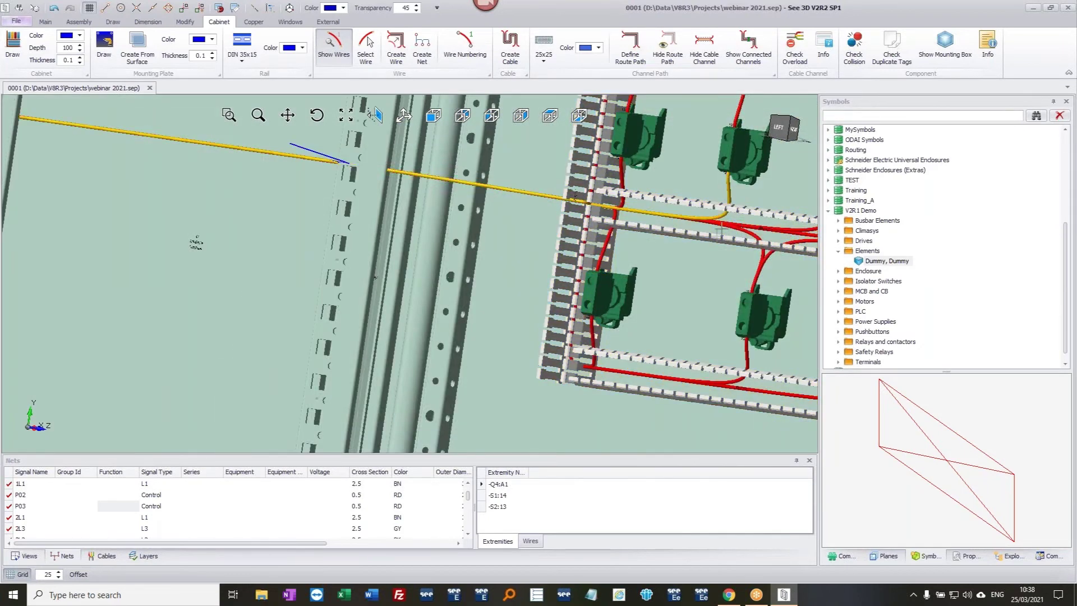
scroll(708, 247, down, 5)
middle_drag(708, 247, 670, 262)
ctrl+middle_drag(634, 311, 442, 281)
scroll(619, 281, down, 2)
scroll(619, 281, down, 5)
middle_drag(740, 281, 572, 277)
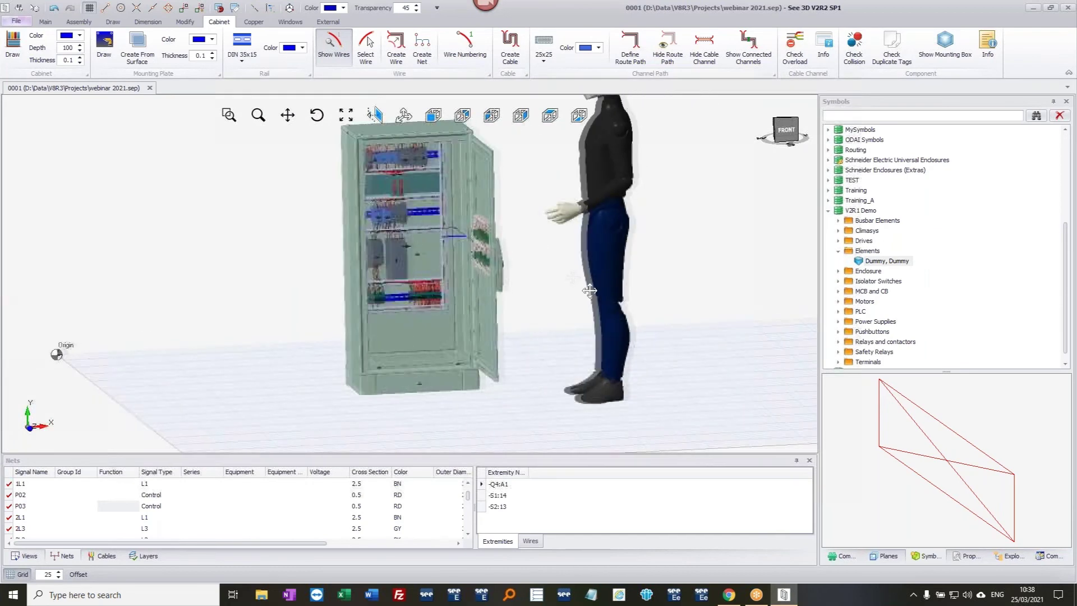
- Remove the filter for products starting with -S from the component list and go back to its beginning
click(842, 556)
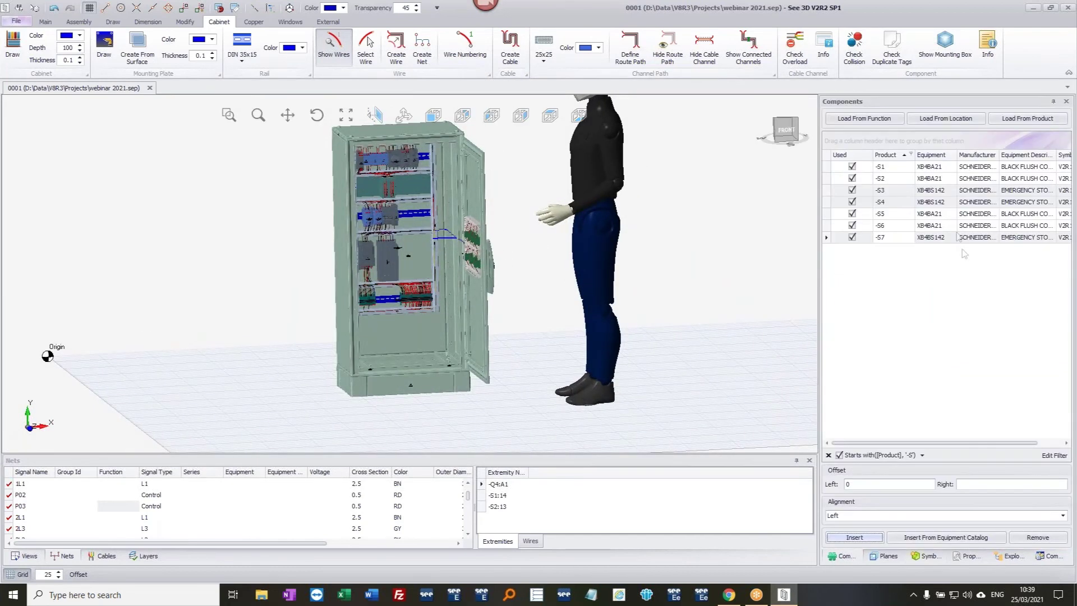
click(829, 456)
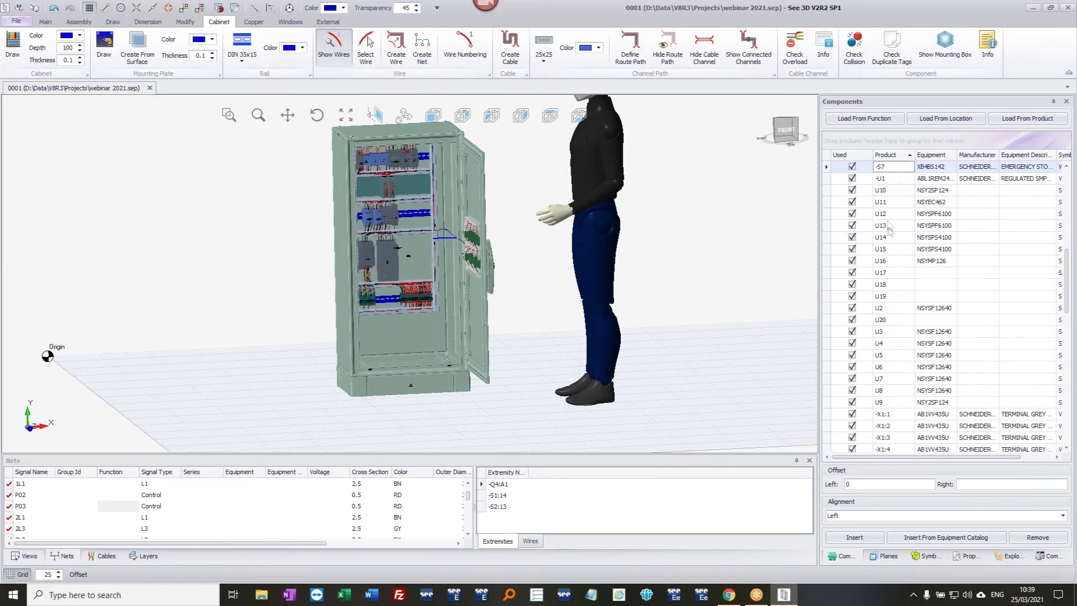
scroll(921, 216, up, 10)
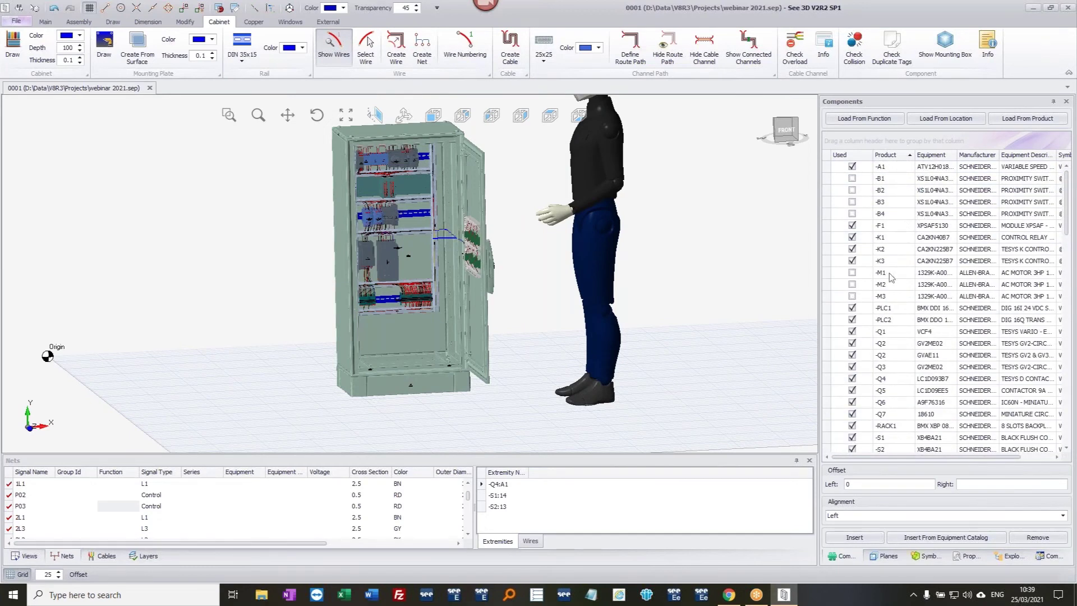
- Insert motor -M1 on the floor plane behind the human dummy, turned so its shaft points down
click(852, 274)
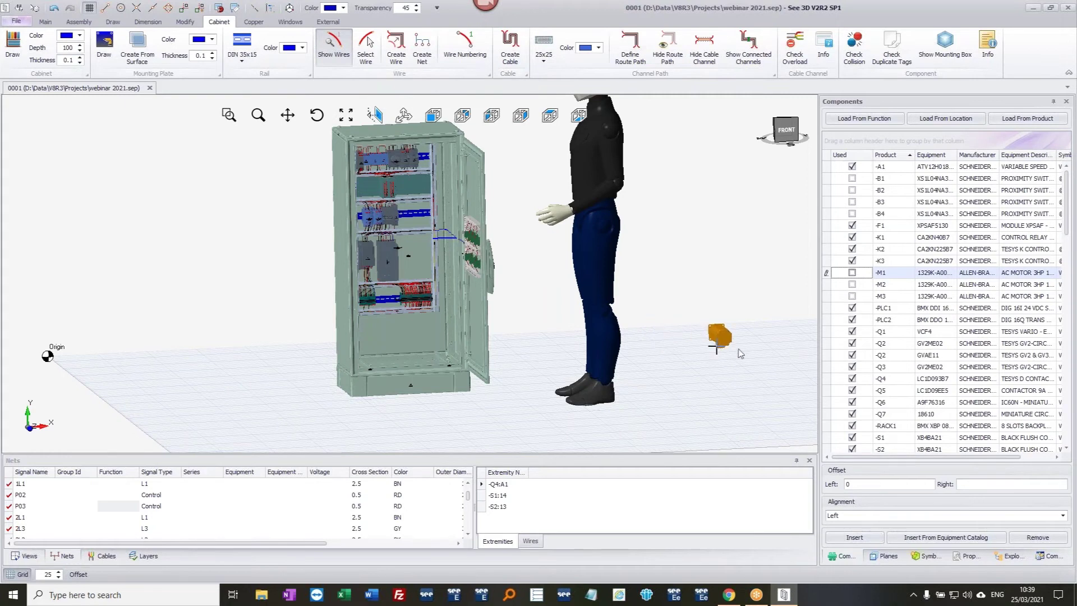
scroll(613, 343, up, 4)
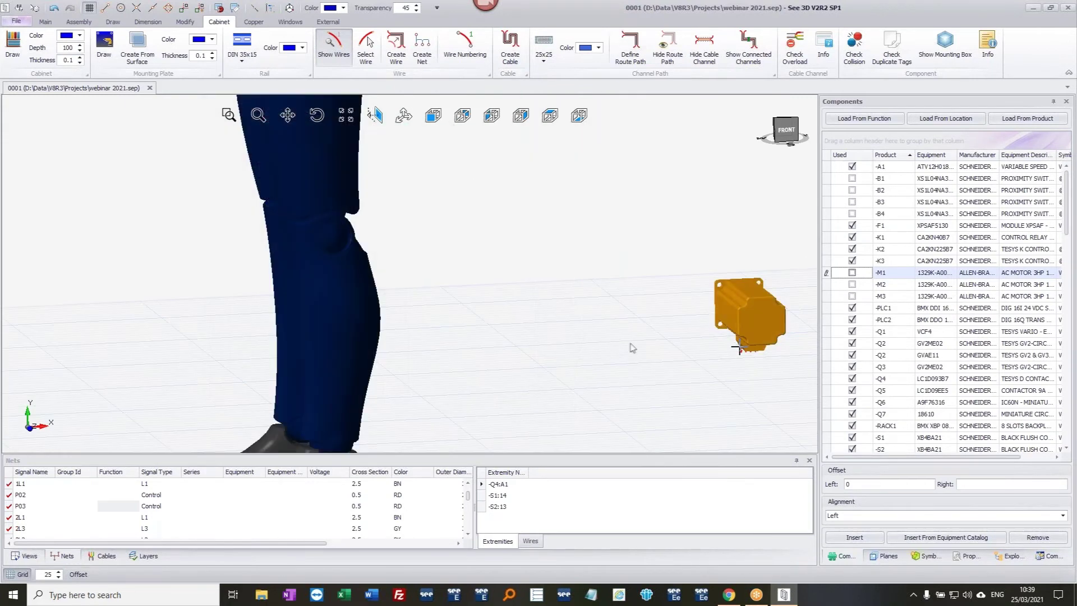
middle_drag(740, 349, 612, 343)
scroll(632, 346, down, 3)
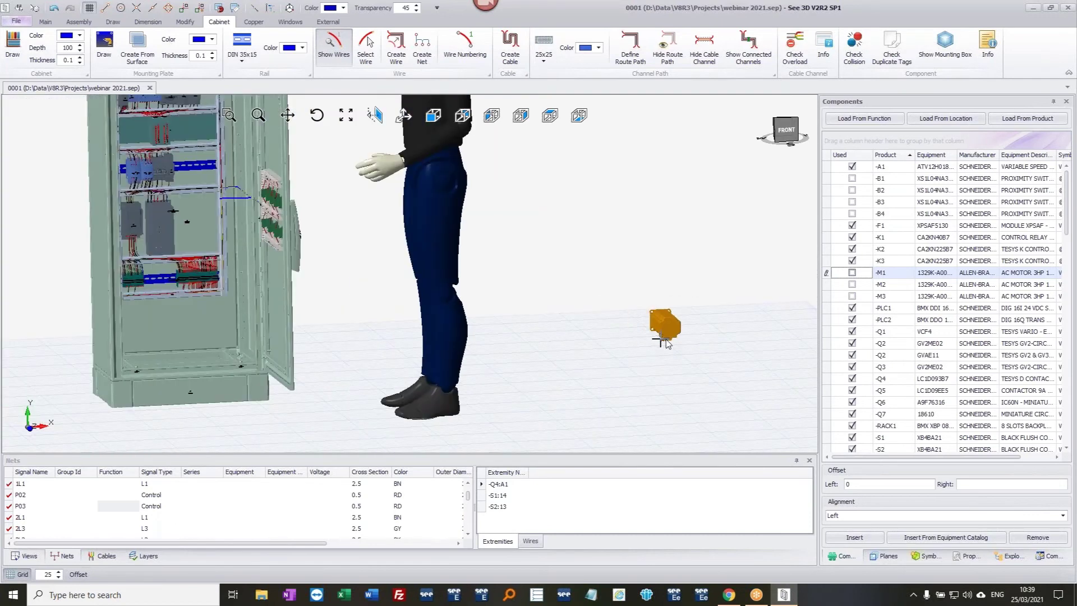
click(667, 343)
click(667, 344)
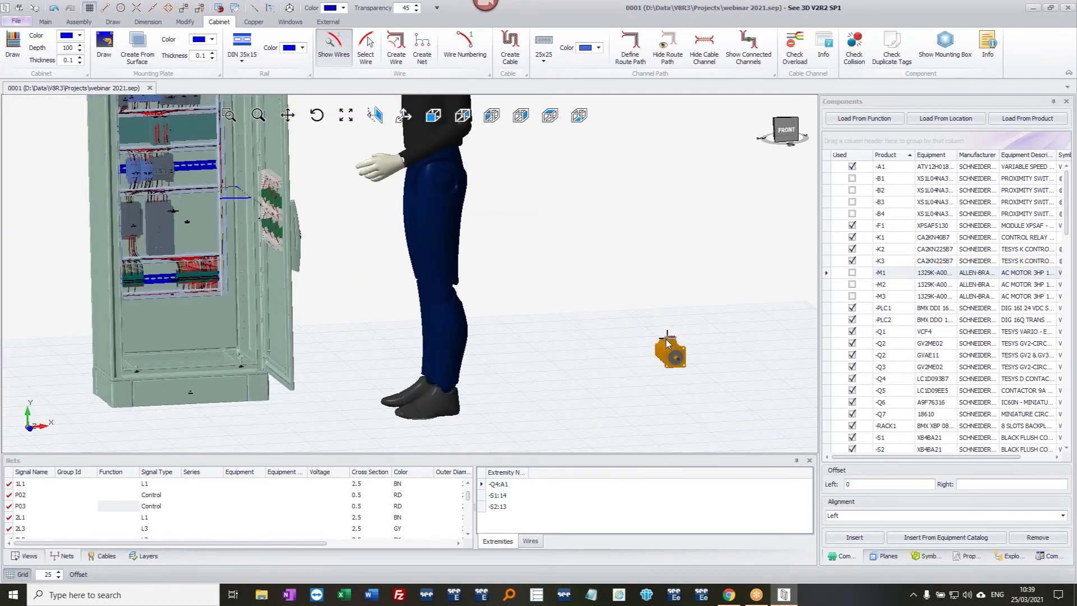
click(701, 326)
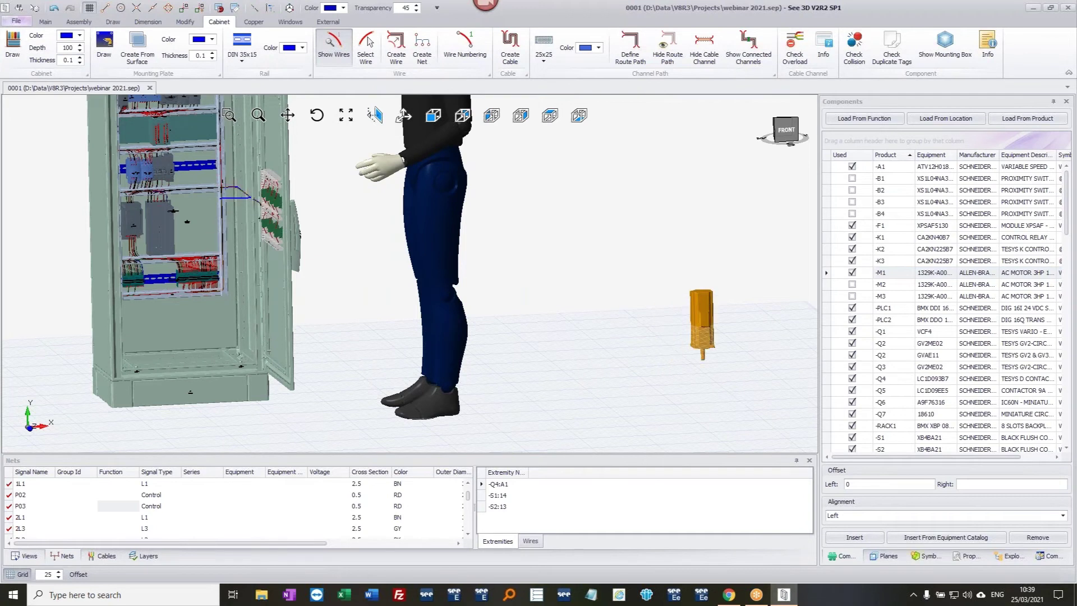
- Insert motors -M2 and -M3 on the floor plane in a row with motor -M1
click(856, 285)
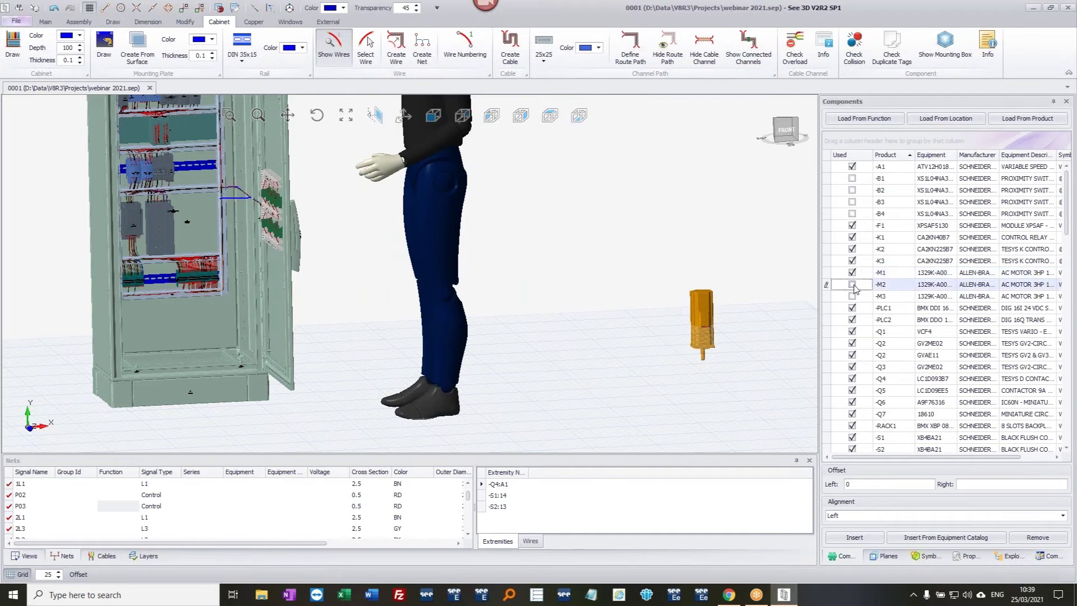
click(741, 326)
click(742, 326)
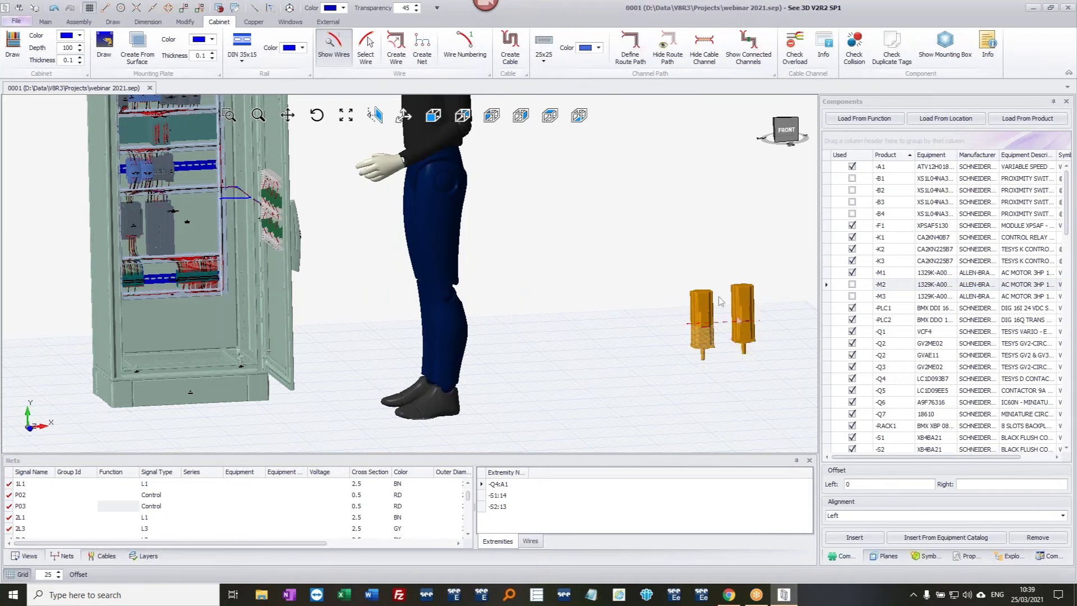
click(520, 115)
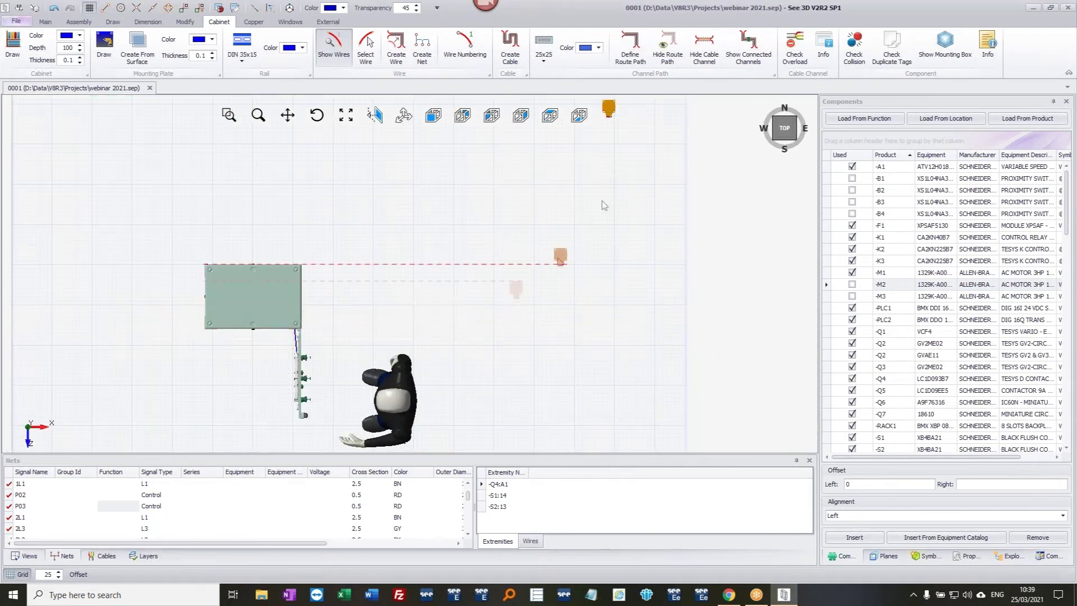
middle_drag(631, 126, 543, 222)
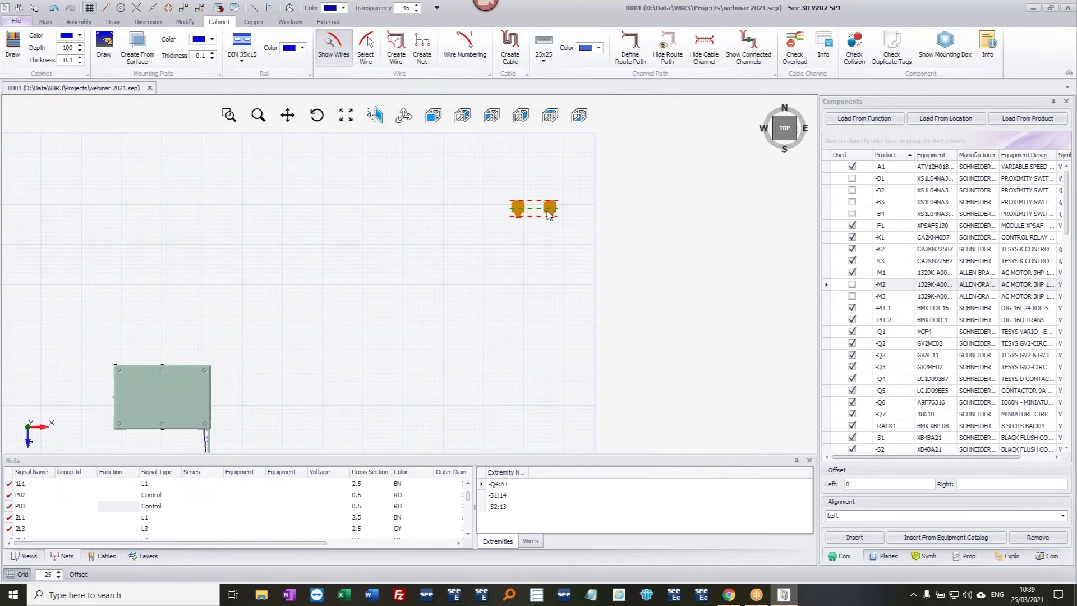
click(549, 214)
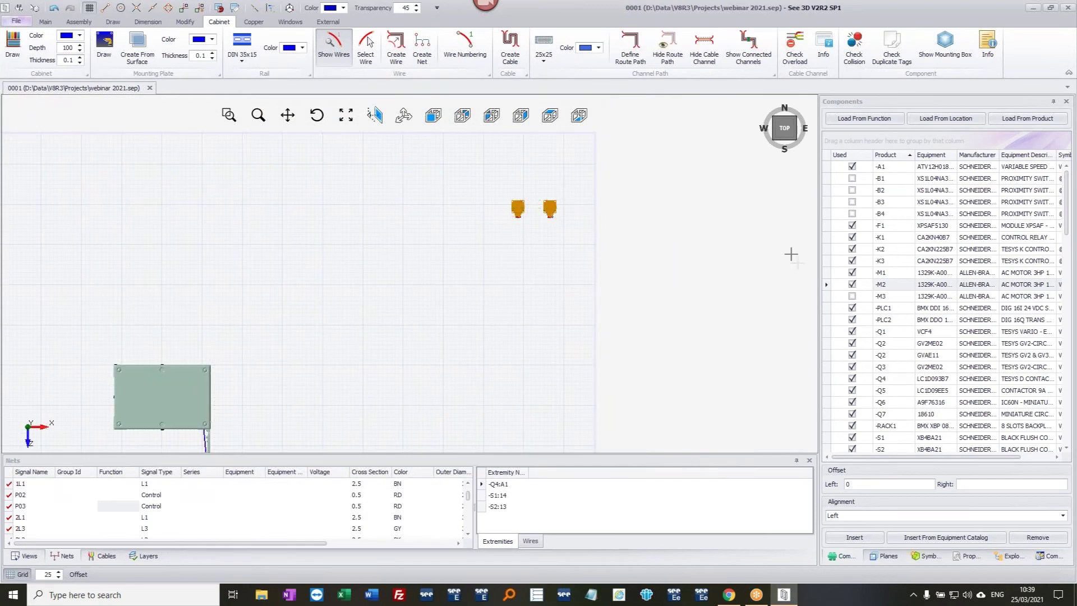
click(854, 298)
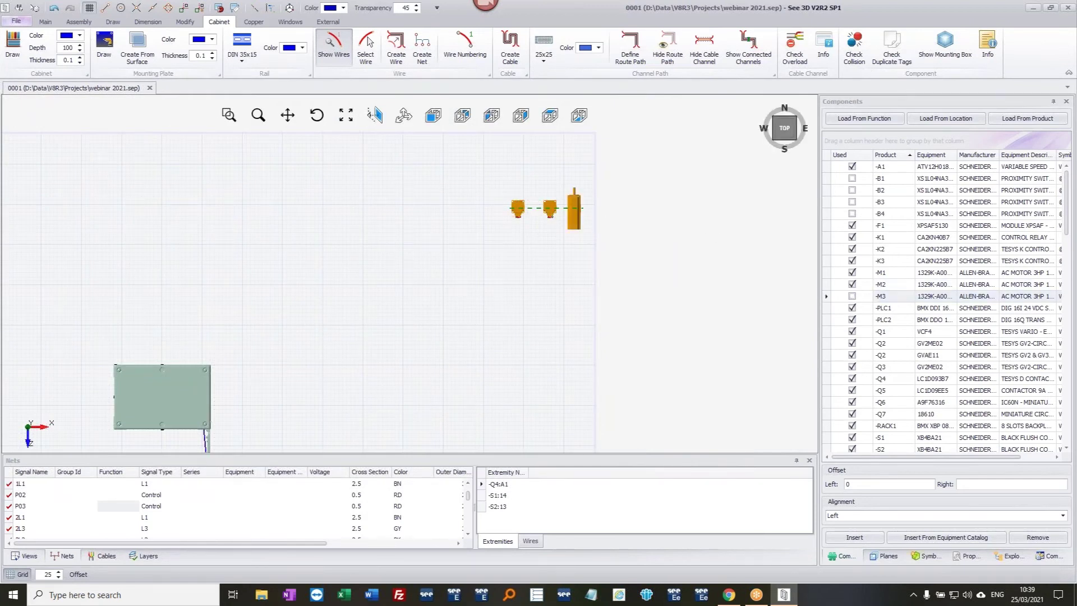
click(578, 214)
- Select the gland plate in the cabinet floor and locate it in the project's object tree
middle_drag(495, 296, 269, 357)
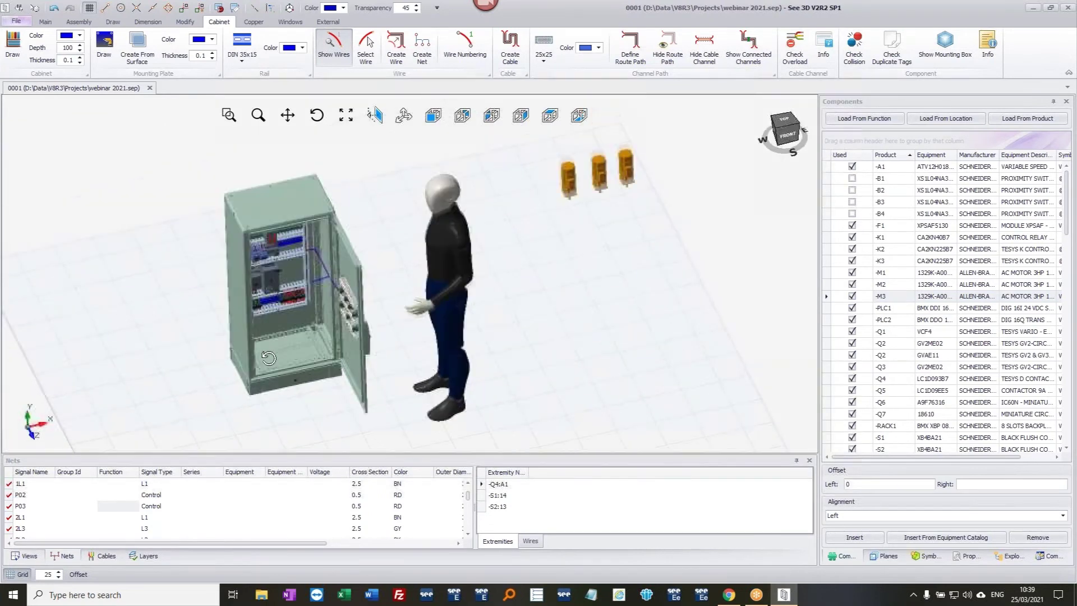
scroll(281, 352, up, 5)
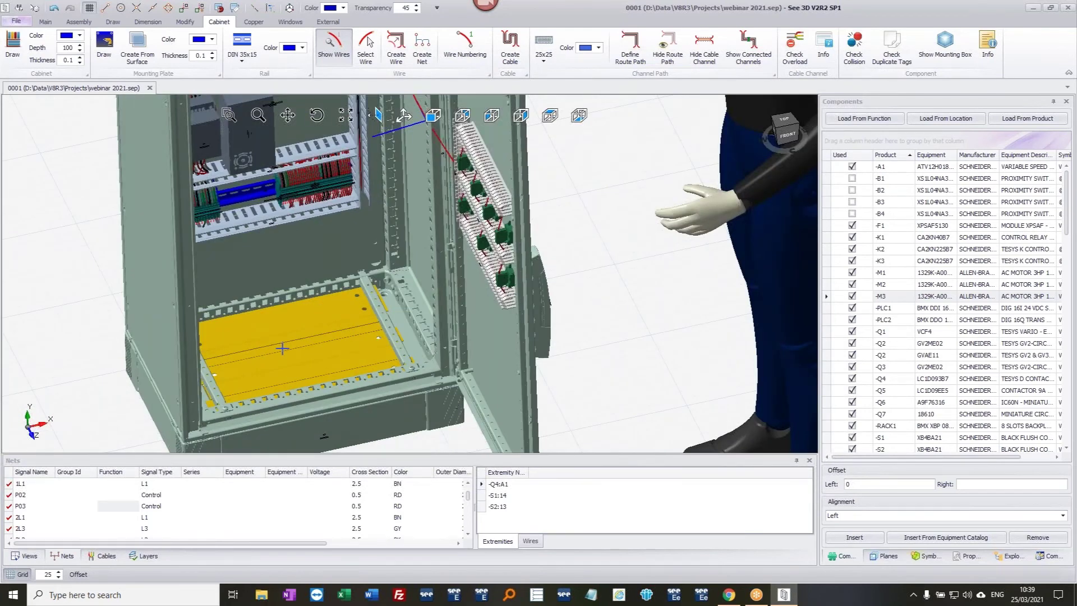
right_click(274, 344)
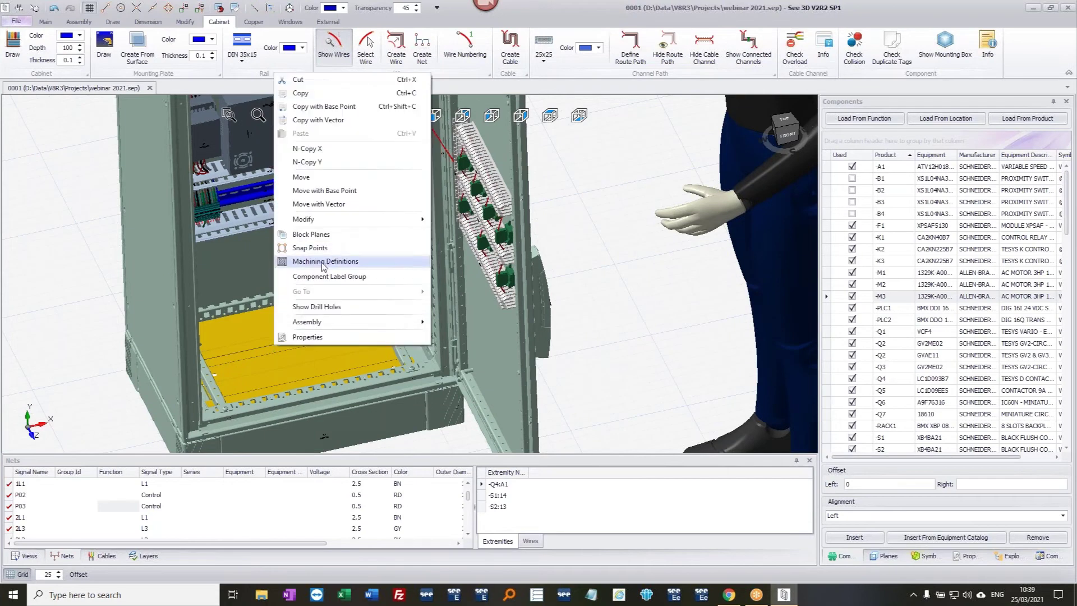
click(1014, 562)
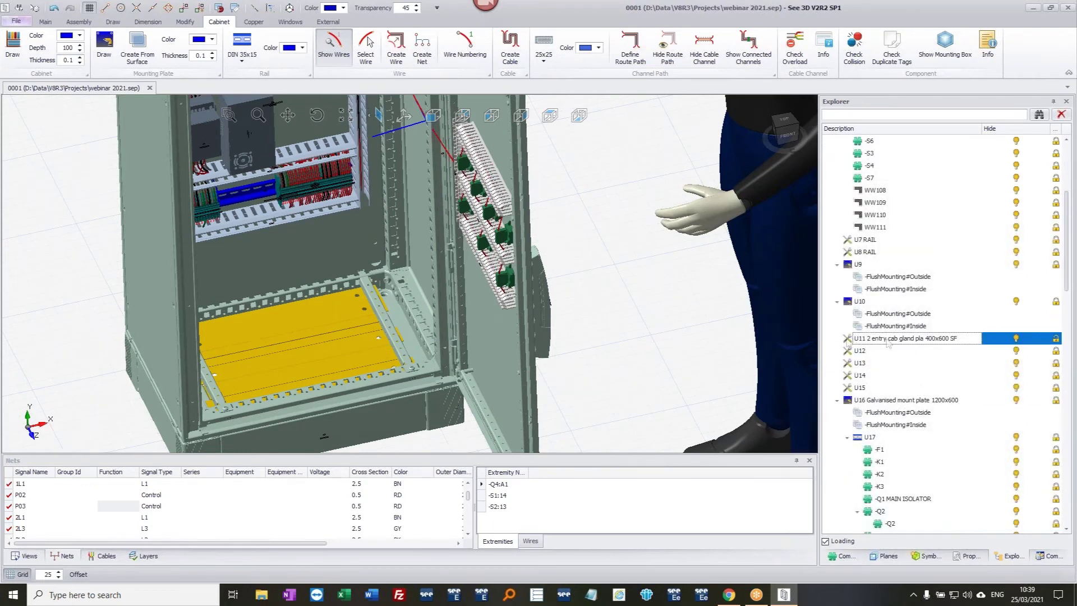
- Add a new machining definition named GLANDS to the gland plate
right_click(291, 331)
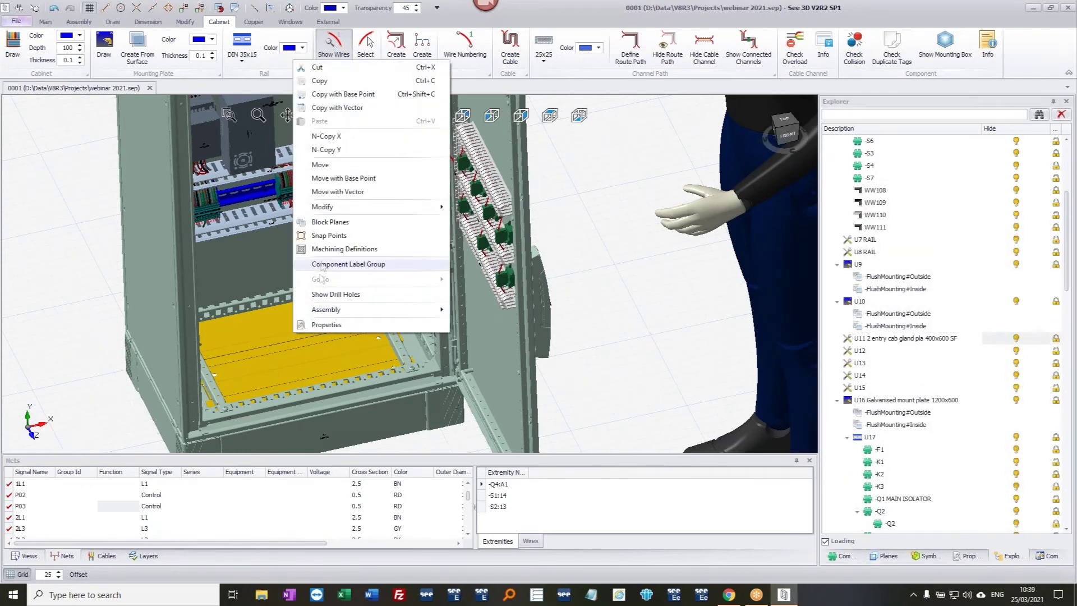
click(354, 253)
click(490, 373)
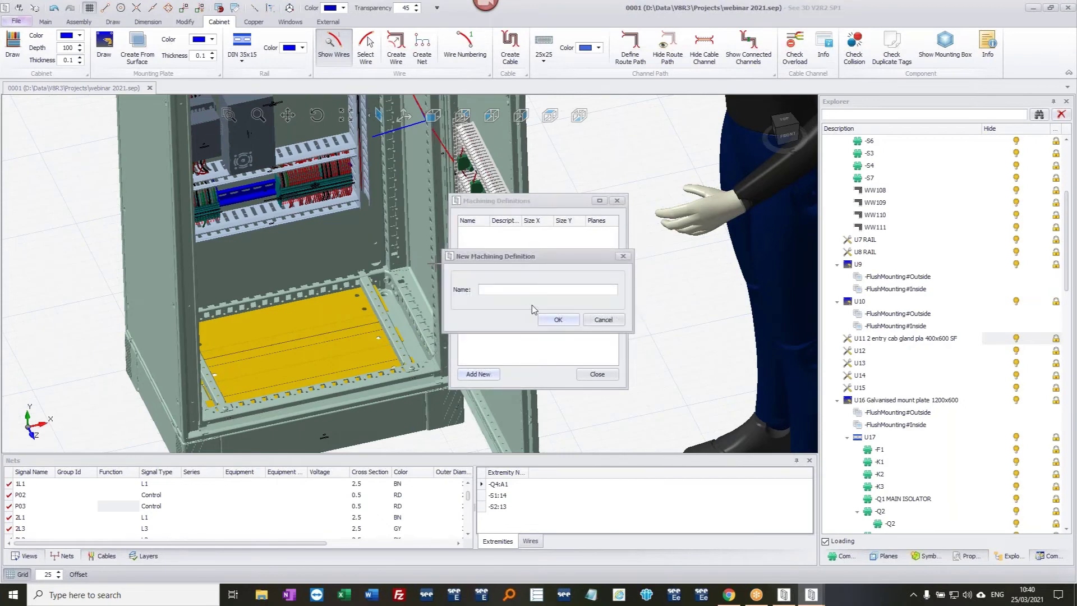
text(GLANDS)
key(Return)
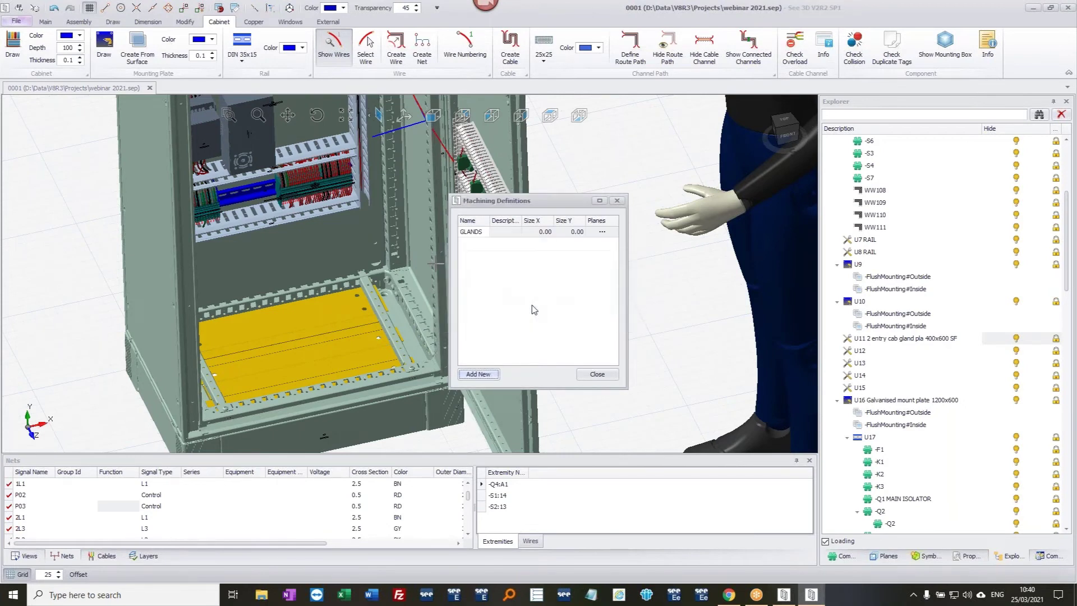
- Create a plane named -FlushMounting from the gland plate's rear surface for the GLANDS definition, with X running lengthwise from the left corner
click(602, 232)
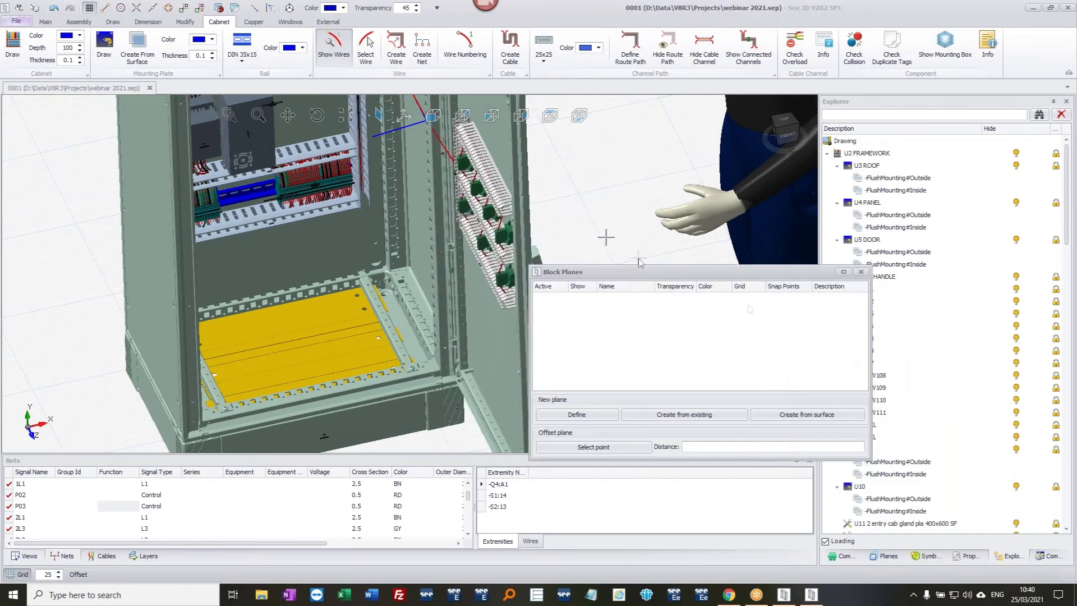
click(815, 419)
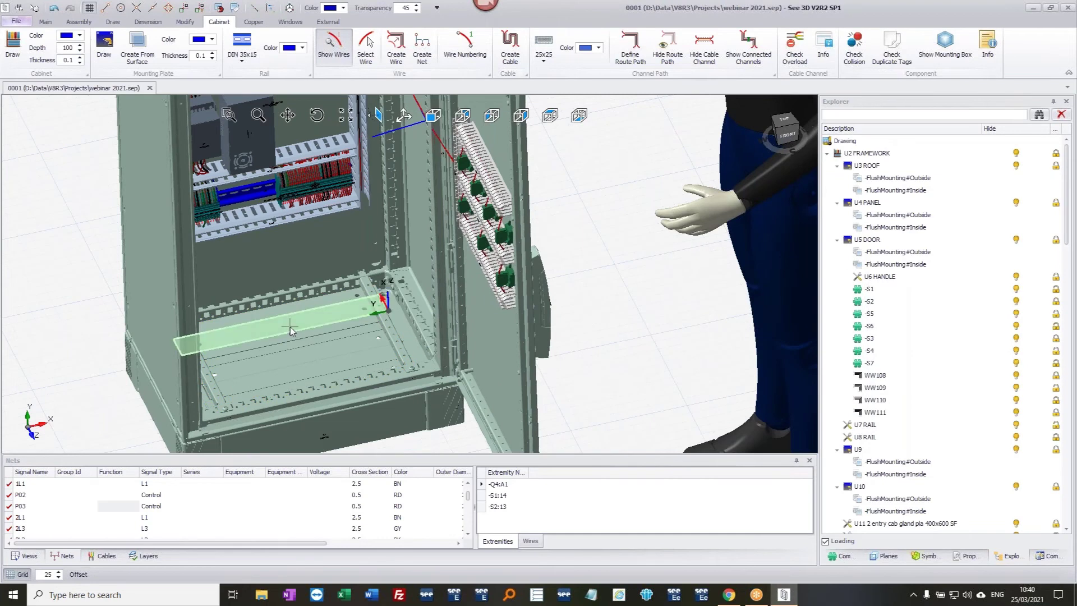
key(space)
key(space)
key(space)
click(291, 331)
text(-FlushMounting)
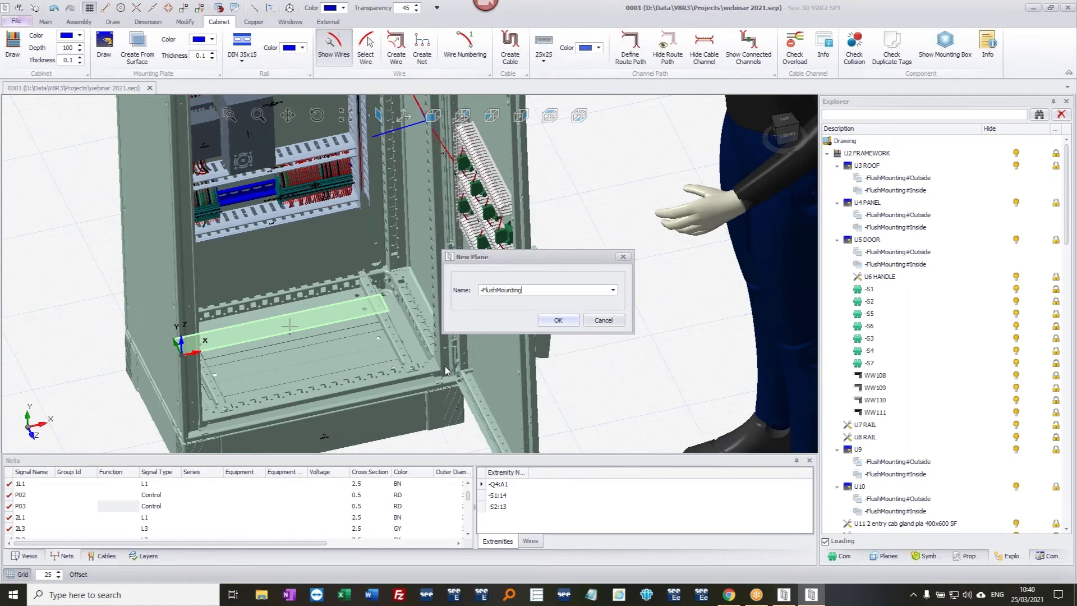
click(553, 321)
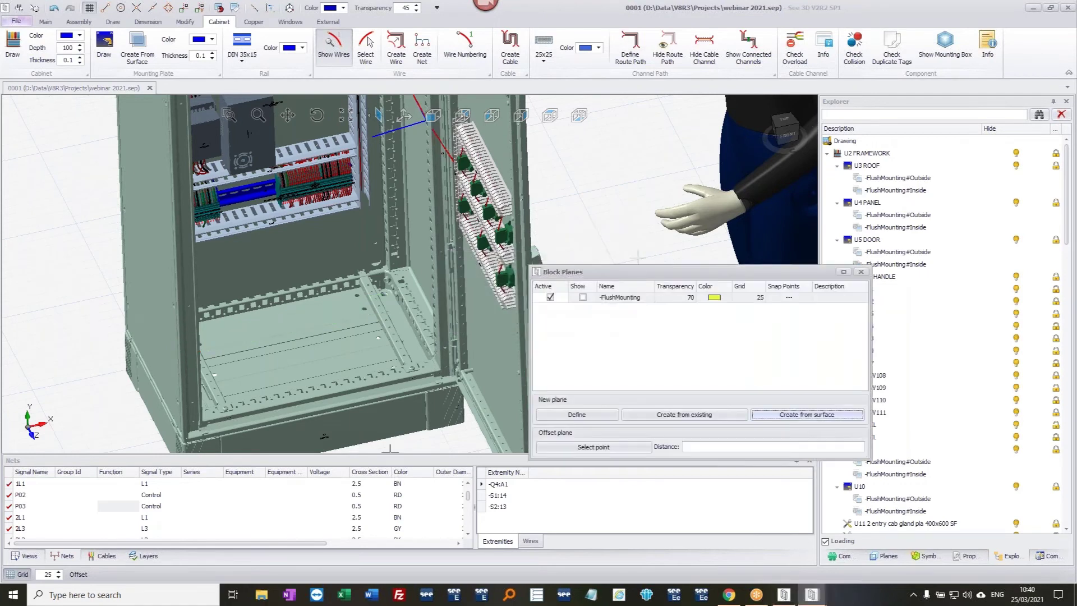
click(861, 271)
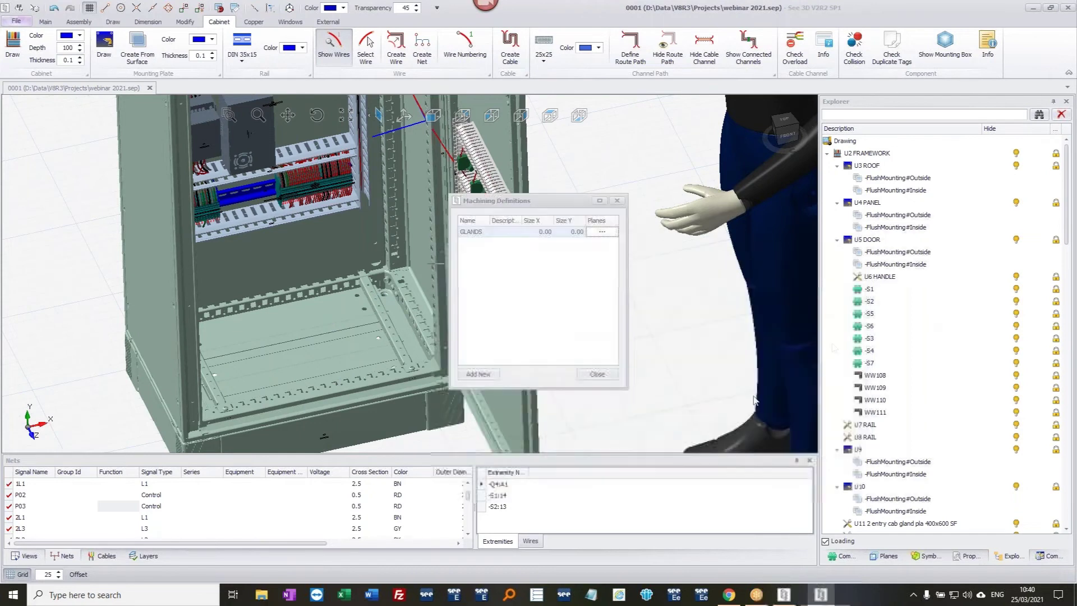
click(598, 377)
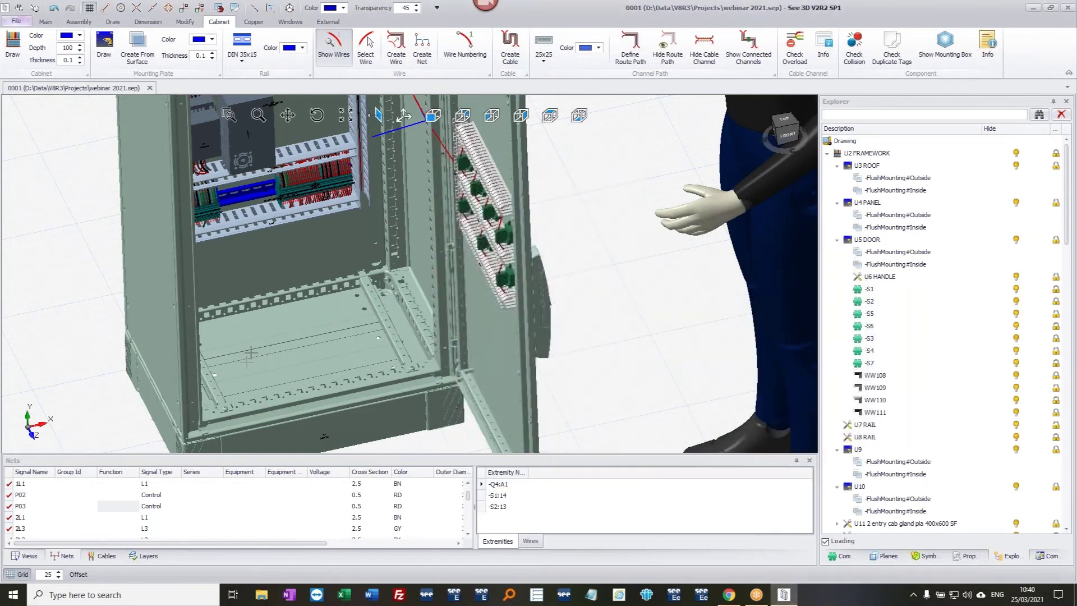
- Expand the gland plate's GLANDS definition in the object tree and activate its -FlushMounting plane
click(295, 338)
scroll(874, 487, down, 3)
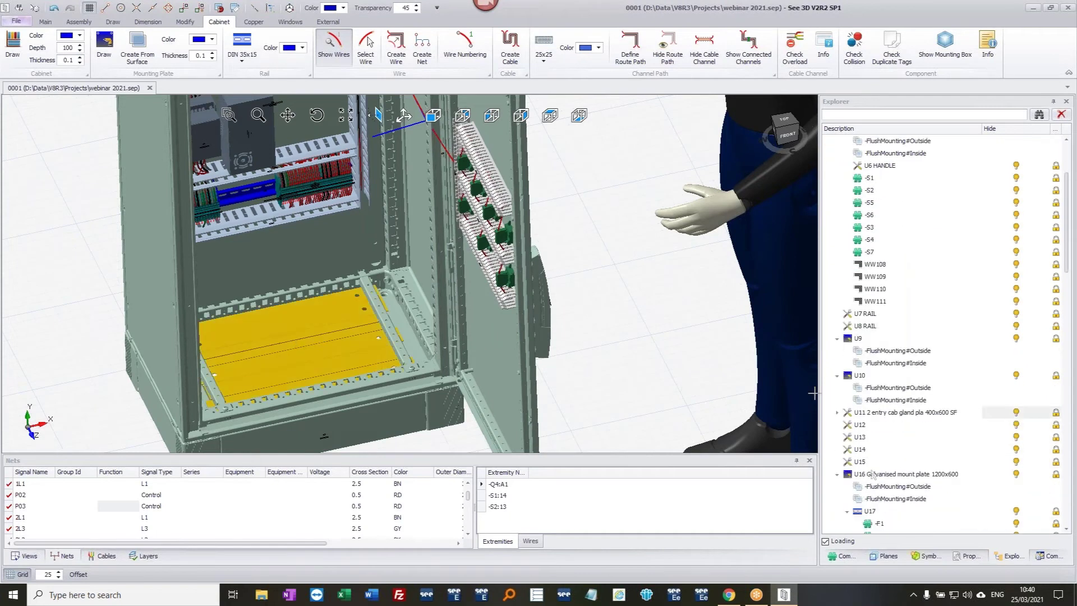
click(840, 418)
click(838, 413)
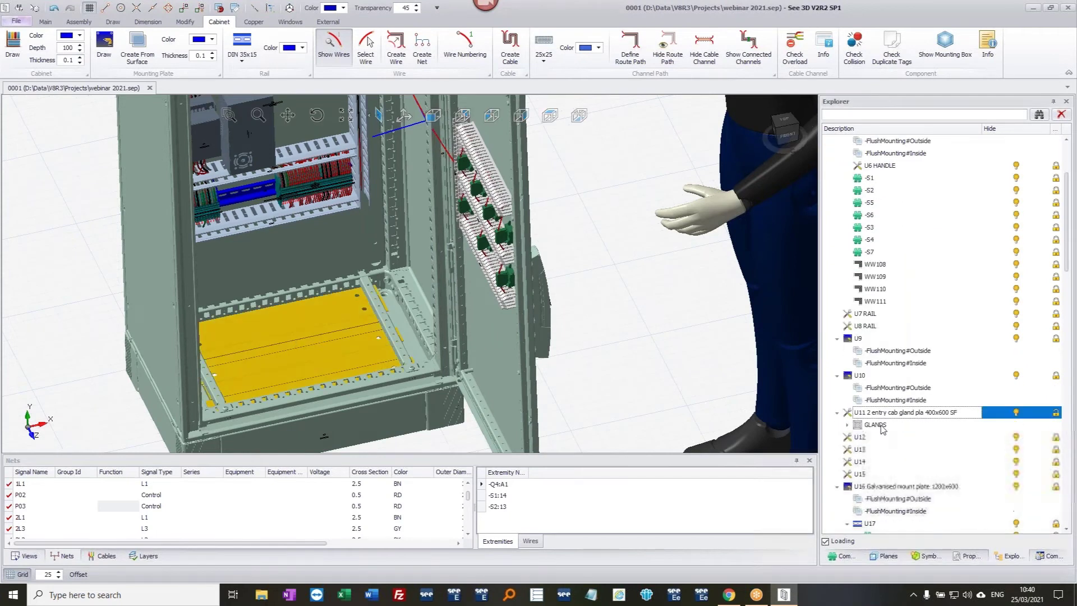
click(848, 425)
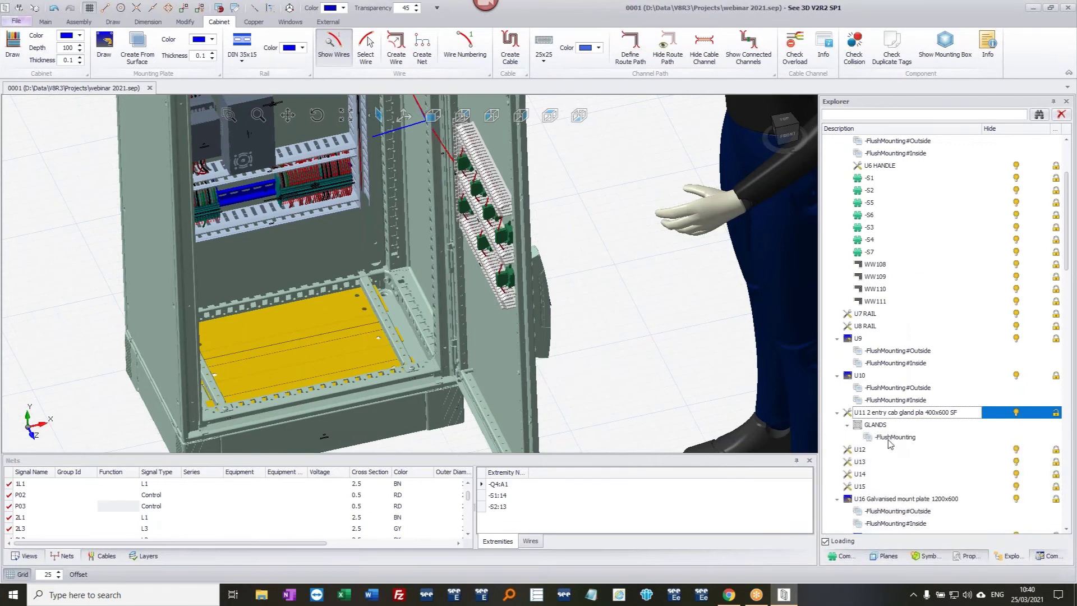
click(889, 441)
right_click(889, 440)
click(933, 447)
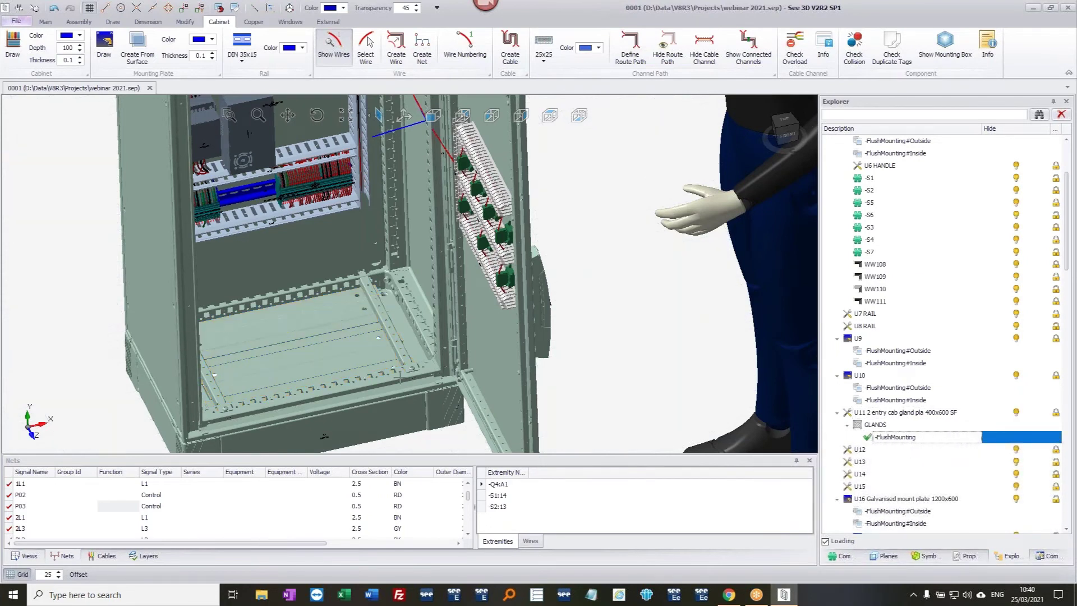
- Search the symbol library for "m20" and place one M20 Gland on the cabinet's gland plate
click(927, 556)
click(909, 114)
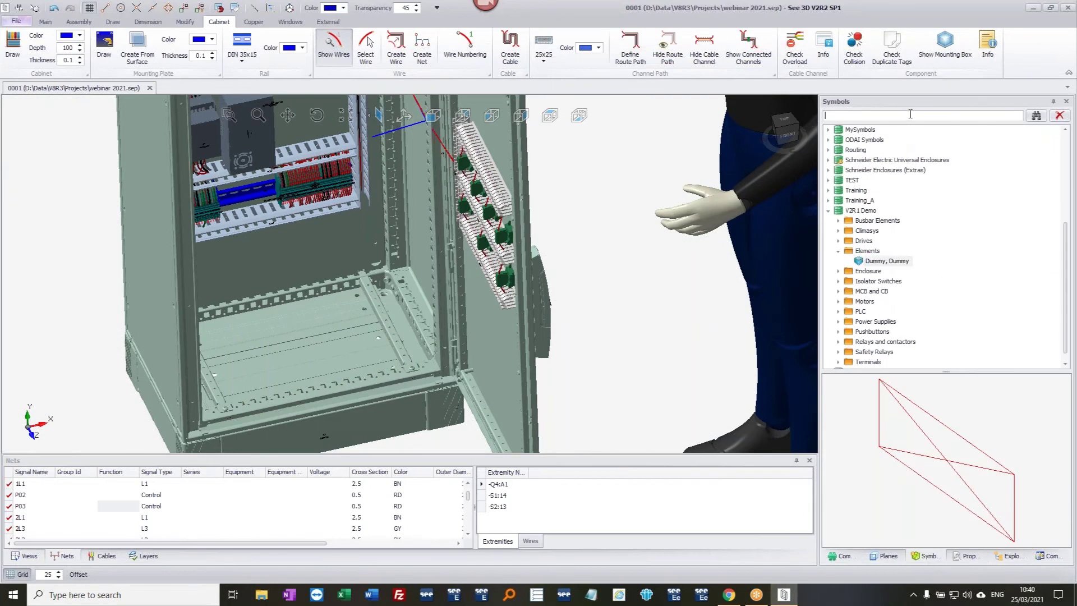
key(Return)
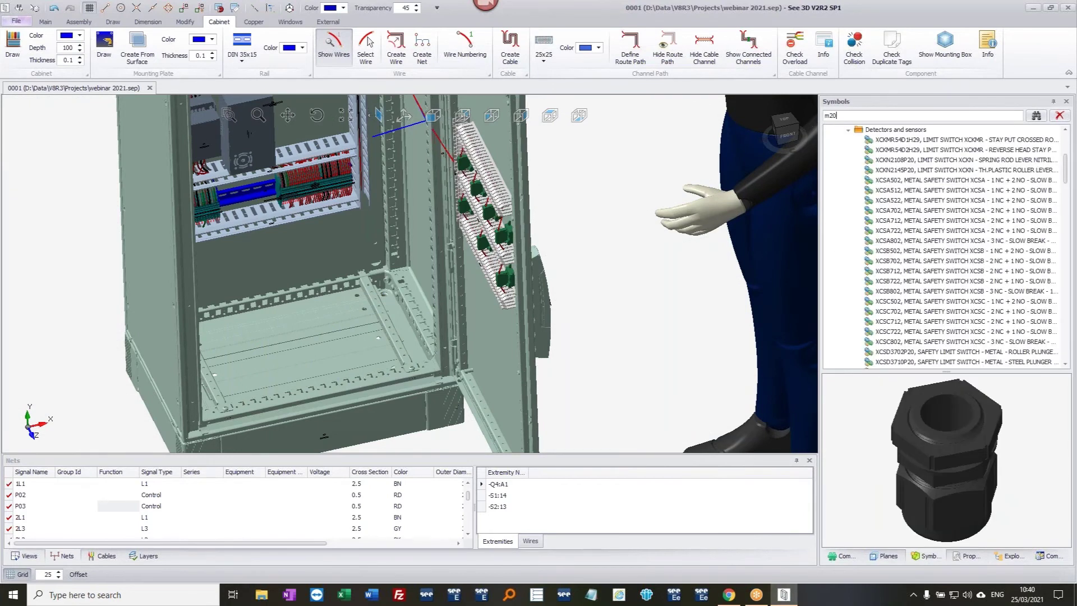
drag(1068, 176, 1075, 365)
drag(925, 366, 244, 335)
scroll(278, 336, up, 5)
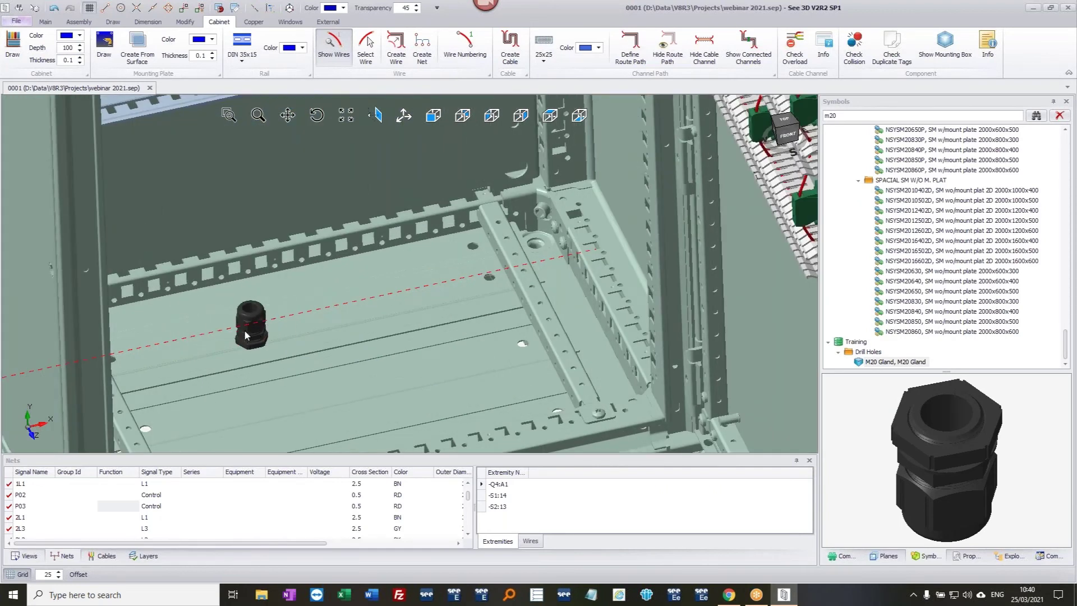
click(245, 332)
key(Escape)
- Preview the gland plate's drill holes, including the gland cut-out, and close the preview
click(340, 308)
right_click(340, 309)
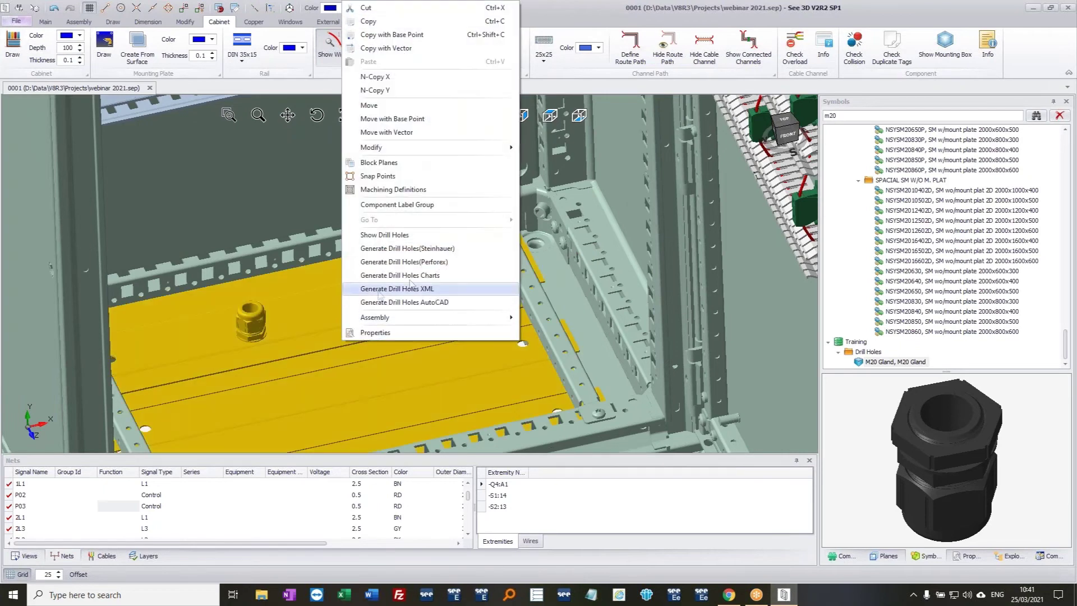
click(433, 263)
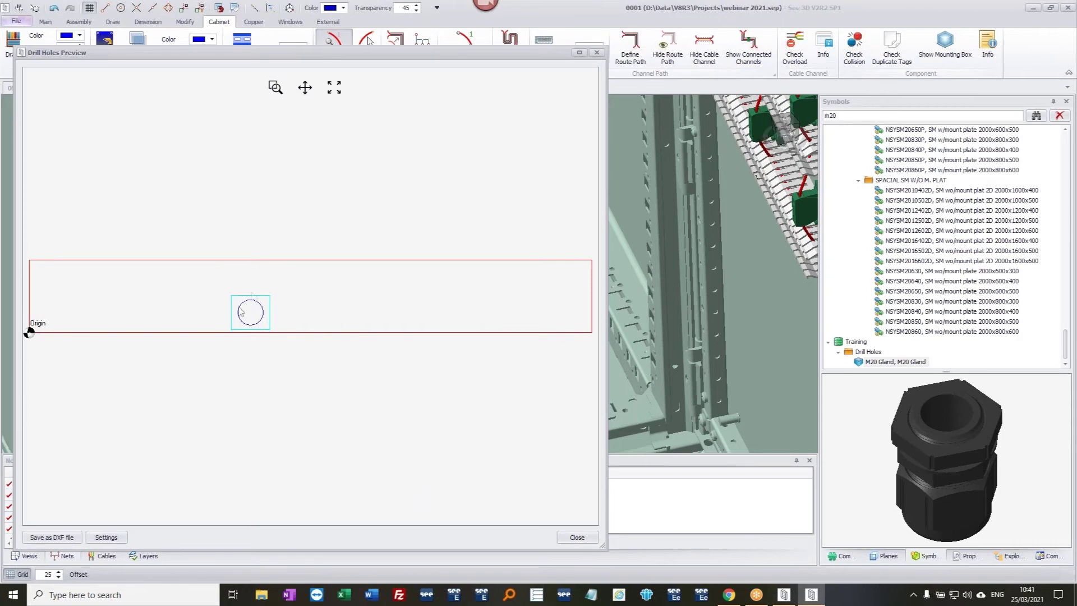
click(576, 536)
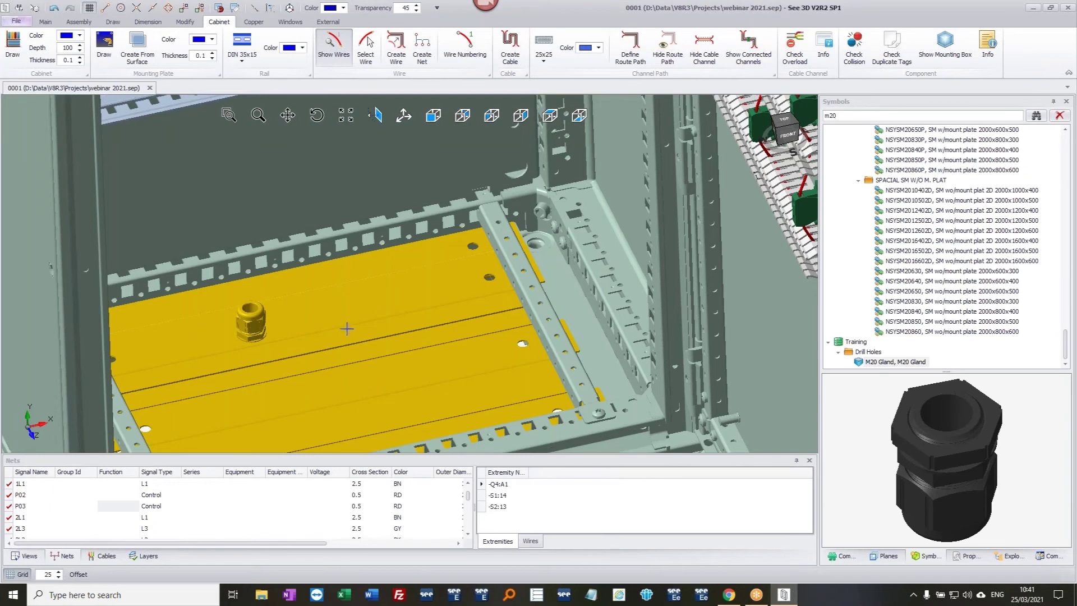
- Start defining a new route path from the lowest horizontal cable duct beneath the terminal strips
scroll(346, 329, down, 4)
click(588, 374)
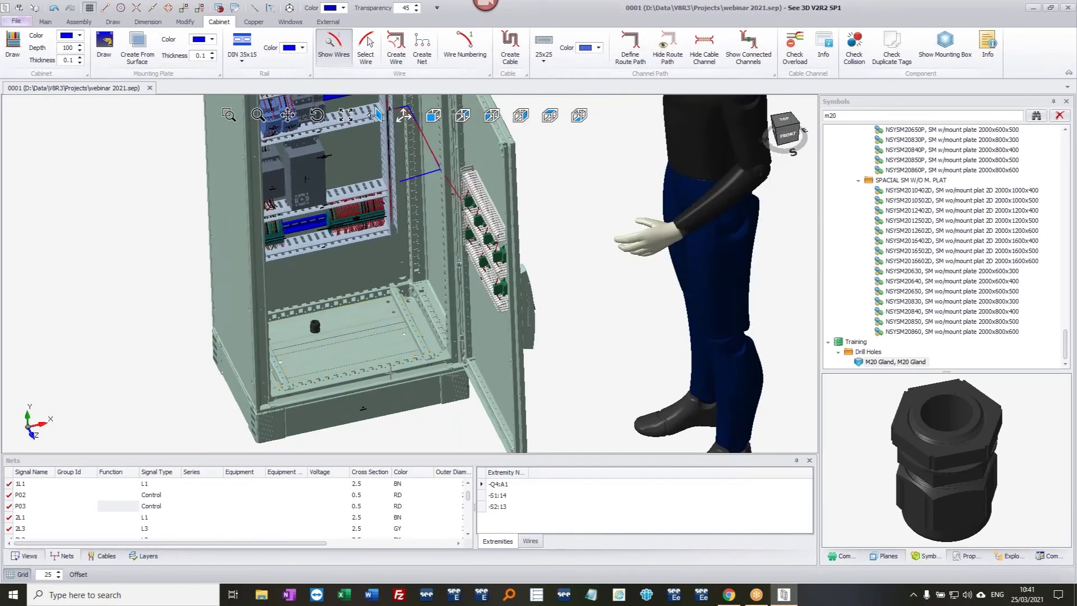
middle_drag(338, 372, 321, 340)
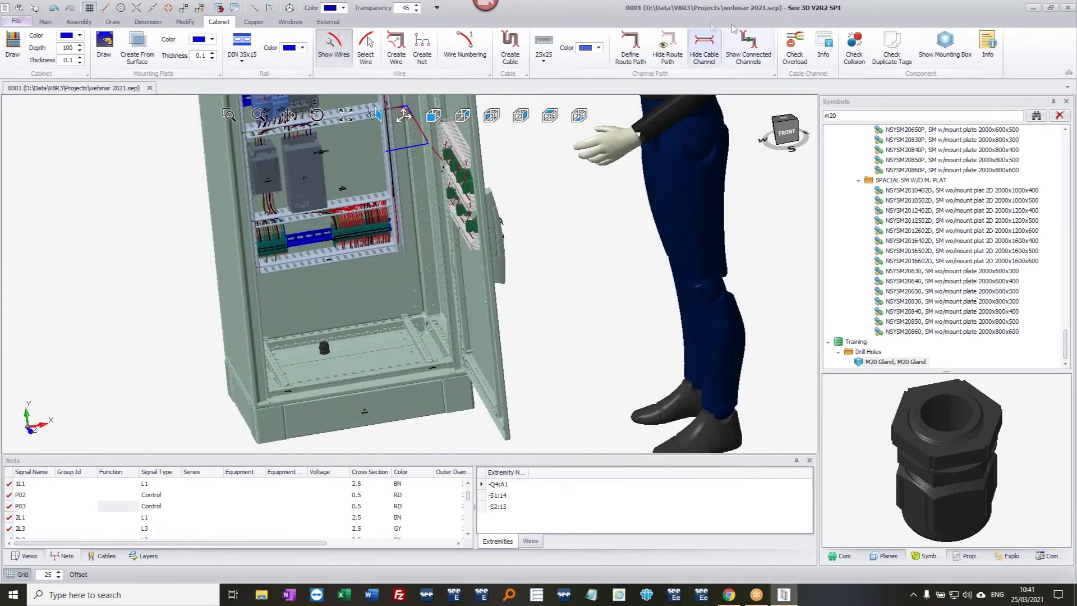
scroll(295, 284, up, 3)
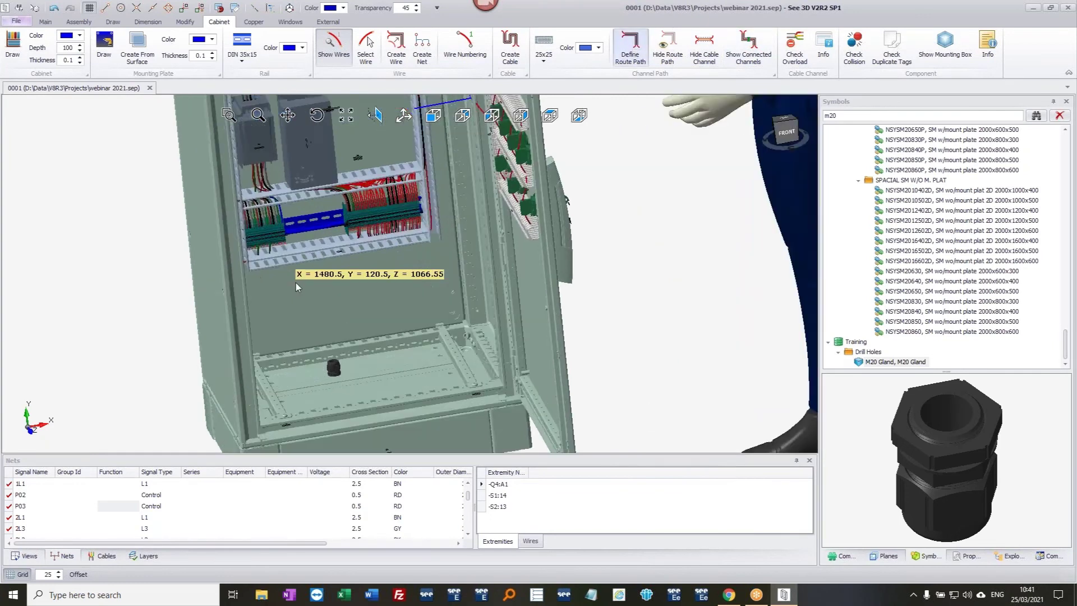
scroll(336, 281, up, 4)
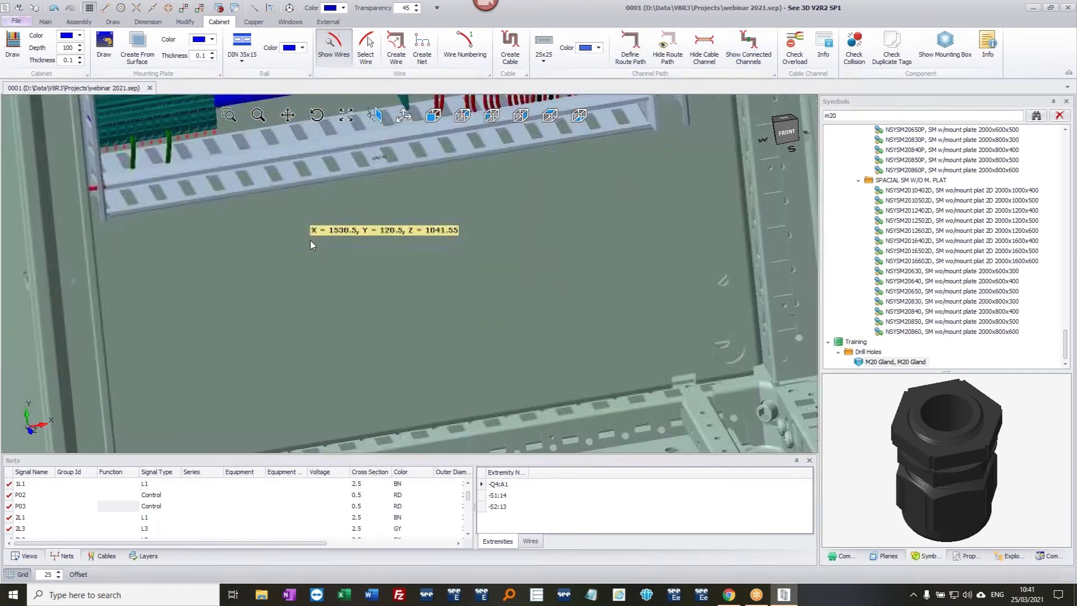
middle_drag(336, 232, 241, 365)
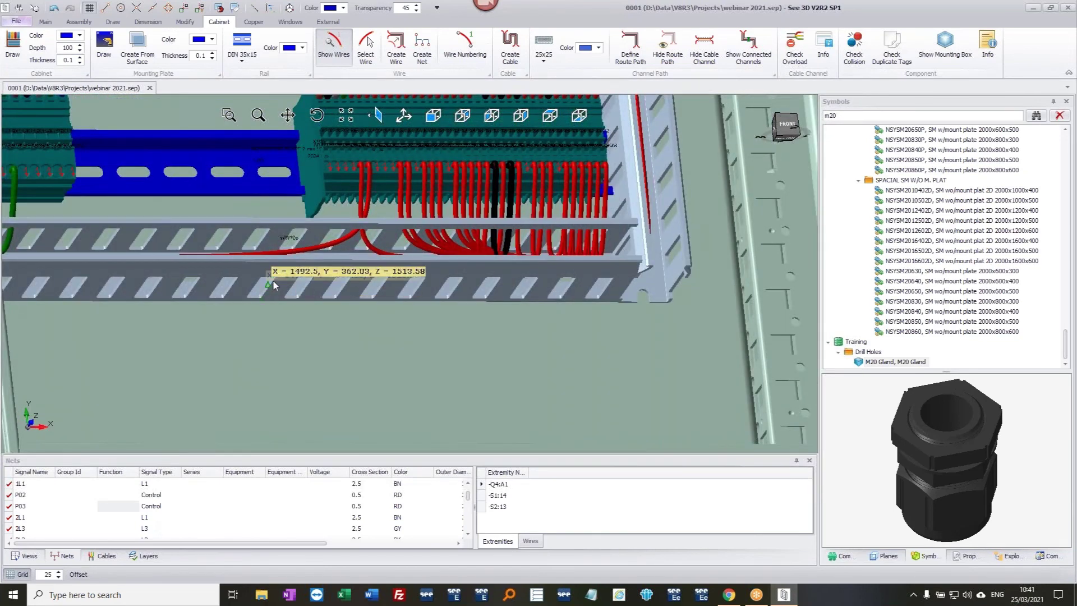
click(273, 279)
- Extend the route path down from the duct and connect it to the snap point on top of the M20 gland
scroll(284, 328, down, 4)
middle_drag(285, 327, 389, 181)
drag(379, 144, 359, 325)
middle_drag(389, 298, 413, 298)
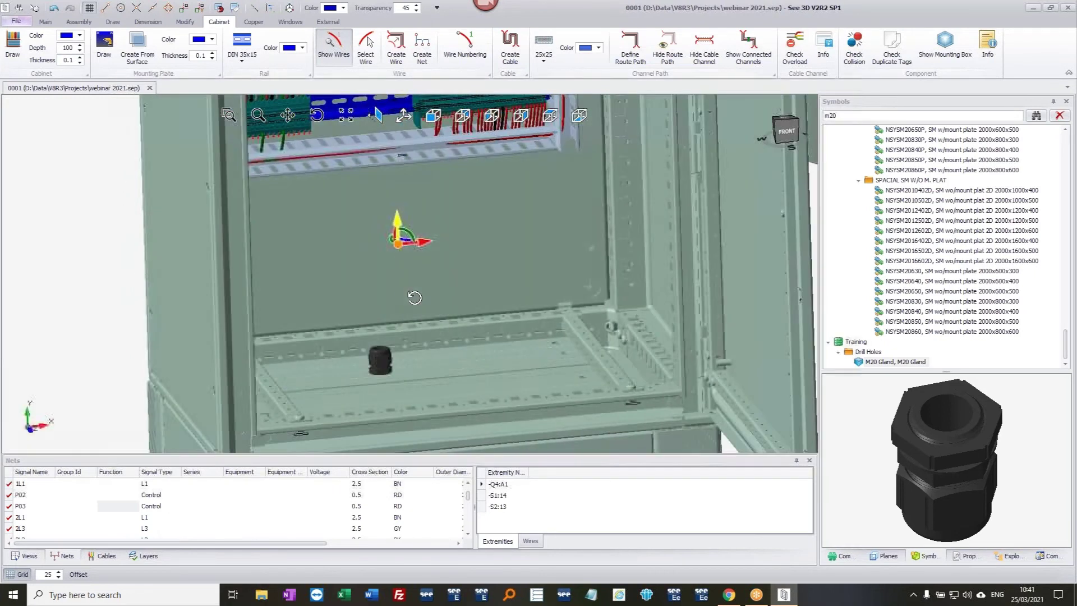
drag(406, 282, 409, 287)
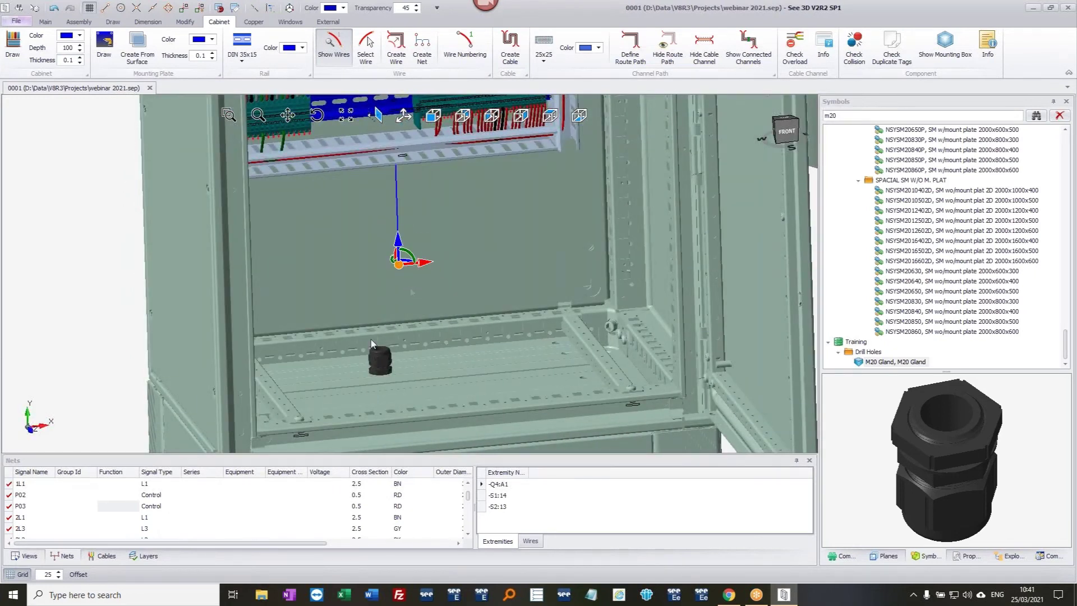
middle_drag(386, 349, 381, 378)
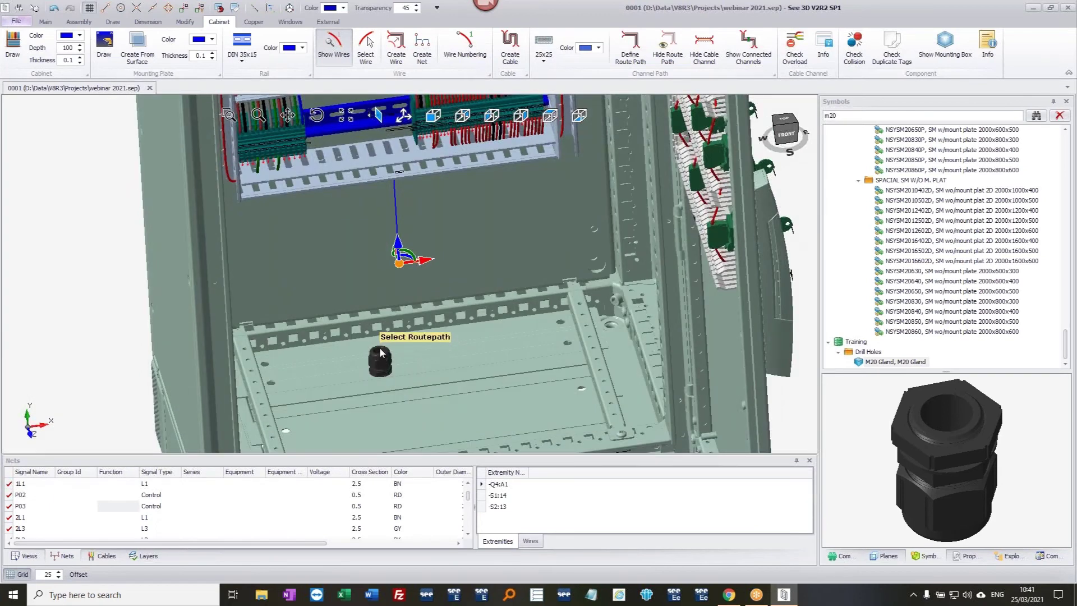
scroll(384, 361, up, 3)
scroll(395, 384, down, 3)
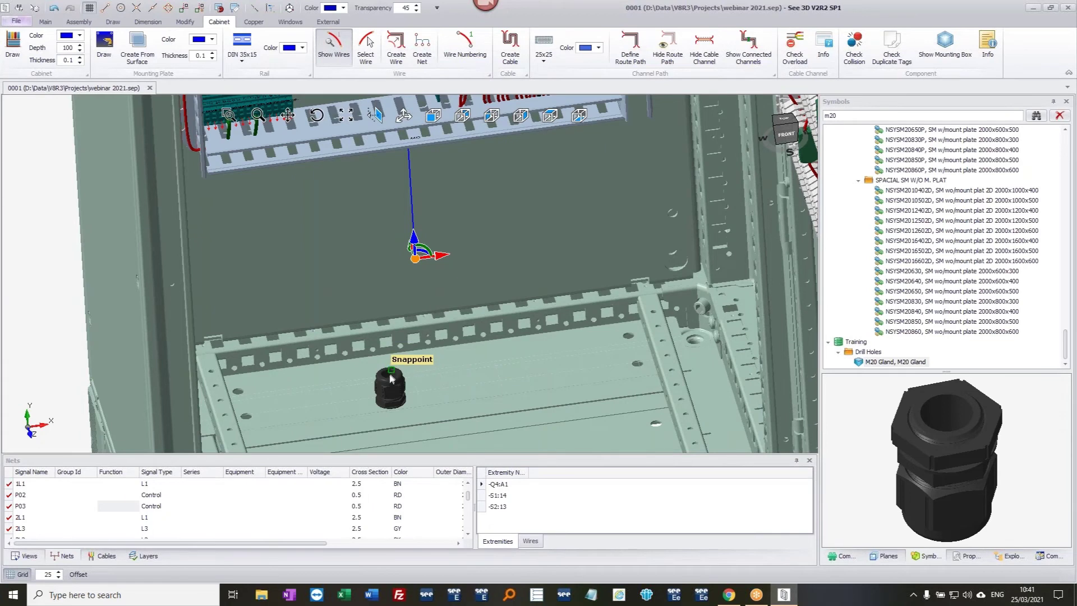
click(391, 375)
- Continue the route path through the snap point on the gland's underside and down into the cabinet plinth
middle_drag(402, 398, 493, 79)
scroll(393, 412, up, 3)
scroll(394, 411, up, 2)
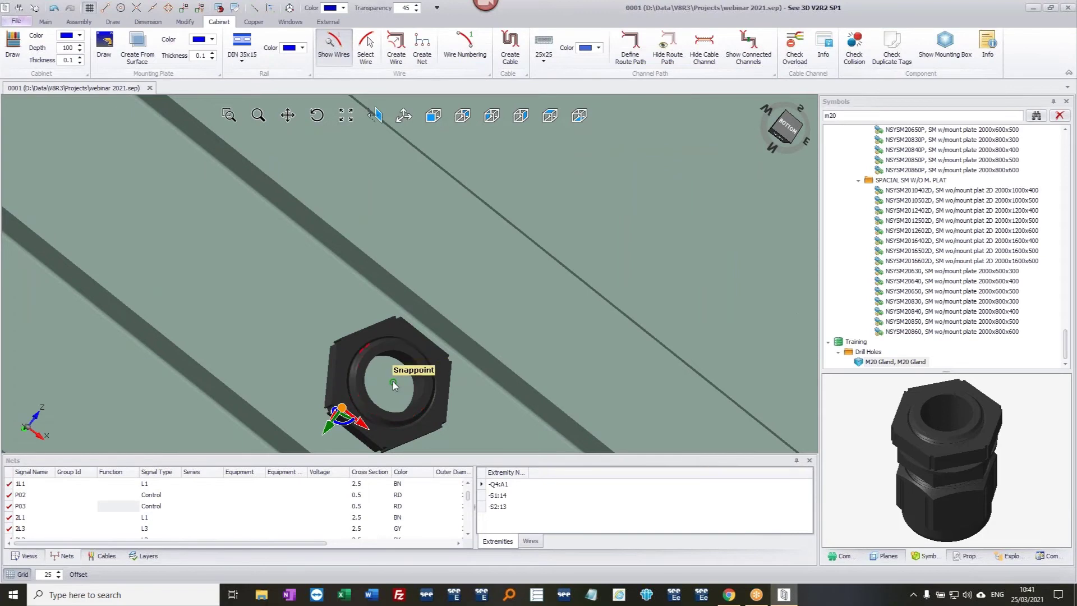
click(409, 382)
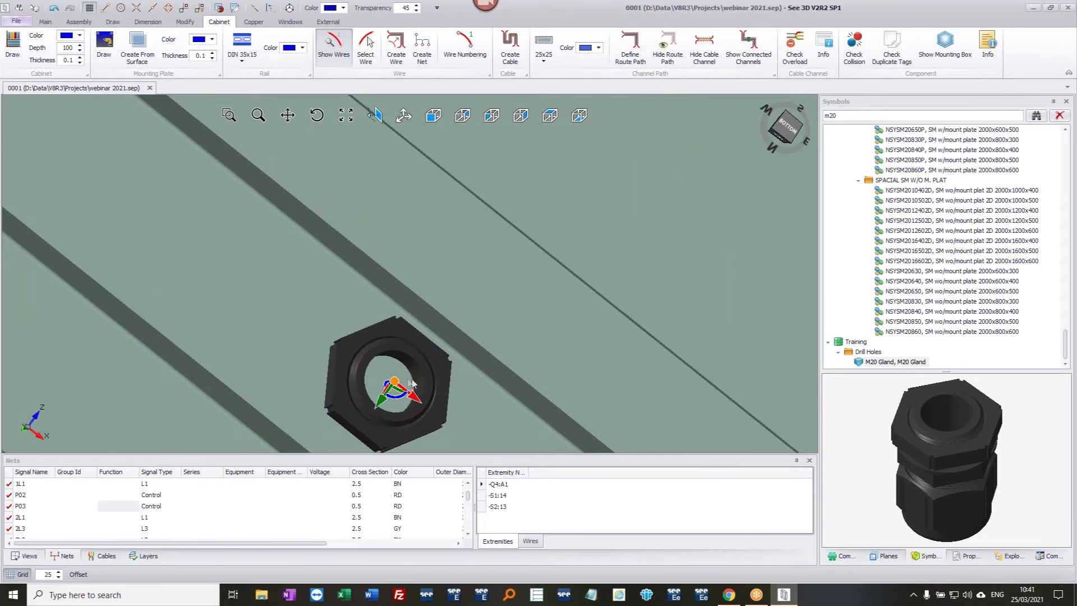
scroll(418, 387, down, 3)
click(433, 116)
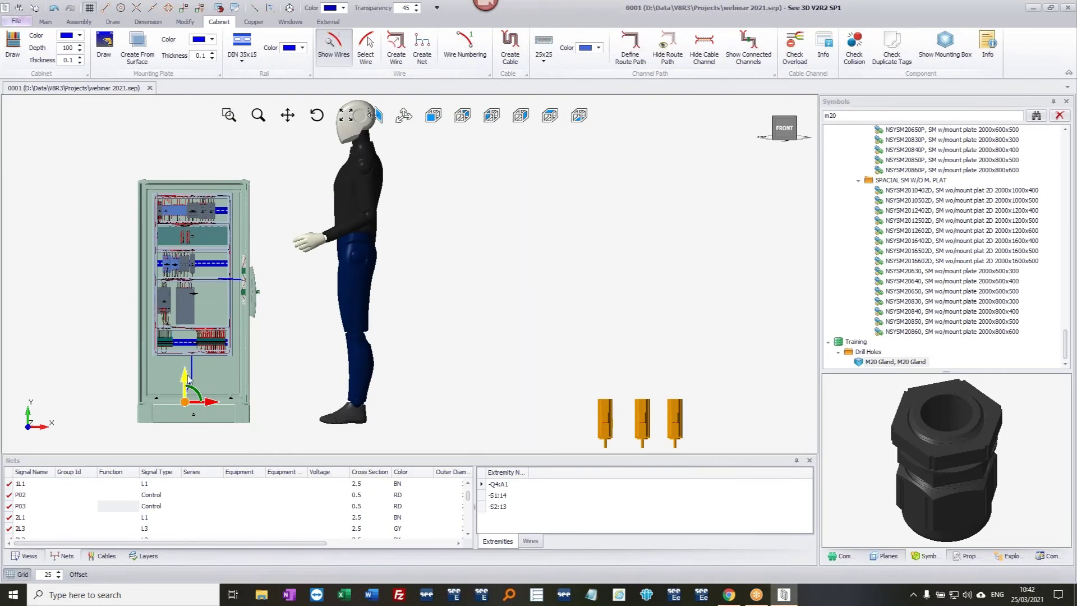
drag(185, 382, 189, 421)
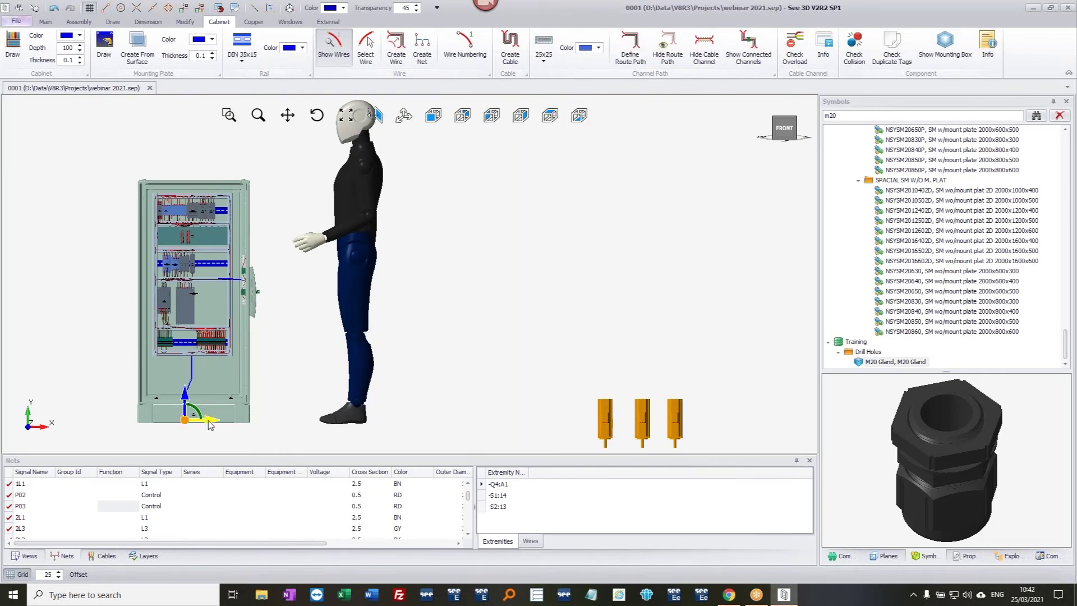
- Run the route path out behind the cabinet and across to just in front of the first external motor
click(551, 115)
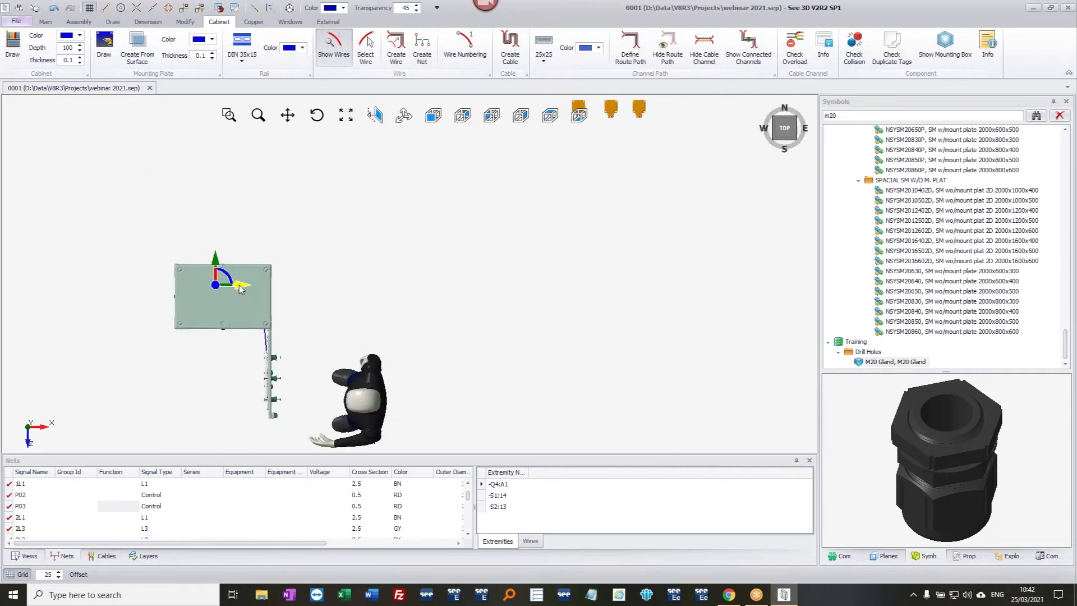
mouse_move(218, 258)
mouse_down()
mouse_move(227, 145)
mouse_move(229, 250)
mouse_move(242, 259)
mouse_move(559, 254)
mouse_up()
middle_drag(591, 287, 572, 220)
middle_drag(427, 254, 430, 168)
scroll(548, 220, up, 4)
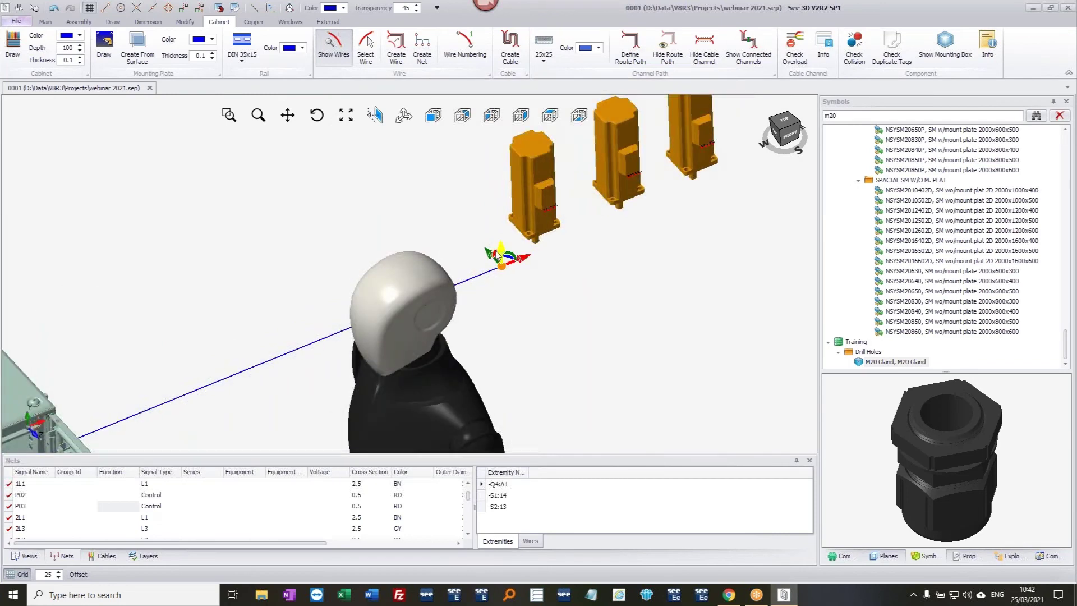
- Lower the route path slightly, extend it past all three external motors and finish it
mouse_move(501, 249)
mouse_down()
mouse_move(508, 224)
mouse_move(549, 214)
mouse_move(543, 223)
mouse_up()
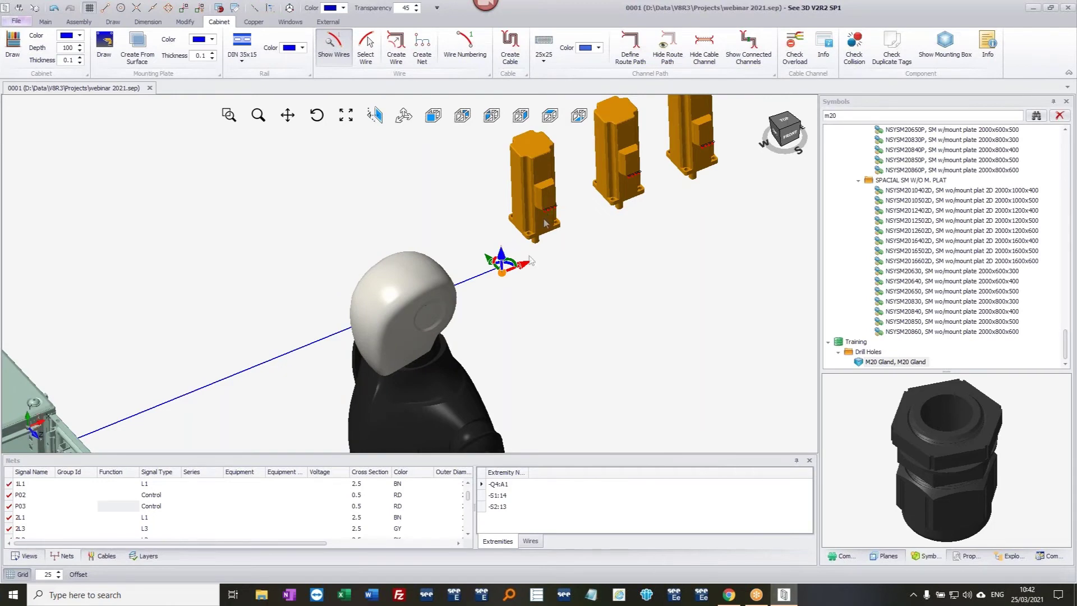
drag(524, 263, 717, 147)
click(702, 232)
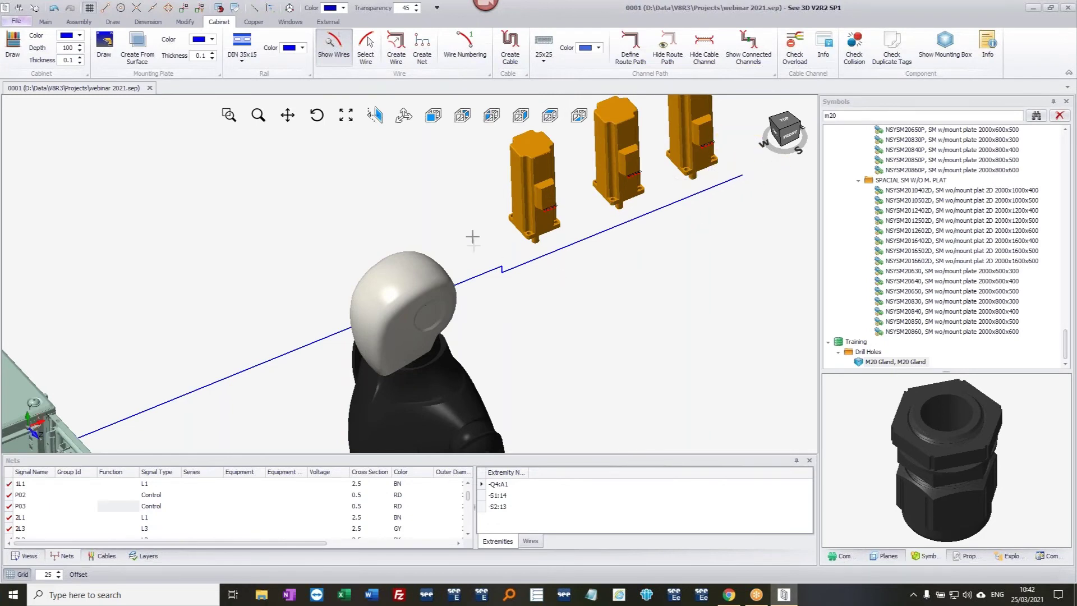
- Check the terminals and motor listed for cable -W1, then route all cables in the project's cable list
scroll(570, 211, down, 5)
middle_drag(558, 307, 605, 248)
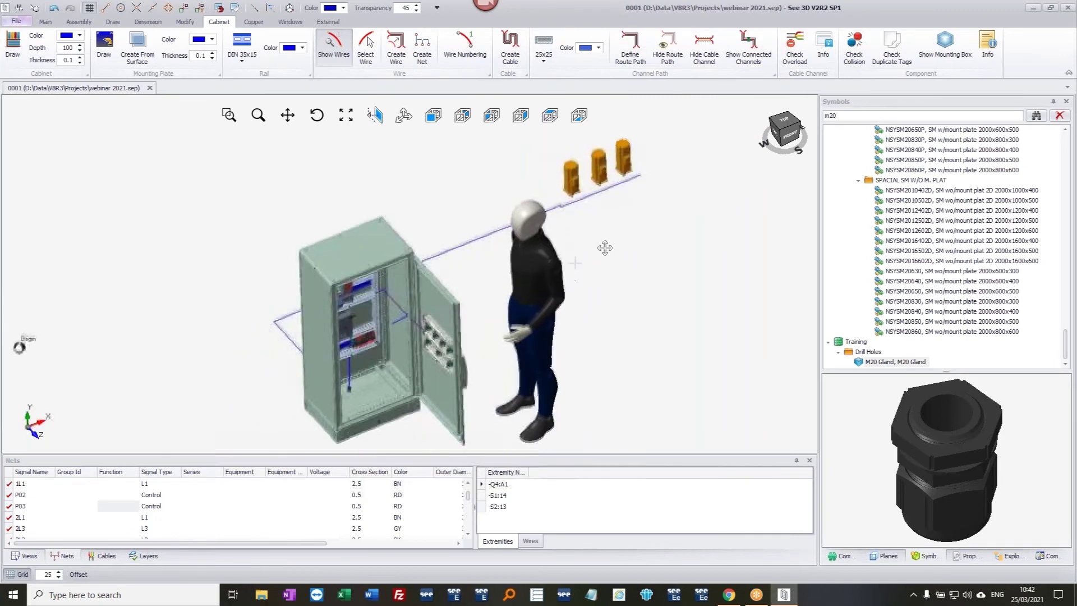
middle_drag(359, 401, 348, 442)
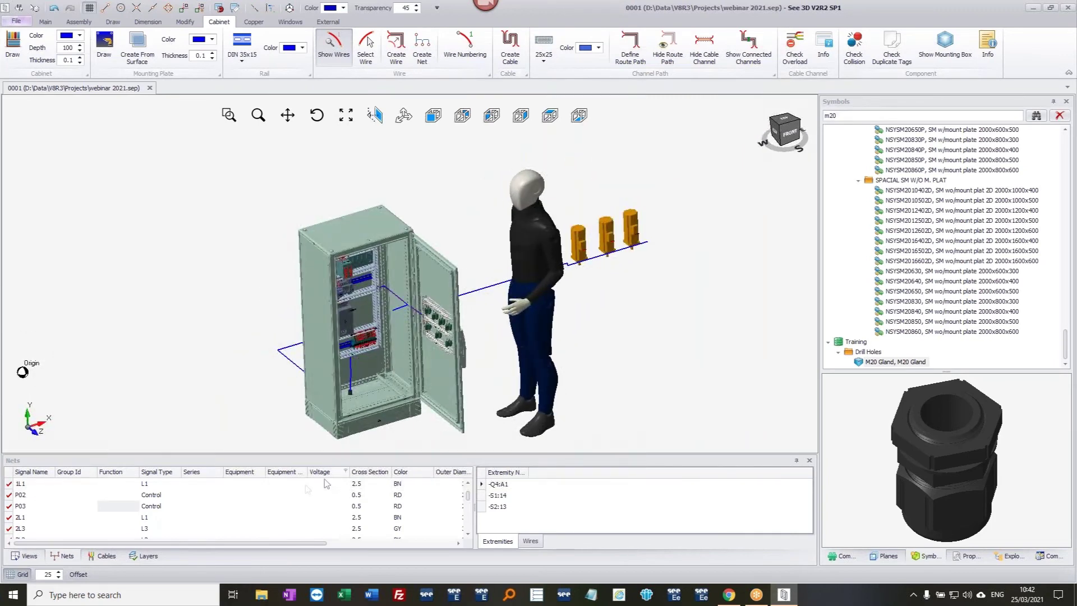
click(103, 557)
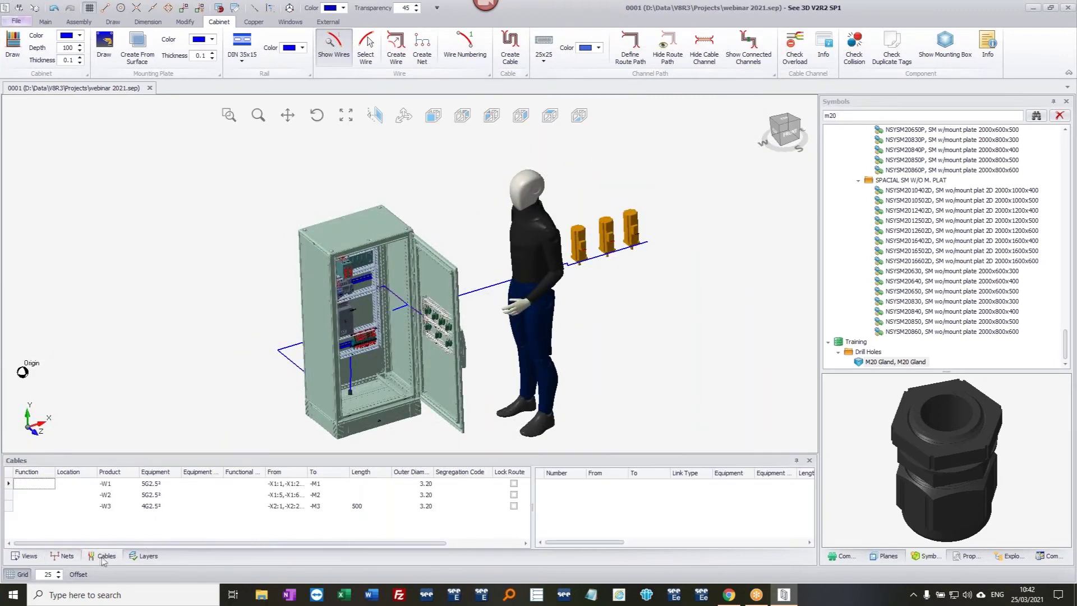
click(128, 485)
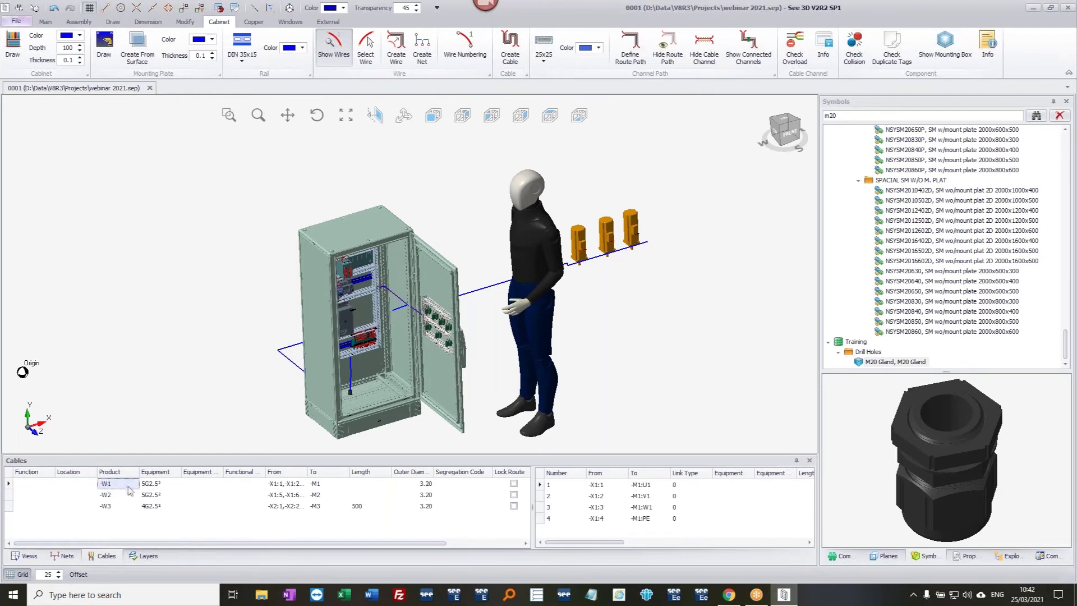
click(283, 485)
click(326, 484)
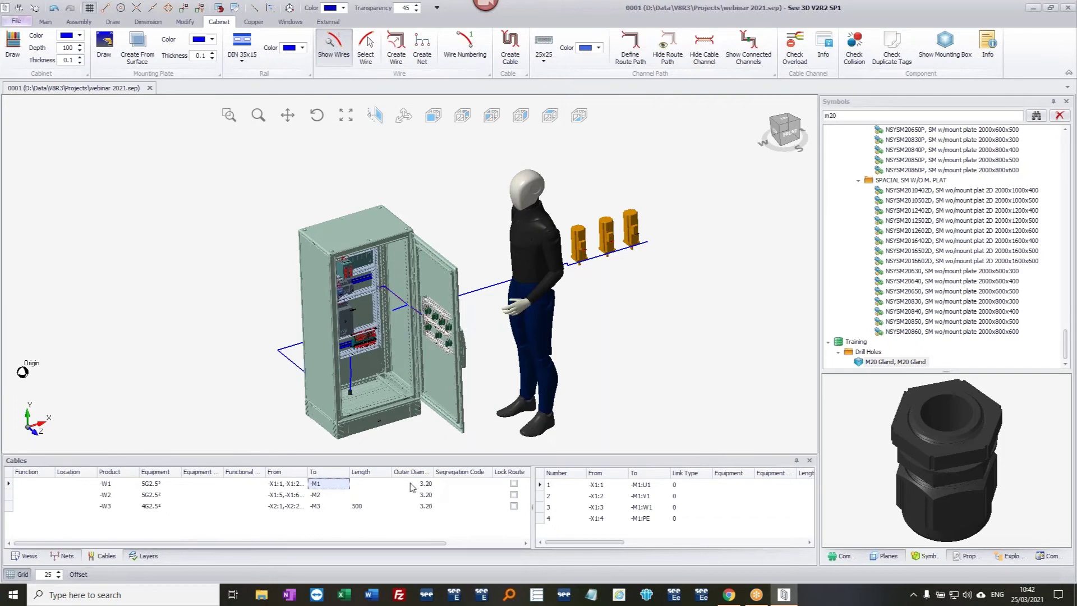
right_click(181, 496)
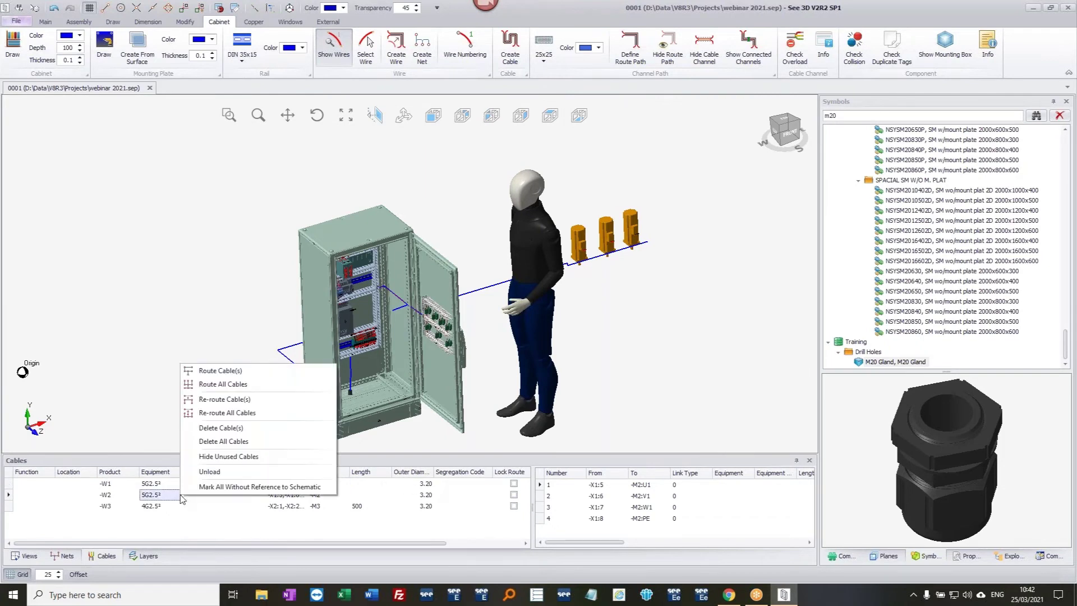
click(249, 386)
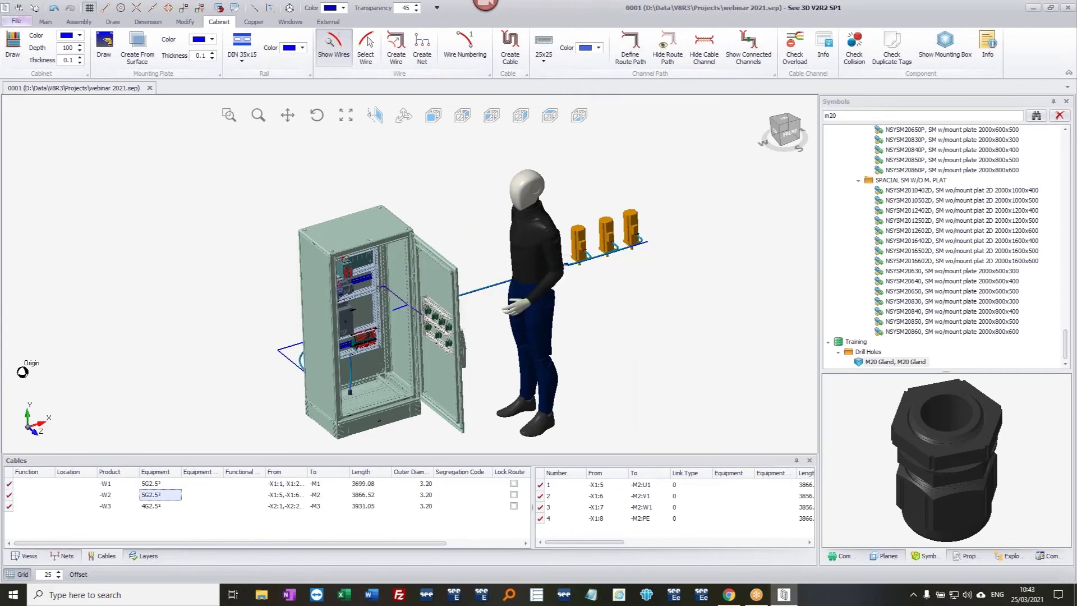
- Examine the routed cables where they leave the cabinet's terminal strips and where they connect to the external motors
scroll(345, 362, up, 6)
middle_drag(297, 368, 281, 337)
drag(281, 335, 269, 303)
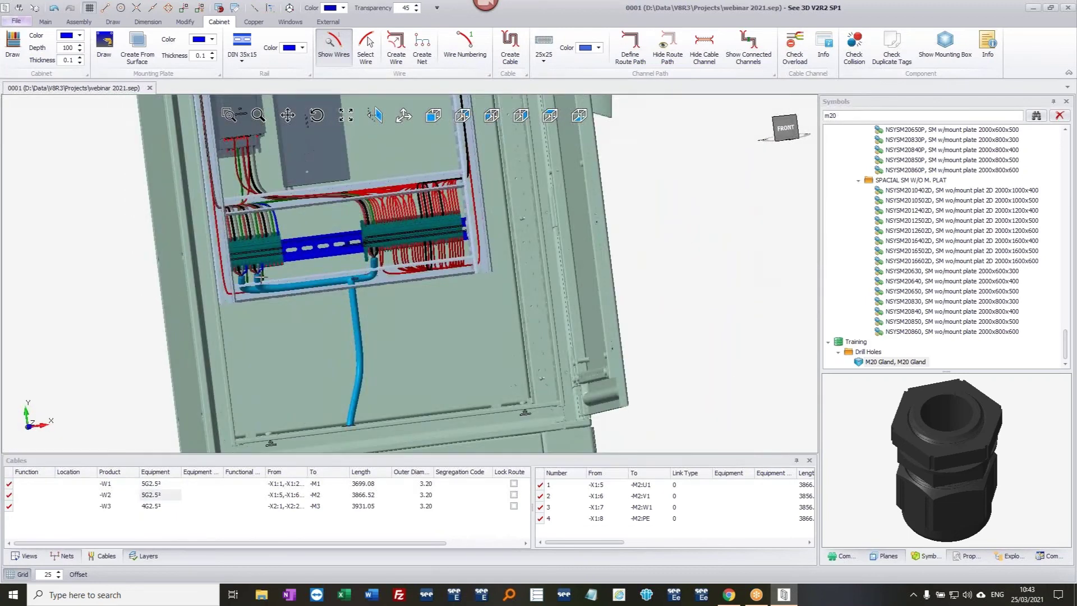
scroll(255, 275, up, 5)
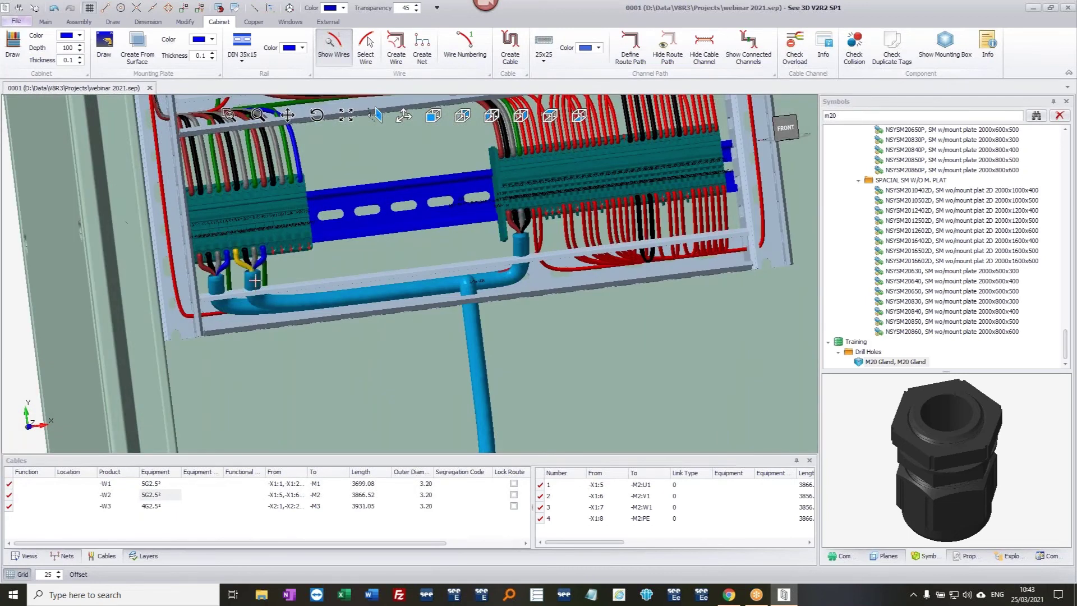
scroll(246, 261, up, 3)
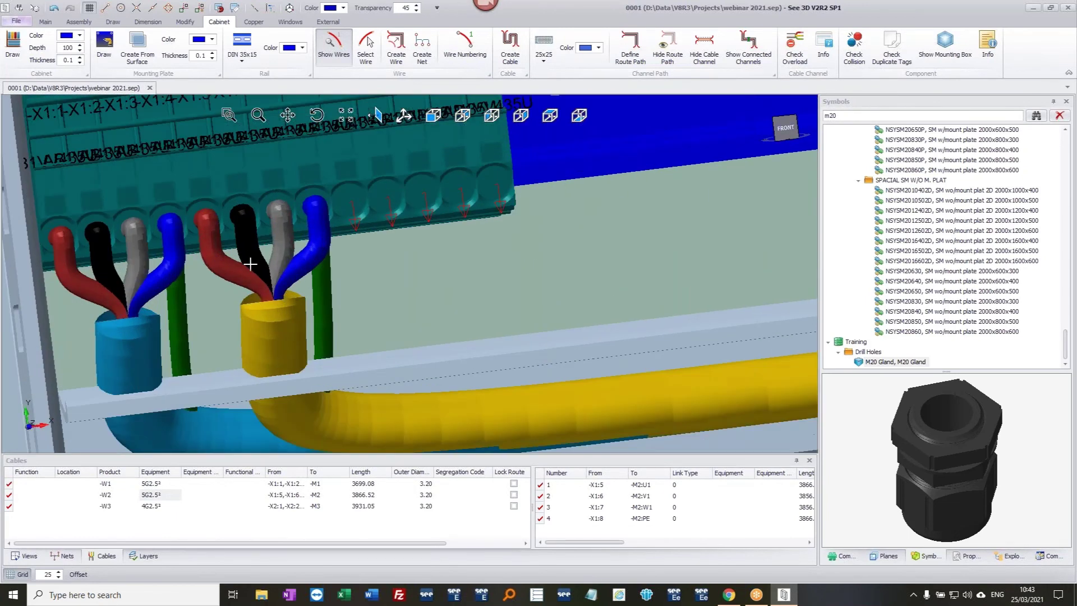
scroll(249, 264, down, 5)
scroll(250, 270, down, 5)
scroll(541, 305, down, 1)
middle_drag(544, 335, 503, 337)
ctrl+middle_drag(714, 408, 331, 259)
scroll(696, 326, up, 6)
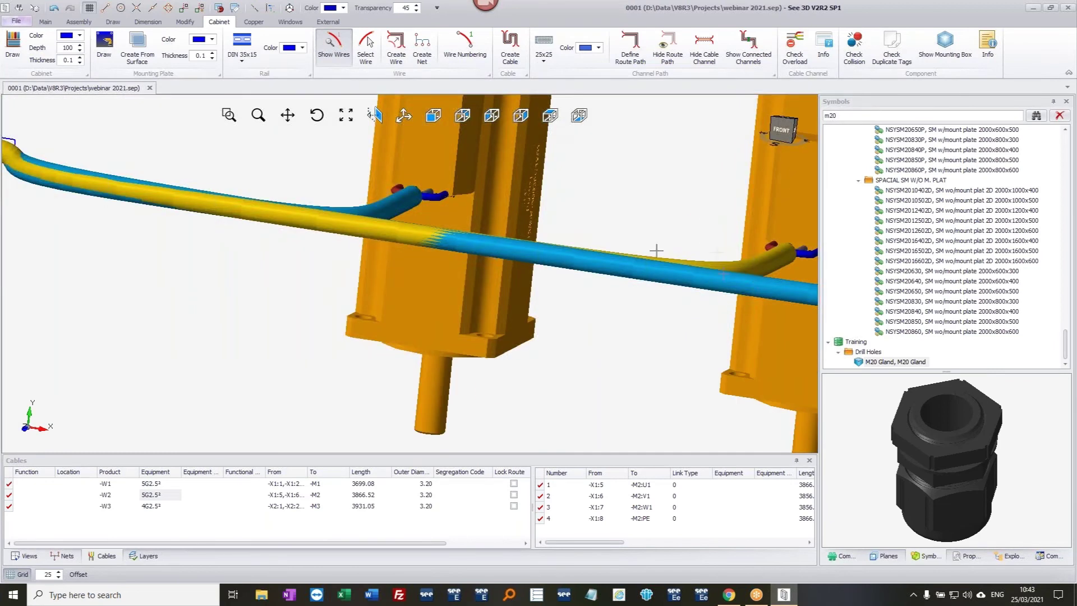
ctrl+middle_drag(755, 281, 521, 258)
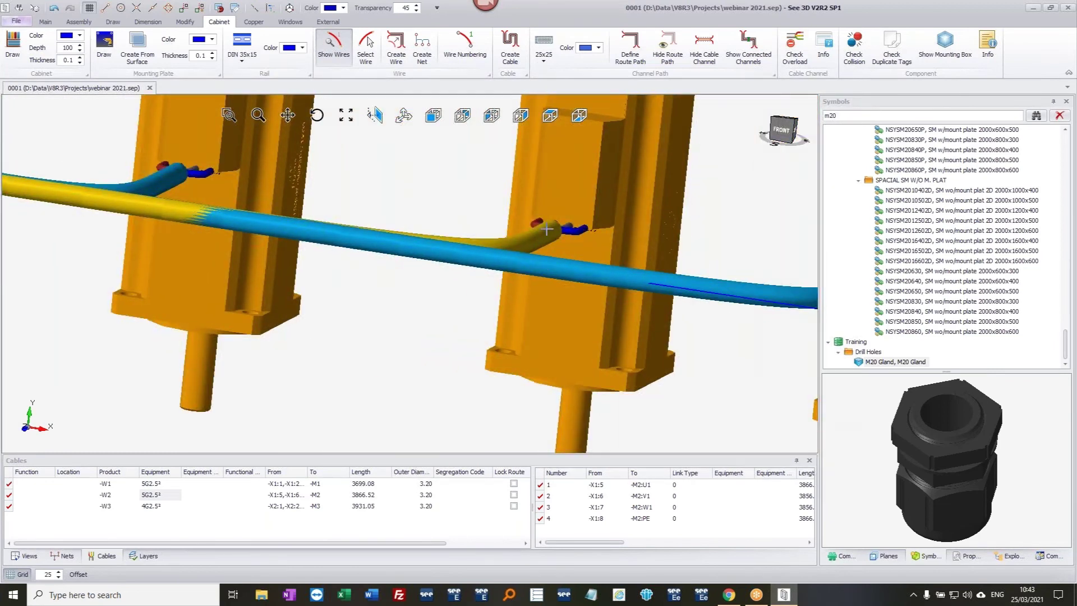
- Check the length of cable -W2 in its properties, then look over the full cable run from the cabinet to the motors
click(967, 557)
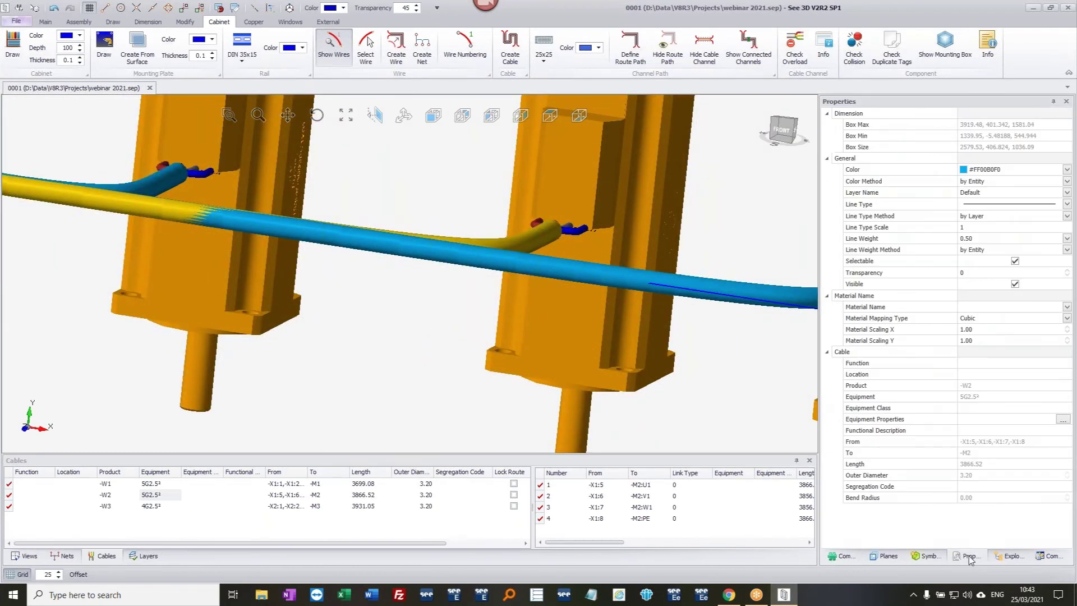
click(984, 467)
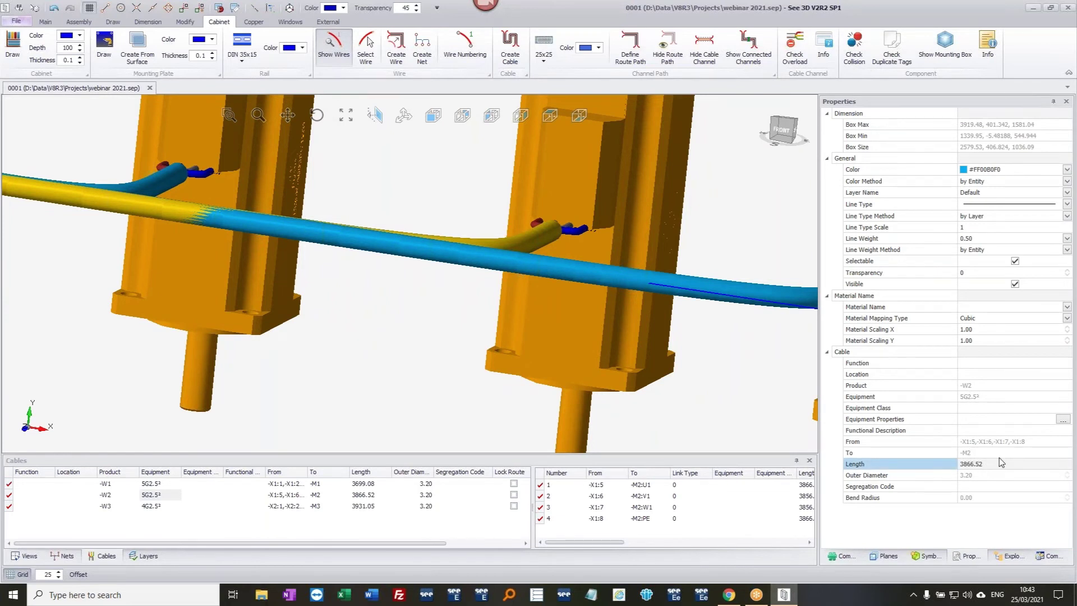
scroll(539, 260, down, 5)
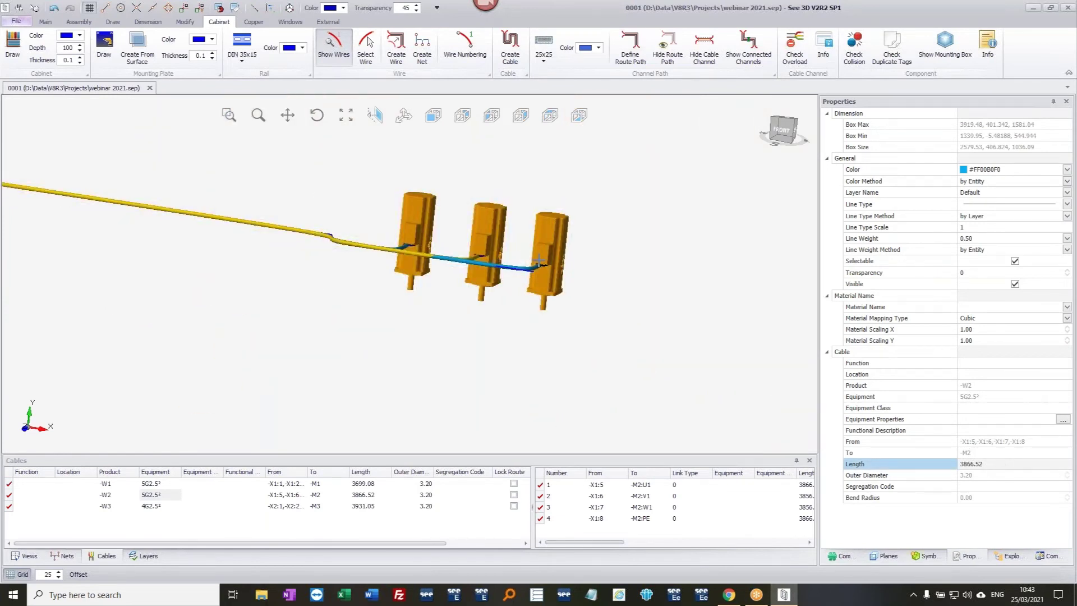
middle_drag(621, 305, 695, 272)
scroll(434, 290, down, 5)
middle_drag(268, 313, 399, 309)
ctrl+middle_drag(298, 292, 316, 346)
middle_drag(586, 273, 595, 269)
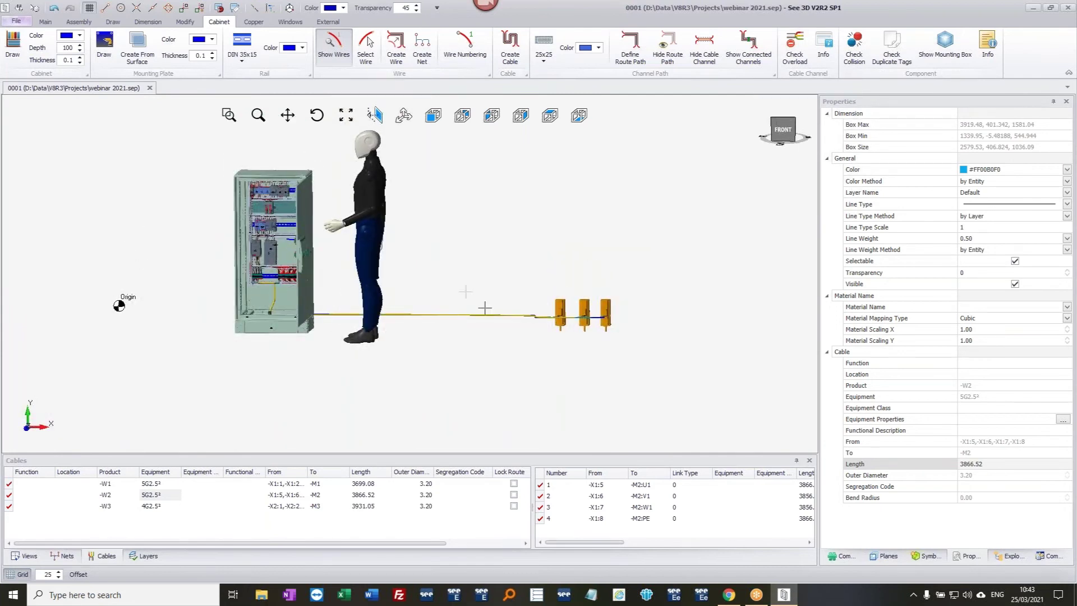
- Save the drawing and export it to the Desktop as a See Electrical 3D Panel Shop Floor Drawing named web 2021
click(17, 22)
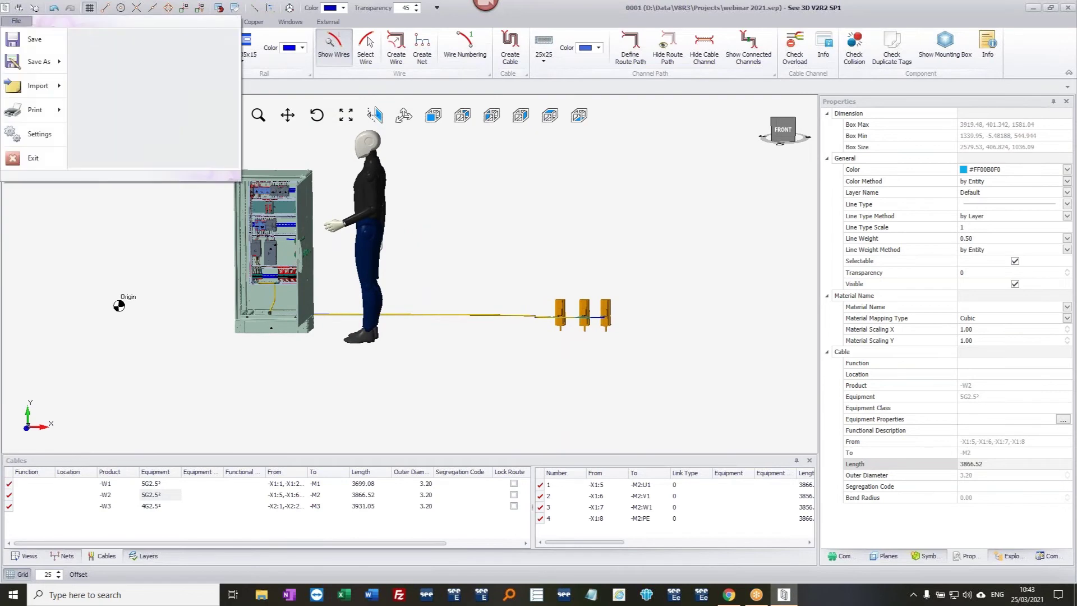
click(31, 39)
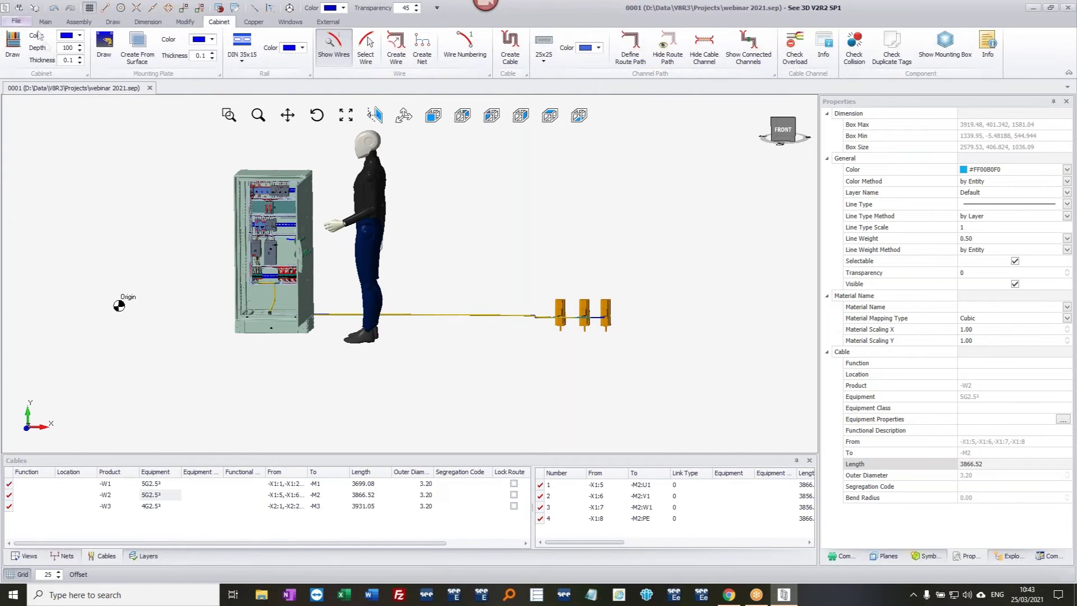
click(16, 21)
mouse_move(36, 72)
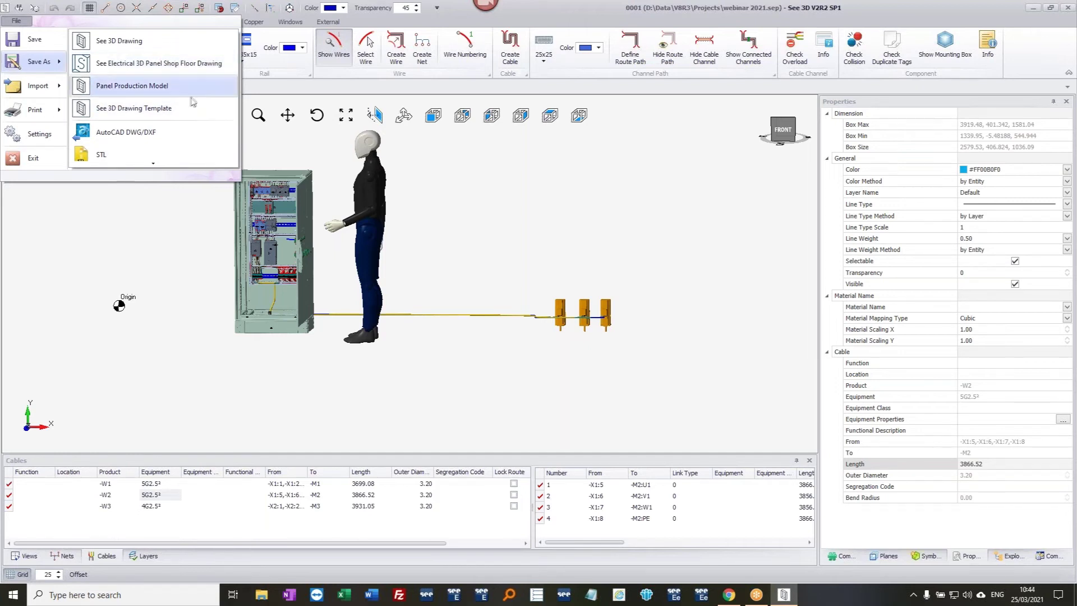
scroll(179, 105, down, 3)
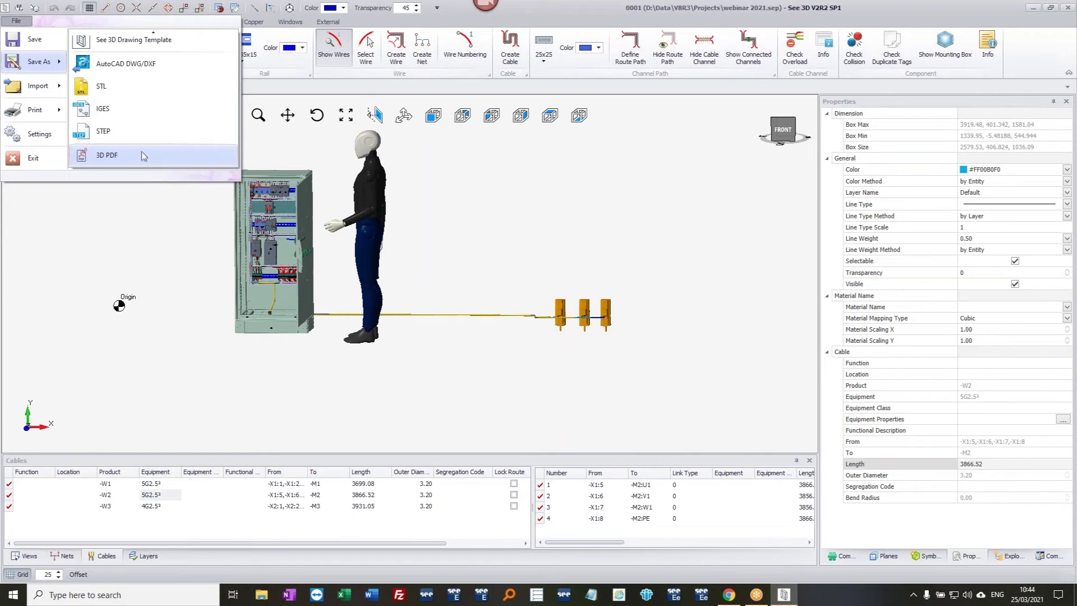
scroll(137, 140, up, 3)
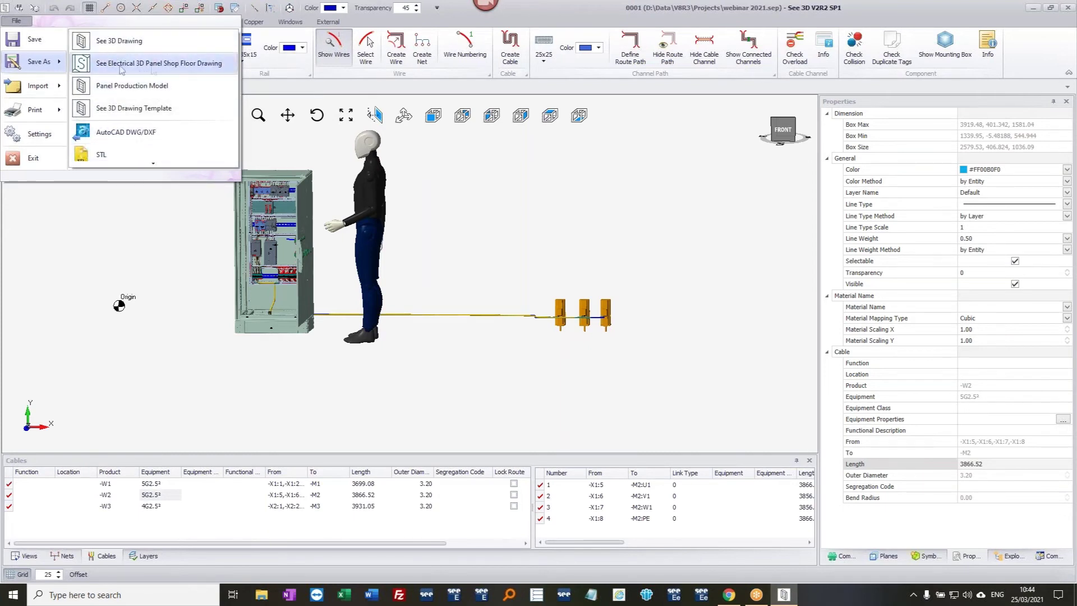
click(167, 64)
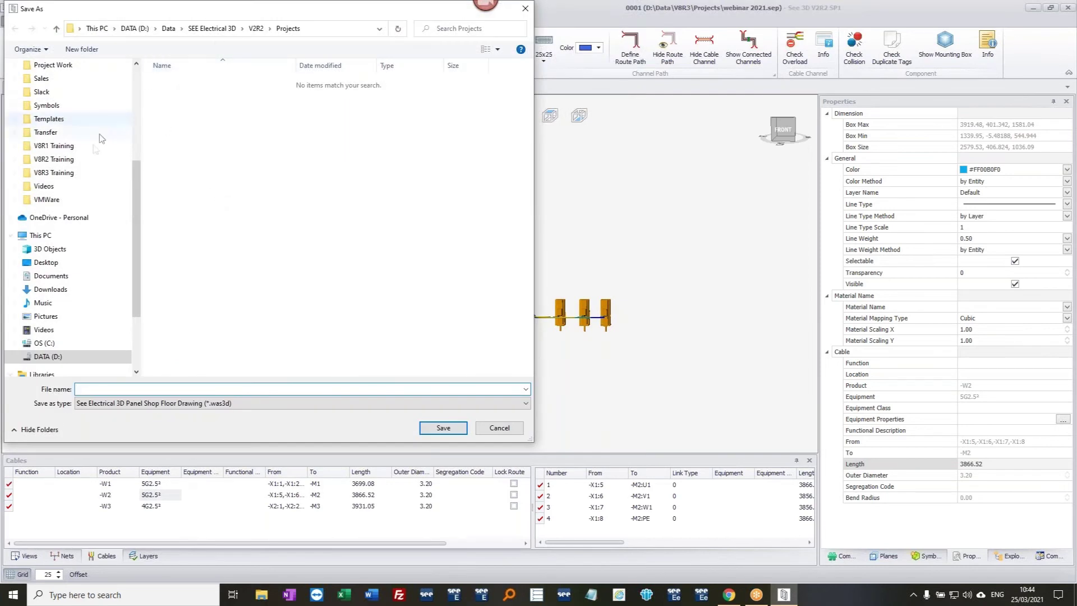
click(47, 262)
click(102, 389)
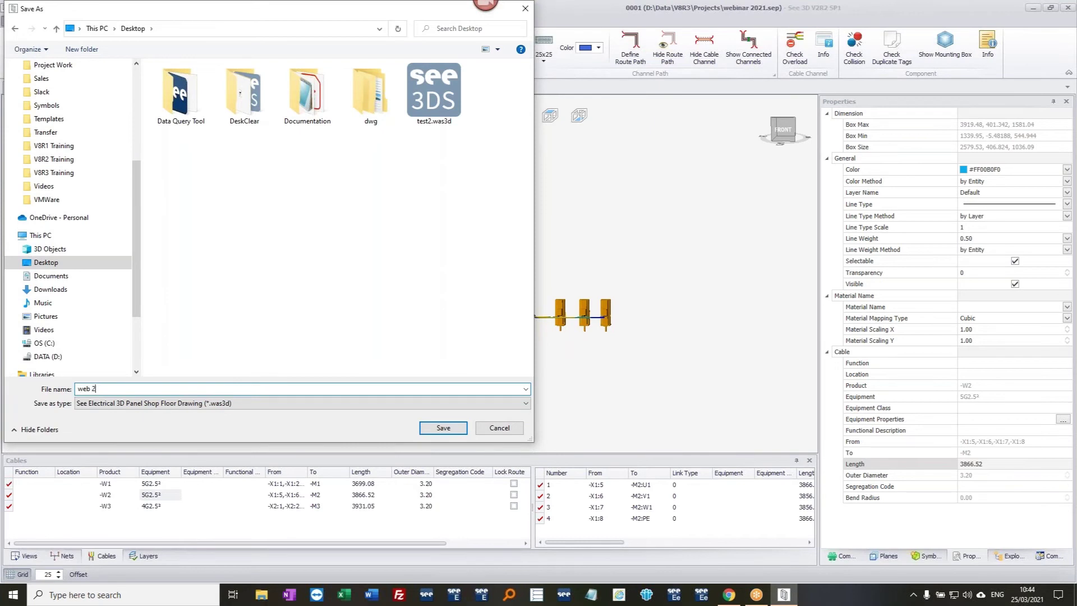
key(Return)
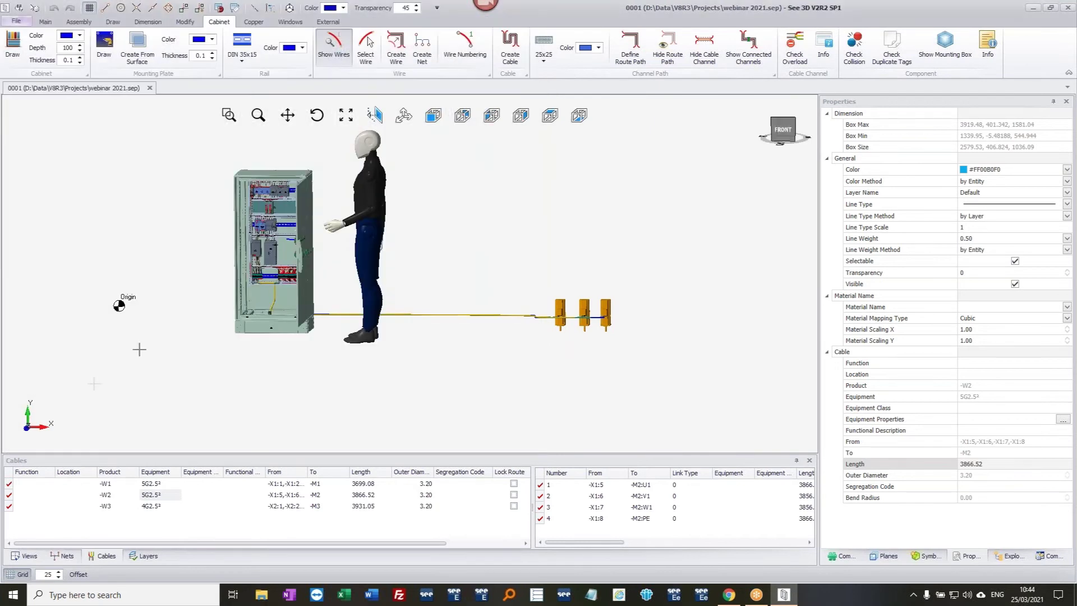
- Close the 3D drawing, switch to SEE Electrical and close its leftover blank window
scroll(339, 237, up, 2)
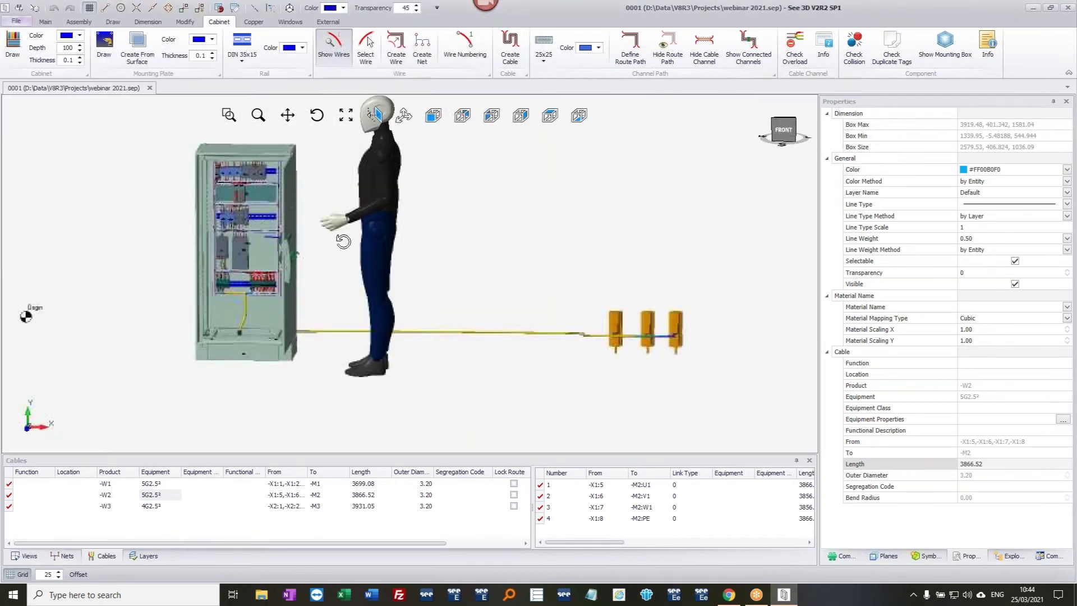
click(1070, 8)
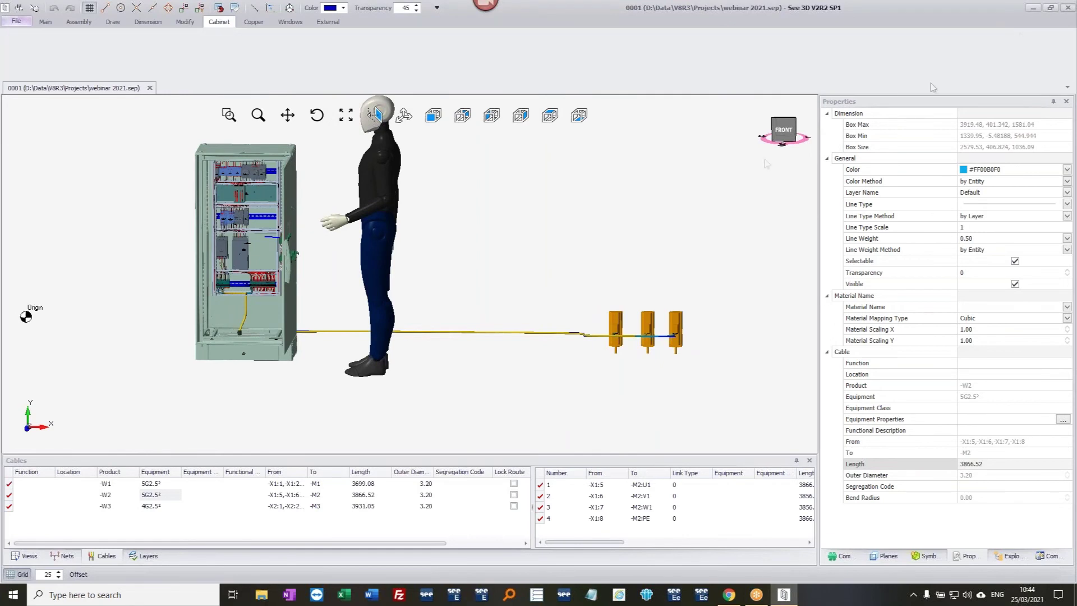
key(alt+Tab)
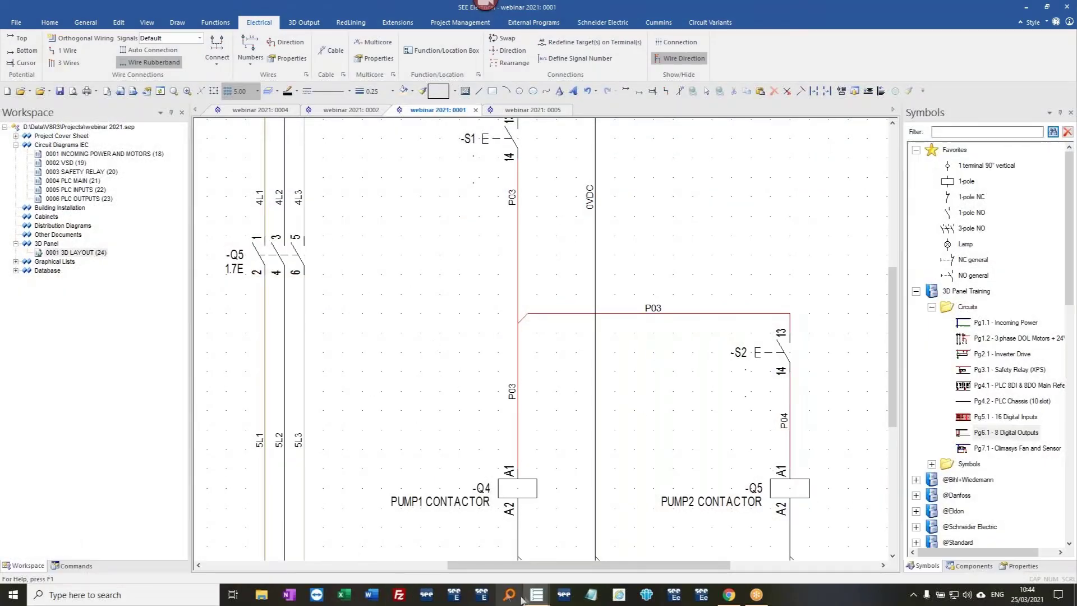
mouse_move(537, 595)
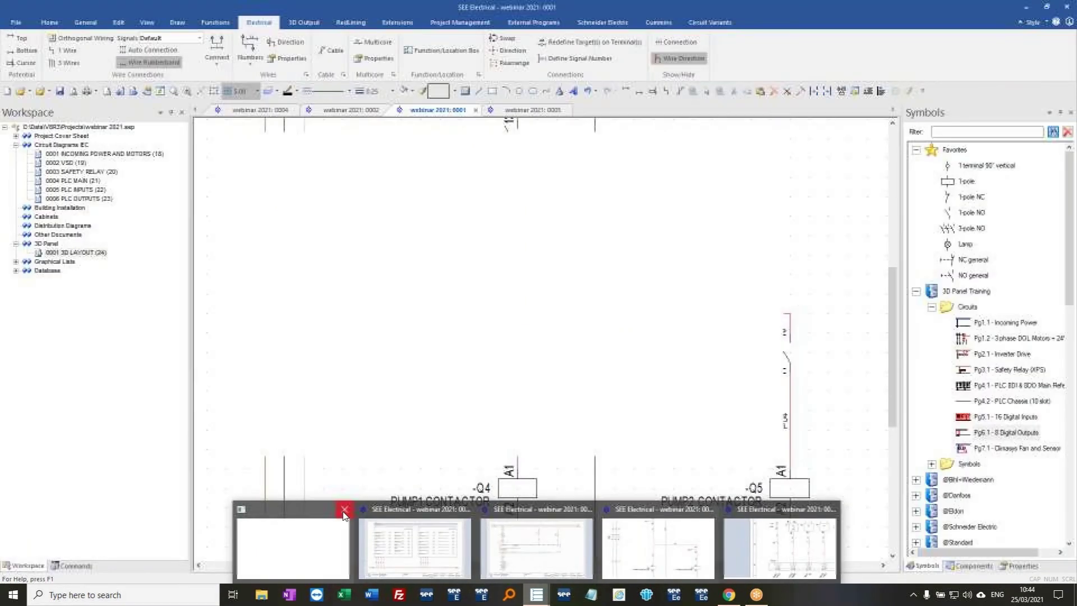
click(345, 509)
- Generate the BOM graphical list, open its page 0001 and check the front plinth entry NSYSPF6100
scroll(542, 344, down, 3)
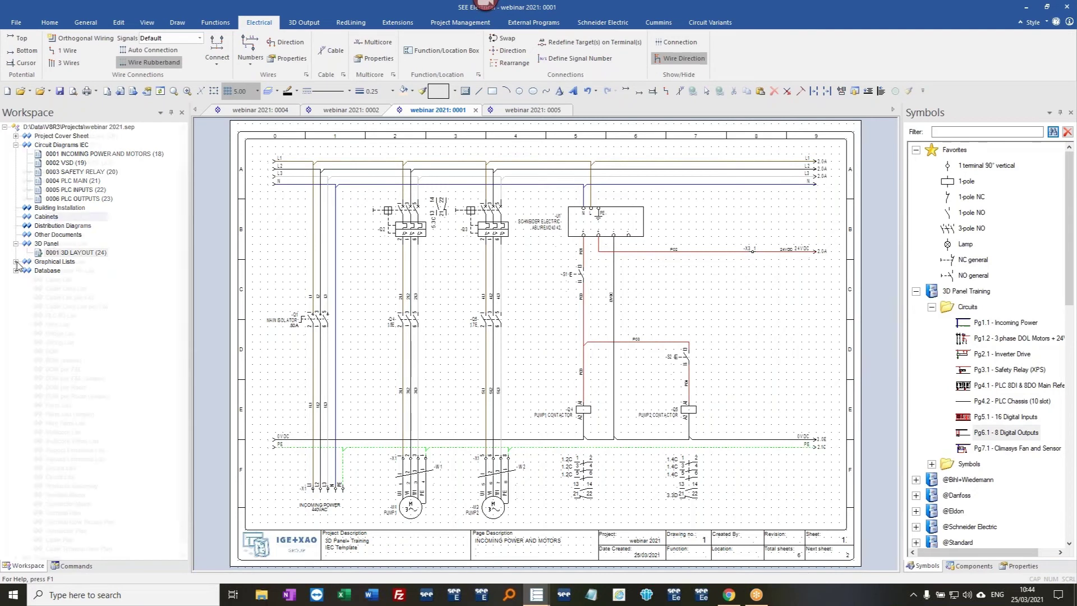
click(17, 262)
click(50, 351)
right_click(49, 351)
click(72, 359)
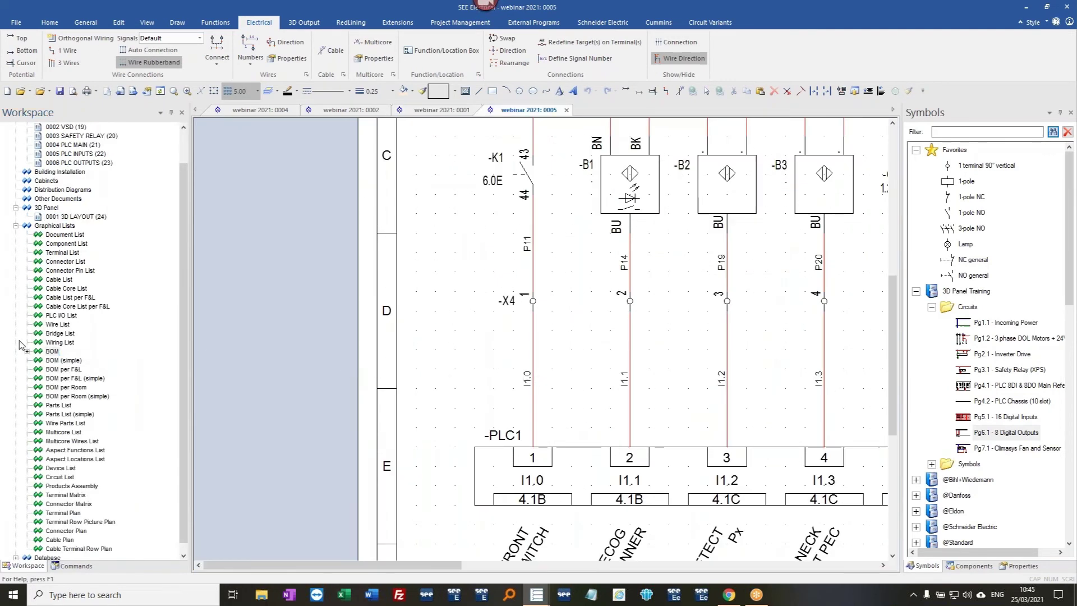
click(27, 351)
double_click(63, 360)
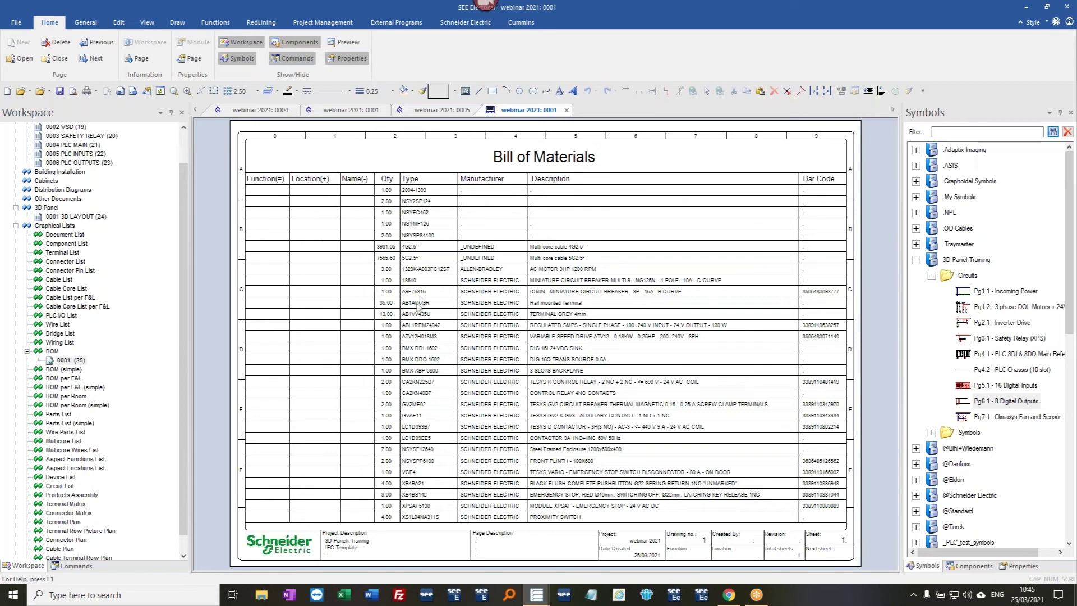
click(420, 461)
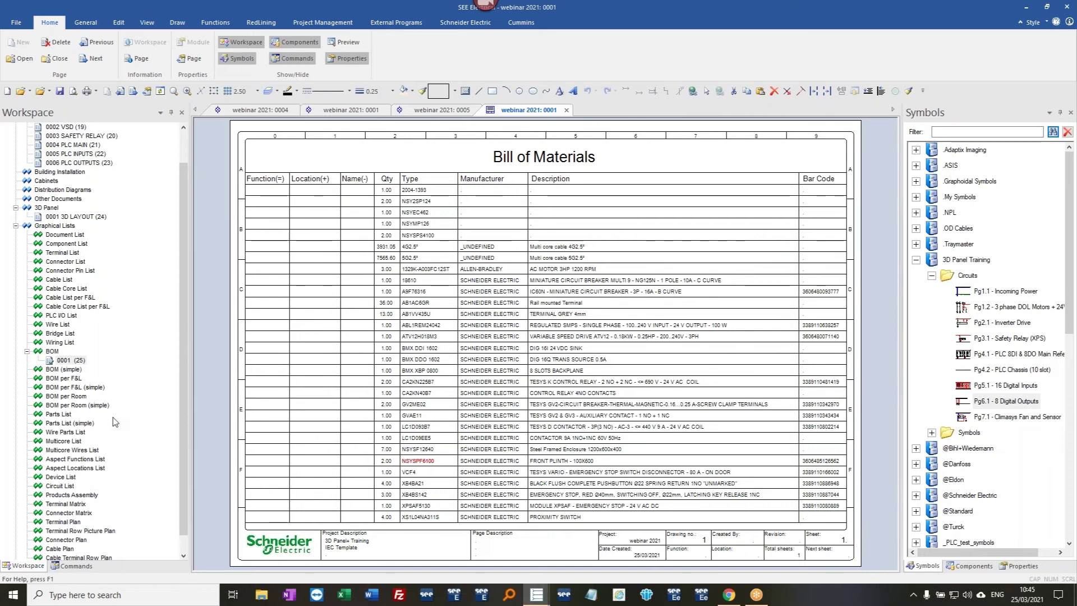
- Generate the Cable Plan, open the page covering -W1, -W2 and -W3 and inspect each cable's length and cores
scroll(74, 491, down, 1)
right_click(66, 531)
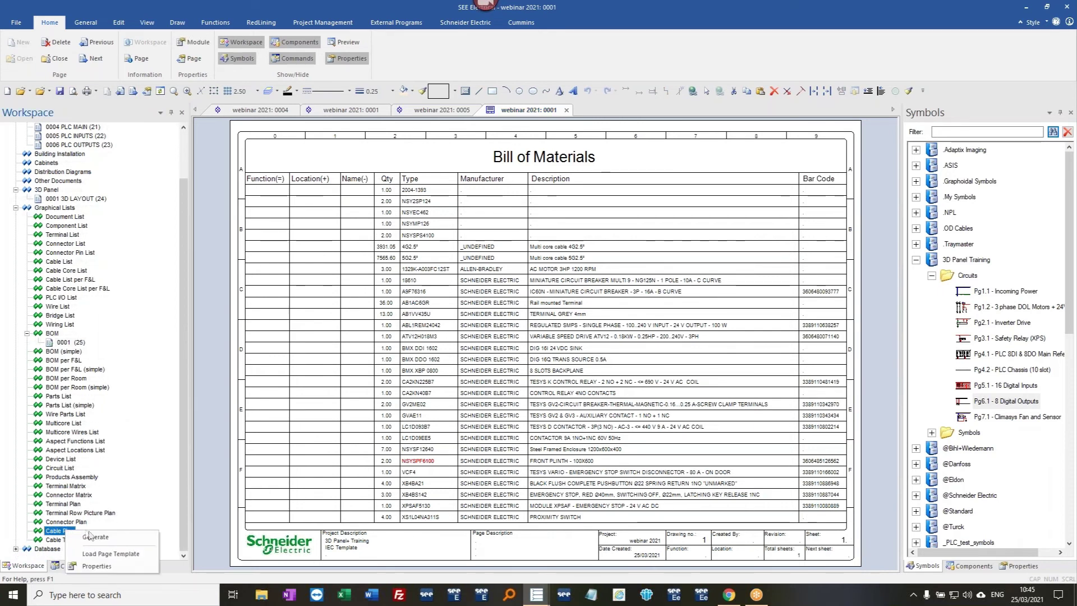
click(94, 538)
click(27, 531)
click(78, 540)
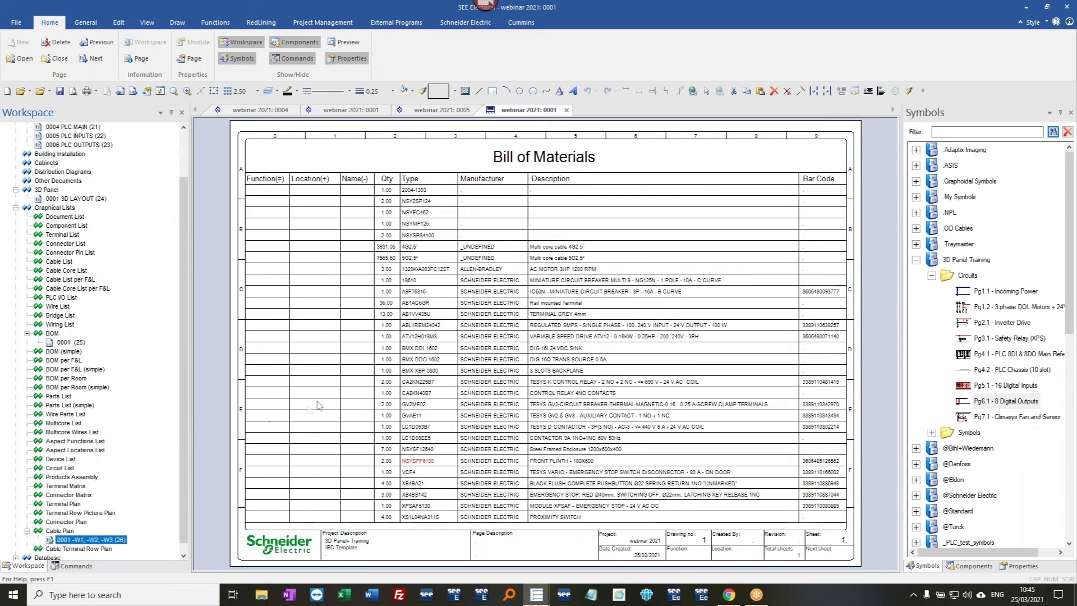
double_click(91, 540)
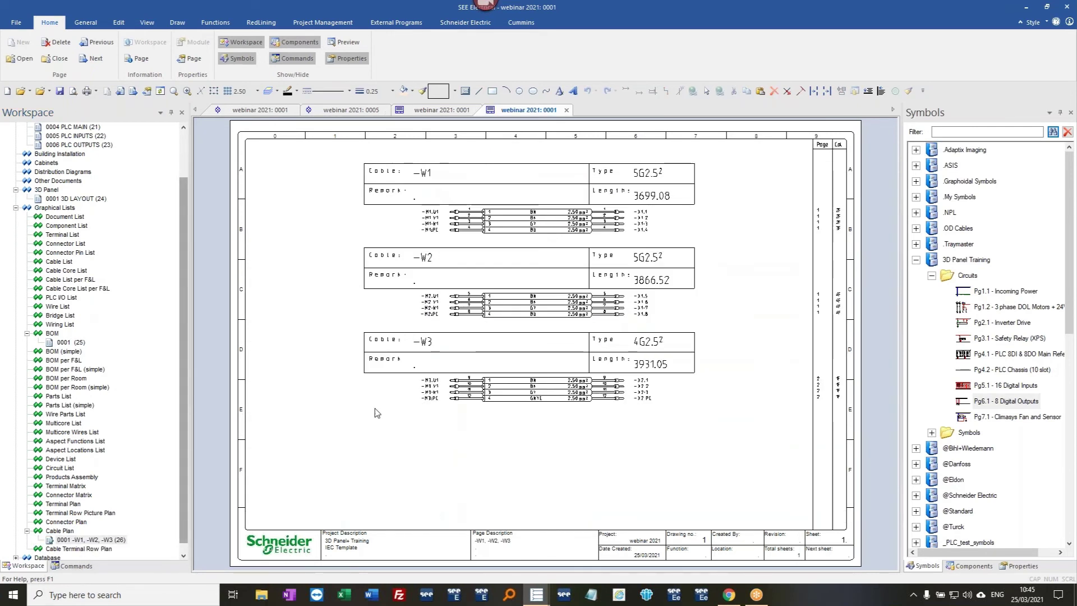
scroll(513, 208, up, 3)
scroll(542, 339, down, 1)
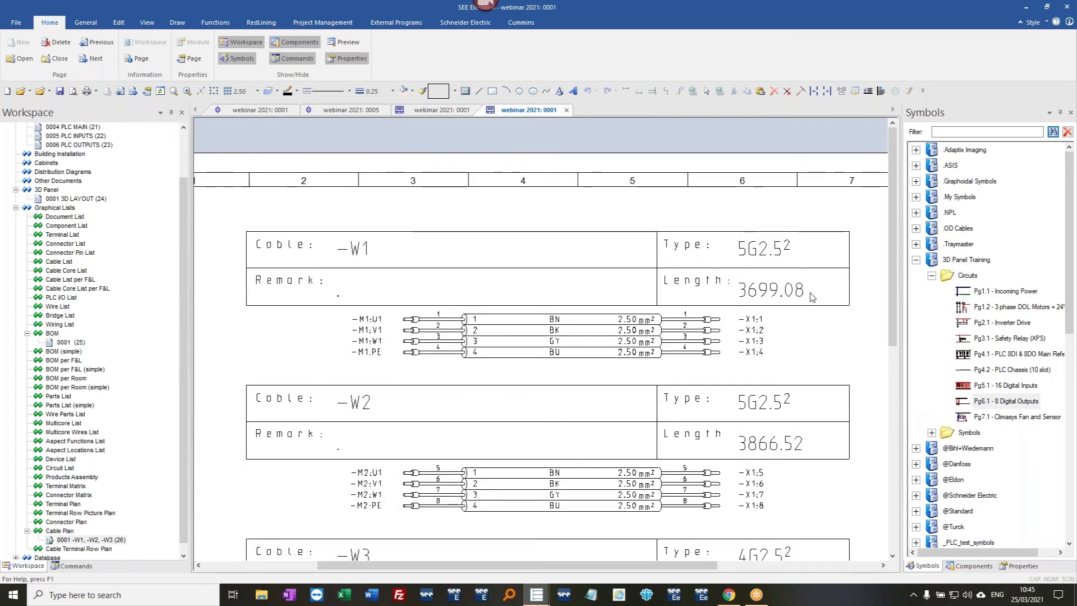
- Generate the Terminal Matrix and open its page for terminal strips -X1 to -X4
right_click(78, 487)
click(108, 495)
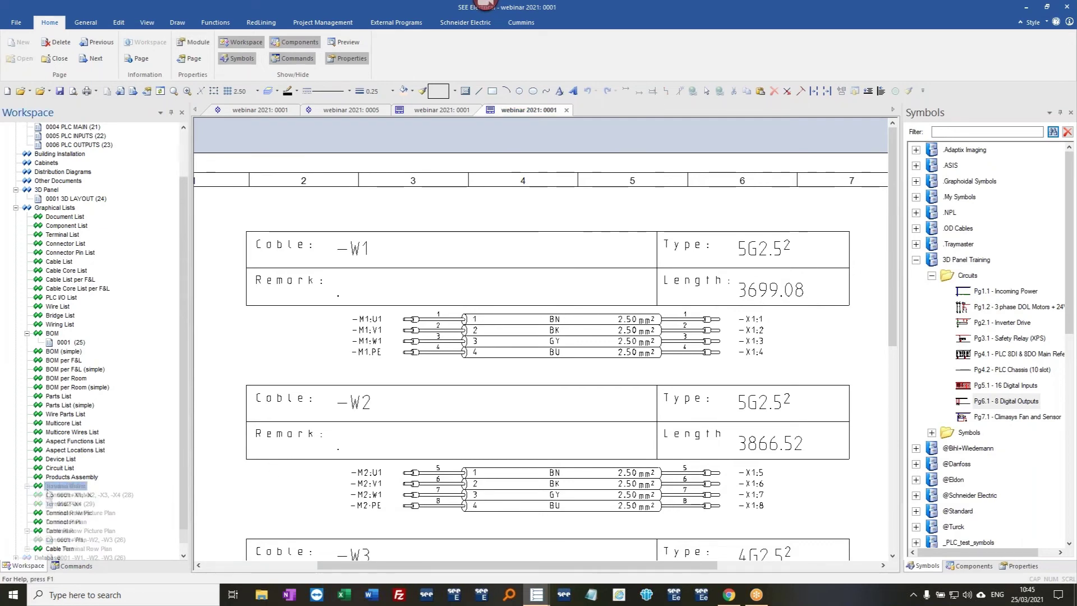
double_click(52, 495)
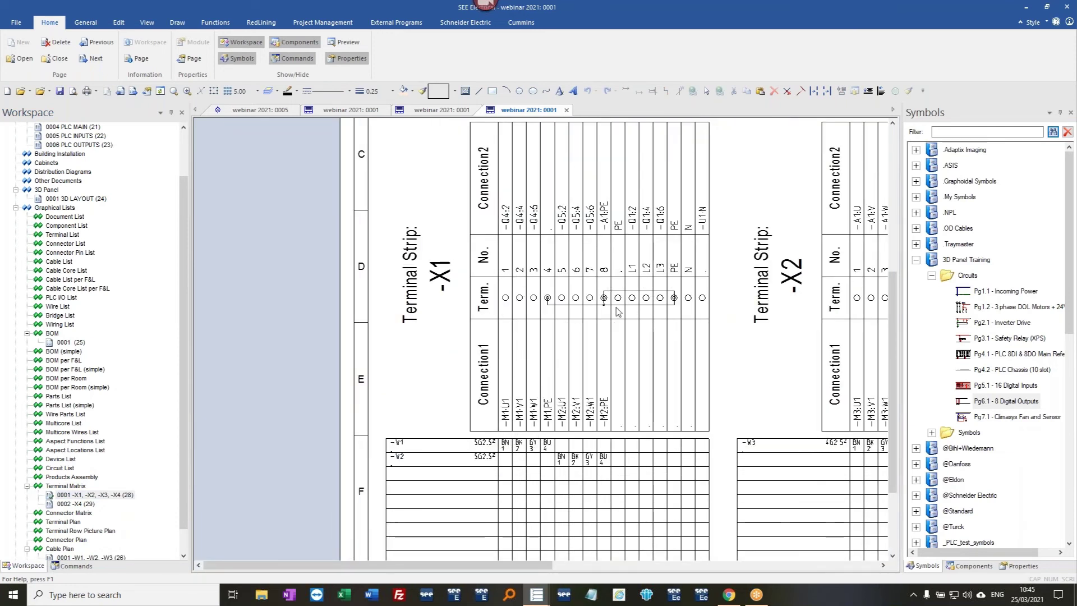
- Collapse the graphical lists, save the project and minimise SEE Electrical to reach the desktop
click(16, 208)
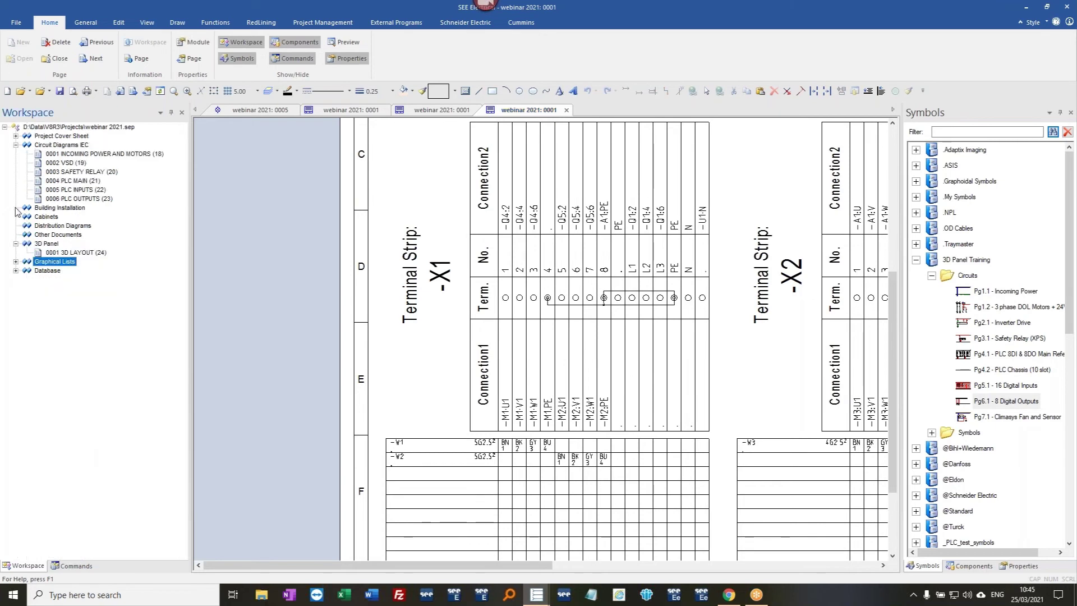
click(60, 91)
click(1026, 7)
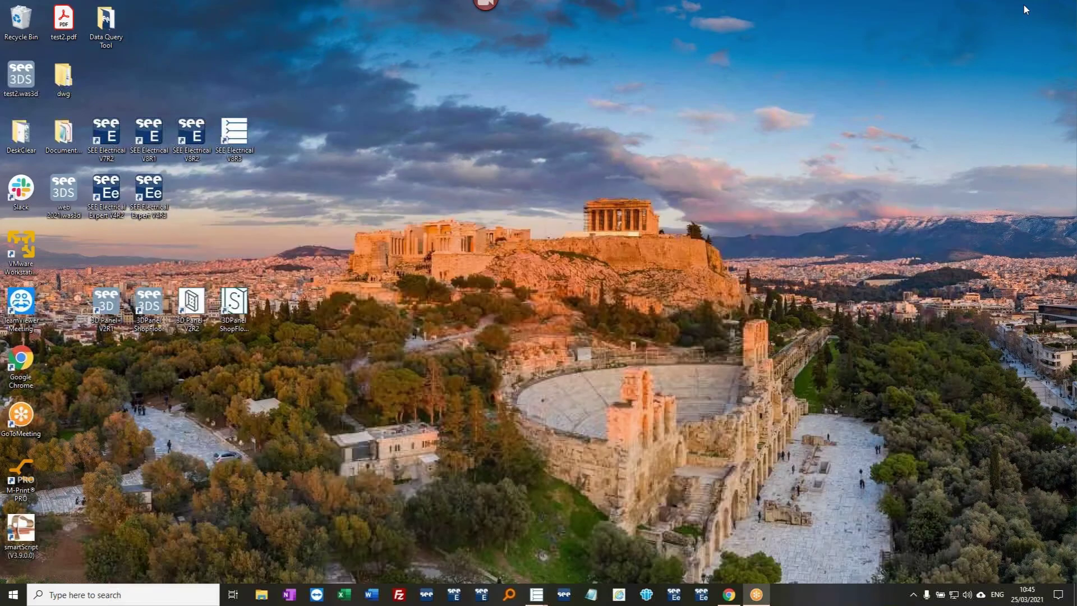
- Launch See Electrical 3D Panel Shop Floor and open web 2021.was3d from the Desktop
double_click(244, 322)
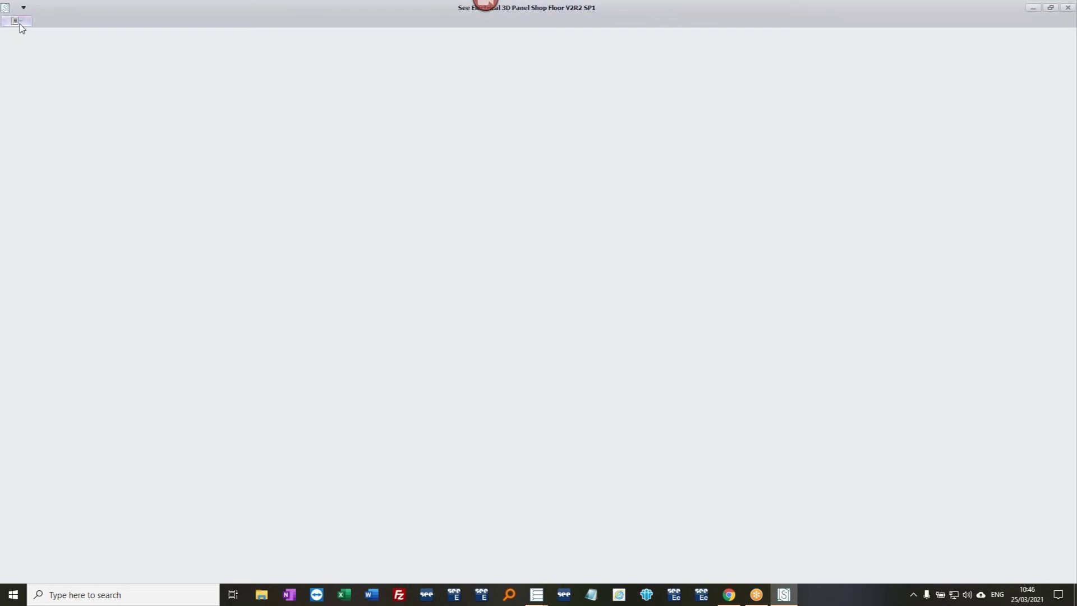
click(16, 21)
click(34, 39)
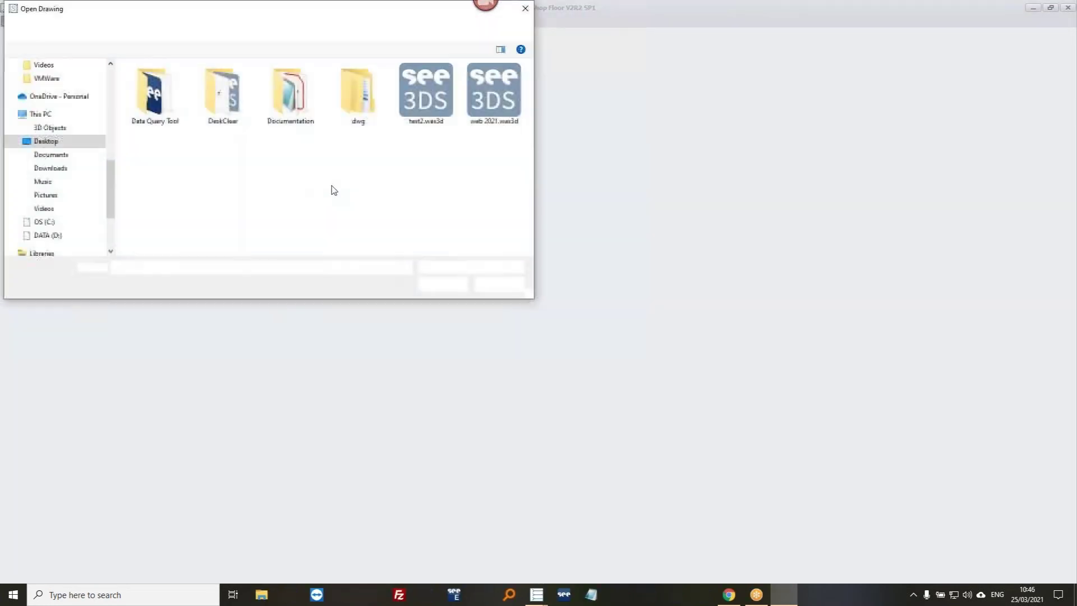
double_click(493, 93)
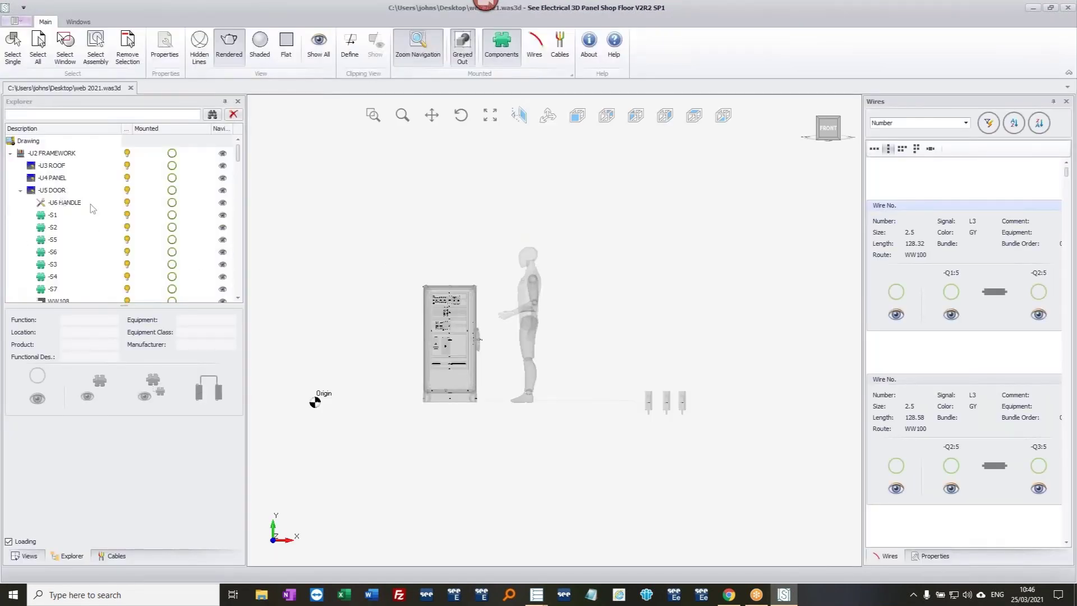
- Orbit the cabinet model and bring the -U2 FRAMEWORK into focus from the component tree
click(17, 559)
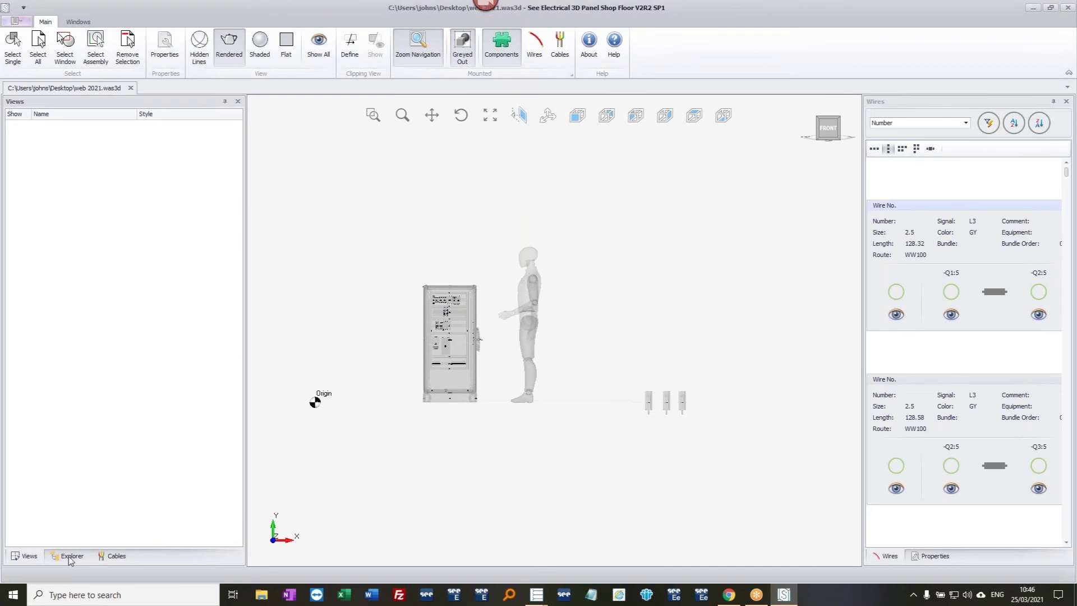
click(68, 557)
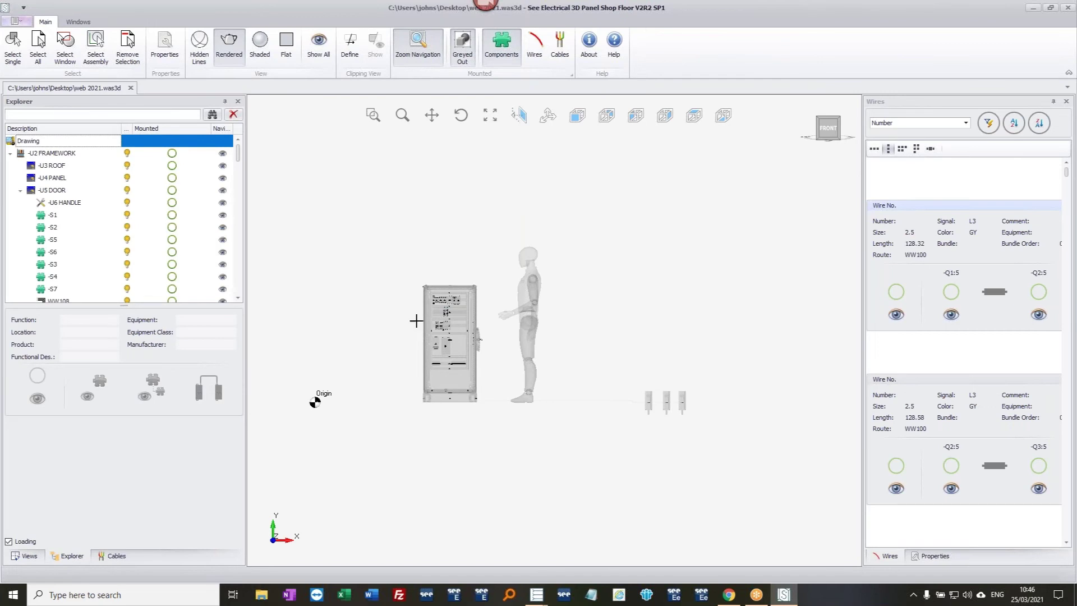
middle_drag(435, 327, 456, 332)
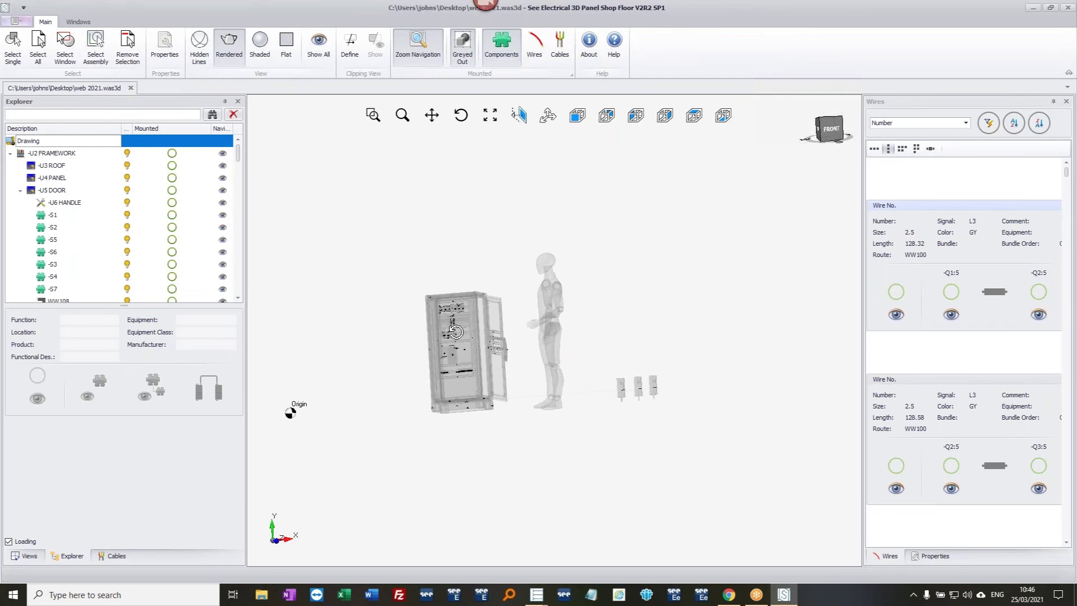
middle_drag(456, 332, 477, 335)
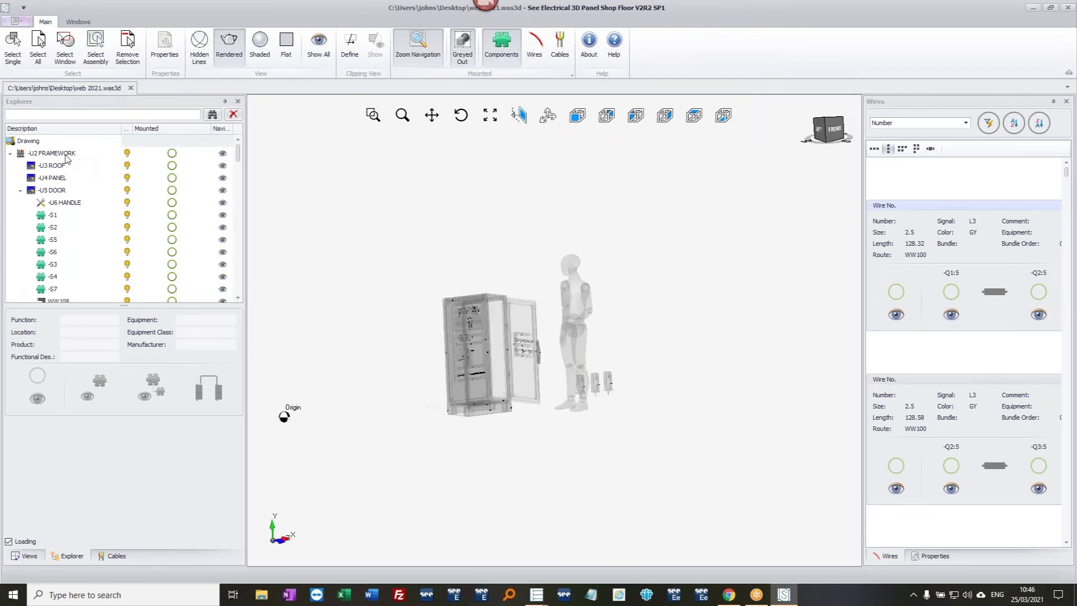
click(67, 155)
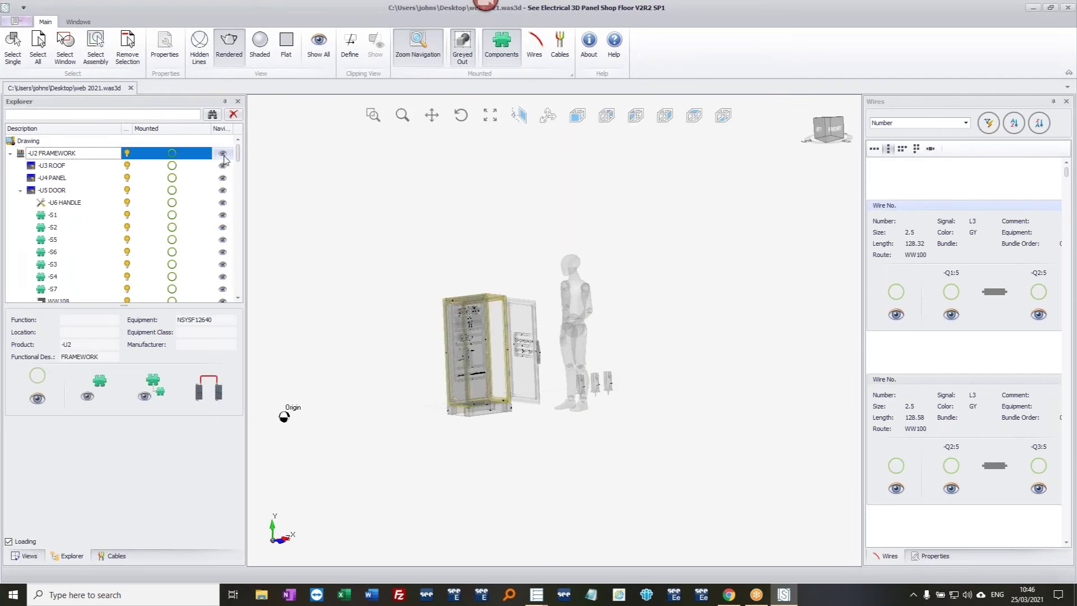
click(223, 156)
scroll(560, 327, up, 2)
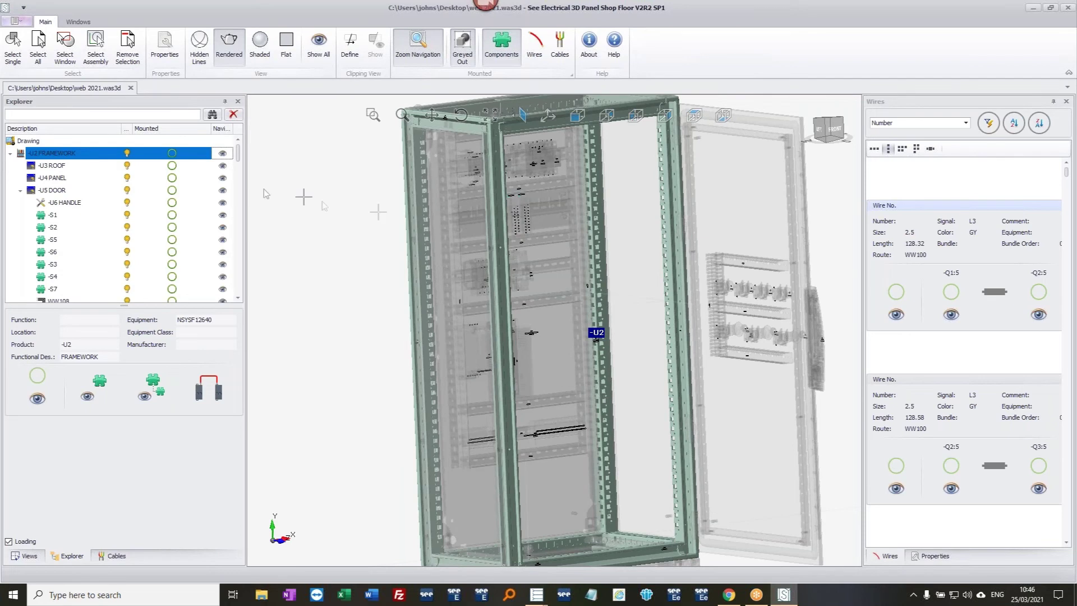
- Mark -U2 FRAMEWORK, -U3 ROOF, -U4 PANEL, -U5 DOOR and -U6 HANDLE as mounted
click(172, 154)
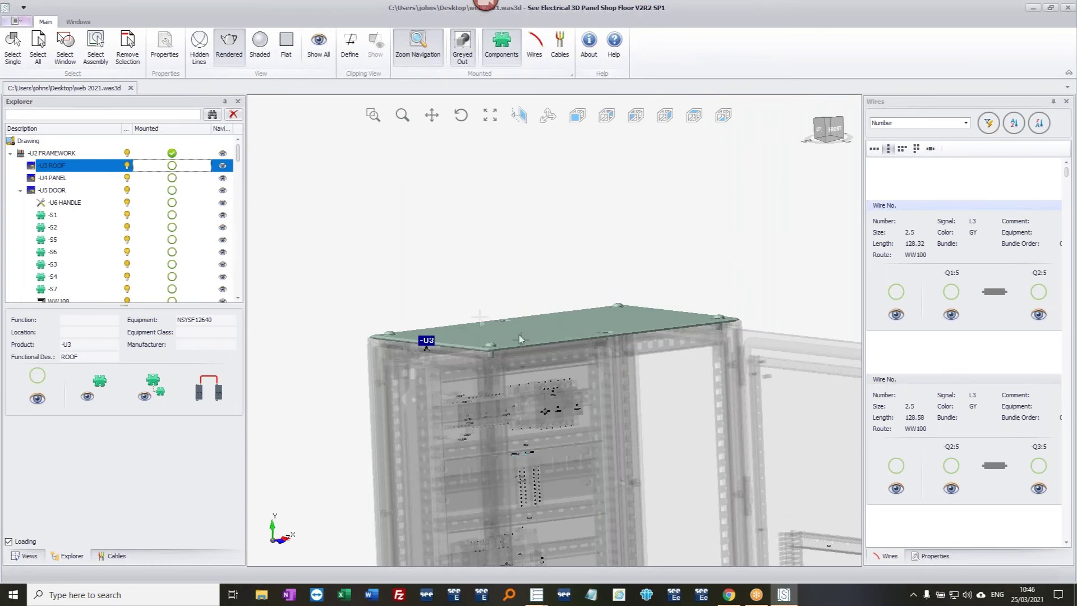
click(172, 166)
click(173, 178)
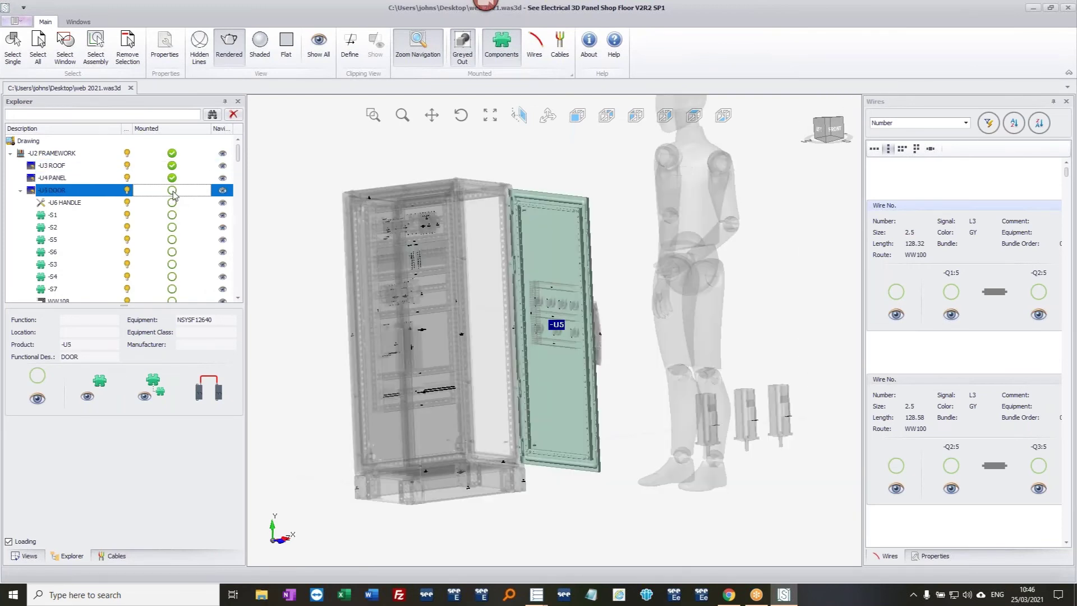
click(173, 192)
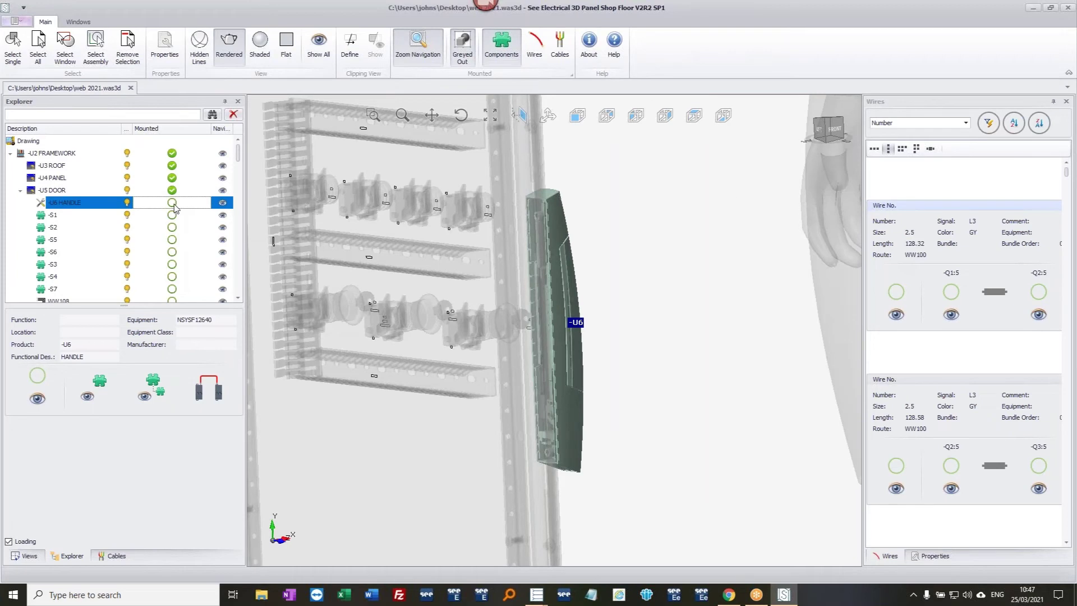
click(173, 203)
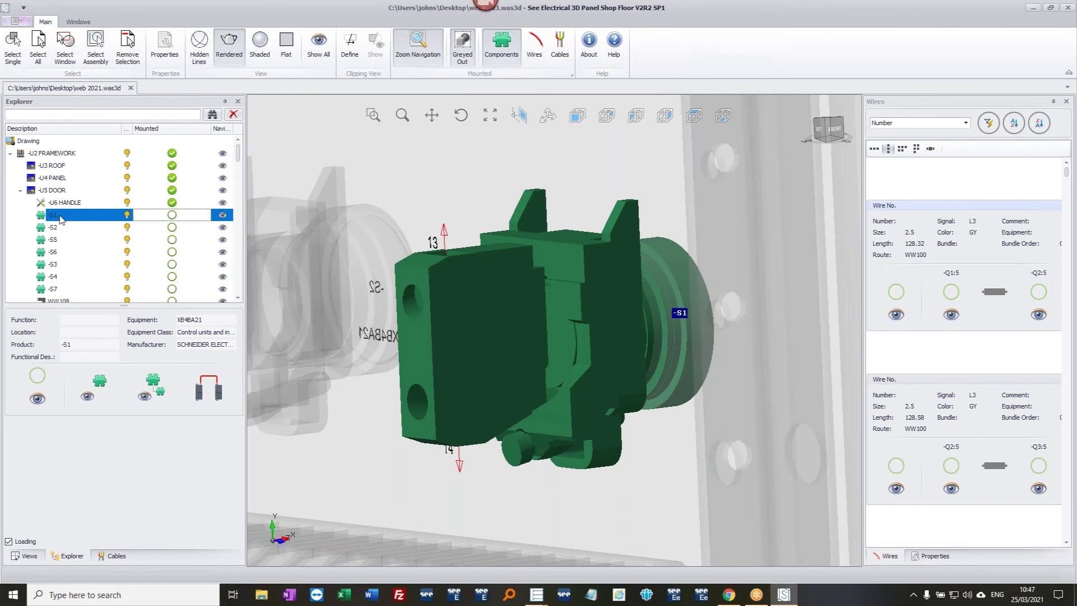
- List the wires of -S1 and mark P01 from -S1:13 to -U1:+ and P03 from -S2:13 to -S1:14 as mounted
scroll(441, 343, down, 3)
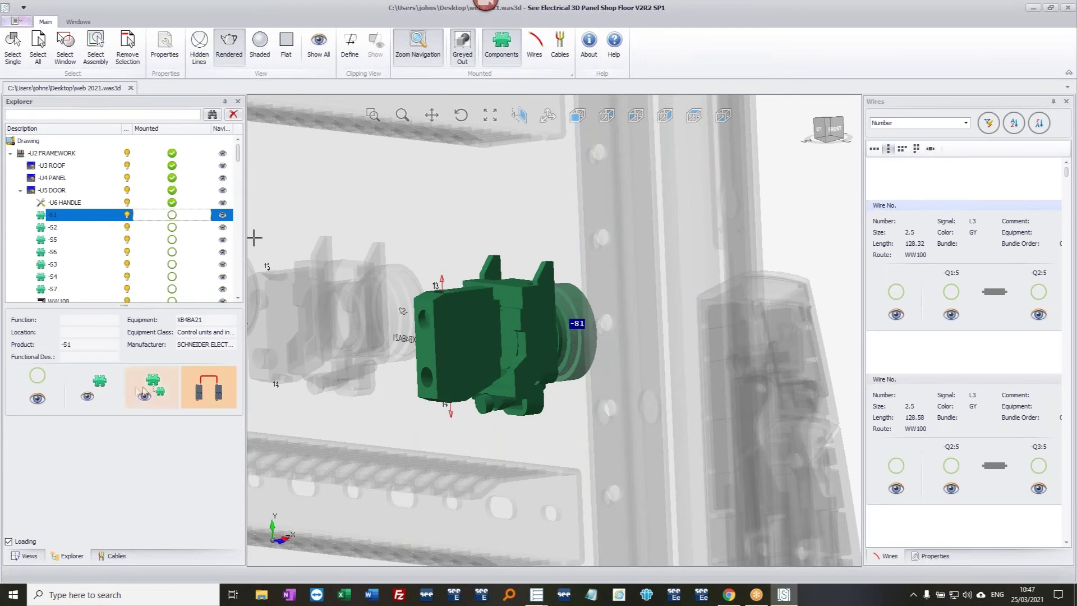
click(211, 392)
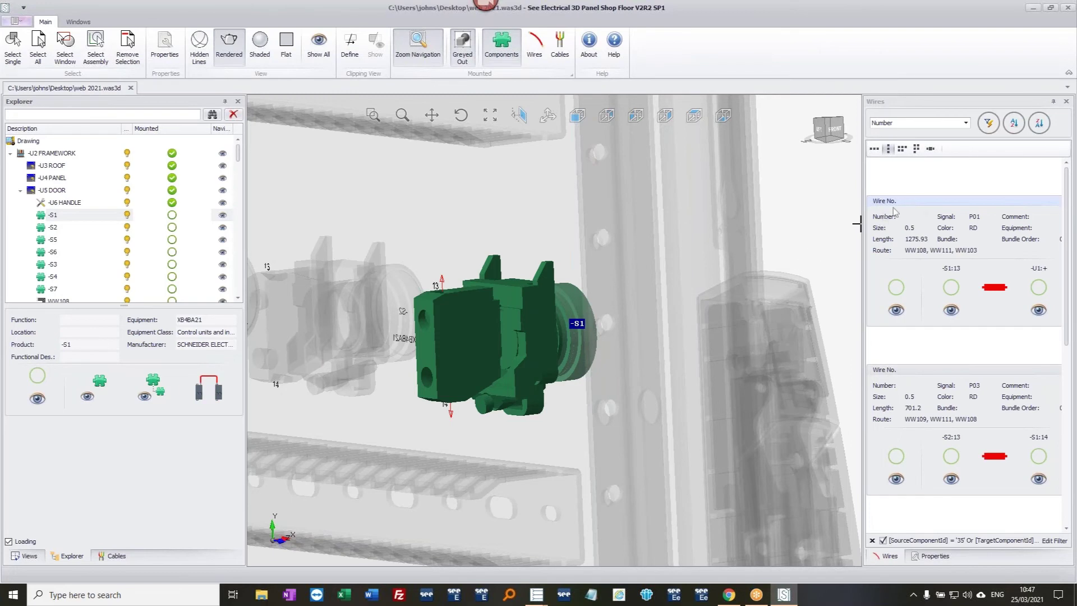
click(896, 312)
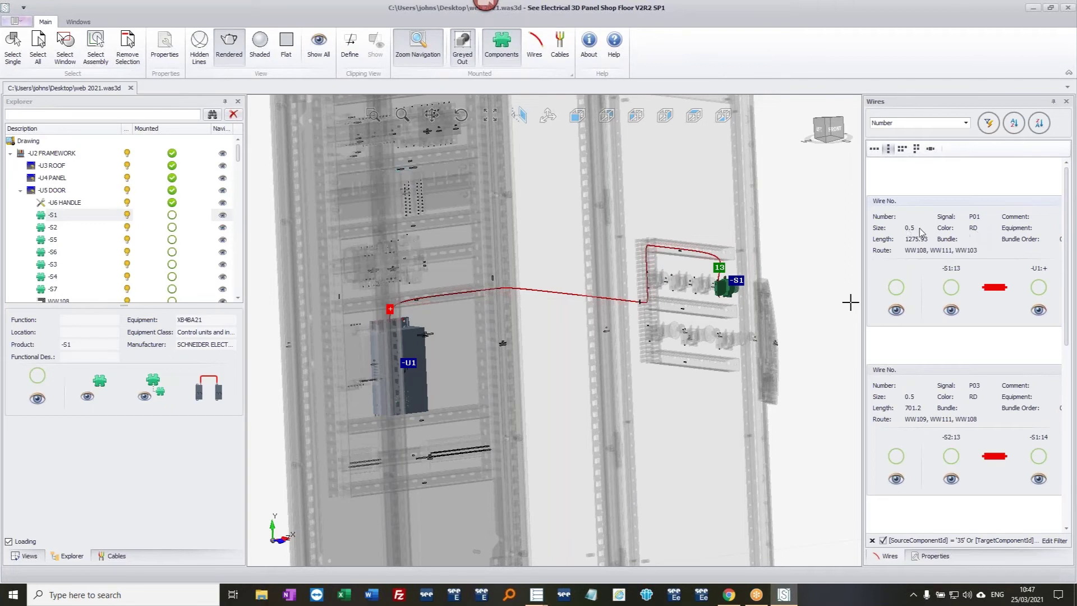
click(894, 288)
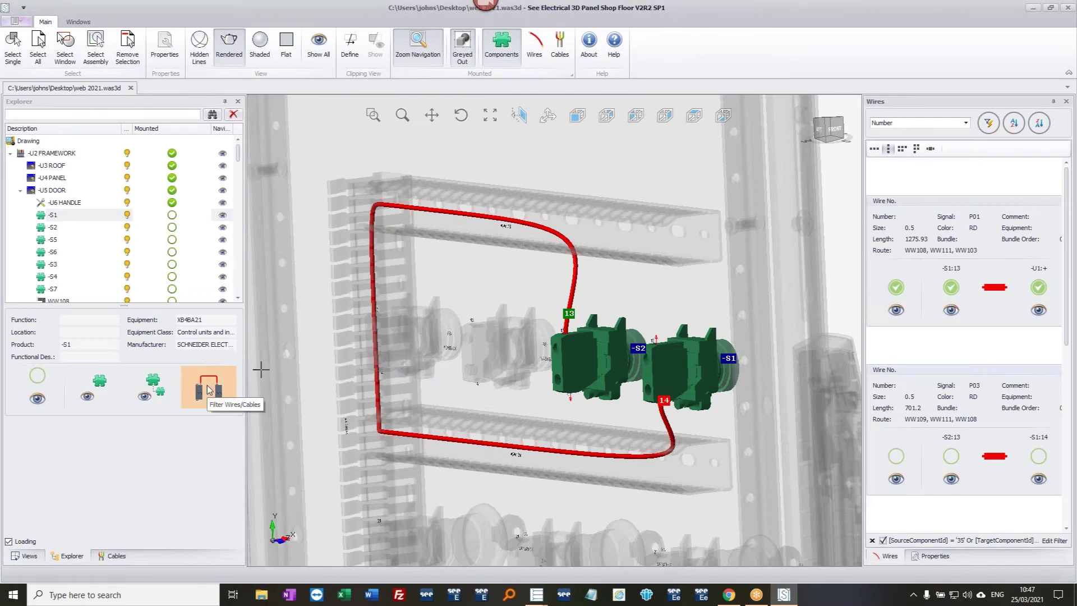
click(896, 457)
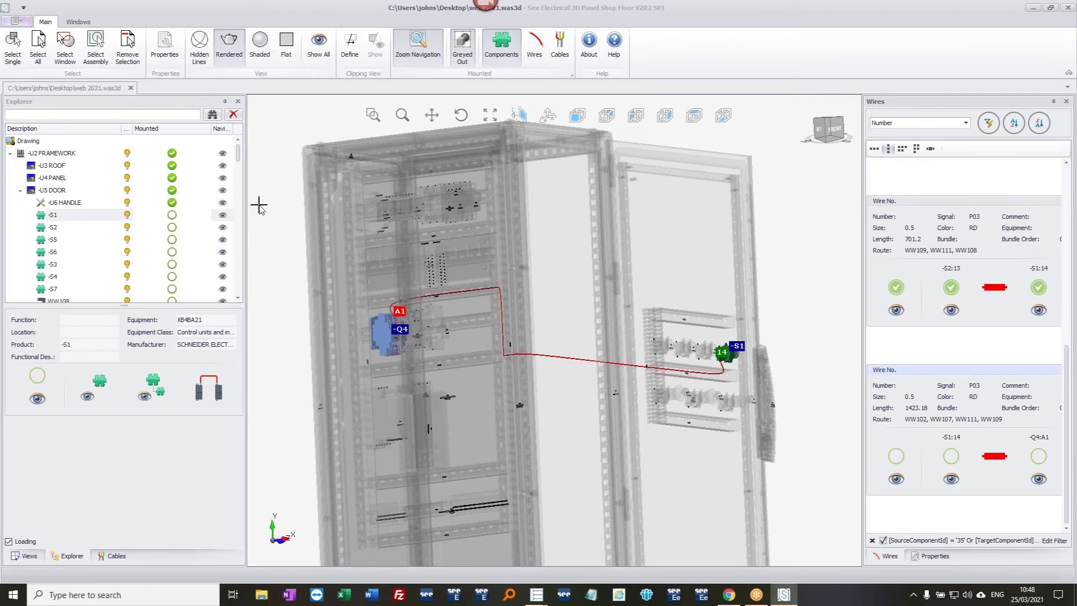
- Select power supply -U1 in the 3D model and restrict the wire list to its connections
click(345, 274)
middle_drag(487, 429, 406, 411)
click(405, 411)
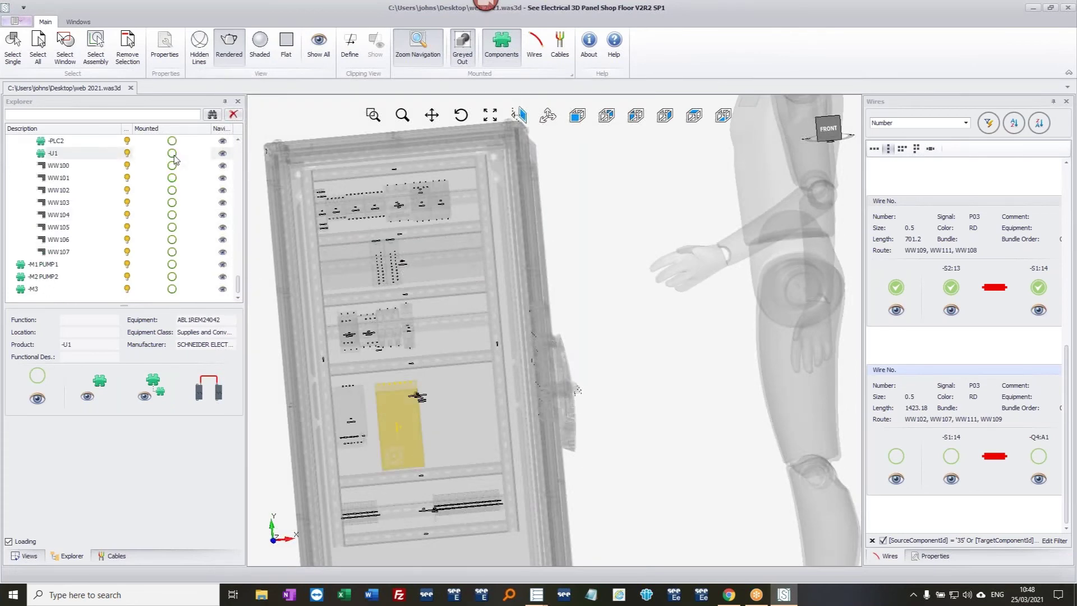
click(219, 391)
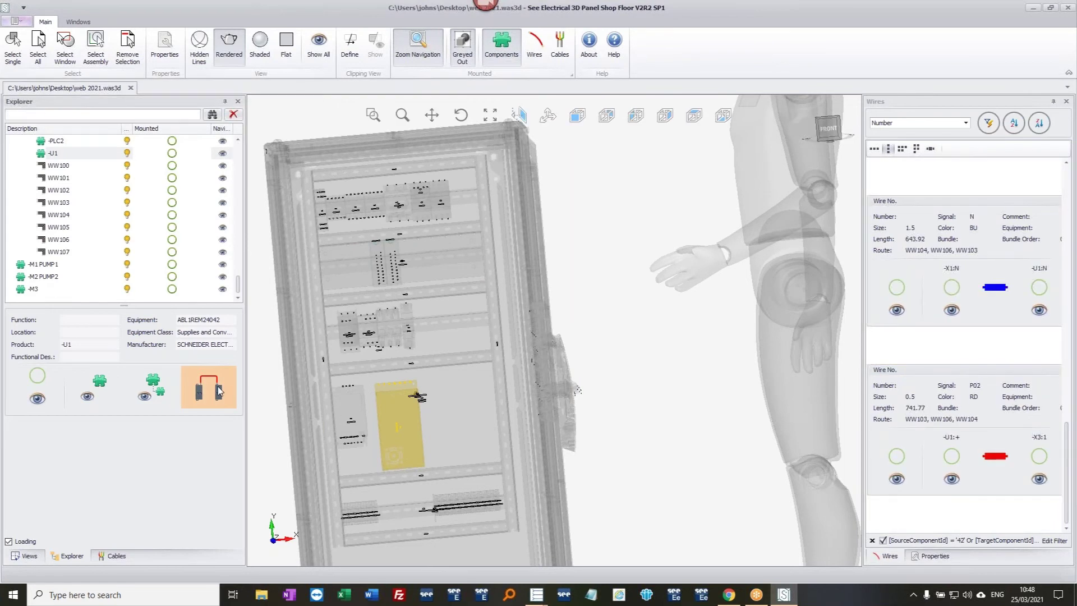
- Mark wire N from -X1:N to -U1:N and wire P02 from -U1:+ to -X3:1 as mounted
click(897, 309)
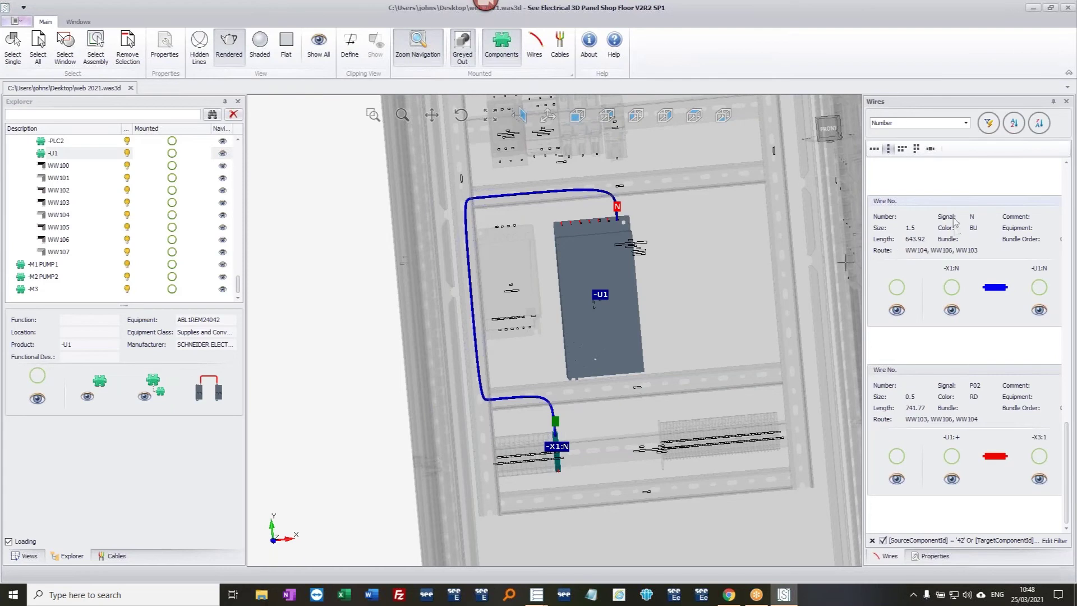
click(897, 288)
click(896, 456)
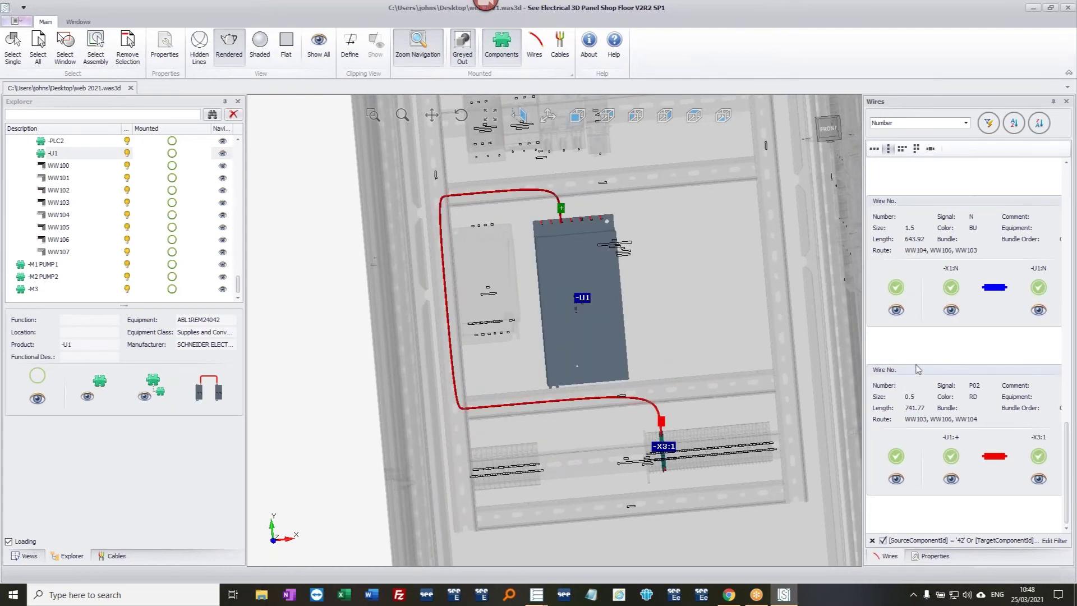
- Show the routes of wire L1 from -Q6:1 to -U1:L and wire 0VDC from -U1:- to -X4:17, marking both as mounted
drag(1071, 443, 1067, 191)
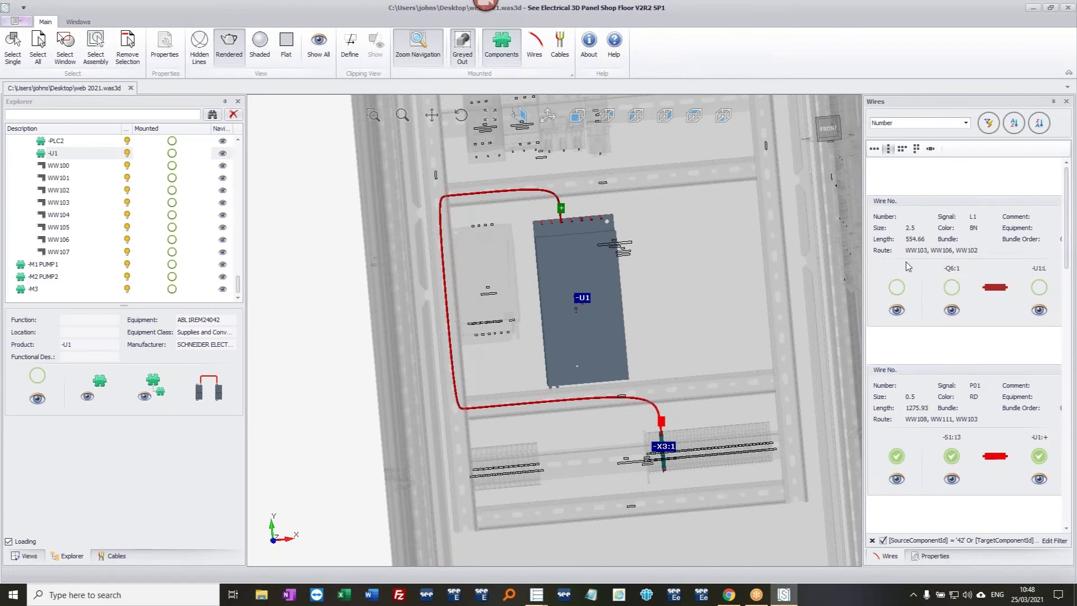
click(897, 310)
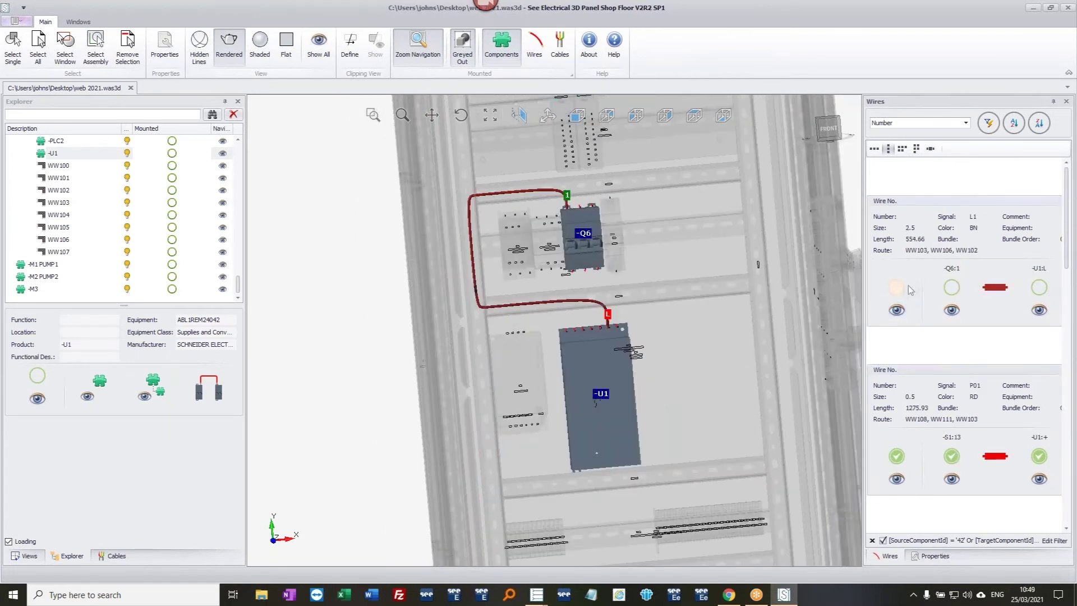
click(896, 287)
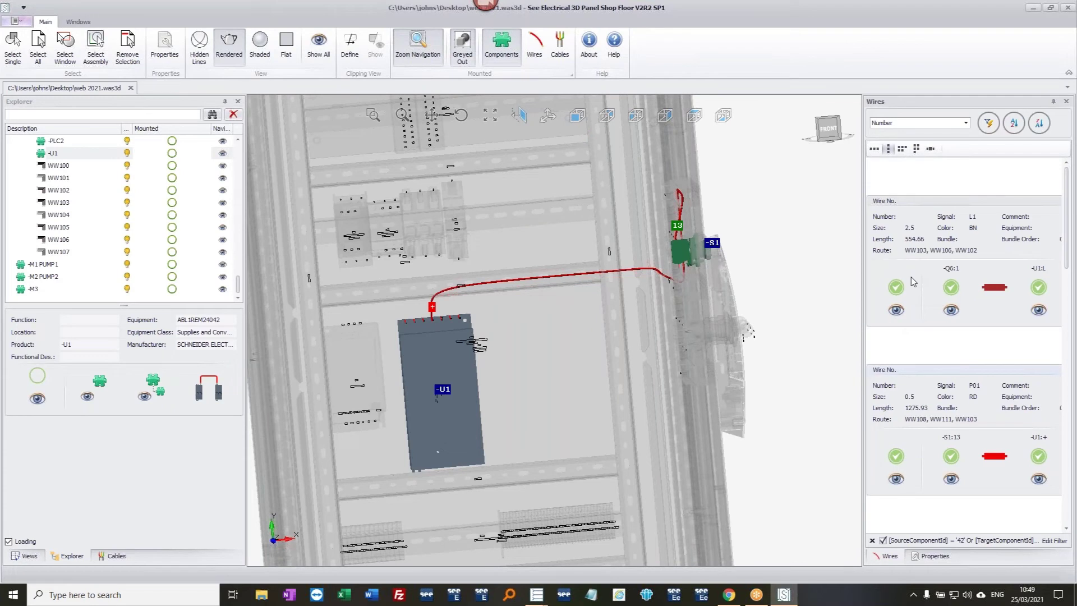
scroll(903, 287, down, 4)
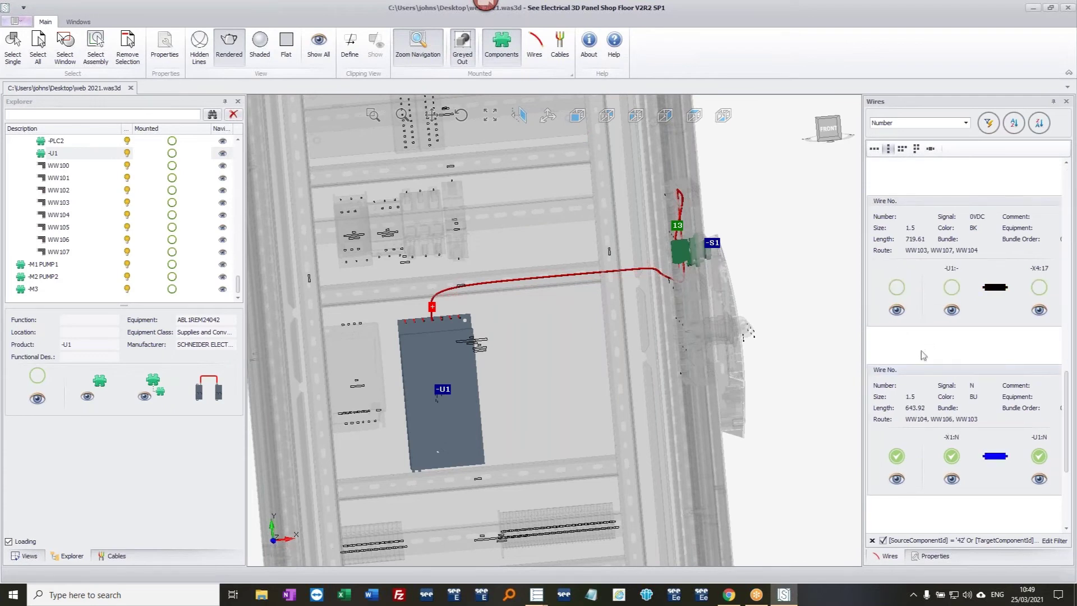
click(898, 309)
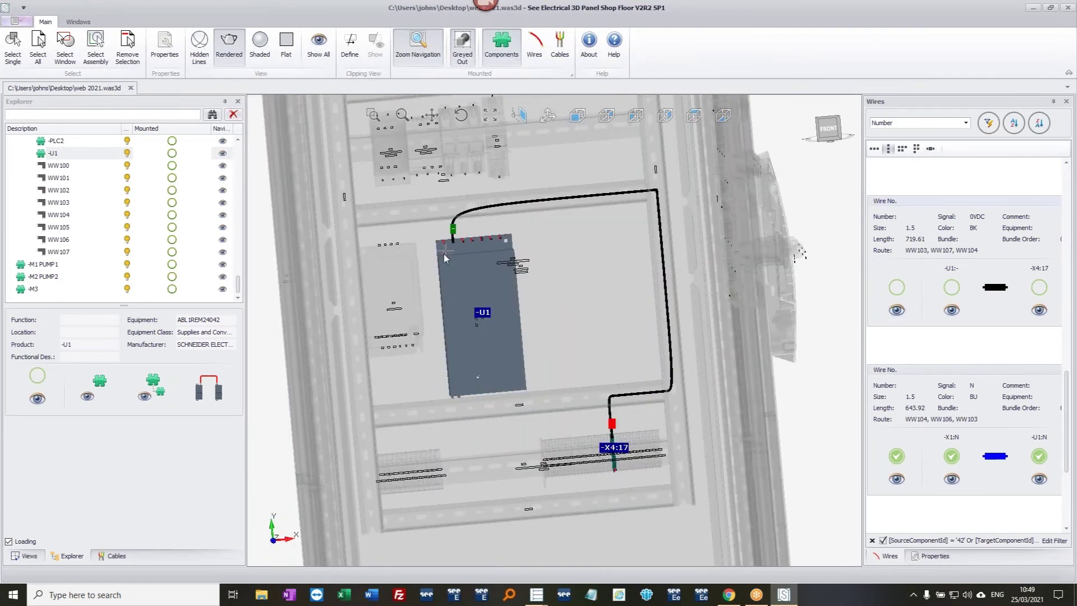
click(897, 288)
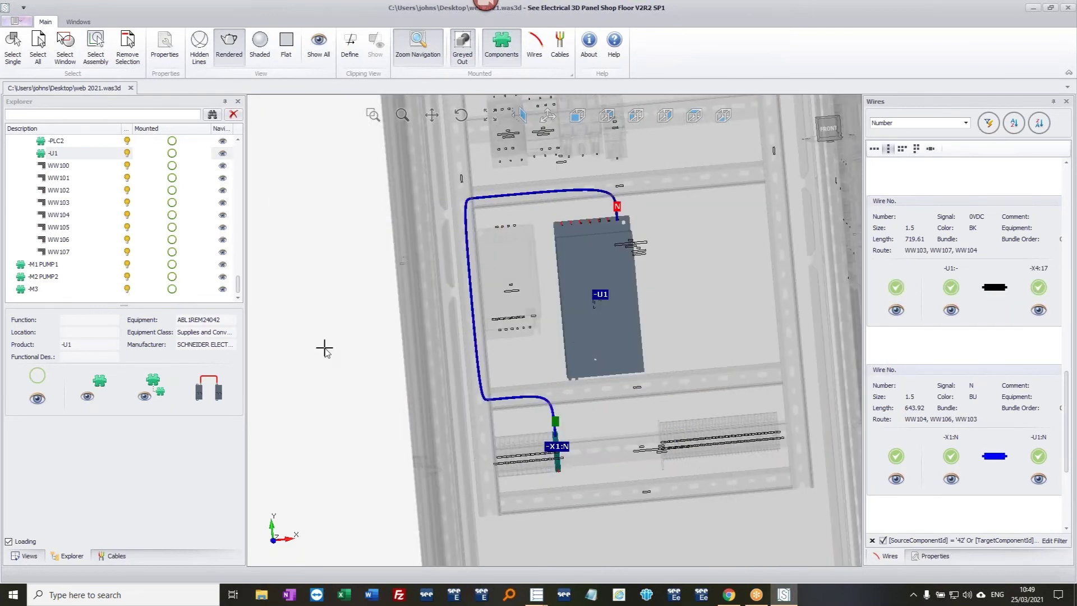
- Clear the -U1 wire filter and filter the wire list by color BK instead
ctrl+middle_drag(644, 349, 539, 294)
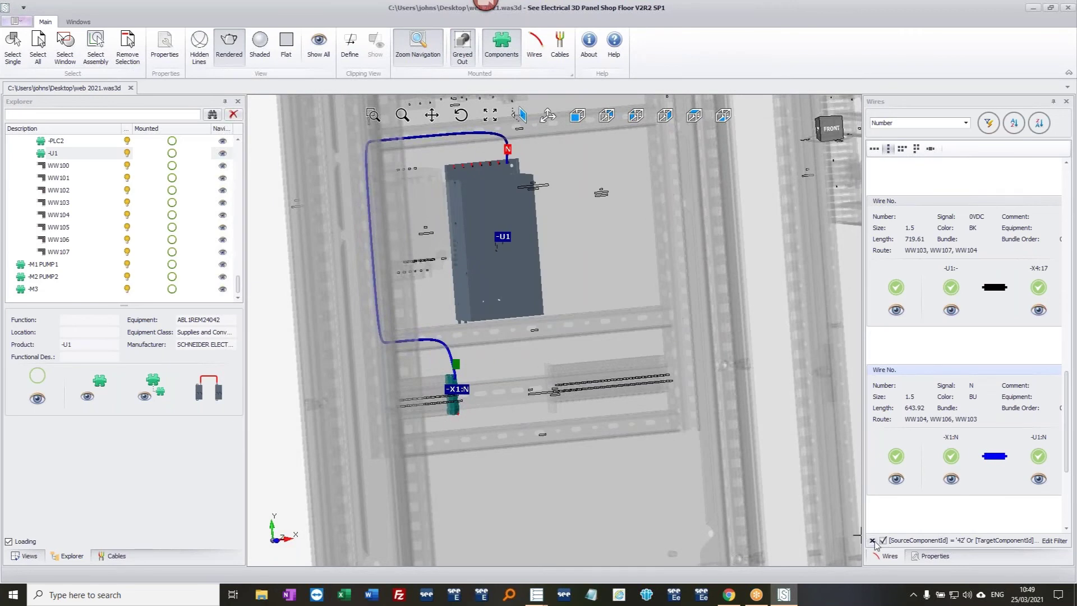
click(872, 541)
click(965, 122)
click(886, 176)
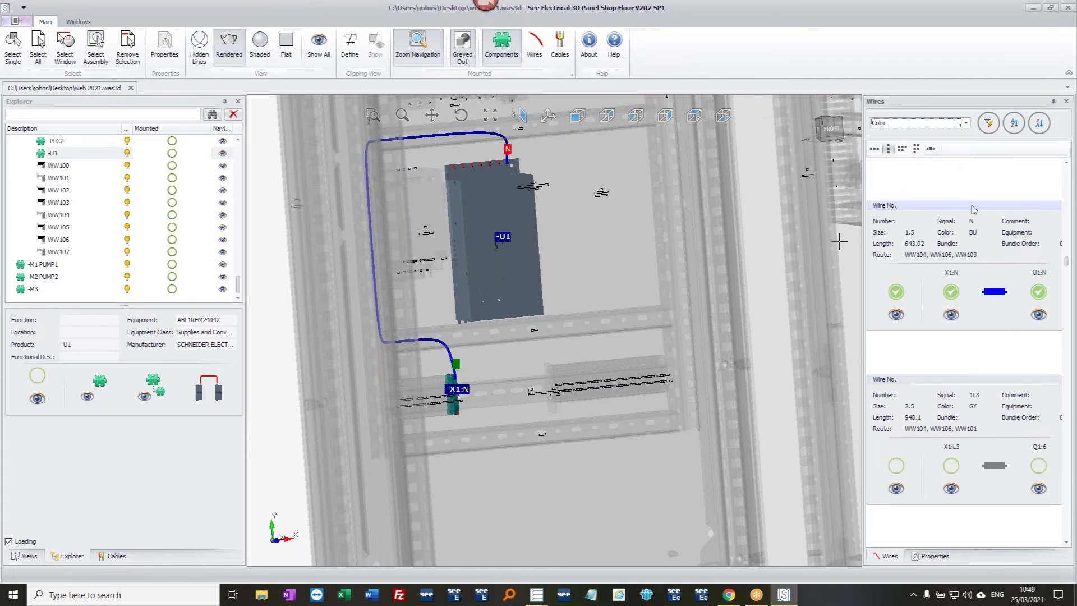
click(989, 123)
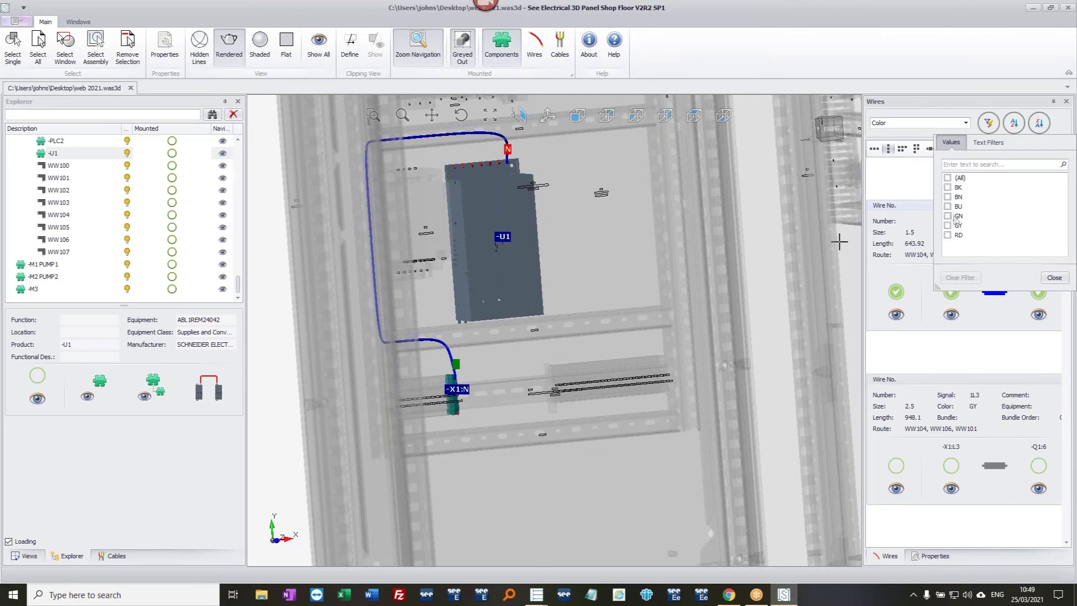
click(948, 188)
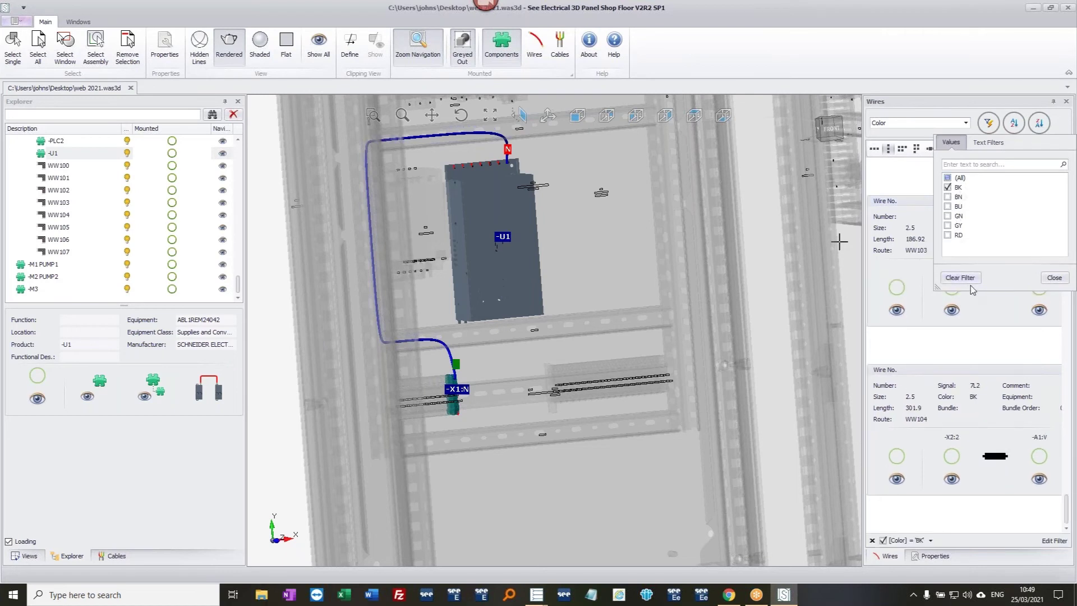
click(1054, 278)
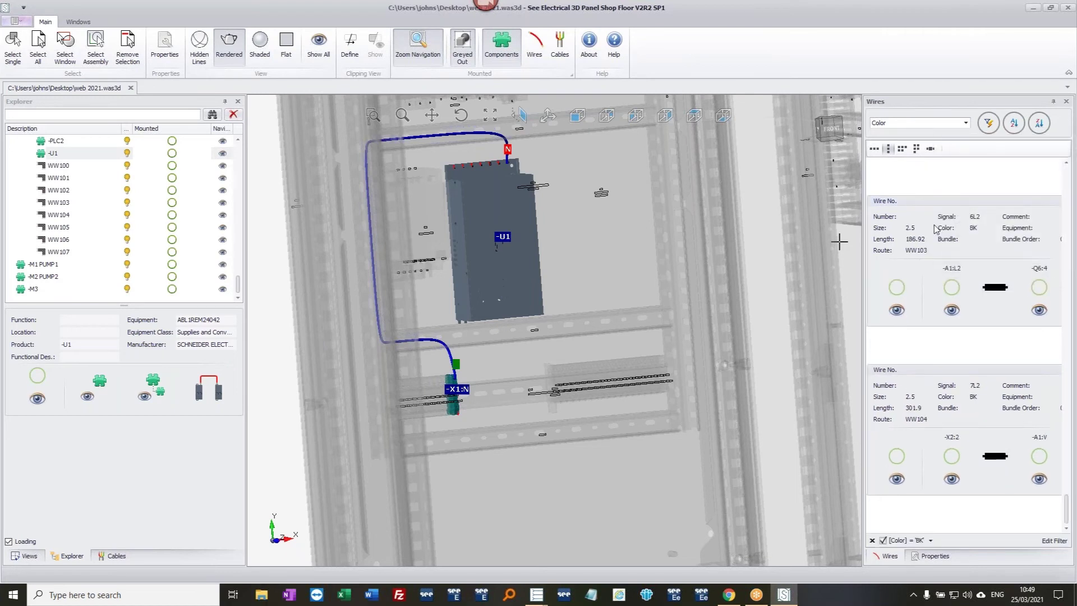
- Narrow the BK wire list further to size 1.5
click(966, 125)
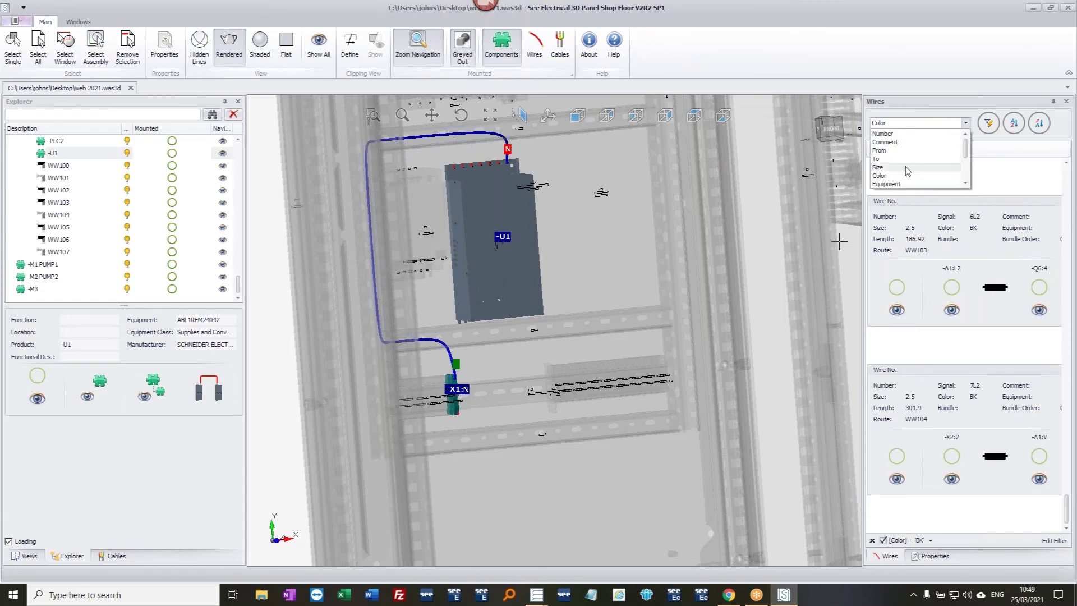
click(907, 167)
click(989, 123)
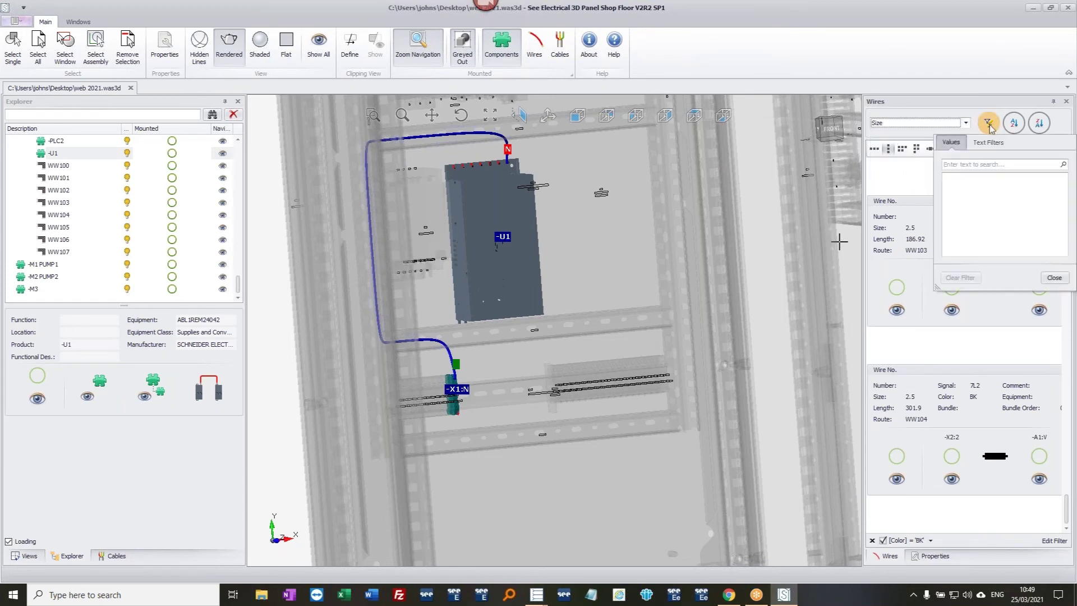
click(948, 187)
click(1053, 279)
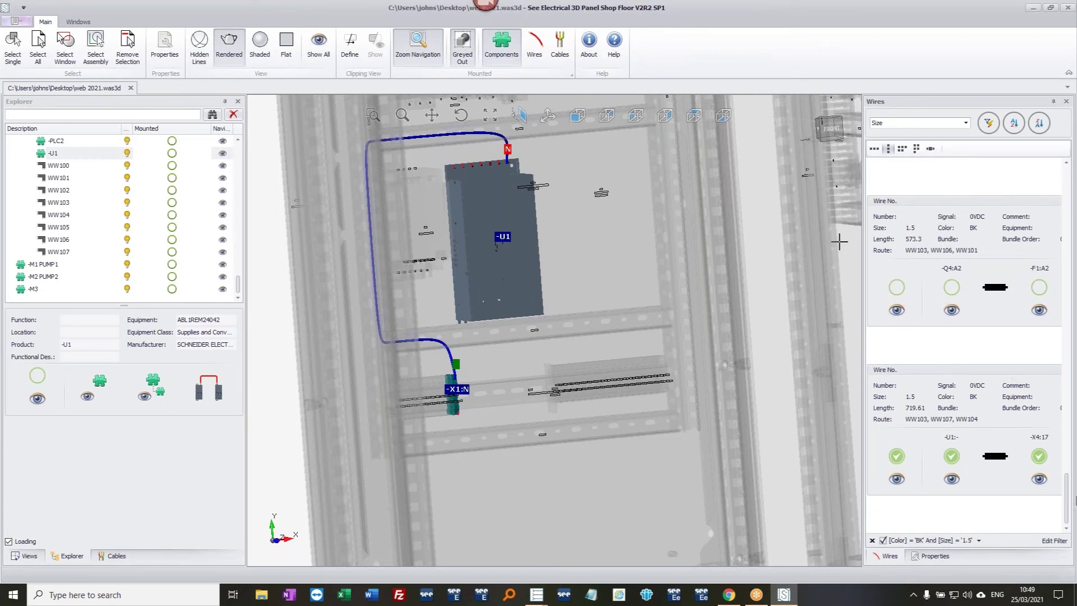
- Show the route of the first filtered wire, 0VDC from -X4:17 to -X4:19, and mark it as mounted
drag(1067, 505, 1073, 168)
click(903, 312)
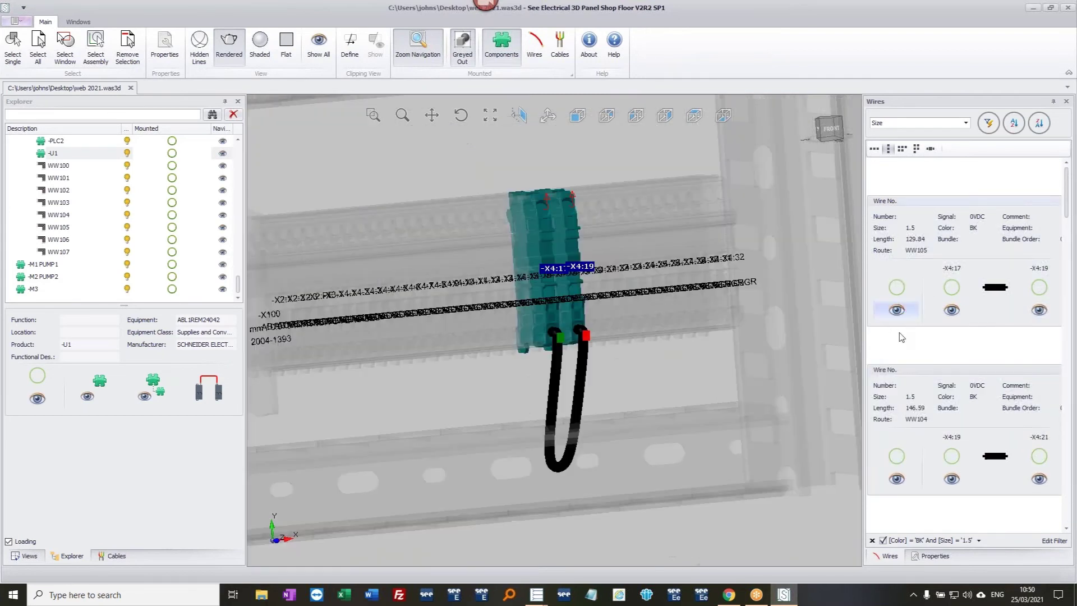
click(900, 289)
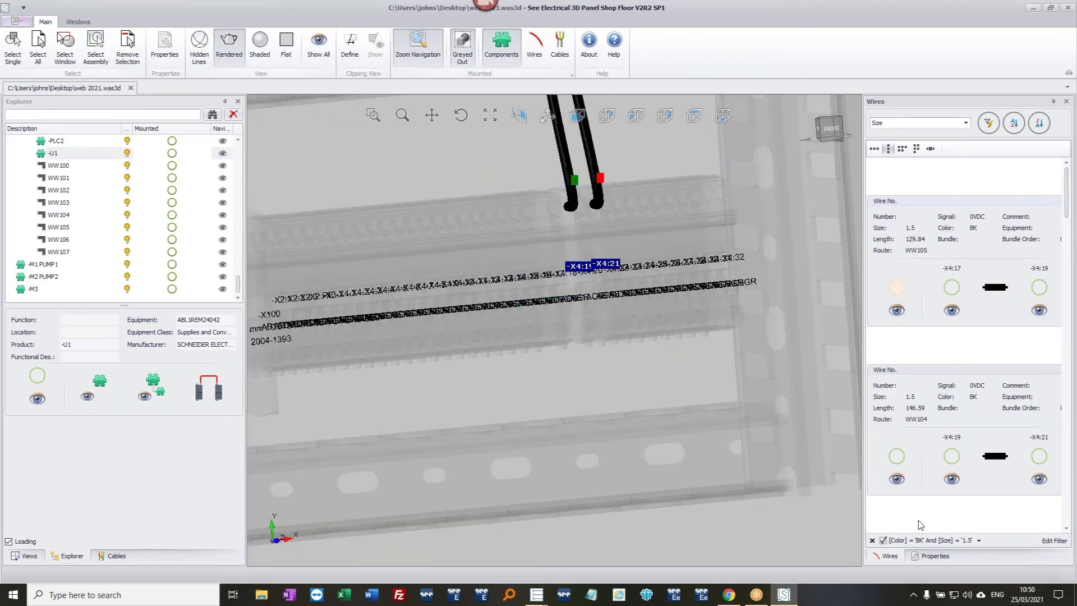
- Mark the 0VDC wire from -X4:19 to -X4:21 and further wires in the filtered BK 1.5 list as mounted
click(896, 457)
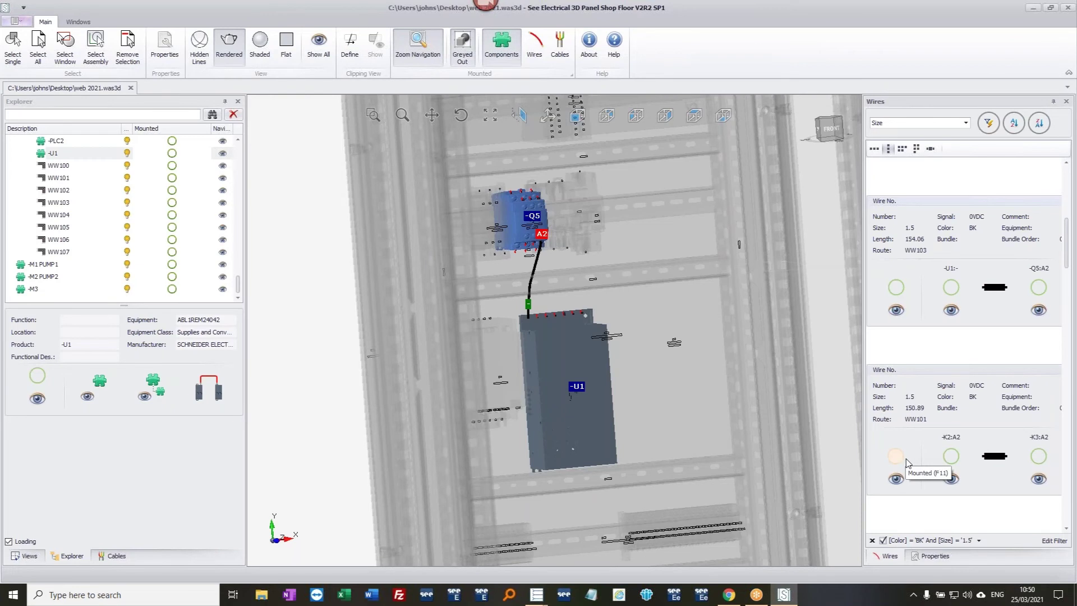
click(900, 460)
click(897, 459)
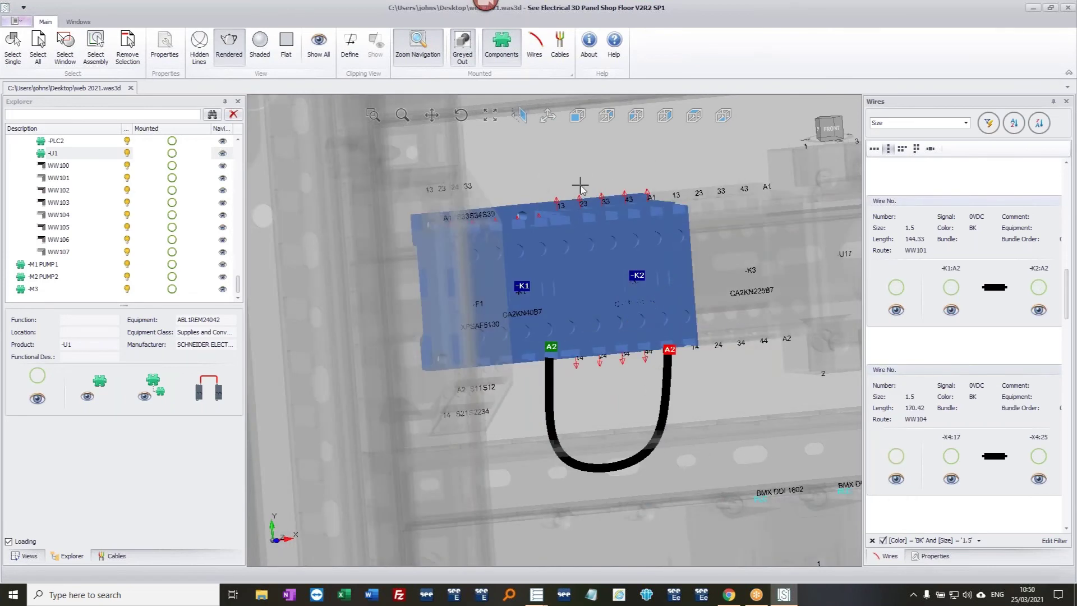
- Close 3D Panel Shop Floor, saving the changes to web 2021.was3d, and open the webinar 2021 3D layout in See 3D V2R2
click(1069, 8)
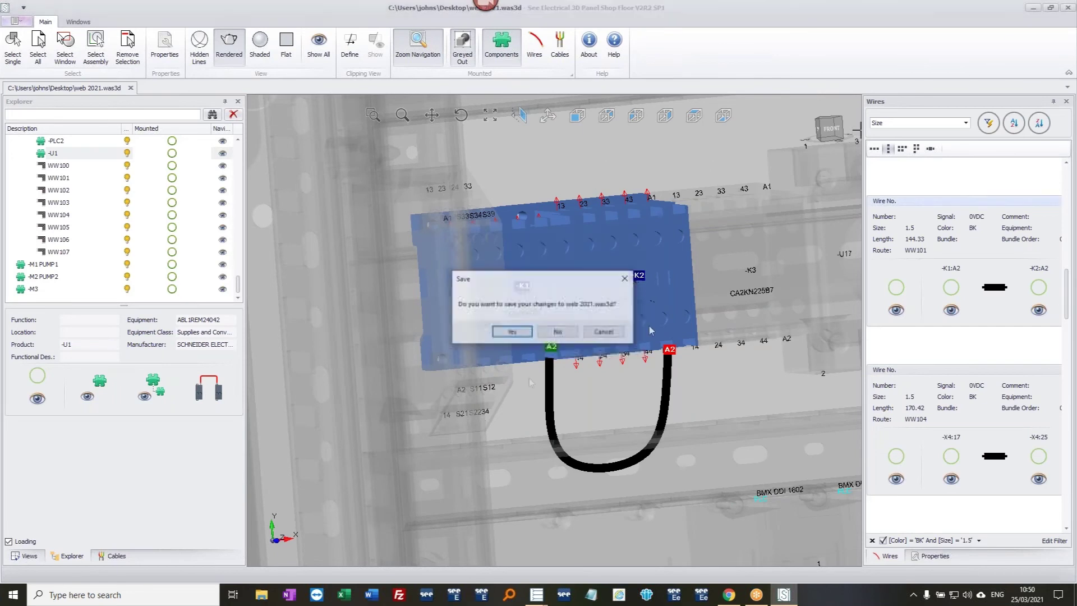
click(511, 332)
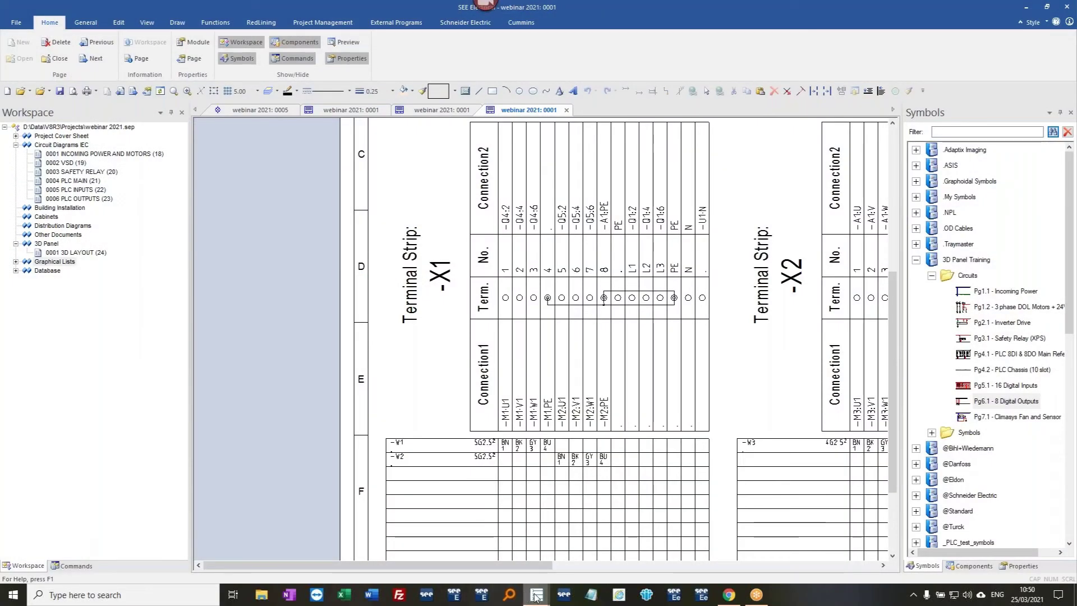
mouse_move(535, 598)
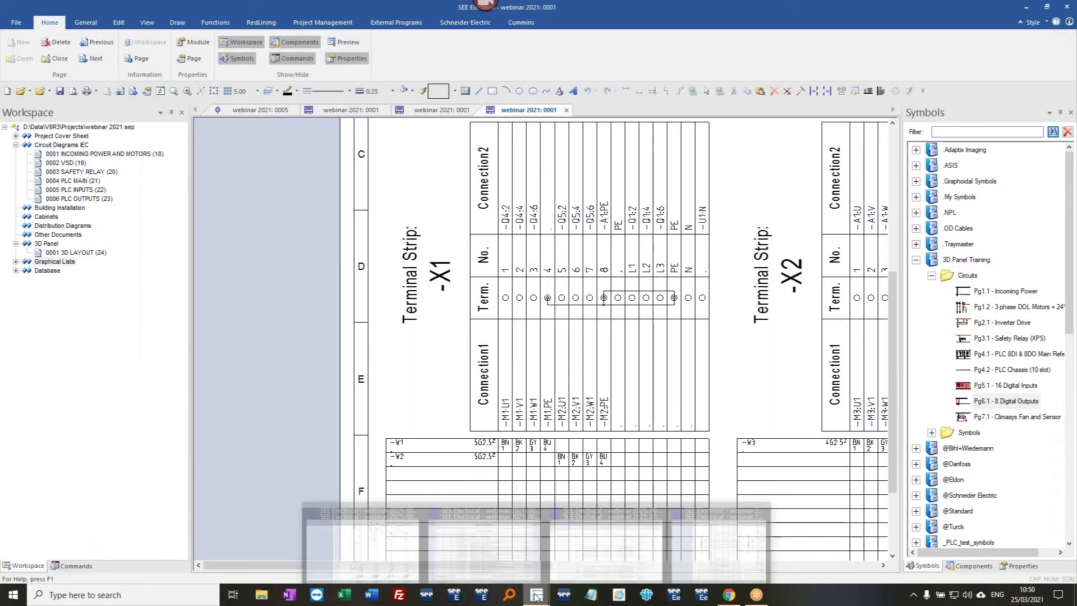
double_click(97, 253)
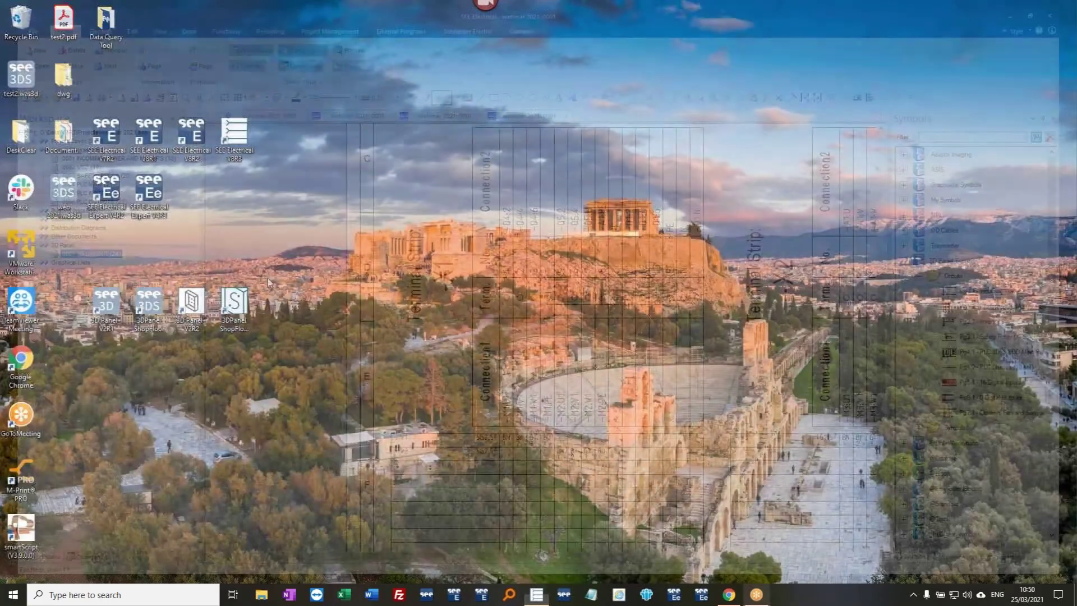
double_click(191, 303)
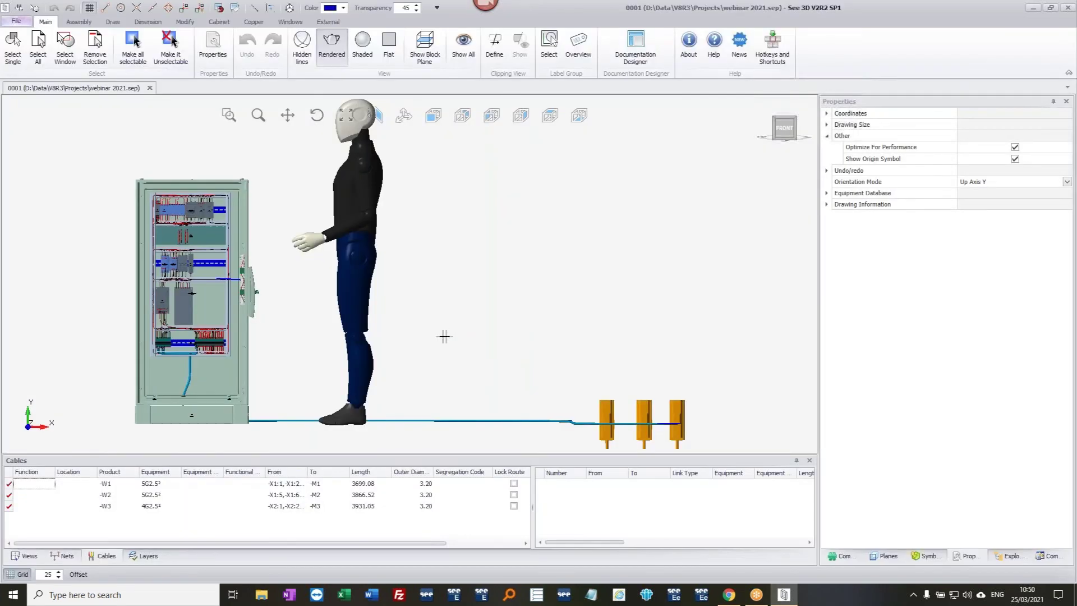
- Import the saved 3D Panel Shop Floor file from the Desktop to update the project's wire information
click(16, 21)
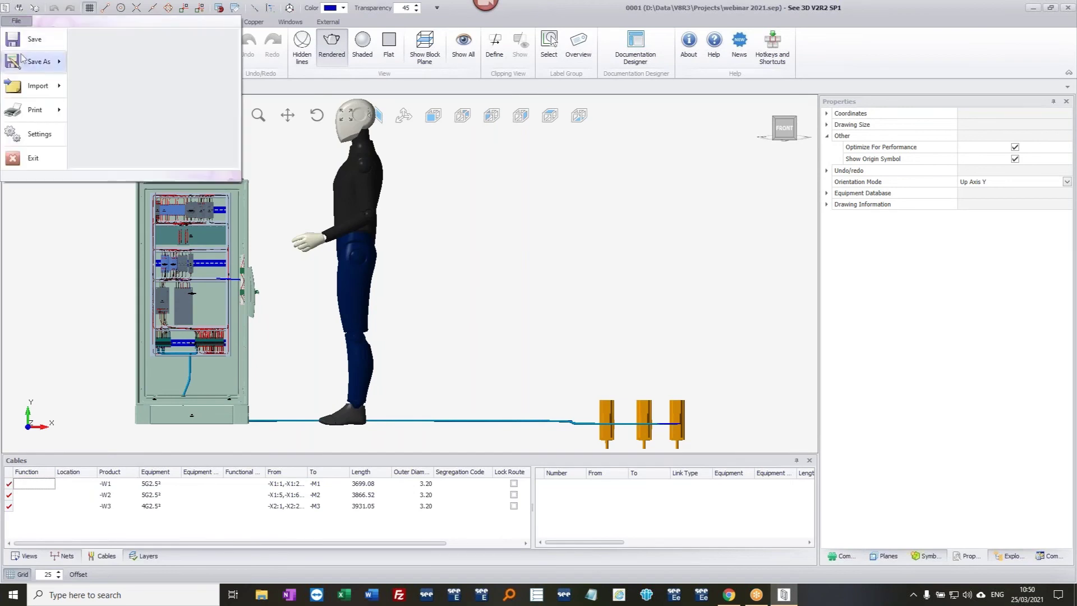
mouse_move(28, 89)
click(150, 134)
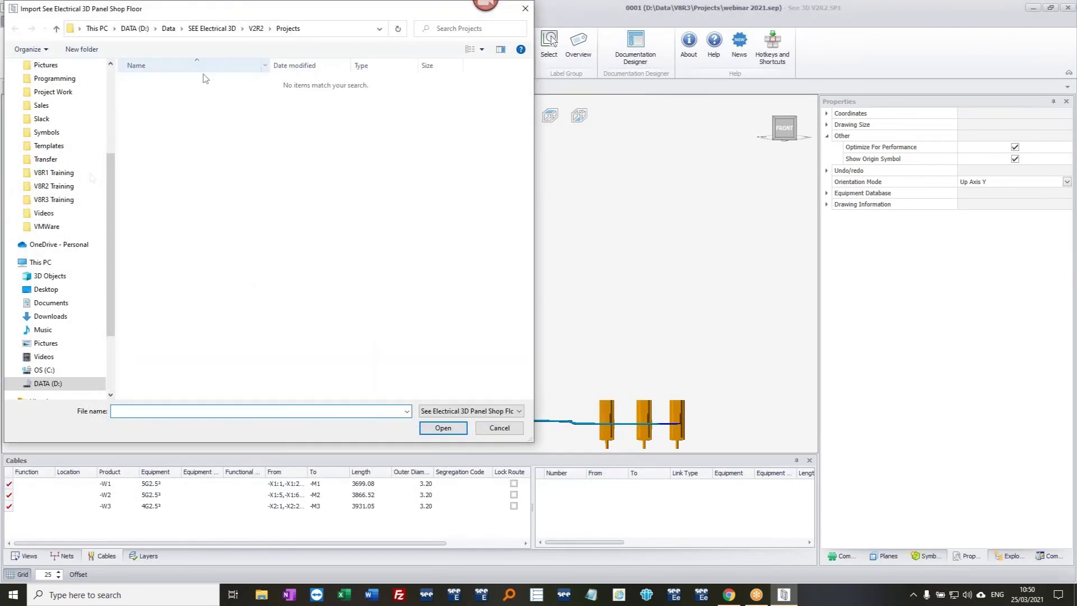
click(53, 295)
double_click(503, 97)
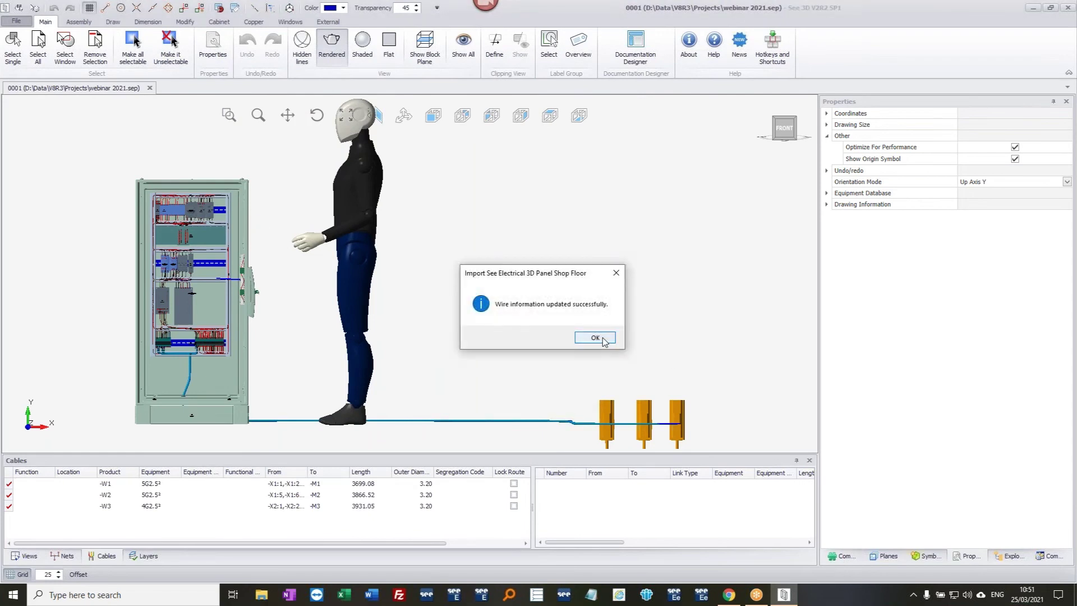
click(595, 338)
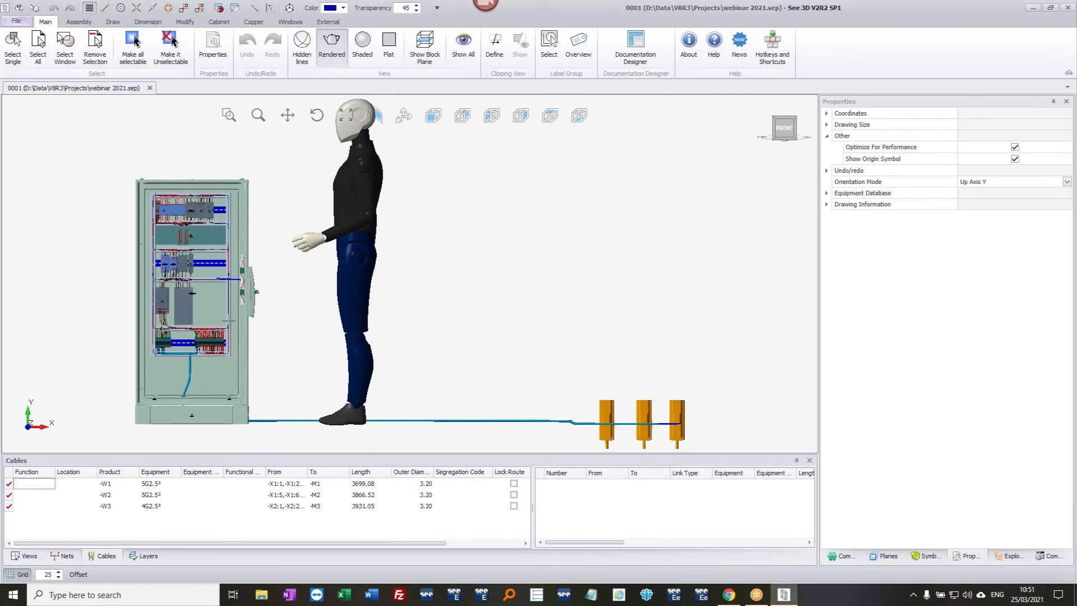
- Select component -U1, list the nets, and check the mounted status of the individual wires of signal P03
click(188, 300)
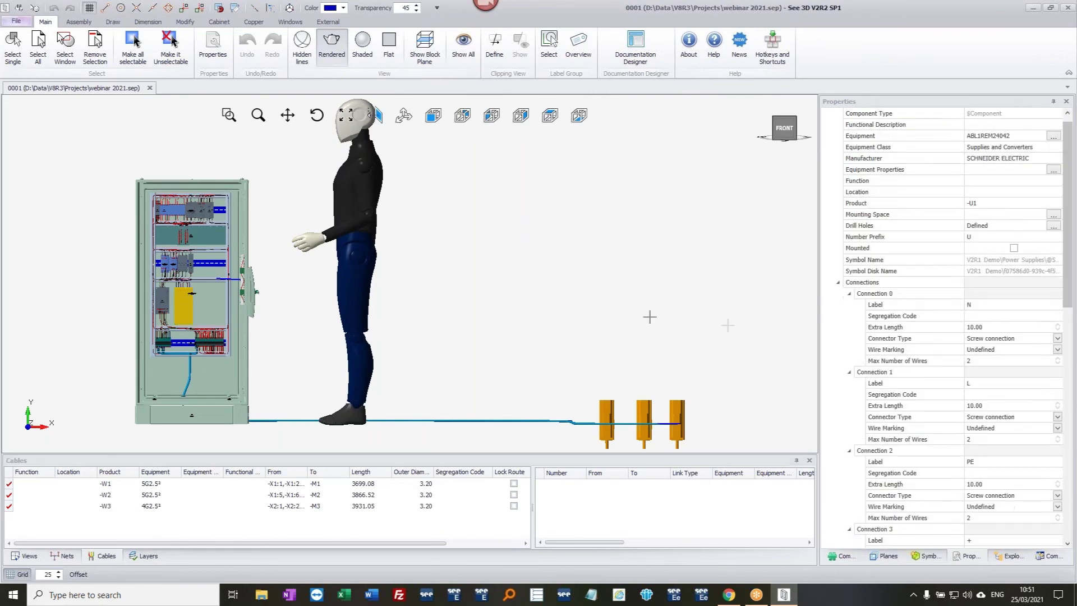
click(62, 556)
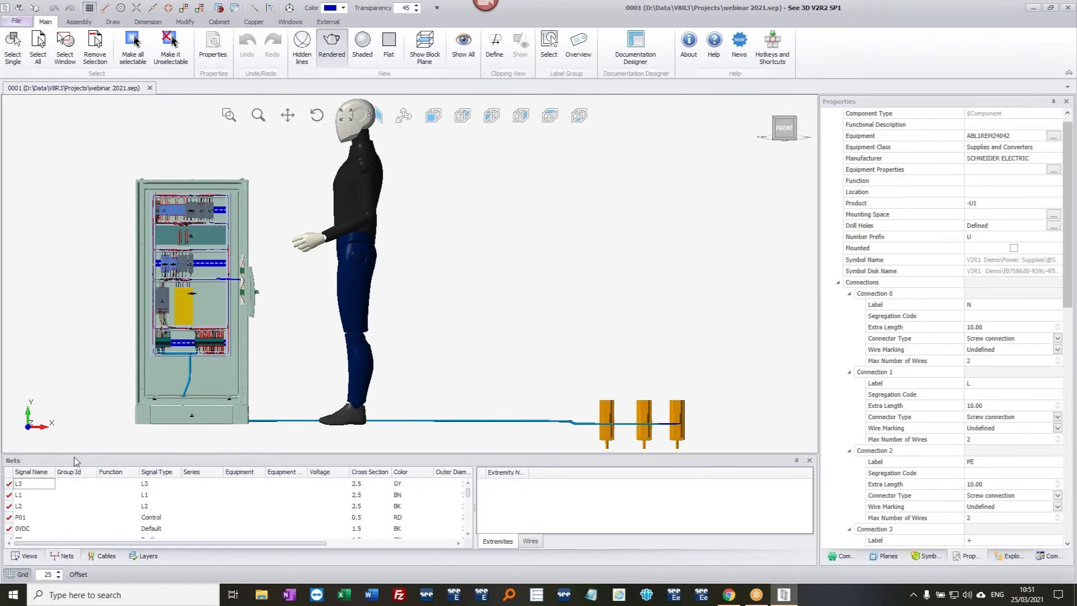
mouse_move(276, 543)
mouse_down()
mouse_move(425, 544)
mouse_move(289, 544)
mouse_up()
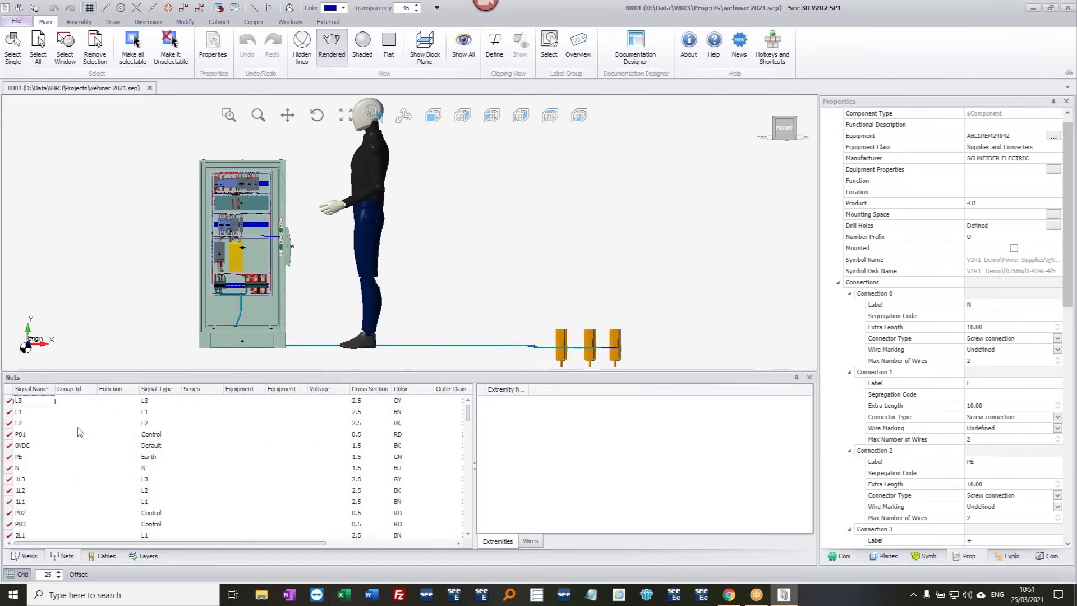
scroll(36, 492, down, 1)
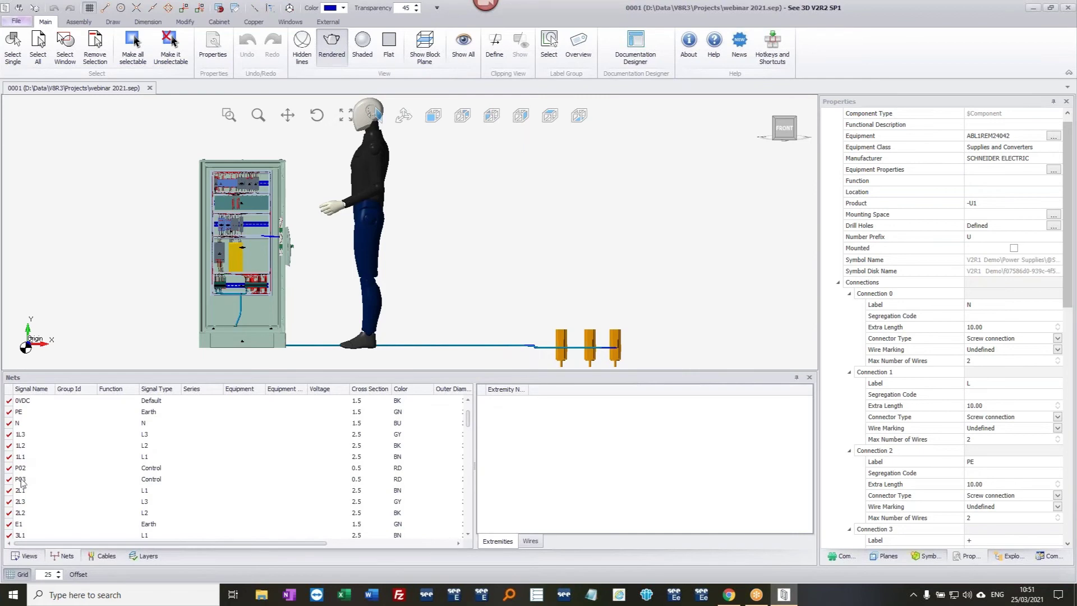
click(24, 478)
click(530, 542)
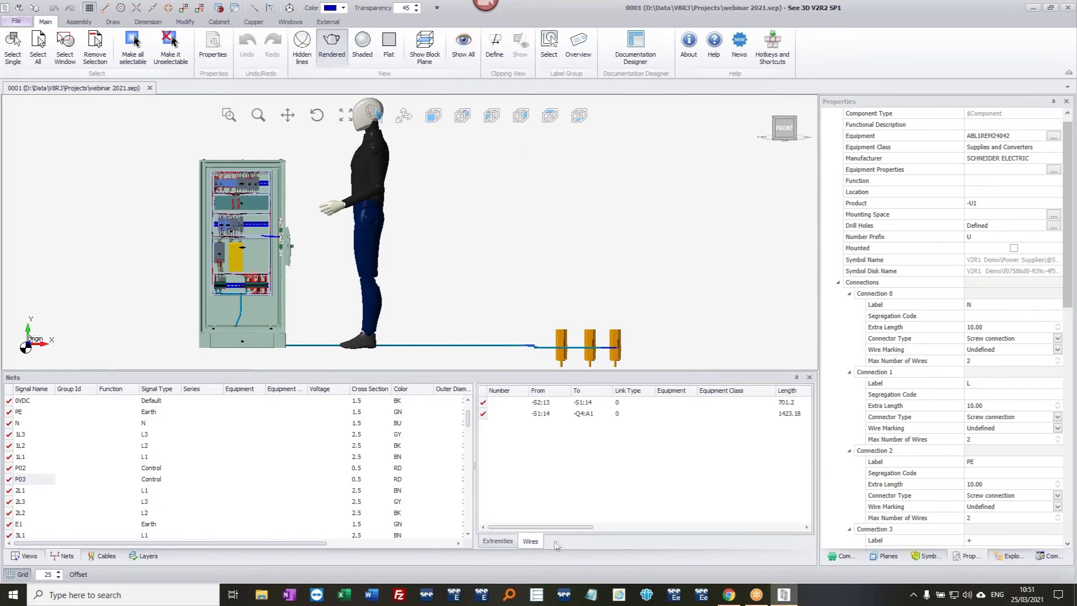
drag(557, 526, 682, 528)
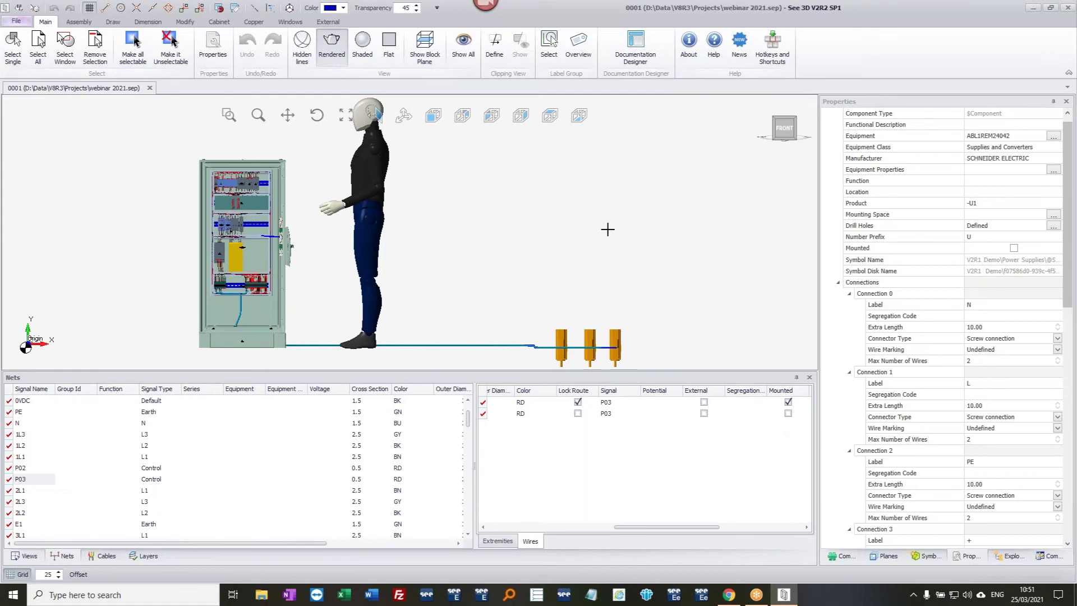
drag(485, 431, 474, 463)
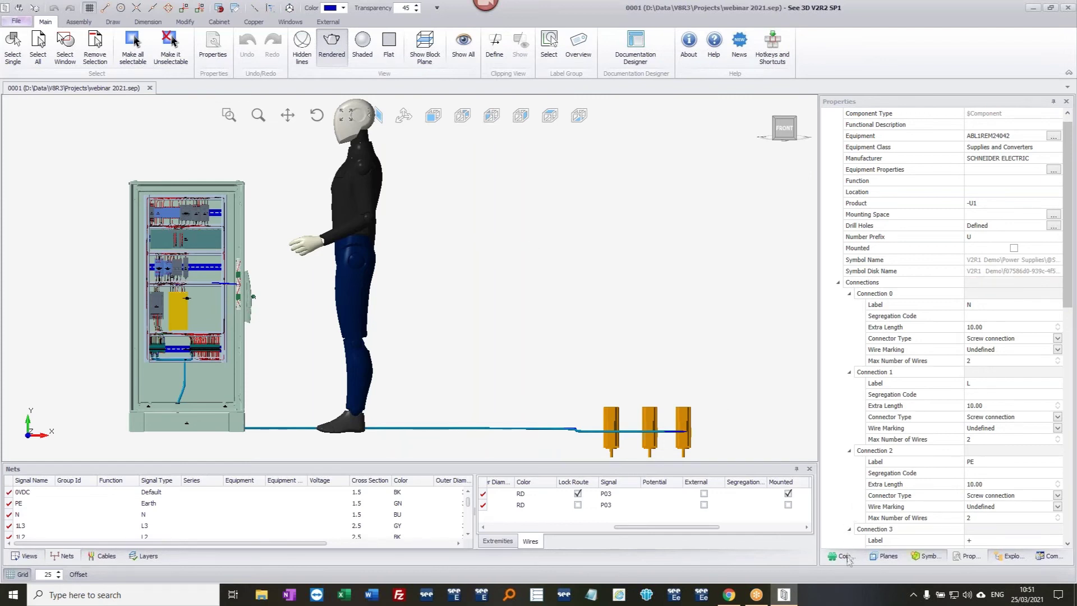
- Show the symbol libraries and close See 3D, saving the changes to webinar 2021.sep
click(927, 556)
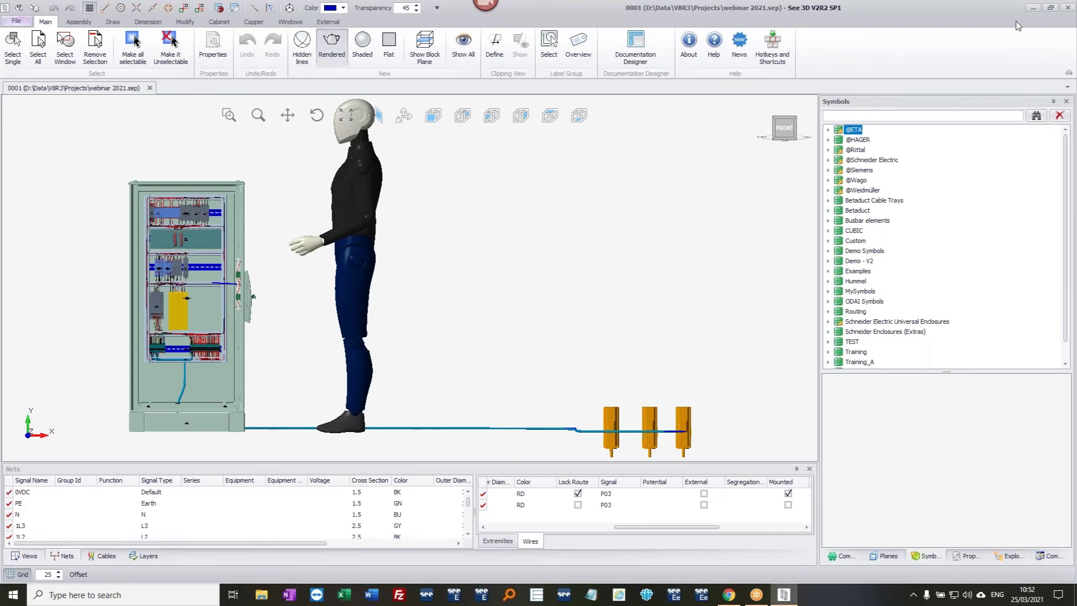
click(1069, 9)
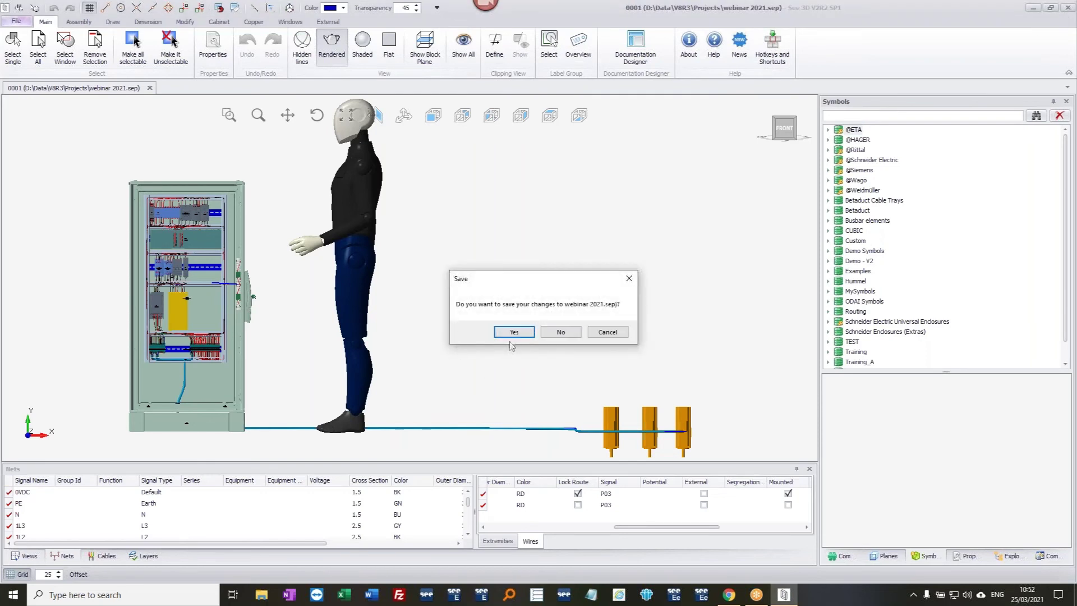
click(512, 333)
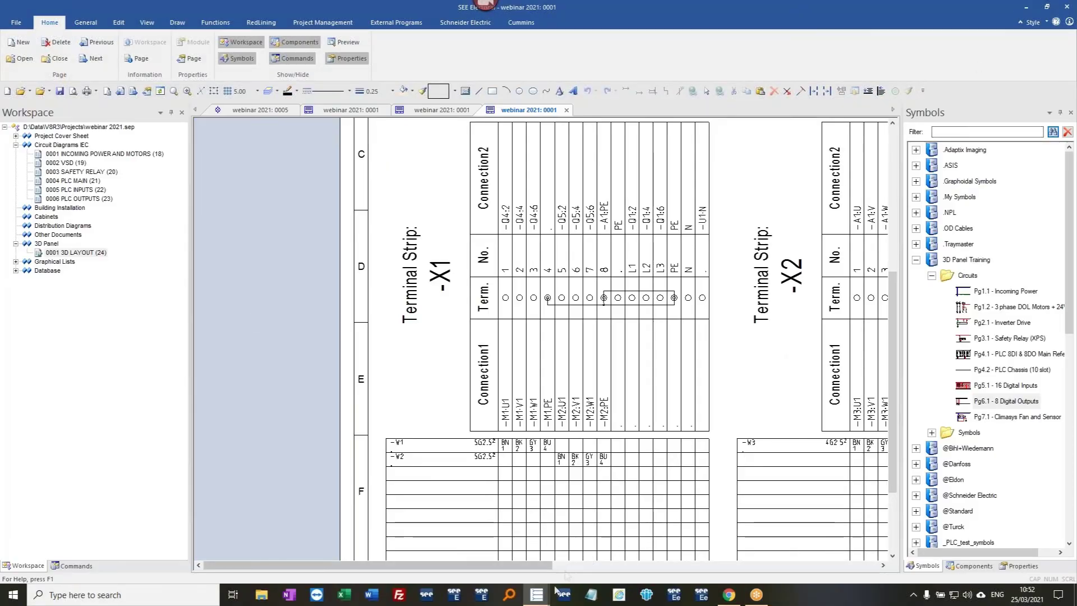
- Start 3D Panel Shop Floor from the desktop and reopen the recent file web 2021.was3d
mouse_move(537, 594)
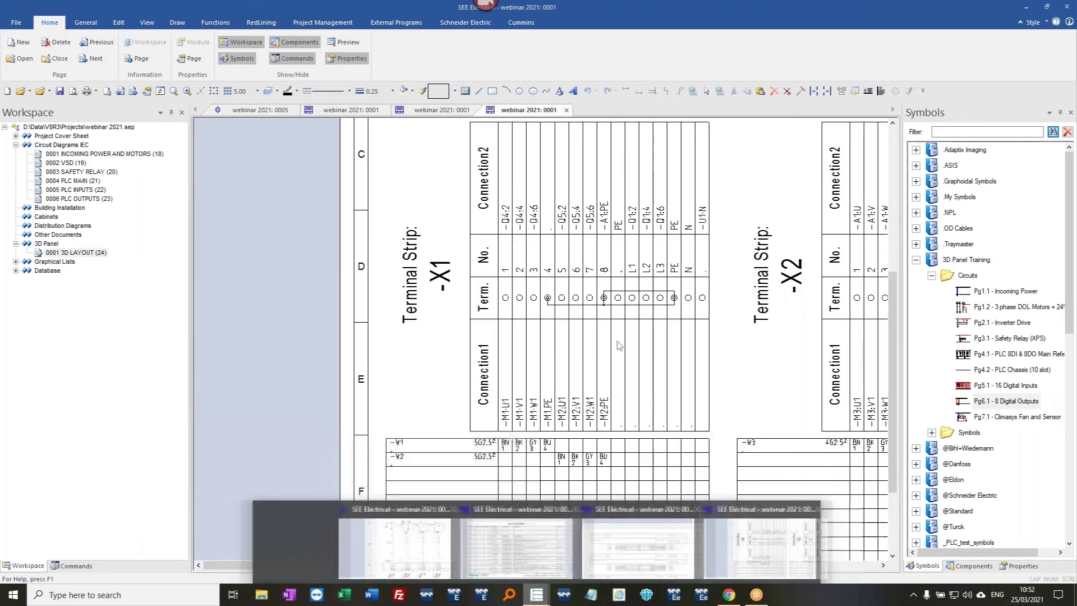
click(1026, 8)
double_click(234, 304)
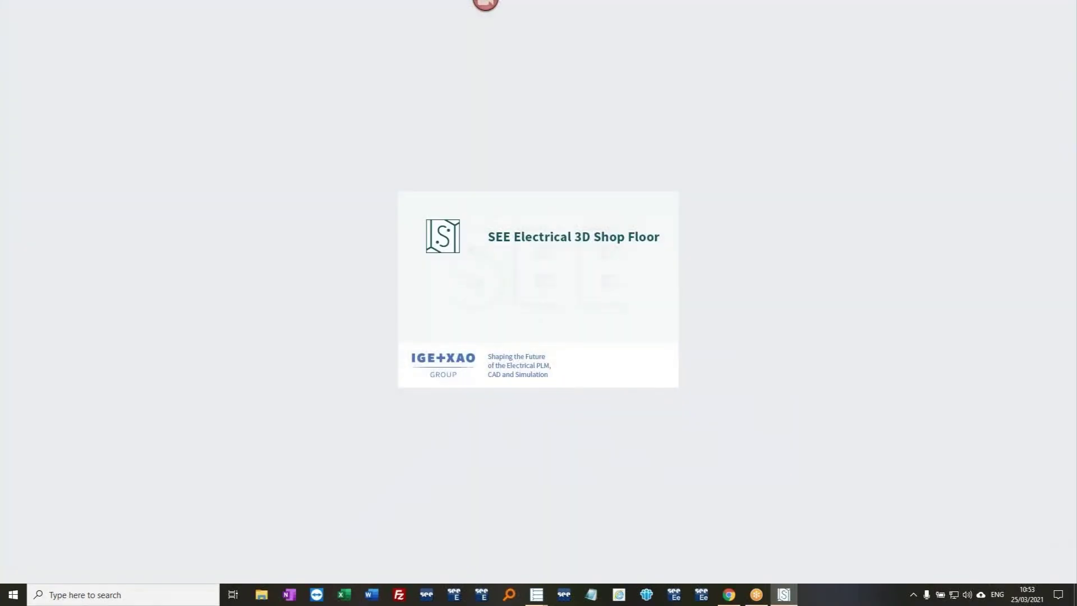
click(17, 21)
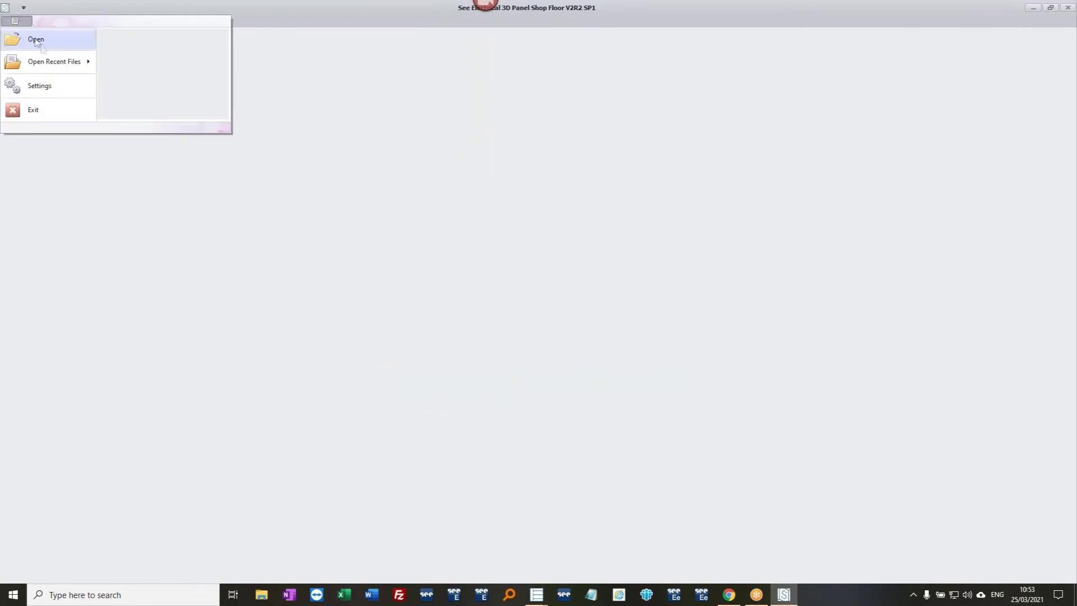
mouse_move(42, 66)
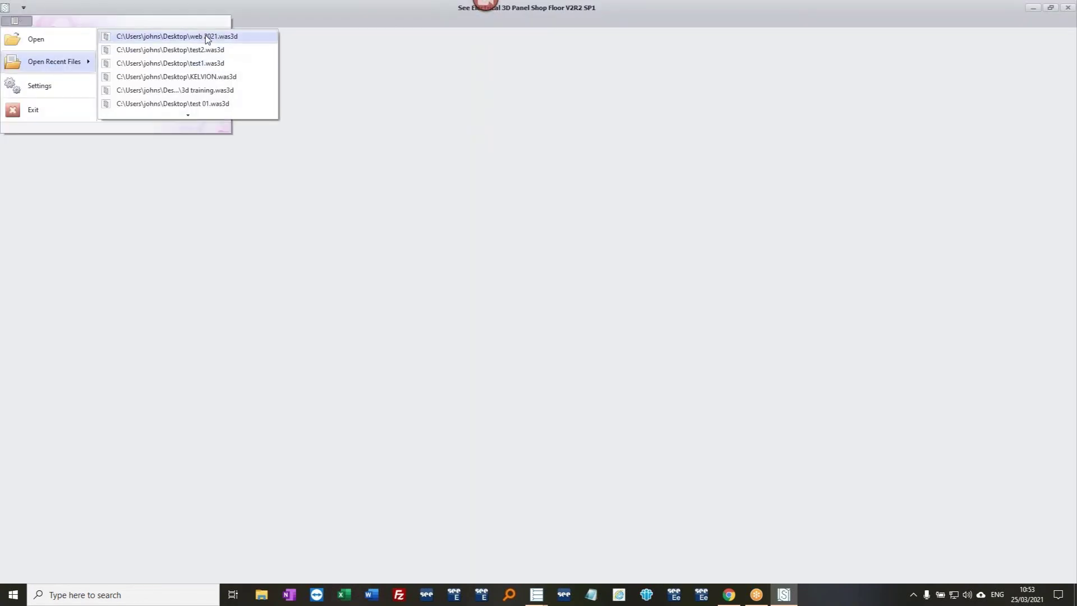
click(204, 37)
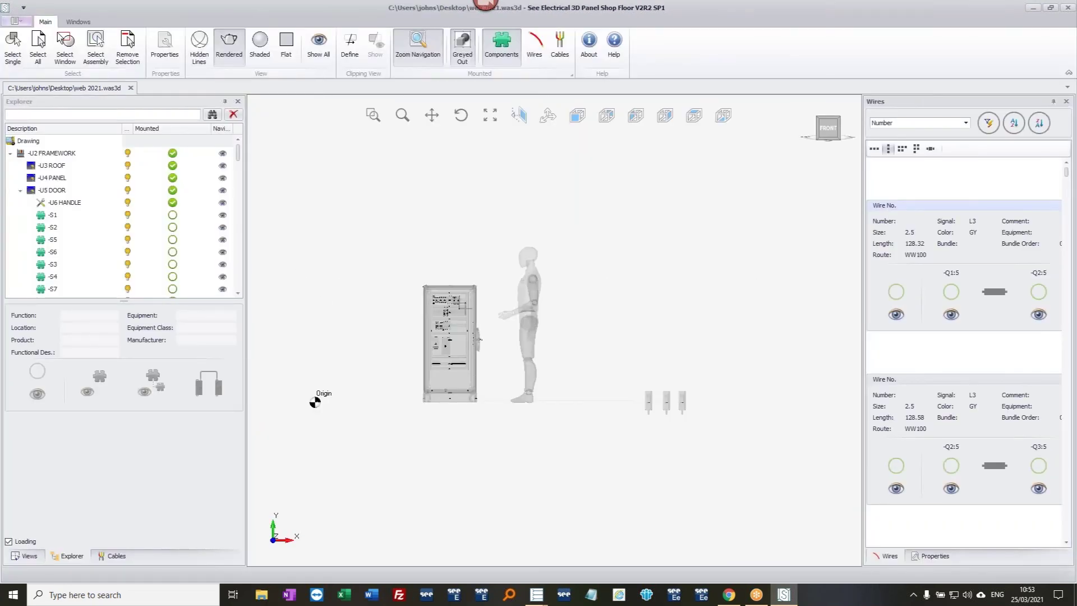
- Filter the wire list by door component -S5 and show the routes of wires P23 to -X4:23 and P26 from -X4:6
scroll(470, 312, up, 5)
middle_drag(491, 359, 526, 358)
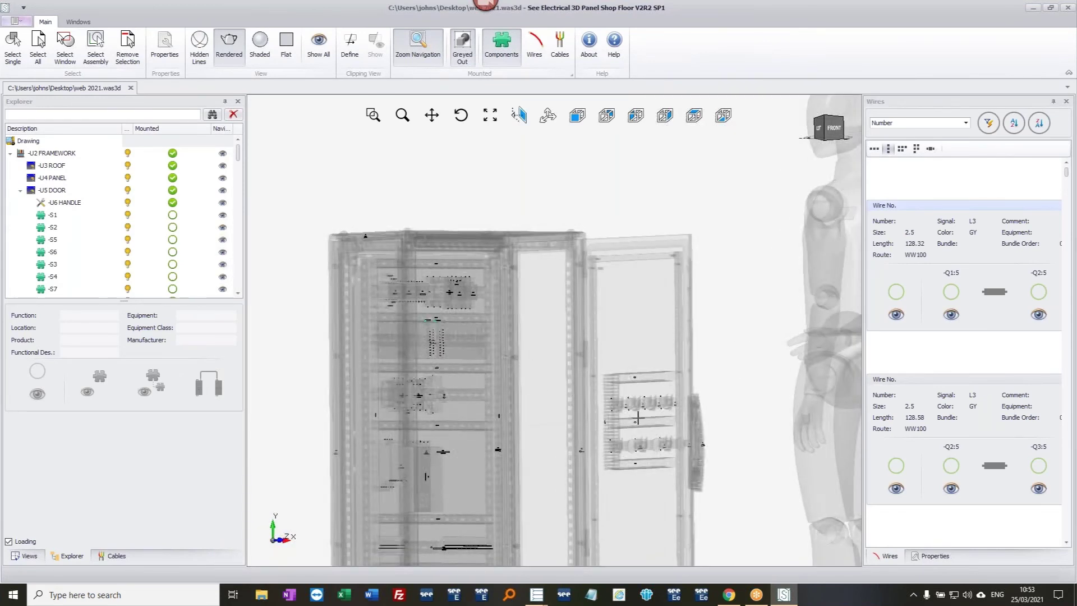
scroll(638, 418, up, 4)
click(628, 385)
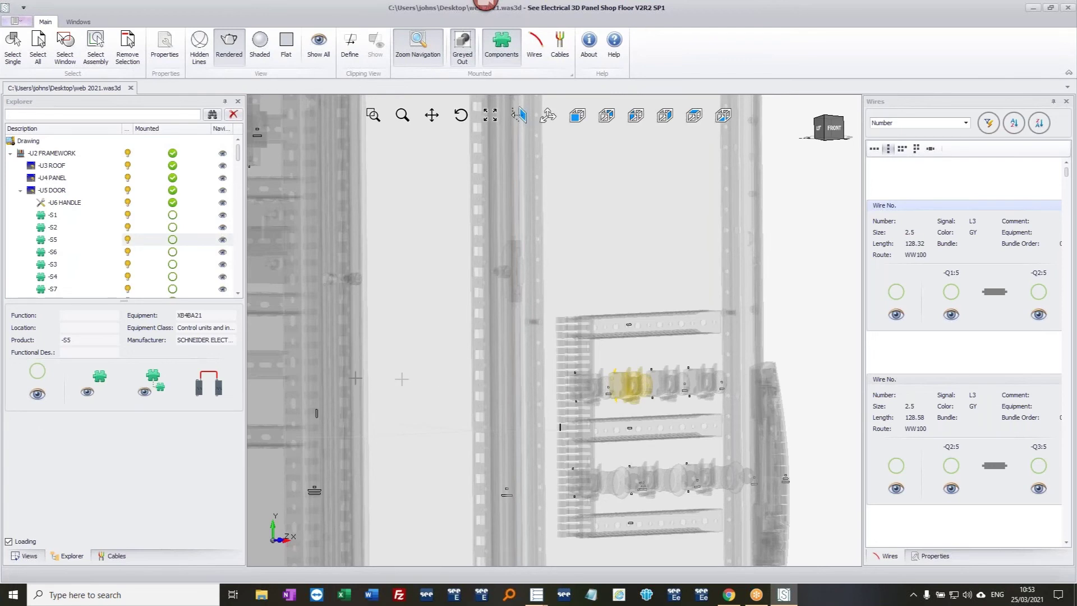
click(210, 390)
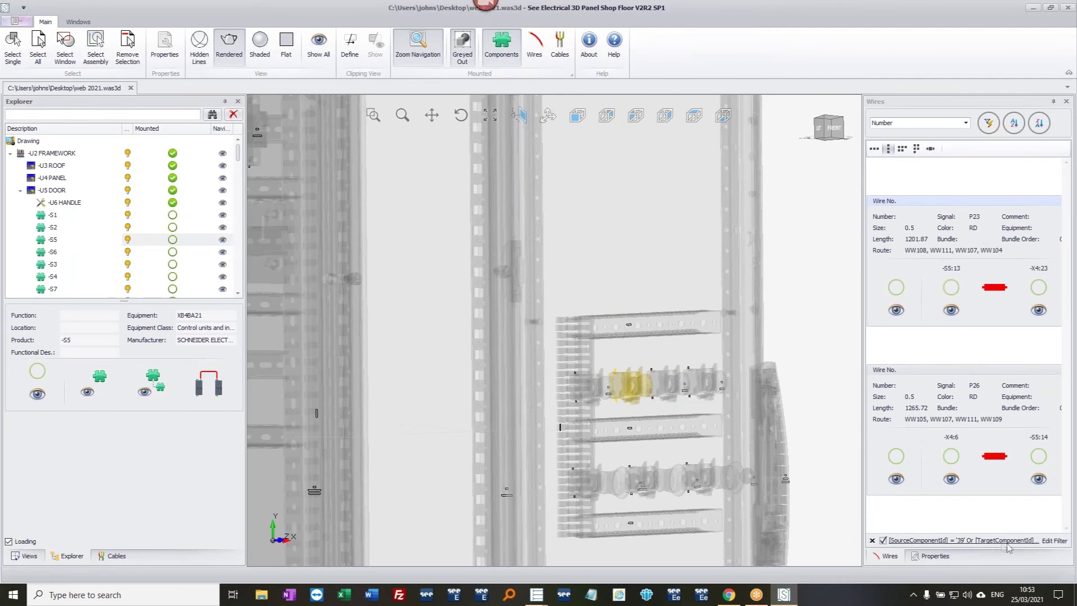
click(903, 313)
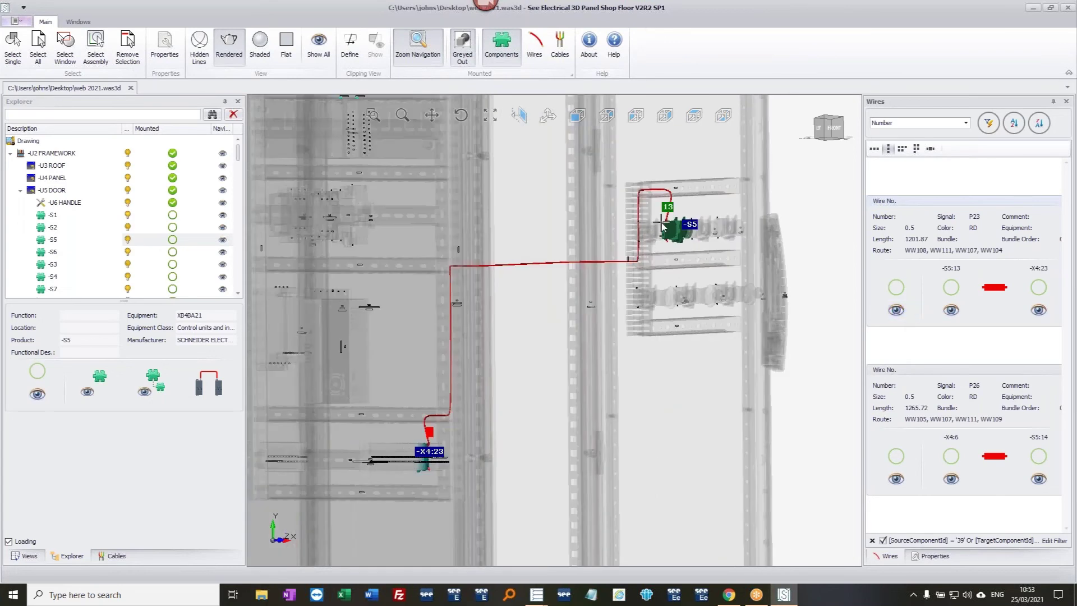
click(900, 479)
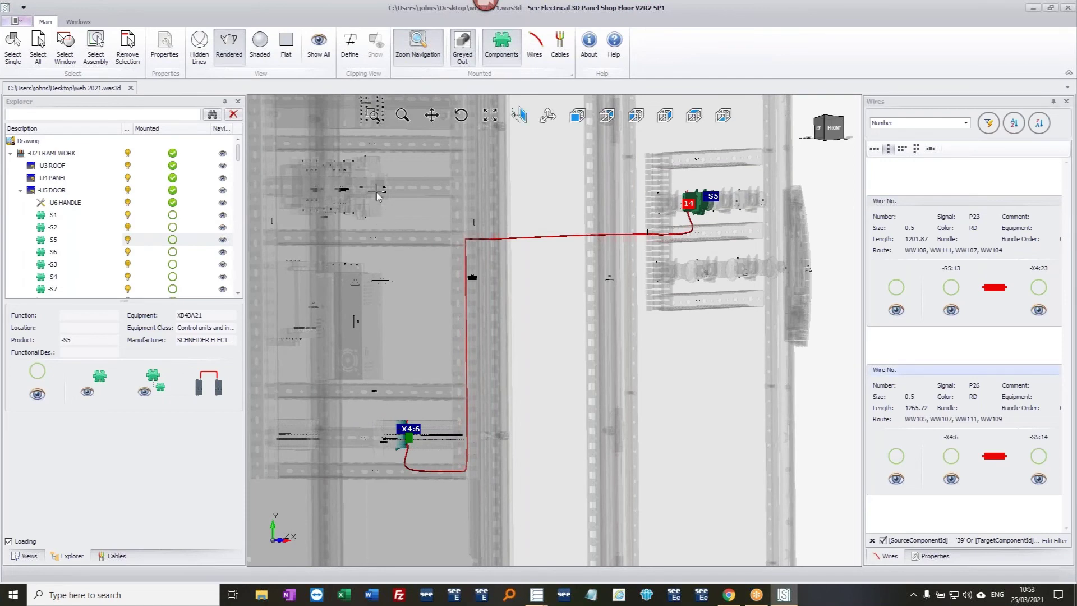
- Filter the wire list by circuit breaker -Q7 and show the route of the 24VDC wire from -Q7:1 to -PLC1:18
click(376, 191)
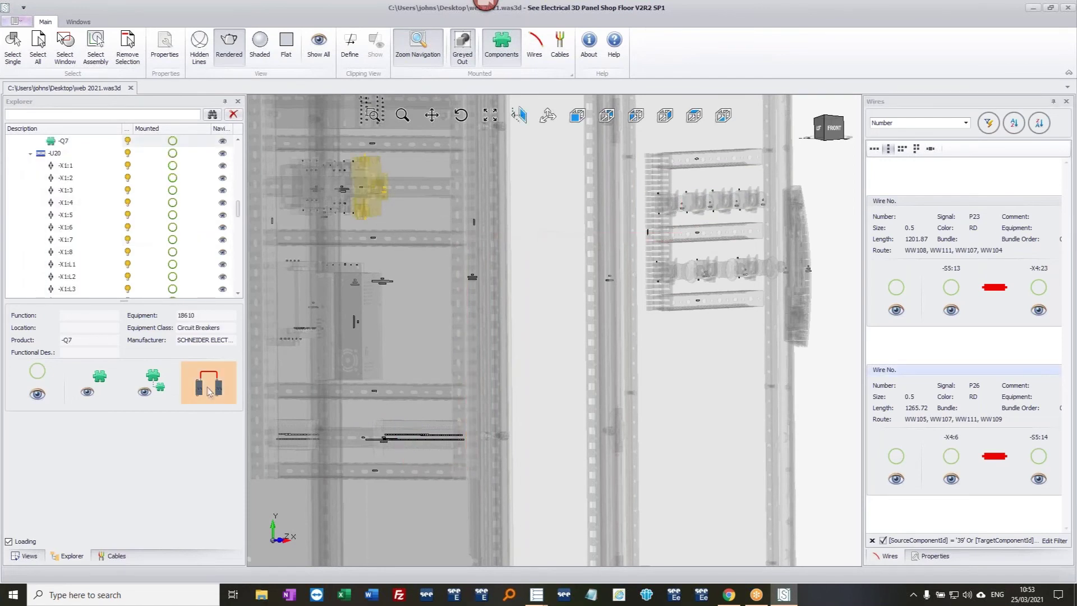
click(210, 387)
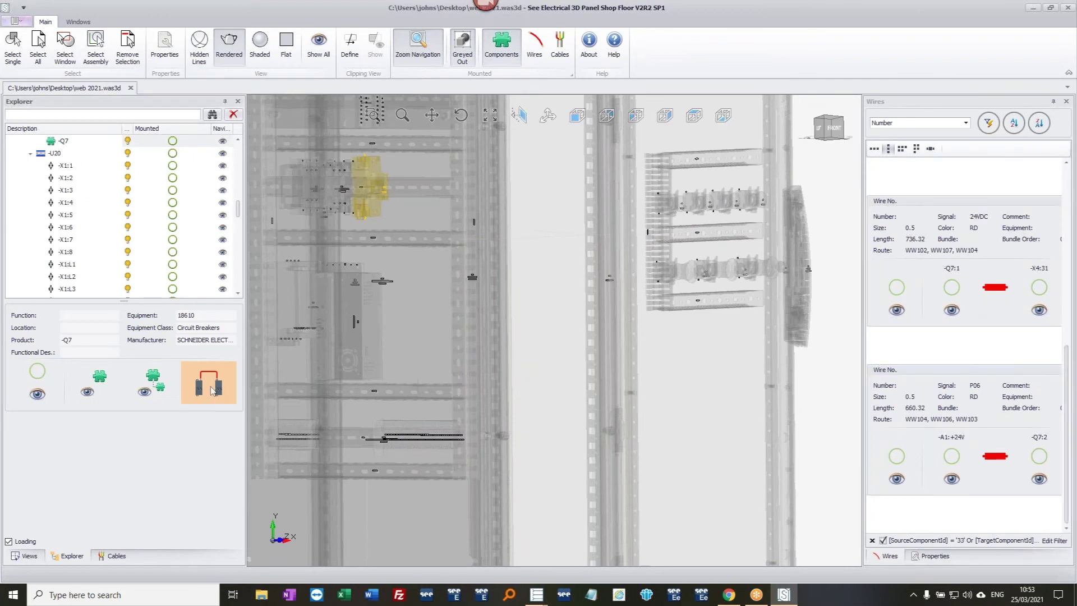
scroll(947, 422, up, 3)
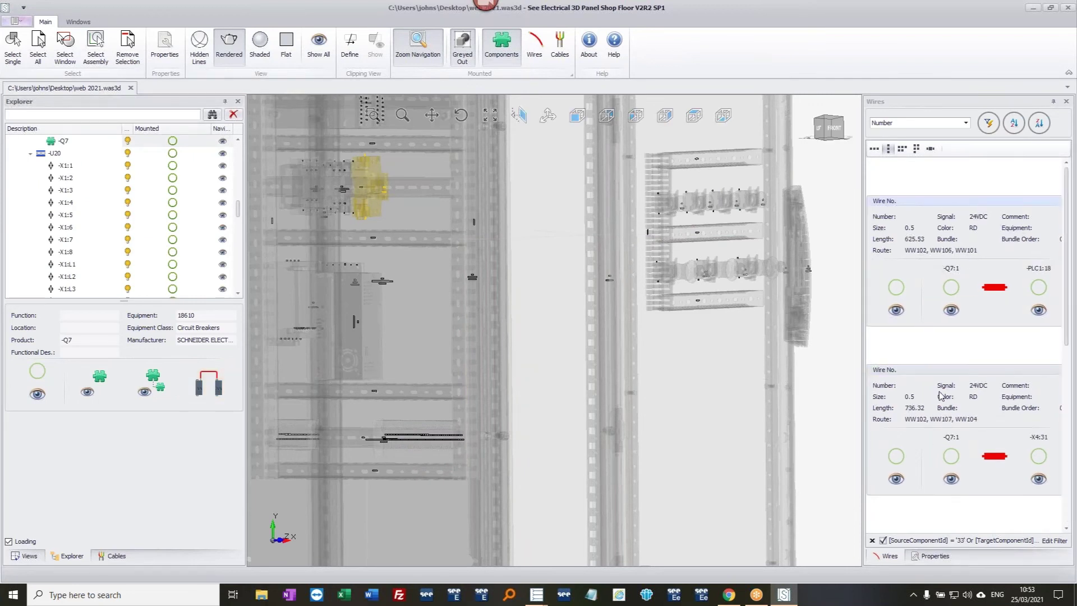
click(896, 312)
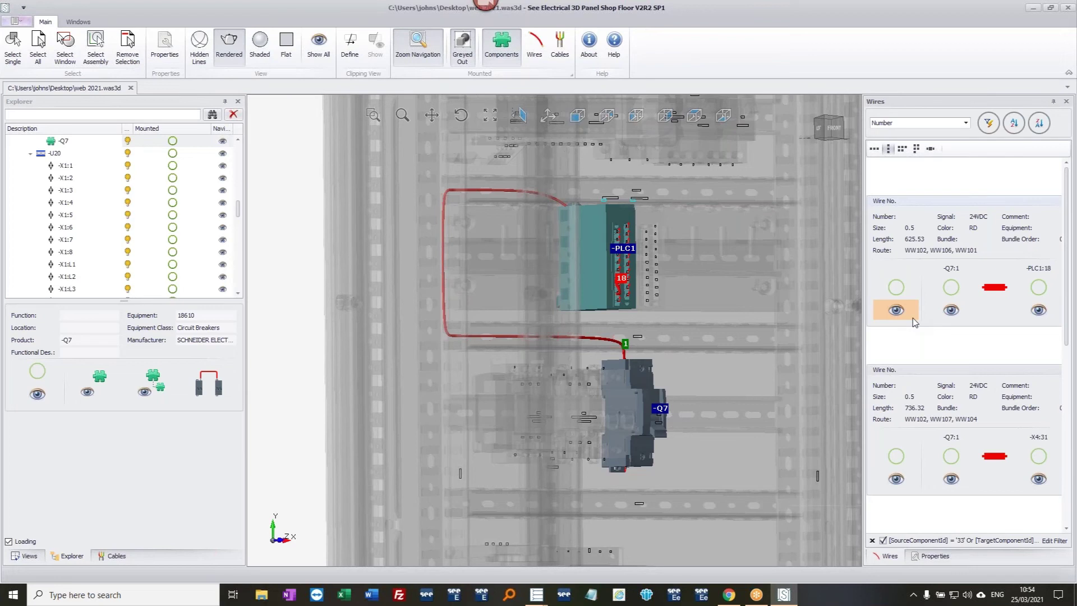
- Close 3D Panel Shop Floor and switch to the webinar 2021 circuit diagrams in SEE Electrical
middle_drag(771, 325, 705, 324)
scroll(706, 325, down, 4)
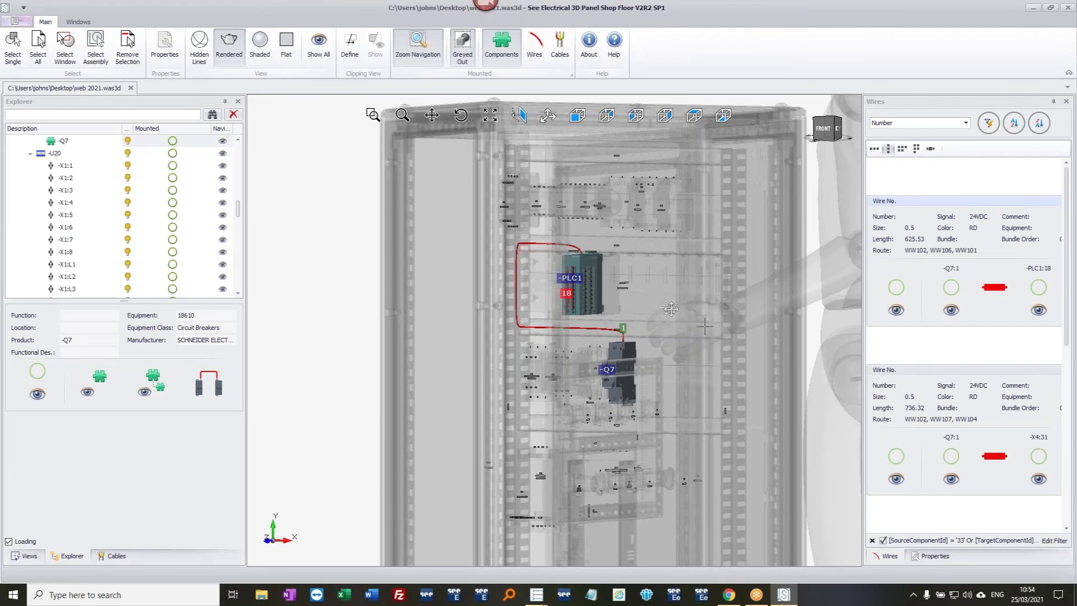
middle_drag(705, 327, 634, 301)
scroll(634, 301, down, 5)
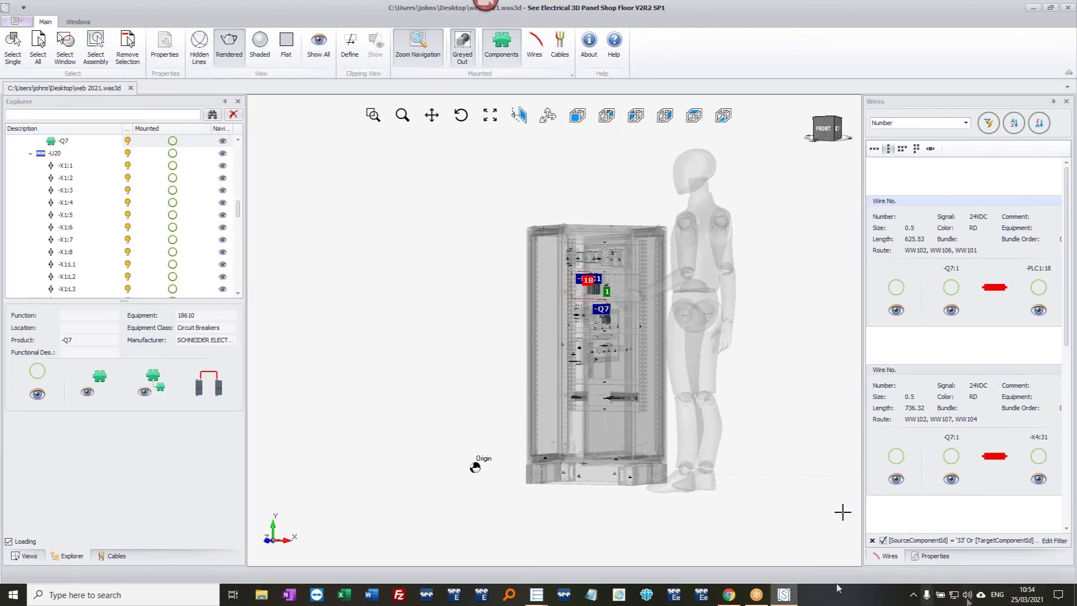
click(1068, 8)
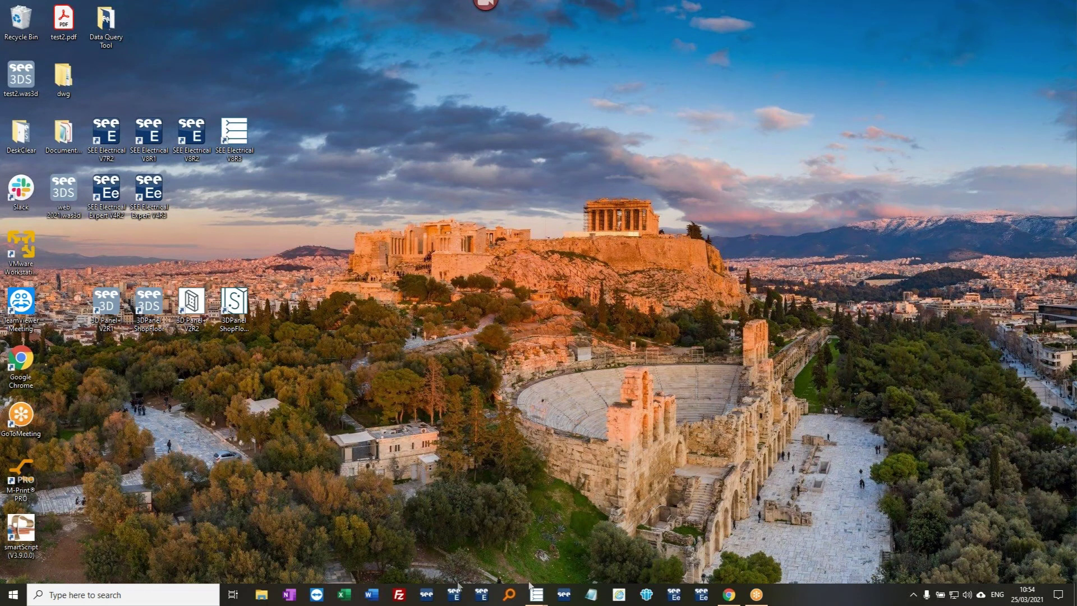
mouse_move(539, 598)
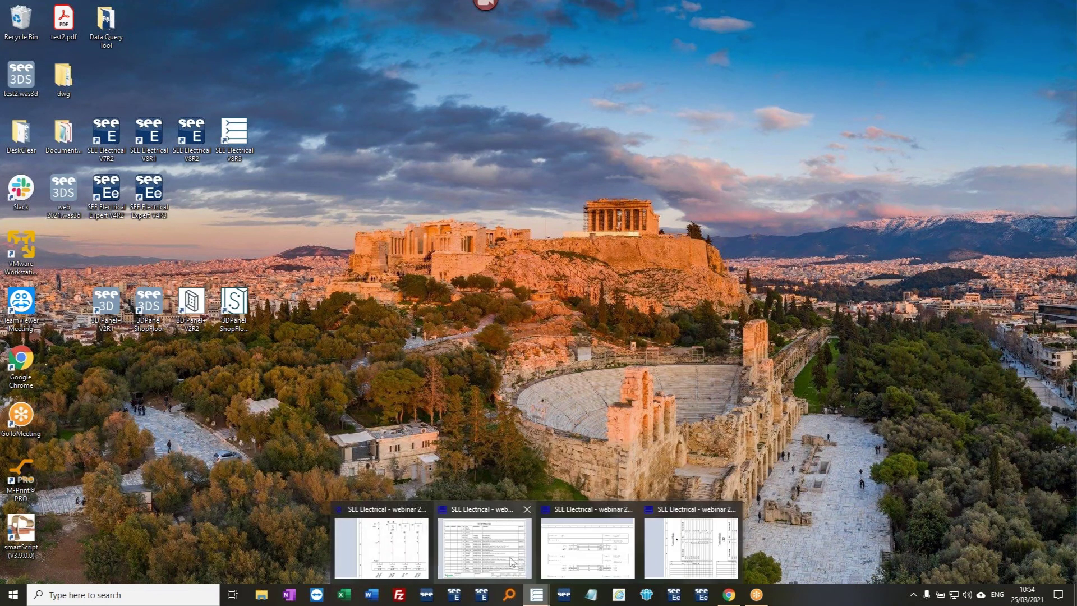
click(432, 519)
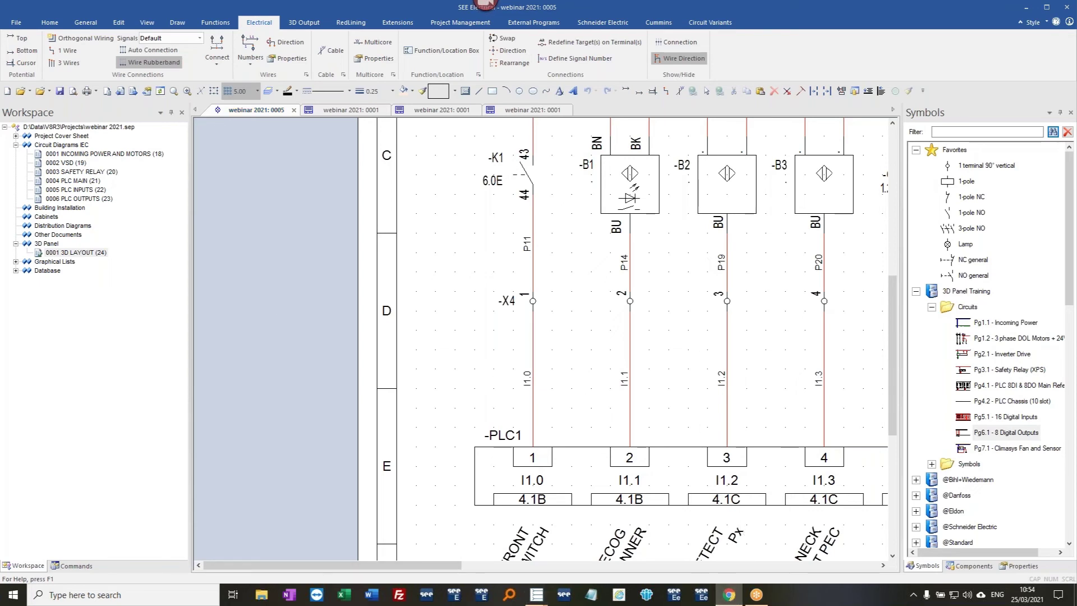
- Switch to Chrome, open the Files - IGE SA bookmark and go to the _3D_Symbols_Libraries3D folder within _Download
drag(0, 43, 624, 77)
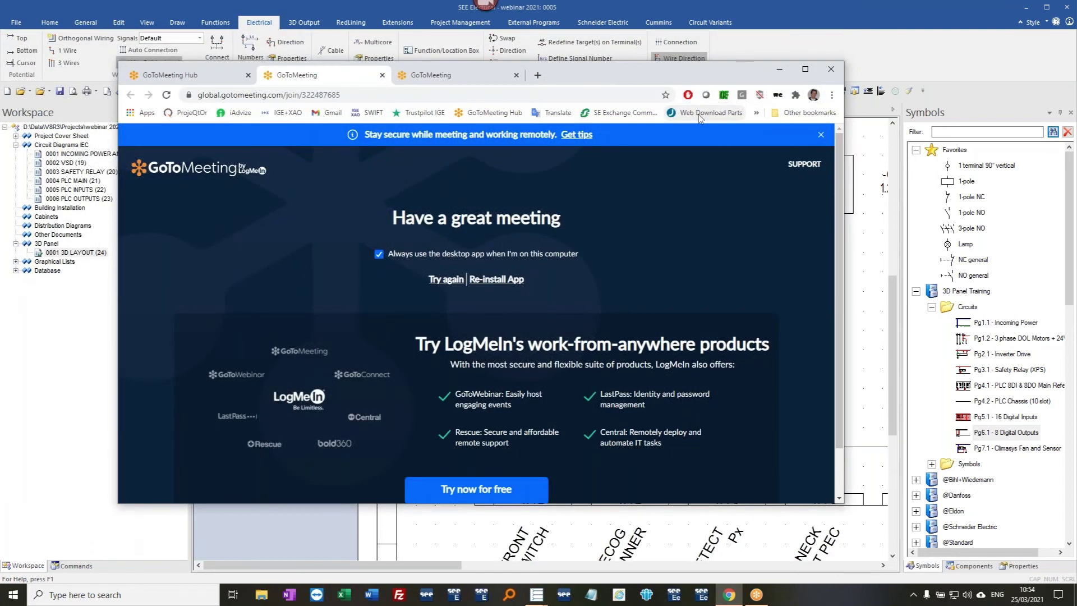
click(756, 113)
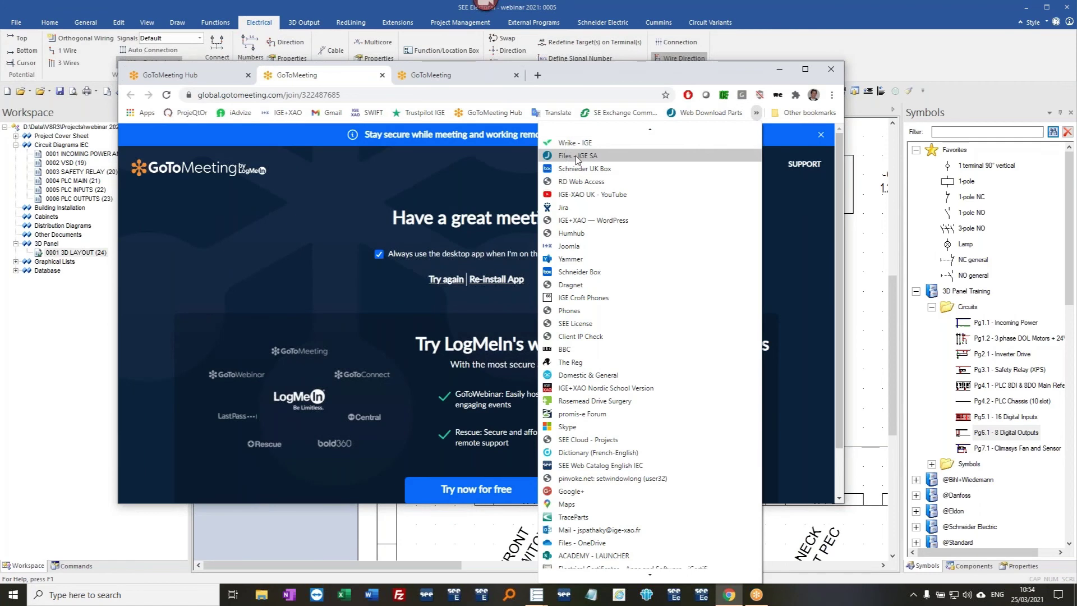
click(578, 156)
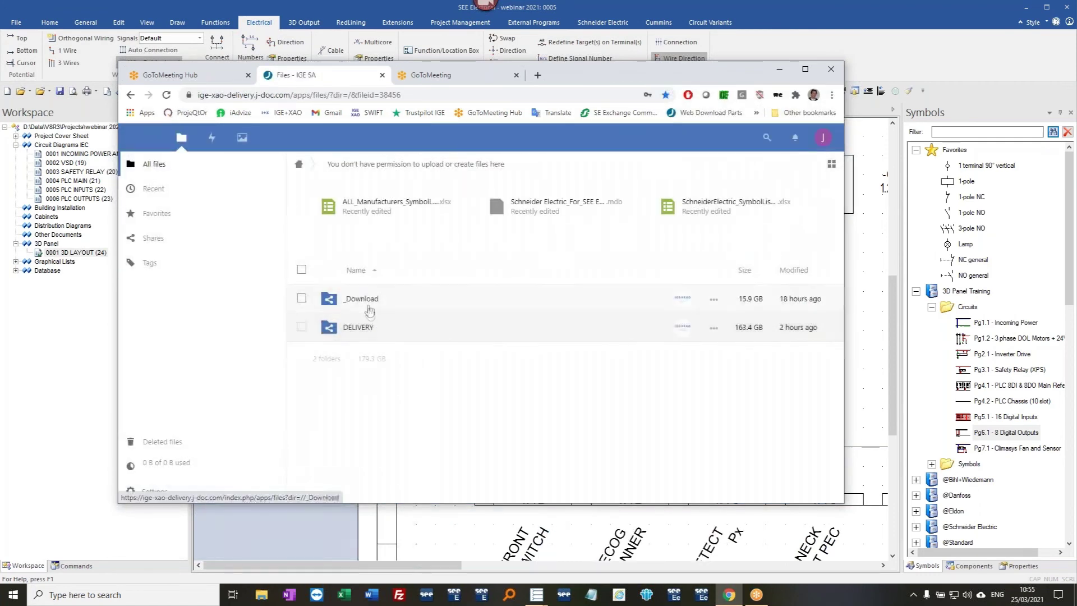
click(369, 301)
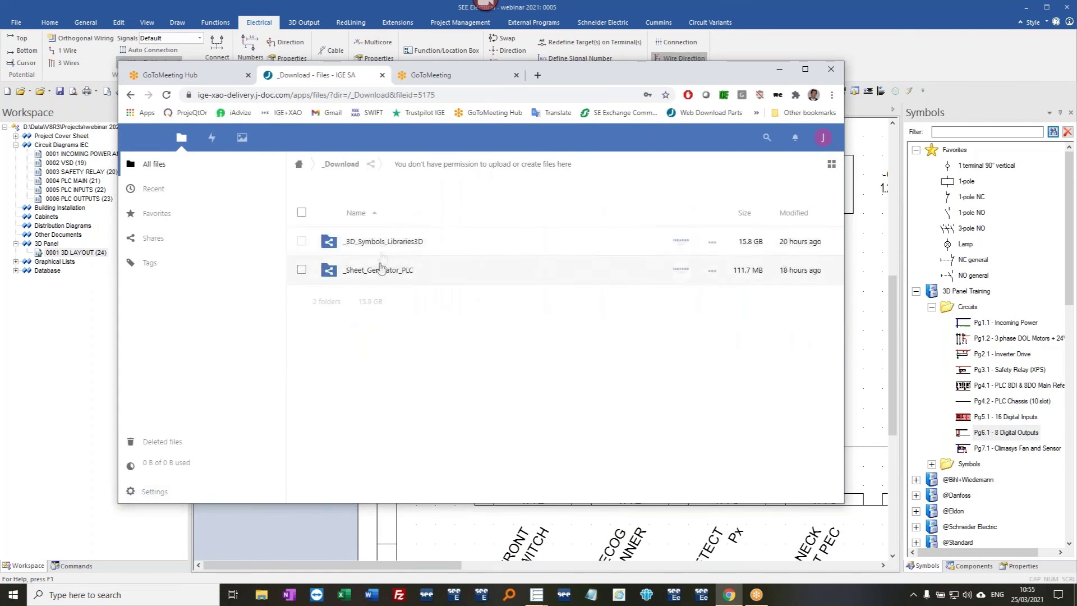
click(363, 244)
- Look through the manufacturer folders and open Phoenix Contact's For V2R1 or higher folder
scroll(446, 318, down, 5)
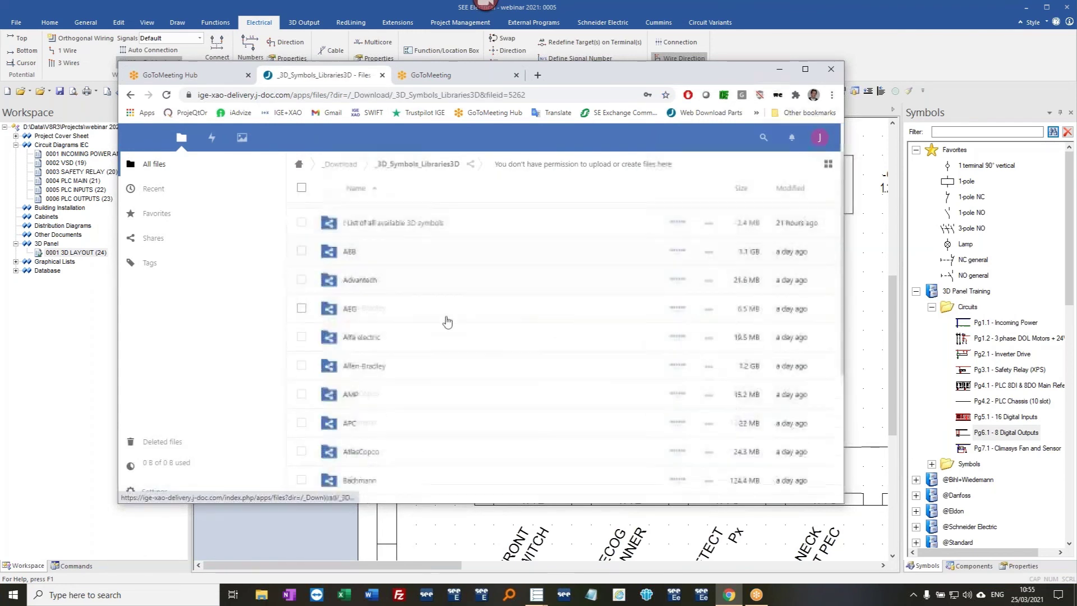
scroll(449, 319, down, 10)
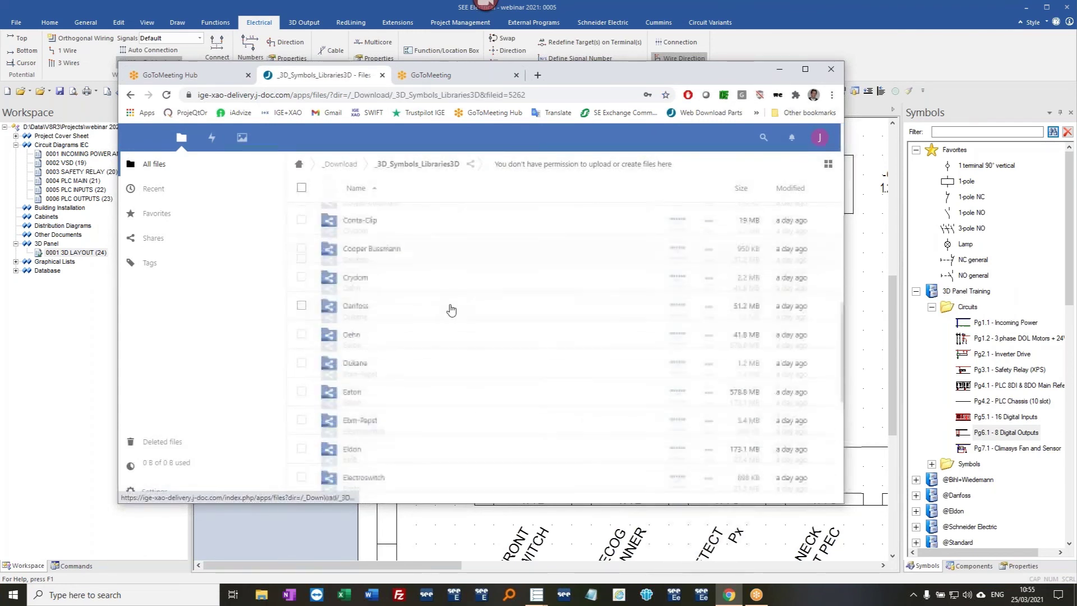
scroll(451, 314, down, 10)
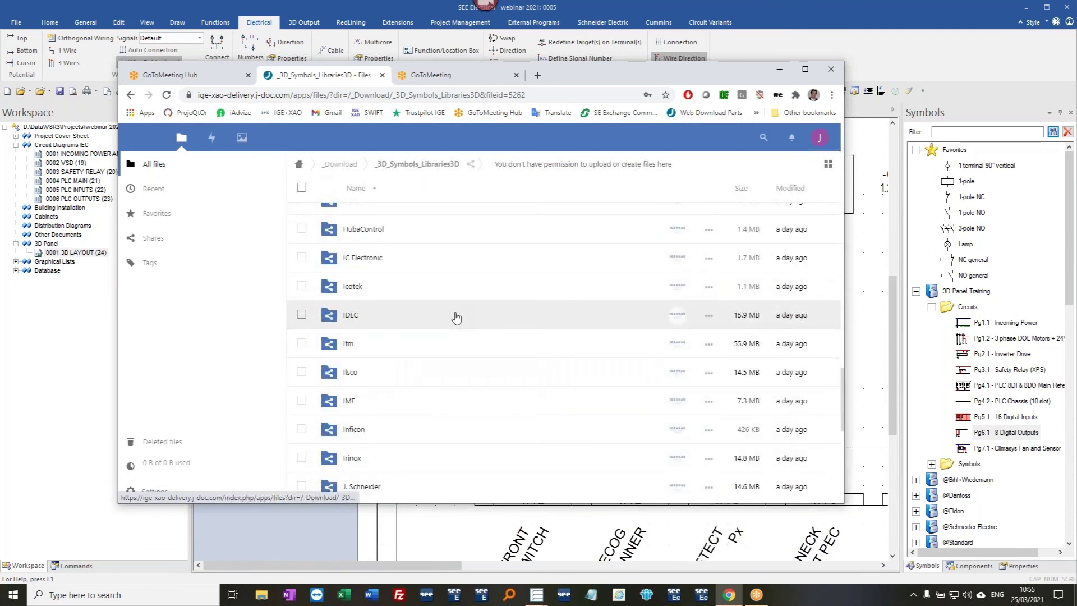
scroll(456, 318, down, 10)
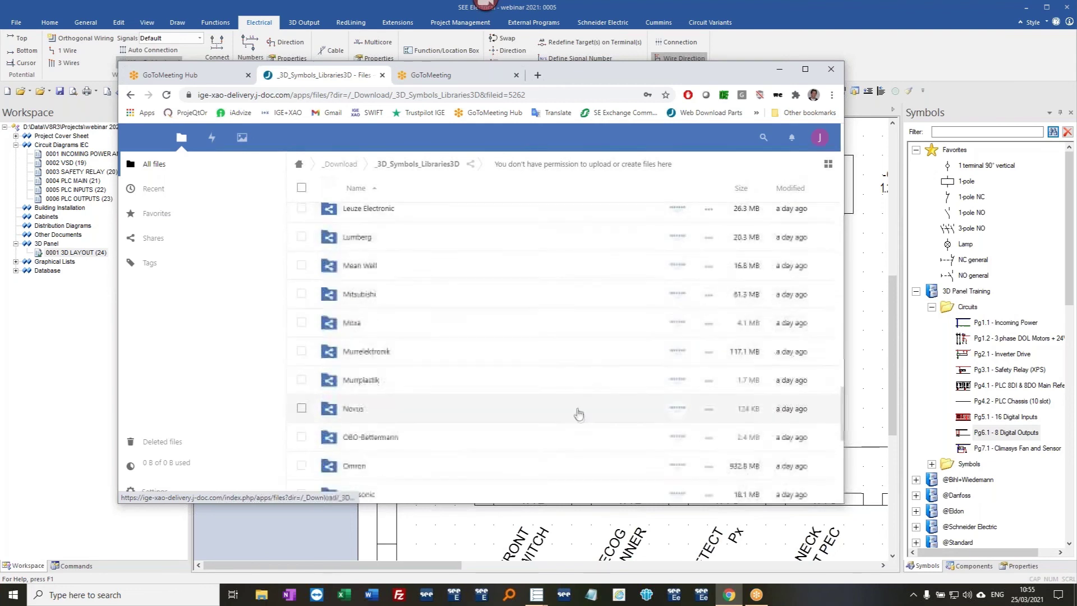
scroll(541, 361, down, 5)
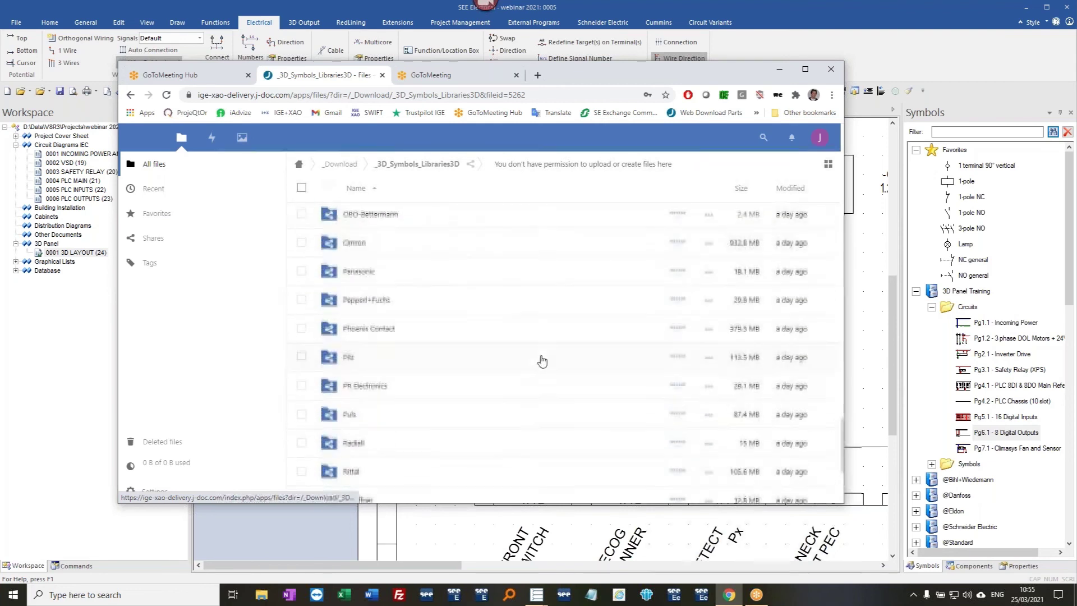
click(397, 327)
click(373, 276)
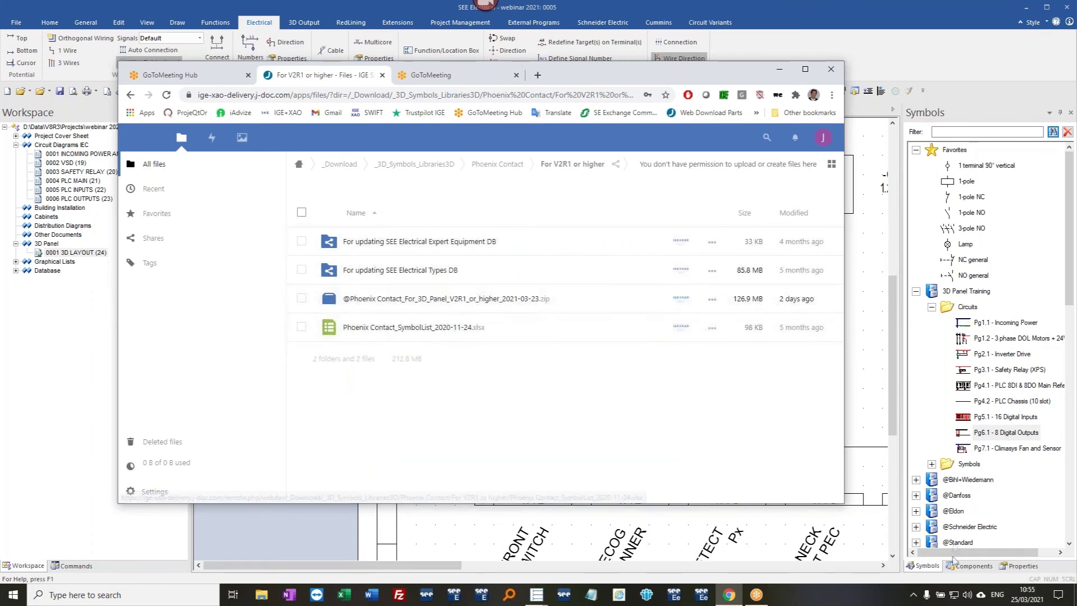
- Open the project's 0001 3D LAYOUT in See 3D and browse in File Explorer to D:\Data\Imports\Step
click(348, 532)
double_click(67, 253)
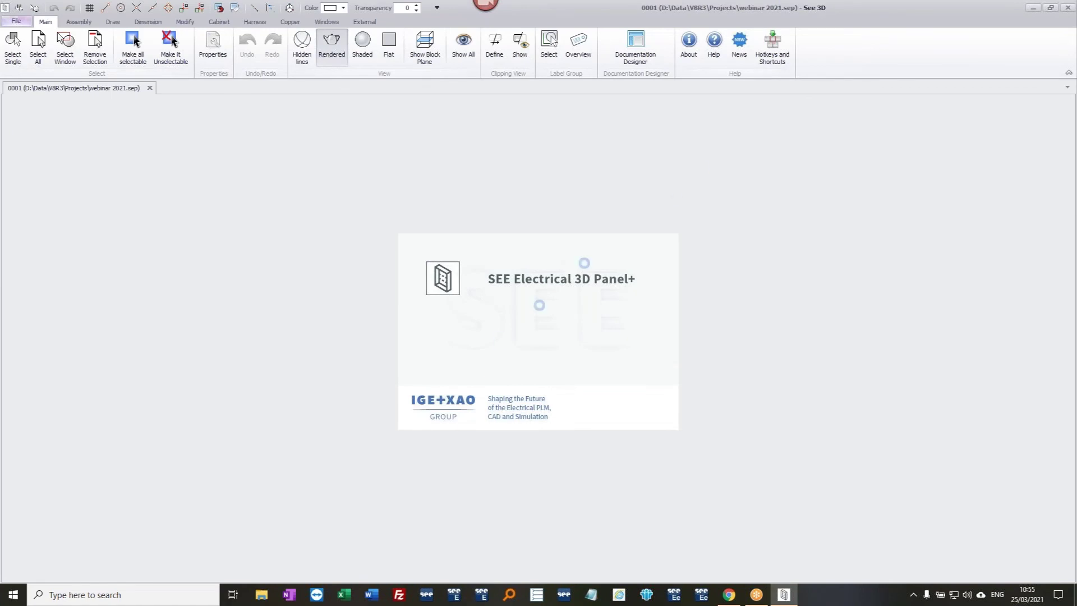
click(262, 595)
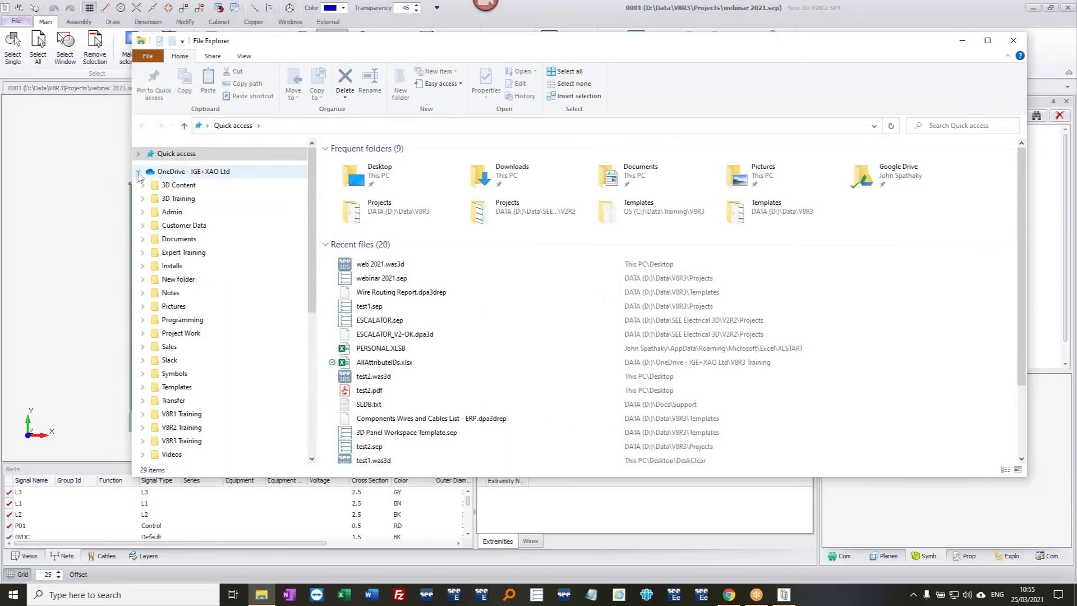
click(138, 172)
click(143, 329)
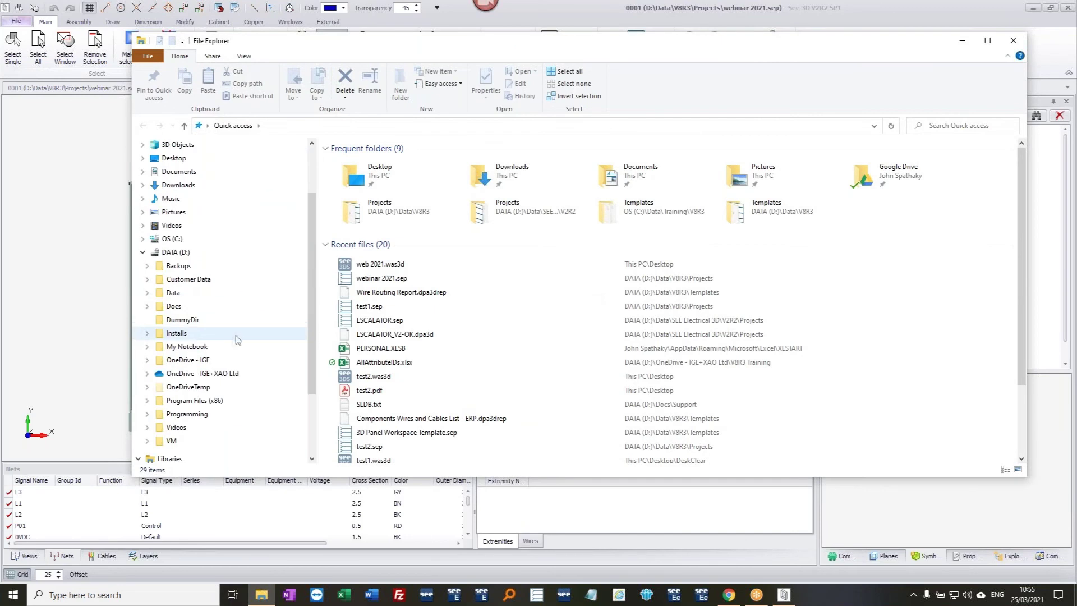
click(148, 293)
click(152, 292)
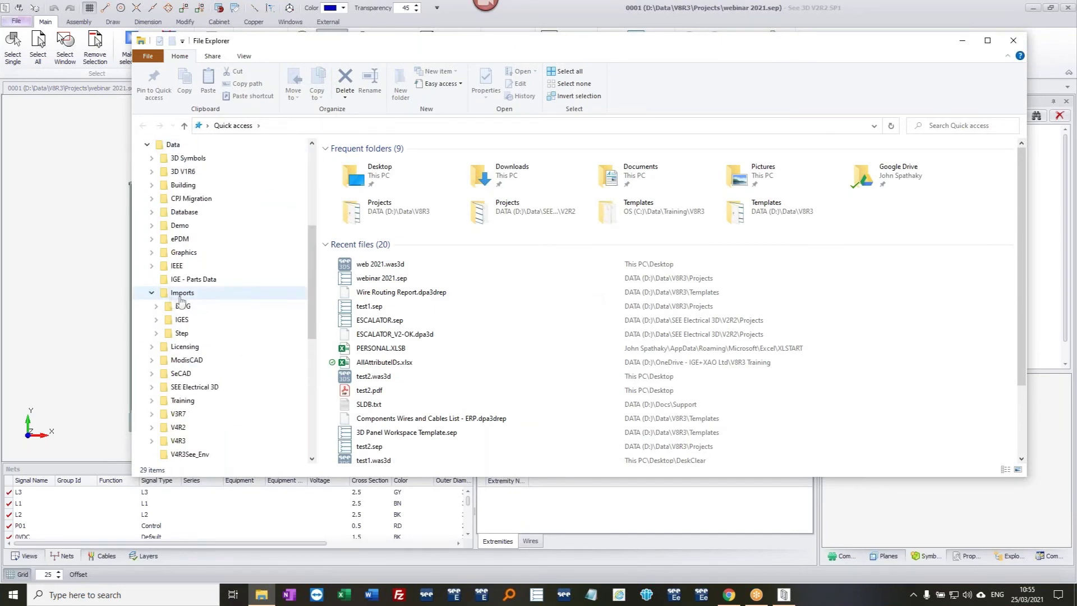
click(181, 334)
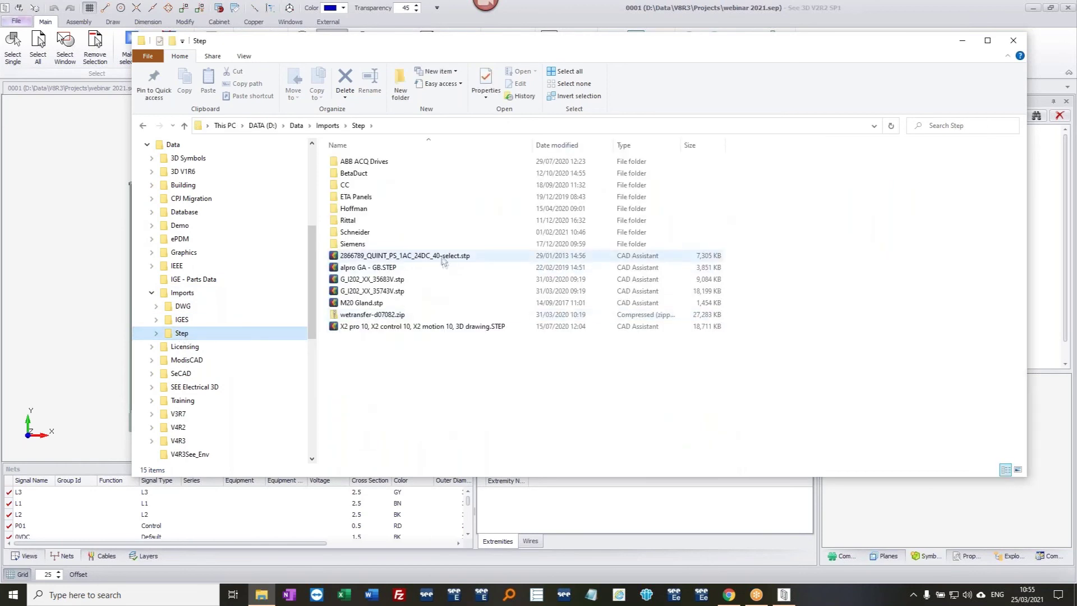
- Import 2866789_QUINT_PS_1AC_24DC_40-select.stp from File Explorer into the open 3D layout
drag(368, 46, 670, 35)
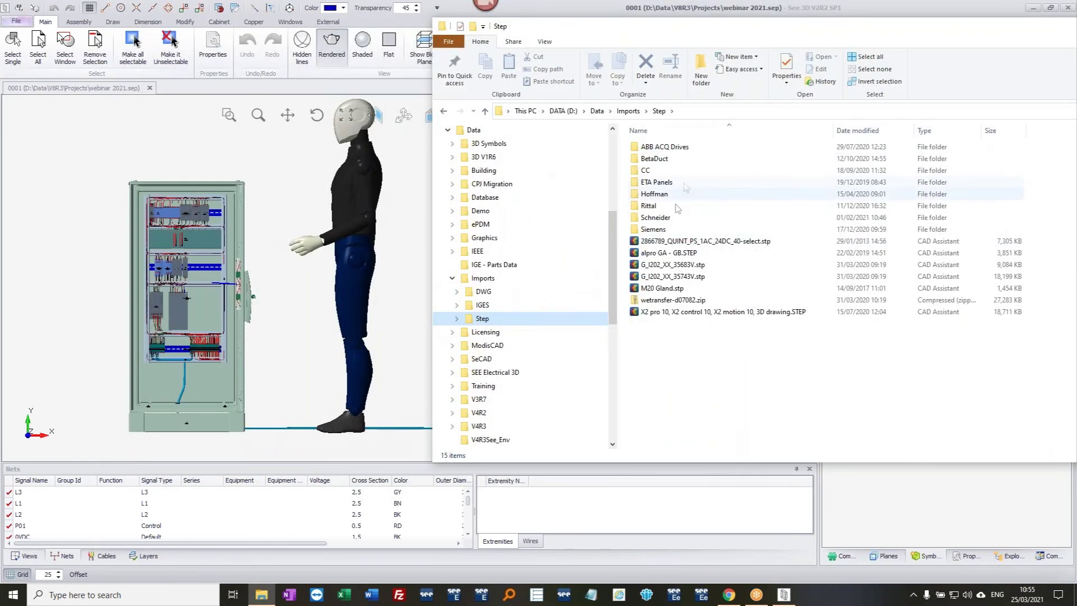
click(676, 242)
drag(675, 242, 173, 303)
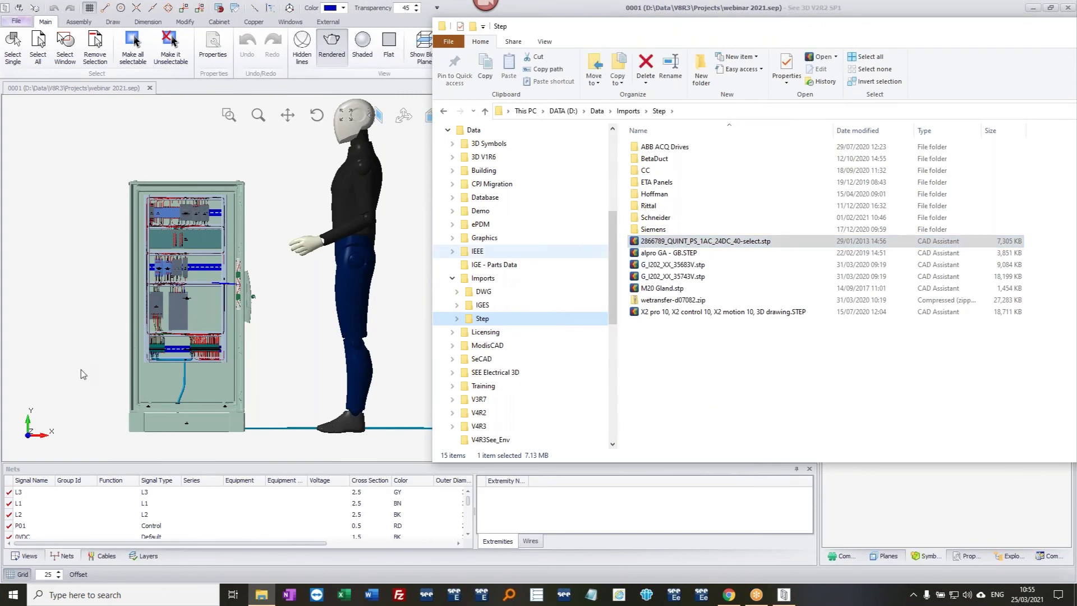
scroll(107, 309, down, 3)
click(689, 244)
drag(689, 245, 276, 435)
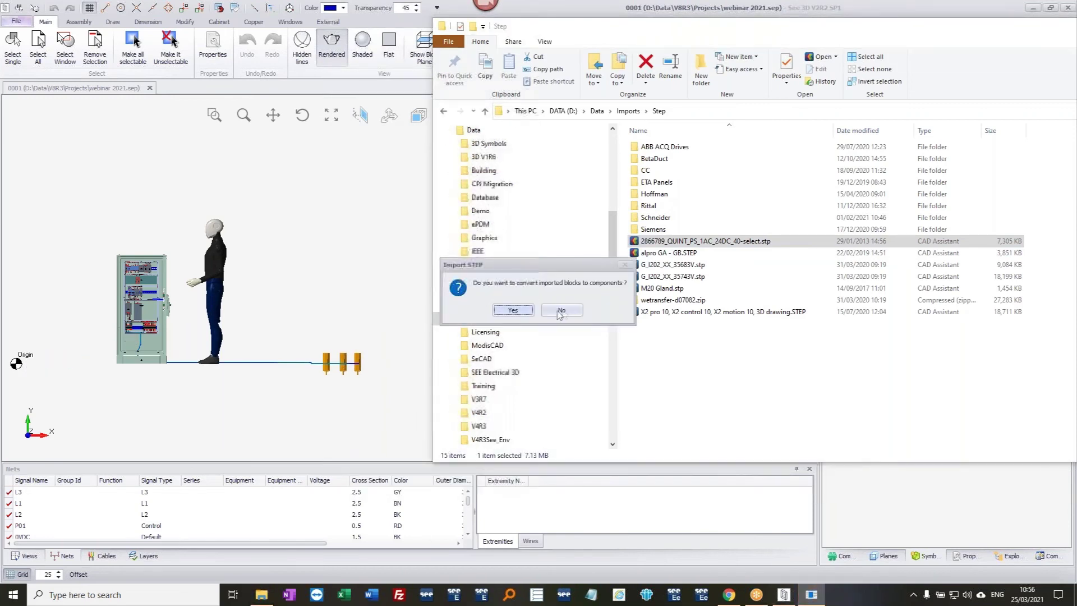
- Convert the imported STEP blocks to components, setting the type of 2866789_QUINT_PS_1AC_24DC_40-select_1 to Component
click(521, 312)
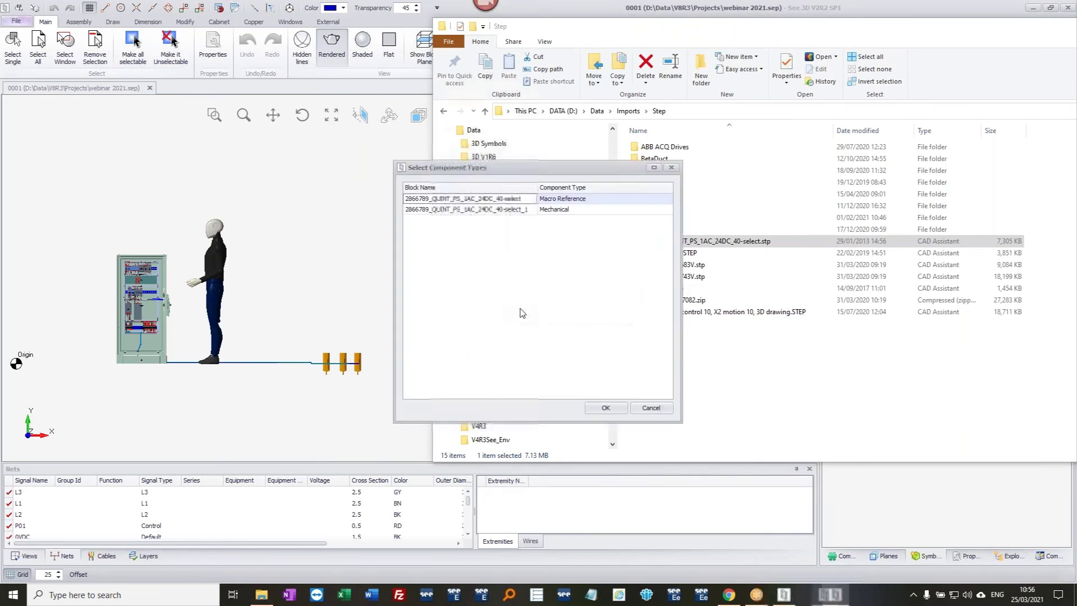
click(575, 211)
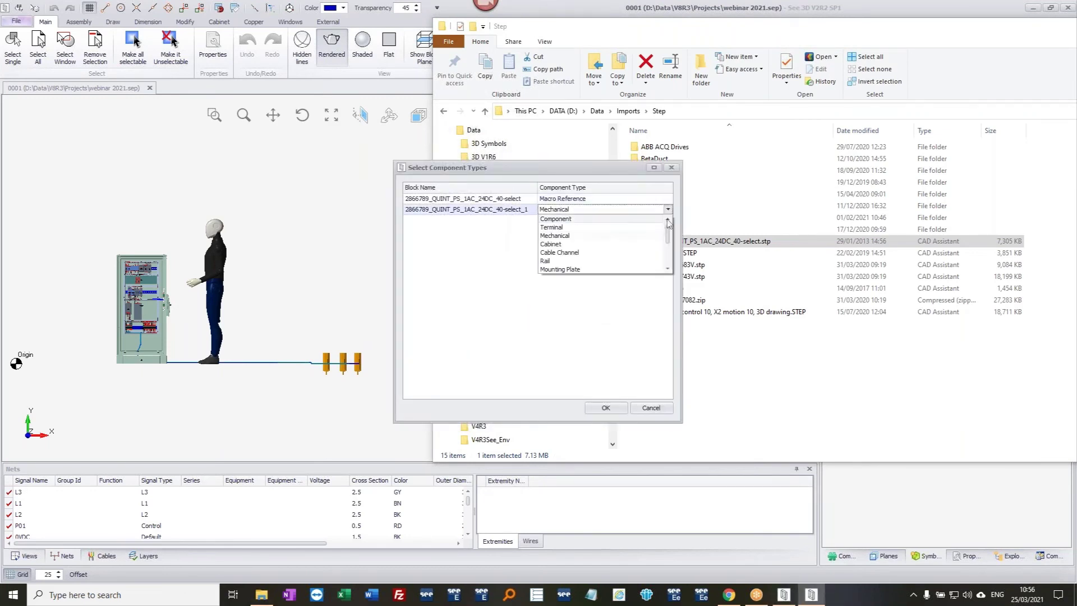
click(585, 220)
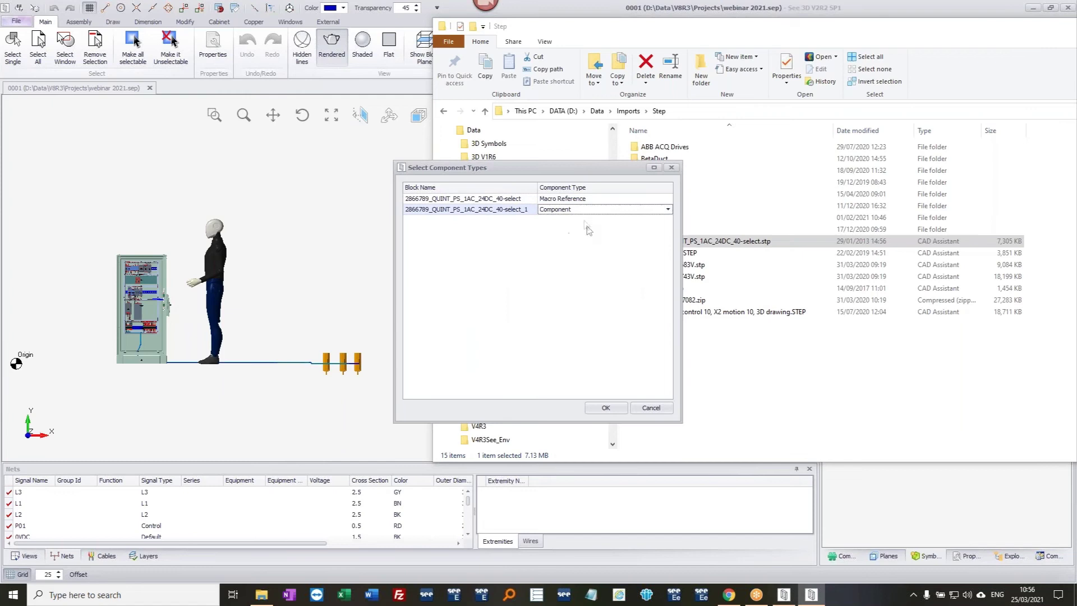
click(606, 408)
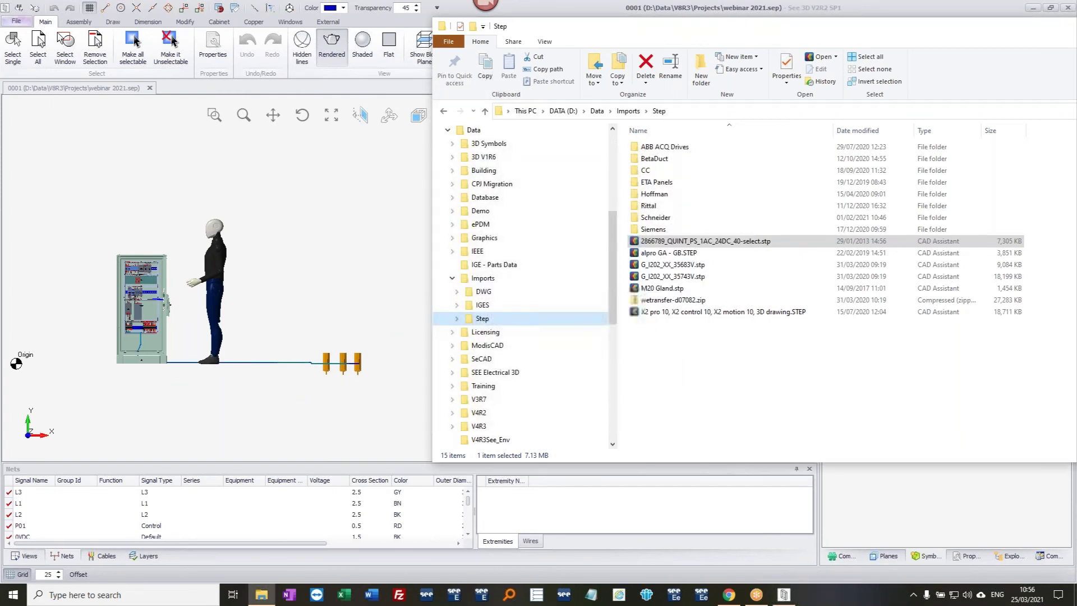
- Start adding a predefined connection of type Bottom to the imported QUINT power supply
scroll(67, 363, up, 5)
middle_drag(39, 417, 250, 354)
scroll(252, 304, up, 8)
click(221, 321)
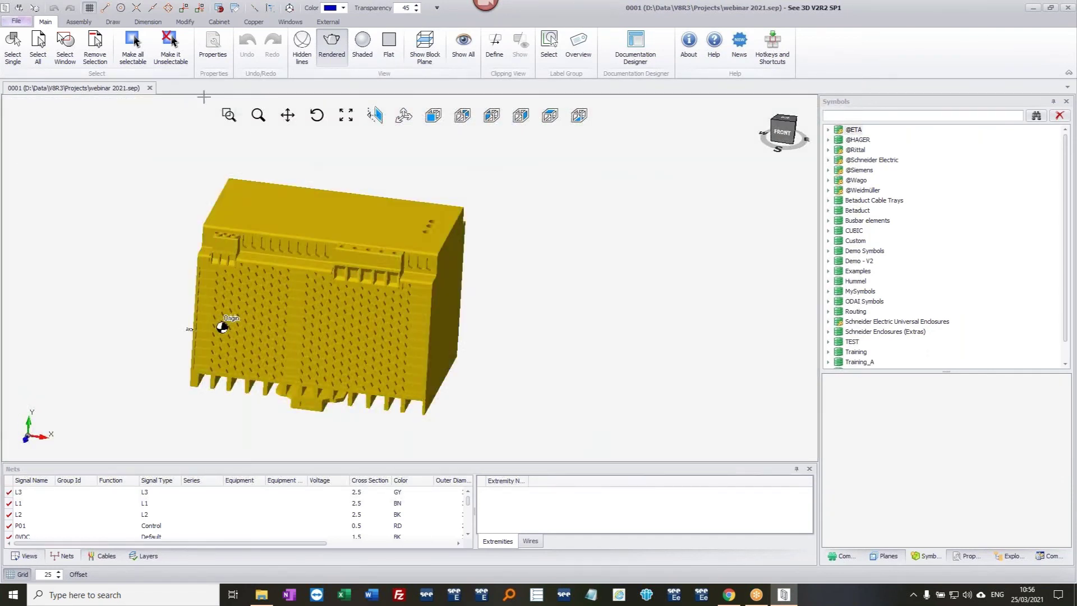
click(84, 22)
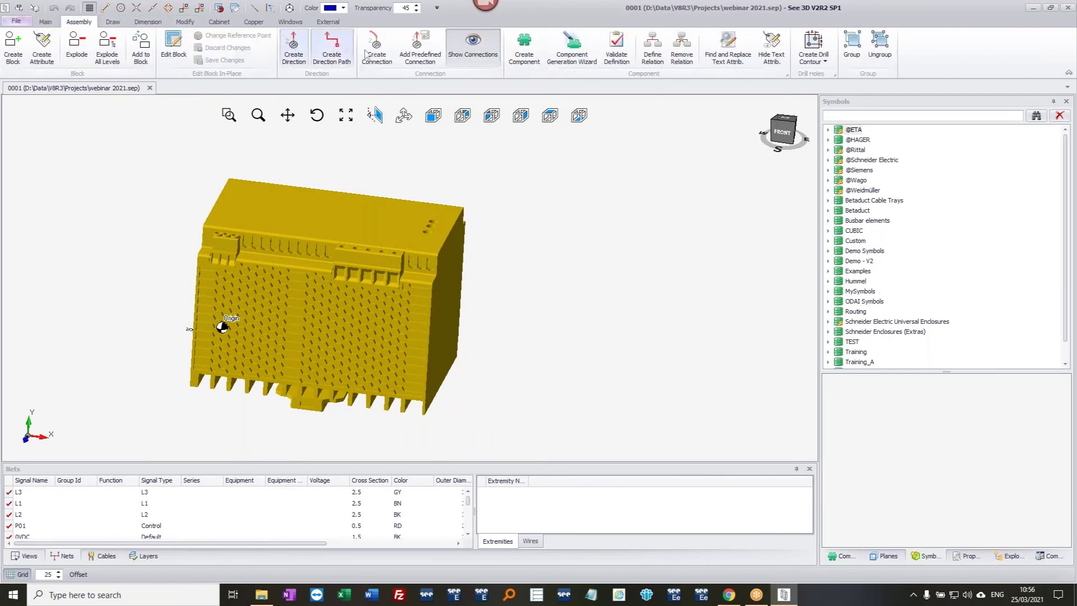
click(436, 53)
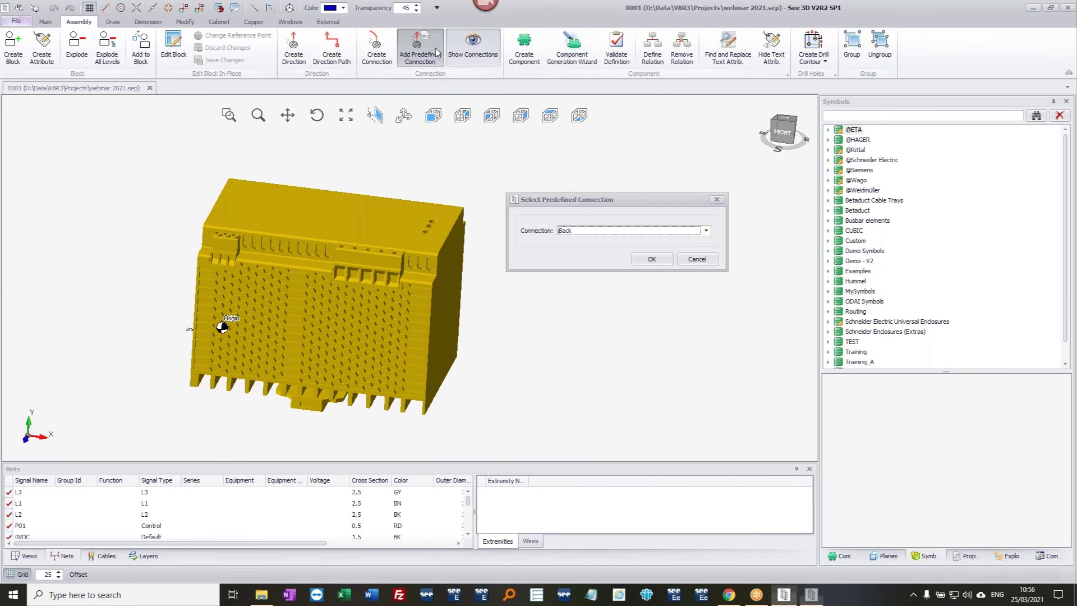
click(706, 230)
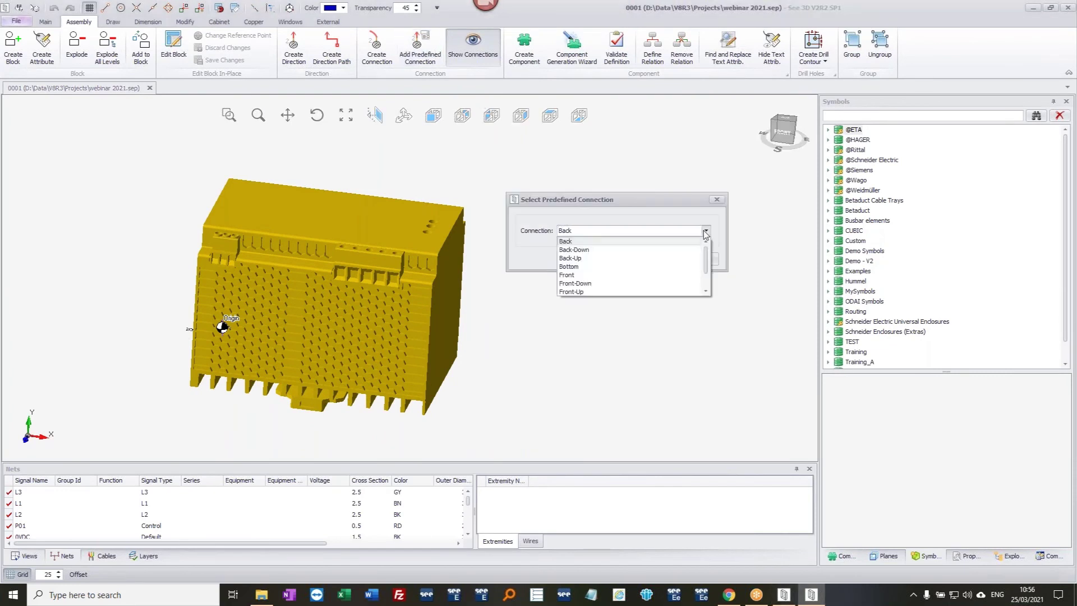
click(605, 267)
click(652, 257)
- Place Bottom connections in the first two openings of the power supply's five-way terminal block, using opposite corners of each opening
scroll(348, 283, up, 5)
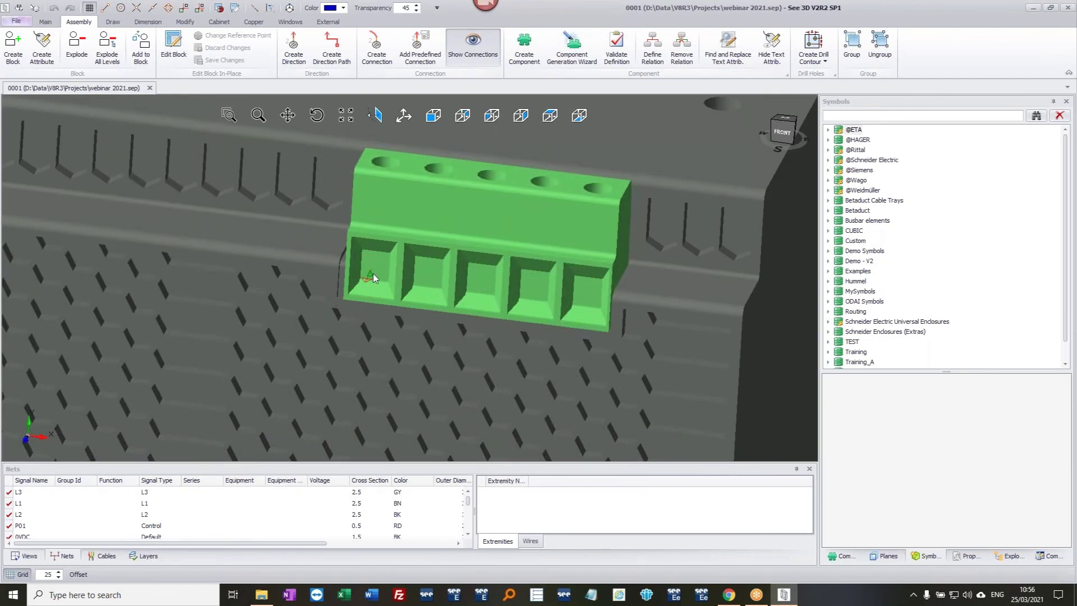
click(353, 241)
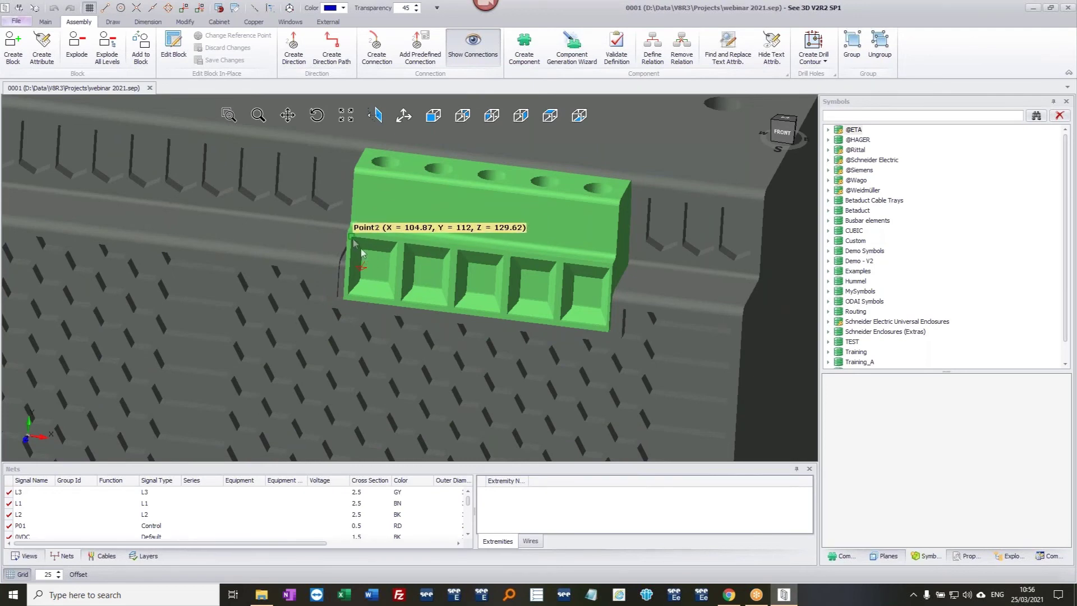
click(394, 303)
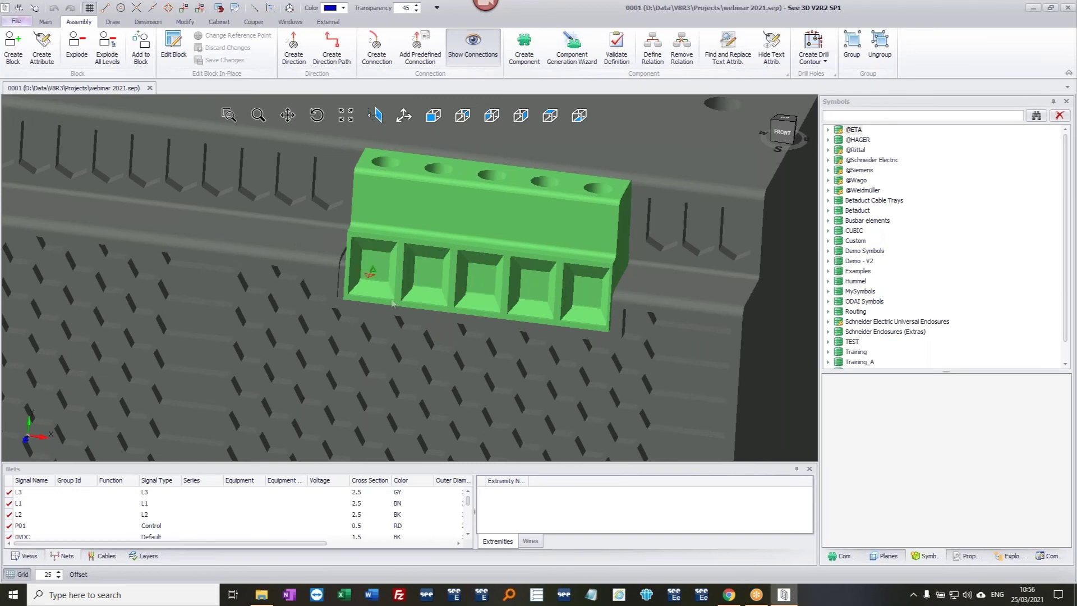
click(404, 243)
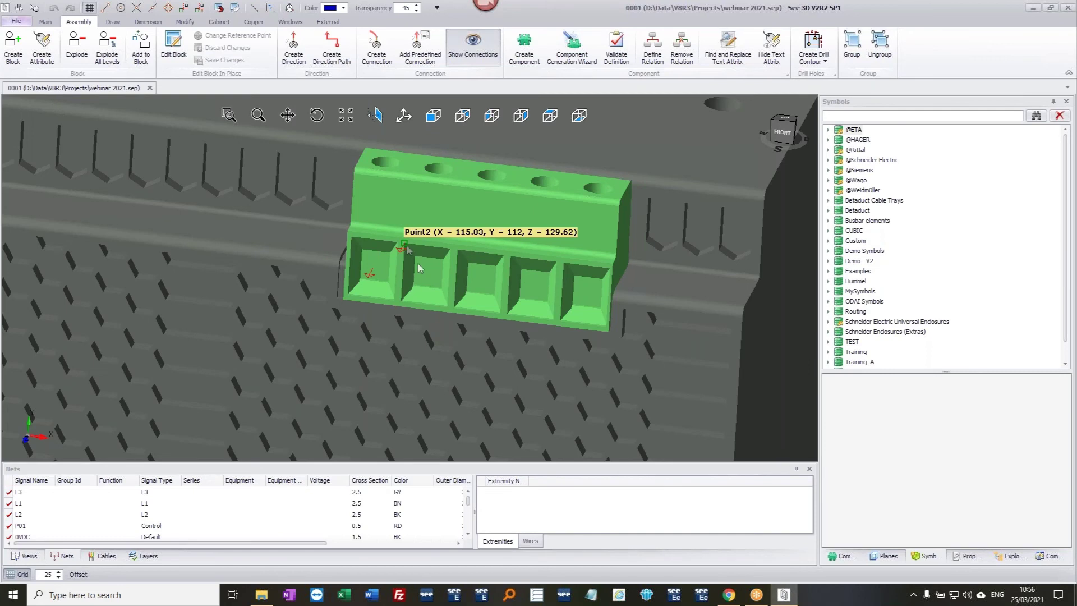
click(446, 308)
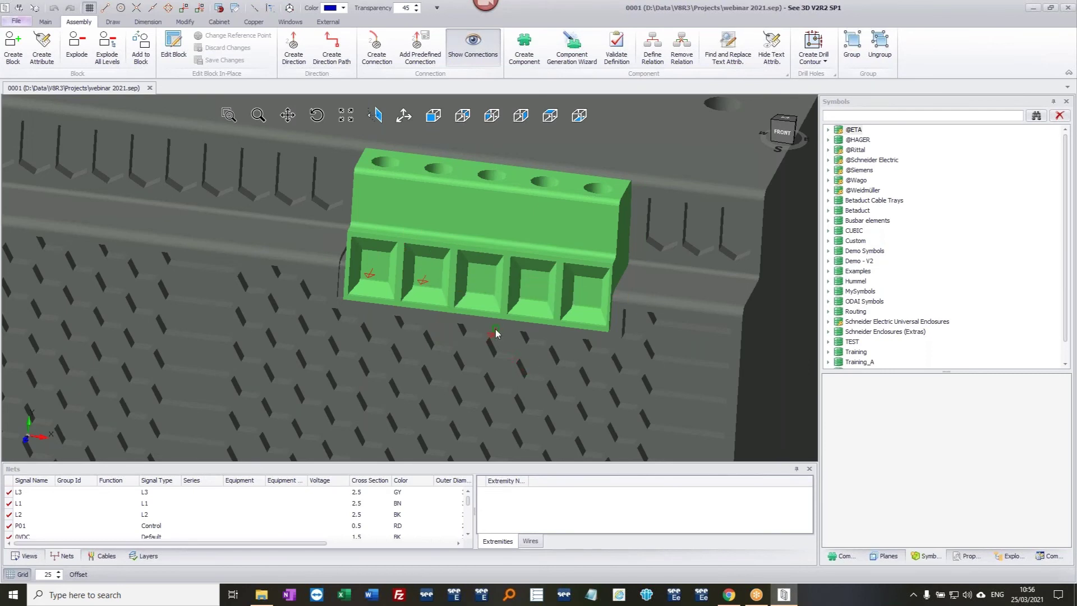
click(496, 333)
click(698, 259)
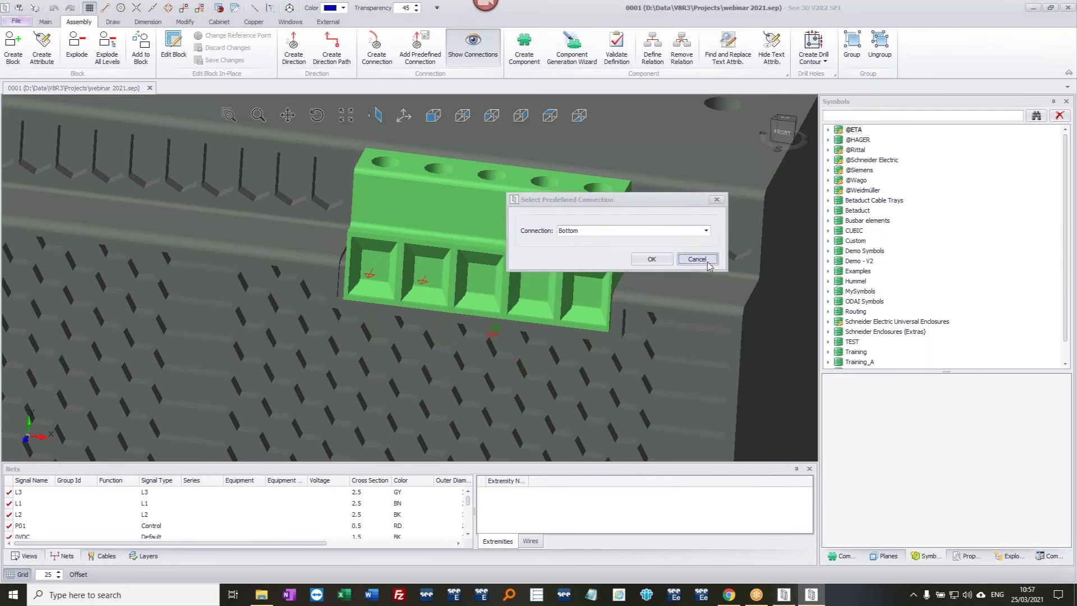
- Label the power supply's Connection 0 as L and Connection 1 as N in its properties
scroll(529, 343, down, 4)
click(530, 343)
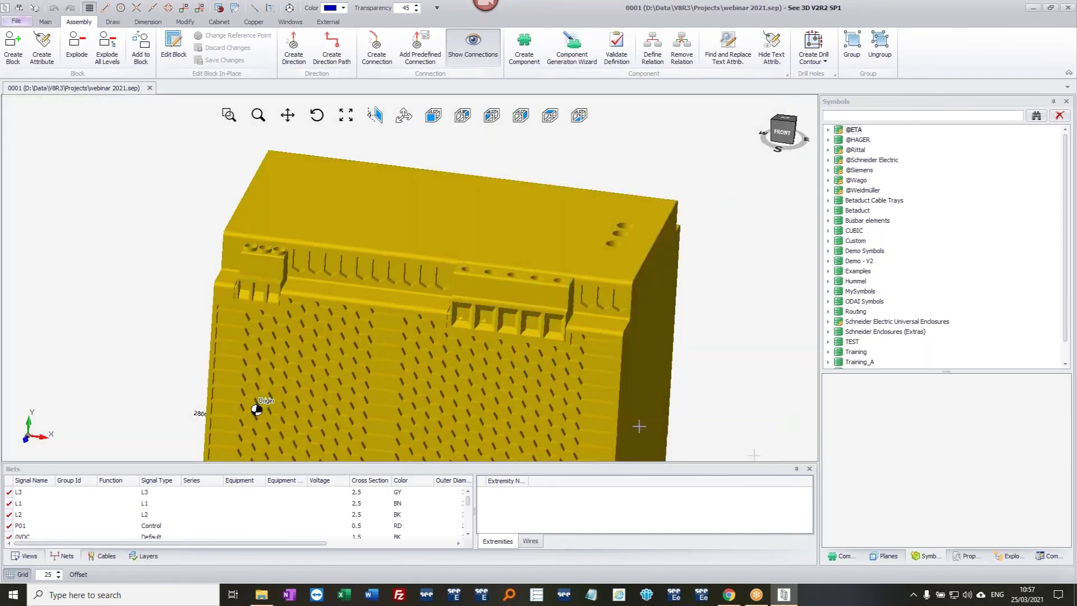
click(965, 557)
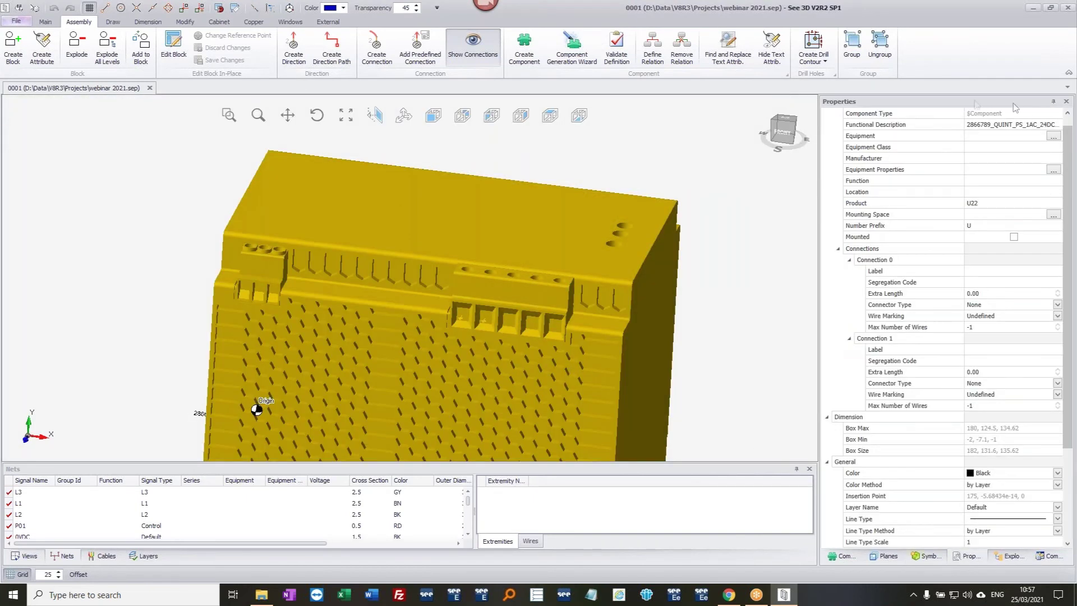
click(977, 226)
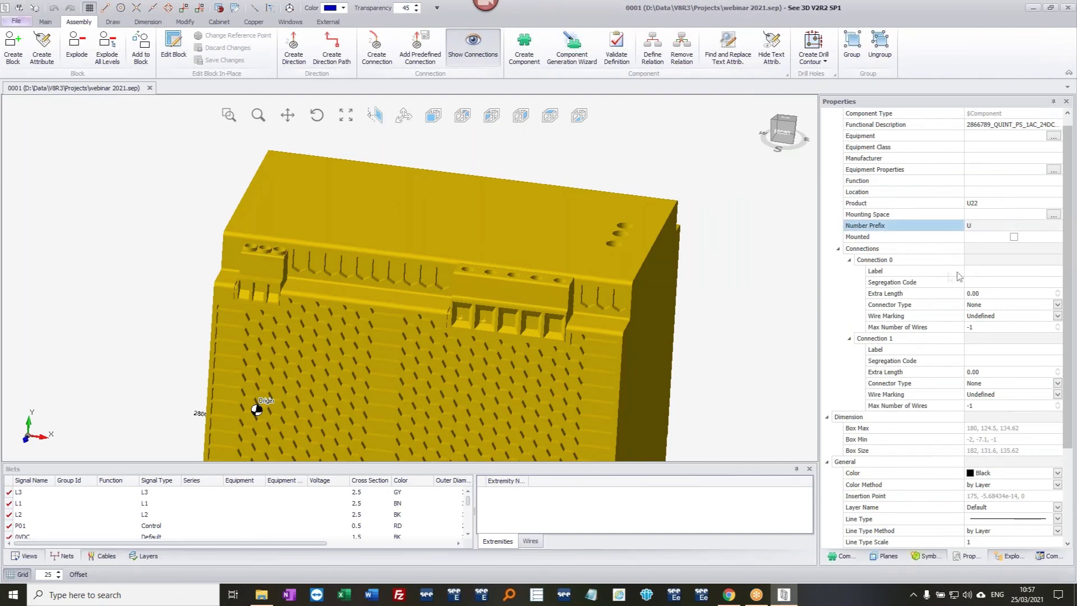
click(975, 272)
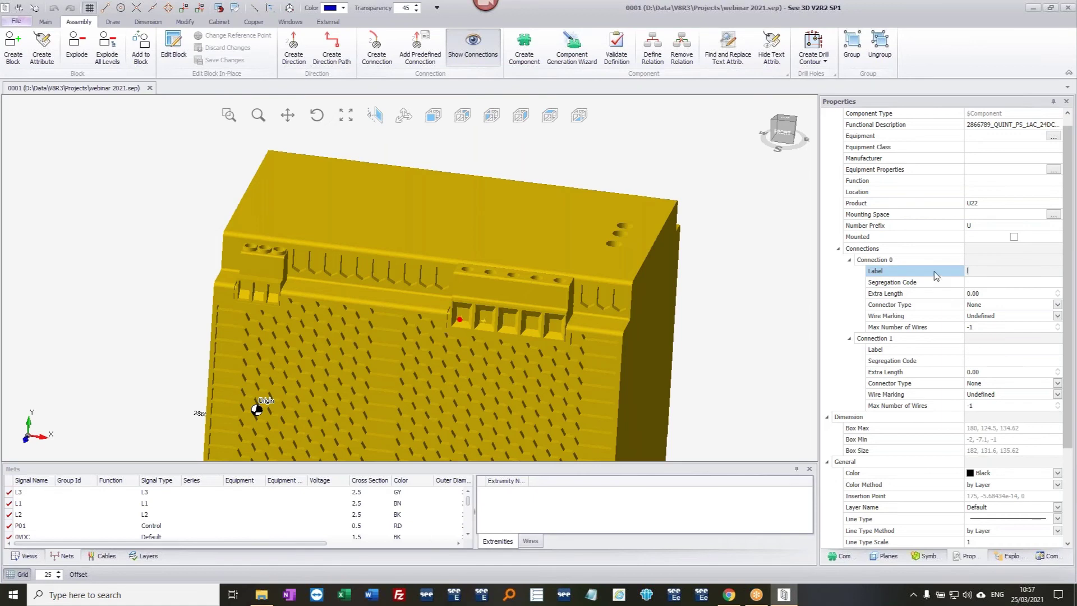
text(L)
click(987, 350)
text(N)
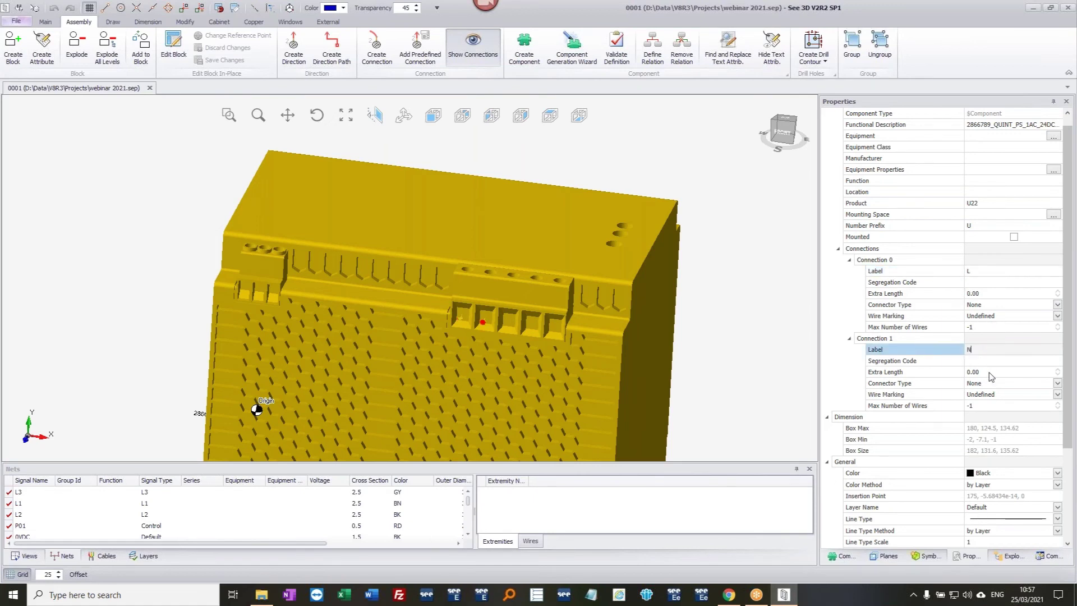
click(682, 362)
- Examine the L and N connection points on the power supply's five-way terminal block from close up
scroll(682, 361, down, 5)
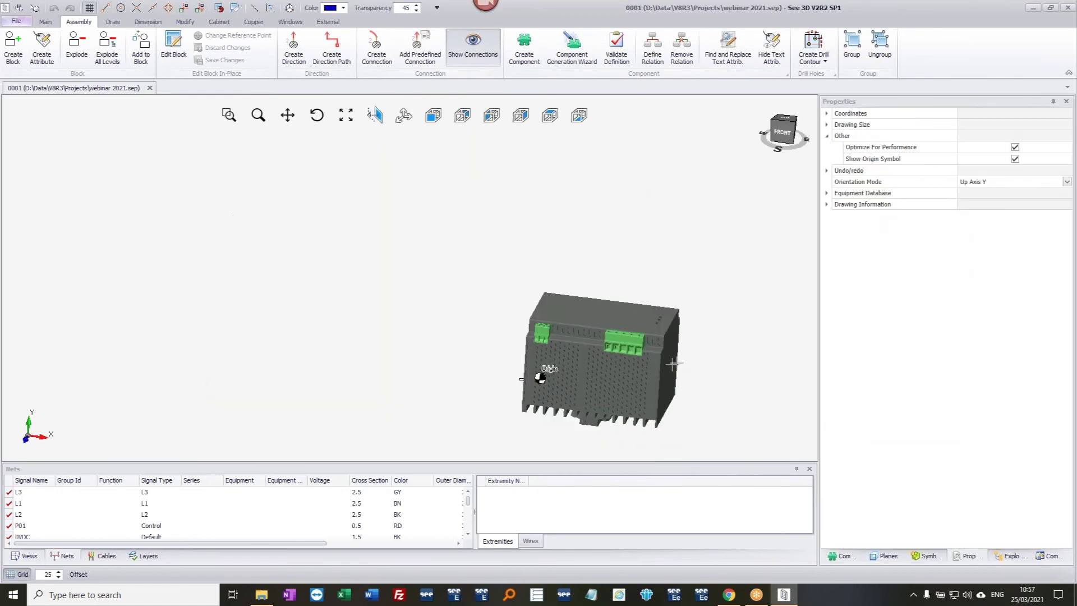
middle_drag(655, 366, 517, 309)
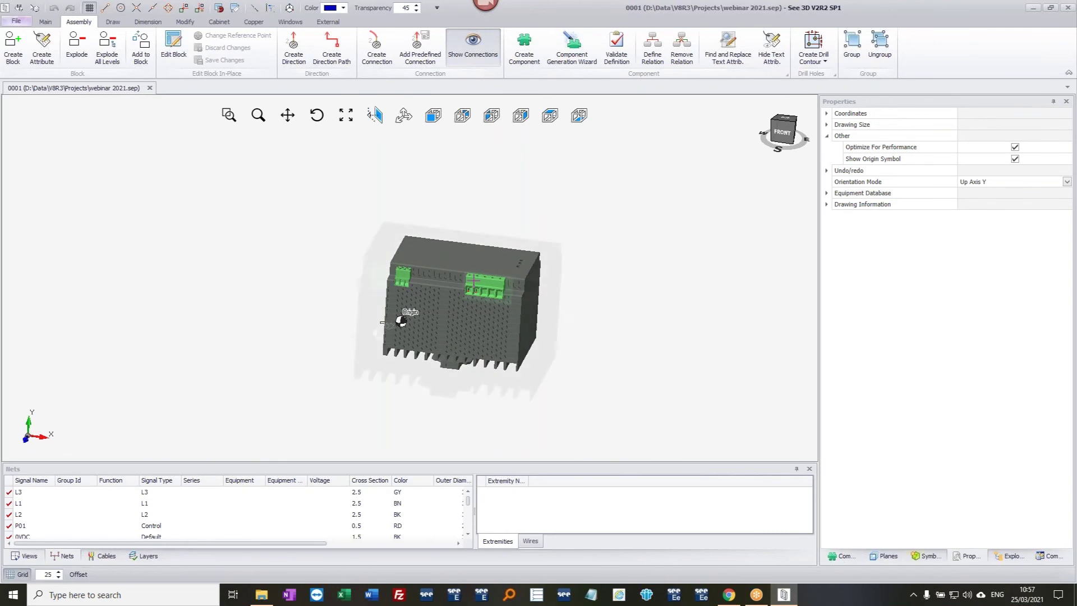
scroll(474, 289, up, 8)
middle_drag(476, 296, 587, 326)
scroll(579, 314, down, 8)
scroll(518, 323, up, 5)
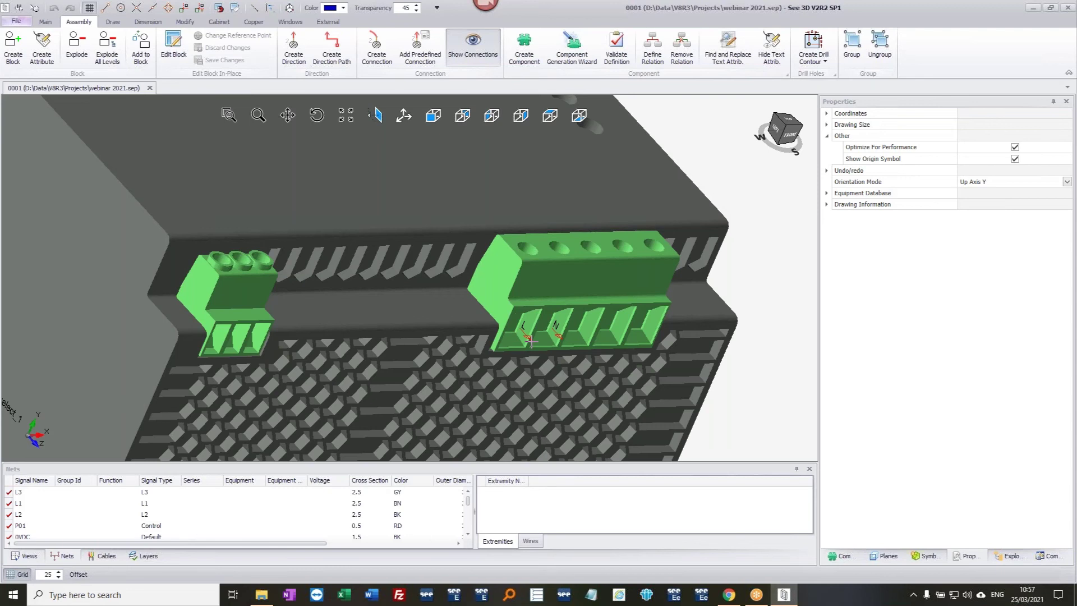
scroll(531, 341, down, 10)
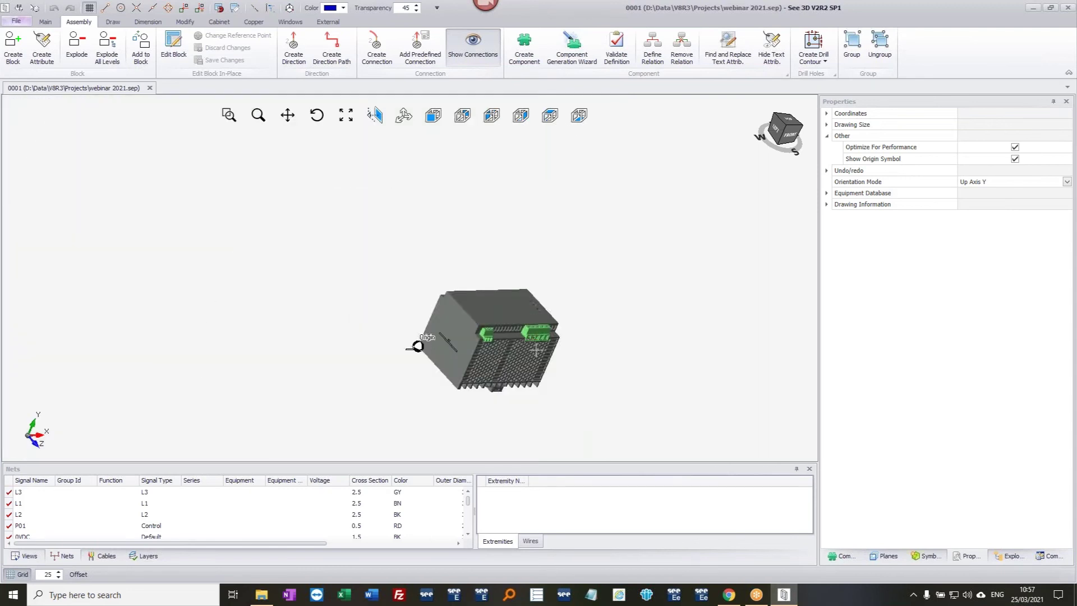
- Expand the MySymbols library in the symbol list and look through its category folders
click(926, 556)
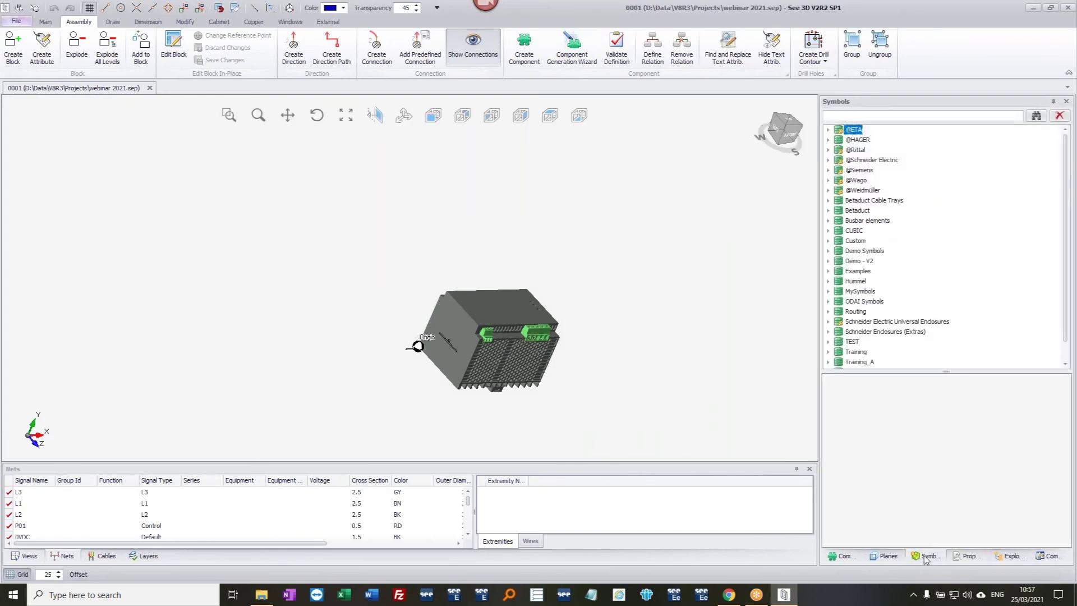
click(828, 291)
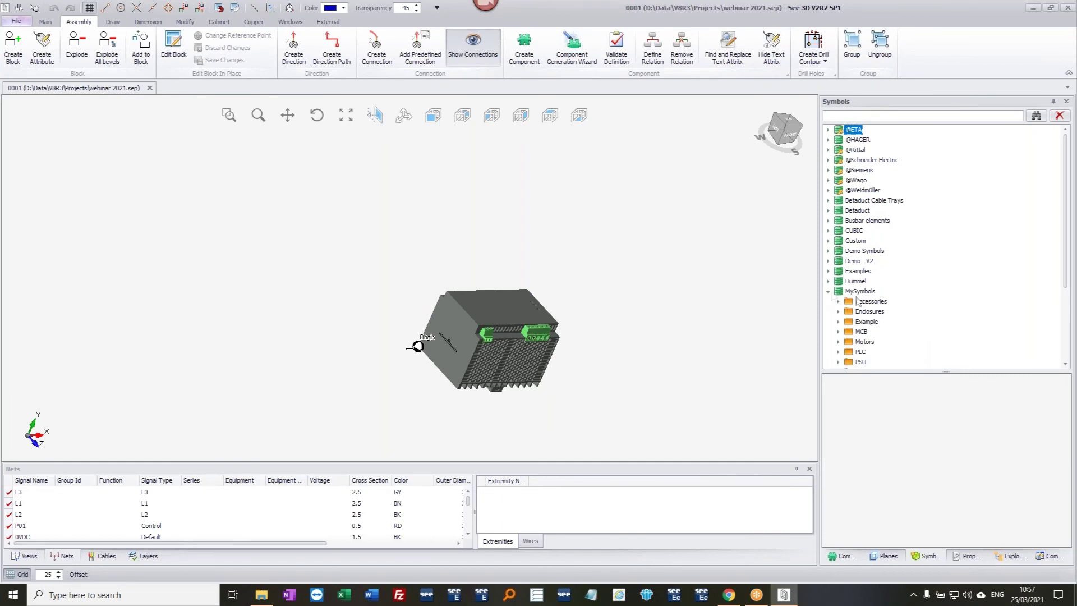
scroll(879, 311, down, 4)
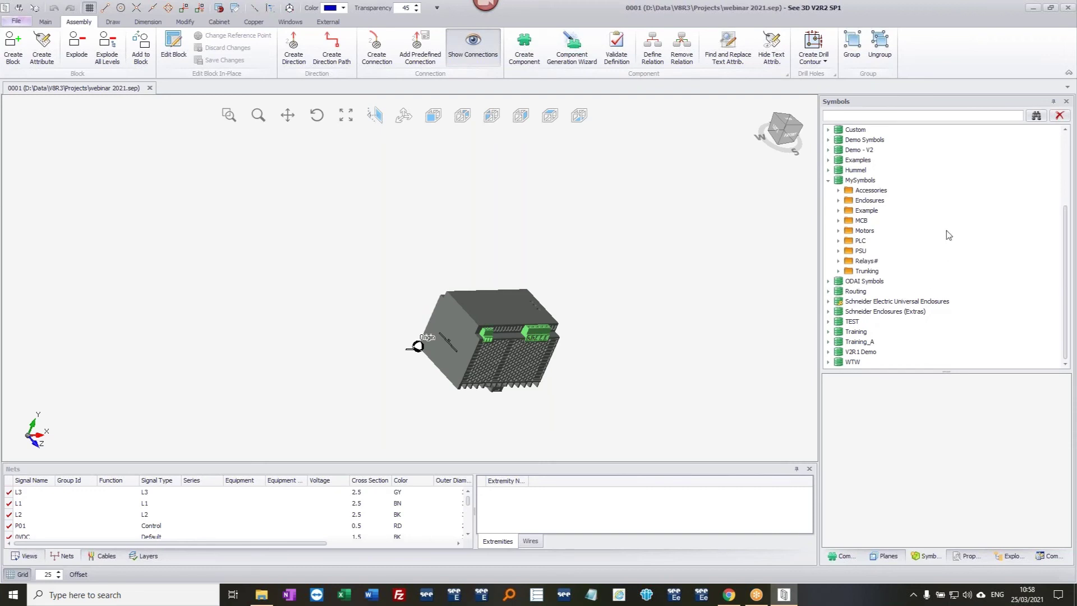
- Examine the cabinet layout, including the cable entry at its base and the wiring to the mounting plate and door
middle_drag(378, 291, 326, 307)
middle_drag(678, 331, 710, 318)
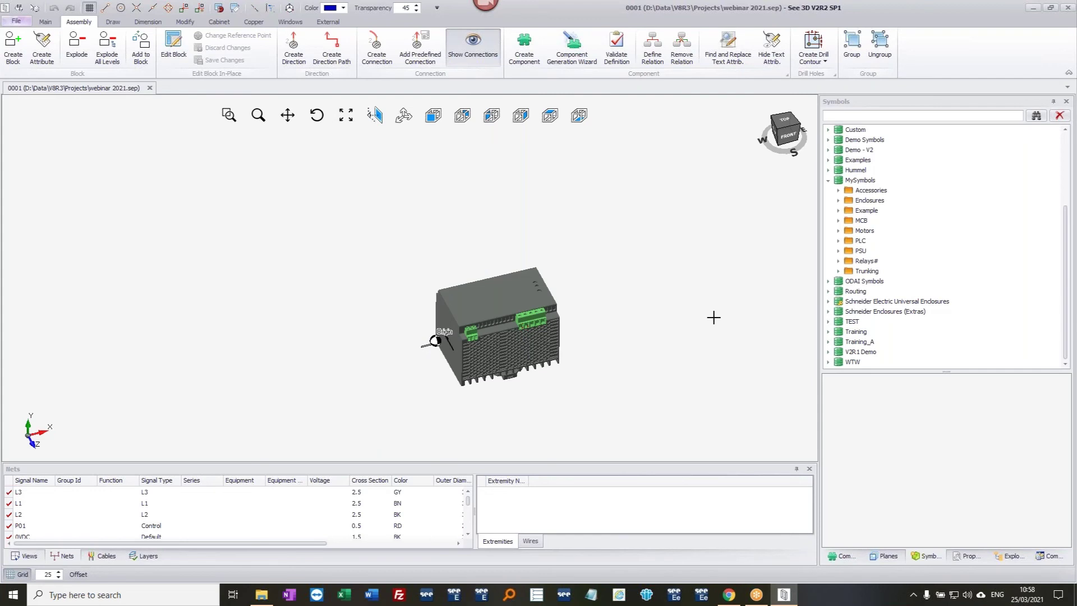
scroll(713, 317, down, 5)
middle_drag(656, 288, 446, 272)
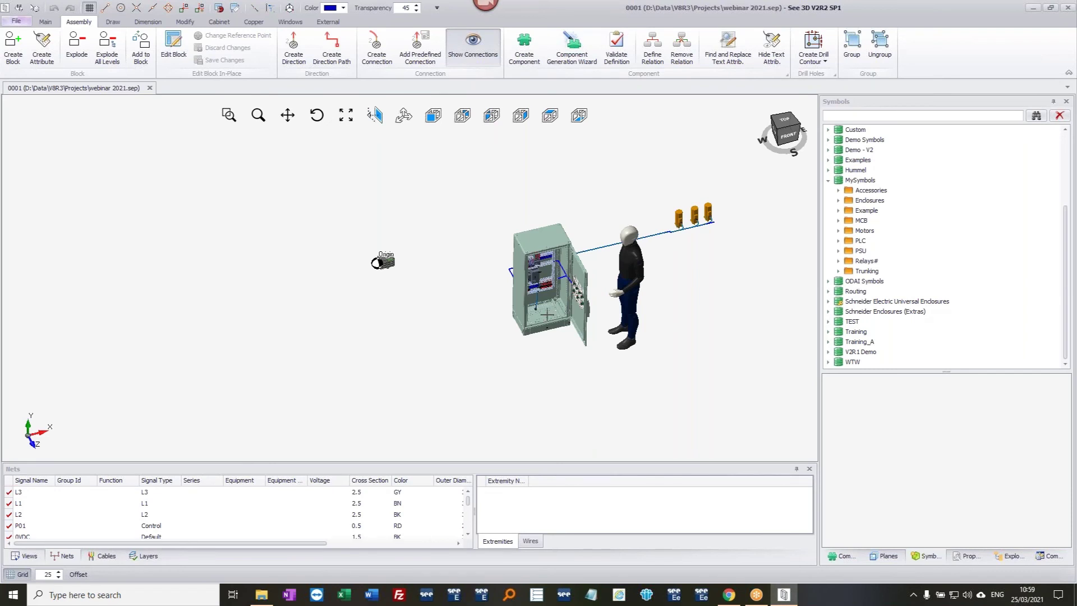
scroll(550, 312, up, 10)
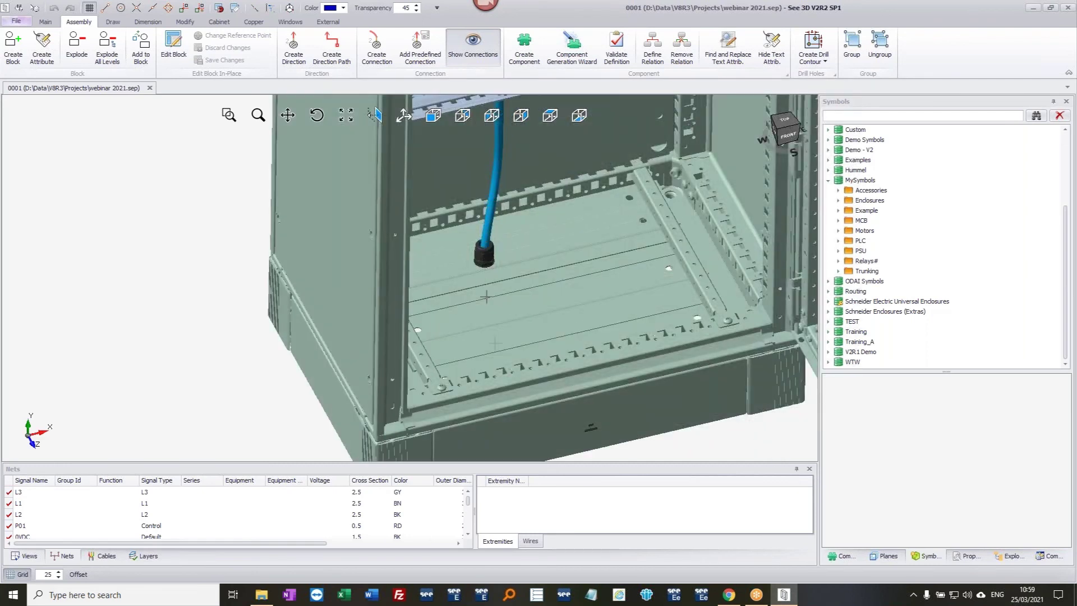
scroll(601, 253, down, 5)
middle_drag(633, 242, 509, 310)
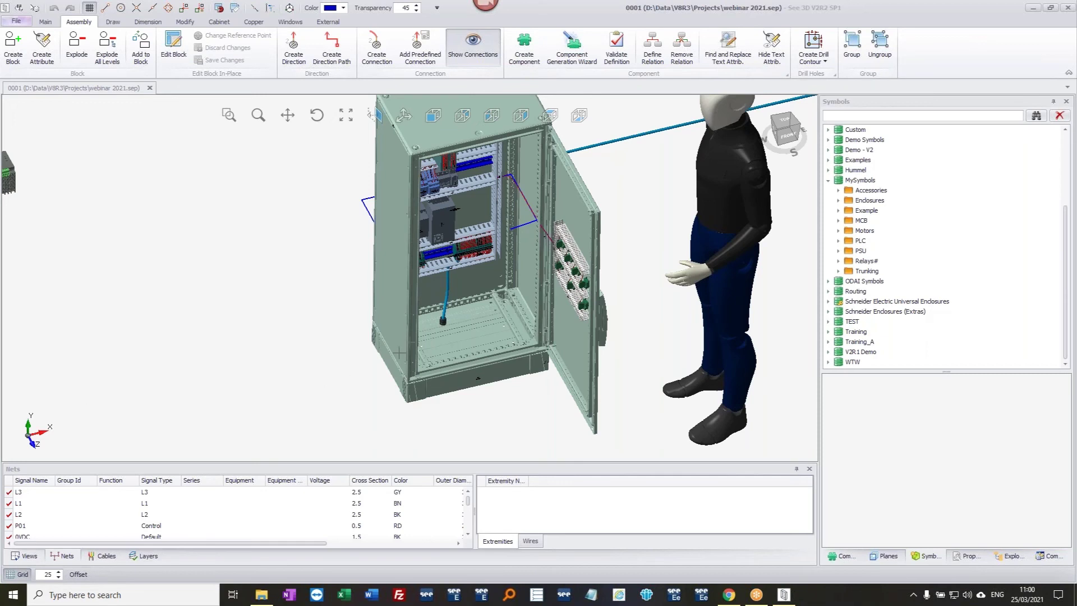
middle_drag(469, 328, 392, 335)
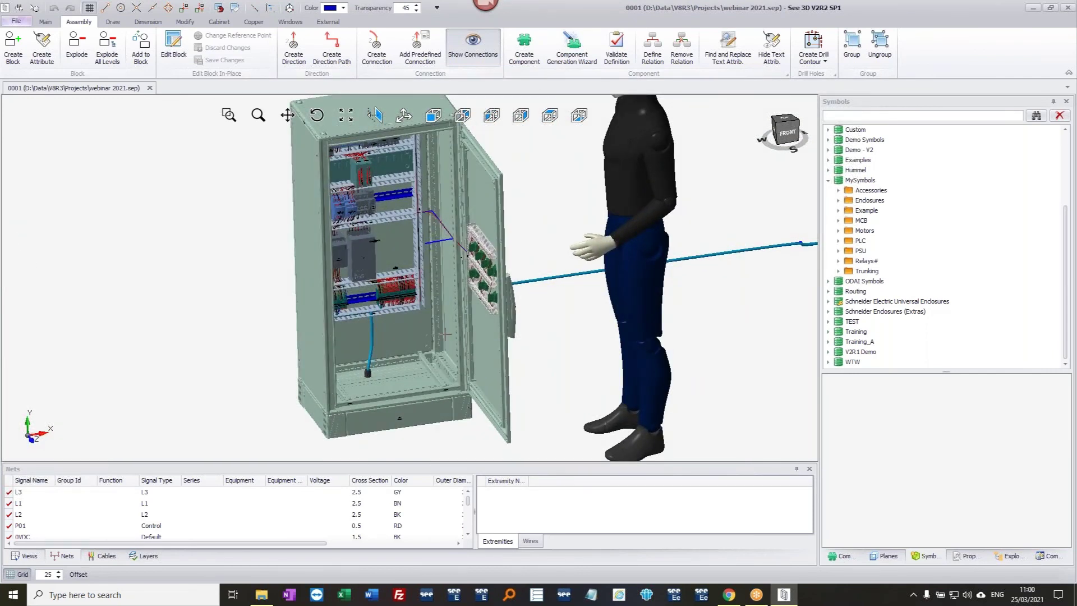
- Open the Equipment editor from the Equipments commands
click(1012, 556)
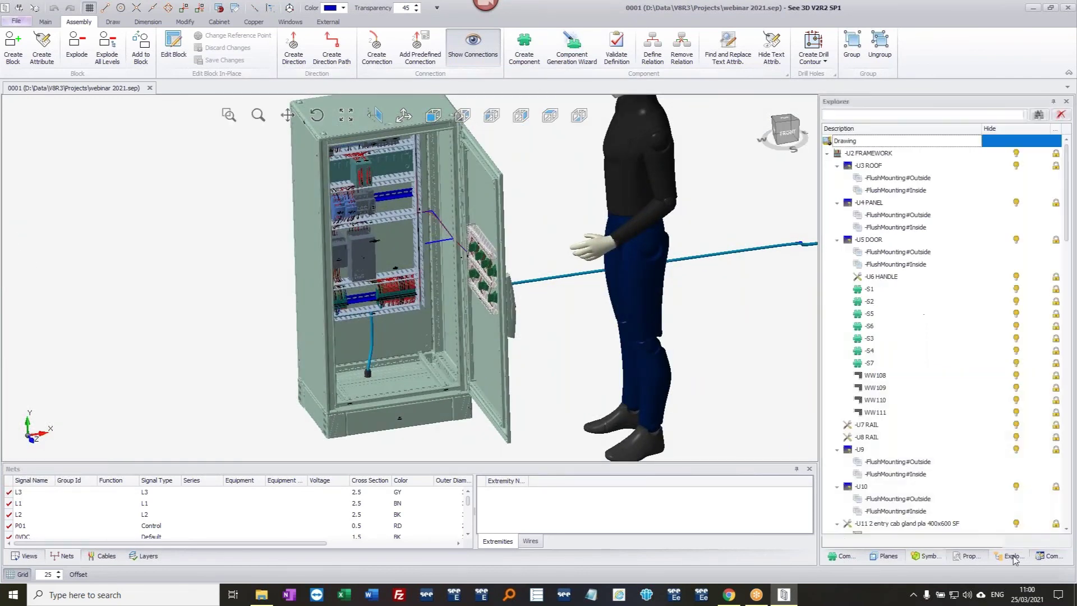
click(1049, 557)
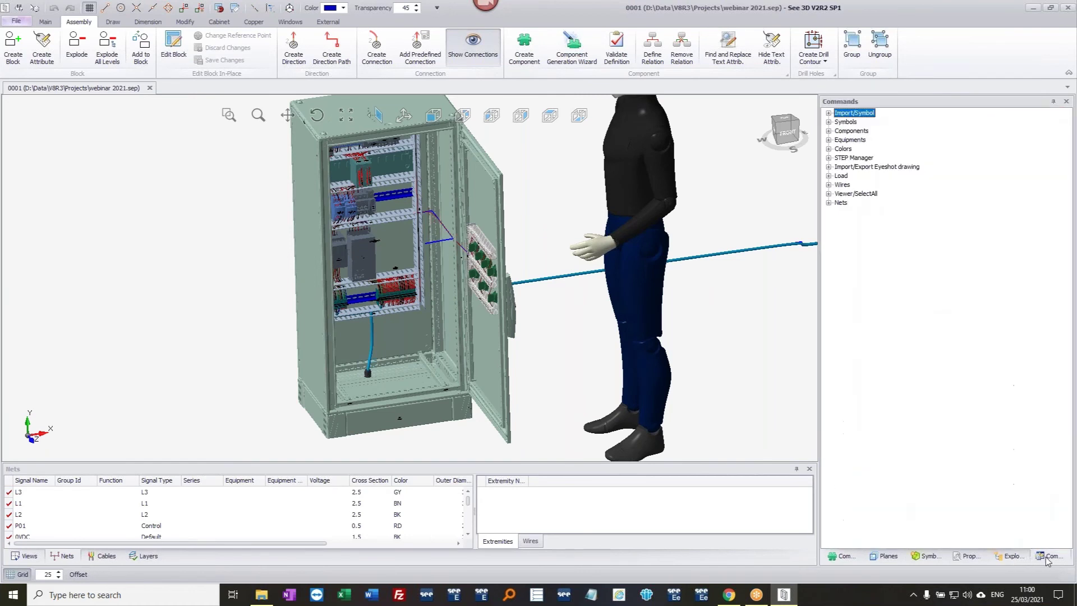
click(829, 139)
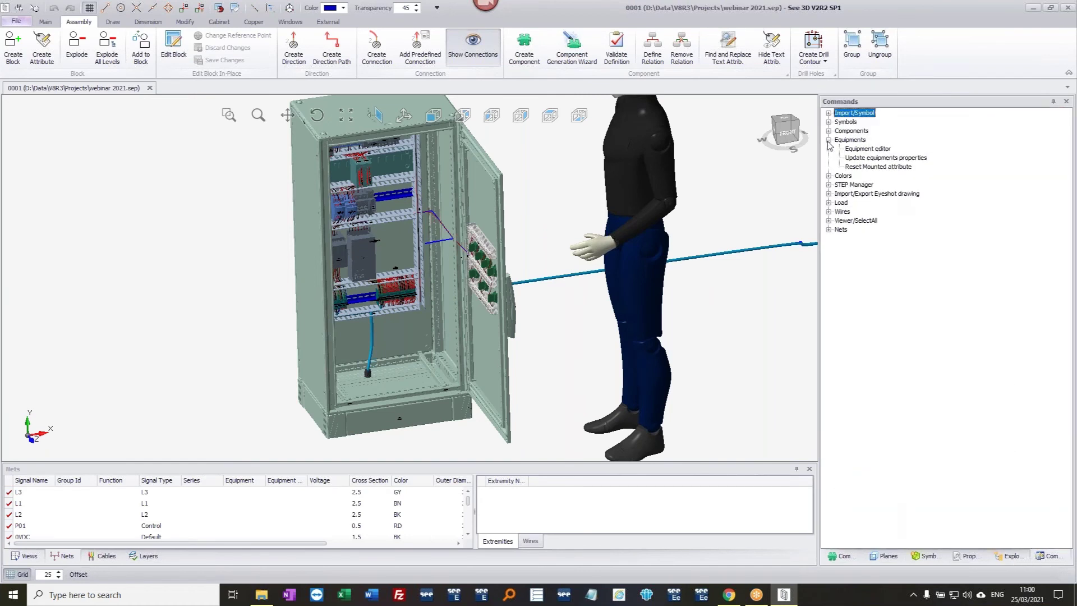
click(876, 150)
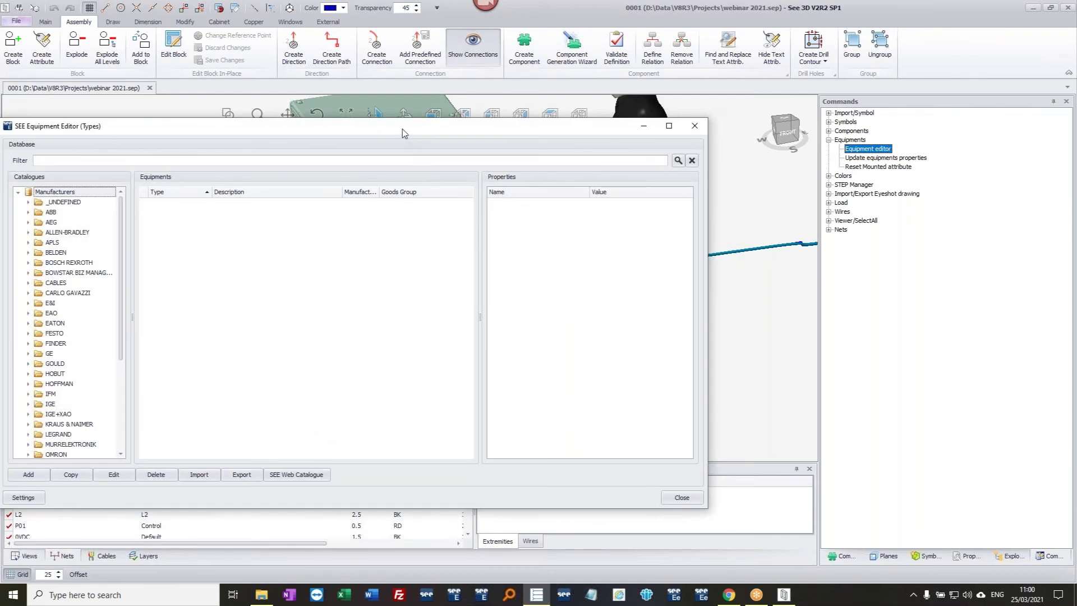
drag(402, 129, 572, 99)
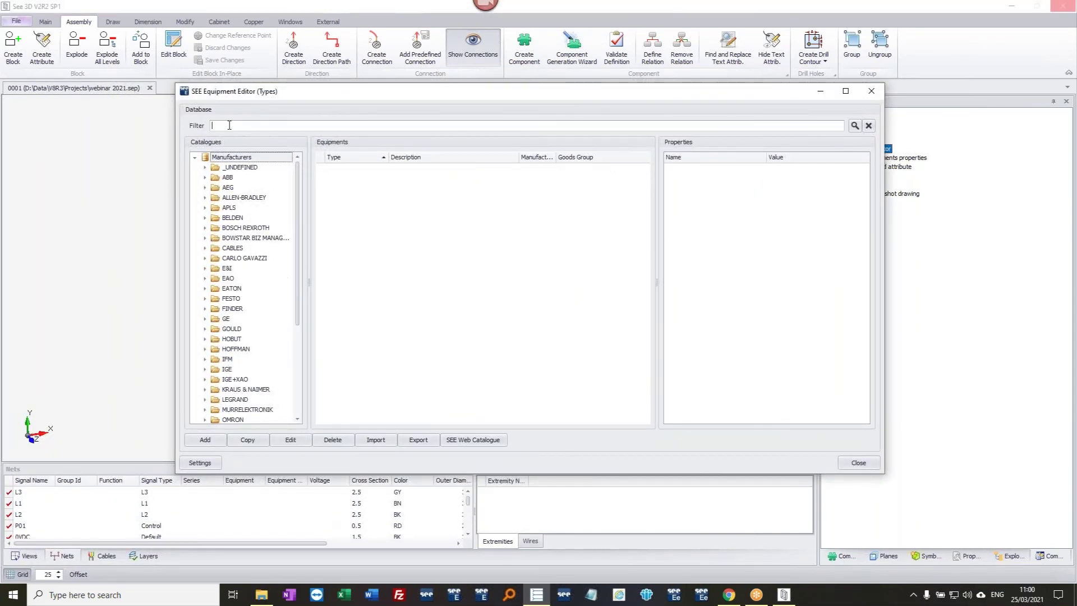
- Filter the equipment database by LC1D09 and open the LC1D093BD contactor's entry for editing
text(LC1D09)
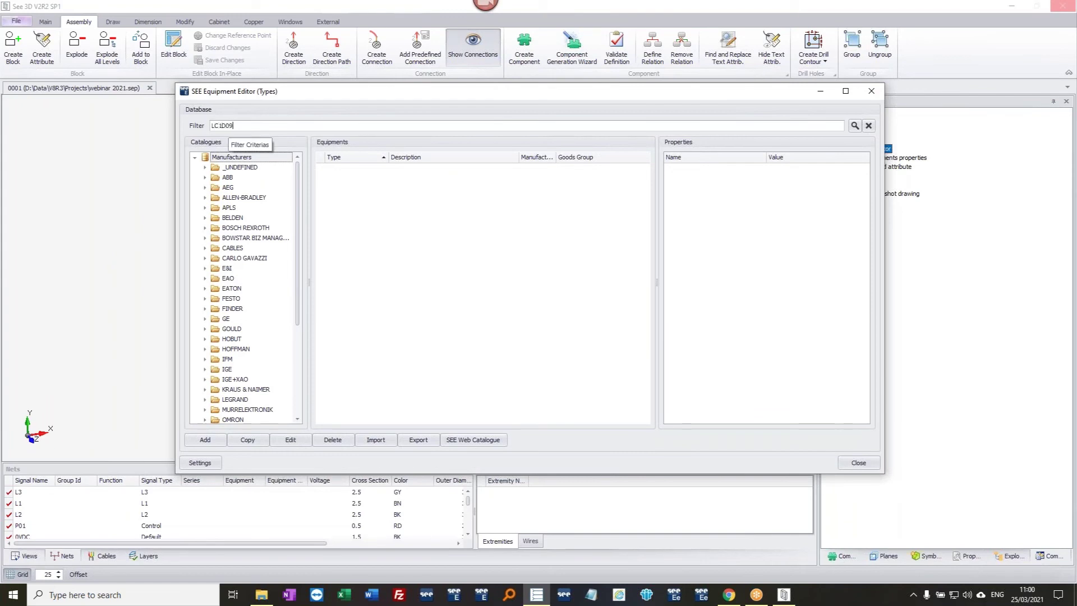
key(Return)
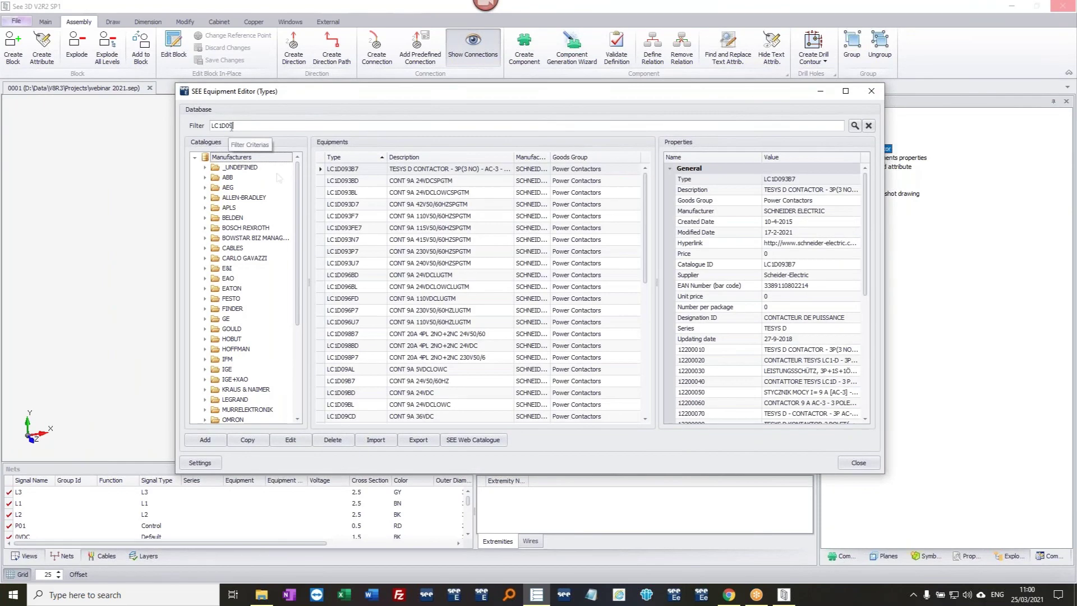
click(354, 181)
double_click(354, 182)
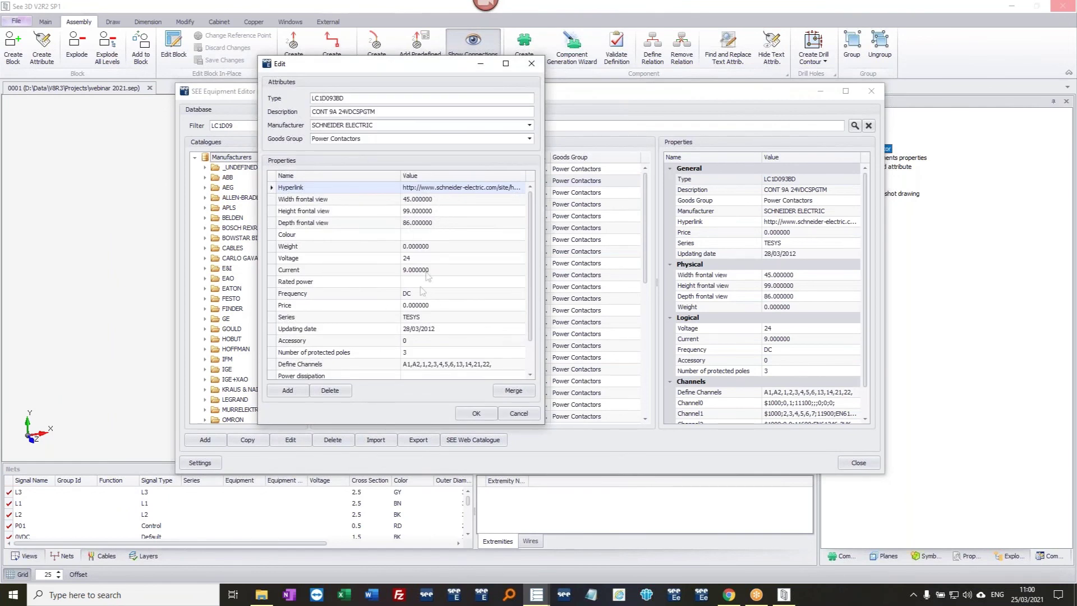
- Review the LC1D093BD contactor's channel definitions and open the symbol selector for its 3D Panel symbol
click(497, 366)
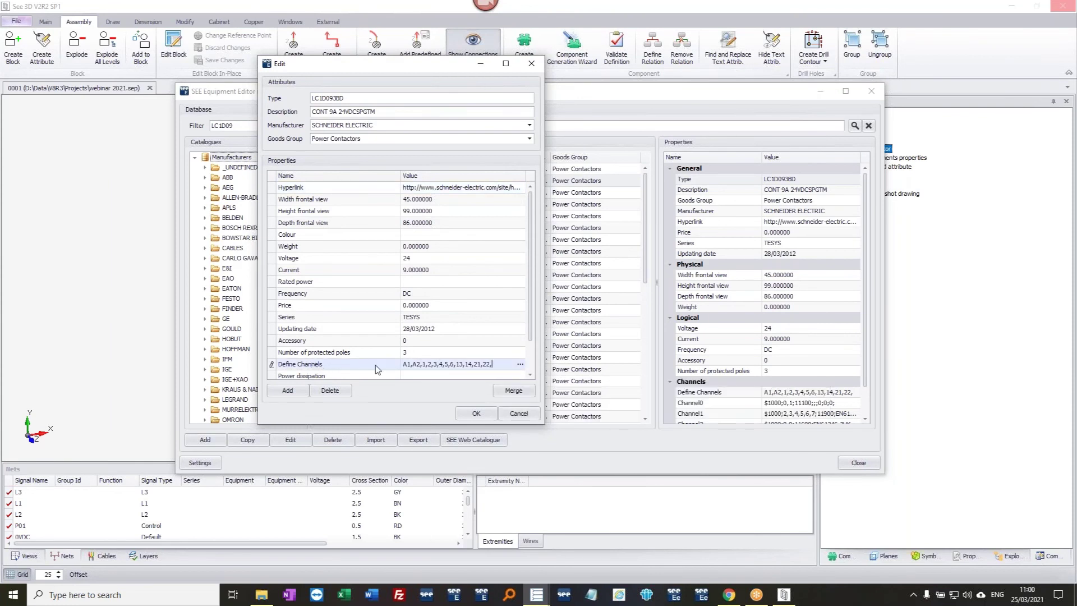
click(520, 364)
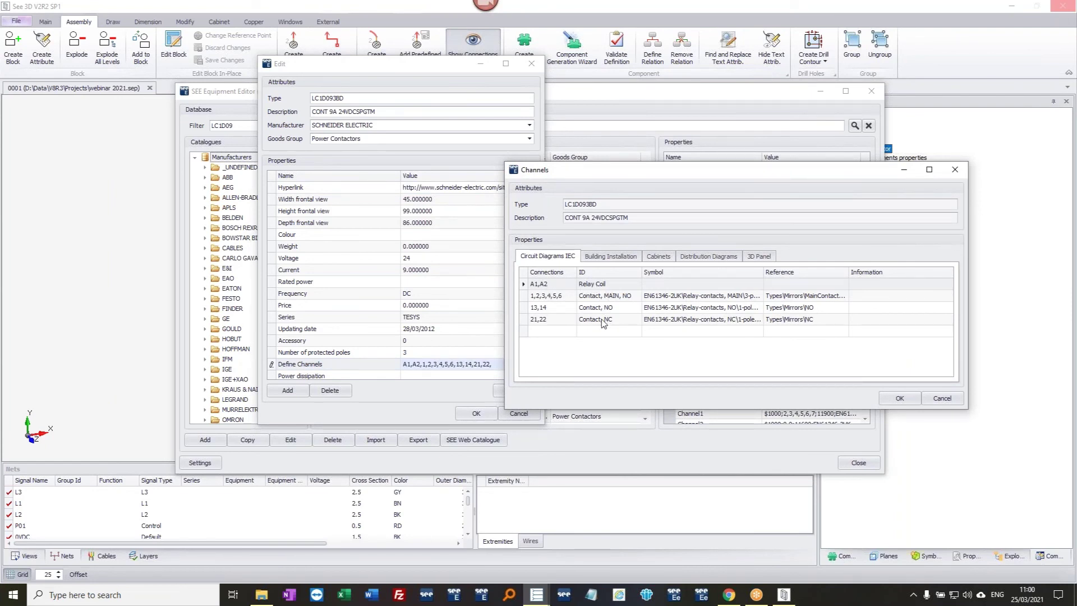
click(759, 258)
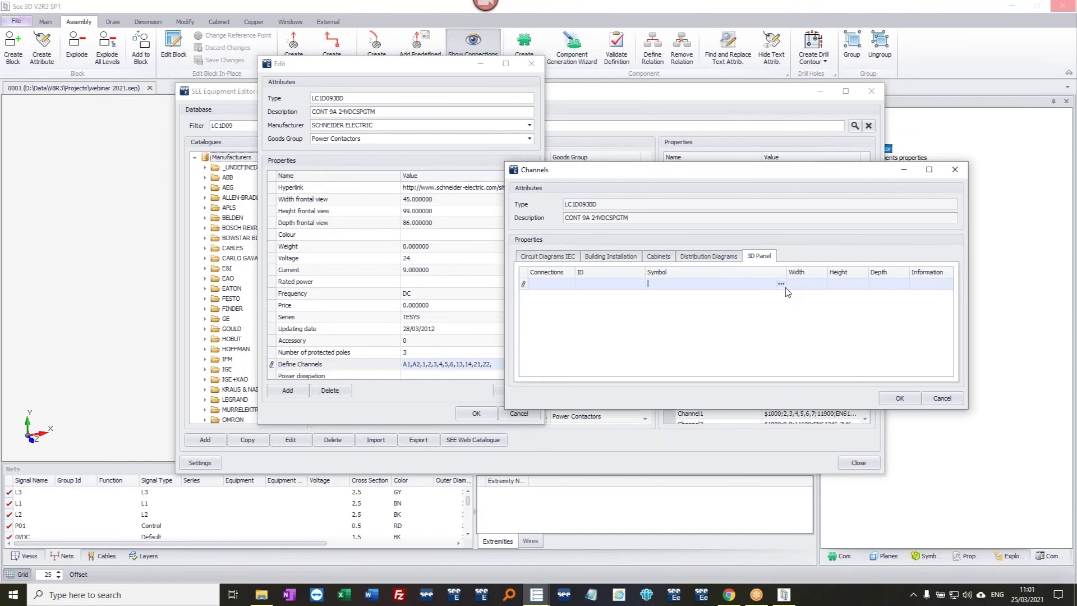
click(784, 285)
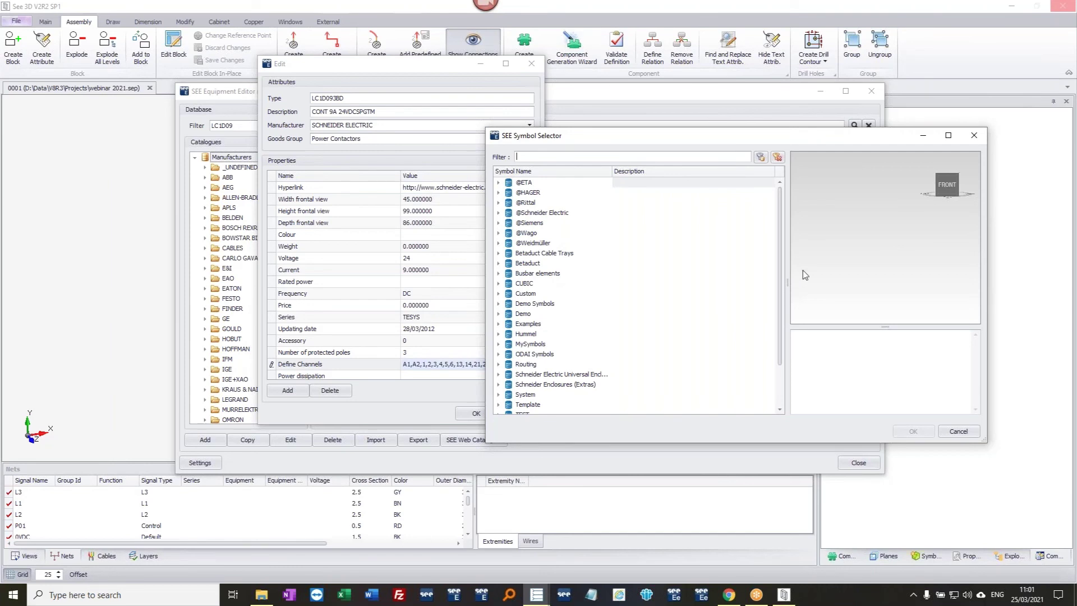
- Leave the symbol selector, channel definitions and contactor entry without saving, and close the equipment editor
click(975, 431)
click(948, 402)
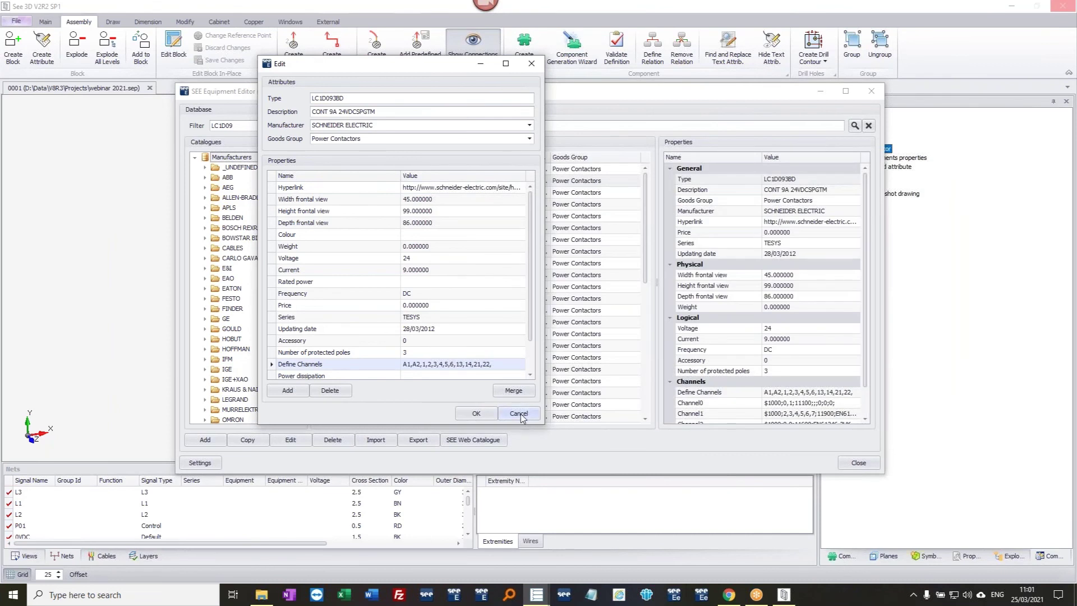
click(519, 413)
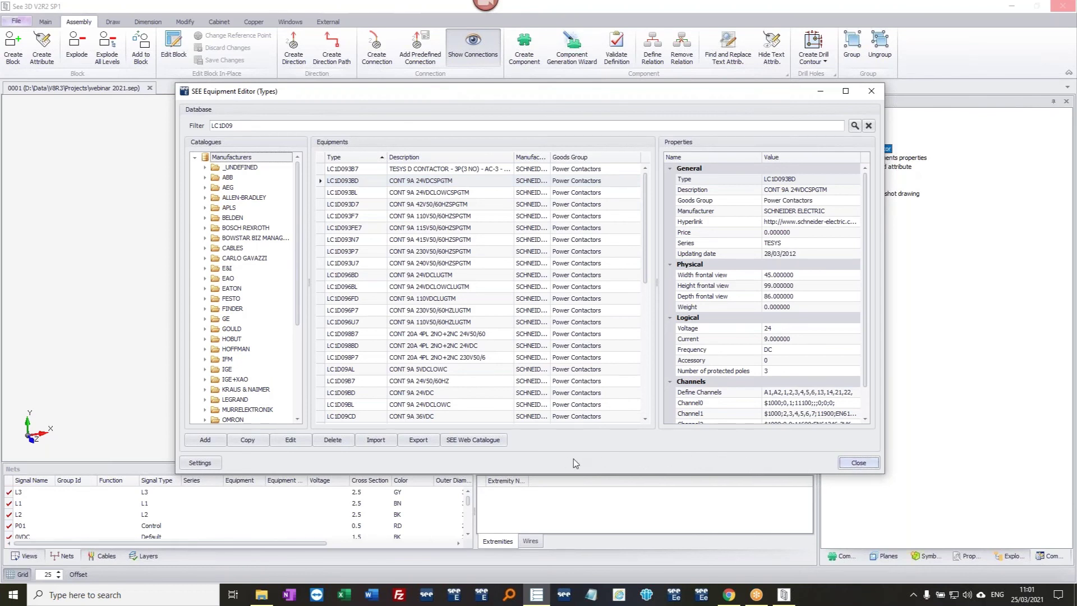
click(855, 463)
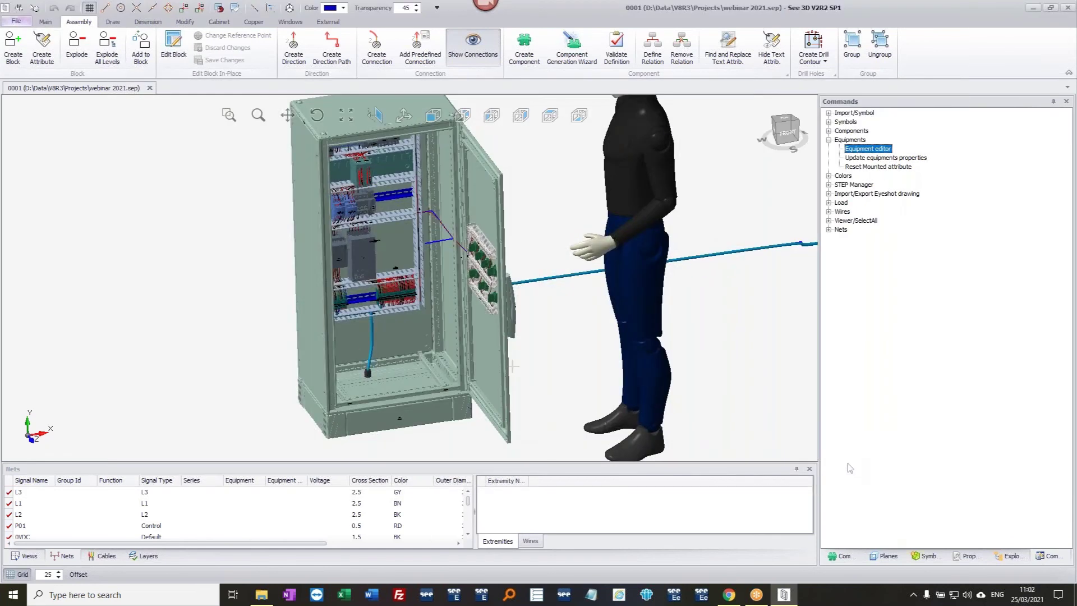
- Select the imported power supply and open its block planes
scroll(247, 335, down, 3)
middle_drag(216, 337, 313, 332)
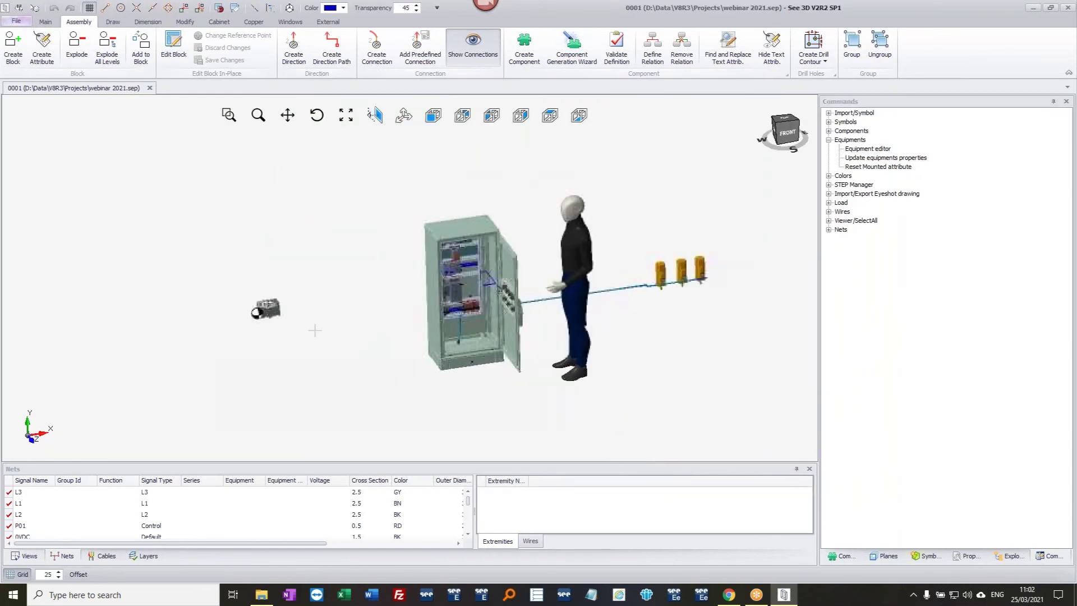
scroll(262, 306, up, 5)
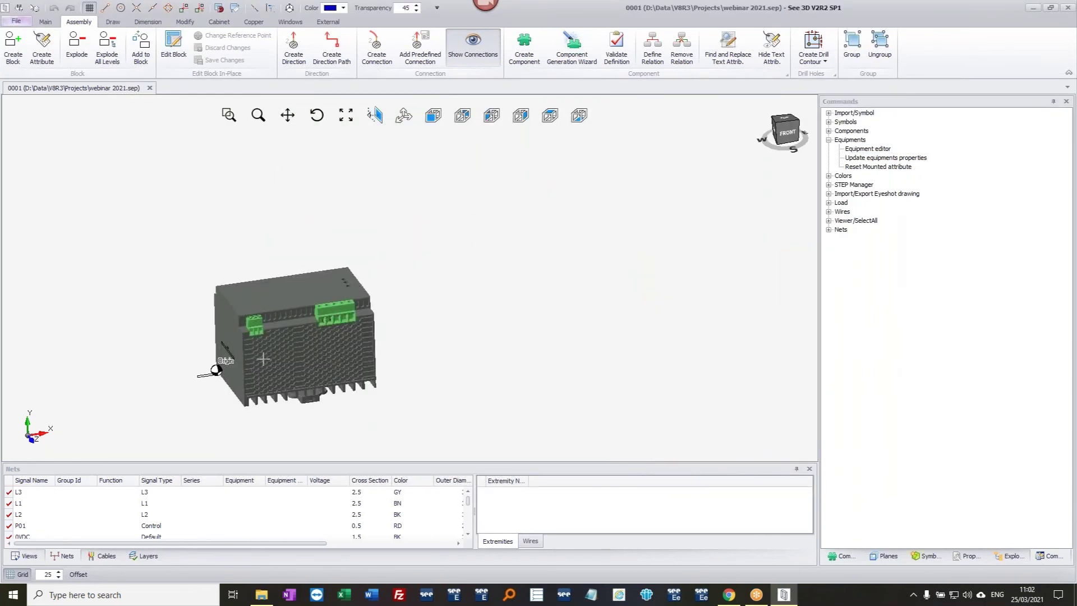
click(322, 319)
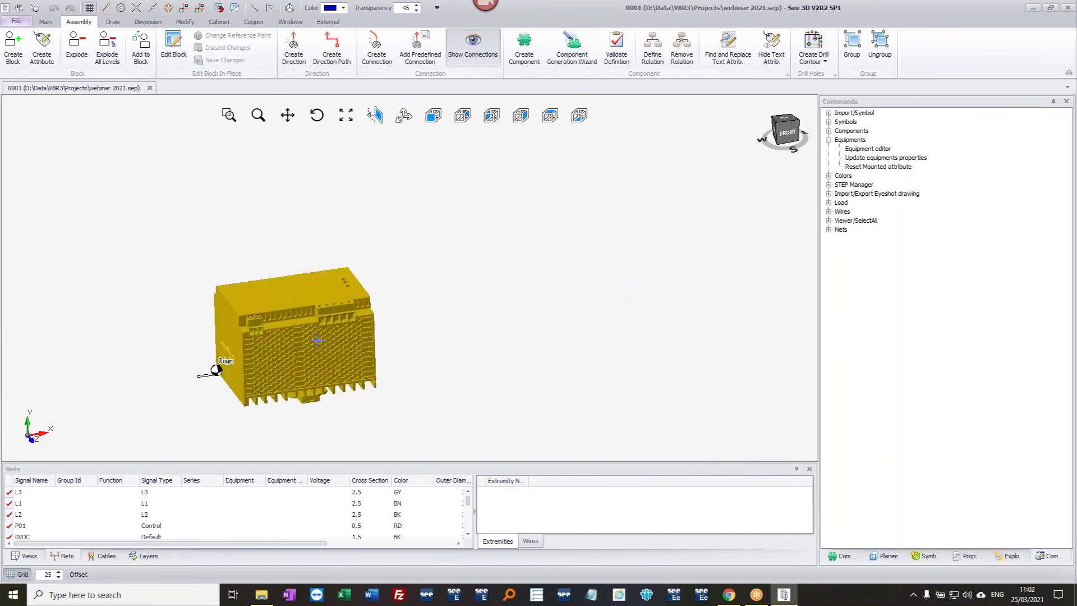
middle_drag(265, 330, 51, 339)
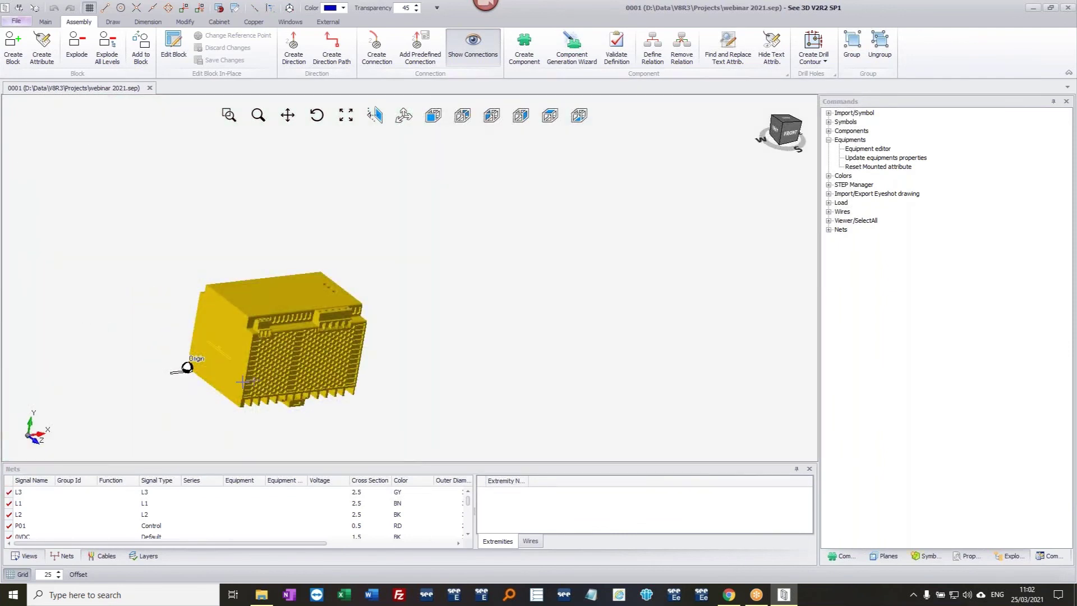
scroll(332, 348, up, 5)
middle_drag(333, 348, 340, 176)
scroll(295, 342, up, 3)
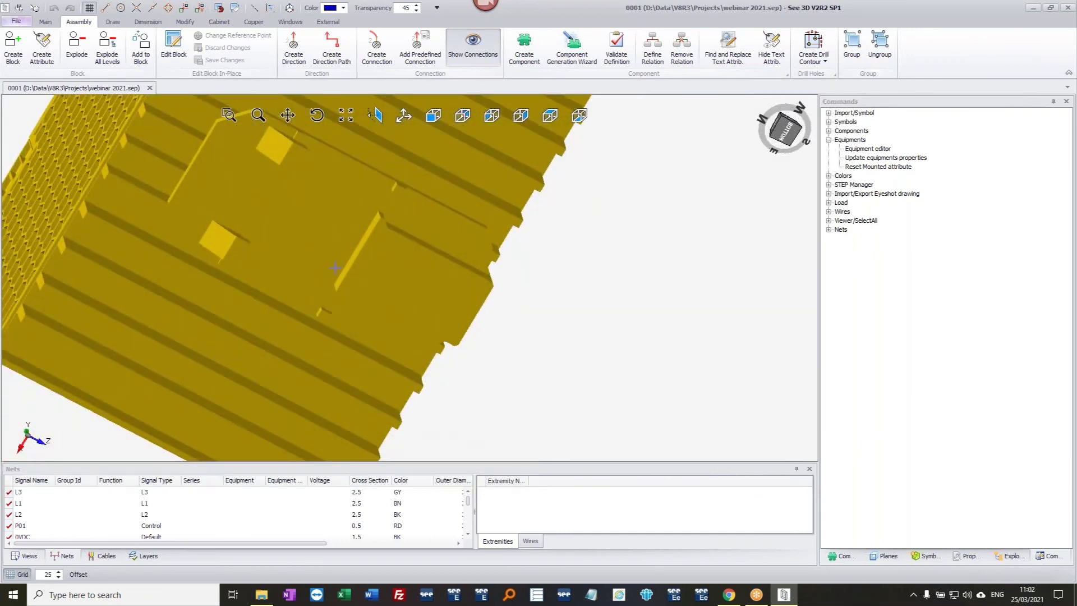
right_click(335, 268)
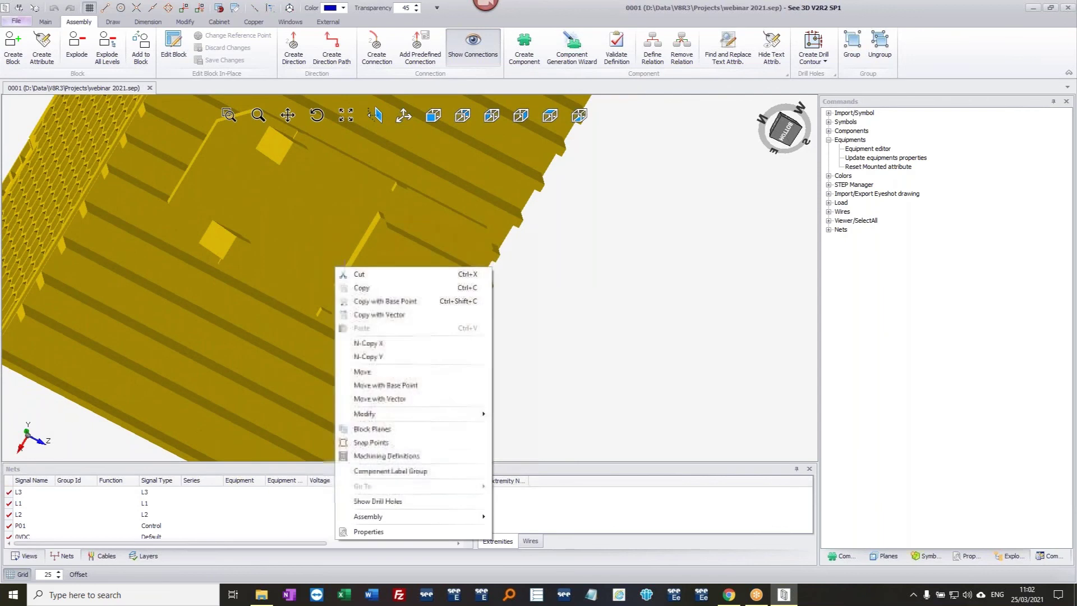
click(393, 433)
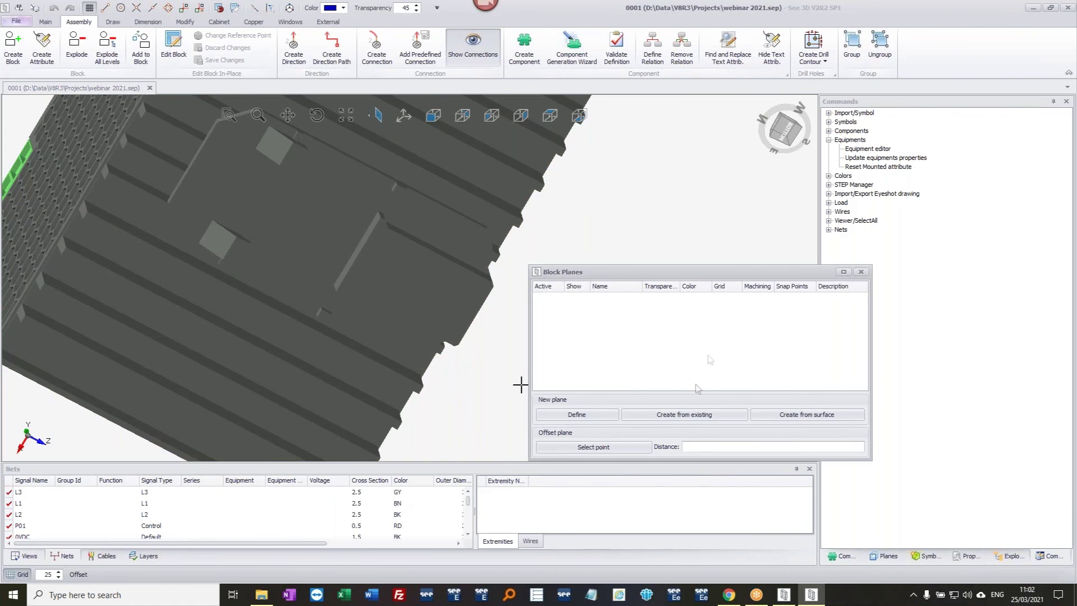
- Define a block plane named $Rail from three endpoints around the rail clip on the power supply's underside
click(604, 417)
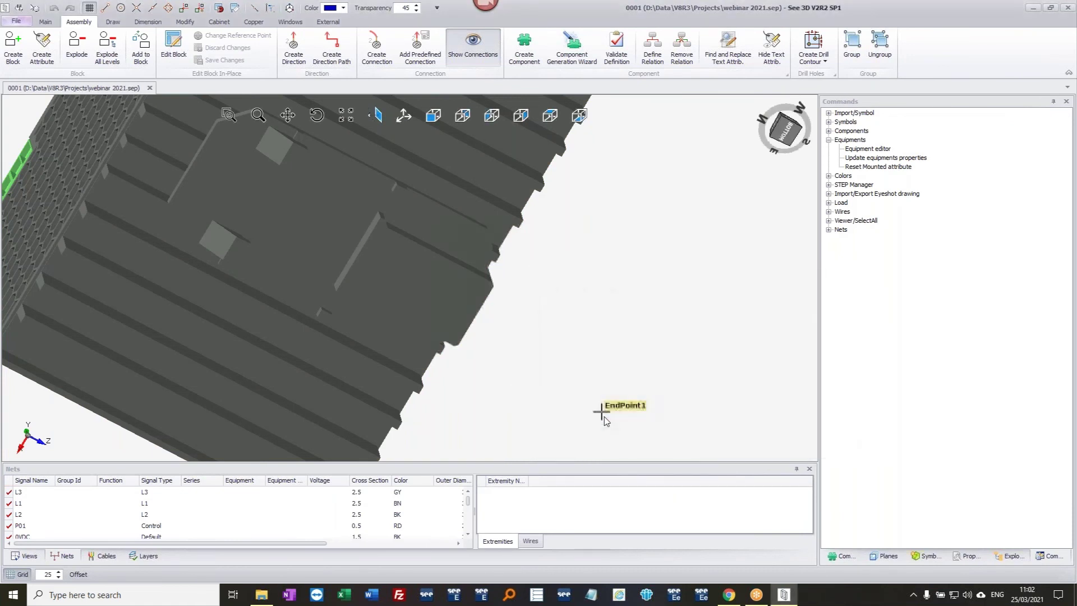
click(396, 182)
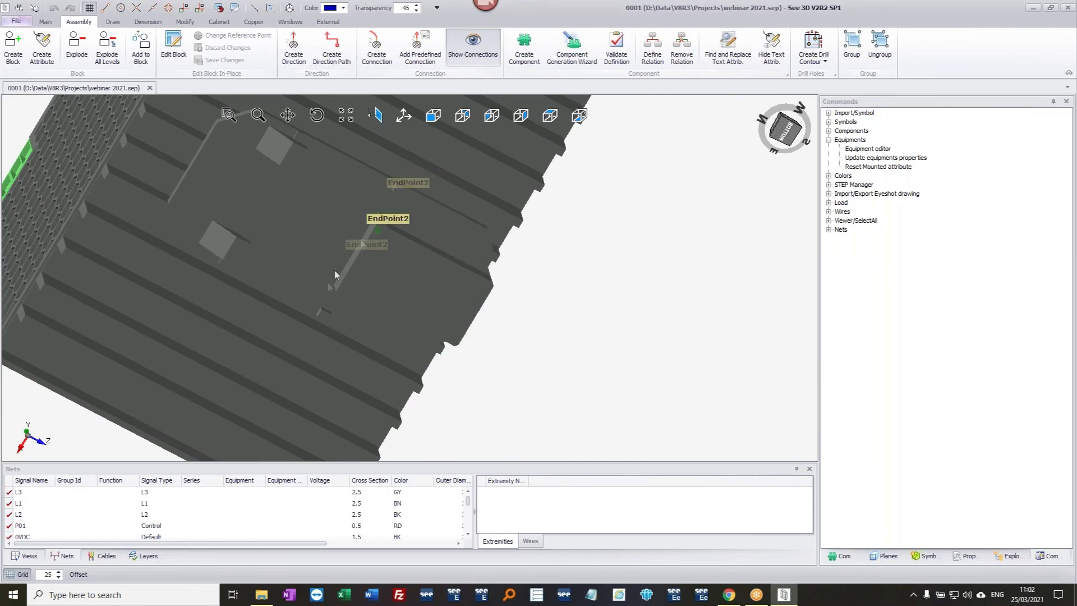
click(313, 316)
middle_drag(320, 193, 238, 229)
scroll(317, 258, up, 2)
scroll(316, 258, up, 2)
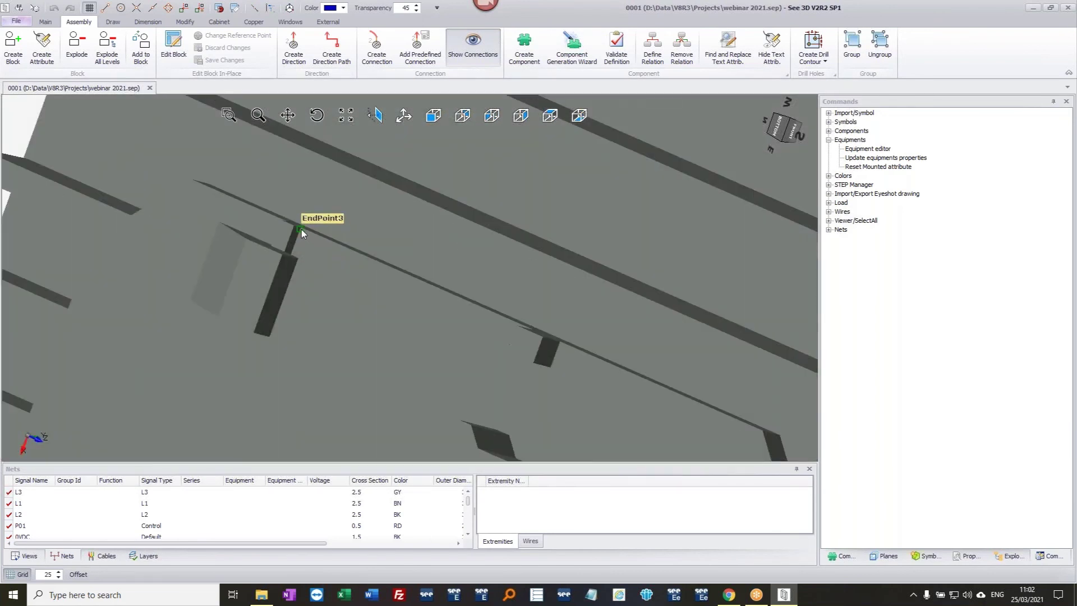
click(302, 229)
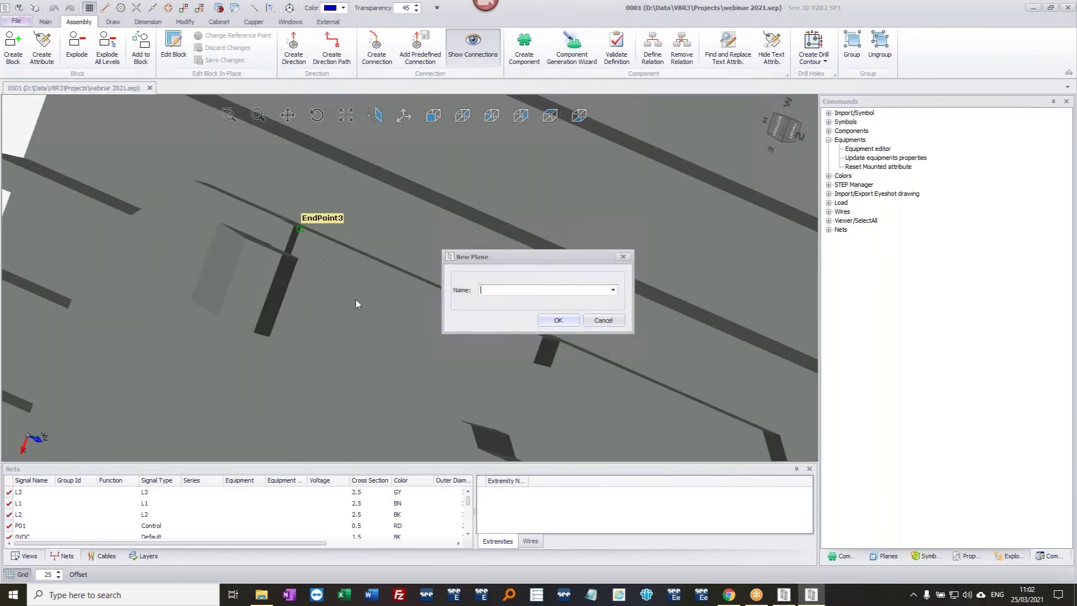
click(613, 291)
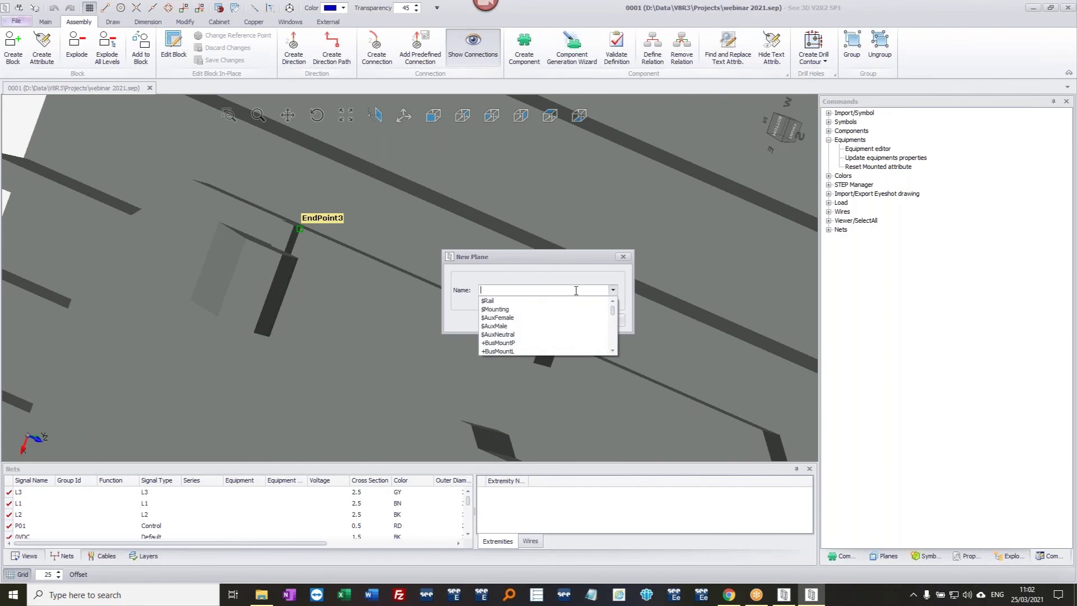
click(514, 302)
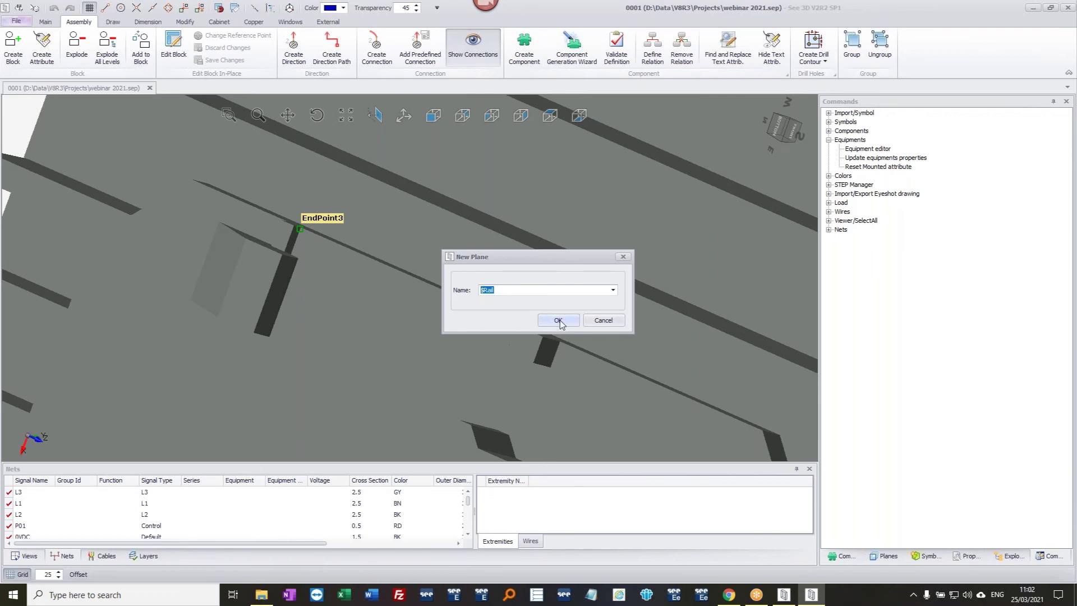
click(558, 321)
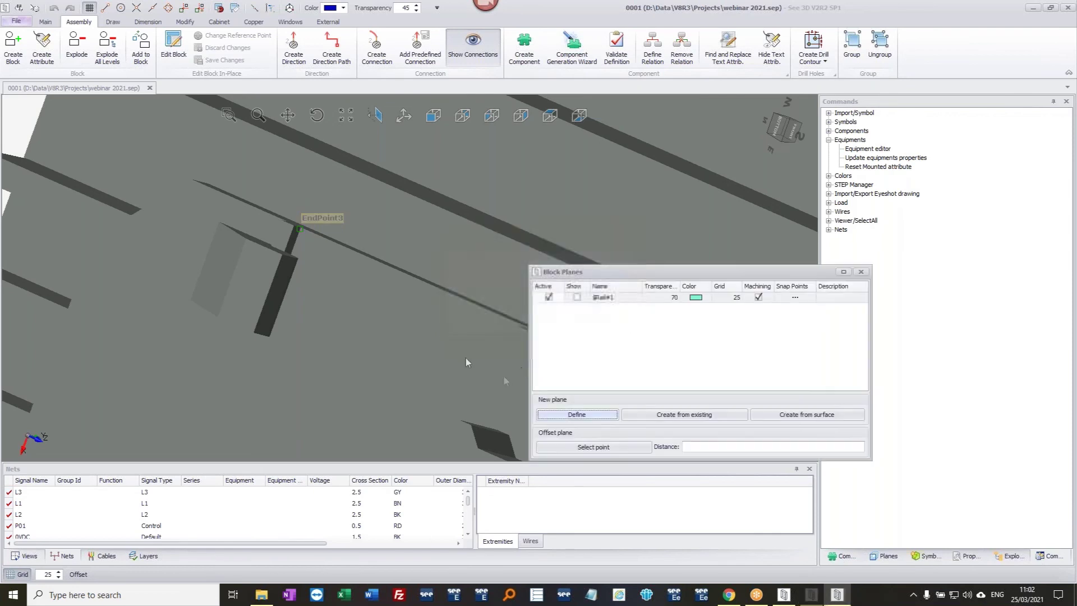
- Show the first $Rail plane on the power supply to check its placement
click(577, 298)
scroll(457, 351, down, 5)
ctrl+middle_drag(463, 371, 460, 327)
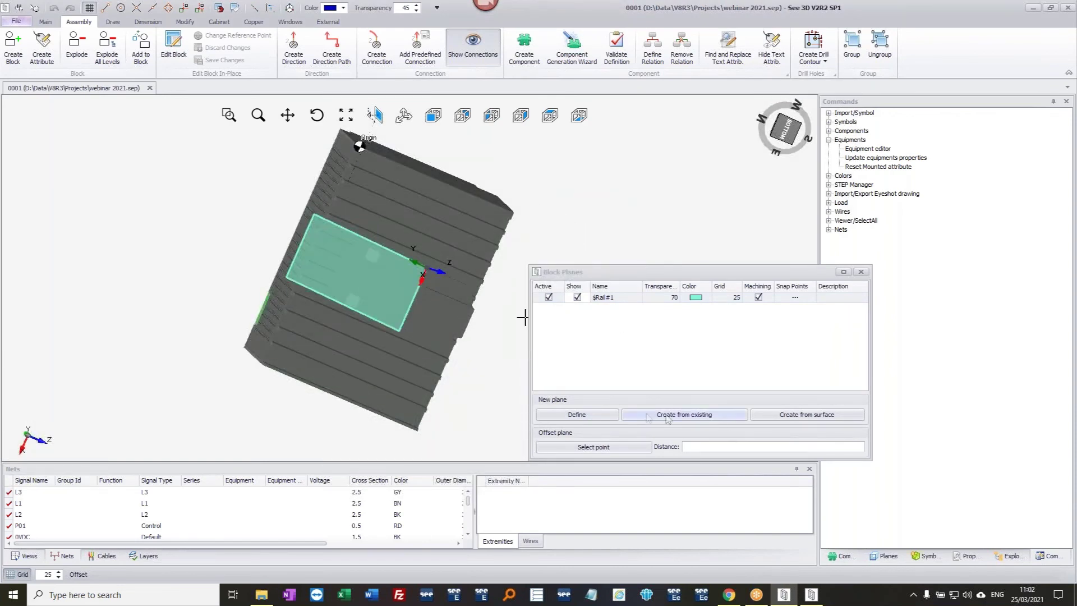
- Start another block plane and pick its three defining endpoints at the rail clip edges on the power supply's underside
click(576, 417)
middle_drag(440, 276, 432, 281)
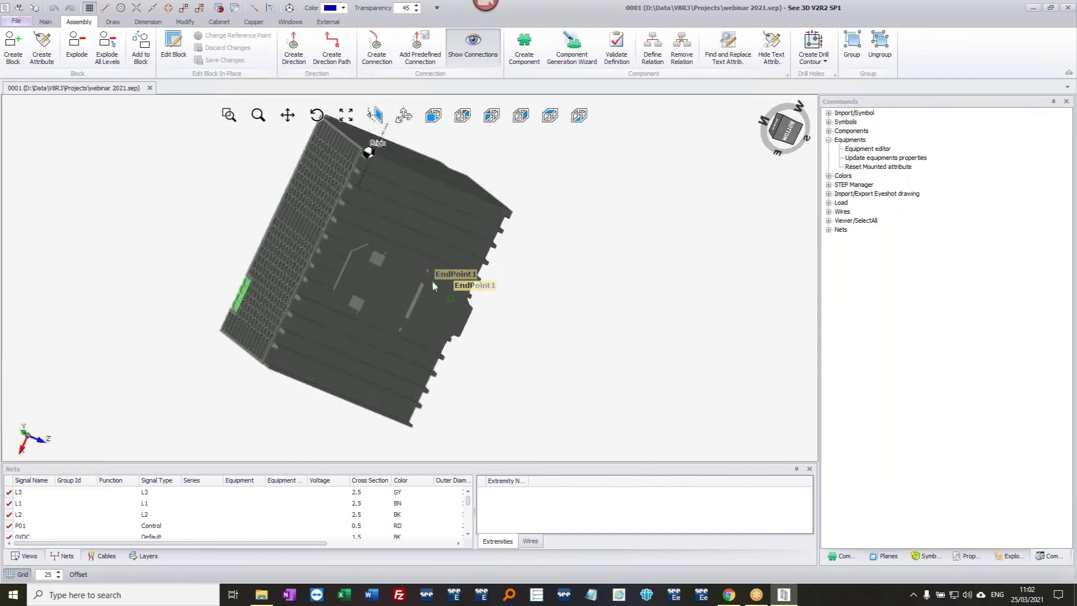
scroll(431, 281, up, 5)
click(419, 241)
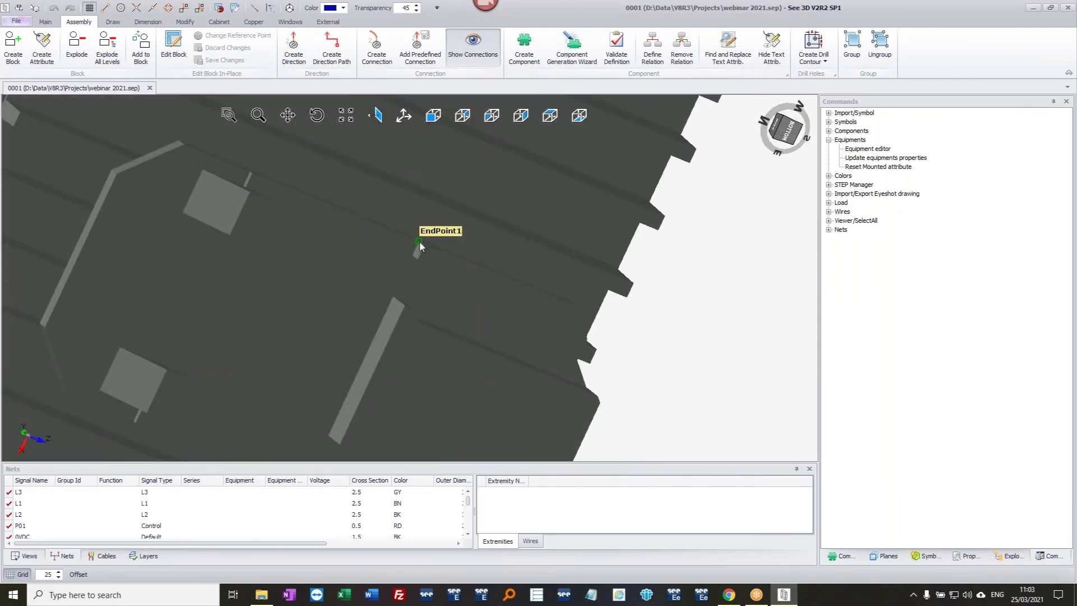
ctrl+middle_drag(367, 383, 530, 178)
scroll(465, 275, up, 5)
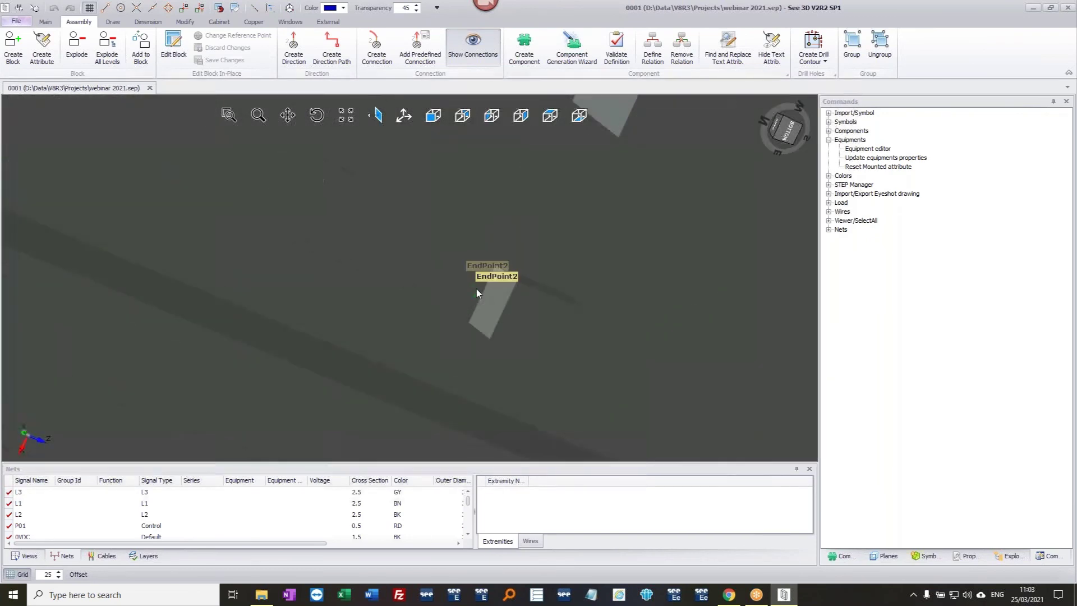
click(465, 322)
scroll(533, 216, down, 3)
ctrl+middle_drag(580, 141, 463, 411)
ctrl+middle_drag(576, 188, 580, 305)
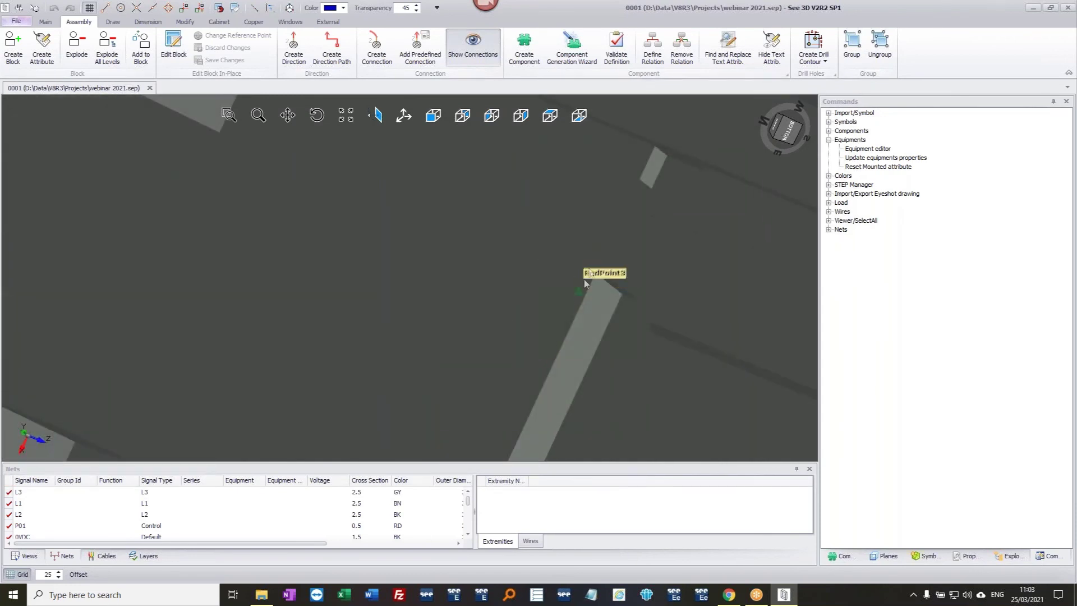
middle_drag(617, 229, 500, 416)
scroll(297, 230, up, 3)
middle_drag(256, 159, 274, 240)
click(258, 208)
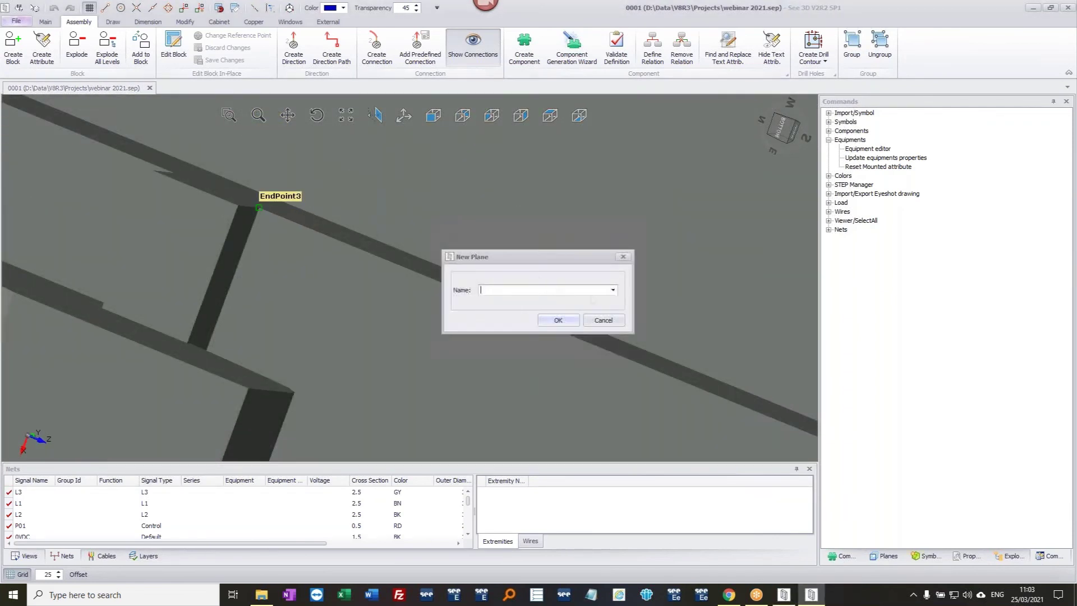
- Name the second block plane $Rail and show it on the power supply
click(613, 290)
click(550, 308)
click(558, 320)
click(578, 308)
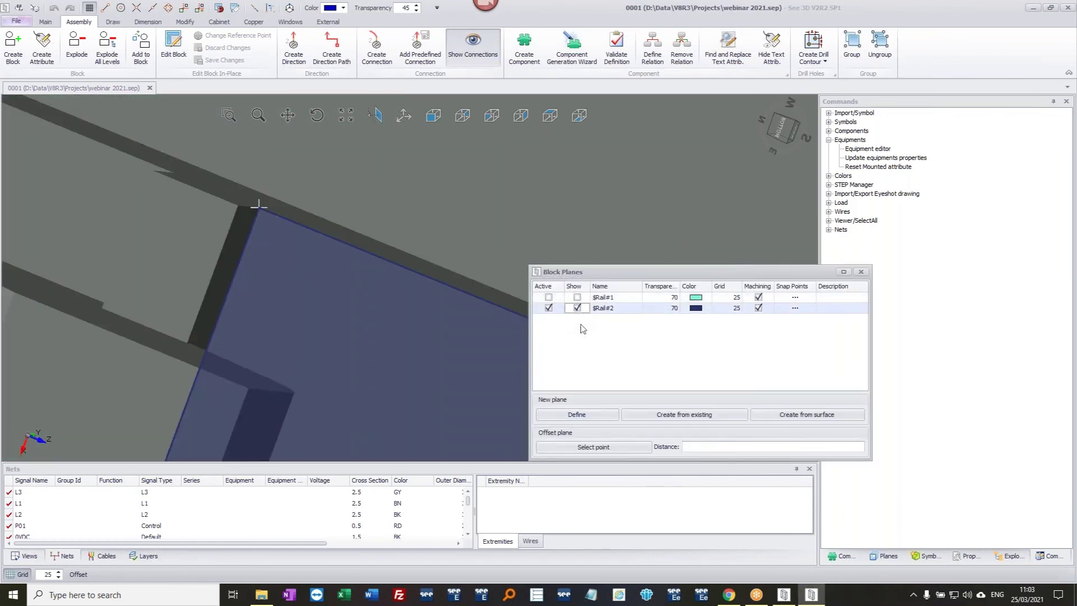
scroll(382, 362, down, 5)
middle_drag(382, 371, 364, 140)
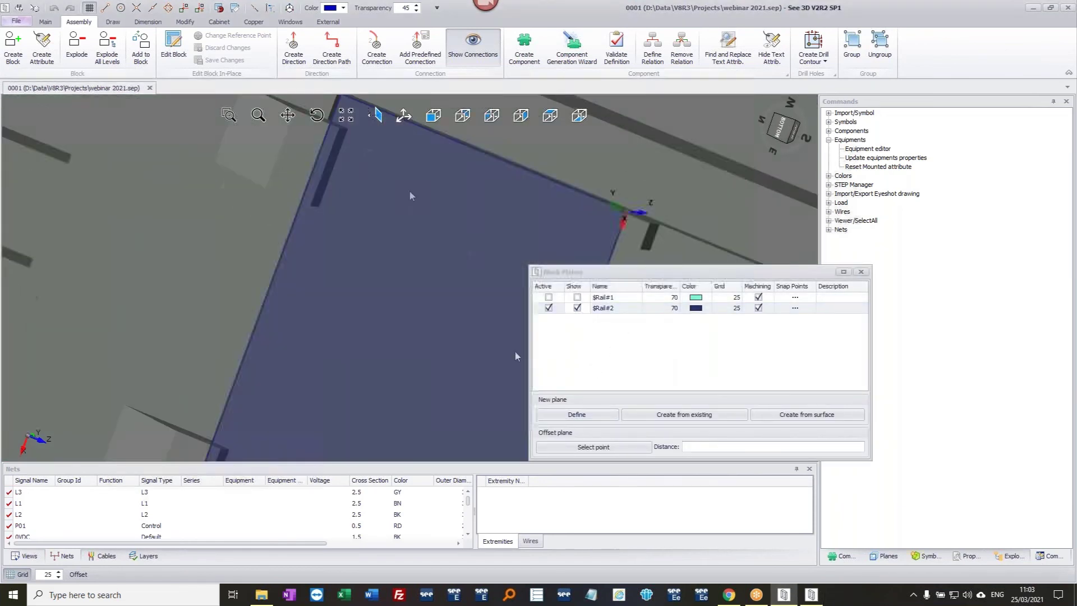
scroll(452, 356, down, 2)
- Delete the first rail plane, $Rail#1, from the power supply's block planes
right_click(611, 300)
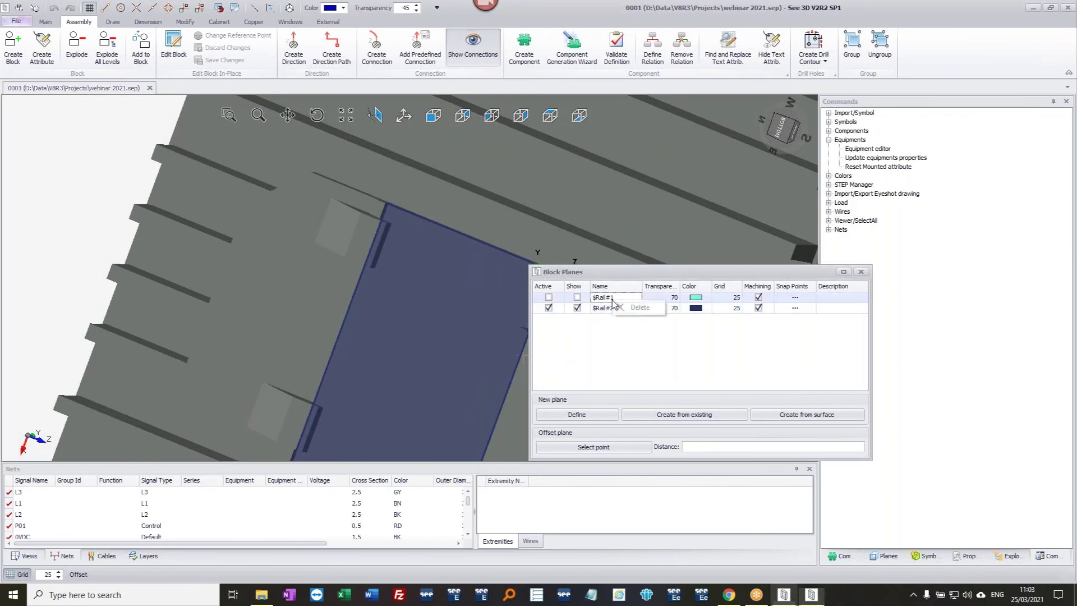
click(633, 310)
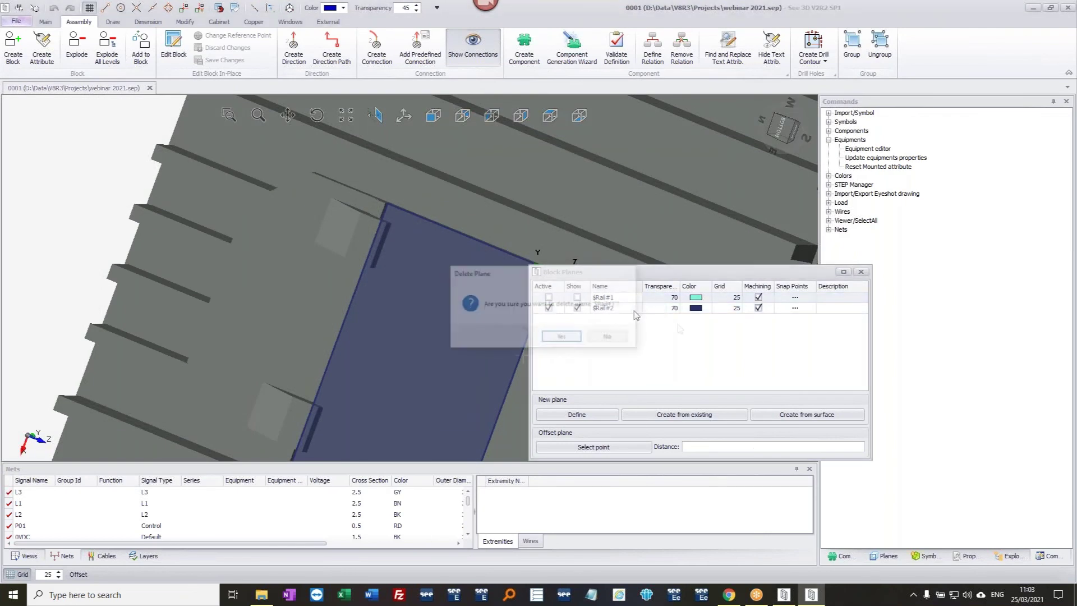
click(562, 337)
- Close the block planes list and place a predefined DIN 35x15 rail in empty space beside the power supply
click(861, 272)
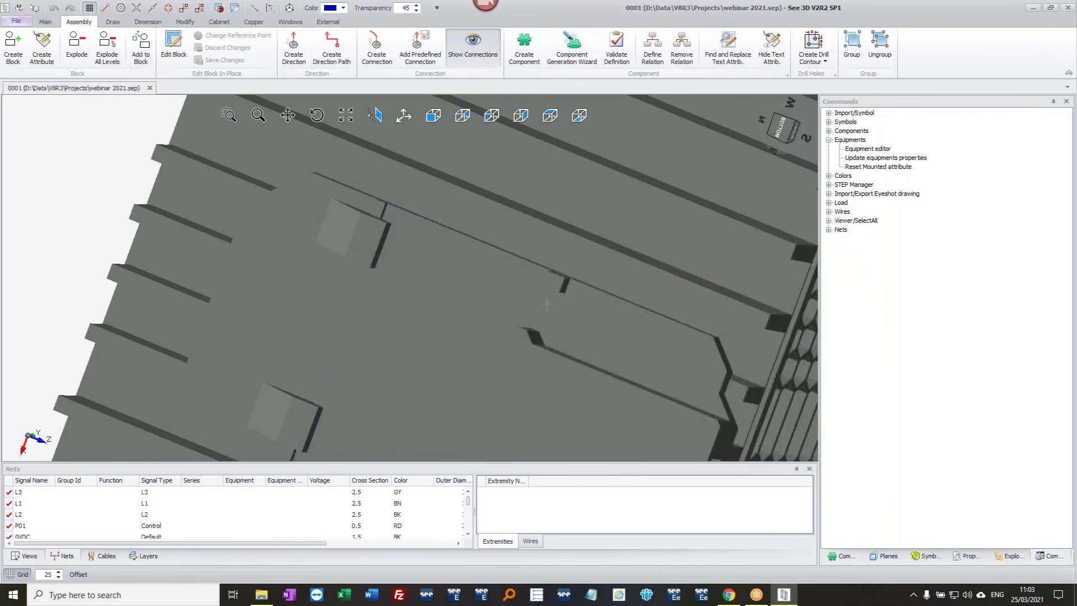
drag(570, 285, 463, 341)
drag(505, 308, 541, 279)
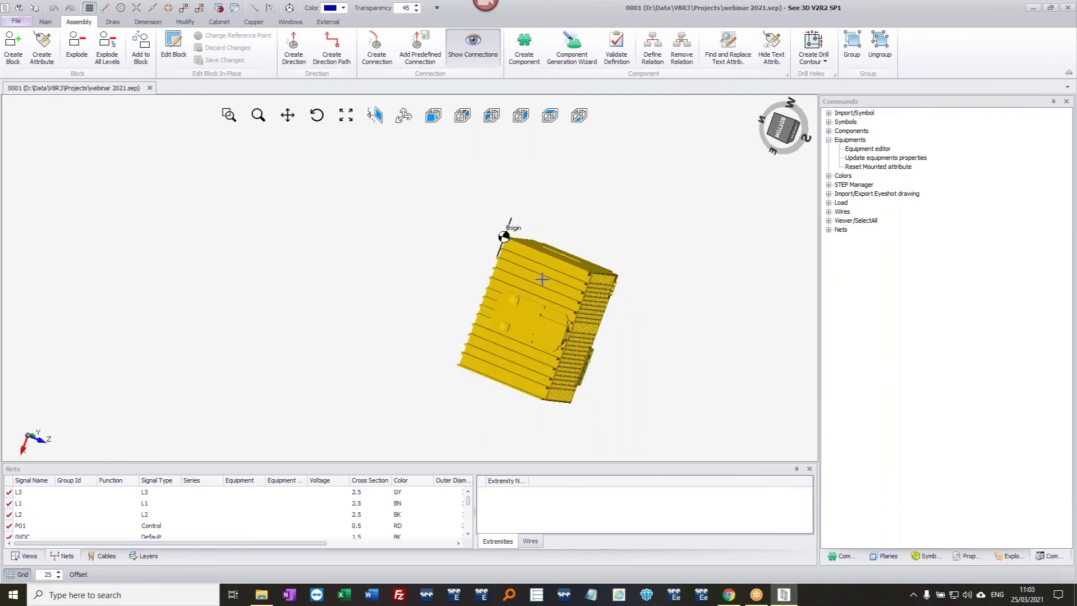
middle_drag(654, 221, 388, 247)
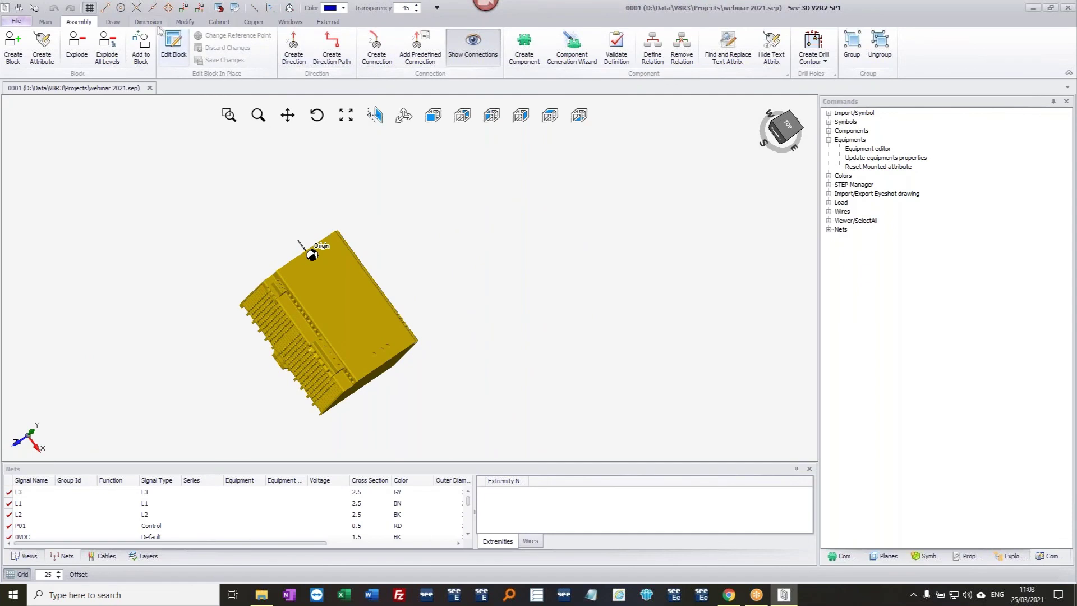
click(218, 23)
click(243, 58)
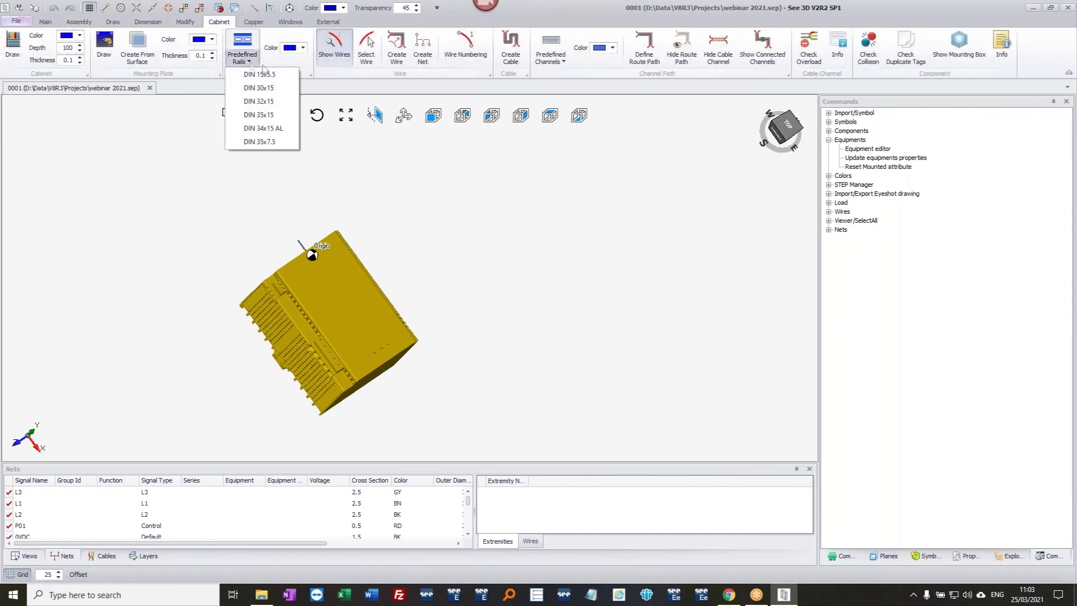
click(258, 114)
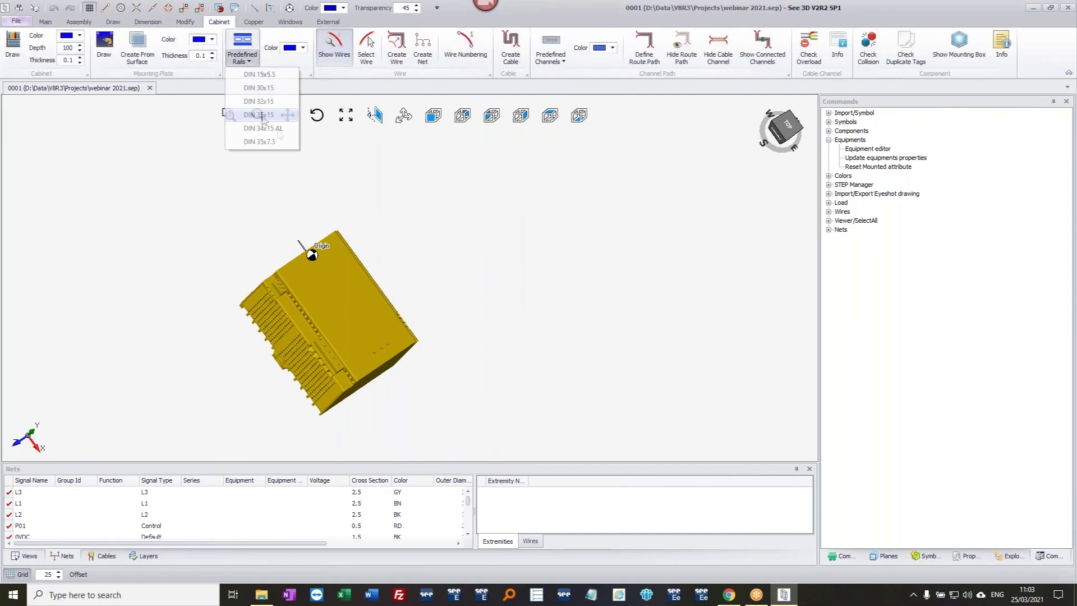
click(486, 271)
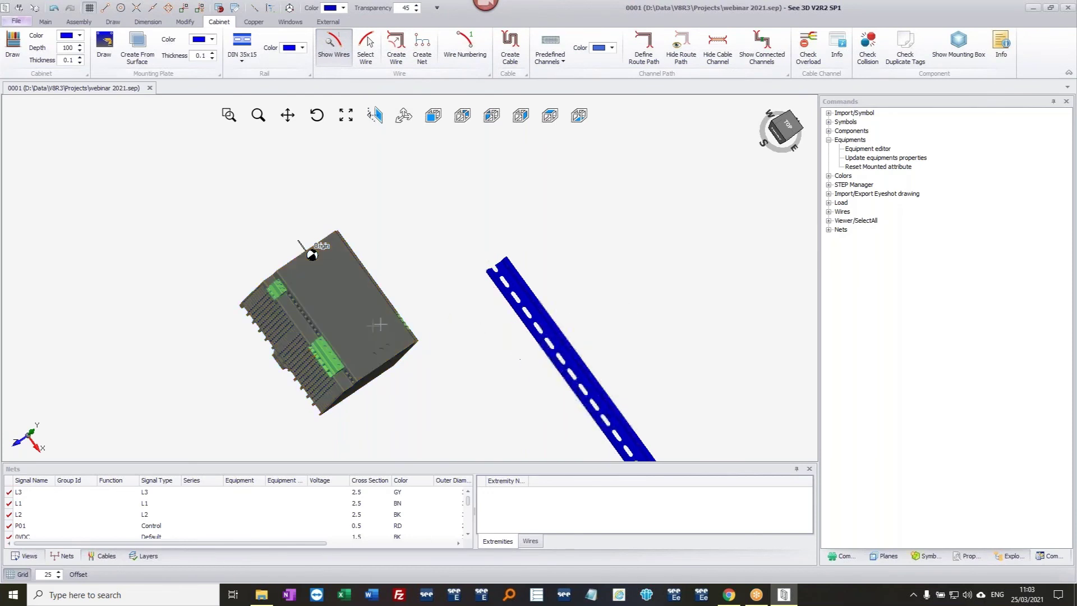
- Mount the power supply on the DIN 35x15 rail, near the rail's start
drag(367, 329, 627, 388)
mouse_move(514, 255)
middle_down()
mouse_move(634, 305)
mouse_move(677, 363)
mouse_move(448, 290)
mouse_move(587, 358)
mouse_move(549, 320)
mouse_move(533, 321)
middle_up()
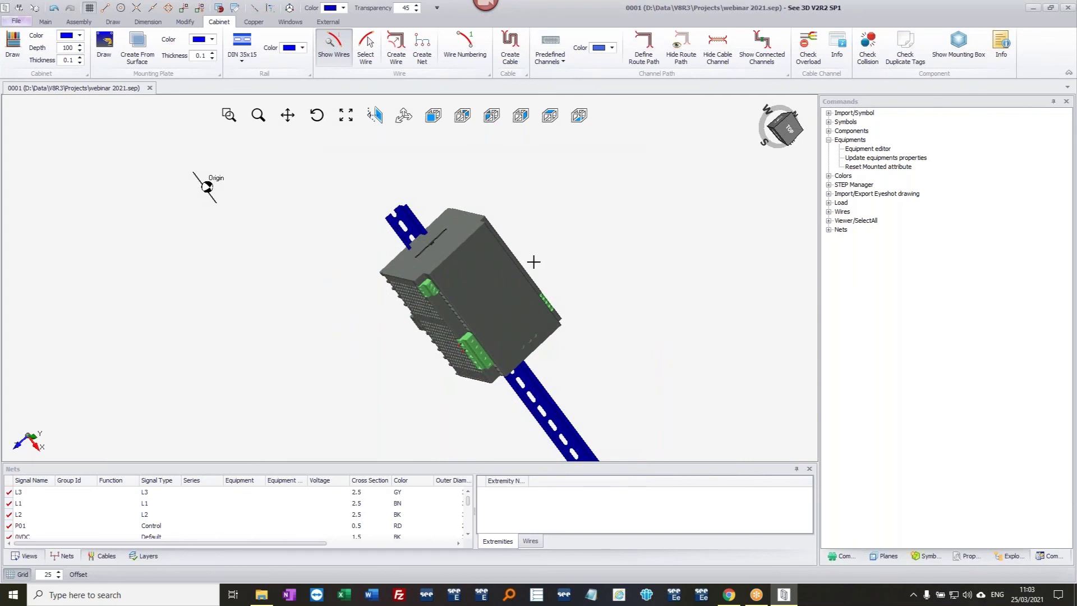
- Set the Connector Type of the power supply's Connection 0 (label L) to Spring cage connection
click(492, 274)
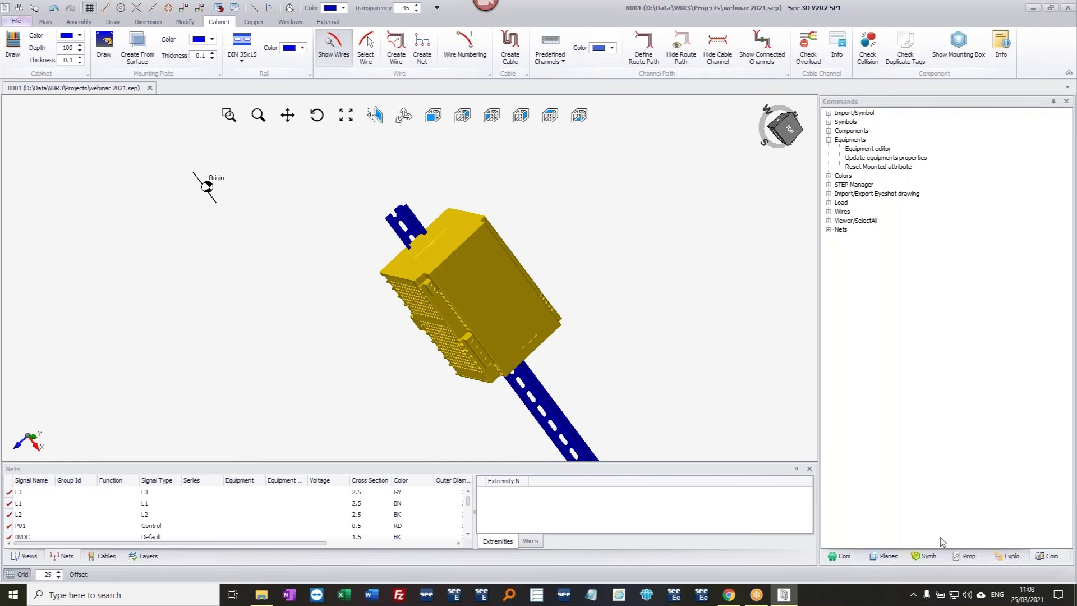
mouse_move(517, 343)
middle_down()
mouse_move(527, 277)
mouse_move(480, 290)
middle_up()
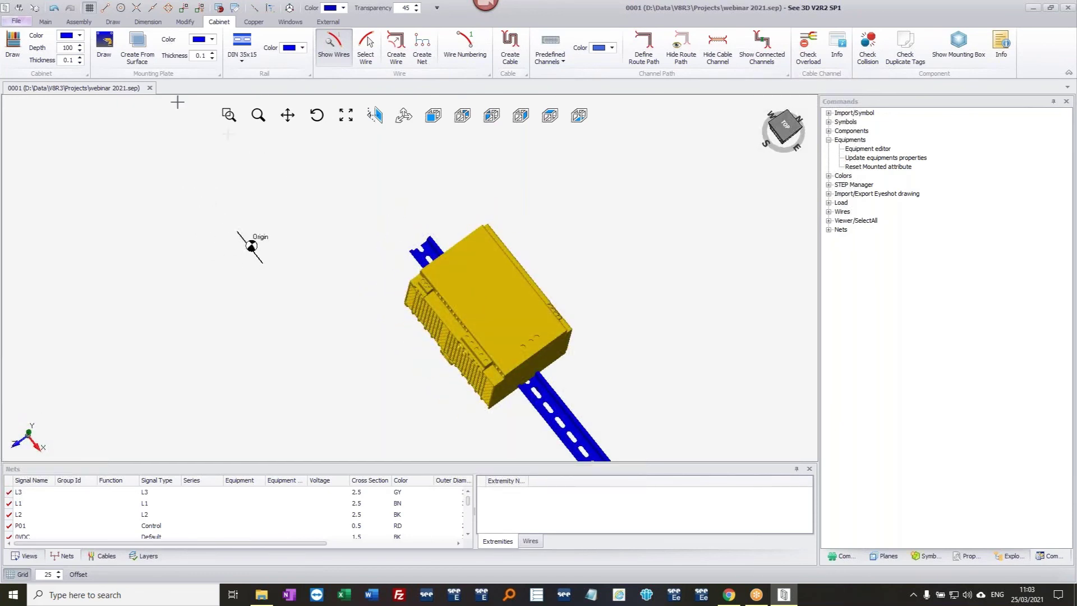
click(78, 22)
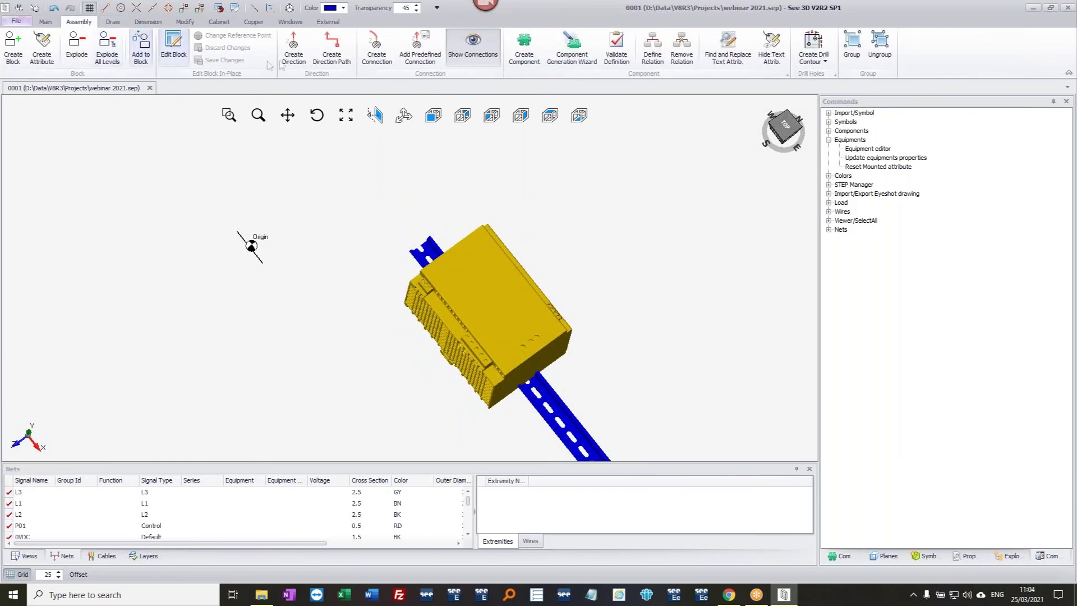
click(483, 55)
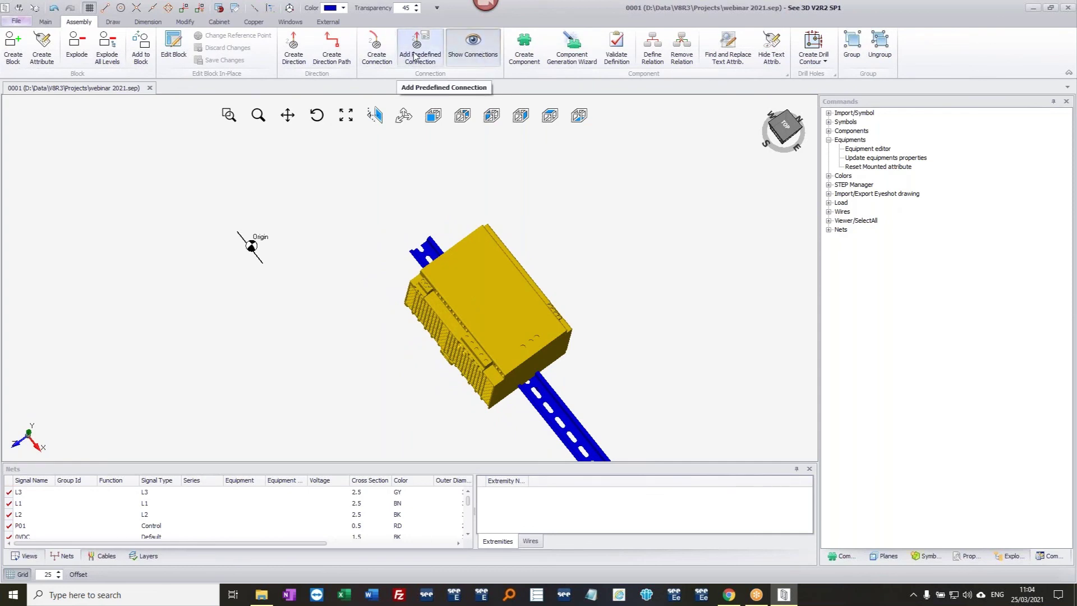
click(979, 560)
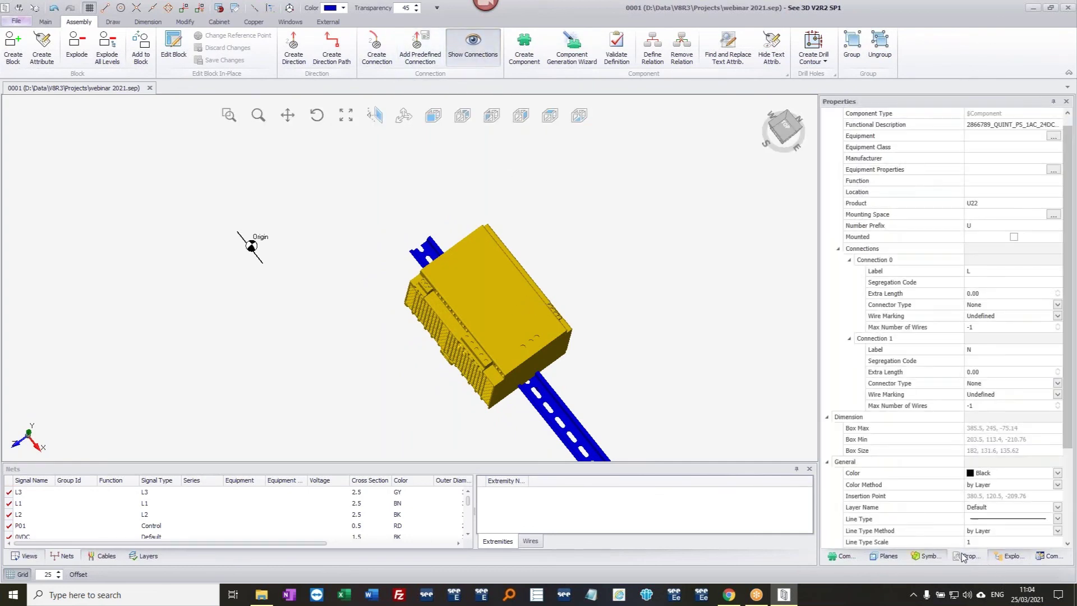
click(1057, 306)
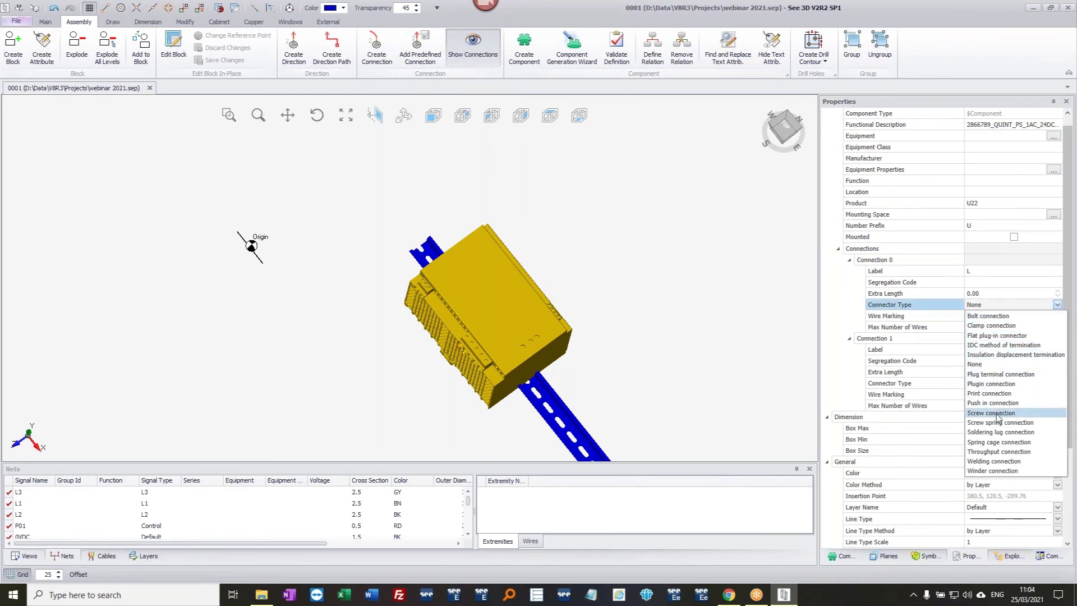
click(1010, 442)
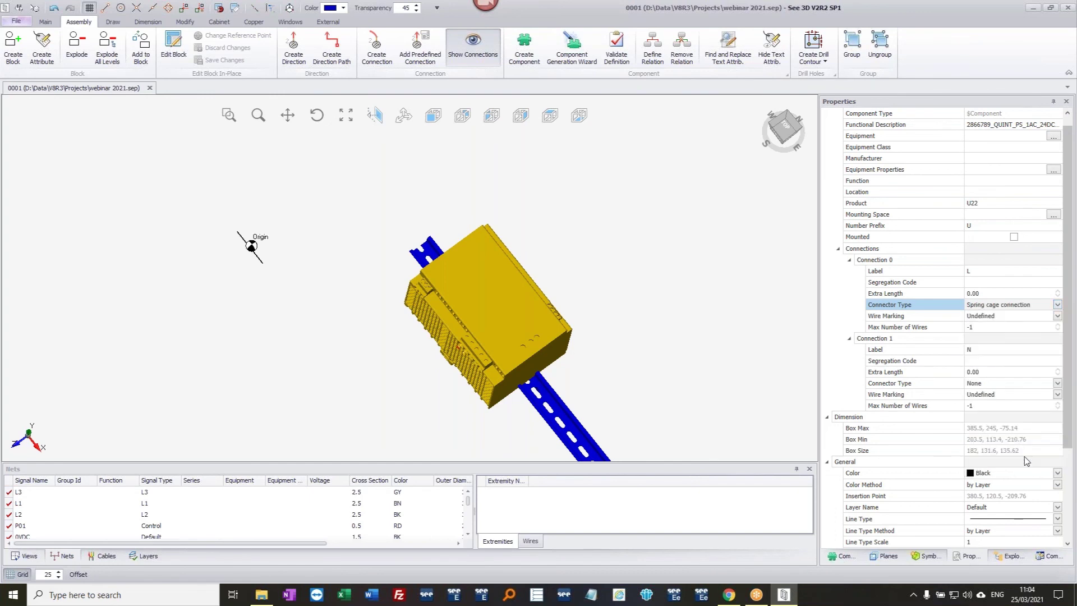
- Open the Extra Length value of Connection 0 for editing and examine the connection point on the power supply's terminal side
click(988, 294)
drag(984, 294, 777, 297)
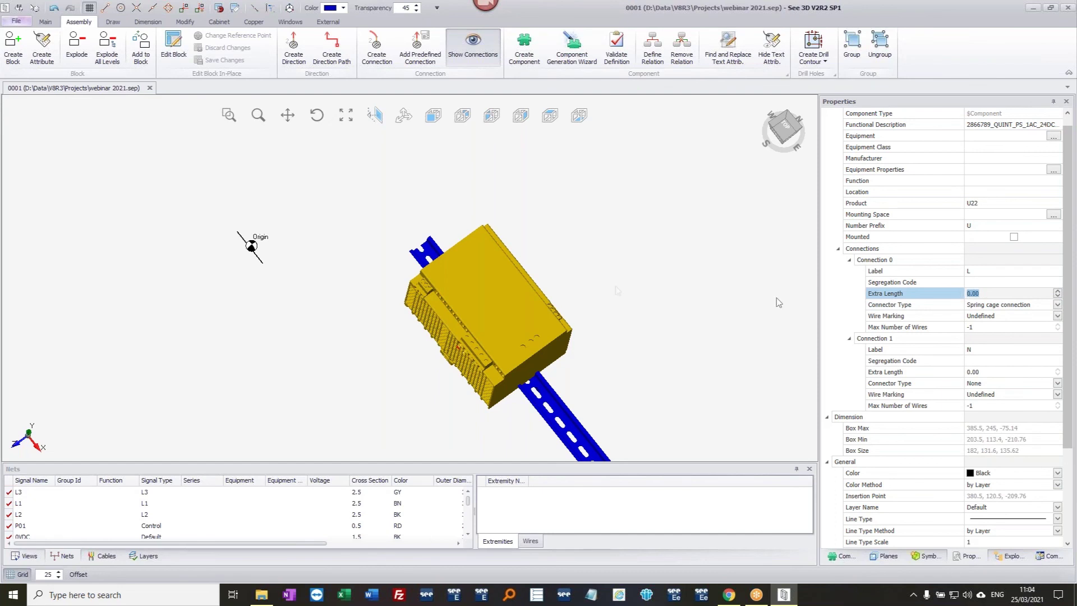
scroll(460, 343, up, 5)
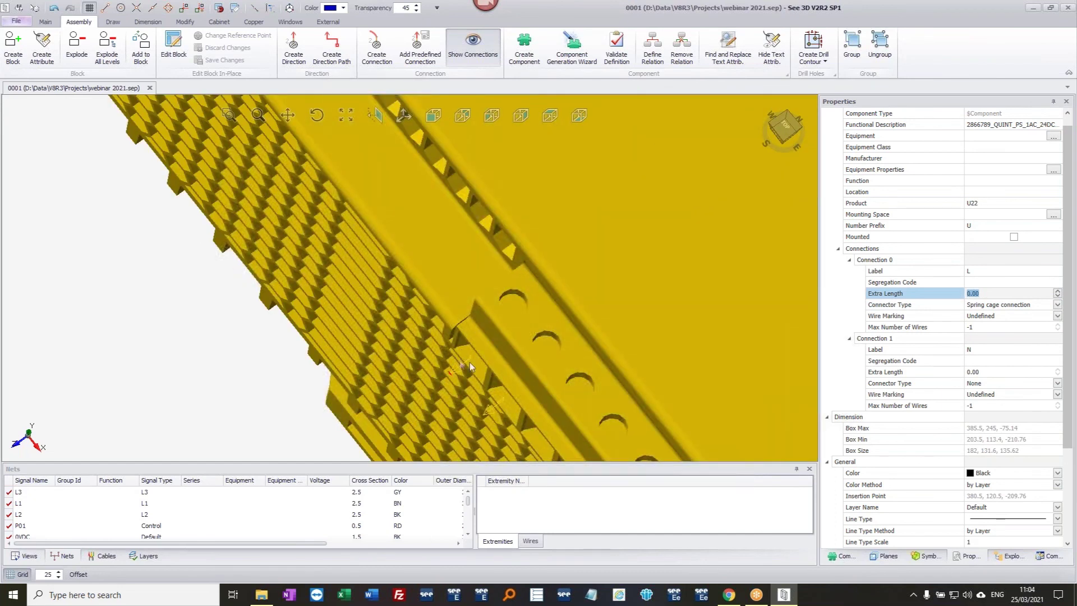